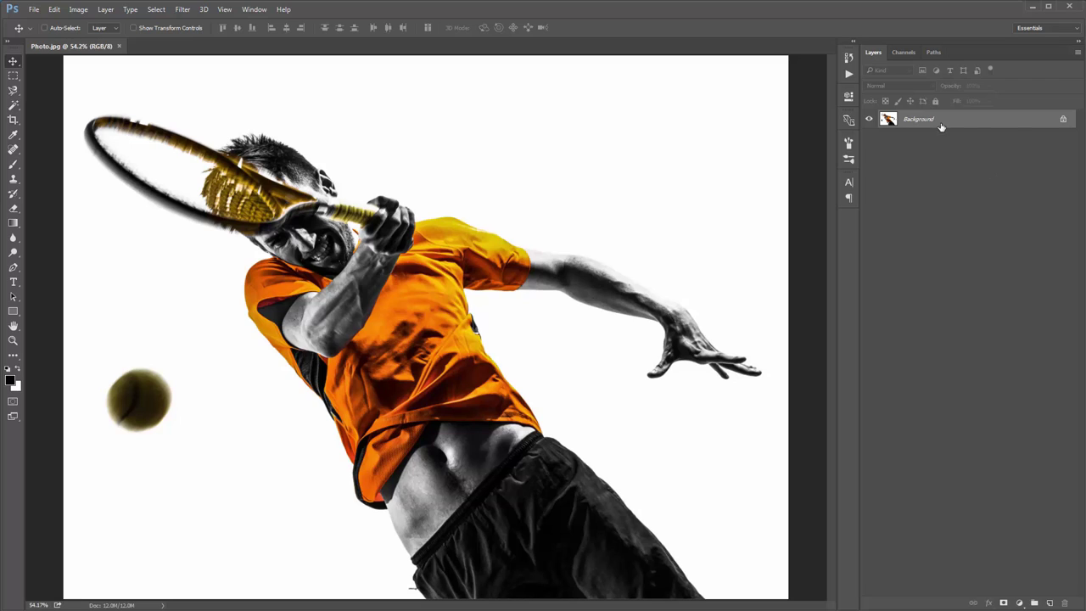
# Step: Duplicate the Background layer, delete the original, and convert the copy into the new Background layer
pyautogui.hotkey('ctrl', 'j')
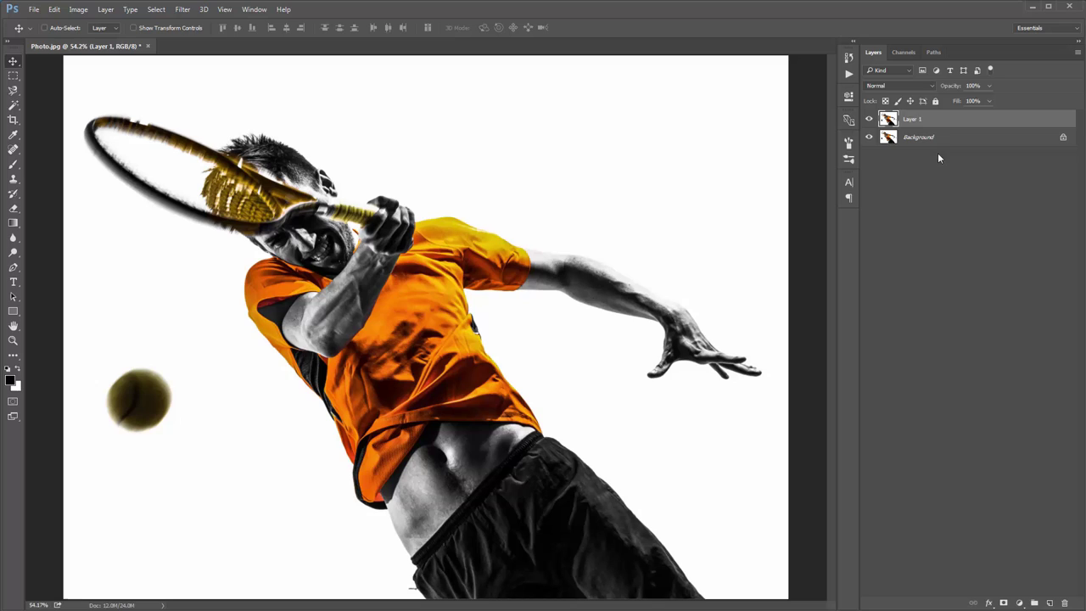
pyautogui.click(933, 139)
pyautogui.press('Delete')
pyautogui.click(106, 10)
pyautogui.moveTo(119, 23)
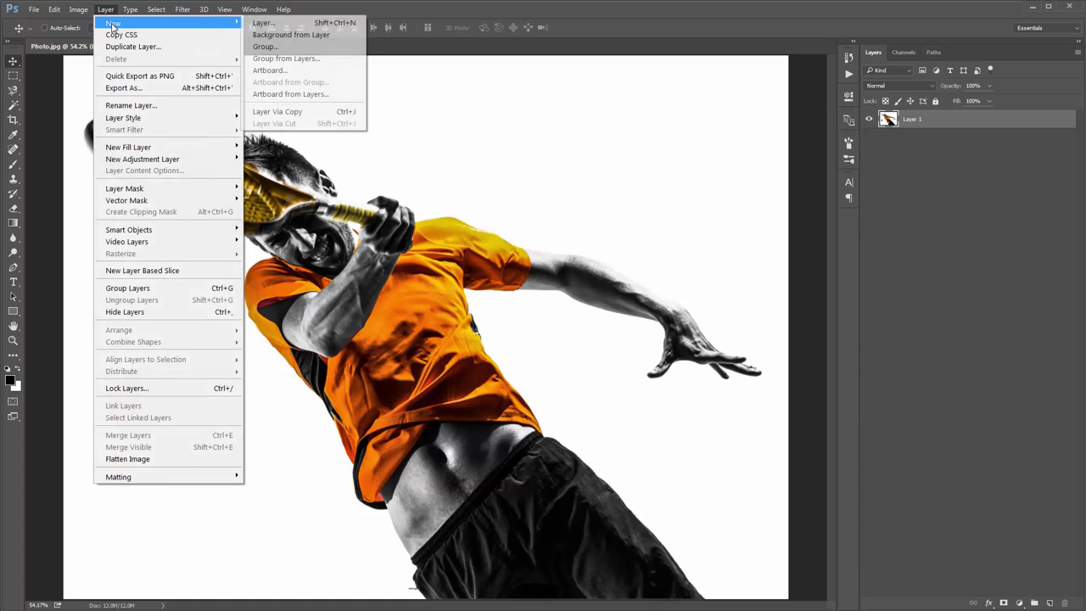
pyautogui.click(324, 35)
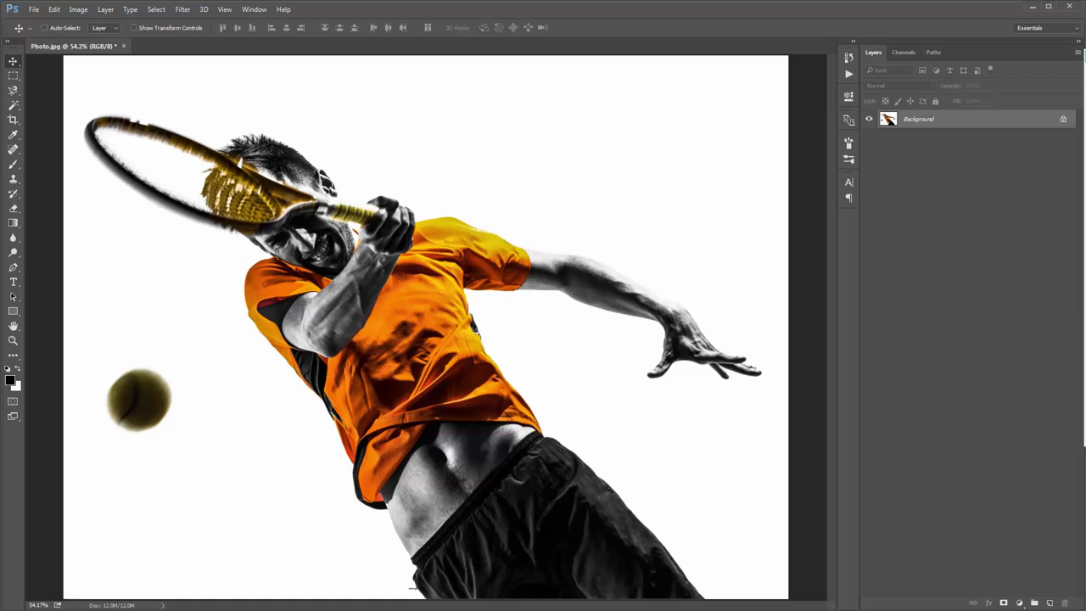
# Step: Check in the Layers Panel Options that default masks, expanded new effects and adding "copy" to copied layers are enabled, and accept
pyautogui.click(1078, 52)
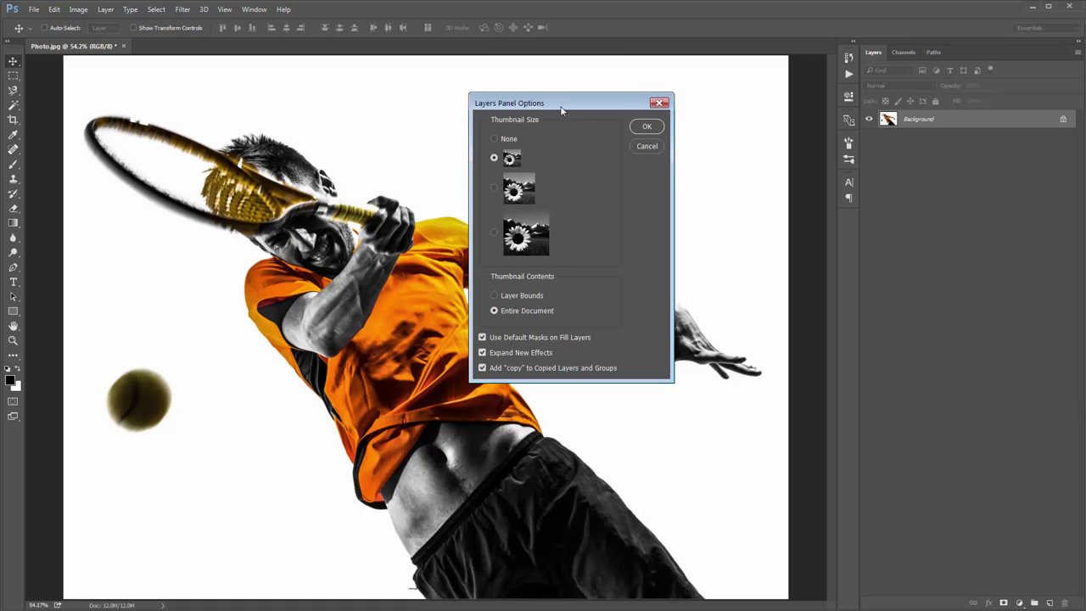
pyautogui.moveTo(557, 101); pyautogui.dragTo(607, 95)
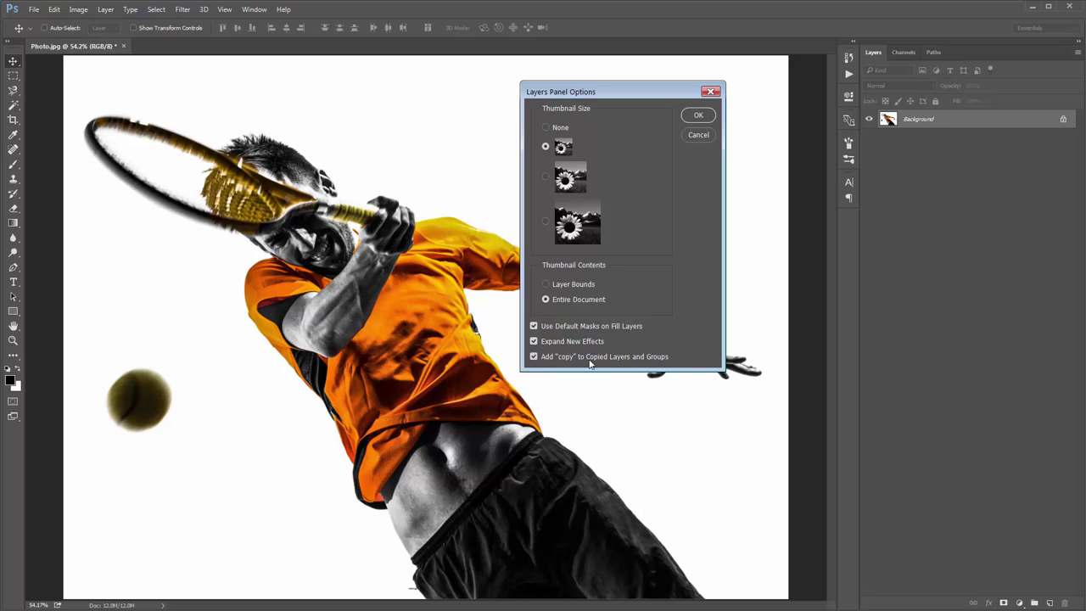
pyautogui.click(698, 115)
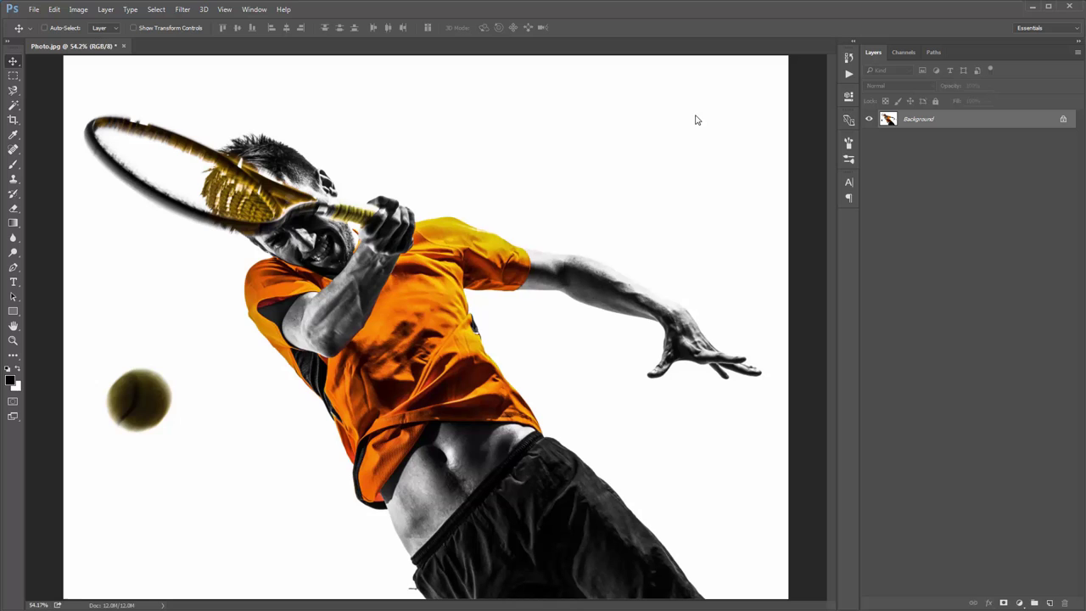
# Step: Review the photo's pixel dimensions and resolution in the Image Size dialog and close it without changes
pyautogui.click(78, 9)
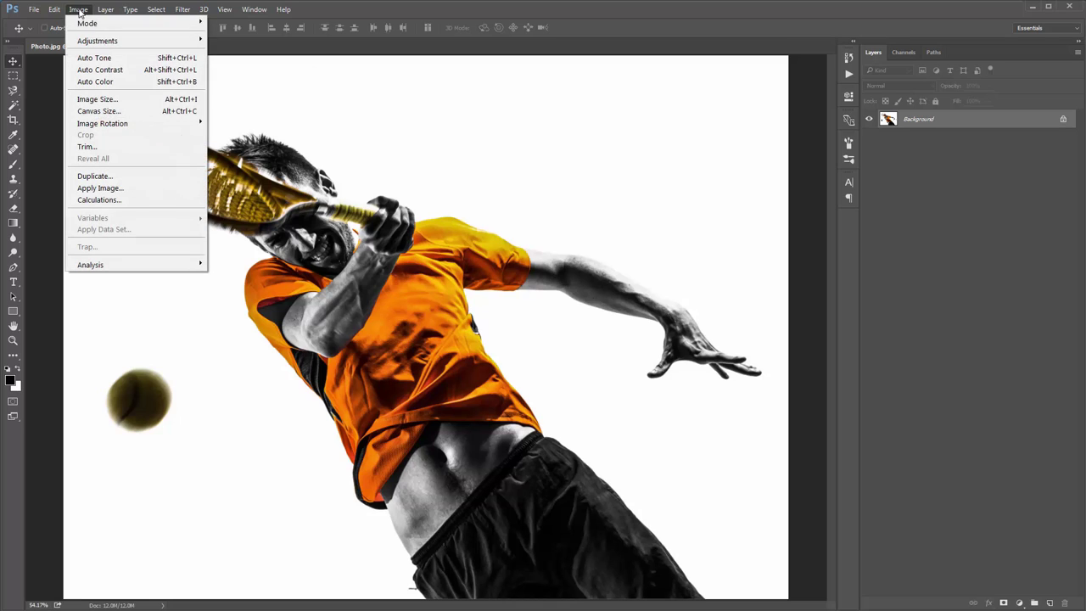
pyautogui.moveTo(80, 28)
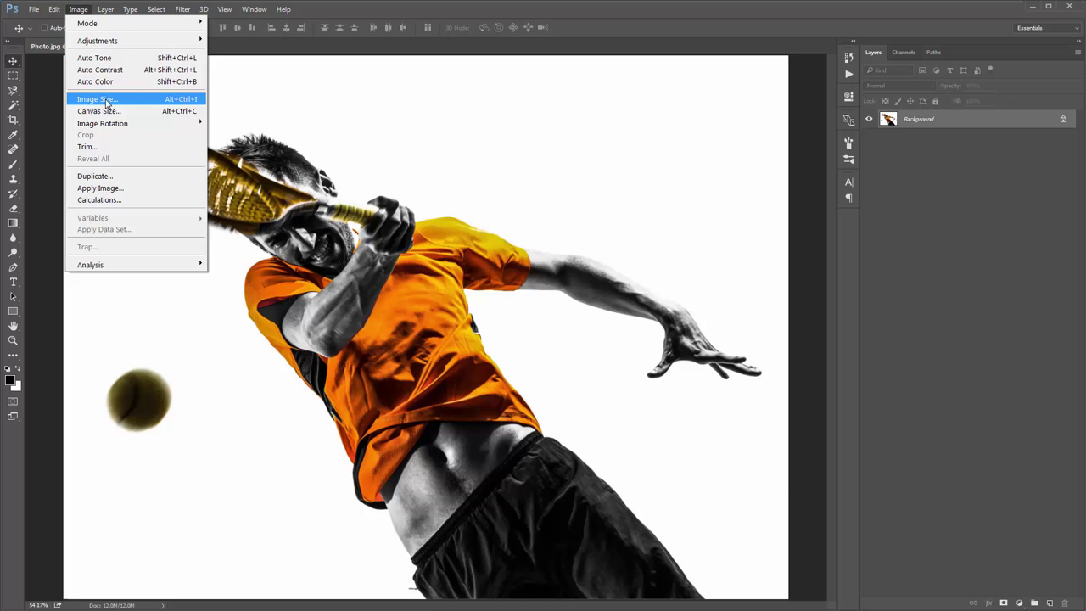
pyautogui.click(101, 99)
pyautogui.moveTo(450, 101); pyautogui.dragTo(307, 86)
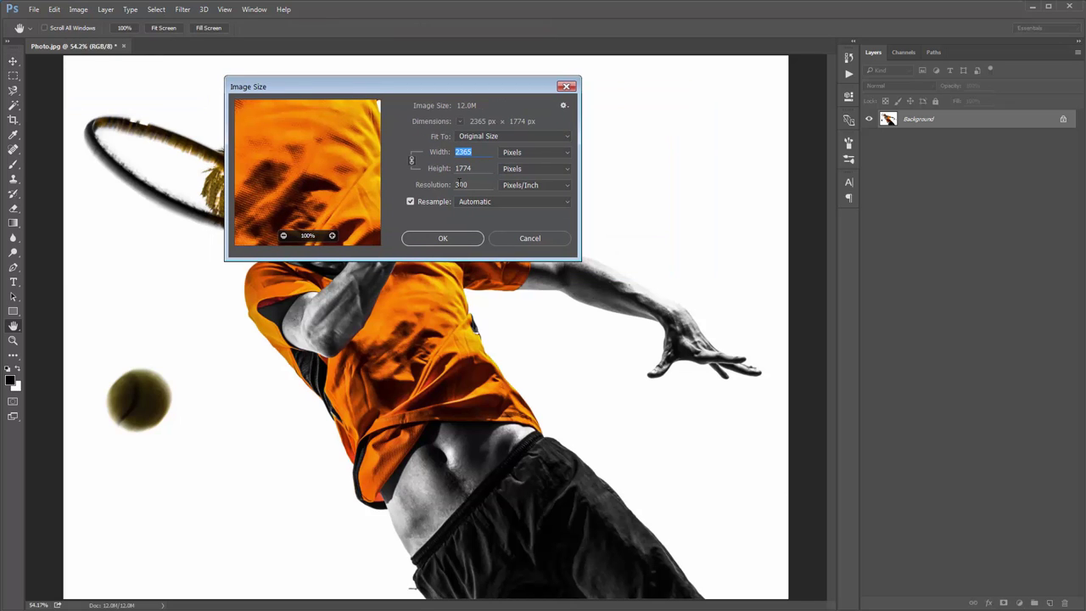
pyautogui.moveTo(531, 83); pyautogui.dragTo(561, 77)
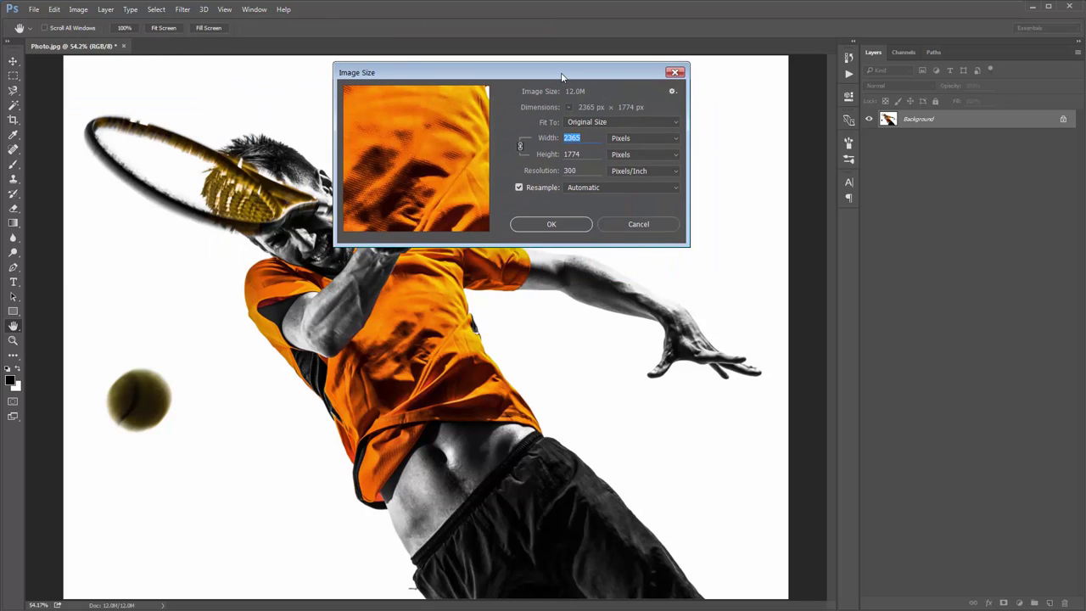
pyautogui.click(584, 154)
pyautogui.click(585, 157)
pyautogui.click(653, 226)
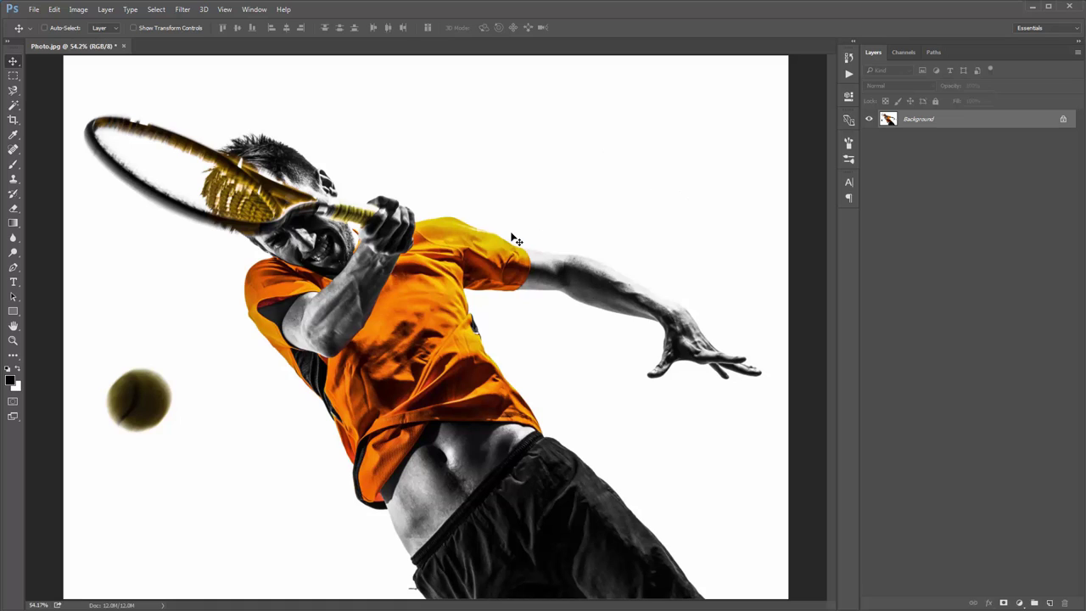
# Step: Select the white background, including the area inside the racket, with the Magic Wand, and invert the selection onto the player and ball
pyautogui.press('w')
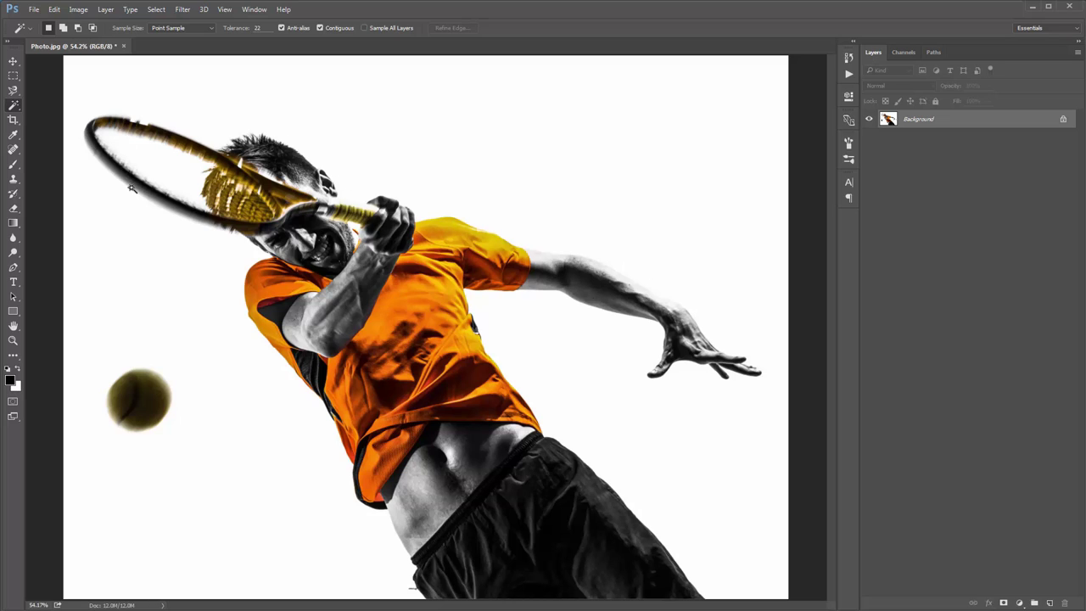
pyautogui.click(645, 155)
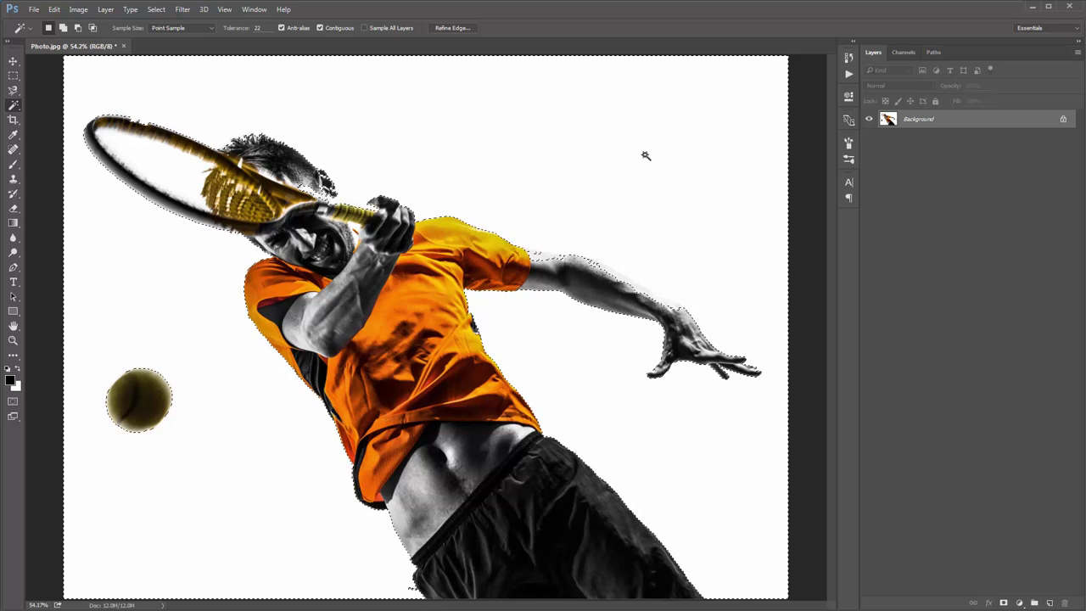
pyautogui.keyDown('shift'); pyautogui.click(156, 164); pyautogui.keyUp('shift')
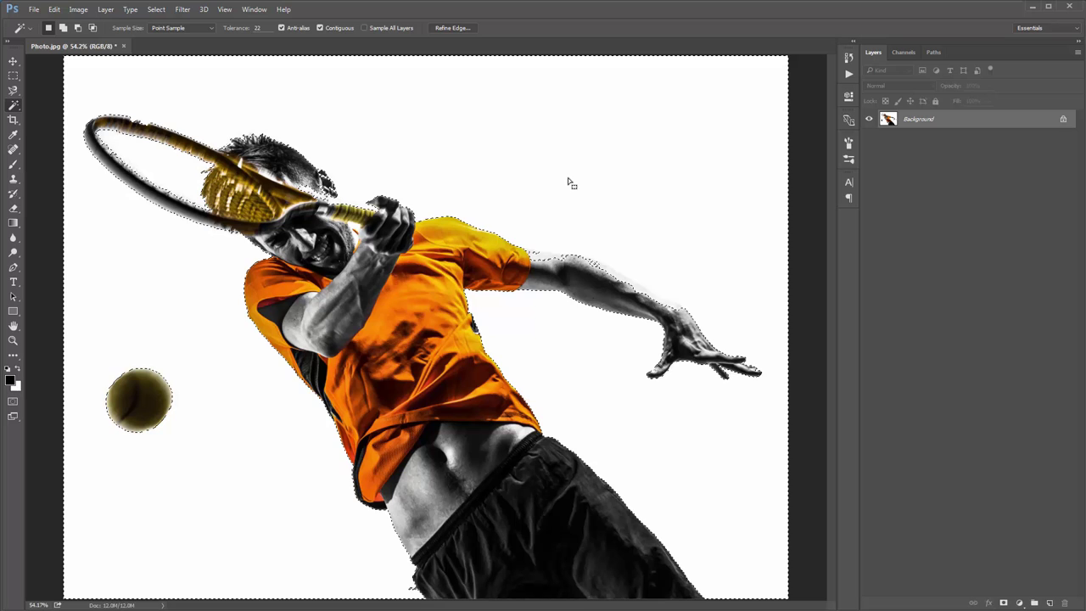
pyautogui.hotkey('alt', 'BackSpace')
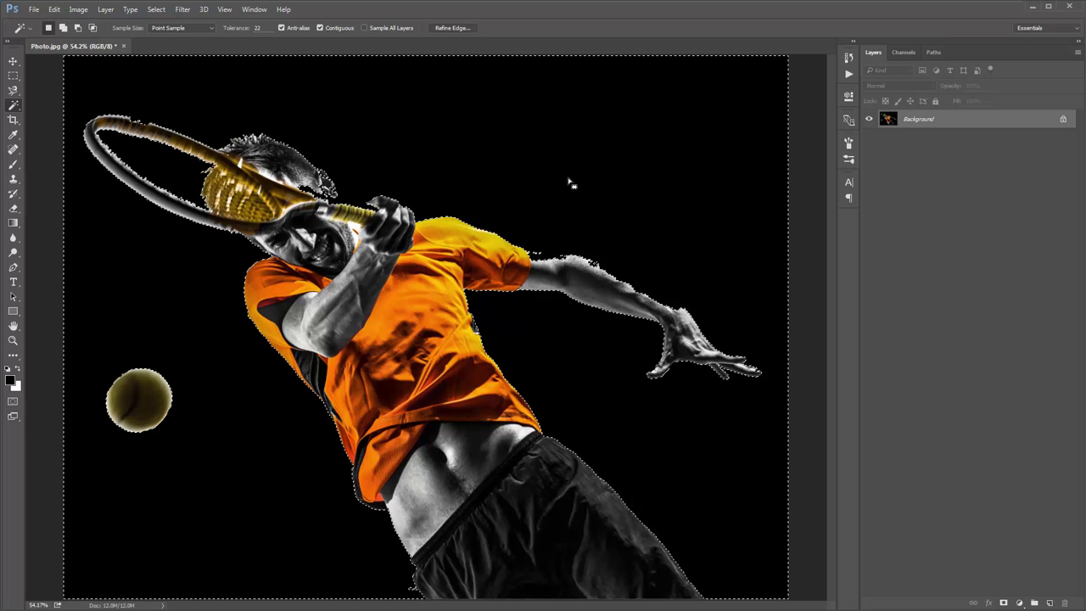
pyautogui.hotkey('ctrl', 'z')
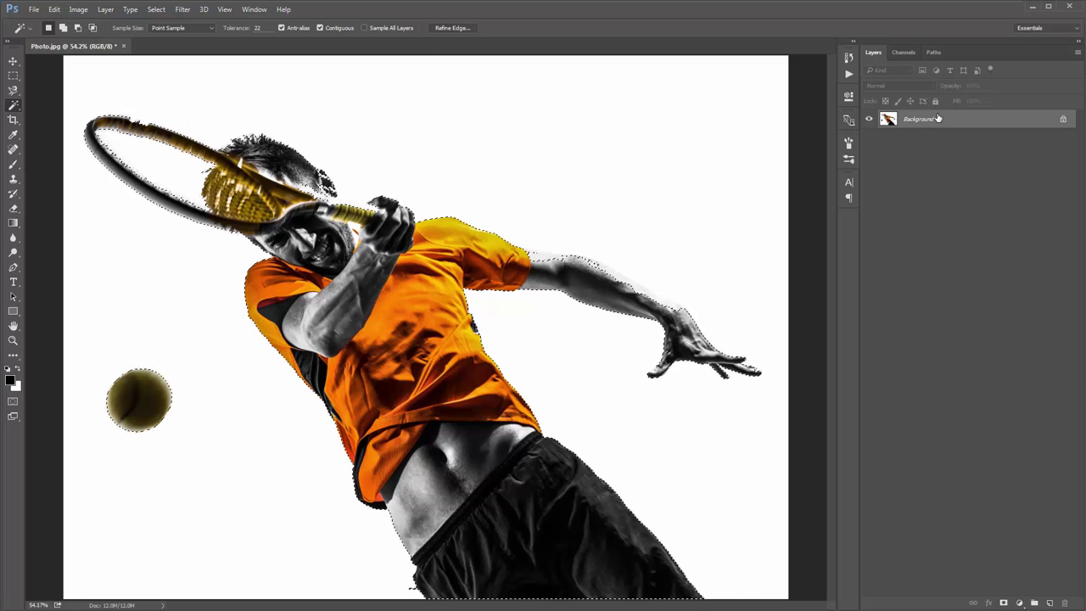
# Step: Create a new layer named "brush" above the Background layer
pyautogui.click(106, 9)
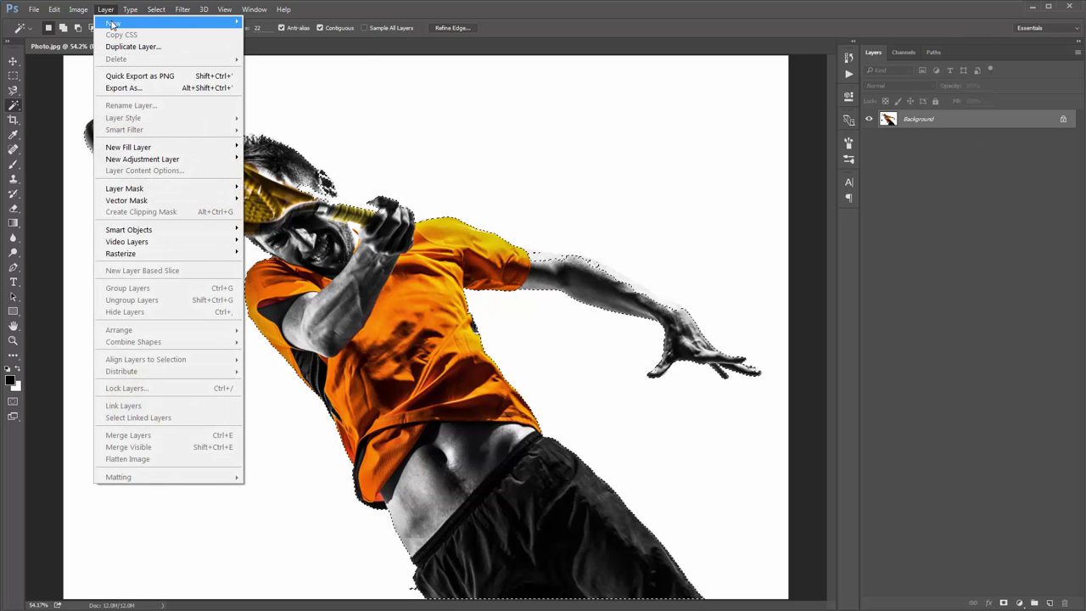
pyautogui.moveTo(112, 24)
pyautogui.click(262, 24)
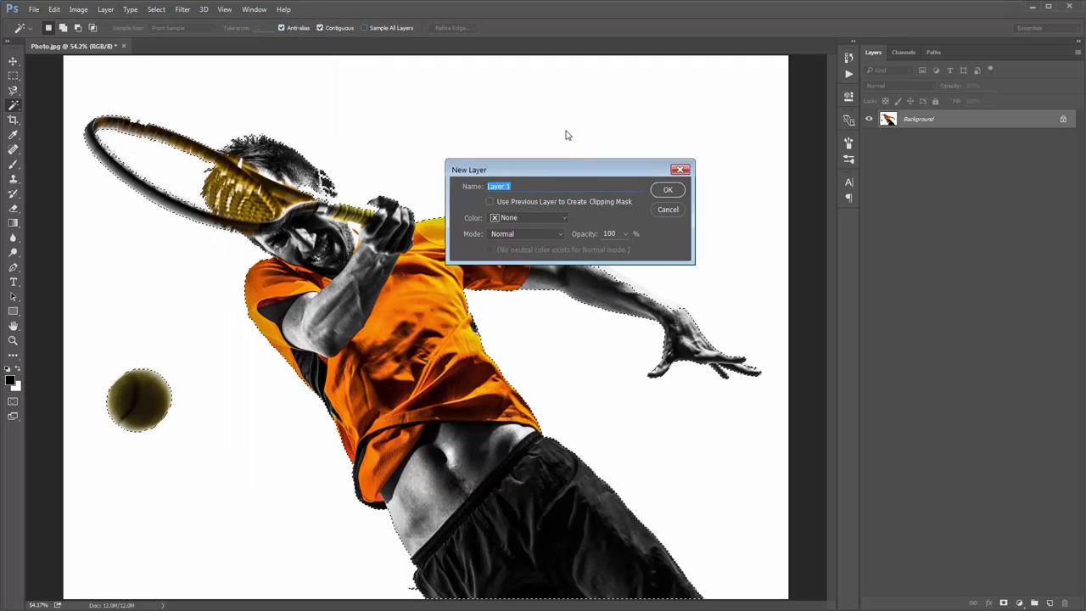
pyautogui.write('b')
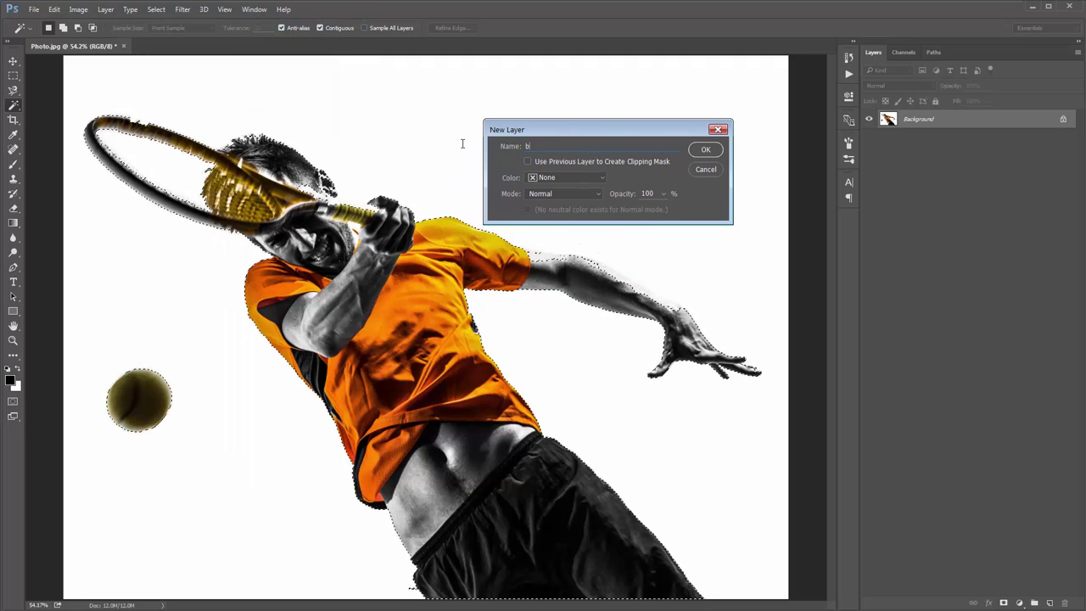
pyautogui.write('rush')
pyautogui.moveTo(543, 146); pyautogui.dragTo(521, 146)
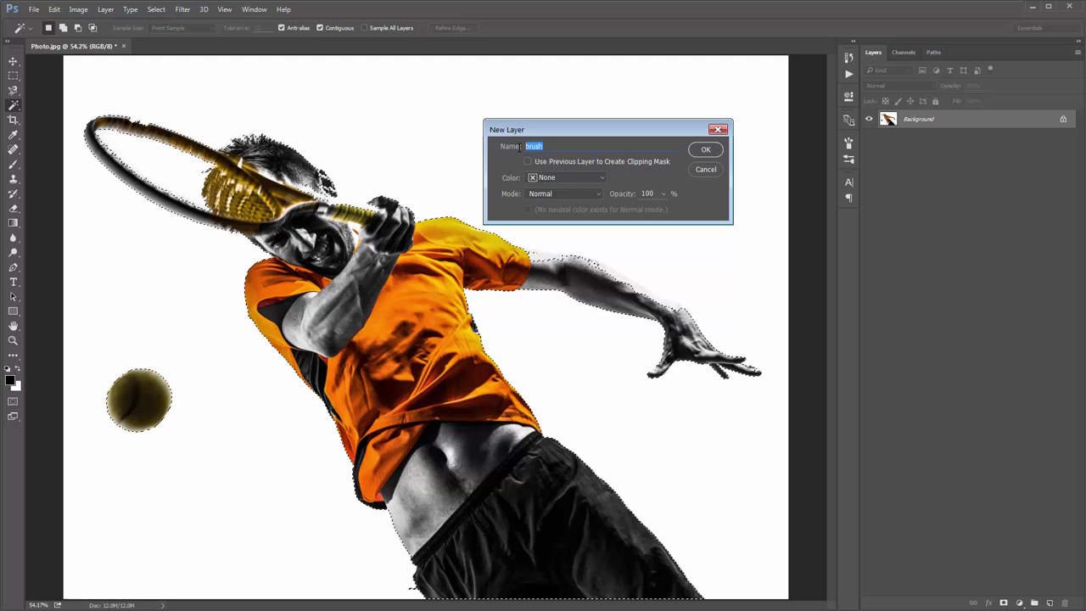
pyautogui.click(521, 147)
pyautogui.doubleClick(533, 147)
pyautogui.click(540, 146)
pyautogui.doubleClick(540, 147)
pyautogui.click(543, 147)
pyautogui.moveTo(543, 147); pyautogui.dragTo(523, 146)
pyautogui.click(713, 150)
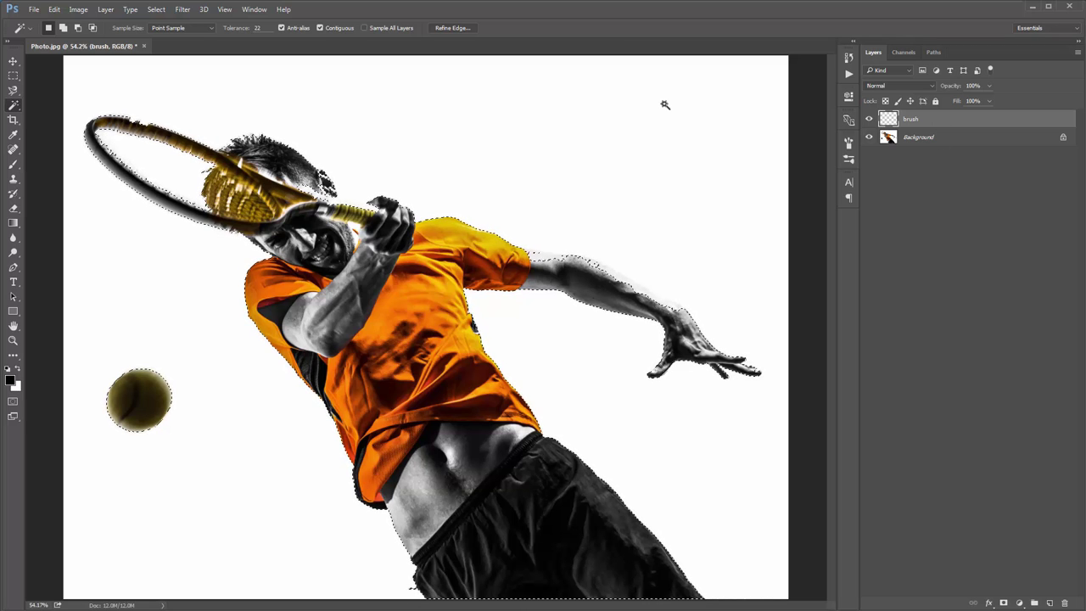
# Step: Fill the selected player and ball with black on the brush layer and deselect
pyautogui.press('alt')
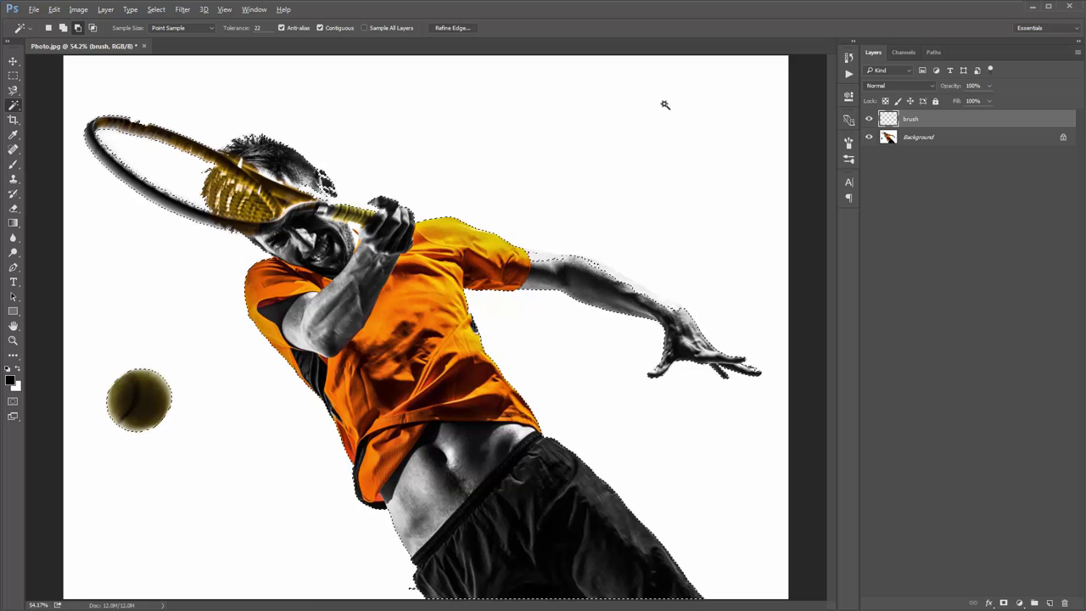
pyautogui.hotkey('alt', 'BackSpace')
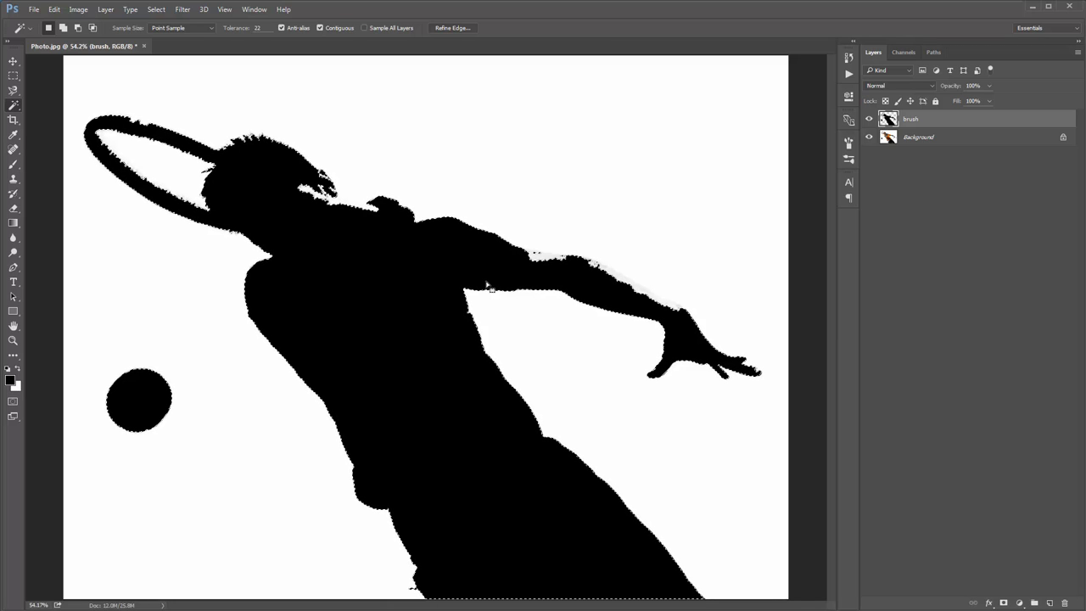
pyautogui.hotkey('ctrl', 'd')
pyautogui.press('v')
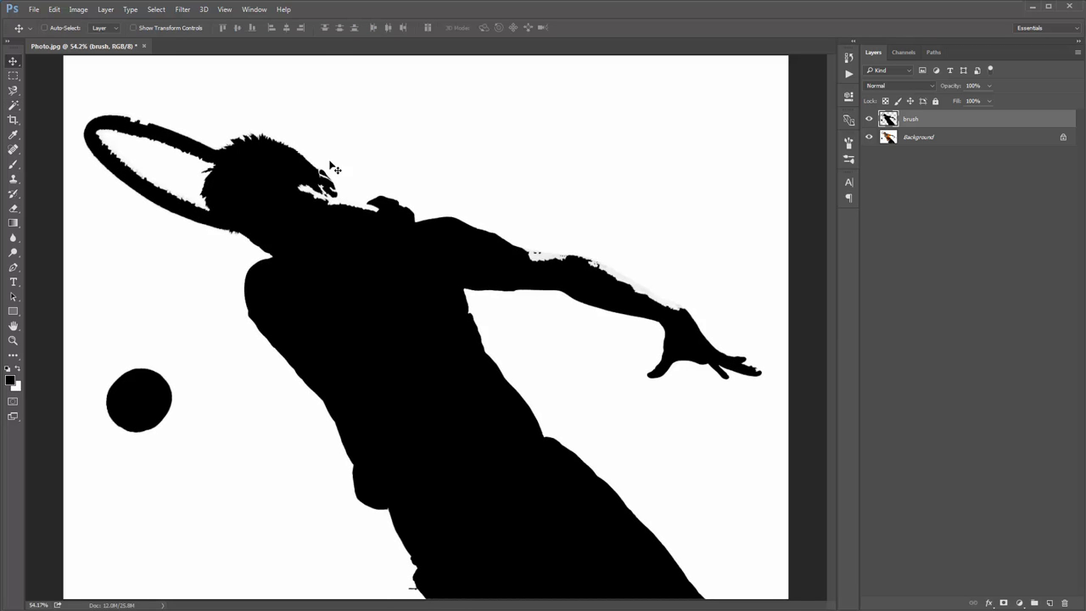
# Step: Outline the unfilled strip along the upper edge of the outstretched arm with a closed Pen tool path
pyautogui.press('z')
pyautogui.moveTo(625, 285); pyautogui.dragTo(515, 262)
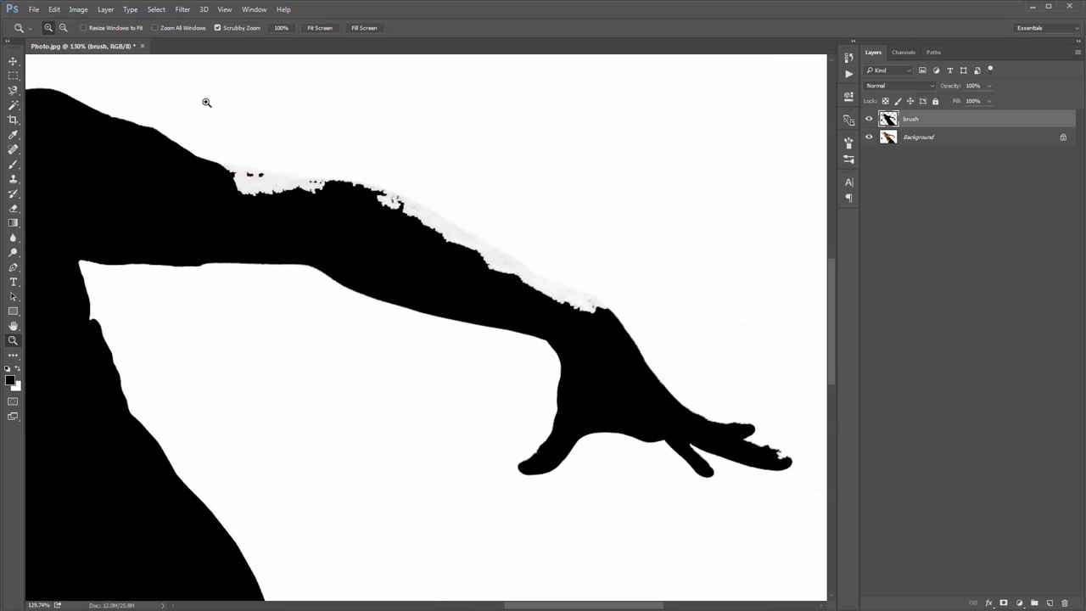
pyautogui.press('p')
pyautogui.click(217, 162)
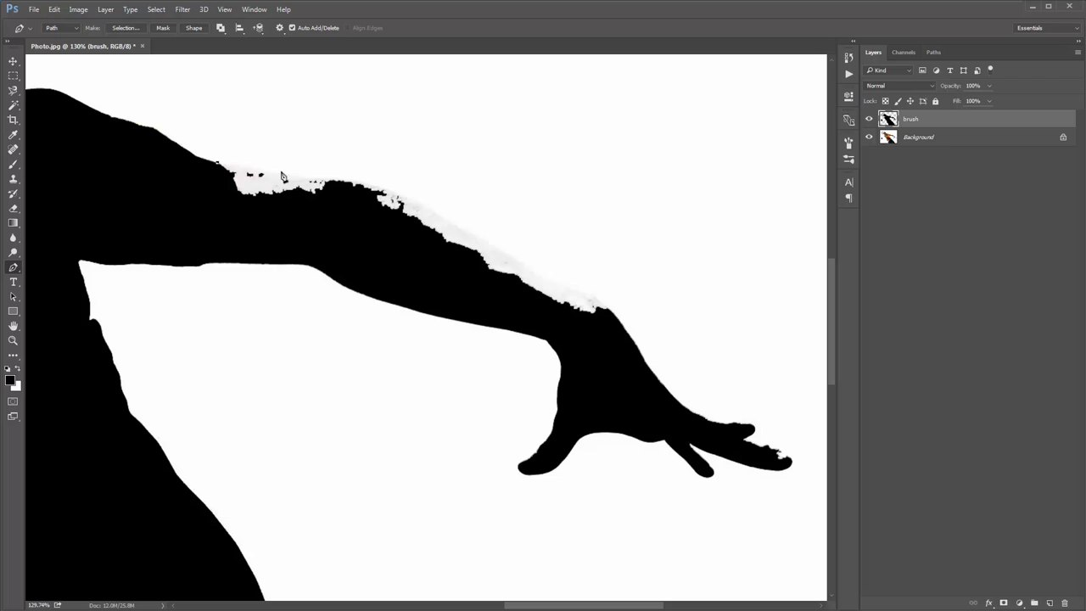
pyautogui.moveTo(282, 171); pyautogui.dragTo(303, 174)
pyautogui.moveTo(408, 198); pyautogui.dragTo(434, 211)
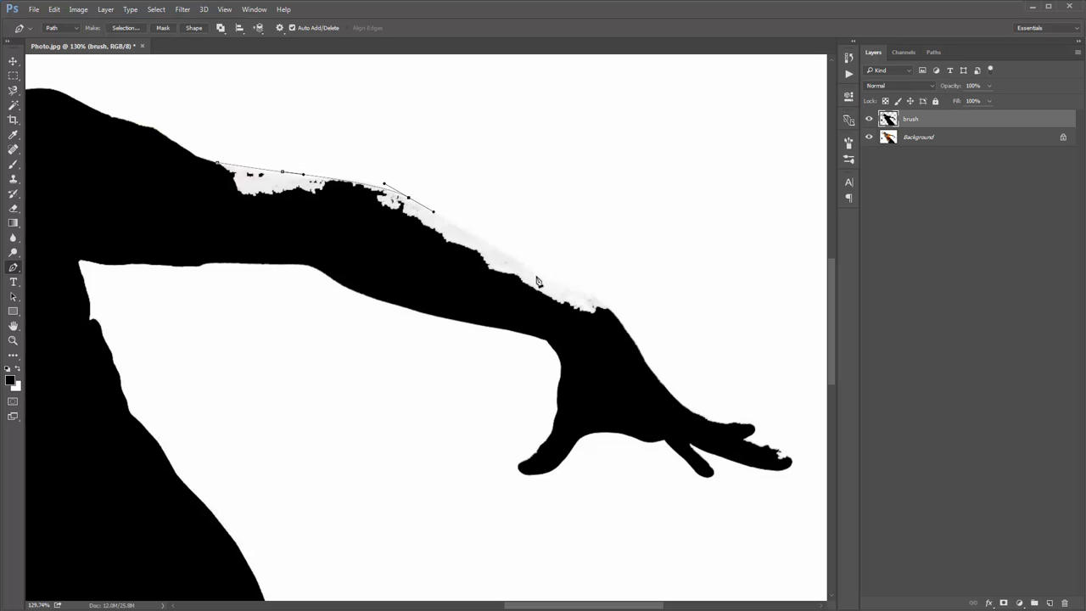
pyautogui.moveTo(541, 276); pyautogui.dragTo(557, 285)
pyautogui.moveTo(615, 316); pyautogui.dragTo(515, 304)
pyautogui.moveTo(408, 274); pyautogui.dragTo(378, 256)
pyautogui.click(282, 221)
pyautogui.moveTo(183, 189)
pyautogui.mouseDown()
pyautogui.moveTo(176, 173)
pyautogui.moveTo(412, 249)
pyautogui.moveTo(409, 190)
pyautogui.mouseUp()
pyautogui.click(209, 164)
# Step: Turn the arm path into a selection, fill it with black on the brush layer, and deselect
pyautogui.hotkey('ctrl', 'Return')
pyautogui.hotkey('alt', 'BackSpace')
pyautogui.hotkey('ctrl', 'd')
# Step: Compare the silhouette with the photo and outline the unfilled gap between the head and hand with a closed Pen tool path
pyautogui.click(868, 119)
pyautogui.click(868, 119)
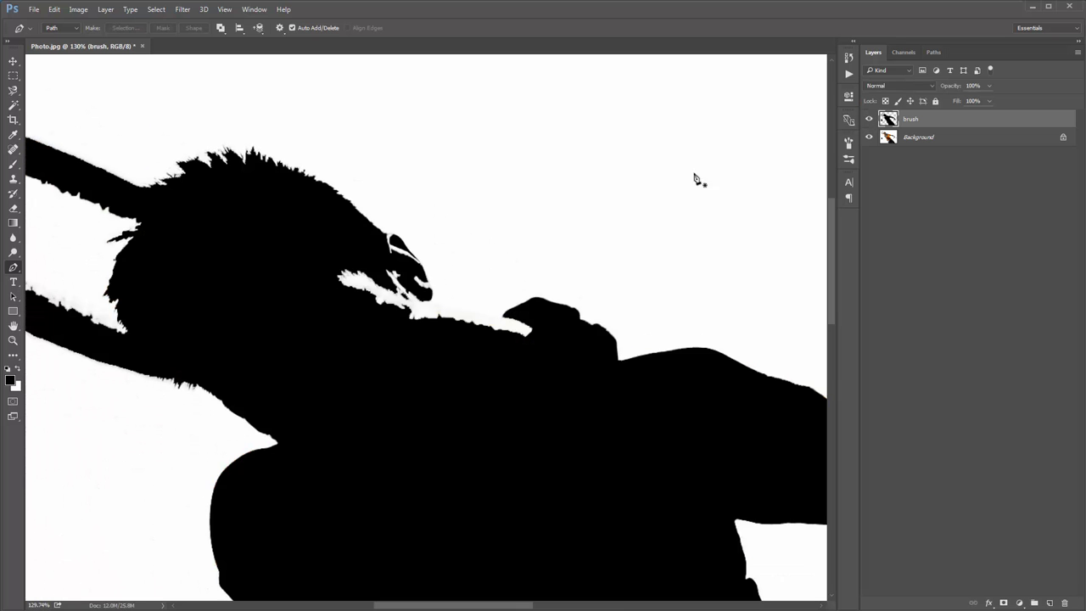
pyautogui.click(502, 318)
pyautogui.moveTo(414, 297); pyautogui.dragTo(409, 283)
pyautogui.click(385, 262)
pyautogui.click(342, 255)
pyautogui.click(310, 300)
pyautogui.click(411, 346)
pyautogui.click(499, 356)
pyautogui.click(552, 347)
pyautogui.moveTo(557, 321); pyautogui.dragTo(571, 330)
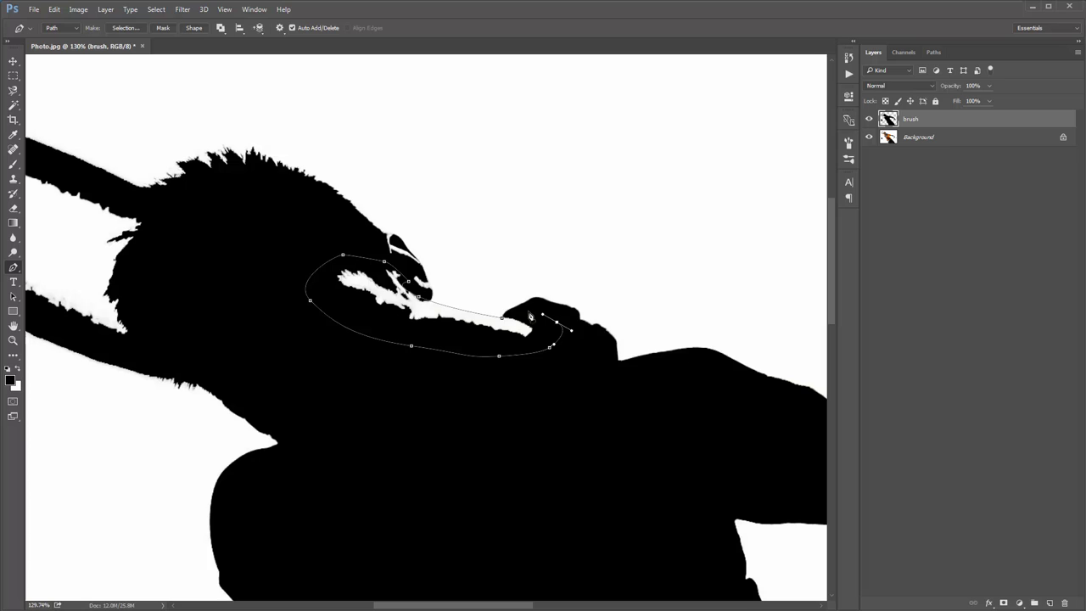
pyautogui.click(501, 318)
# Step: Turn the path between the head and hand into a selection, fill it with black, and deselect
pyautogui.hotkey('ctrl', 'Return')
pyautogui.hotkey('alt', 'BackSpace')
pyautogui.hotkey('ctrl', 'd')
pyautogui.press('v')
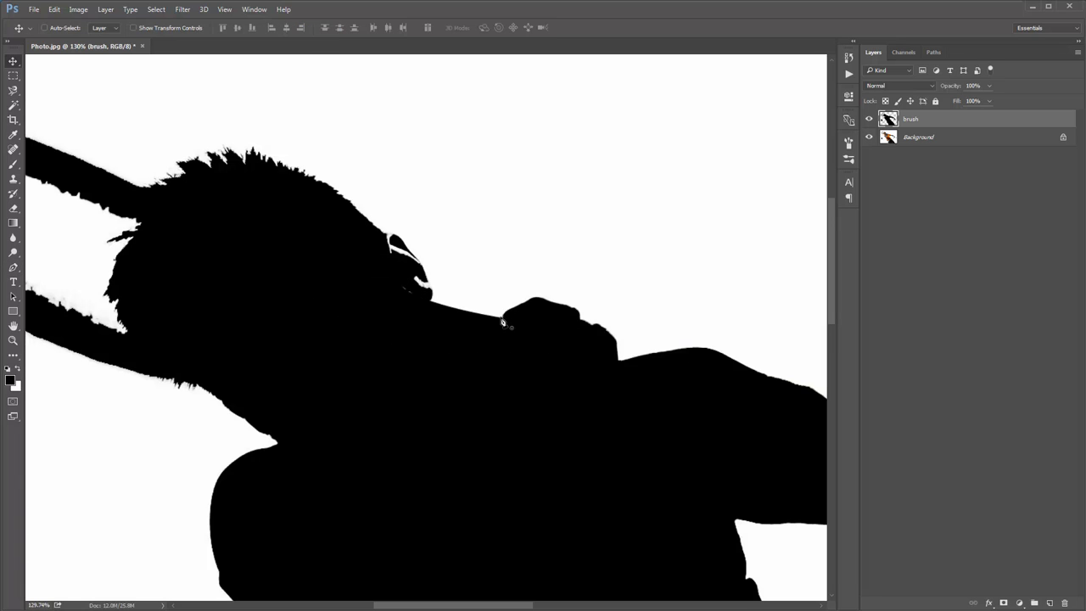
# Step: Paint the remaining white gaps at the back of the head black with the Brush tool at size 15
pyautogui.press('b')
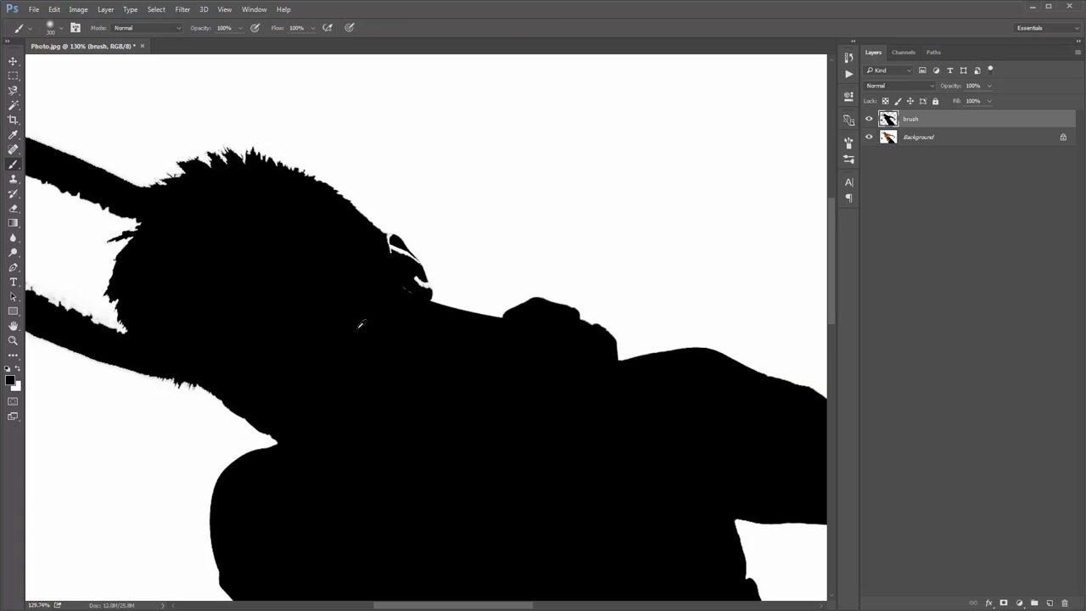
pyautogui.press('[')
pyautogui.press('[')
pyautogui.press('[')
pyautogui.press('[')
pyautogui.press('[')
pyautogui.press('[')
pyautogui.press('[')
pyautogui.press('[')
pyautogui.press('[')
pyautogui.press('[')
pyautogui.press('[')
pyautogui.press('[')
pyautogui.press('[')
pyautogui.press('[')
pyautogui.press('[')
pyautogui.press('[')
pyautogui.press('[')
pyautogui.moveTo(410, 265)
pyautogui.mouseDown()
pyautogui.moveTo(422, 285)
pyautogui.moveTo(392, 244)
pyautogui.mouseUp()
# Step: Outline the ragged white notches along the racket's upper rim with a closed Pen tool path
pyautogui.moveTo(313, 215); pyautogui.dragTo(509, 270)
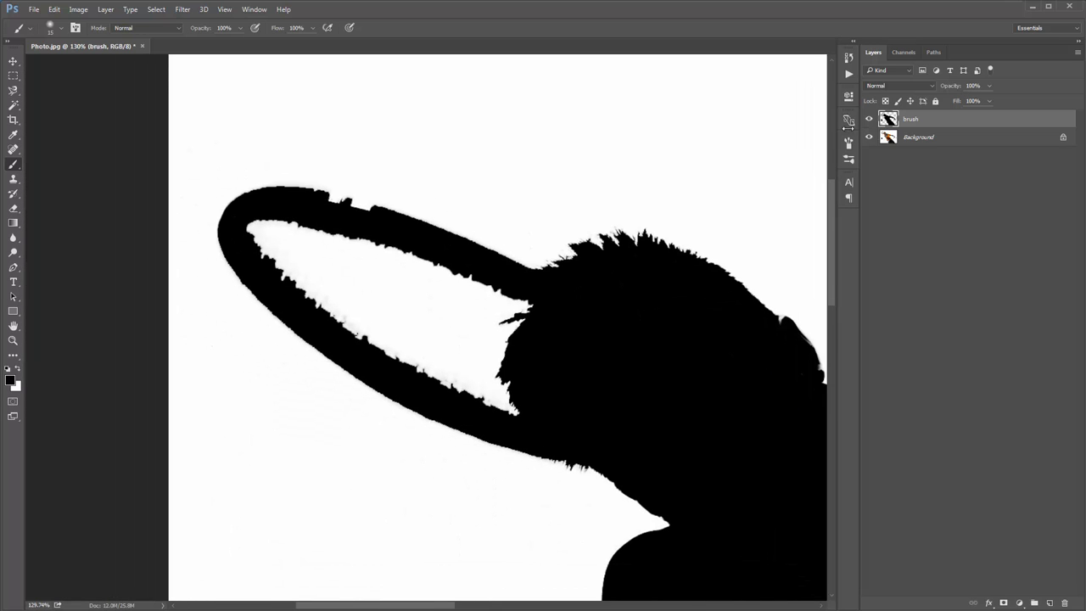
pyautogui.press('p')
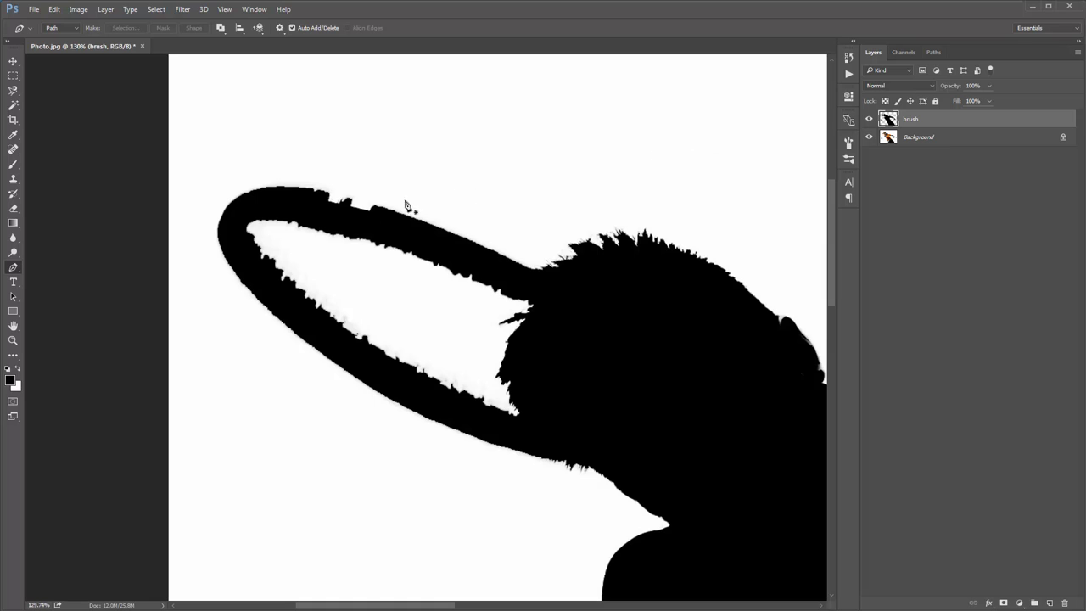
pyautogui.click(393, 216)
pyautogui.moveTo(237, 200); pyautogui.dragTo(199, 235)
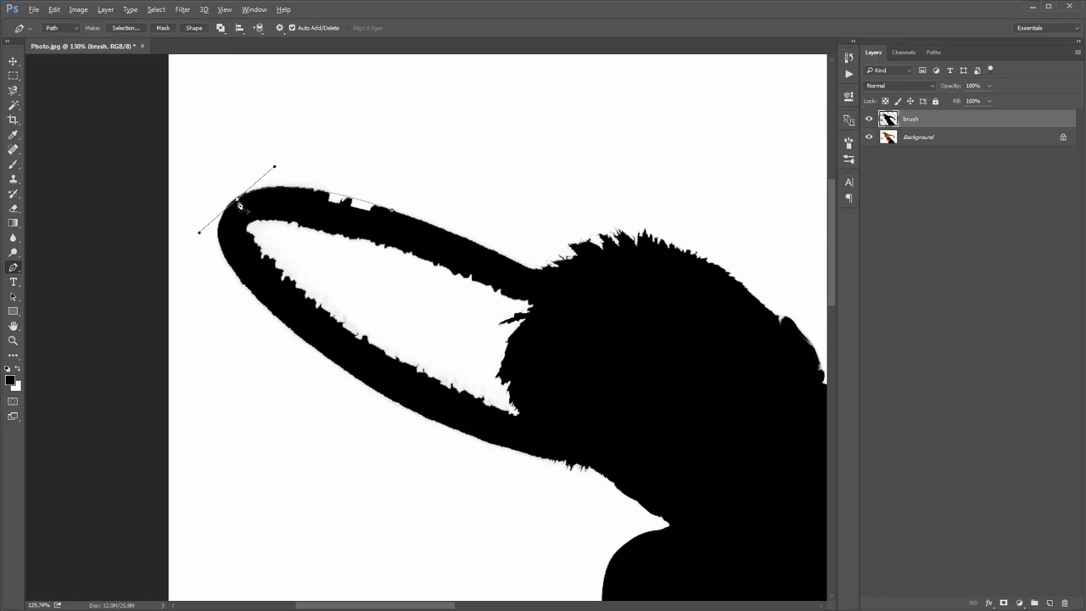
pyautogui.moveTo(282, 208); pyautogui.dragTo(367, 224)
pyautogui.click(388, 225)
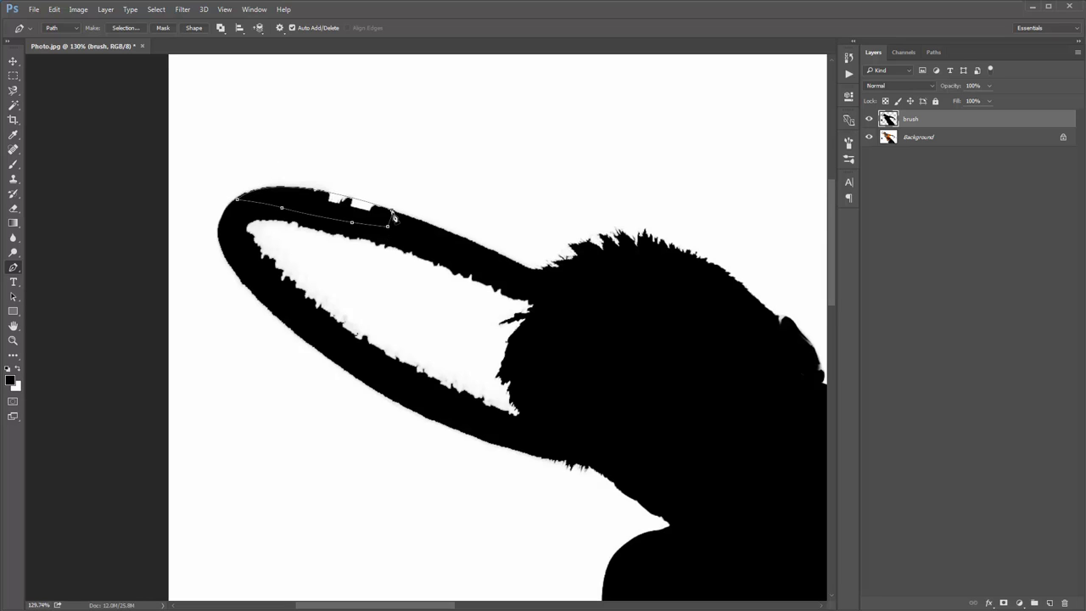
# Step: Turn the racket rim path into a selection, fill it with black, and deselect
pyautogui.hotkey('ctrl', 'Return')
pyautogui.hotkey('alt', 'BackSpace')
pyautogui.hotkey('ctrl', 'd')
pyautogui.press('v')
pyautogui.hotkey('ctrl', '0')
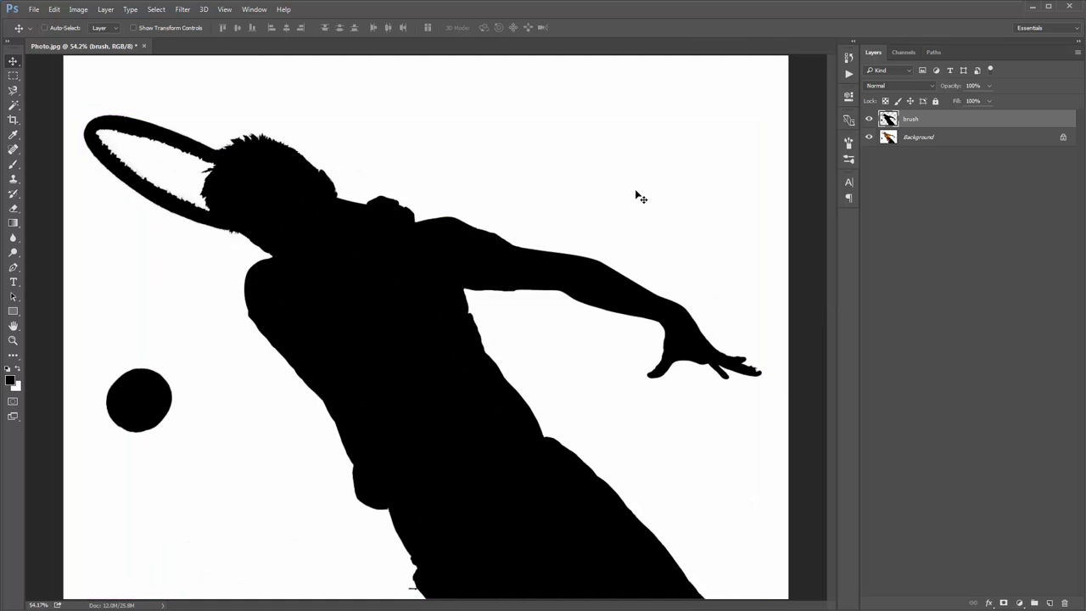
pyautogui.moveTo(607, 204)
pyautogui.mouseDown()
pyautogui.moveTo(645, 163)
pyautogui.moveTo(652, 200)
pyautogui.mouseUp()
pyautogui.hotkey('ctrl', 'z')
# Step: Load the Fracture.atn action set from the Fracture folder
pyautogui.click(253, 9)
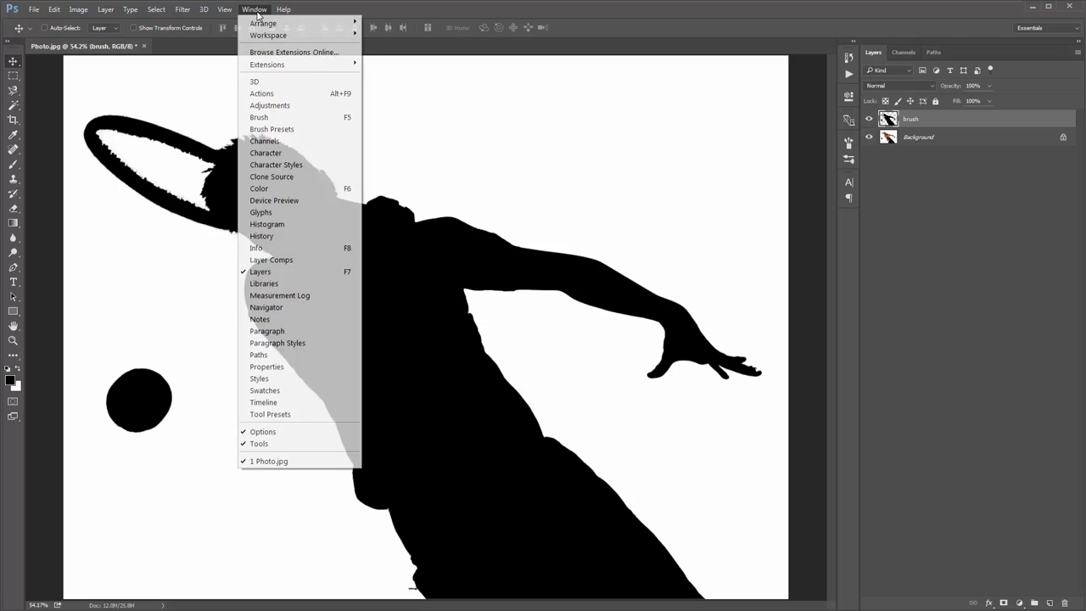
pyautogui.click(289, 93)
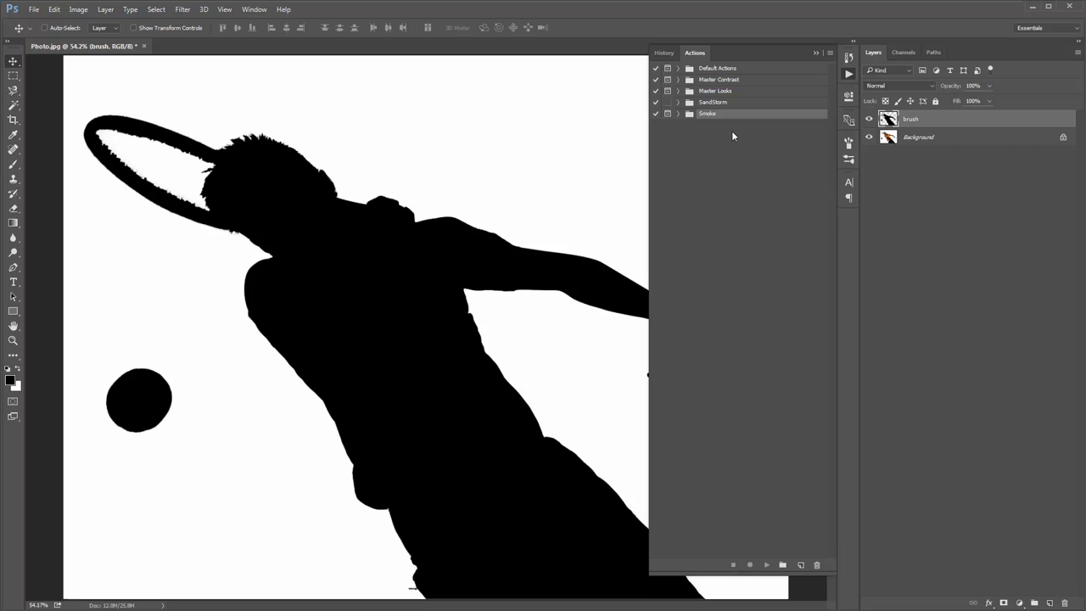
pyautogui.click(831, 54)
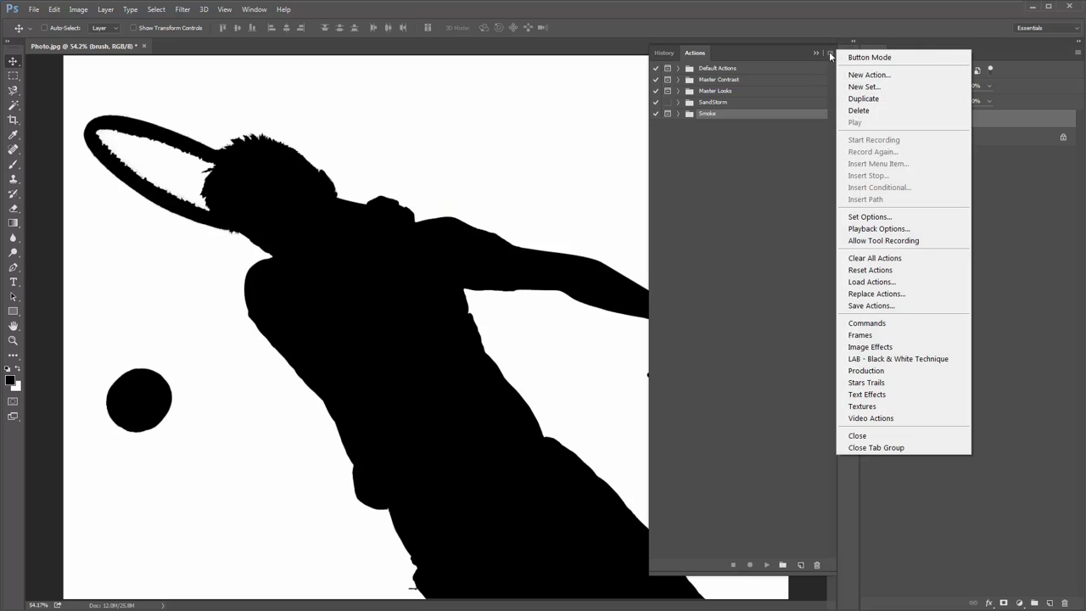
pyautogui.click(933, 283)
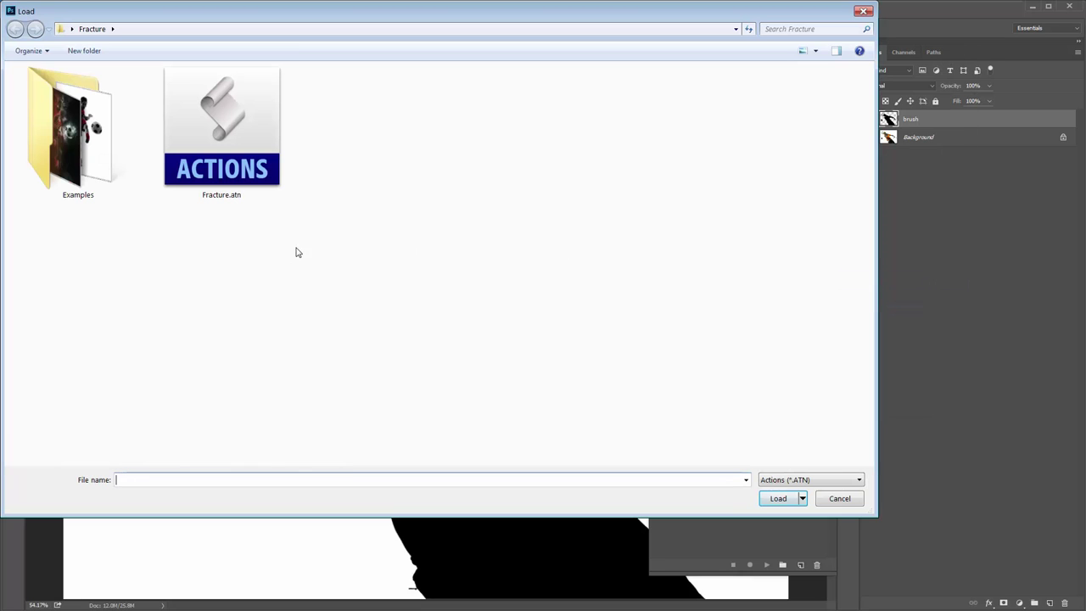
pyautogui.doubleClick(264, 115)
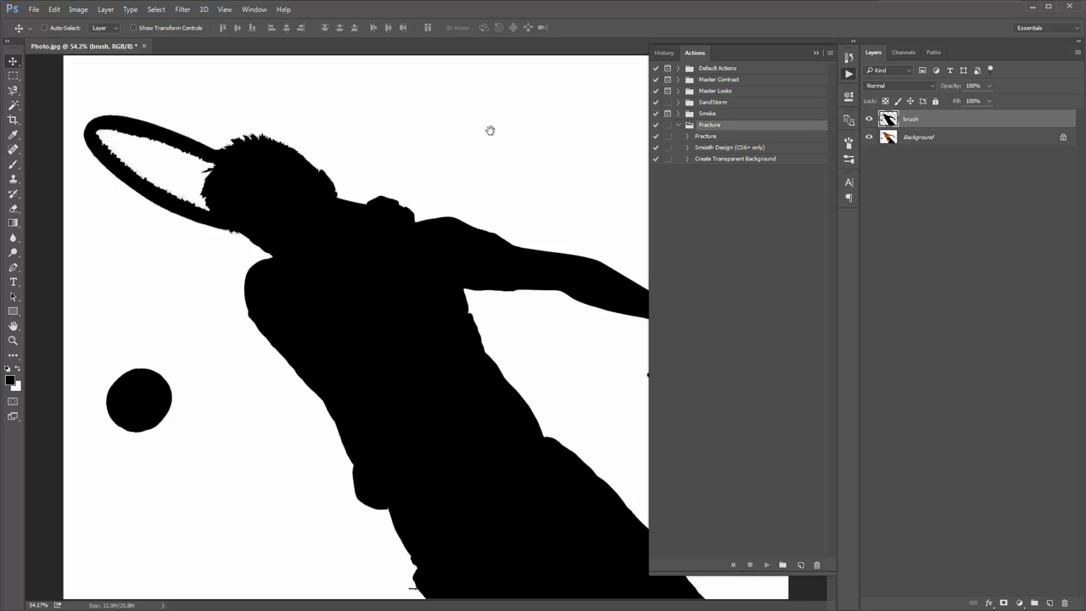
# Step: Switch to the Brush tool, put the action list away, and bring up the brush presets over the canvas
pyautogui.press('b')
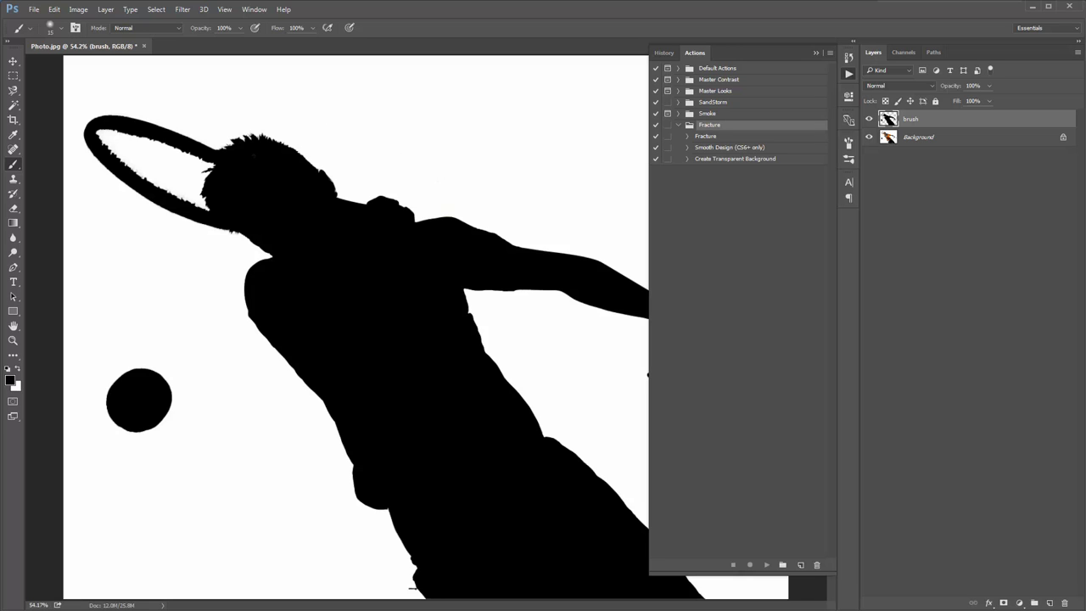
pyautogui.click(817, 54)
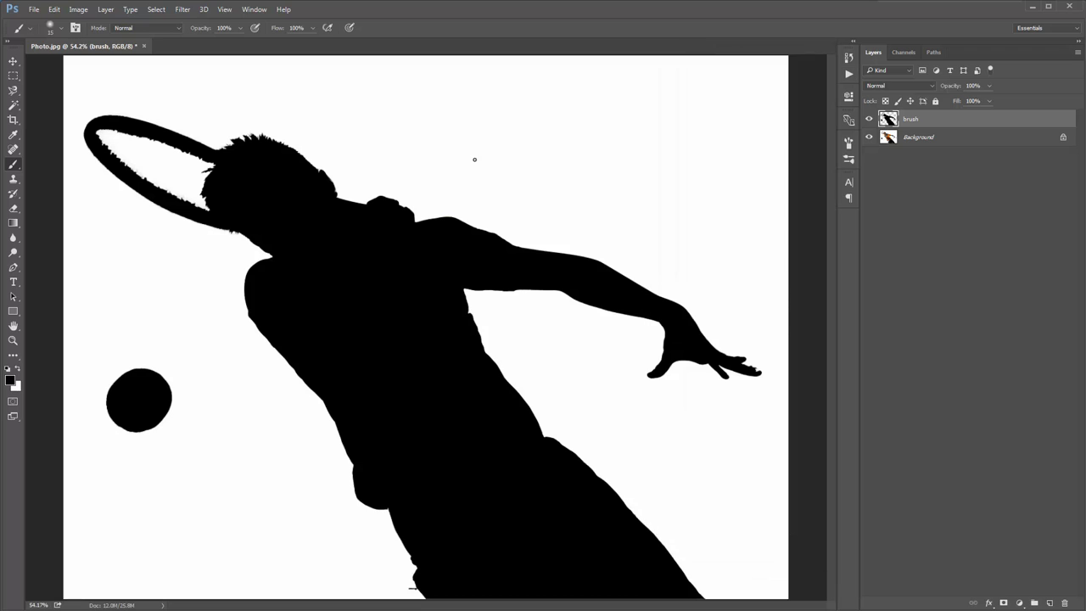
pyautogui.rightClick(324, 117)
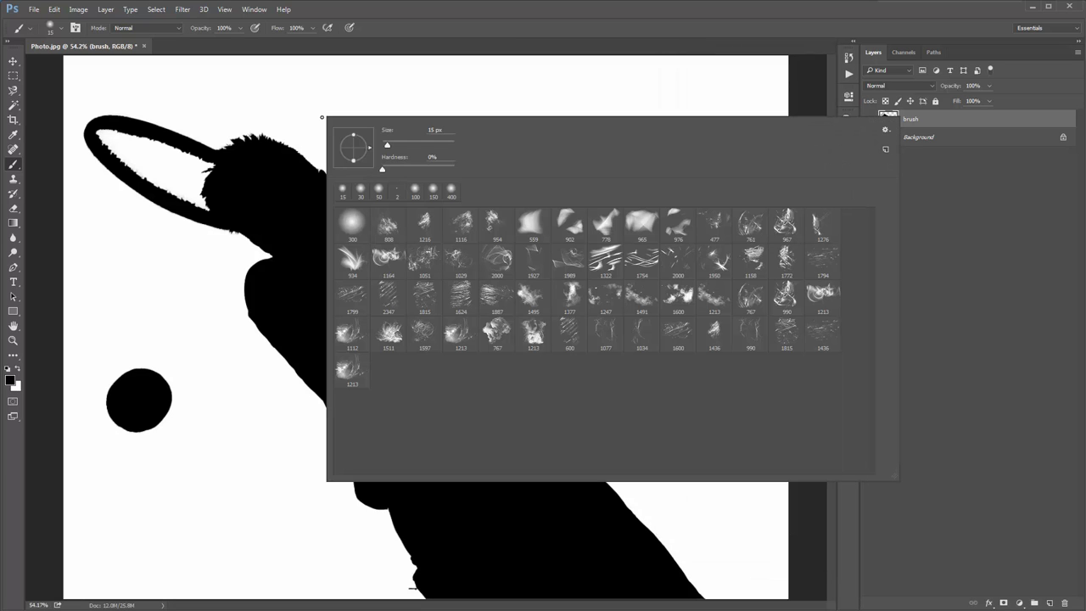
pyautogui.rightClick(271, 94)
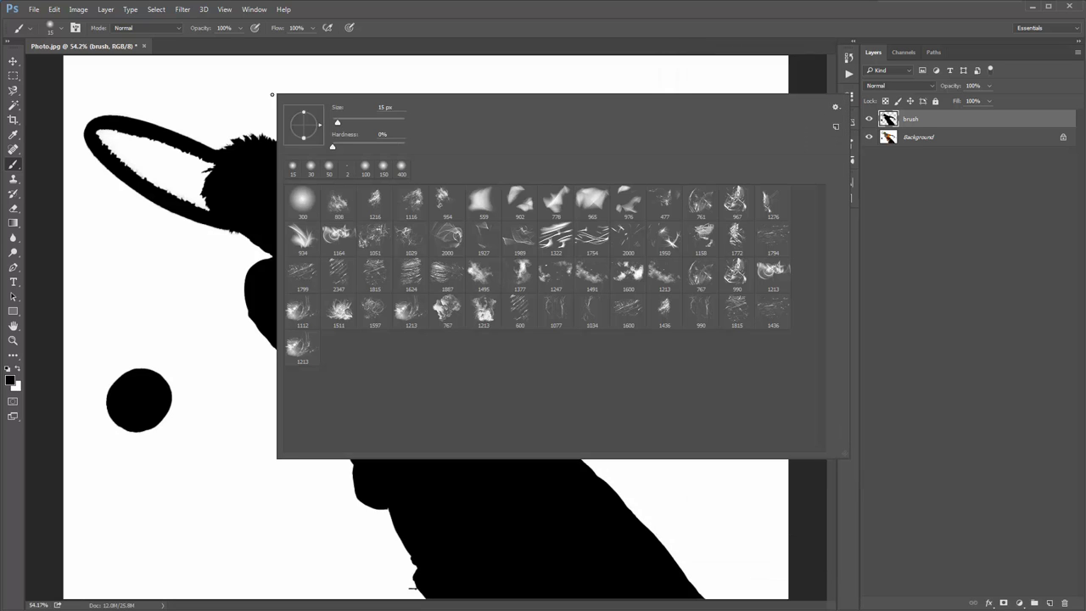
pyautogui.rightClick(230, 100)
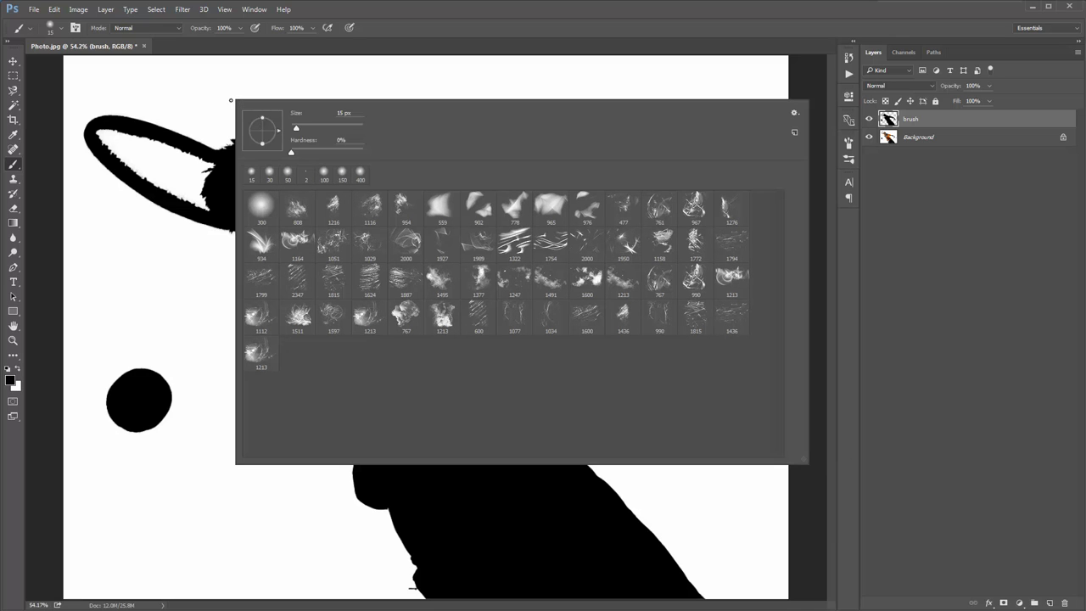
# Step: Load Fracture_Brushes.abr into the existing brush presets and look through the extended list
pyautogui.click(794, 113)
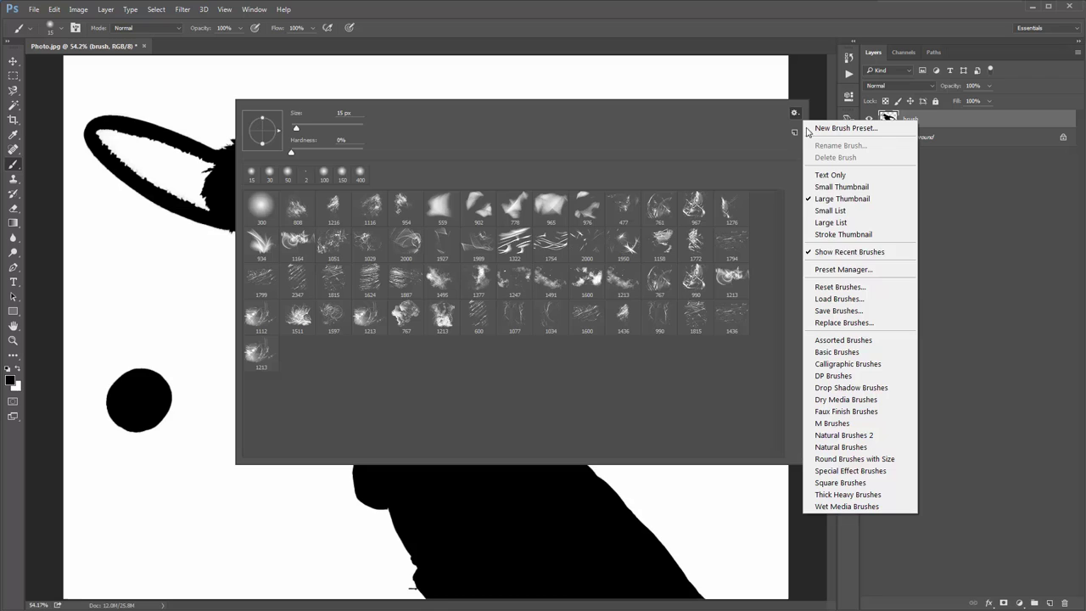
pyautogui.click(861, 300)
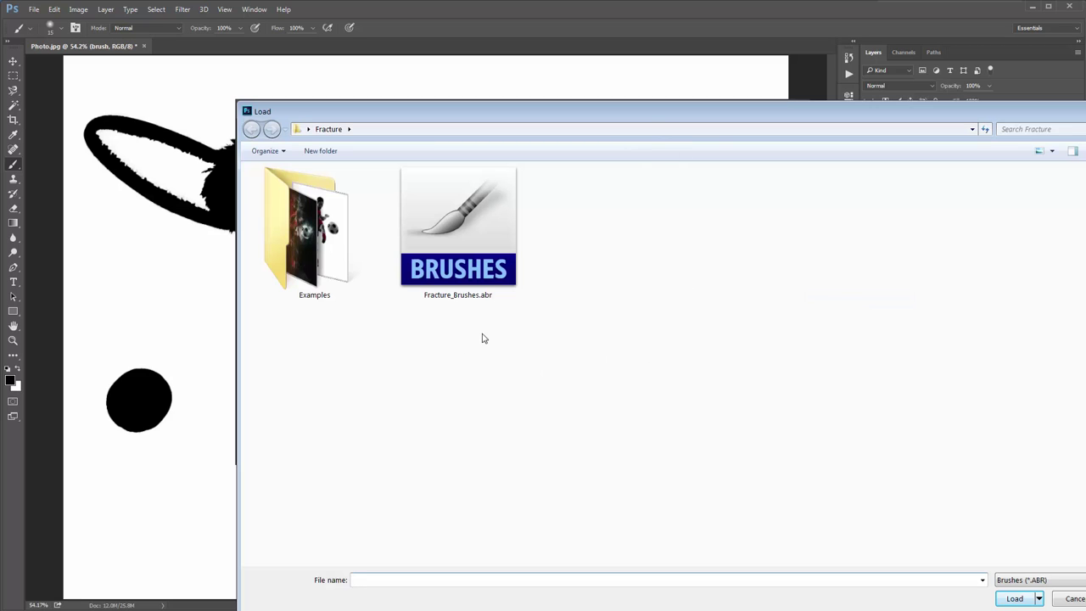
pyautogui.doubleClick(477, 230)
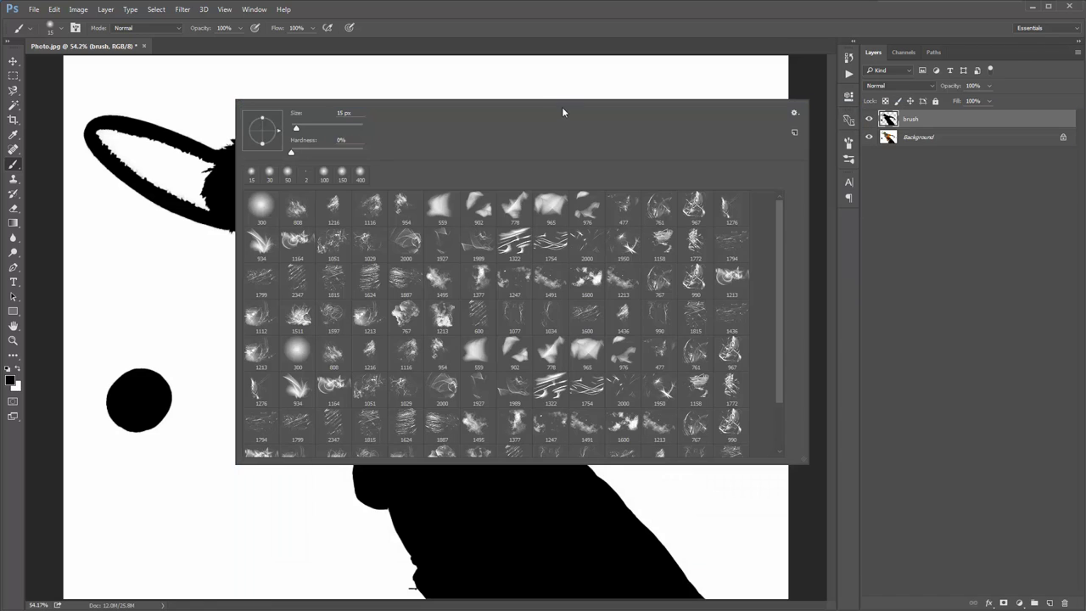
pyautogui.scroll(-3, 346, 261)
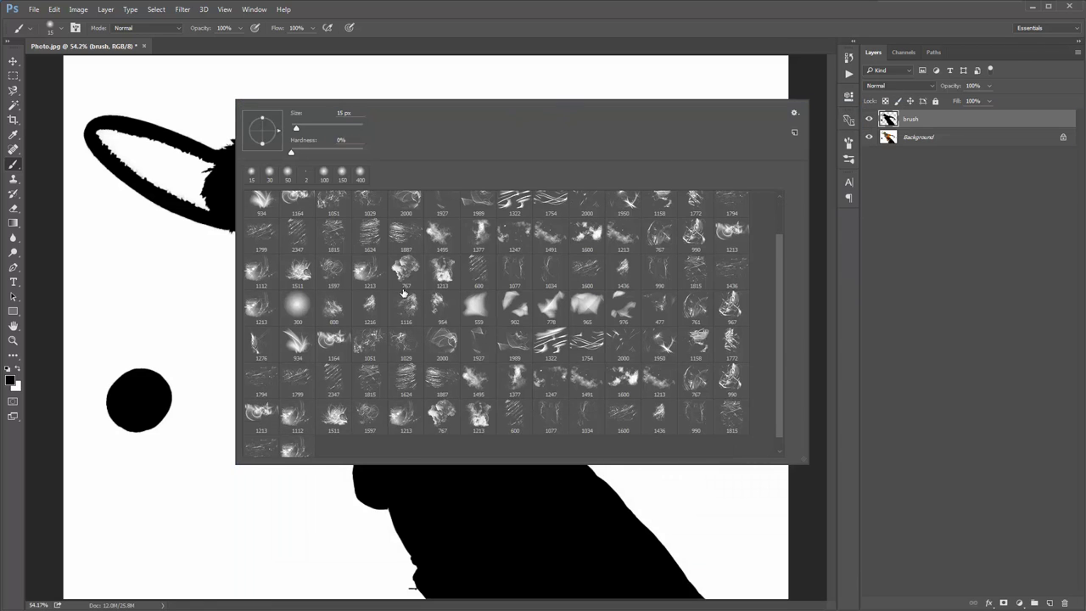
pyautogui.scroll(3, 345, 262)
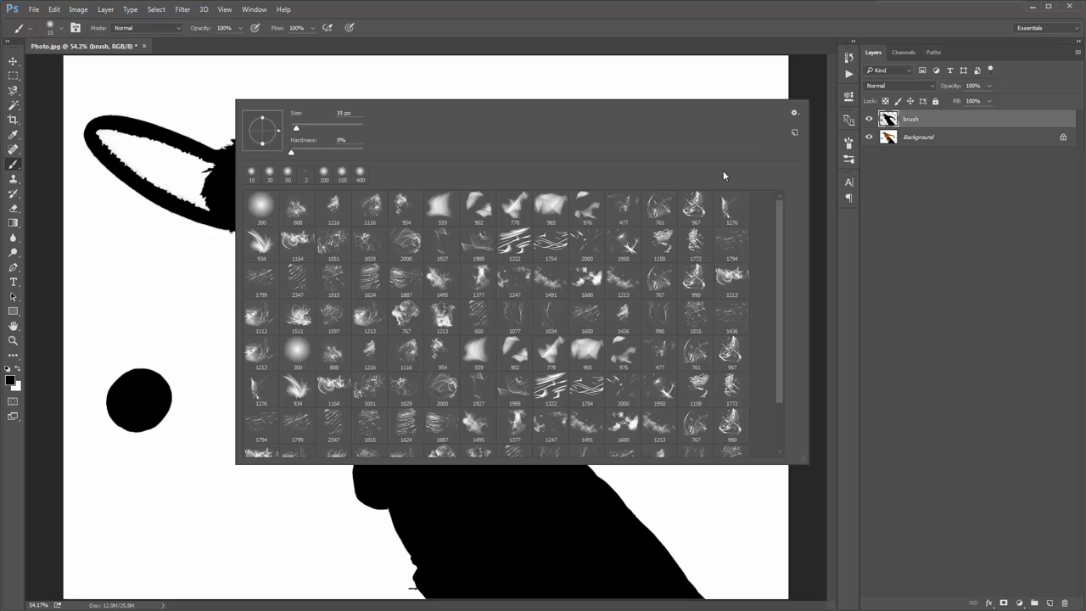
# Step: Replace the current brush presets with Fracture_Brushes.abr and close the brush presets
pyautogui.click(794, 114)
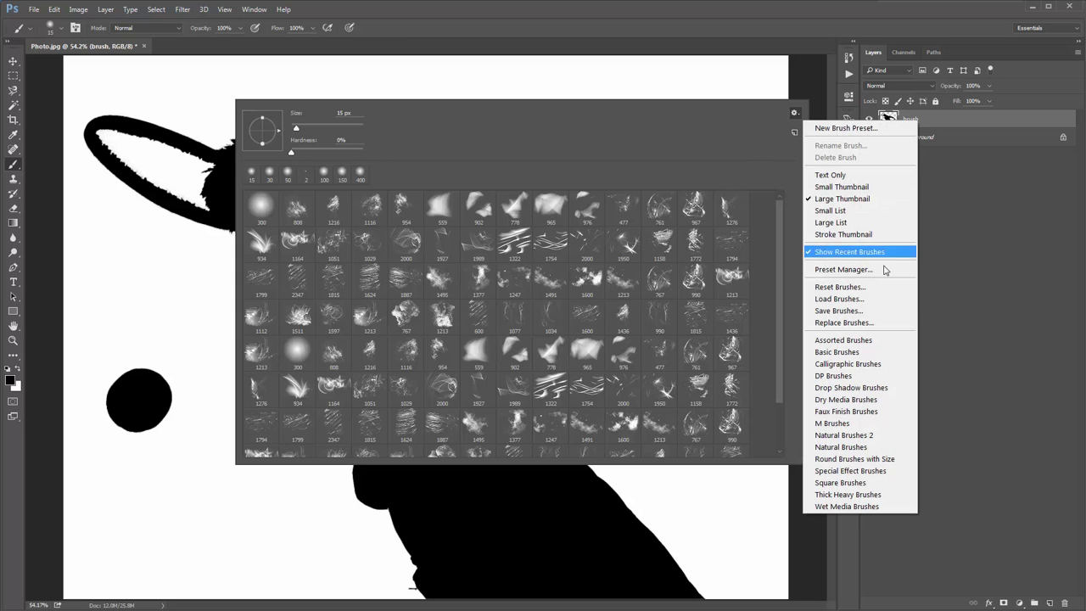
pyautogui.click(851, 324)
pyautogui.doubleClick(475, 244)
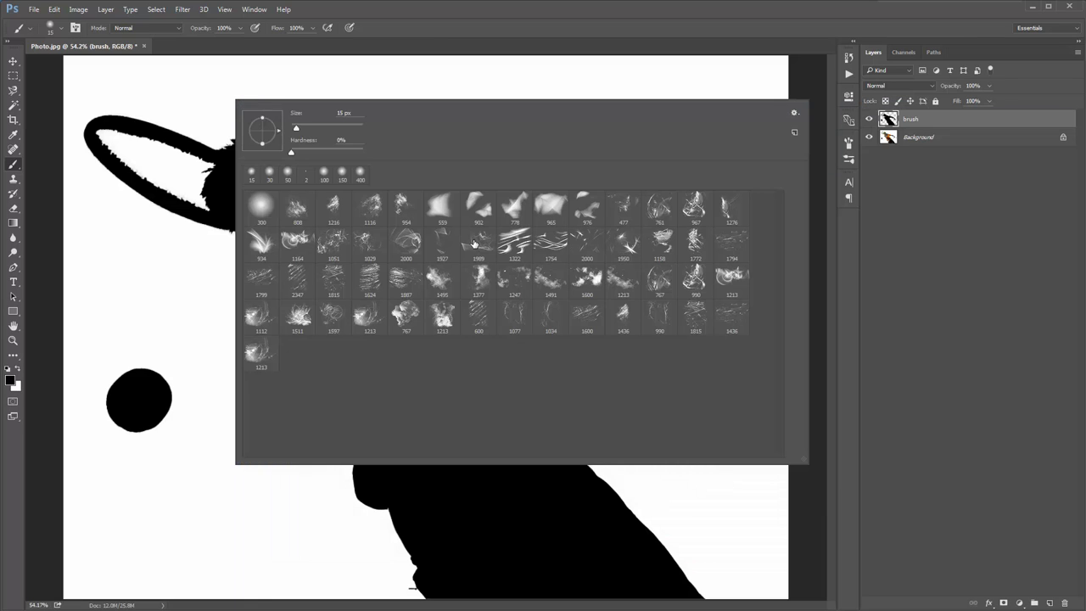
pyautogui.click(794, 112)
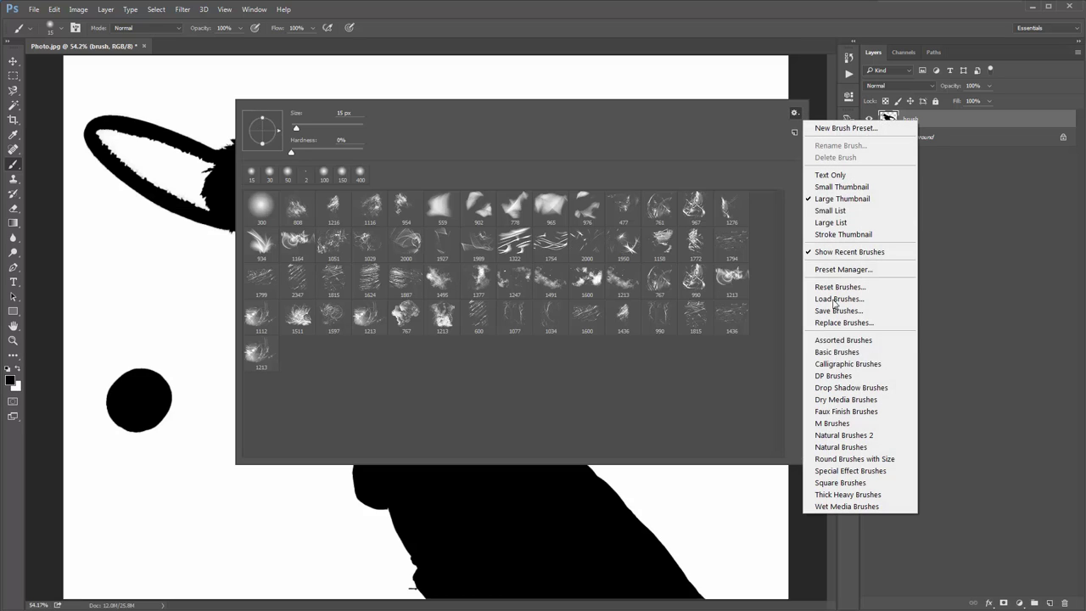
pyautogui.click(539, 379)
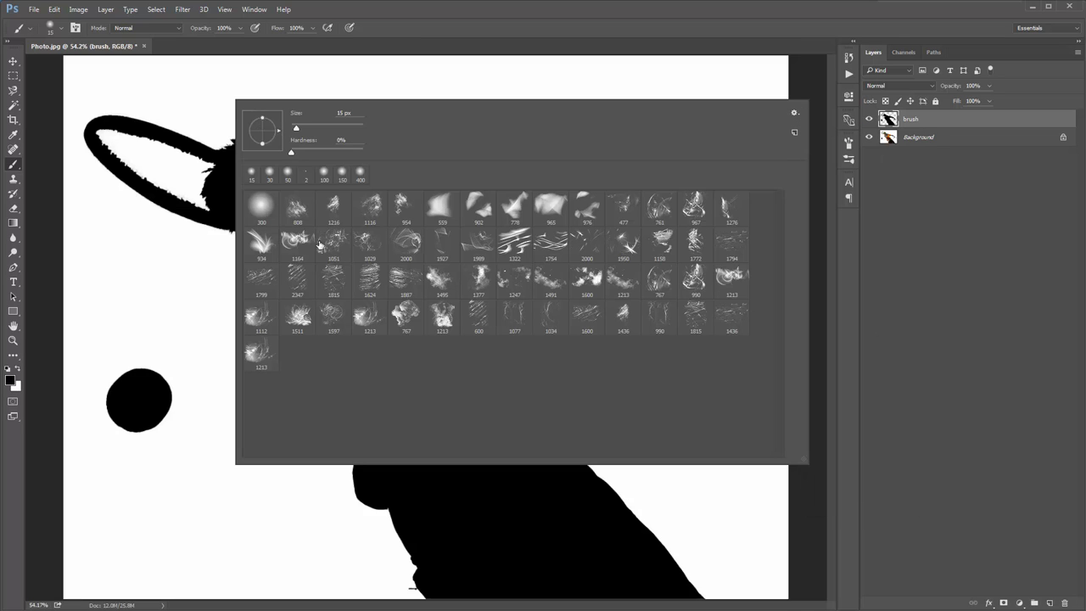
pyautogui.click(119, 89)
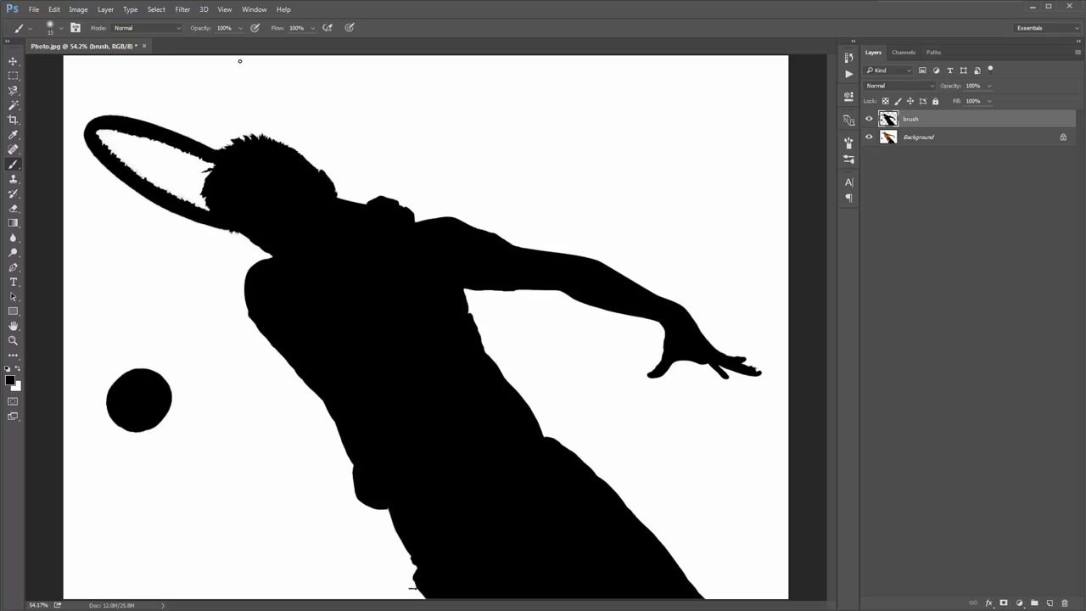
# Step: Check that the Brush tool's opacity is 100%
pyautogui.click(231, 30)
pyautogui.click(239, 30)
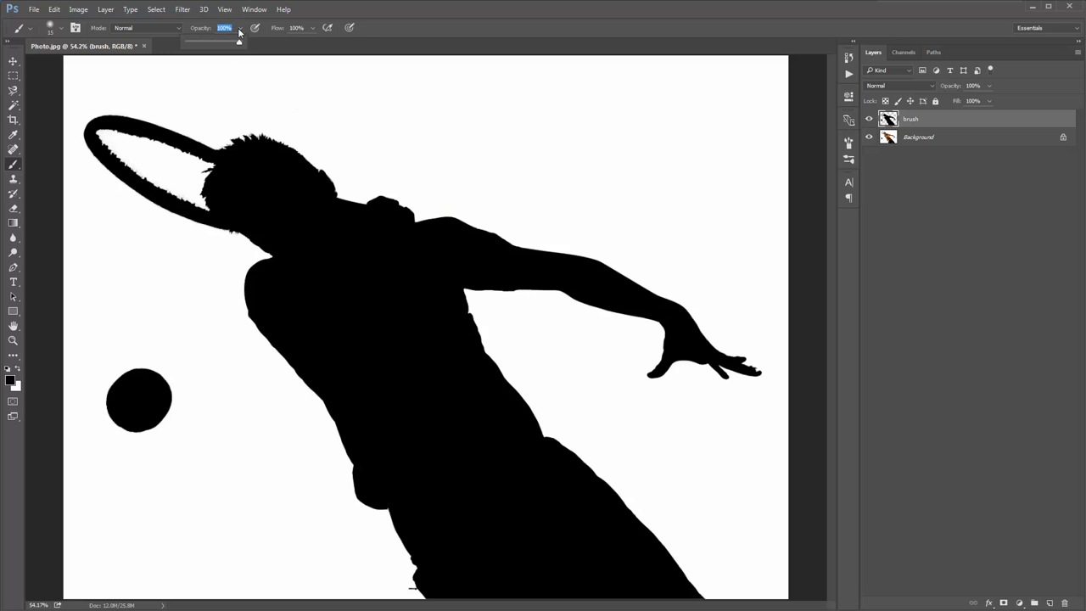
pyautogui.click(240, 32)
pyautogui.press('Return')
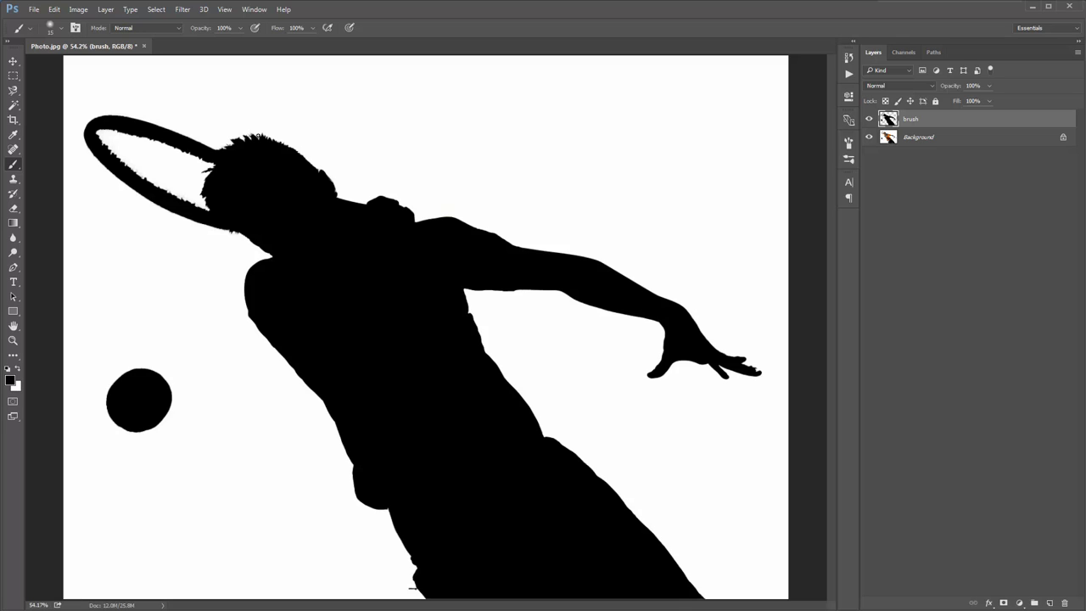
pyautogui.click(59, 10)
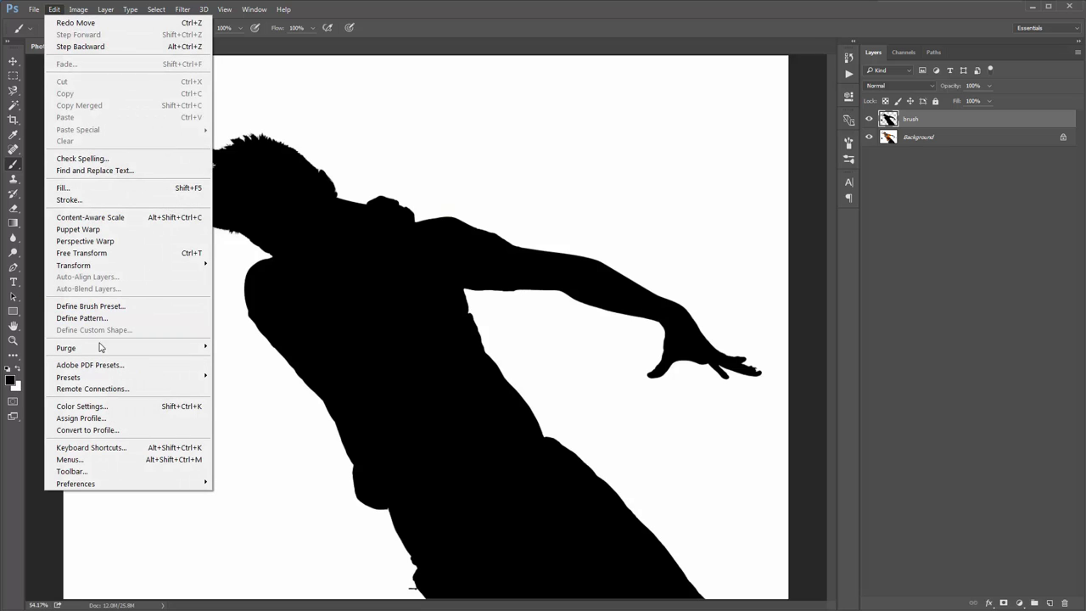
pyautogui.moveTo(90, 347)
pyautogui.click(260, 387)
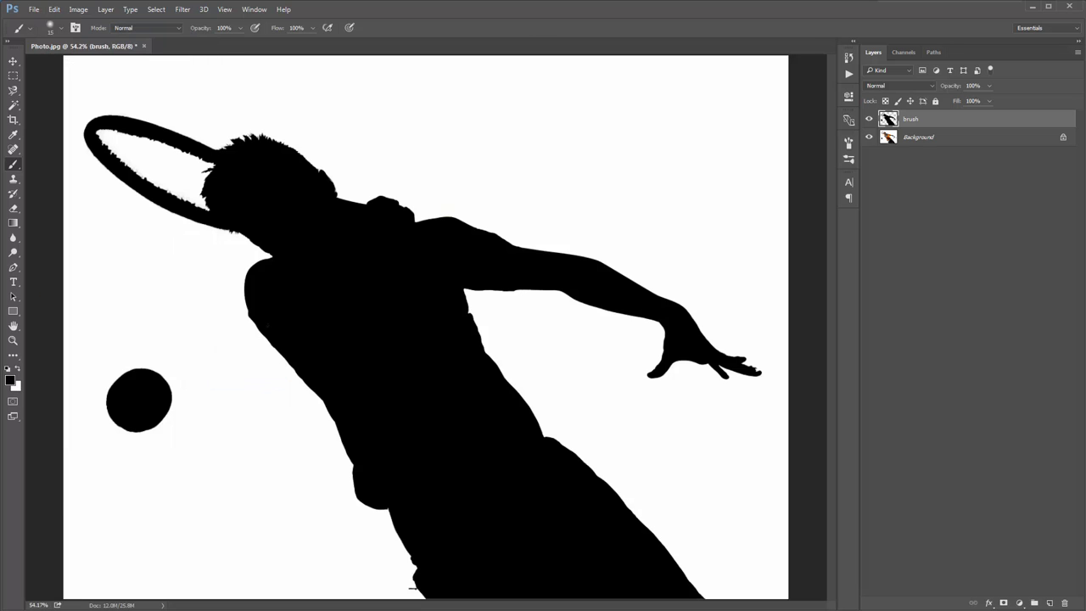
# Step: Switch to the Move tool and run the Fracture action from the Fracture set
pyautogui.press('v')
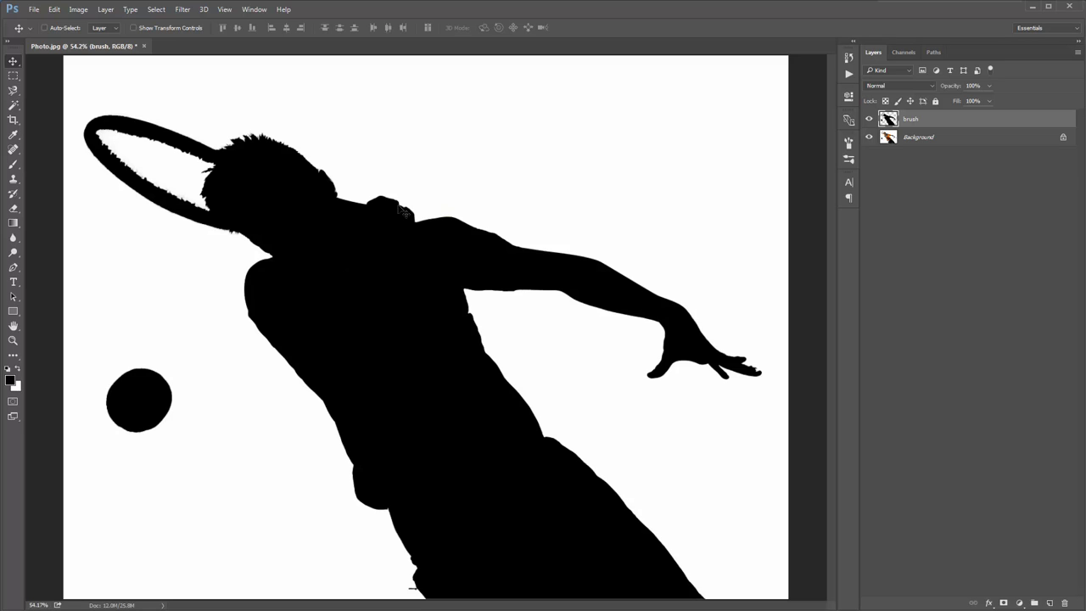
pyautogui.click(849, 74)
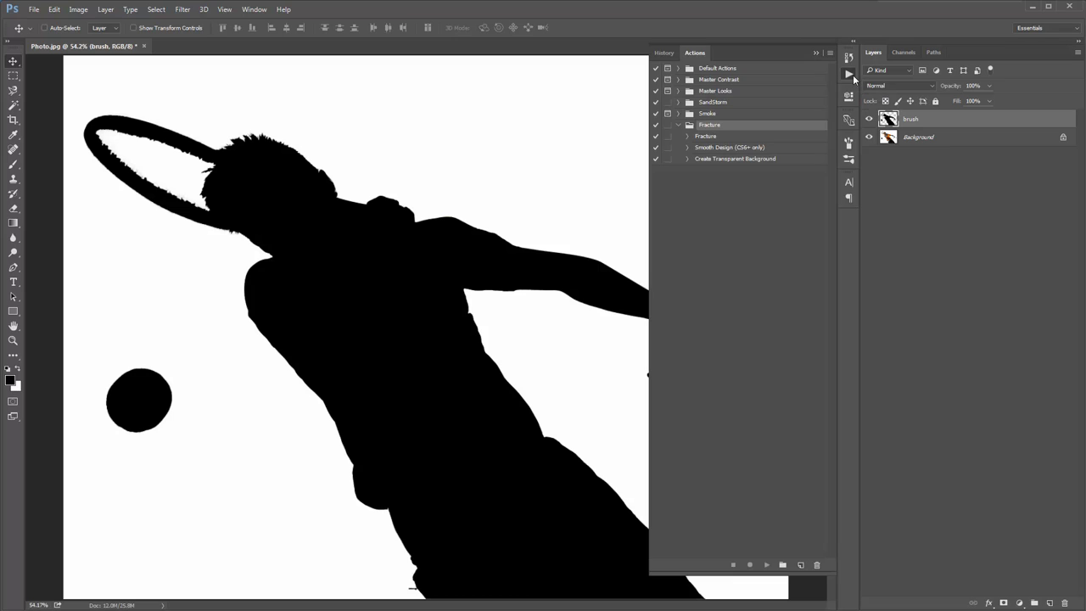
pyautogui.click(731, 138)
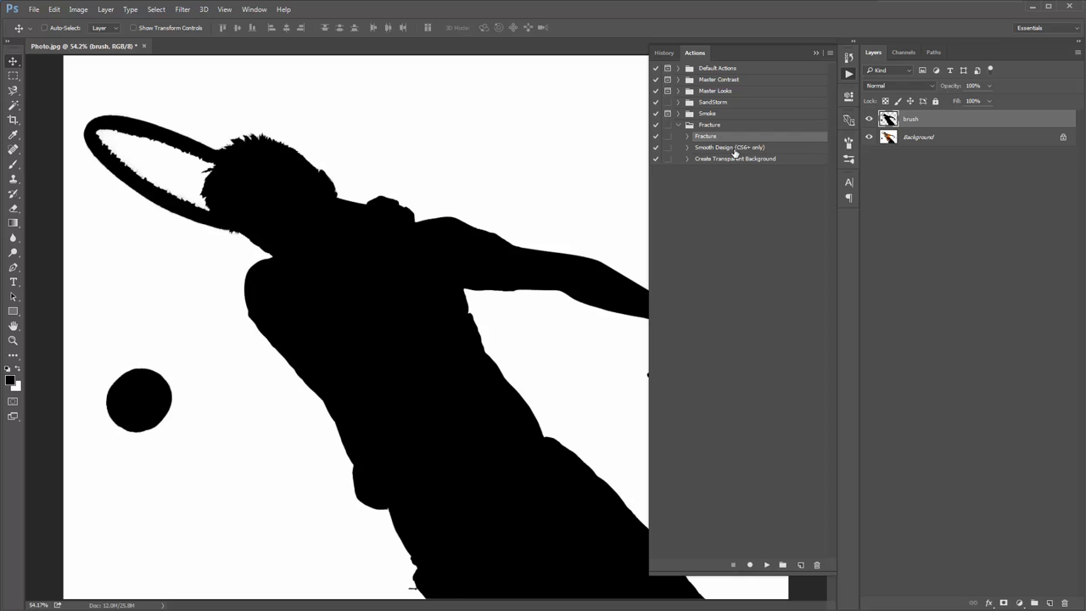
pyautogui.click(768, 566)
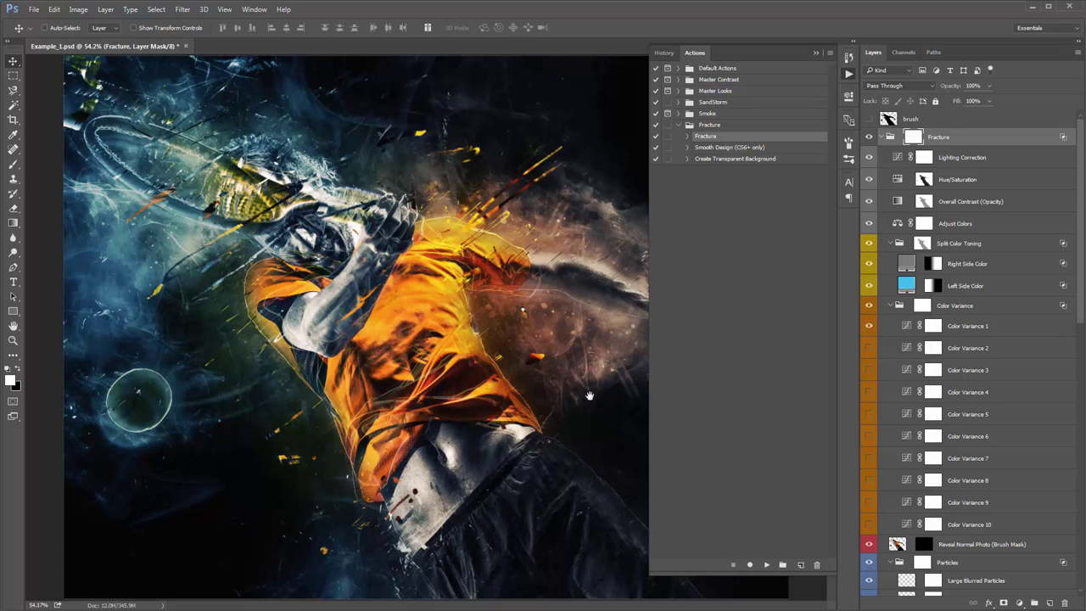
# Step: Select the Smooth Design (CS6+ only) action in the Fracture set
pyautogui.click(711, 148)
pyautogui.click(723, 160)
pyautogui.click(721, 149)
pyautogui.click(720, 160)
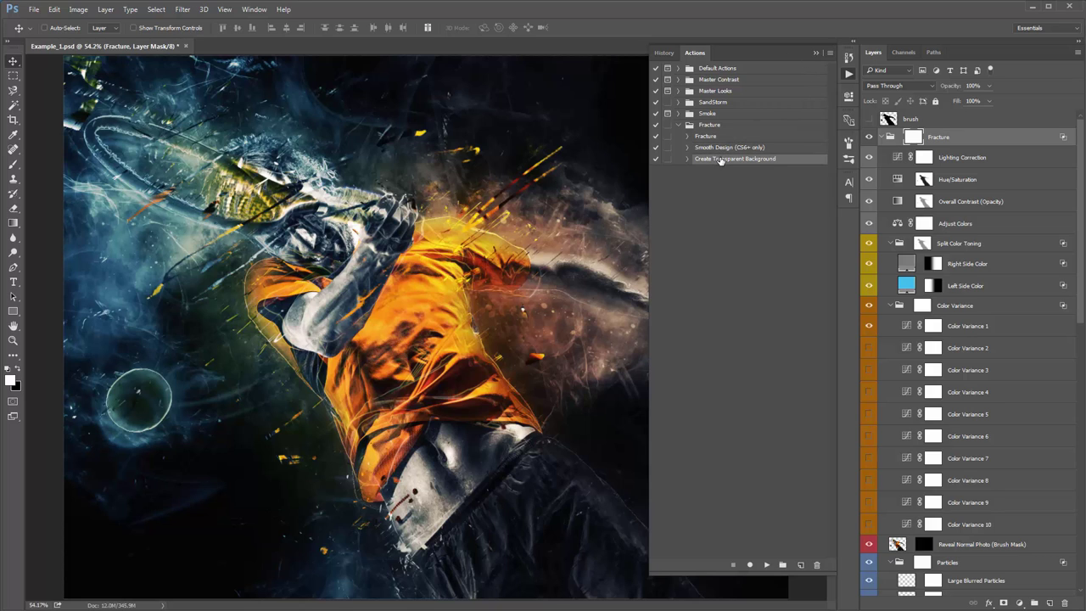
pyautogui.click(714, 149)
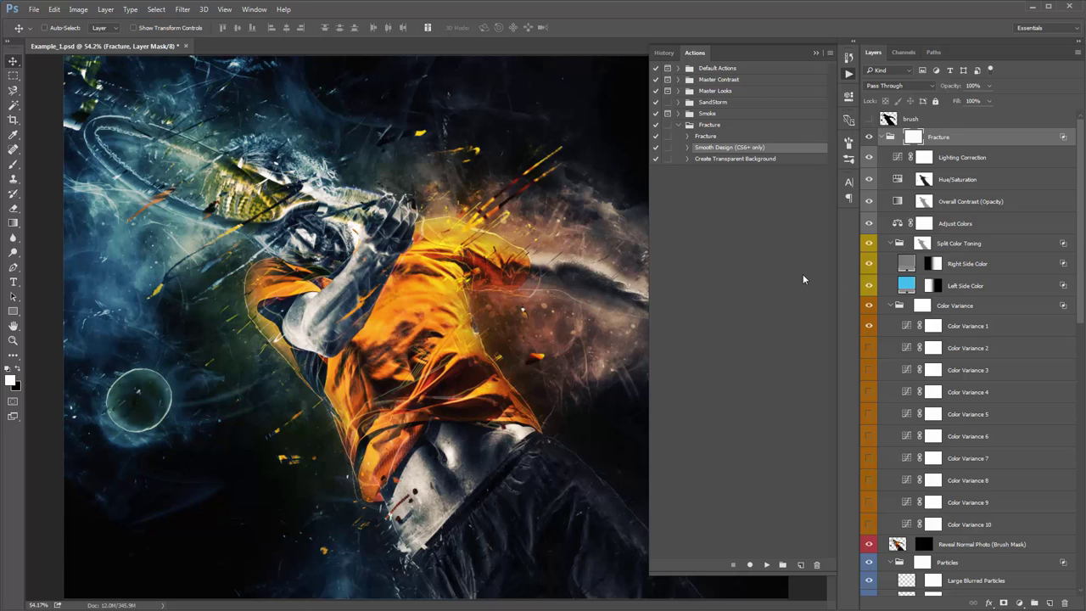
# Step: Close the actions list and look through all the layers inside the Fracture group
pyautogui.click(817, 56)
pyautogui.click(964, 144)
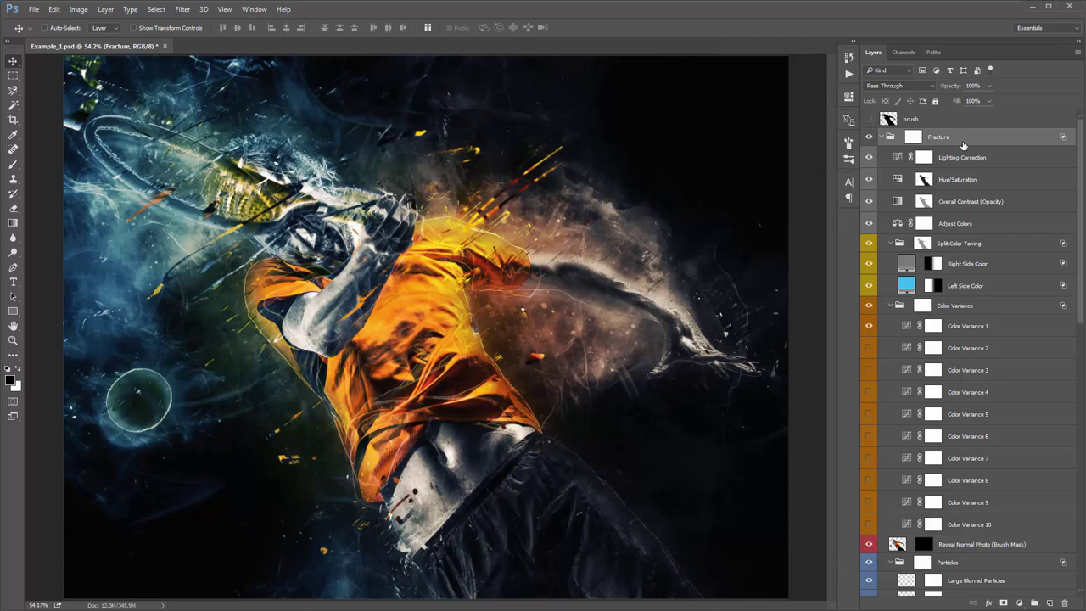
pyautogui.scroll(-2, 978, 391)
pyautogui.scroll(-10, 979, 391)
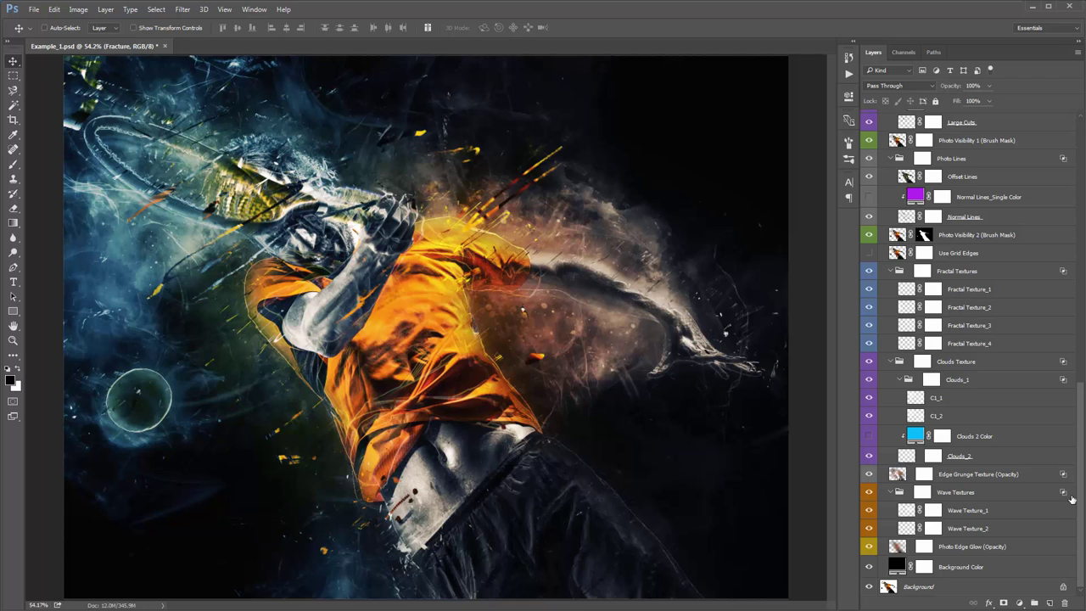
pyautogui.scroll(15, 1081, 492)
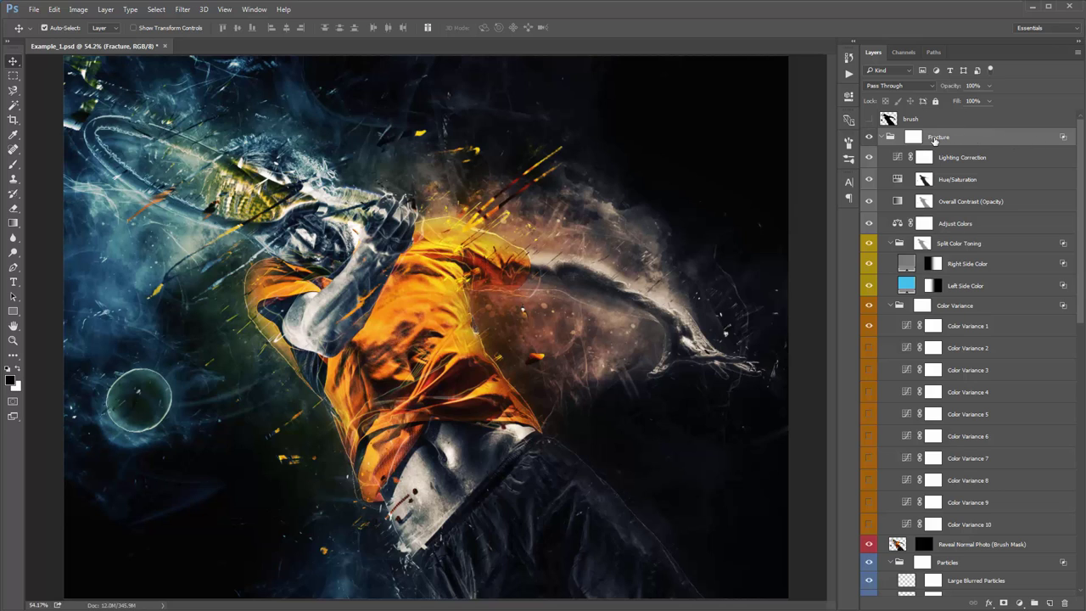
# Step: Collapse the Fracture group with all its nested groups, and check the visibility of the brush layer
pyautogui.keyDown('alt'); pyautogui.click(882, 138); pyautogui.keyUp('alt')
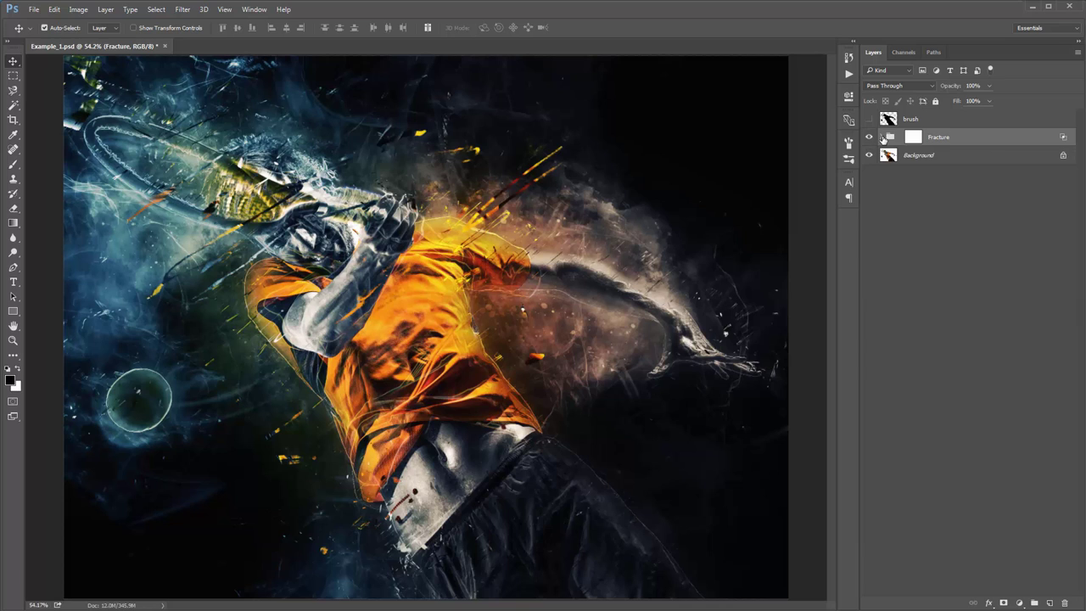
pyautogui.click(882, 138)
pyautogui.click(882, 137)
pyautogui.click(868, 120)
pyautogui.click(870, 121)
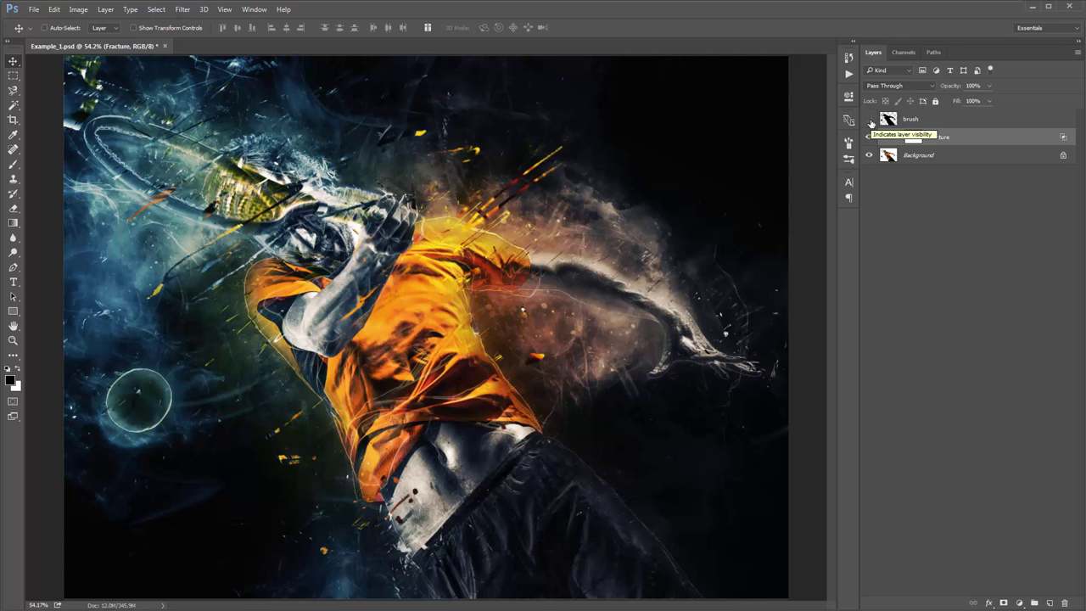
# Step: Delete the Fracture group and undo the deletion
pyautogui.click(940, 159)
pyautogui.click(941, 142)
pyautogui.press('Delete')
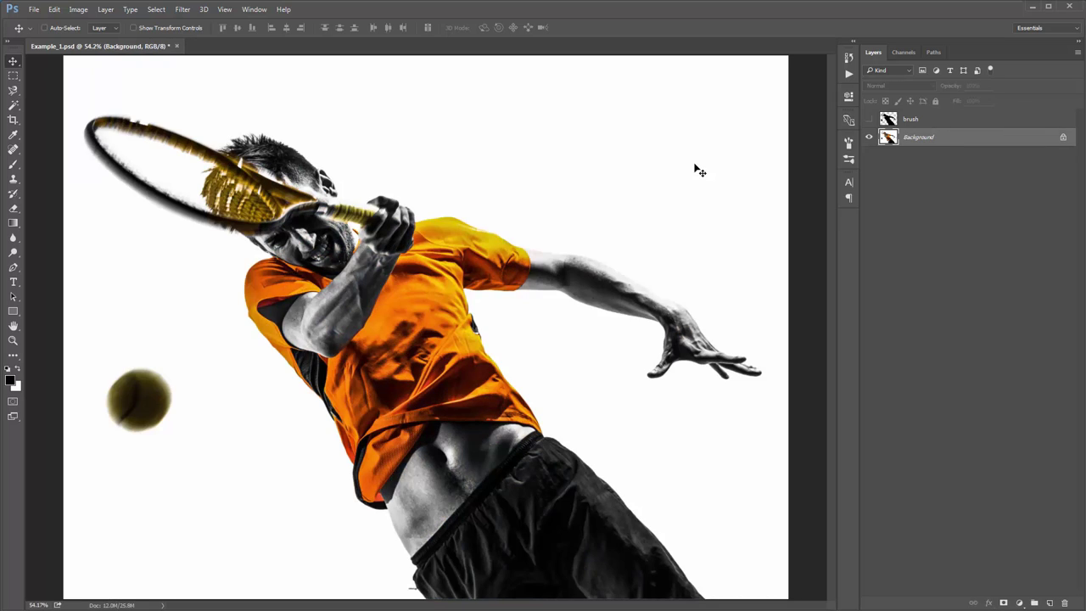
pyautogui.hotkey('ctrl', 'z')
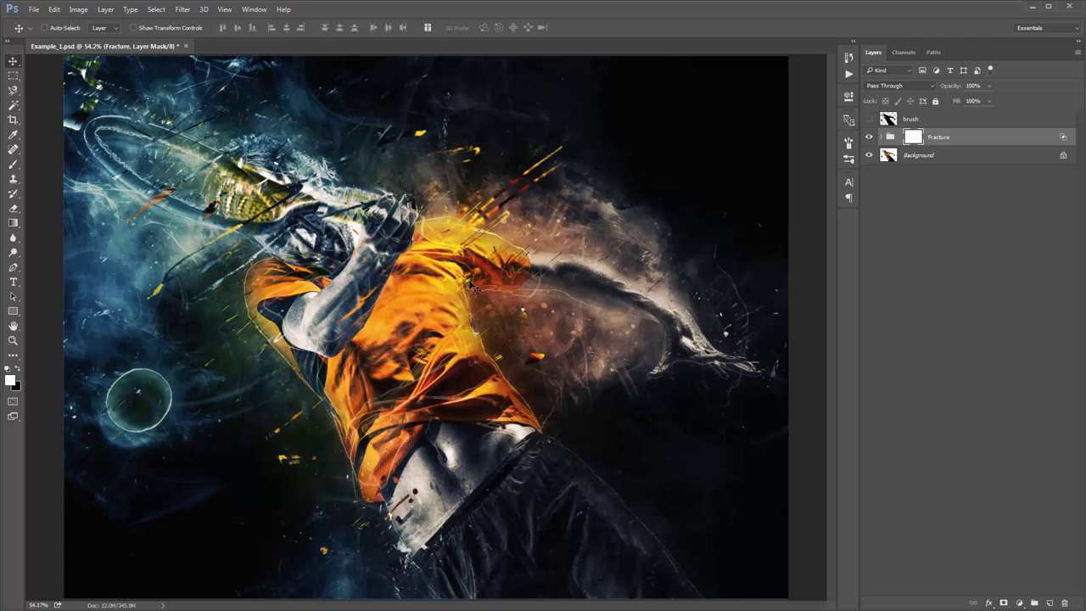
# Step: Expand the Fracture group and compare the image with the Lighting Correction layer hidden and shown
pyautogui.click(883, 137)
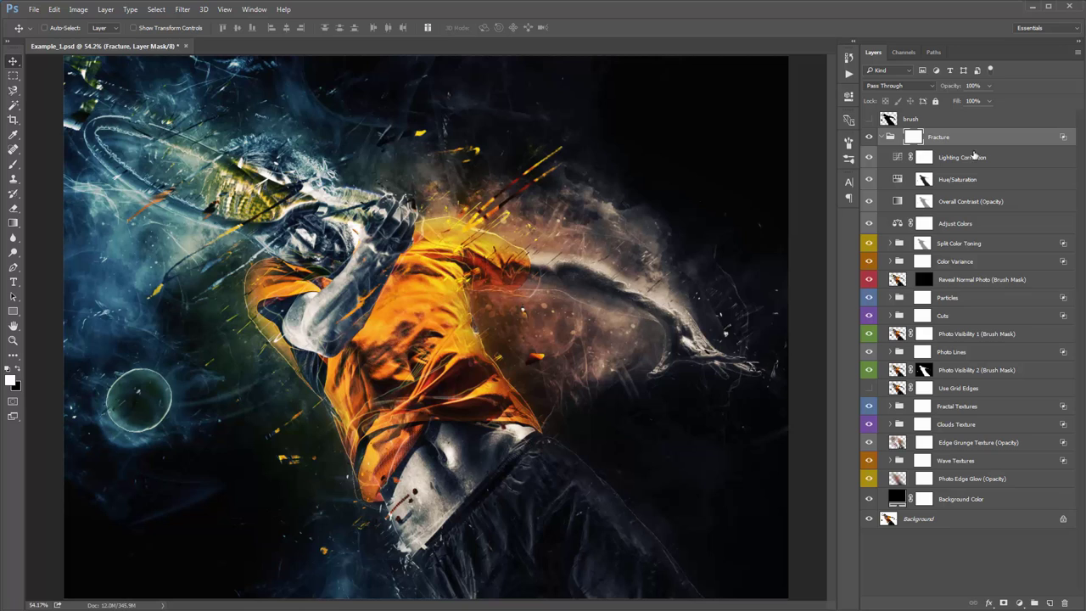
pyautogui.click(951, 161)
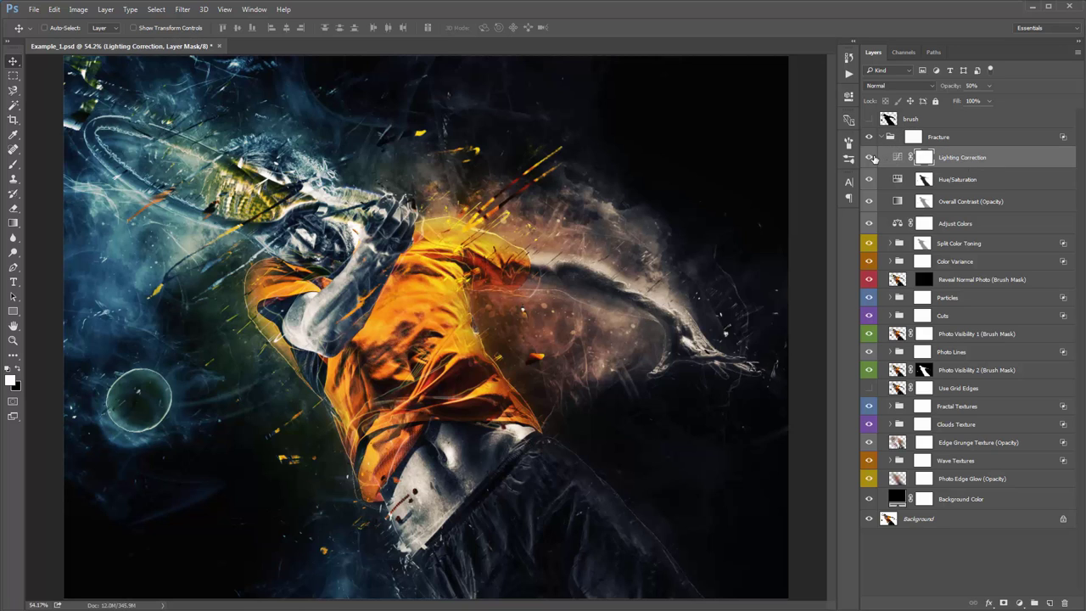
pyautogui.click(869, 158)
pyautogui.click(871, 159)
pyautogui.click(871, 159)
pyautogui.click(871, 159)
# Step: Try different hue and saturation values on the Hue/Saturation layer, including a hue of -42 with a saturation of +9
pyautogui.click(983, 179)
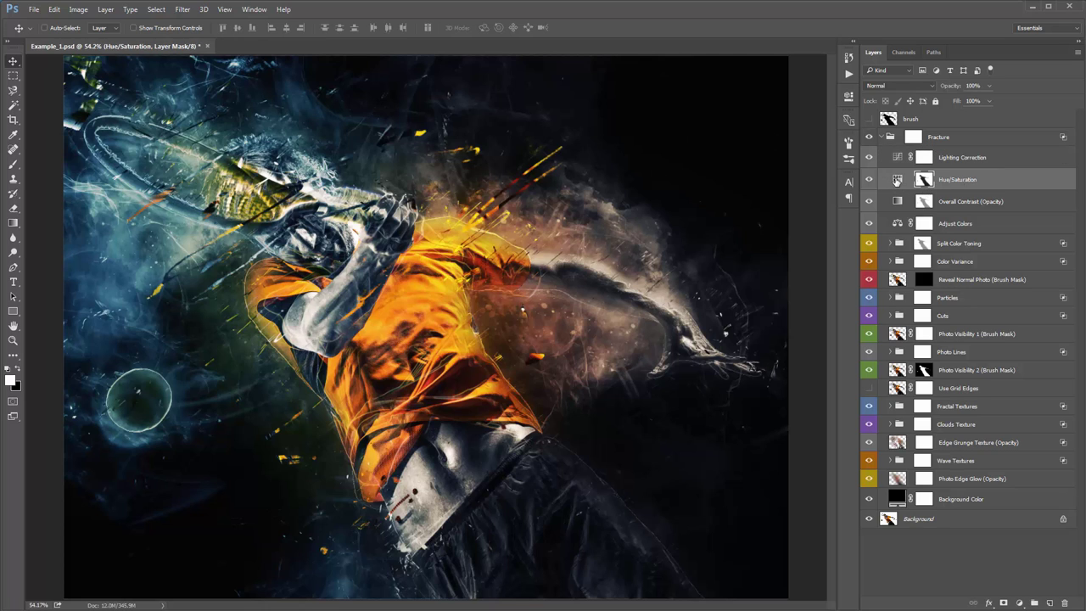
pyautogui.doubleClick(897, 180)
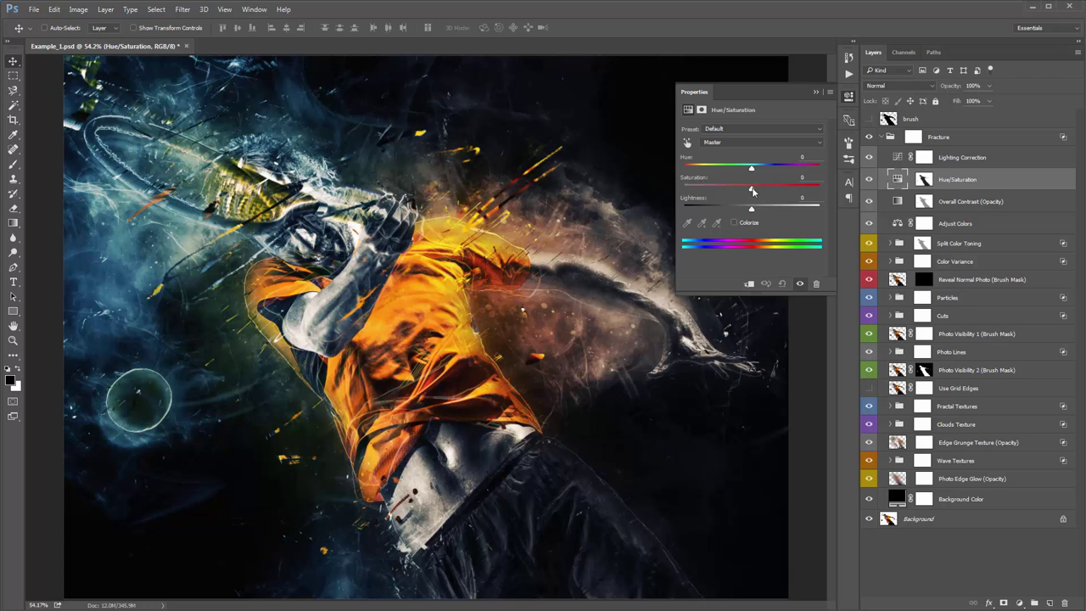
pyautogui.moveTo(752, 191); pyautogui.dragTo(723, 168)
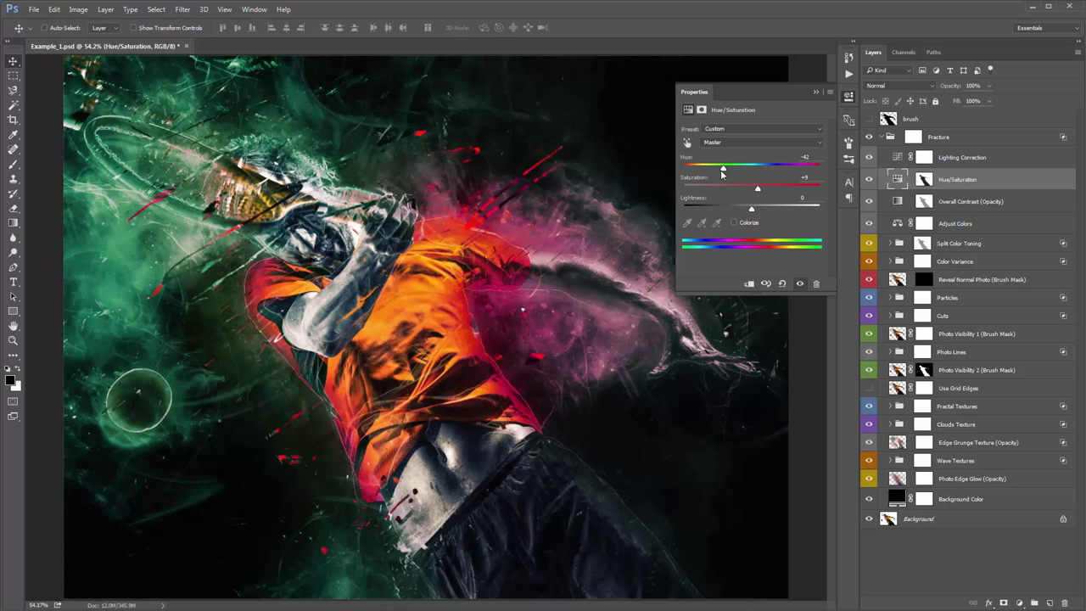
pyautogui.moveTo(722, 168); pyautogui.dragTo(794, 169)
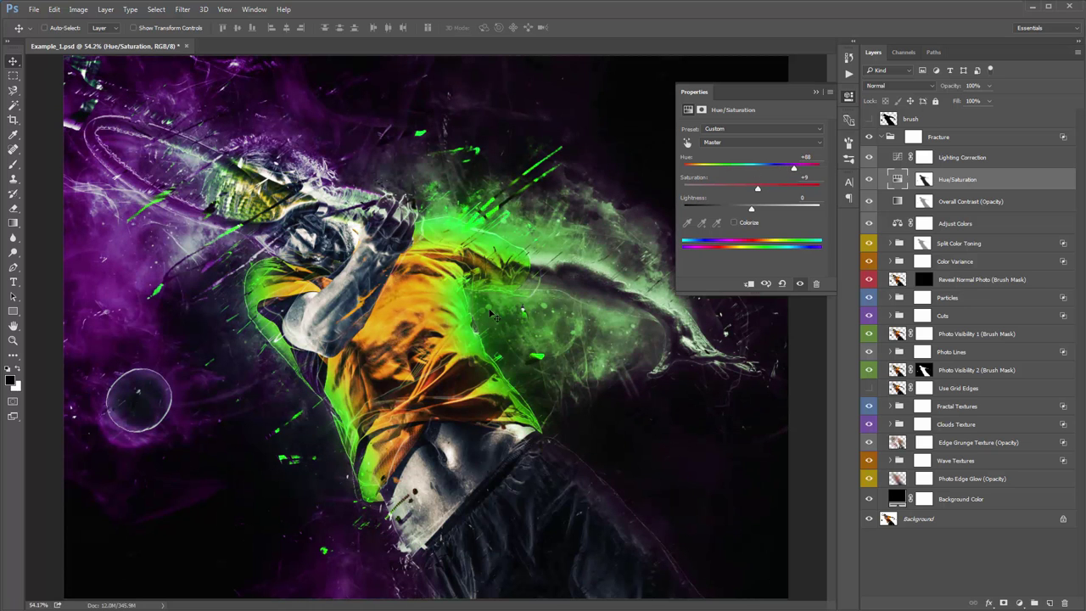
pyautogui.moveTo(780, 169); pyautogui.dragTo(750, 187)
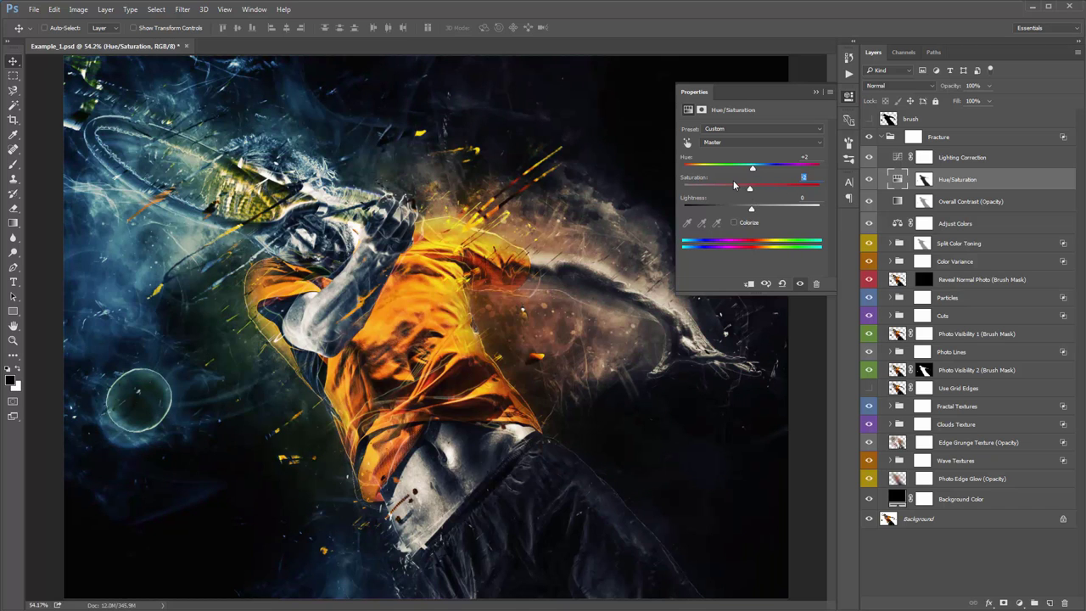
pyautogui.click(816, 91)
# Step: View the Hue/Saturation layer's mask on its own, return to the full image, and disable the mask
pyautogui.keyDown('alt'); pyautogui.click(923, 180); pyautogui.keyUp('alt')
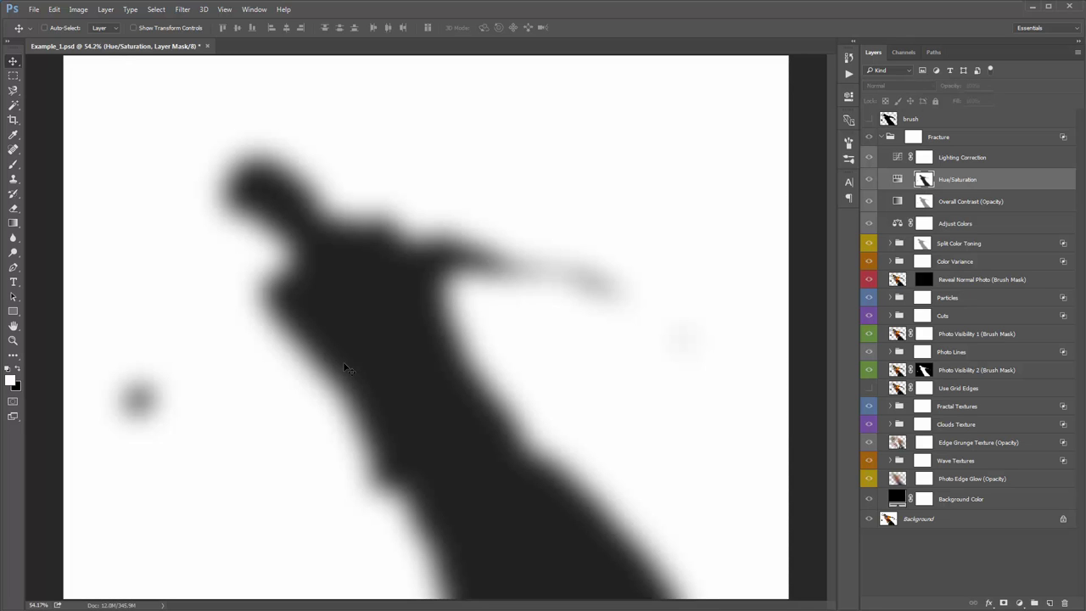
pyautogui.click(899, 182)
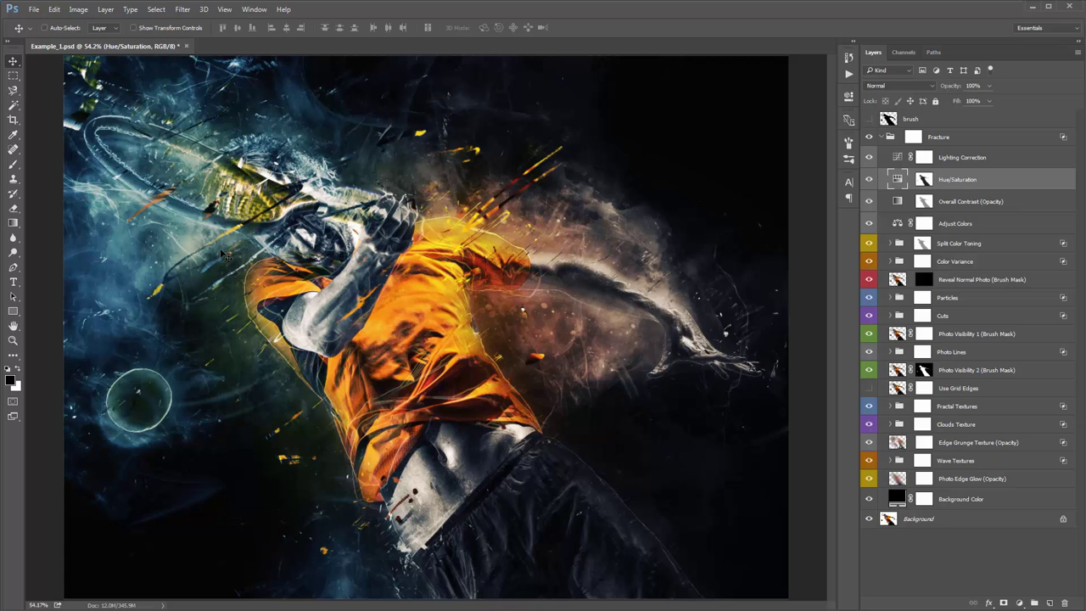
pyautogui.keyDown('shift'); pyautogui.click(924, 181); pyautogui.keyUp('shift')
# Step: Colorize the whole image green with the Hue/Saturation adjustment
pyautogui.doubleClick(898, 177)
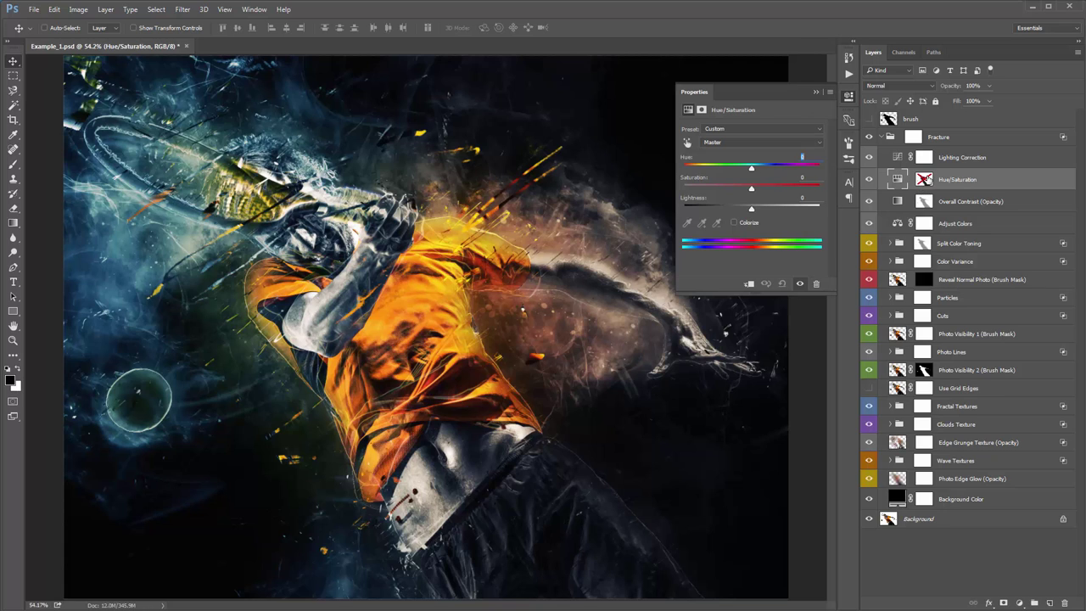
pyautogui.moveTo(752, 175)
pyautogui.mouseDown()
pyautogui.moveTo(810, 175)
pyautogui.moveTo(735, 173)
pyautogui.moveTo(753, 174)
pyautogui.moveTo(747, 187)
pyautogui.mouseUp()
pyautogui.click(744, 222)
pyautogui.moveTo(686, 168); pyautogui.dragTo(748, 175)
pyautogui.click(816, 92)
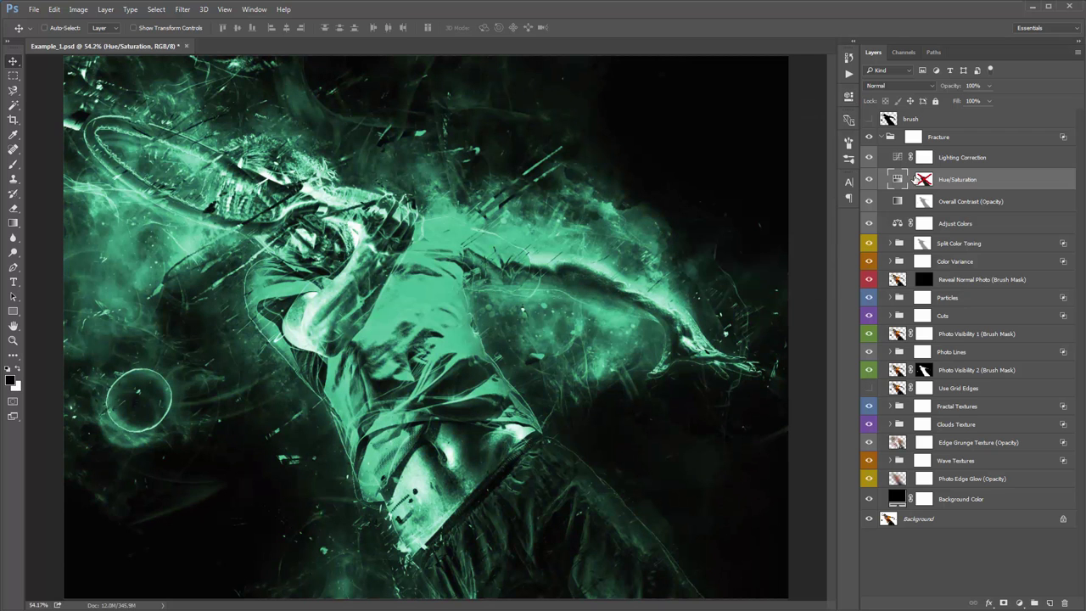
# Step: Re-enable the Hue/Saturation layer's mask and reset the adjustment to its default values
pyautogui.keyDown('shift'); pyautogui.click(927, 182); pyautogui.keyUp('shift')
pyautogui.click(896, 178)
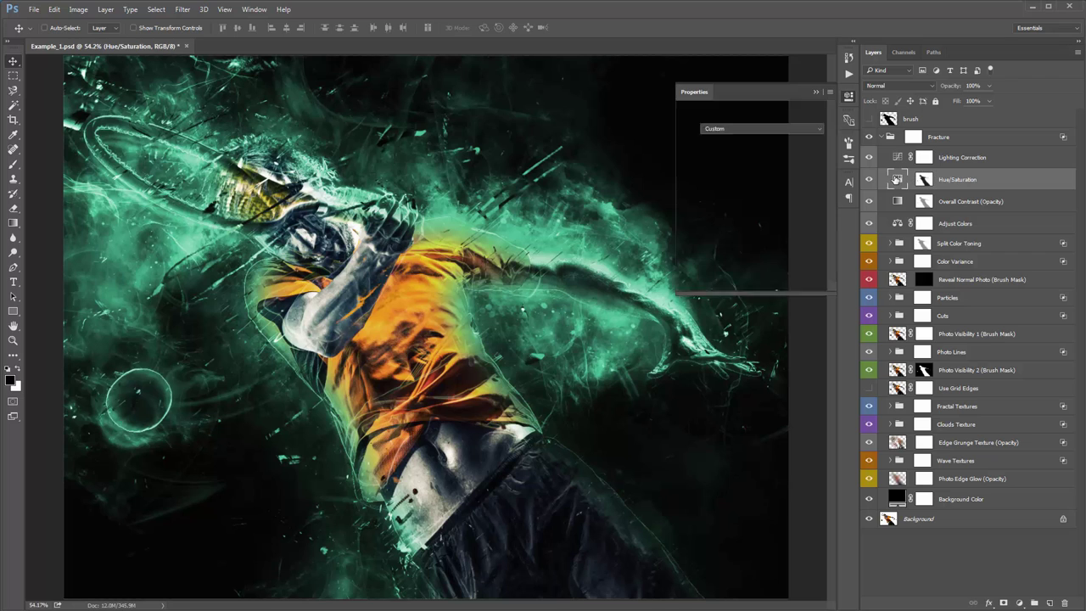
pyautogui.click(782, 283)
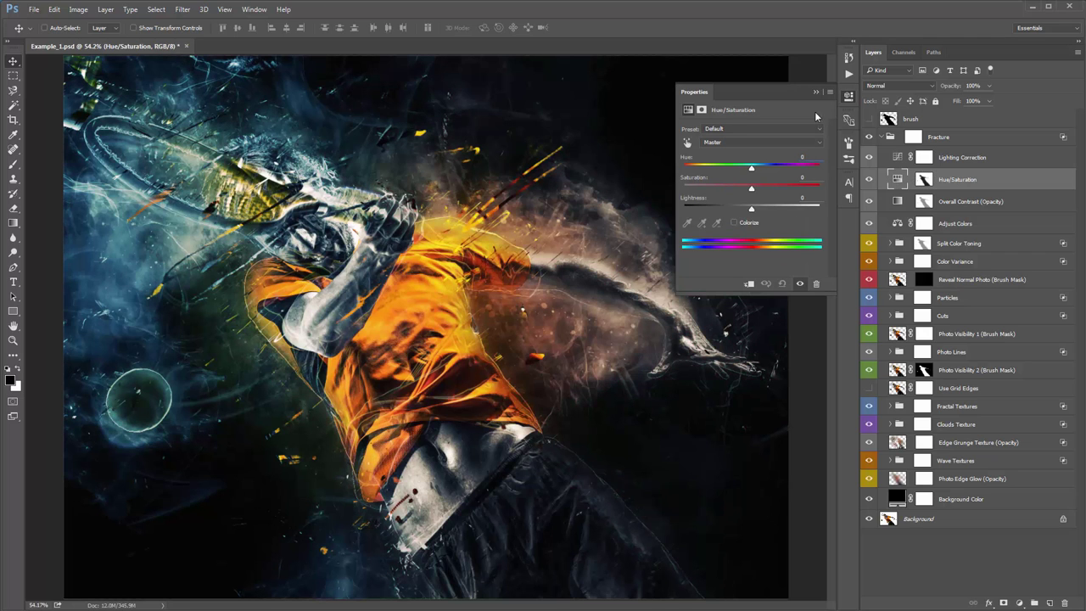
pyautogui.click(829, 85)
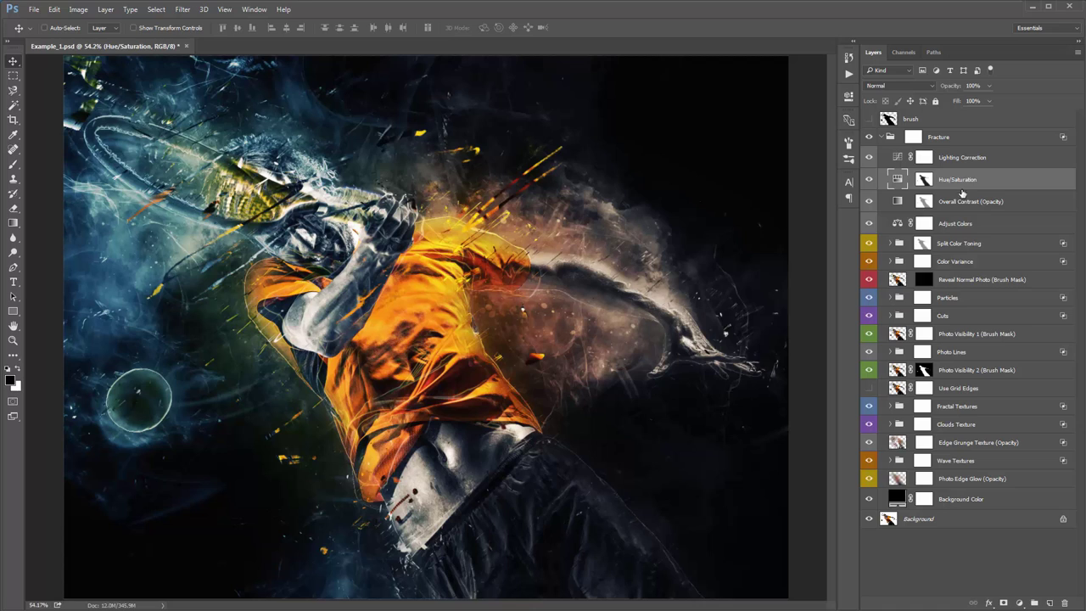
# Step: Lower the Overall Contrast (Opacity) layer's opacity to 0% and bring it back to 70%
pyautogui.click(961, 203)
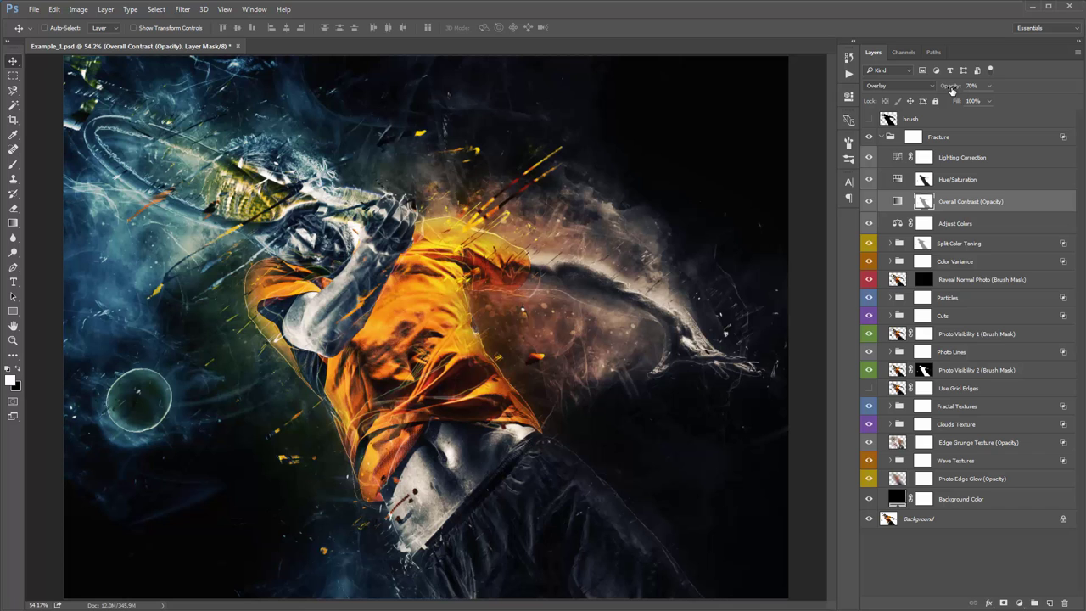
pyautogui.moveTo(952, 90); pyautogui.dragTo(673, 108)
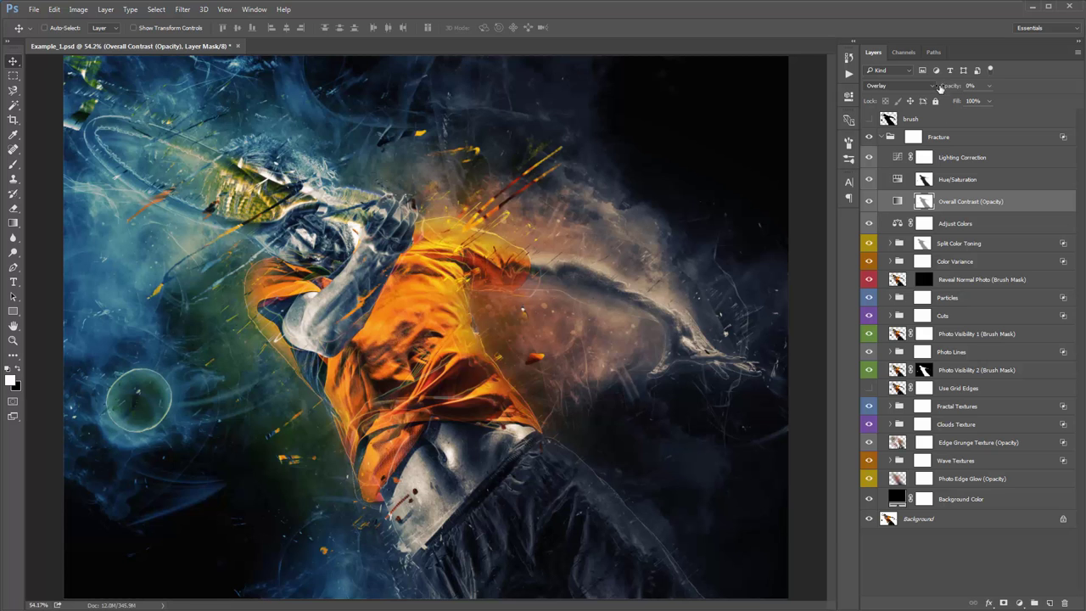
pyautogui.moveTo(948, 87)
pyautogui.mouseDown()
pyautogui.moveTo(1019, 94)
pyautogui.moveTo(953, 90)
pyautogui.mouseUp()
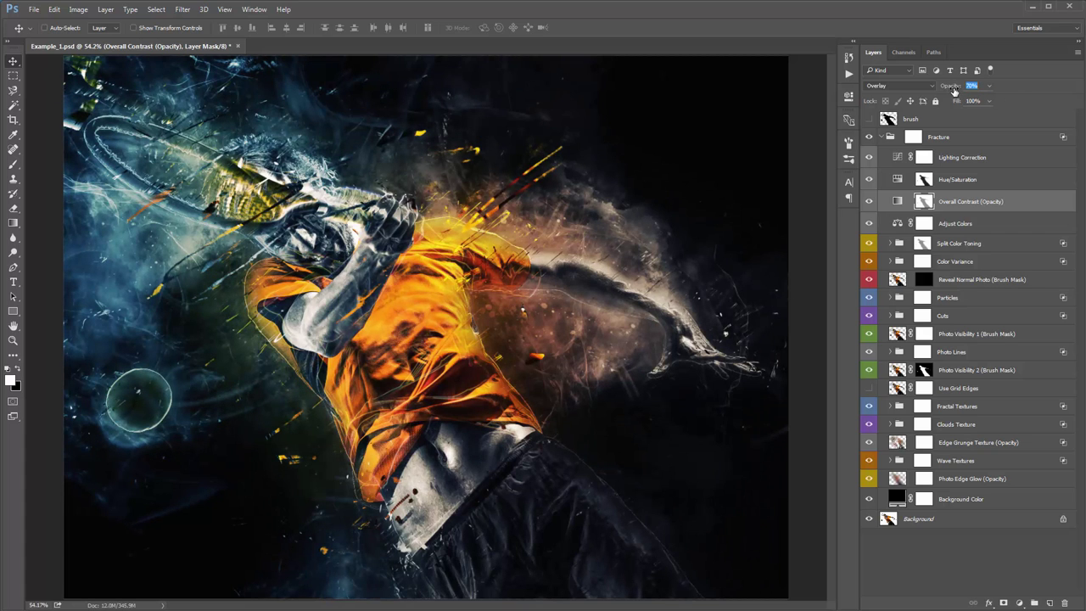
# Step: Look over the Adjust Colors layer and the Color Variance and Split Color Toning groups, leaving Split Color Toning selected
pyautogui.click(980, 225)
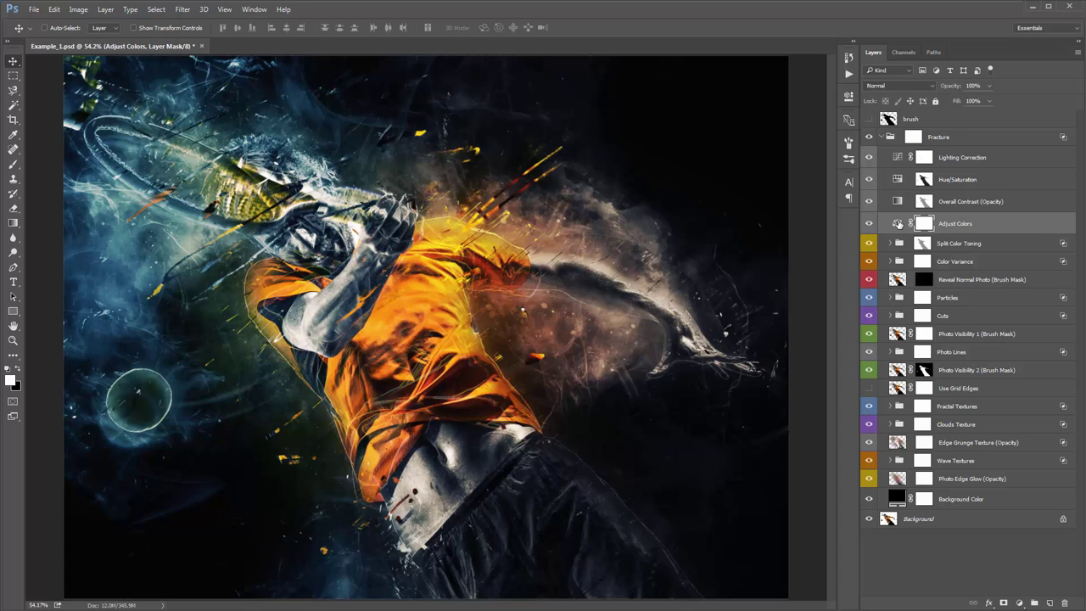
pyautogui.click(898, 223)
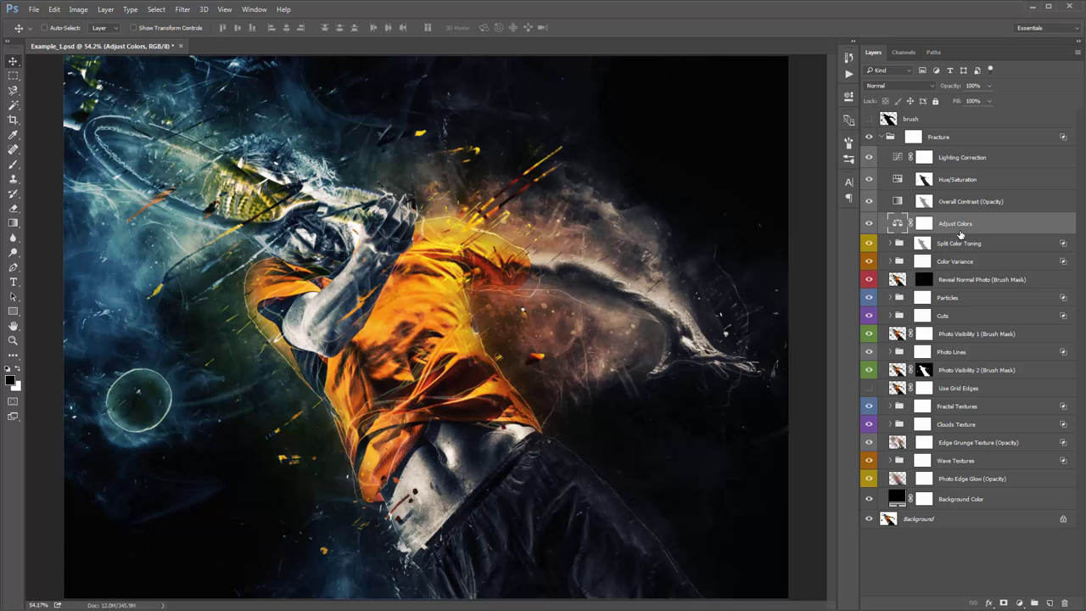
pyautogui.click(952, 243)
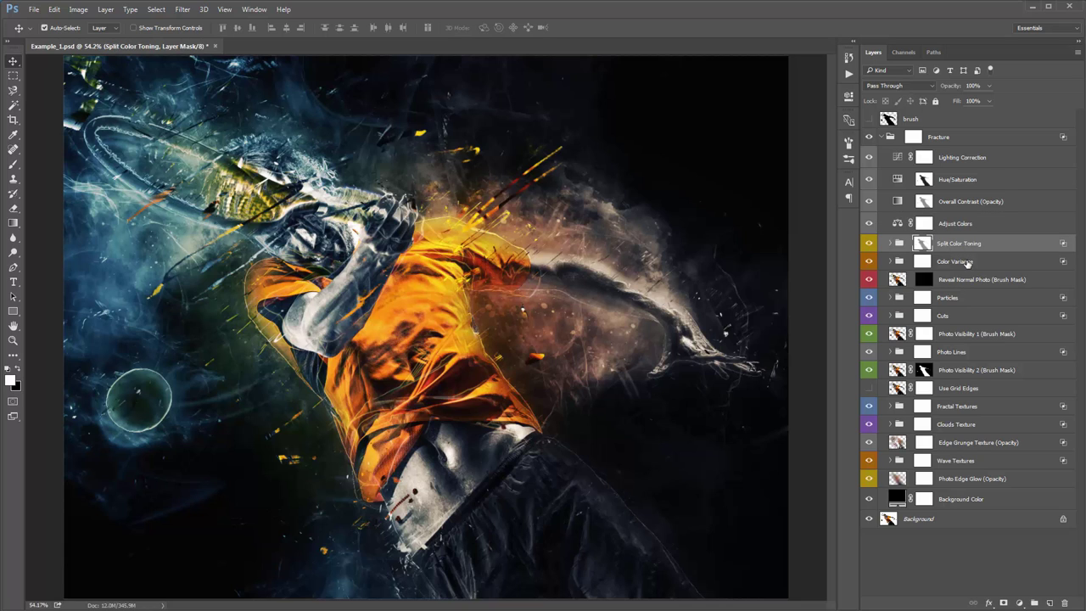
pyautogui.keyDown('shift'); pyautogui.click(966, 263); pyautogui.keyUp('shift')
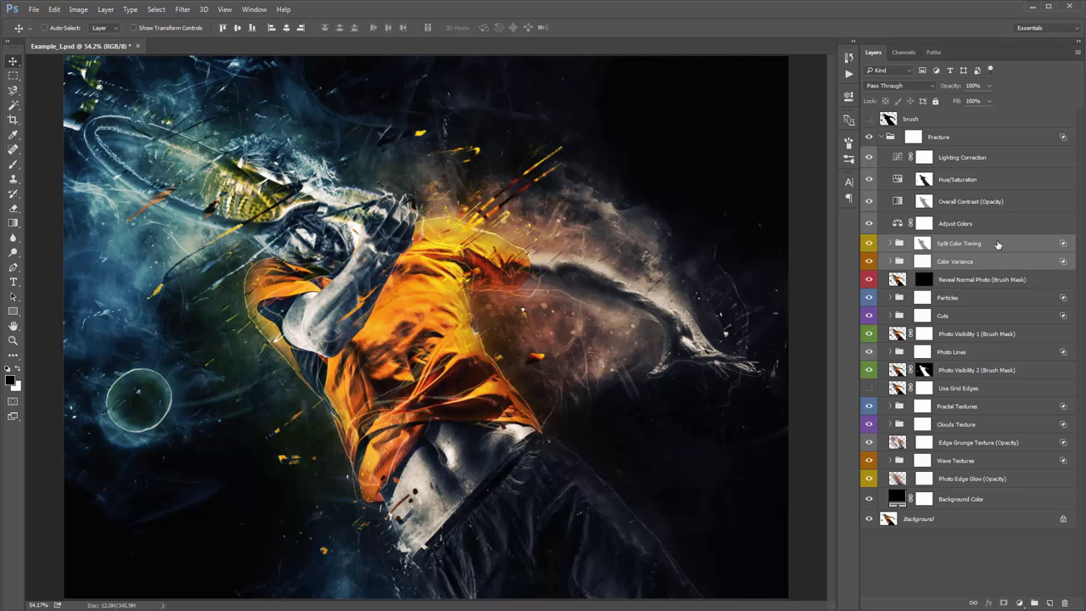
pyautogui.click(996, 244)
pyautogui.click(989, 226)
pyautogui.click(987, 246)
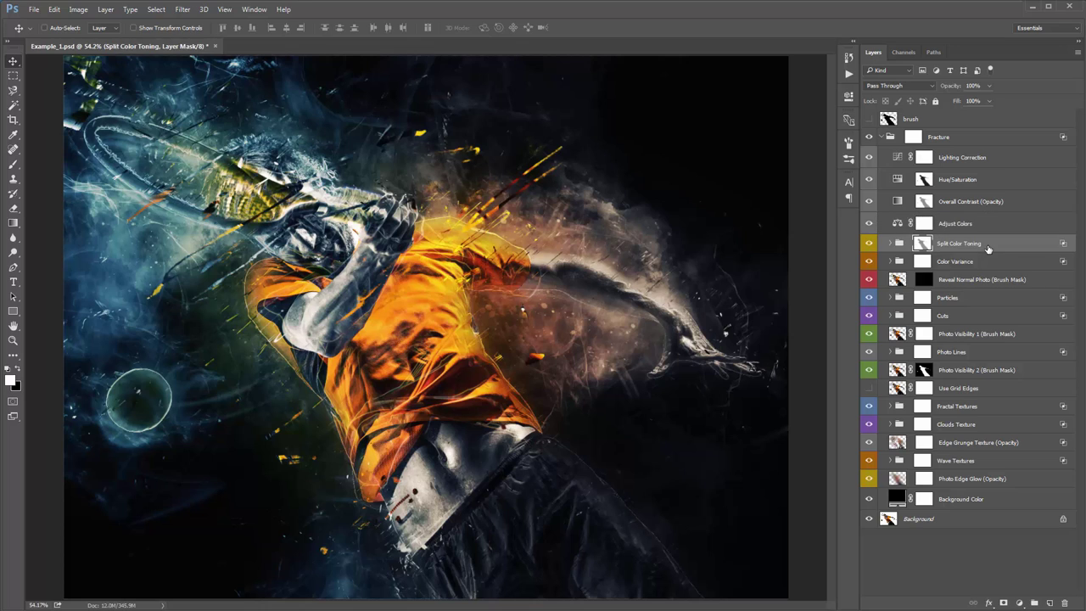
# Step: Expand the Split Color Toning group and select its Left Side Color layer
pyautogui.click(890, 243)
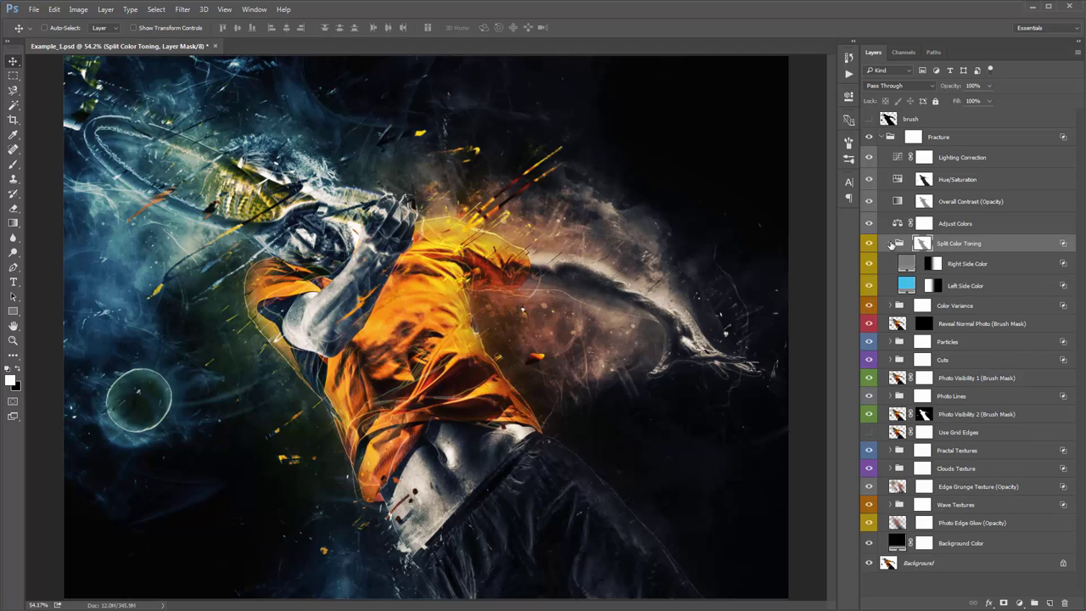
pyautogui.click(984, 270)
pyautogui.click(977, 286)
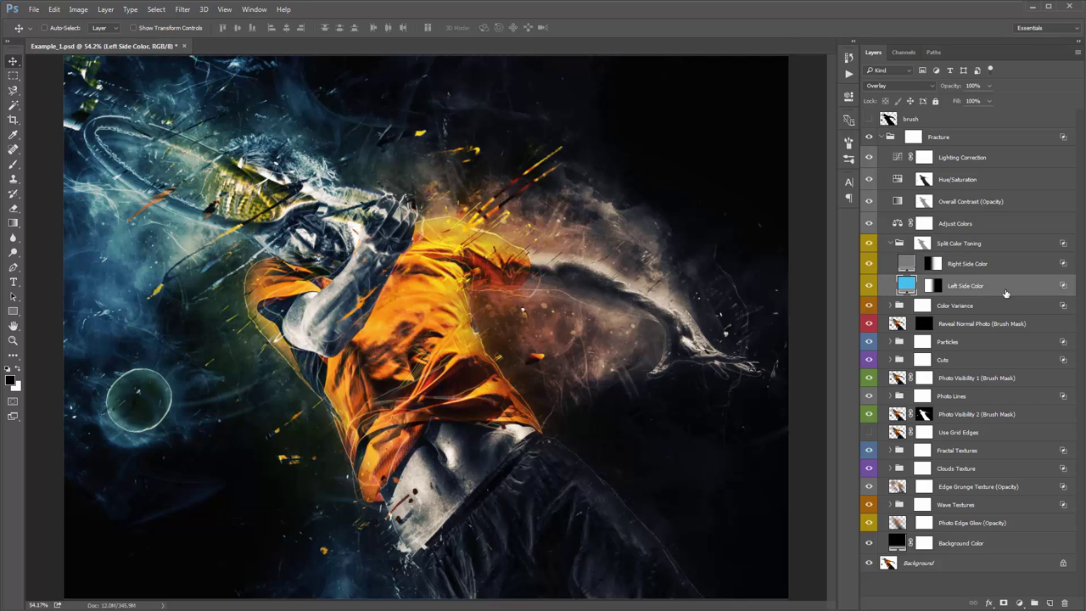
# Step: Try red d74141 and green 41d74c as the Right Side Color fill, and cancel the color change
pyautogui.doubleClick(906, 267)
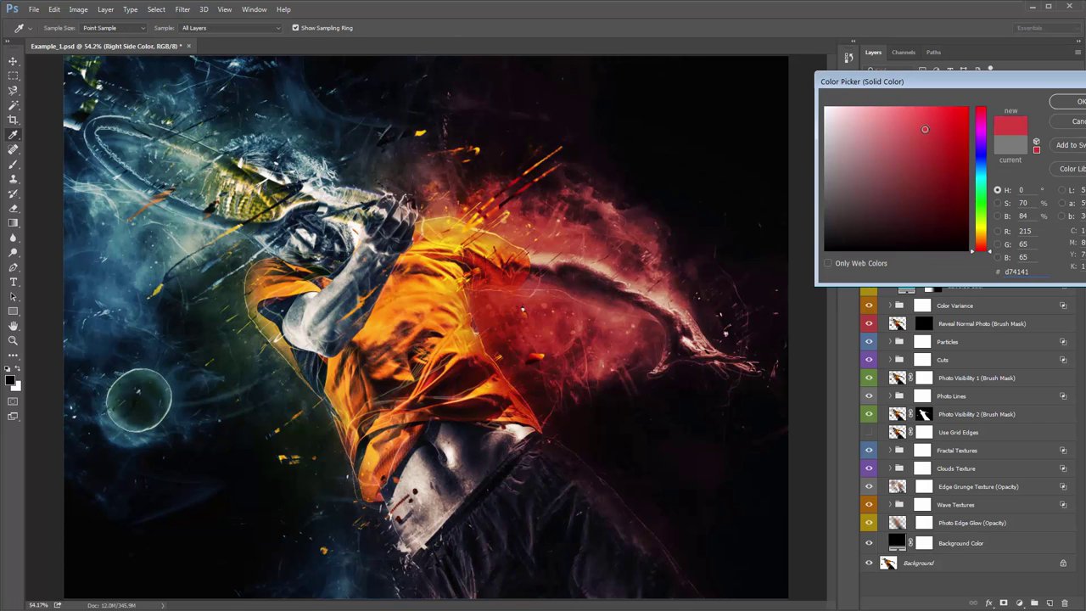
pyautogui.click(980, 166)
pyautogui.click(980, 202)
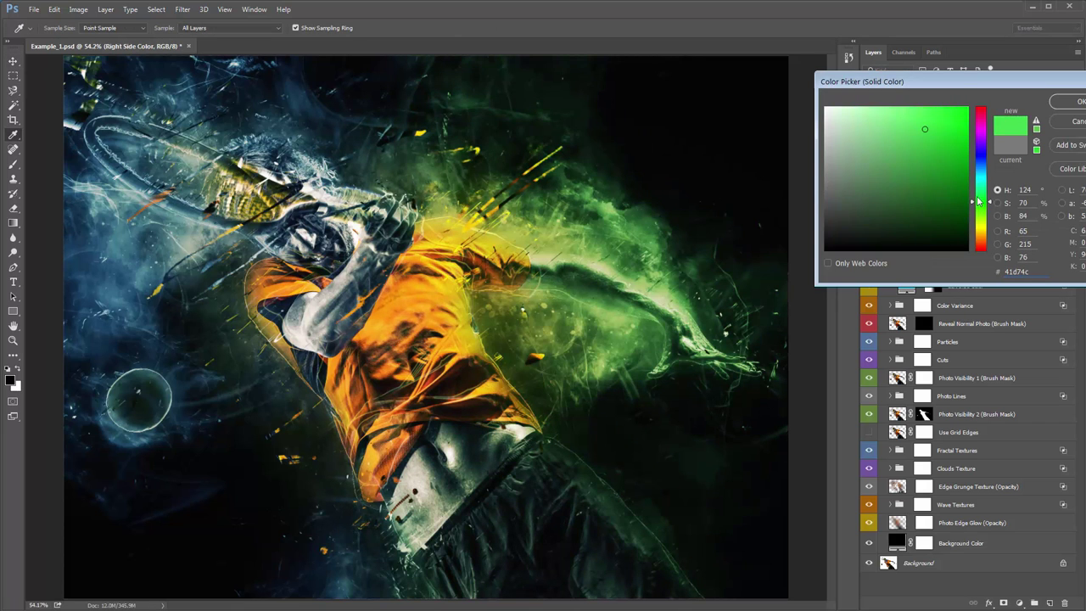
pyautogui.moveTo(969, 82); pyautogui.dragTo(885, 56)
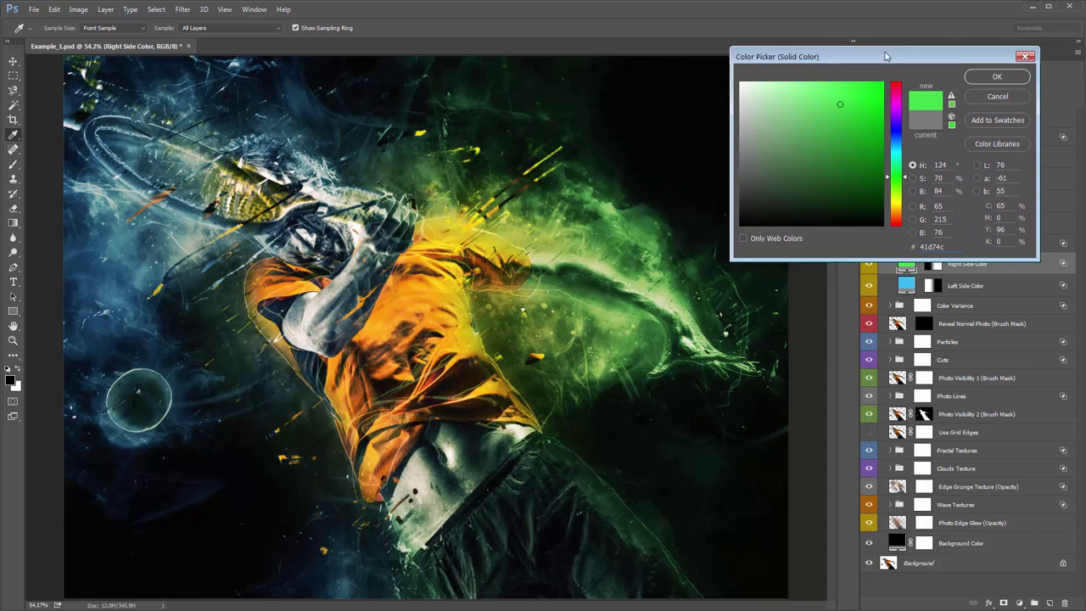
pyautogui.moveTo(903, 115)
pyautogui.mouseDown()
pyautogui.moveTo(903, 83)
pyautogui.moveTo(901, 129)
pyautogui.mouseUp()
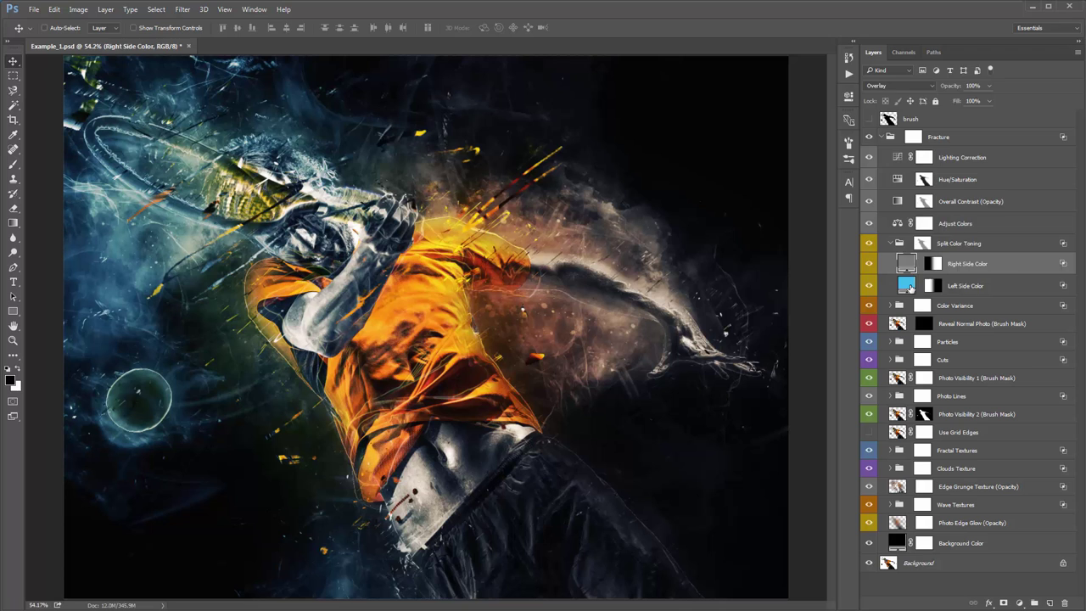
# Step: Try green 00e340 as the Left Side Color fill, and cancel the color change
pyautogui.doubleClick(907, 285)
pyautogui.moveTo(897, 106); pyautogui.dragTo(898, 176)
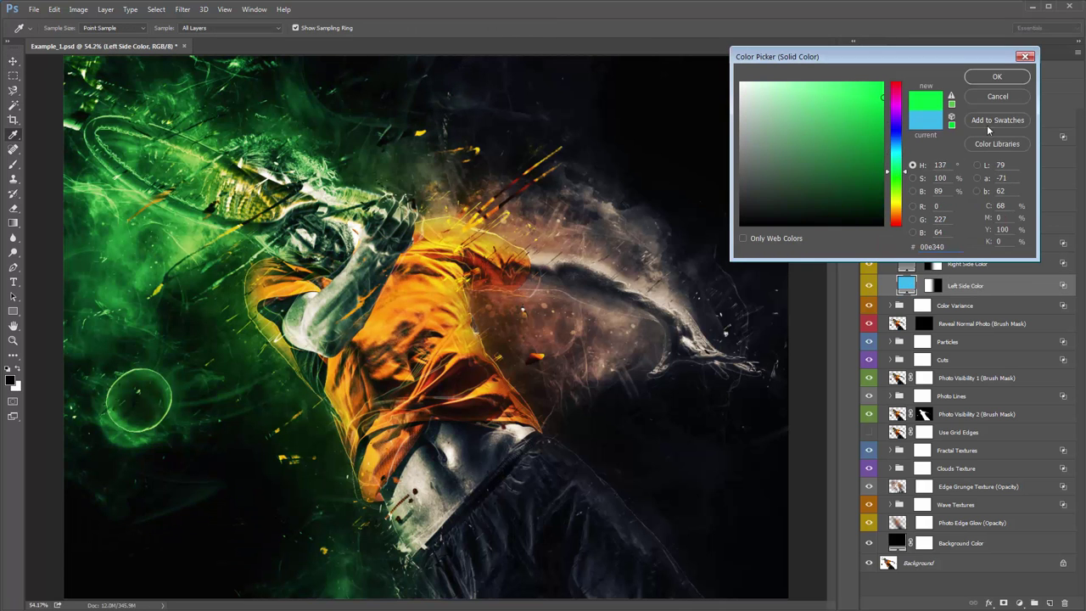
pyautogui.click(1008, 98)
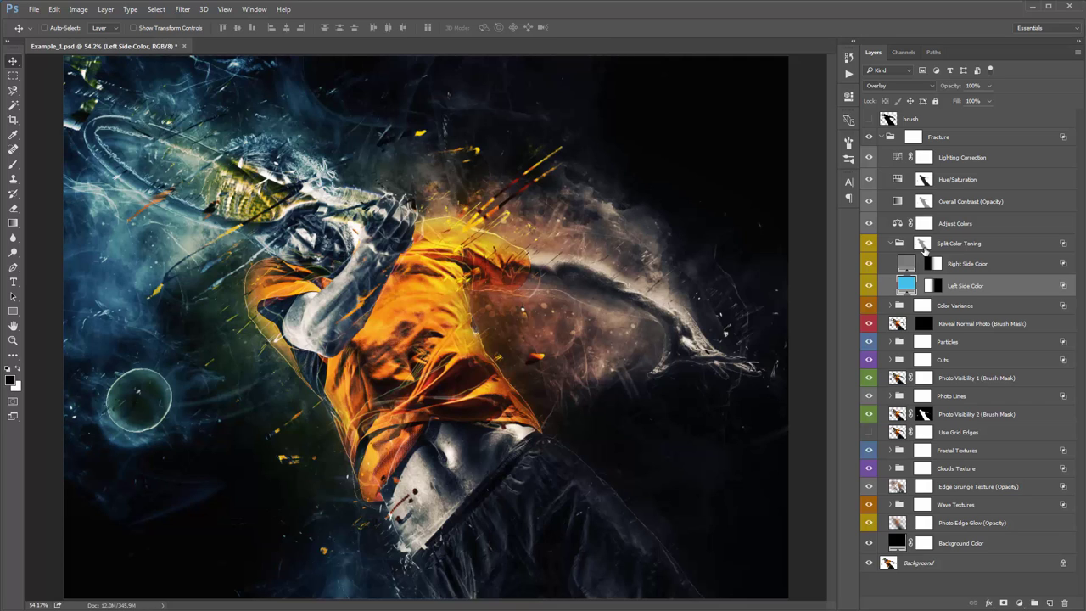
# Step: Show the brush layer's silhouette over the artwork to compare both background sides, and hide it again
pyautogui.click(941, 265)
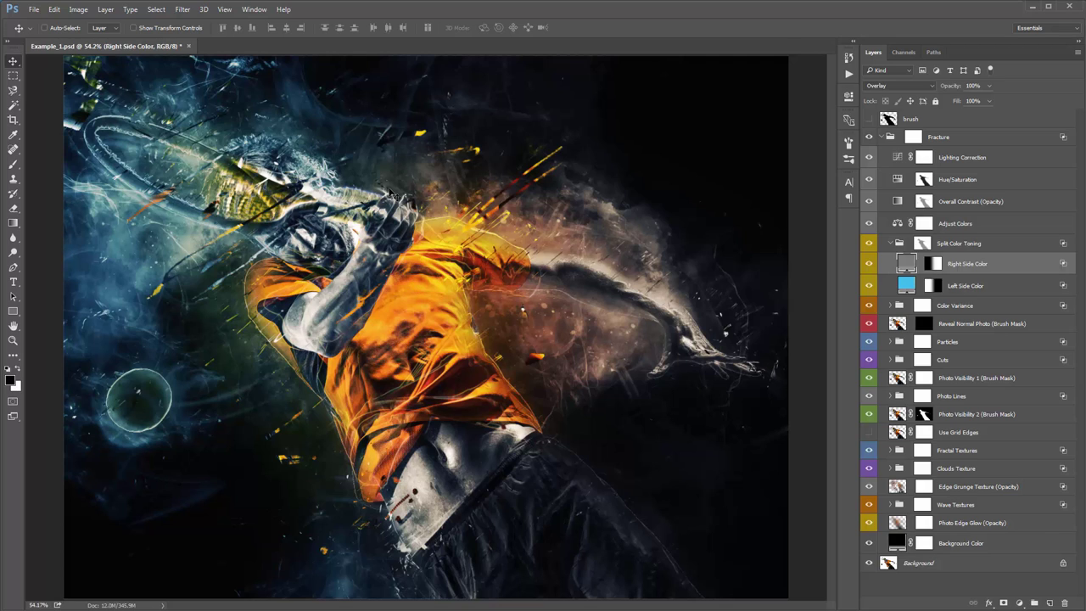
pyautogui.click(869, 119)
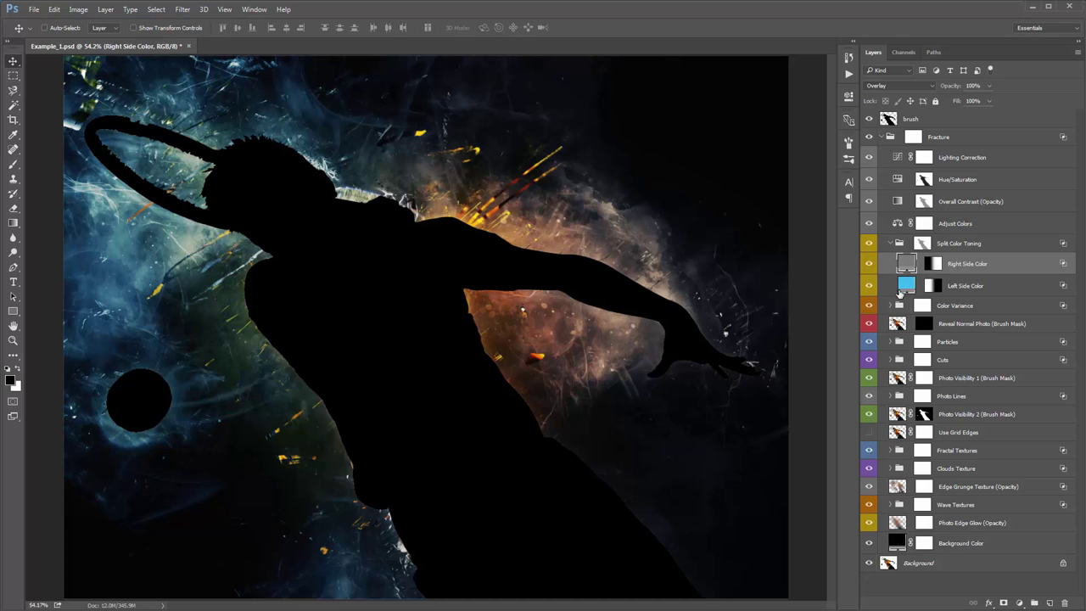
pyautogui.click(935, 265)
pyautogui.click(908, 264)
pyautogui.click(868, 119)
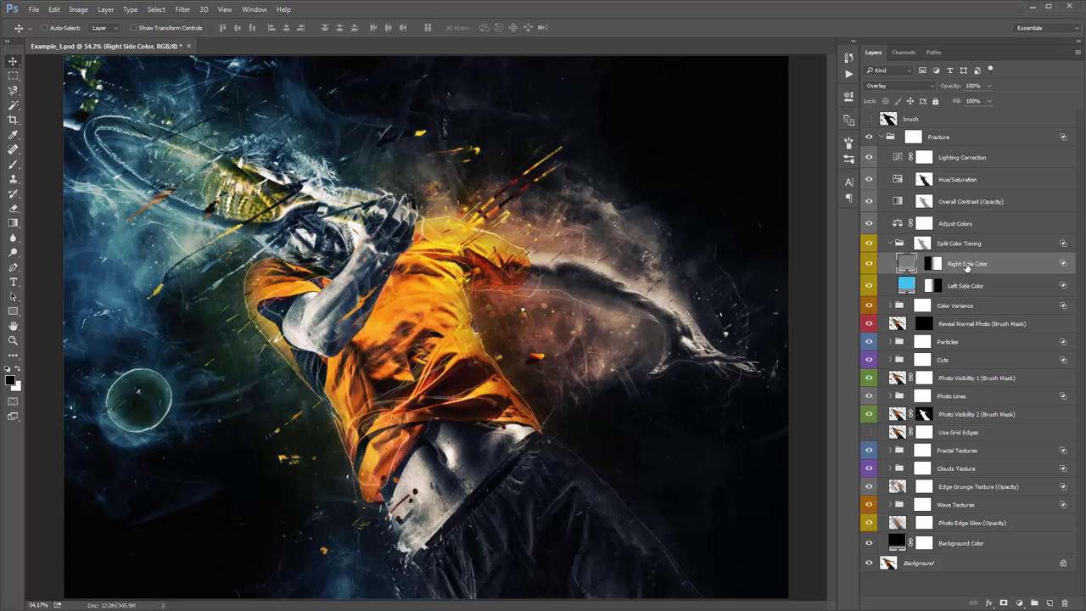
# Step: View the layer masks of Right Side Color and Left Side Color on their own, and return to the artwork
pyautogui.click(962, 288)
pyautogui.keyDown('alt'); pyautogui.click(936, 266); pyautogui.keyUp('alt')
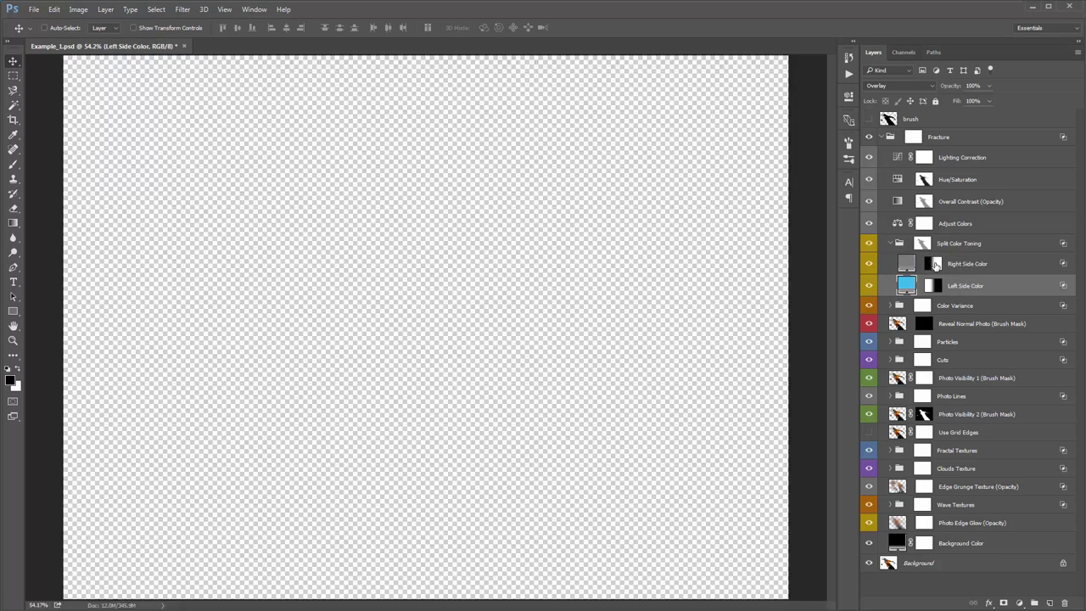
pyautogui.keyDown('alt'); pyautogui.click(936, 266); pyautogui.keyUp('alt')
pyautogui.keyDown('alt'); pyautogui.click(932, 288); pyautogui.keyUp('alt')
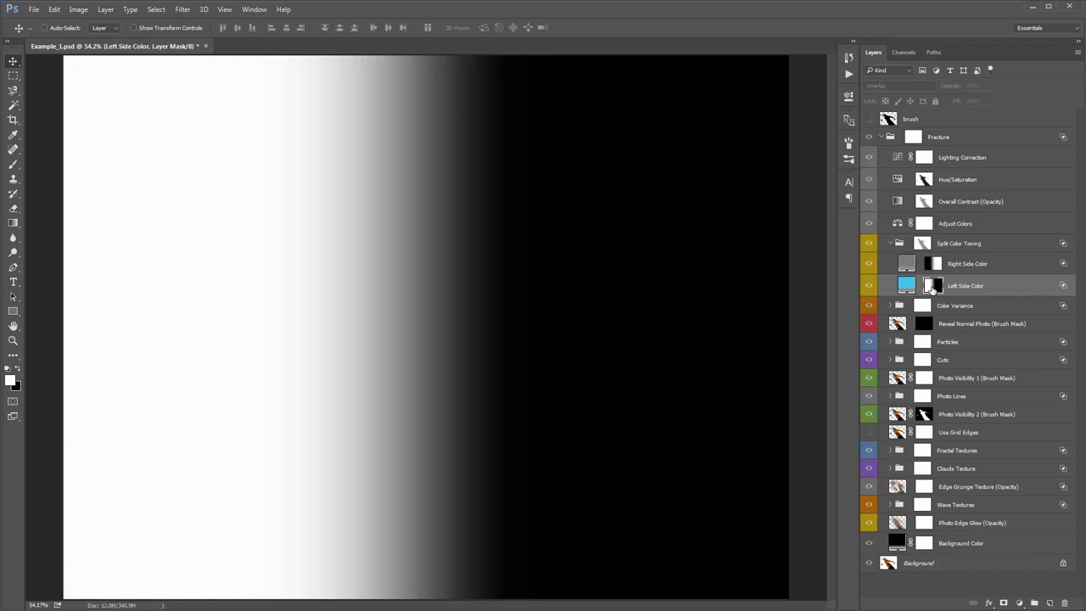
pyautogui.keyDown('alt'); pyautogui.click(932, 288); pyautogui.keyUp('alt')
pyautogui.click(963, 265)
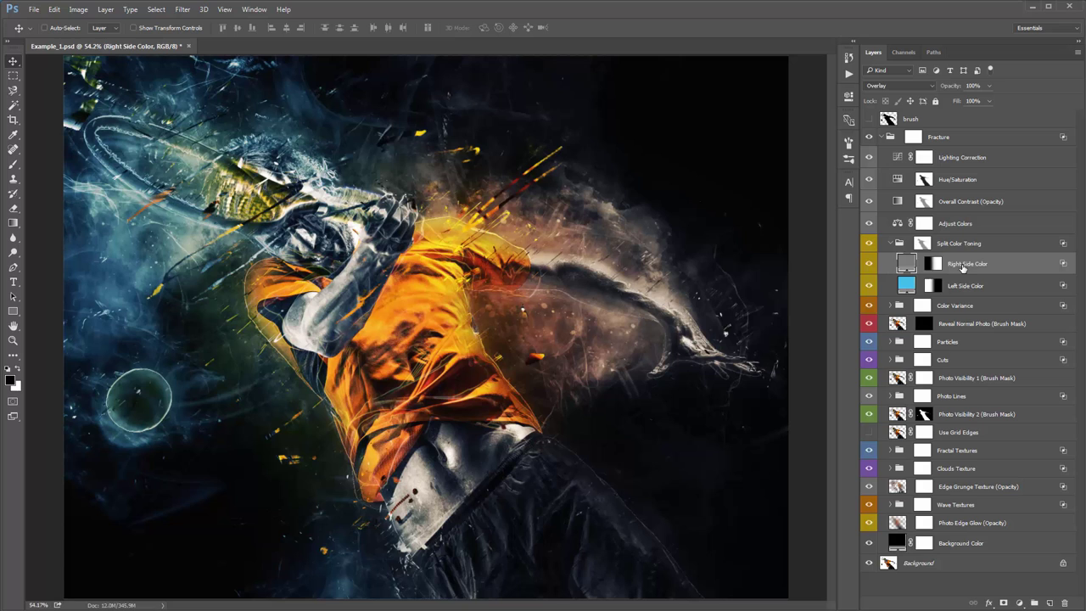
# Step: Set the Left Side Color fill to orange d1902b
pyautogui.doubleClick(906, 285)
pyautogui.click(896, 211)
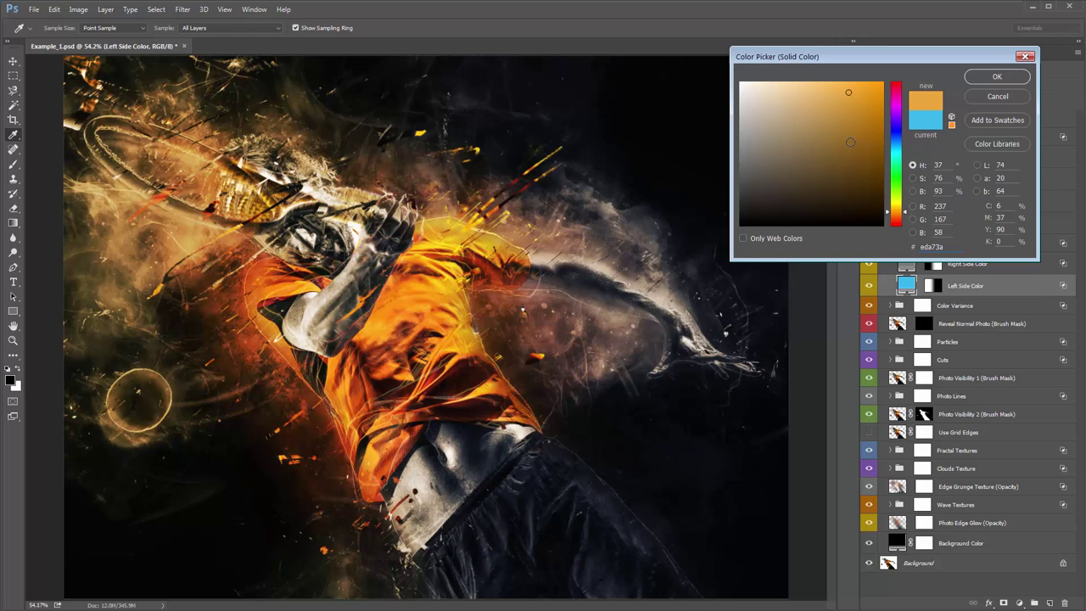
pyautogui.moveTo(850, 142); pyautogui.dragTo(855, 108)
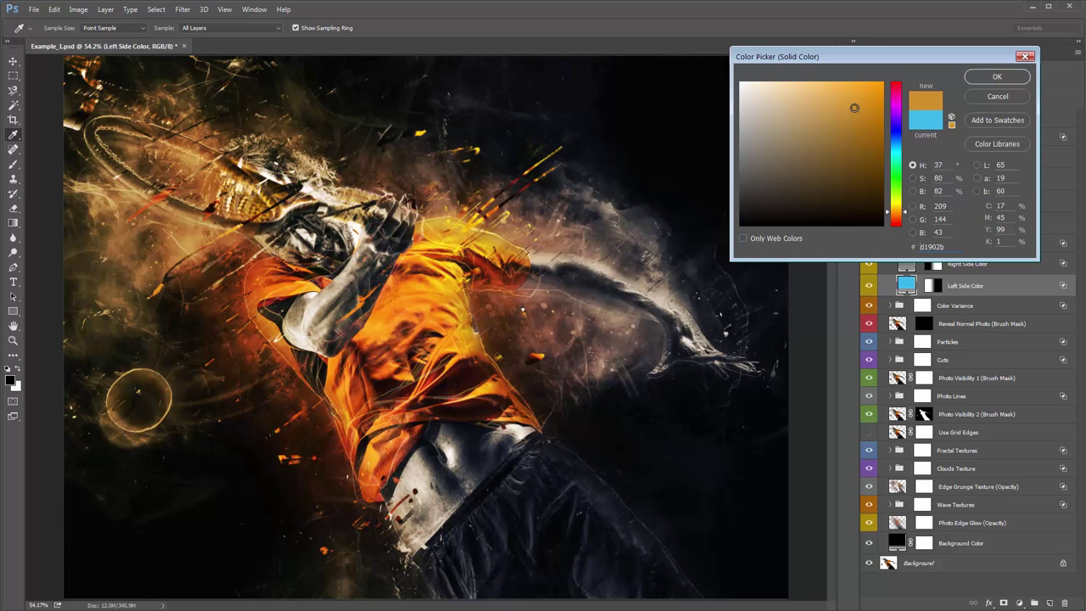
pyautogui.click(997, 77)
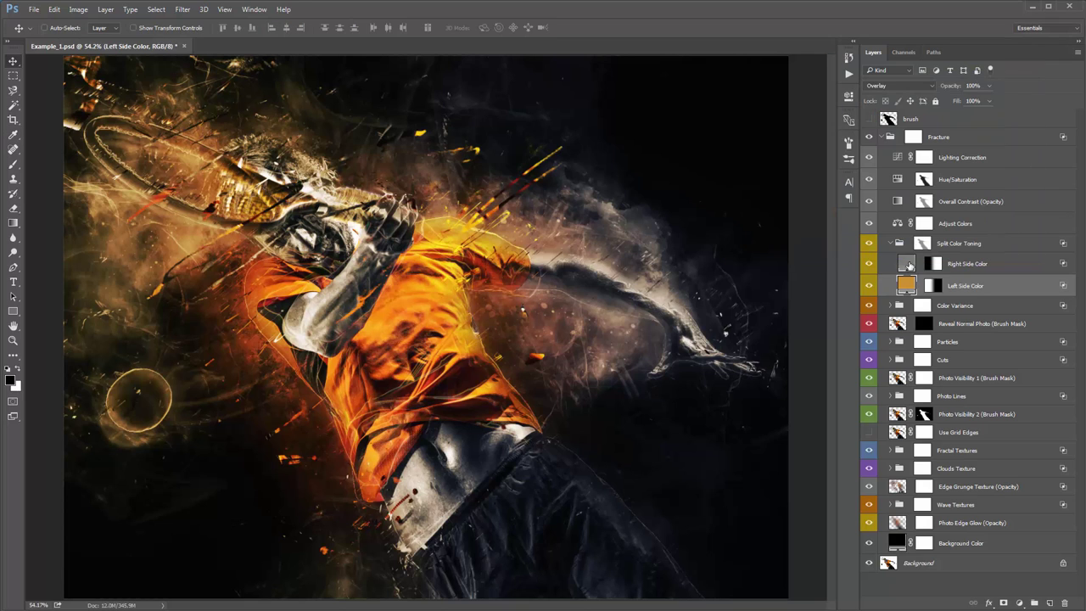
# Step: Set the Right Side Color fill to a golden brown close to b1821c
pyautogui.doubleClick(909, 265)
pyautogui.moveTo(898, 226); pyautogui.dragTo(897, 214)
pyautogui.click(839, 105)
pyautogui.click(854, 135)
pyautogui.click(860, 125)
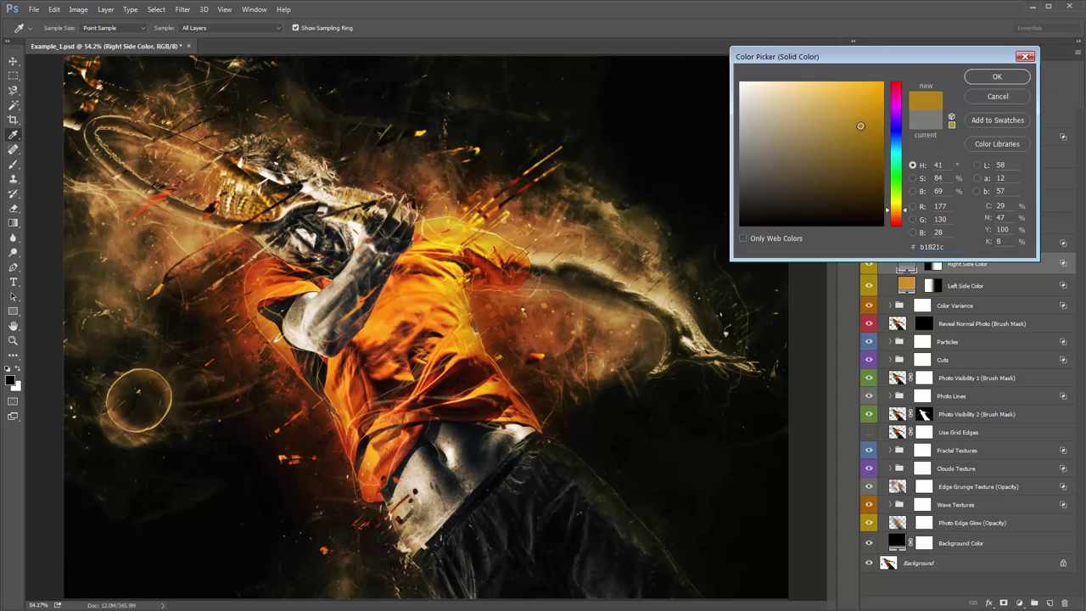
pyautogui.moveTo(859, 127); pyautogui.dragTo(857, 128)
pyautogui.click(997, 77)
# Step: Collapse the Split Color Toning group and expand the Color Variance group
pyautogui.click(897, 246)
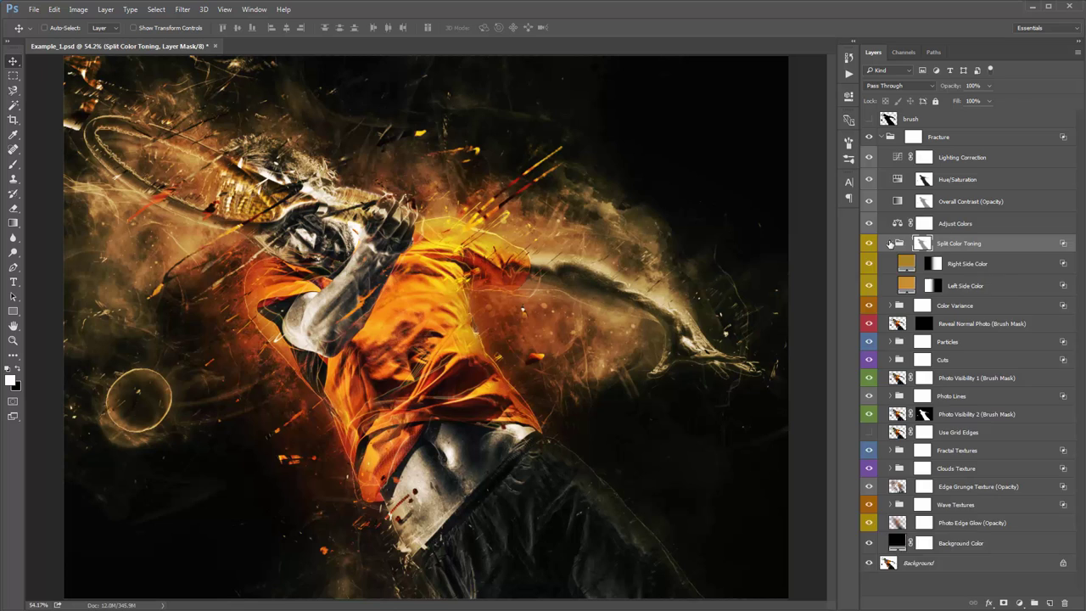
pyautogui.click(897, 246)
pyautogui.click(936, 222)
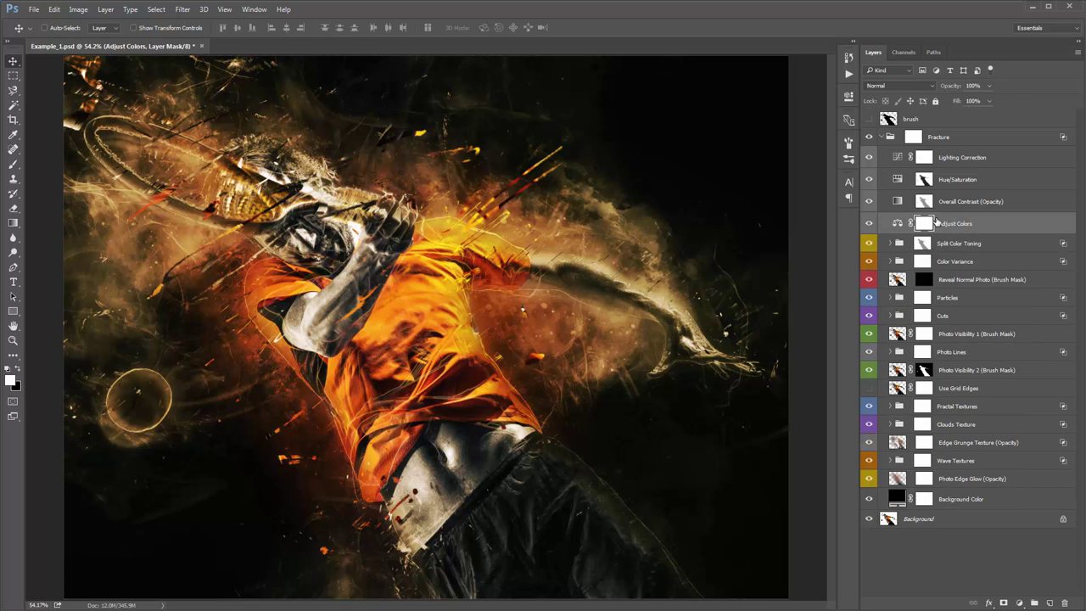
pyautogui.click(925, 263)
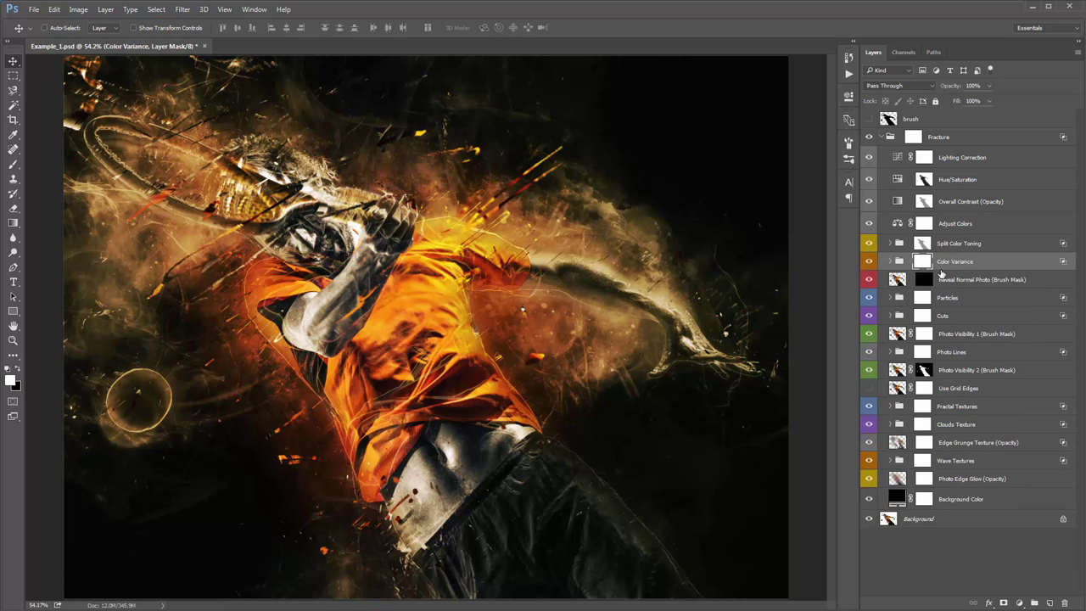
pyautogui.click(890, 262)
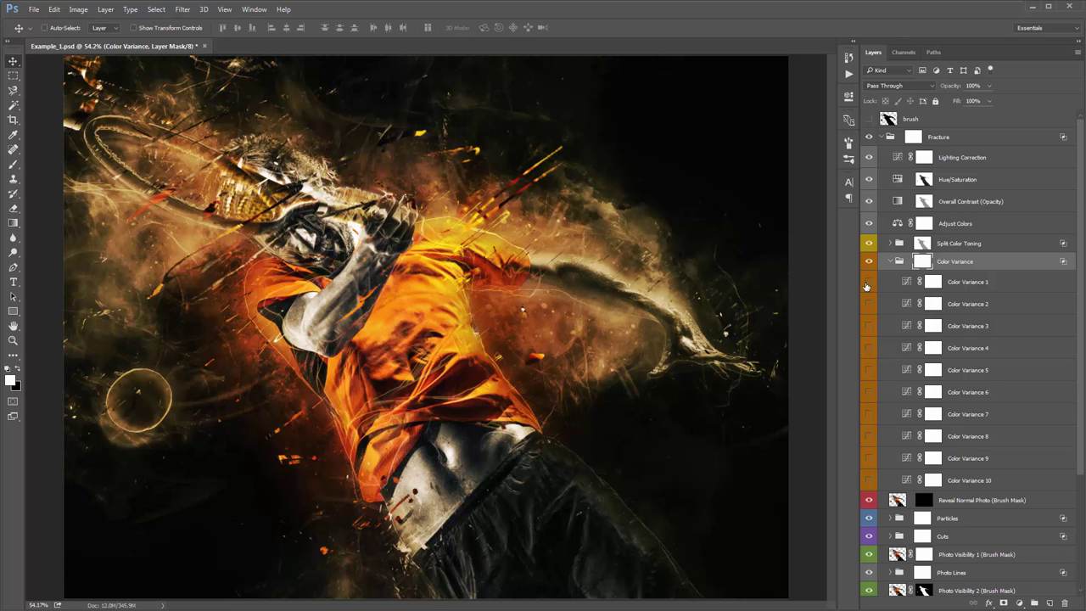
# Step: Preview the Color Variance 2 through 10 layers one at a time by showing and hiding each
pyautogui.click(868, 304)
pyautogui.click(868, 303)
pyautogui.click(869, 326)
pyautogui.click(869, 325)
pyautogui.click(869, 348)
pyautogui.click(869, 348)
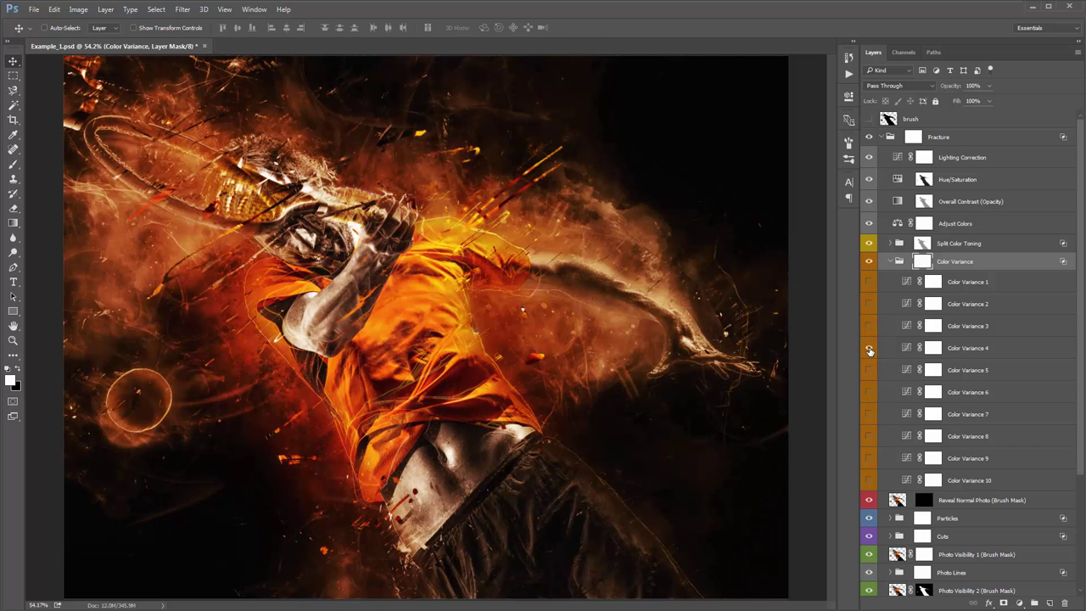
pyautogui.click(870, 348)
pyautogui.click(869, 370)
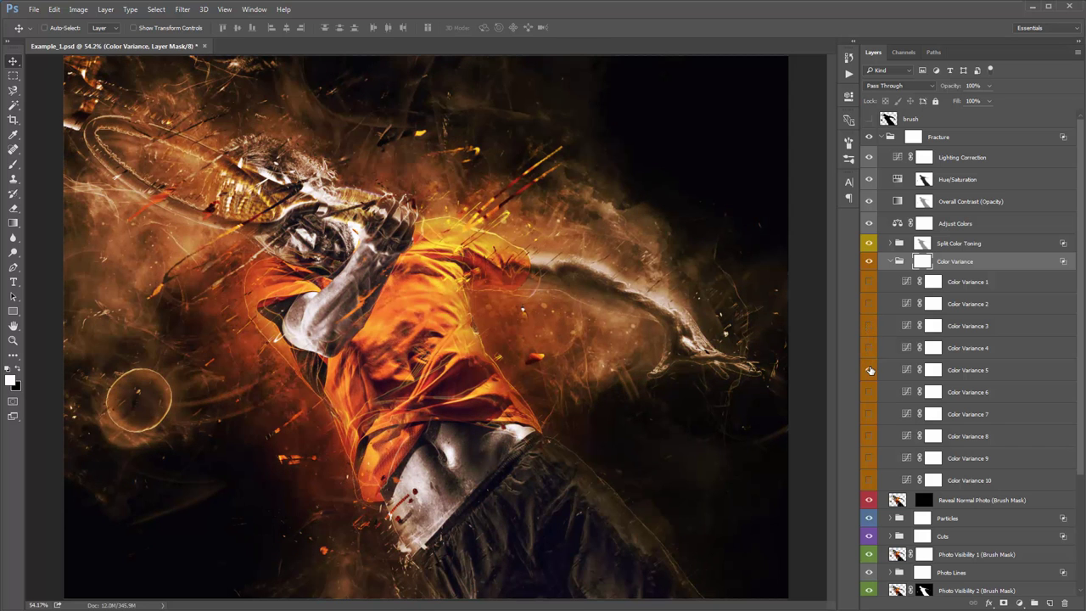
pyautogui.click(870, 370)
pyautogui.click(871, 391)
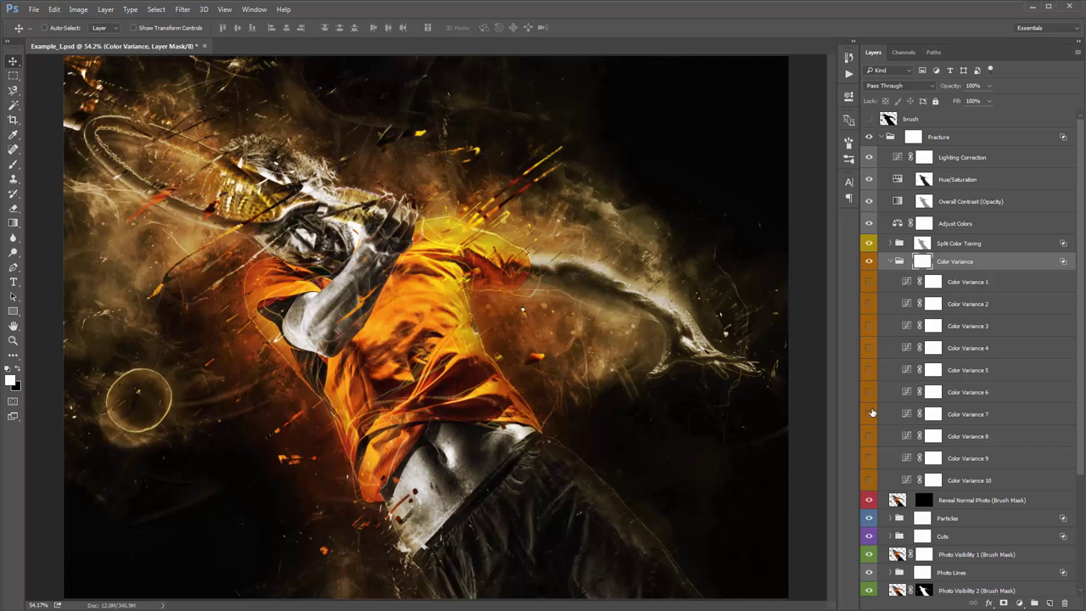
pyautogui.click(870, 392)
pyautogui.click(870, 434)
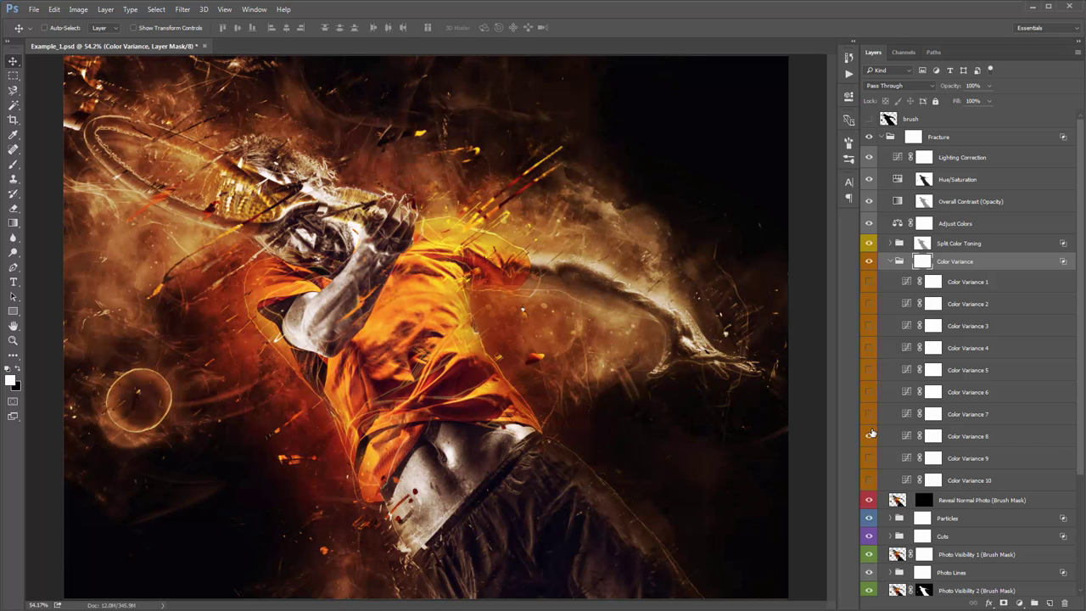
pyautogui.click(870, 434)
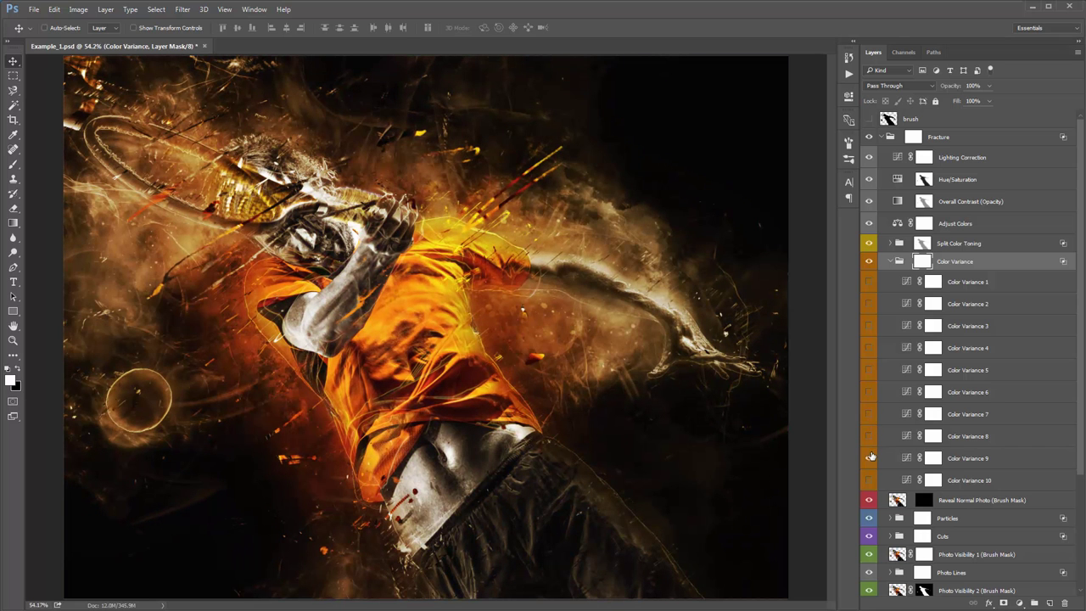
pyautogui.click(869, 479)
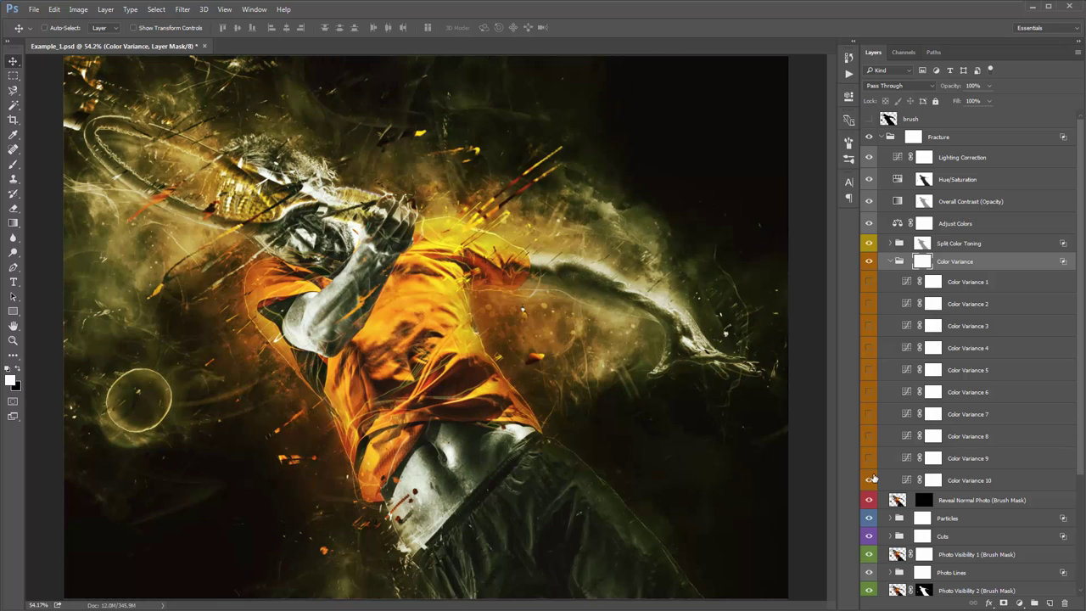
pyautogui.click(870, 480)
# Step: Preview the Color Variance layers again in reverse order, from 9 back up to 2
pyautogui.click(869, 462)
pyautogui.click(869, 462)
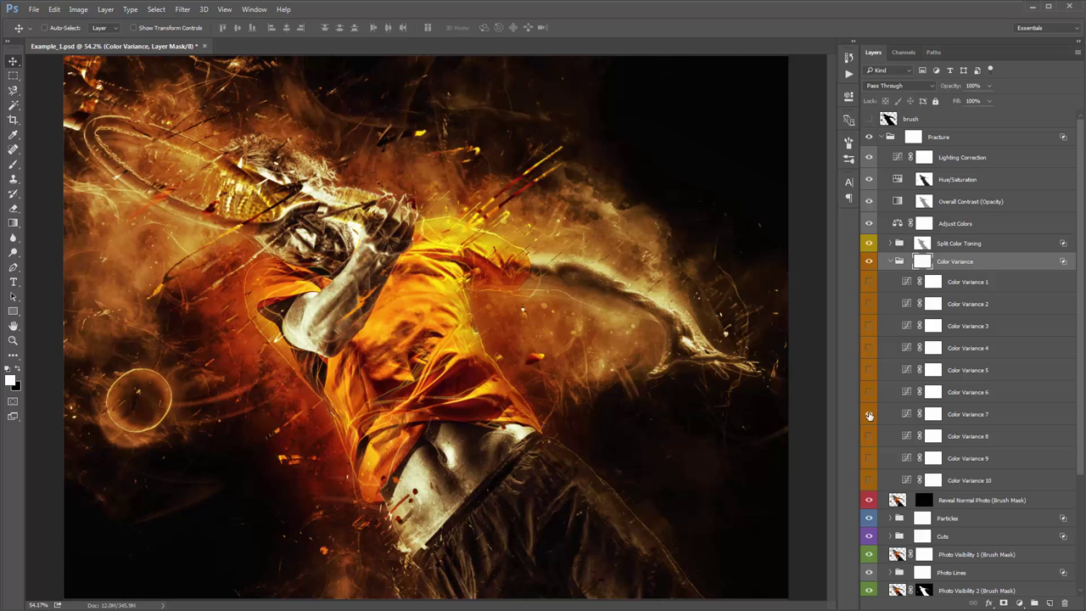
pyautogui.click(870, 392)
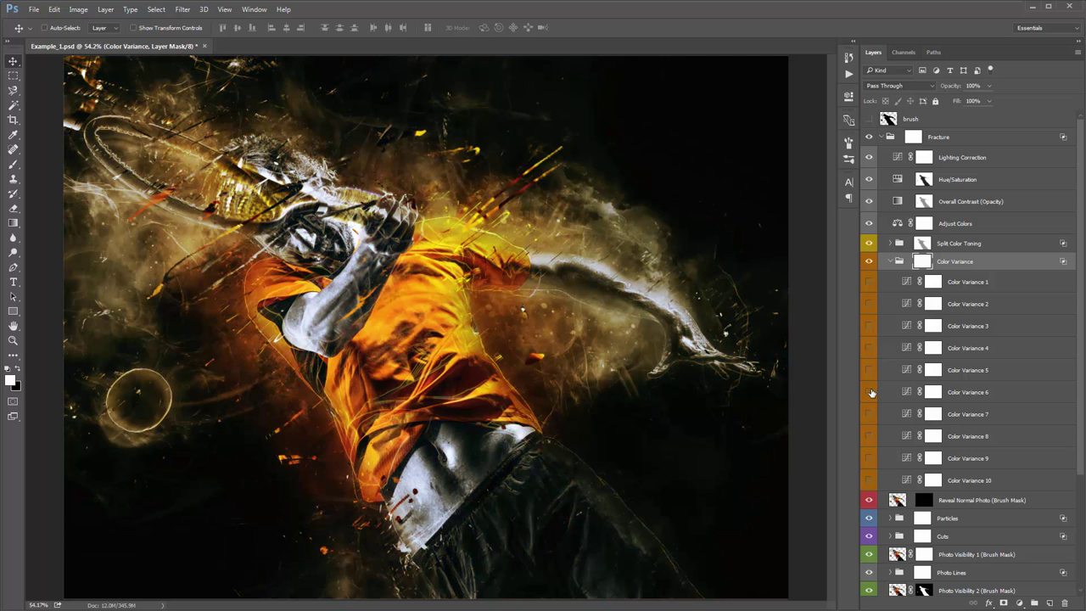
pyautogui.click(870, 392)
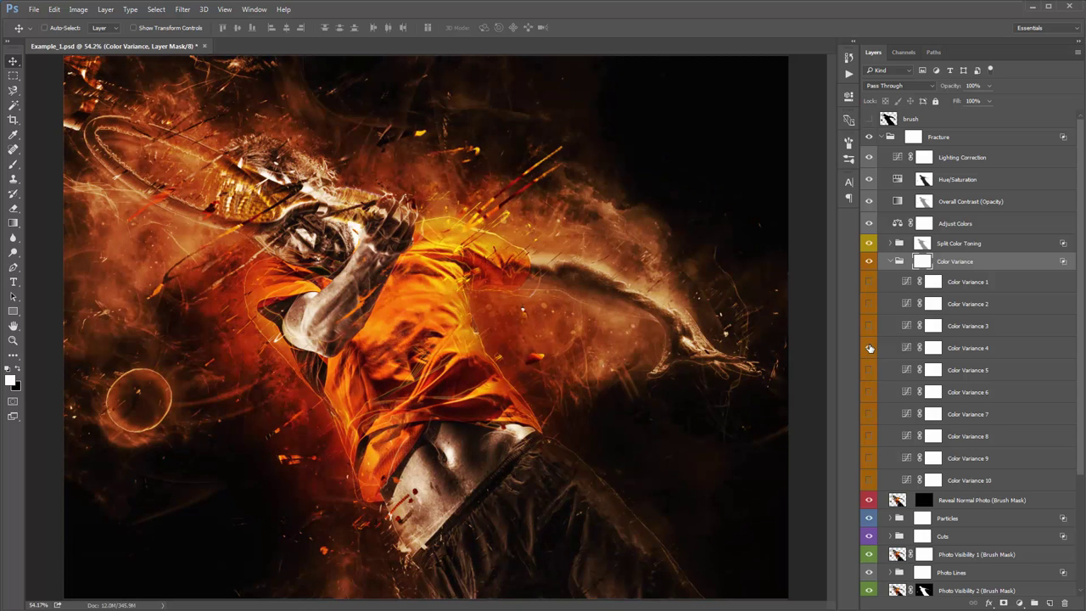
pyautogui.click(869, 327)
pyautogui.click(869, 328)
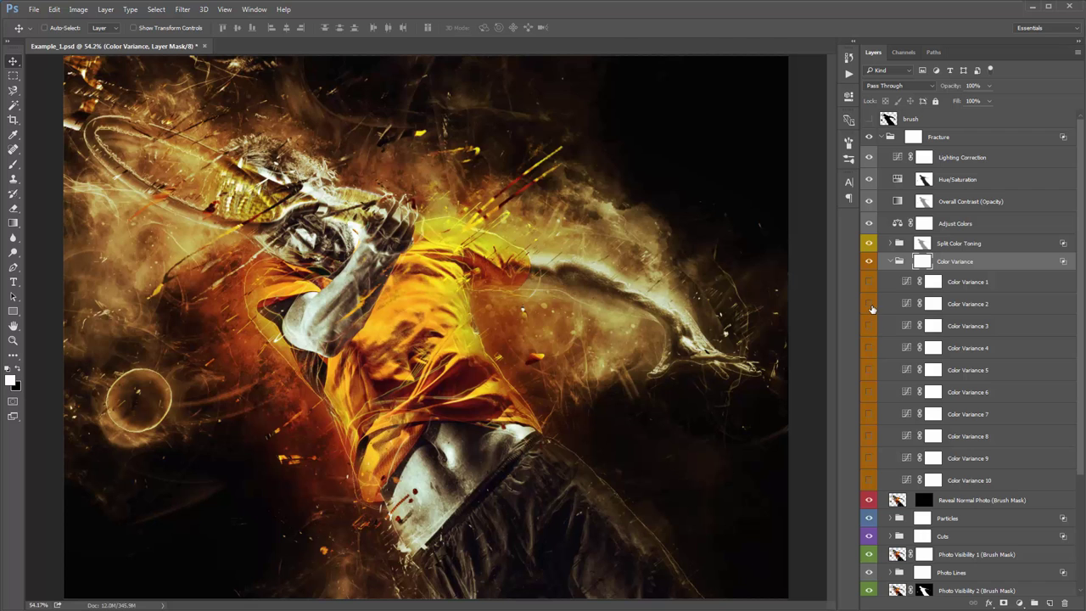
# Step: Make Color Variance 1 visible and preview Color Variance 8, 9 and 10 in combination with it
pyautogui.click(869, 282)
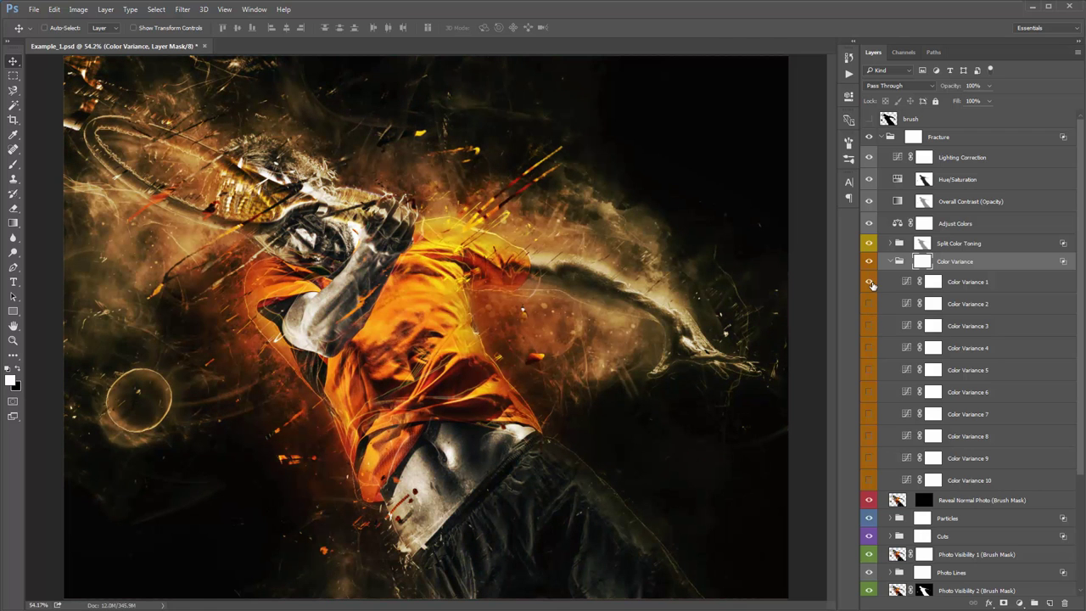
pyautogui.click(996, 291)
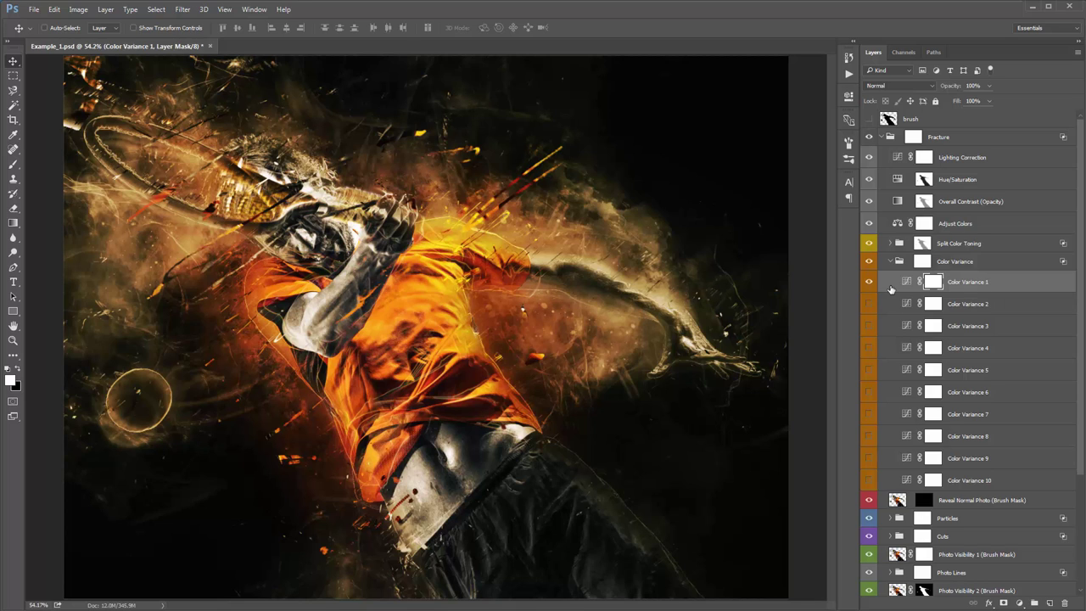
pyautogui.scroll(-2, 889, 292)
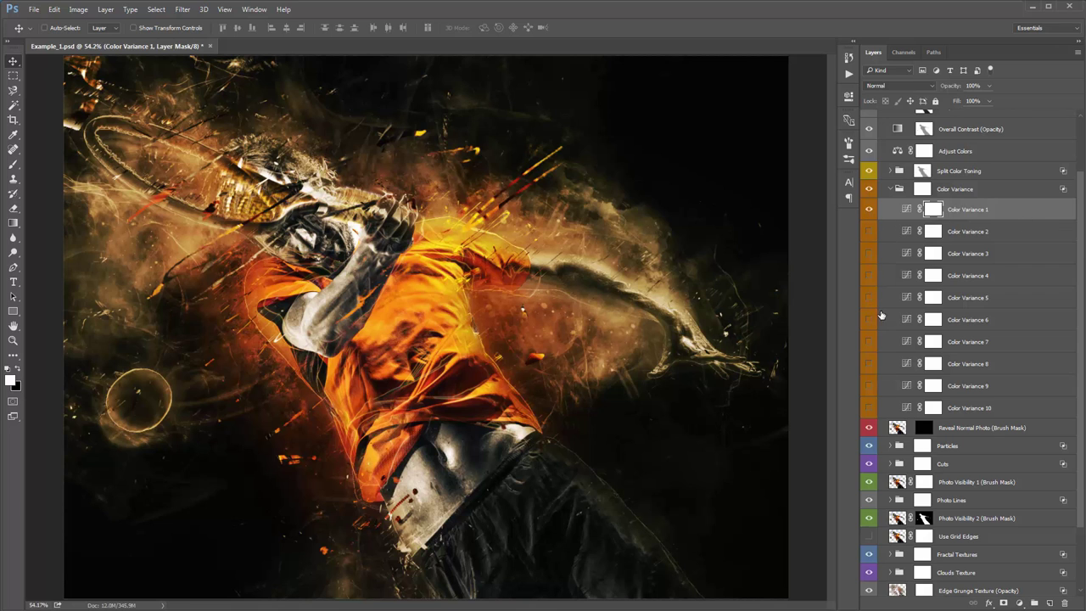
pyautogui.click(869, 363)
pyautogui.click(868, 363)
pyautogui.click(869, 386)
pyautogui.click(869, 386)
pyautogui.click(870, 408)
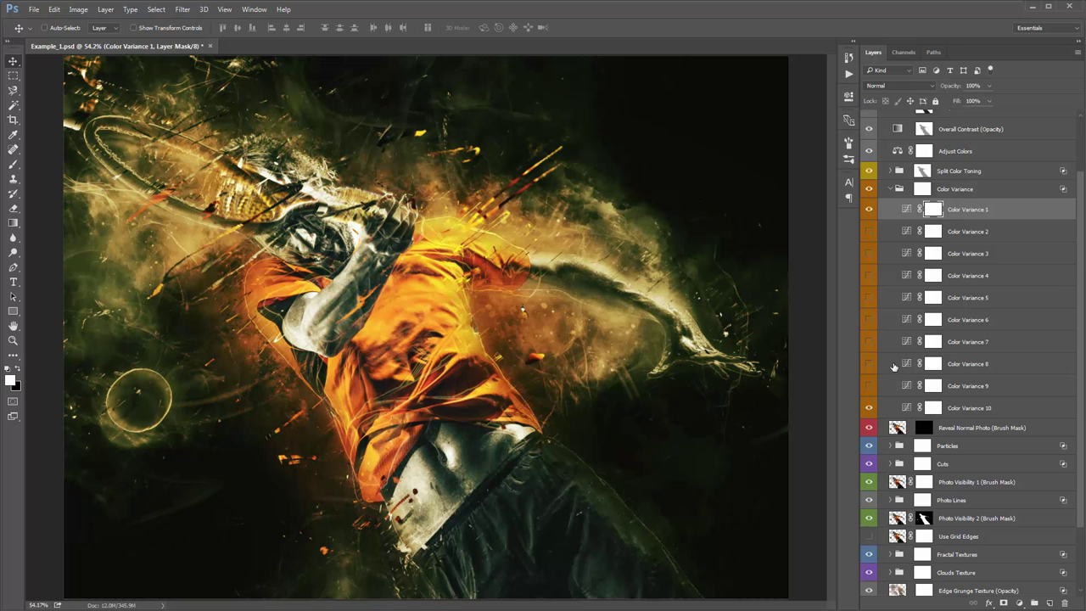
pyautogui.click(869, 408)
# Step: Set Color Variance 1 to 50% opacity, and show Color Variance 10 at 70% opacity
pyautogui.click(906, 209)
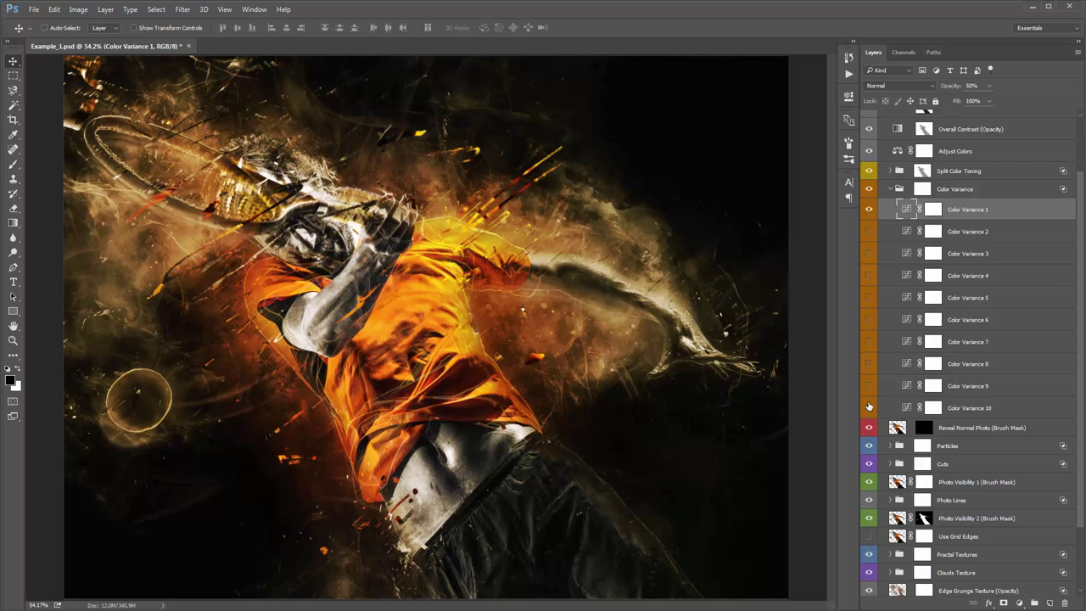
pyautogui.click(869, 408)
pyautogui.click(954, 410)
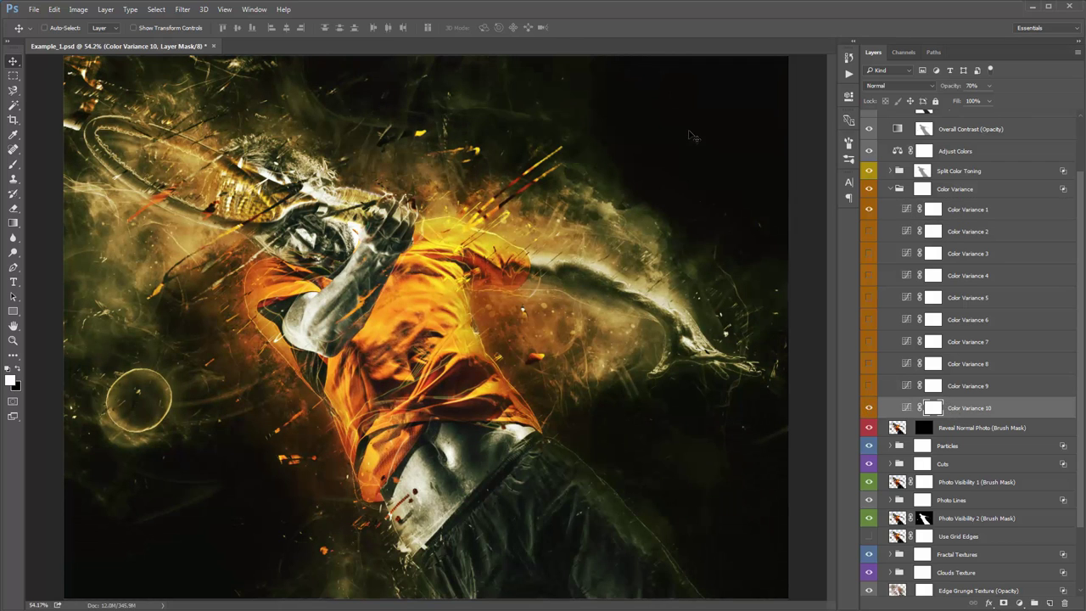
# Step: Collapse the Color Variance group and leave the Split Color Toning group selected
pyautogui.click(953, 214)
pyautogui.keyDown('ctrl'); pyautogui.click(982, 408); pyautogui.keyUp('ctrl')
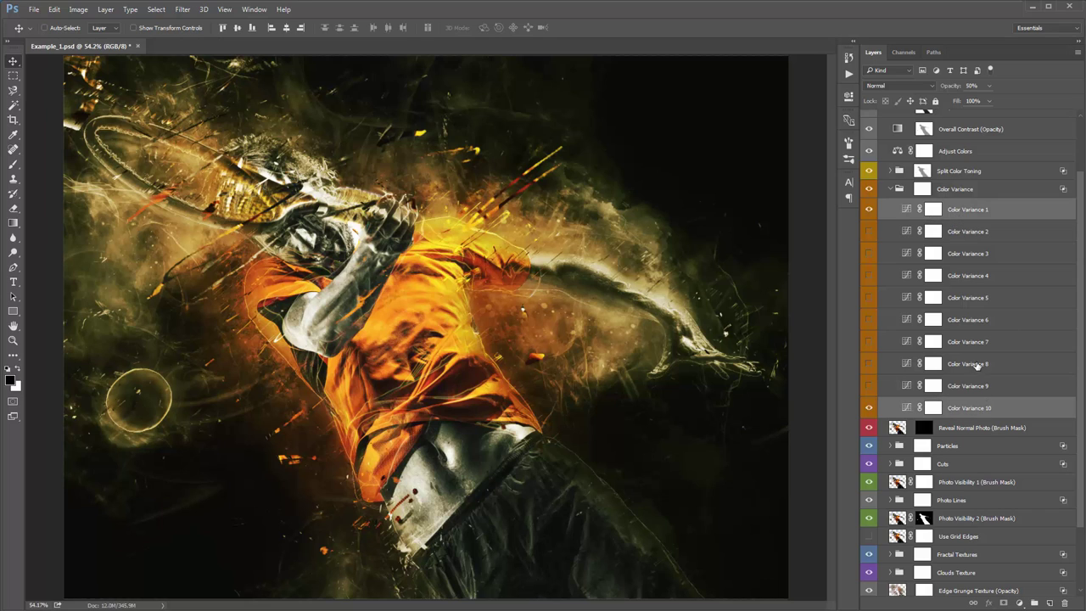
pyautogui.click(891, 189)
pyautogui.click(954, 225)
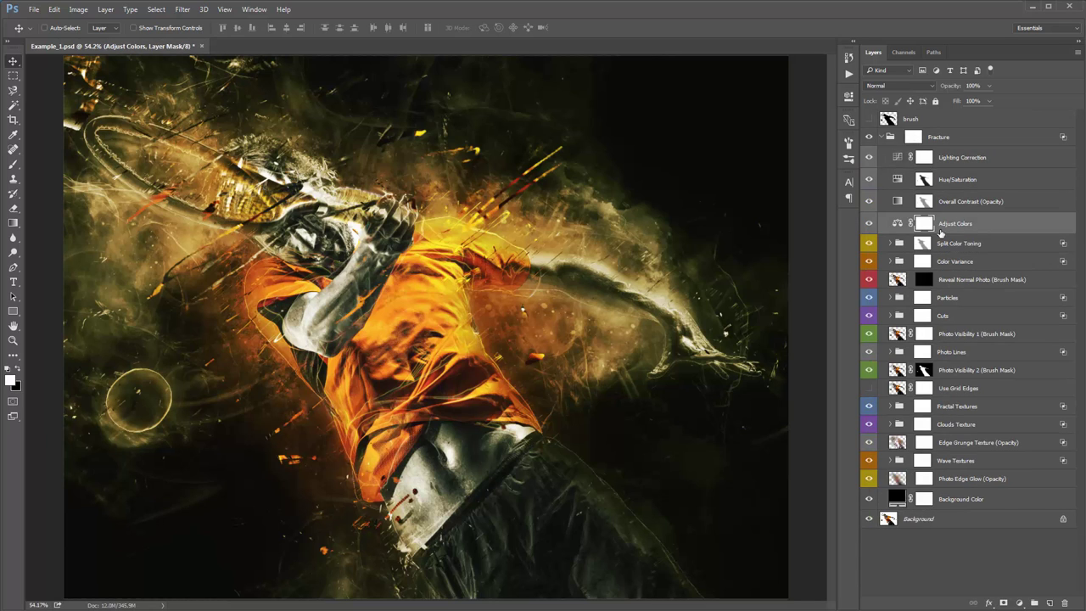
pyautogui.click(950, 243)
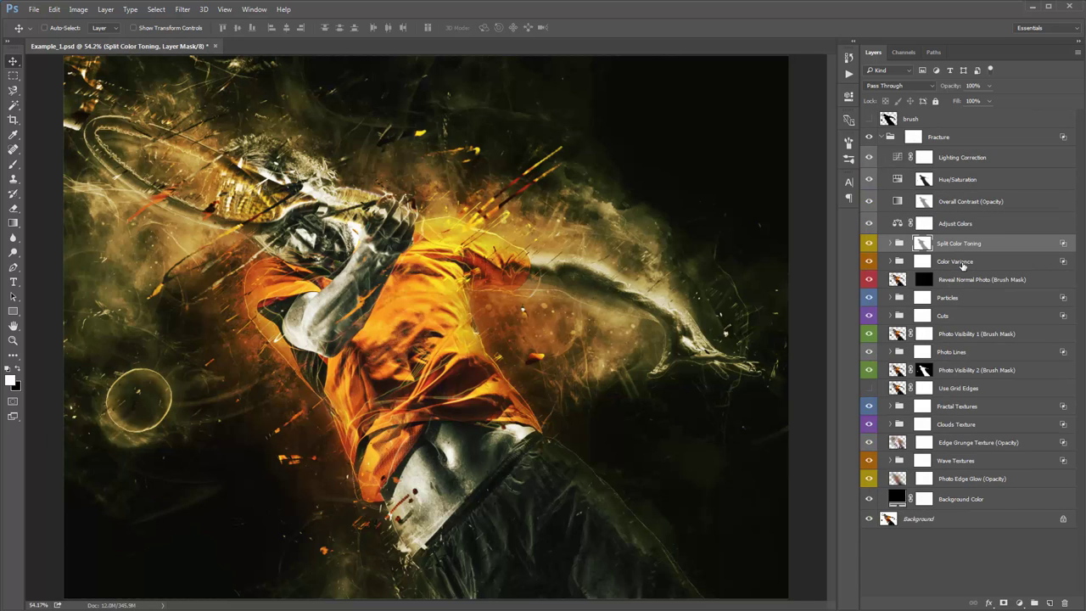
# Step: Compare the image with the Split Color Toning group hidden and shown
pyautogui.click(922, 244)
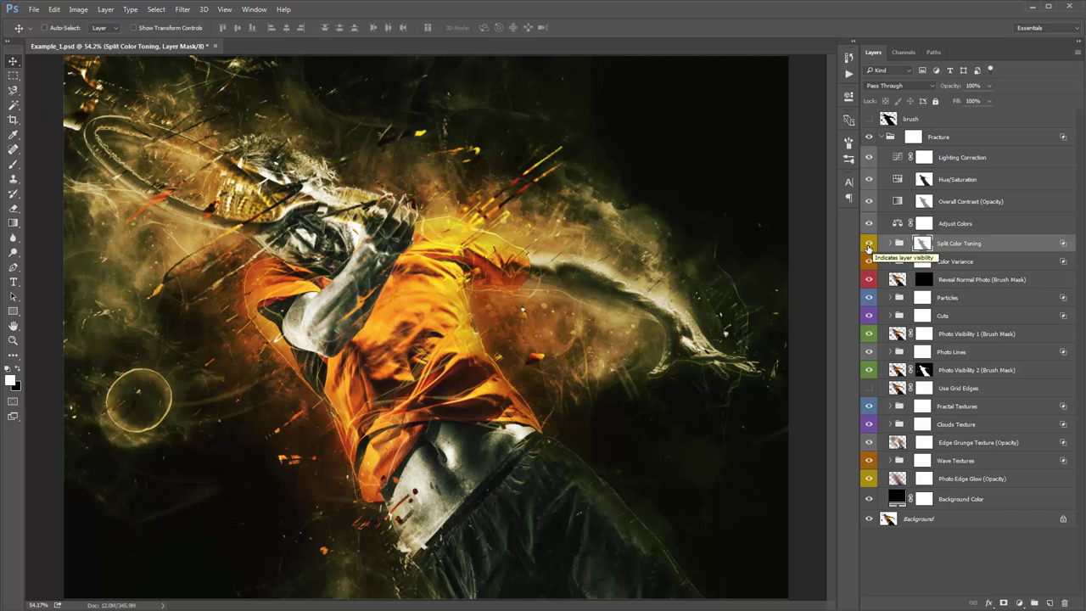
pyautogui.click(868, 245)
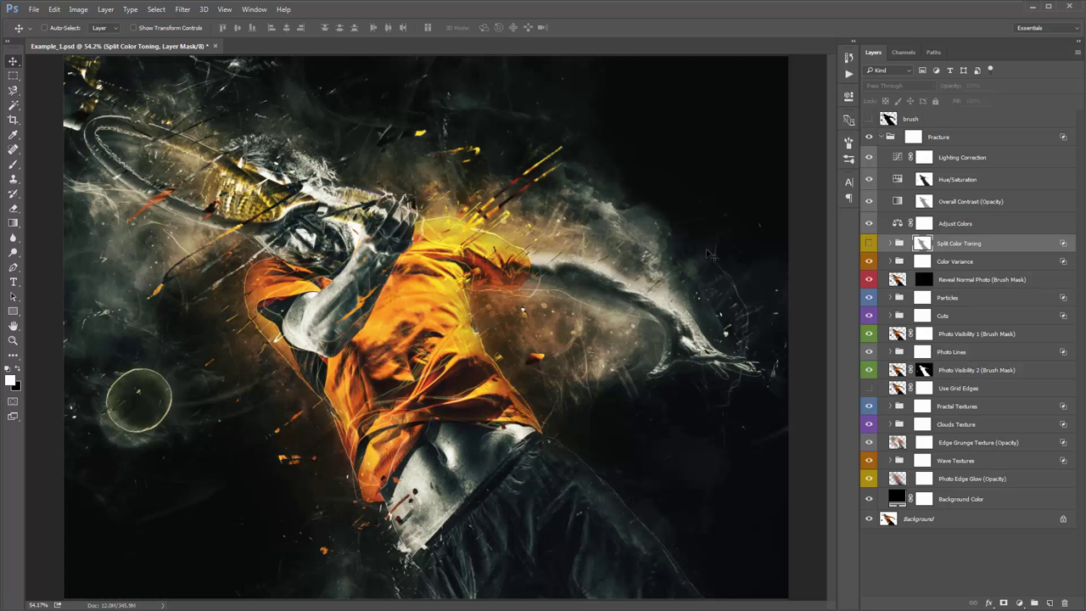
pyautogui.click(868, 244)
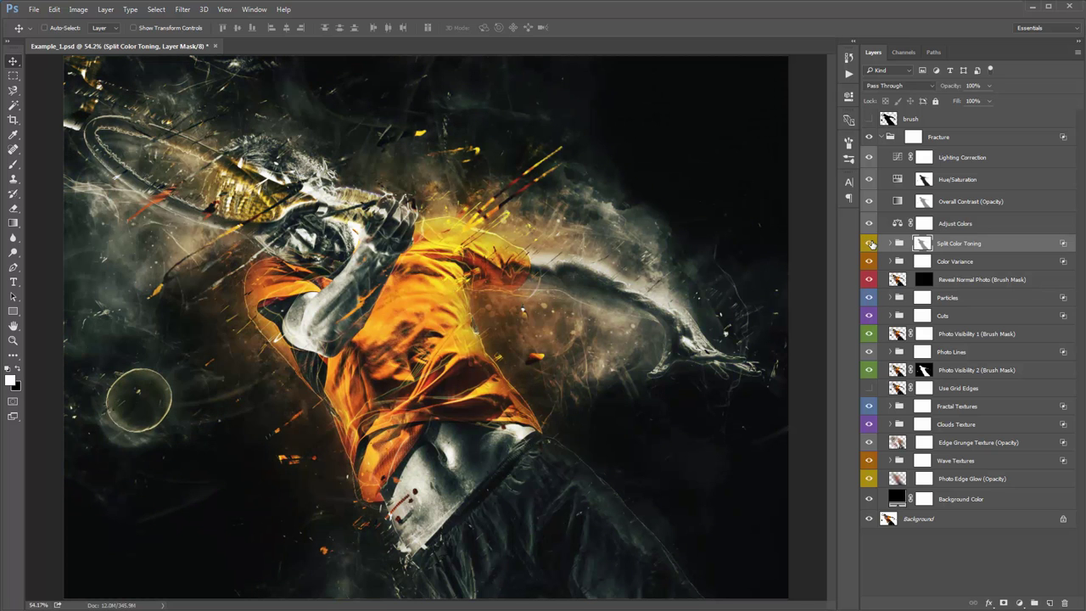
pyautogui.click(868, 244)
# Step: In the Adjust Colors layer, shift the midtones' color balance and set the shadows to red +6, green -4 and blue +9
pyautogui.doubleClick(898, 225)
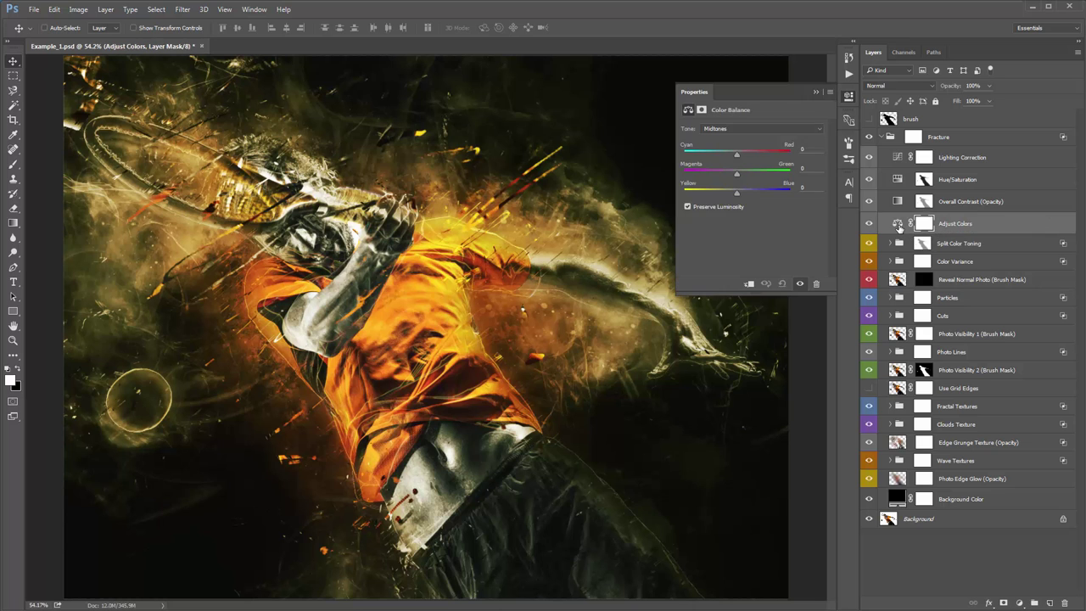
pyautogui.moveTo(737, 153); pyautogui.dragTo(745, 197)
pyautogui.click(722, 129)
pyautogui.click(736, 138)
pyautogui.moveTo(737, 157); pyautogui.dragTo(745, 192)
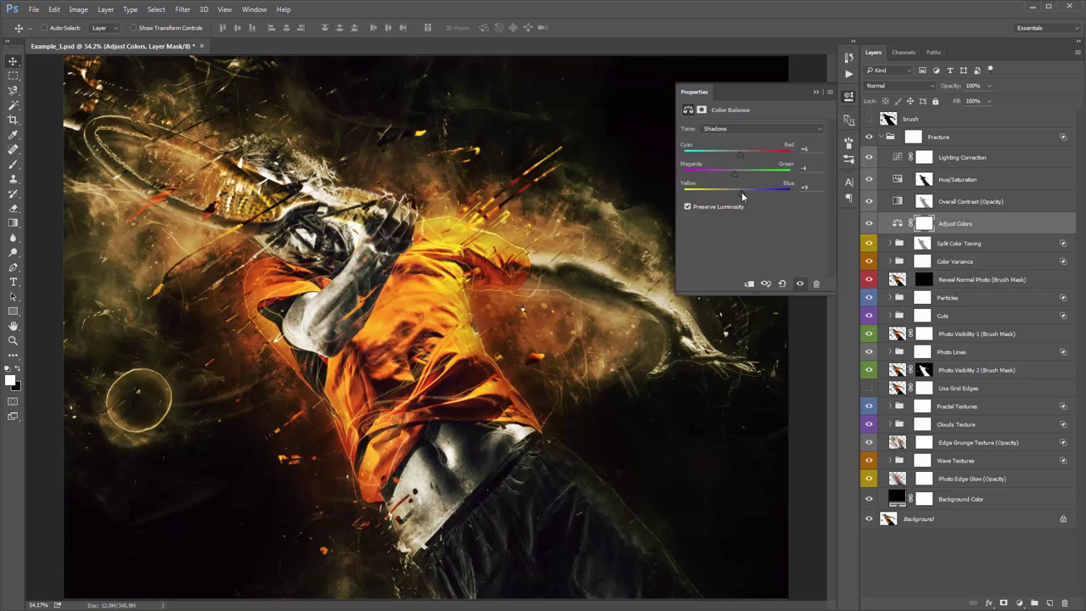
# Step: Set the Adjust Colors highlights to red +15, green +1 and blue -9
pyautogui.click(724, 128)
pyautogui.click(737, 150)
pyautogui.moveTo(739, 154)
pyautogui.mouseDown()
pyautogui.moveTo(727, 194)
pyautogui.moveTo(735, 175)
pyautogui.mouseUp()
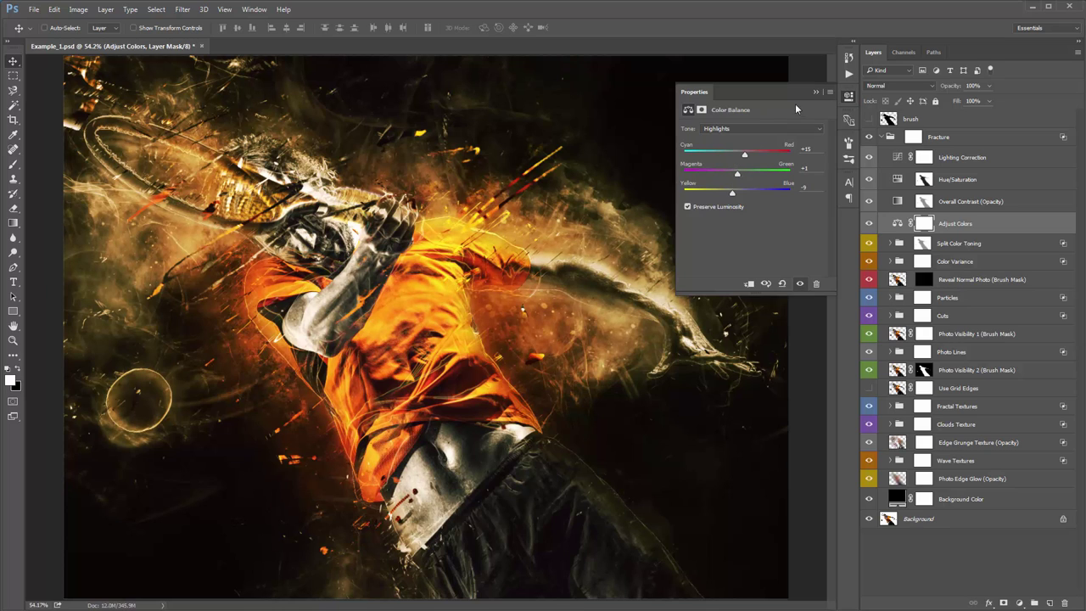
pyautogui.click(814, 93)
# Step: Disable the Reveal Normal Photo layer's mask to preview the unaffected photo
pyautogui.click(947, 209)
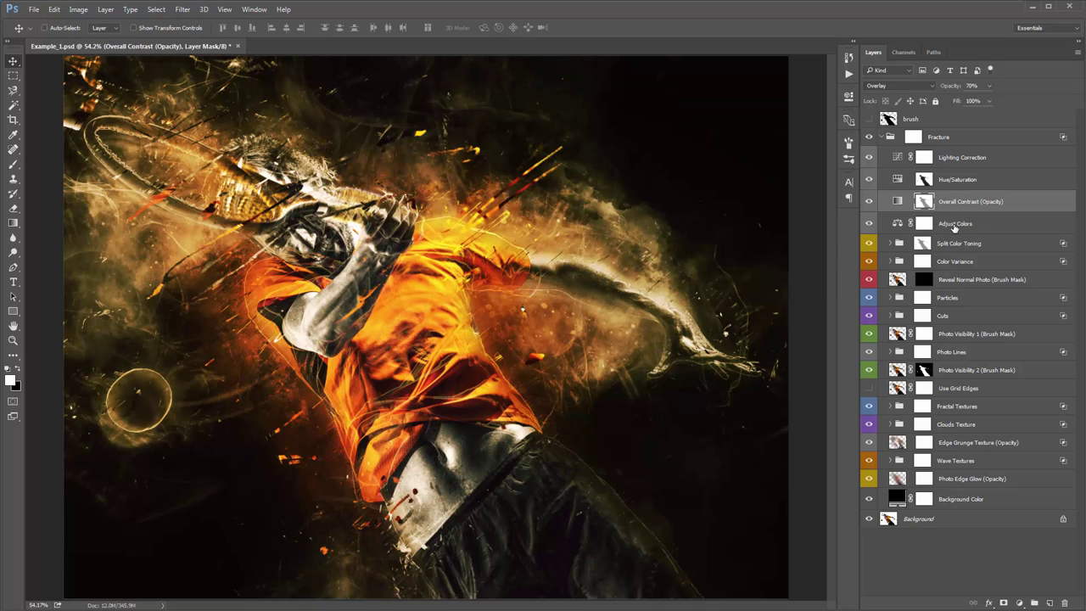
pyautogui.click(951, 226)
pyautogui.click(955, 280)
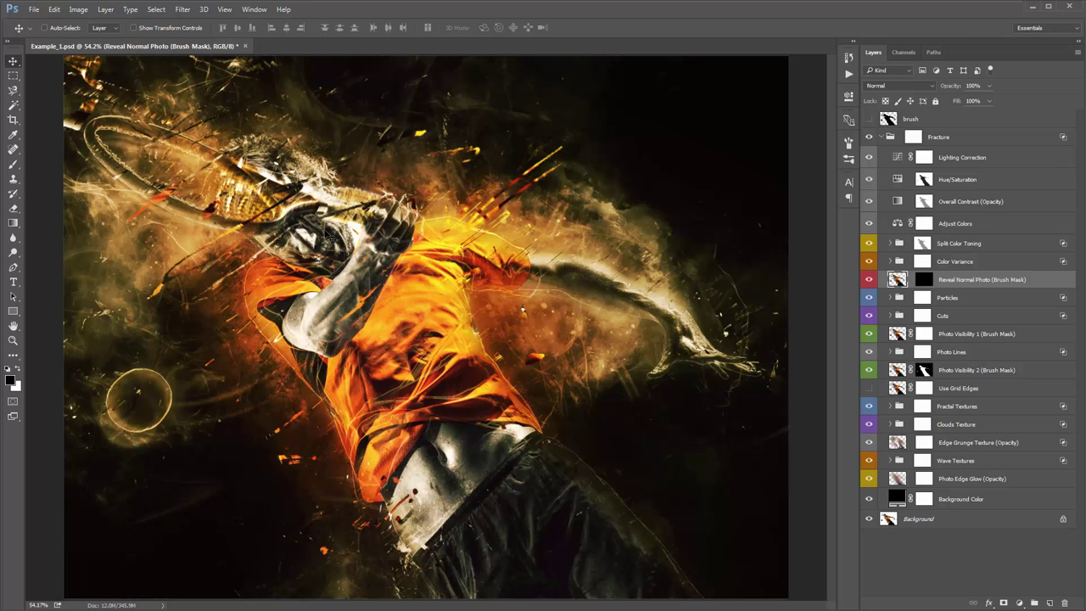
pyautogui.click(926, 282)
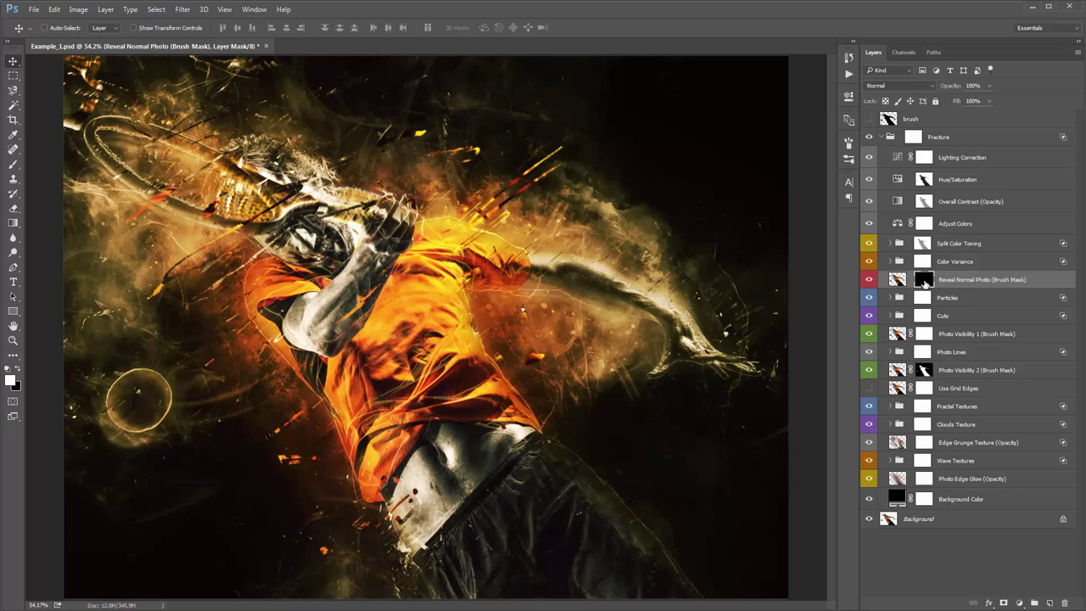
pyautogui.keyDown('shift'); pyautogui.click(925, 283); pyautogui.keyUp('shift')
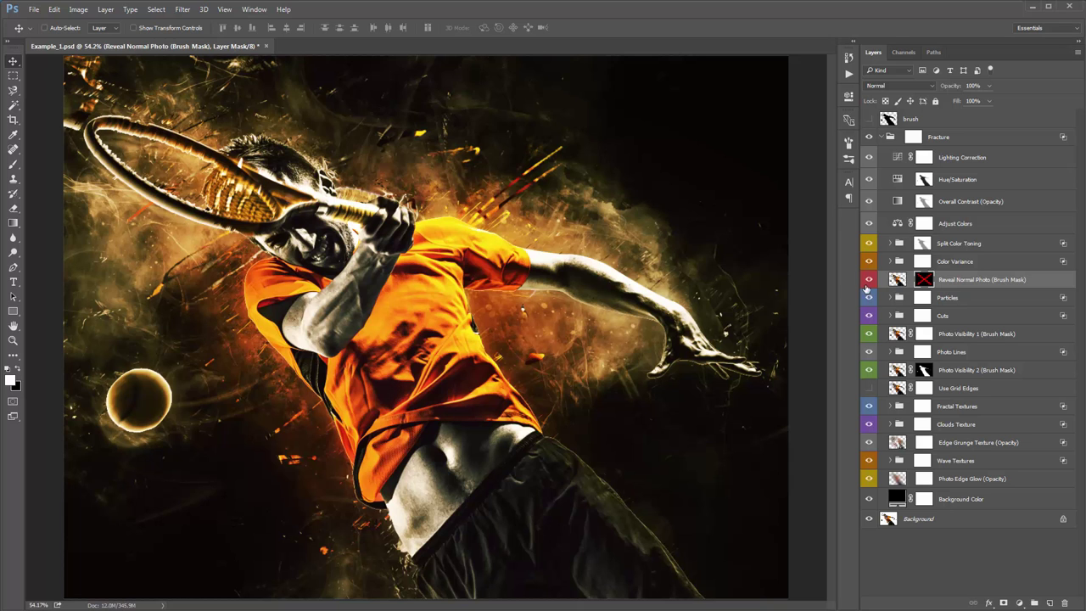
# Step: Compare the unmasked Reveal Normal Photo with the brush silhouette, restore its black mask, and check the layer hidden and shown
pyautogui.click(898, 281)
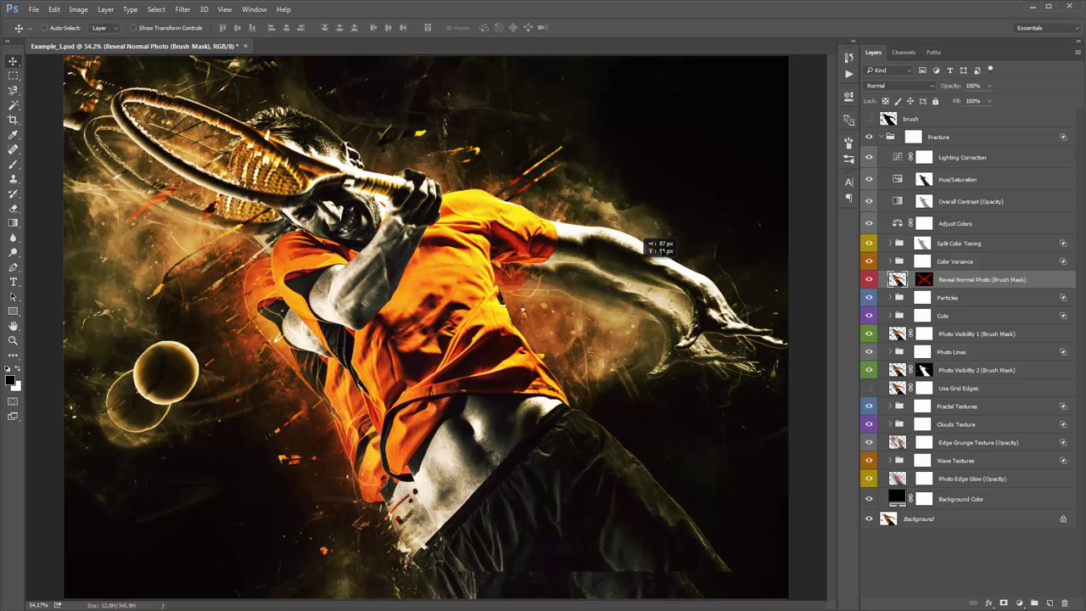
pyautogui.click(868, 119)
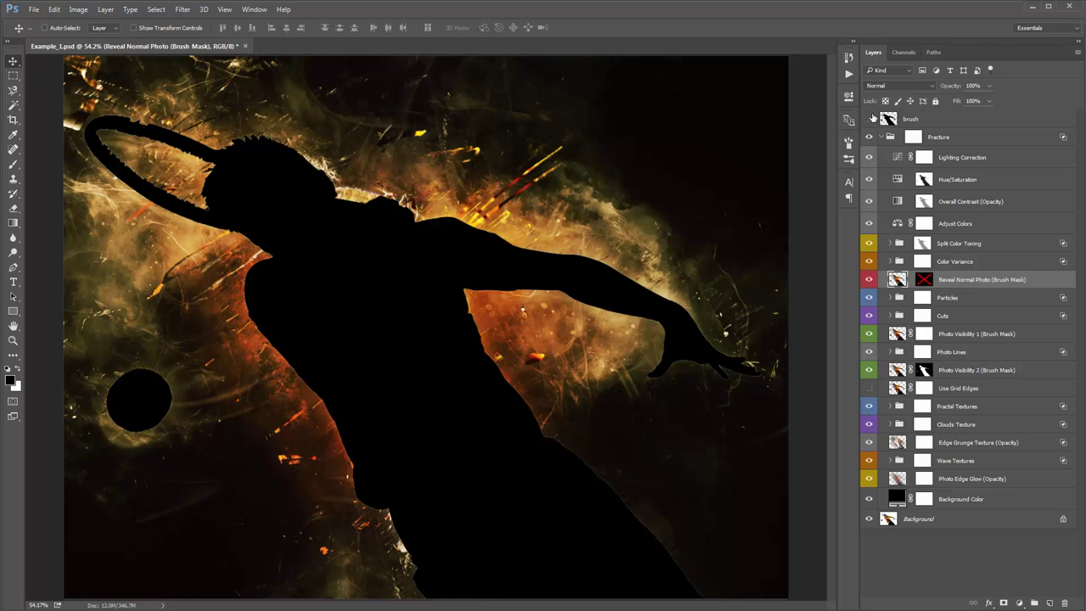
pyautogui.click(869, 119)
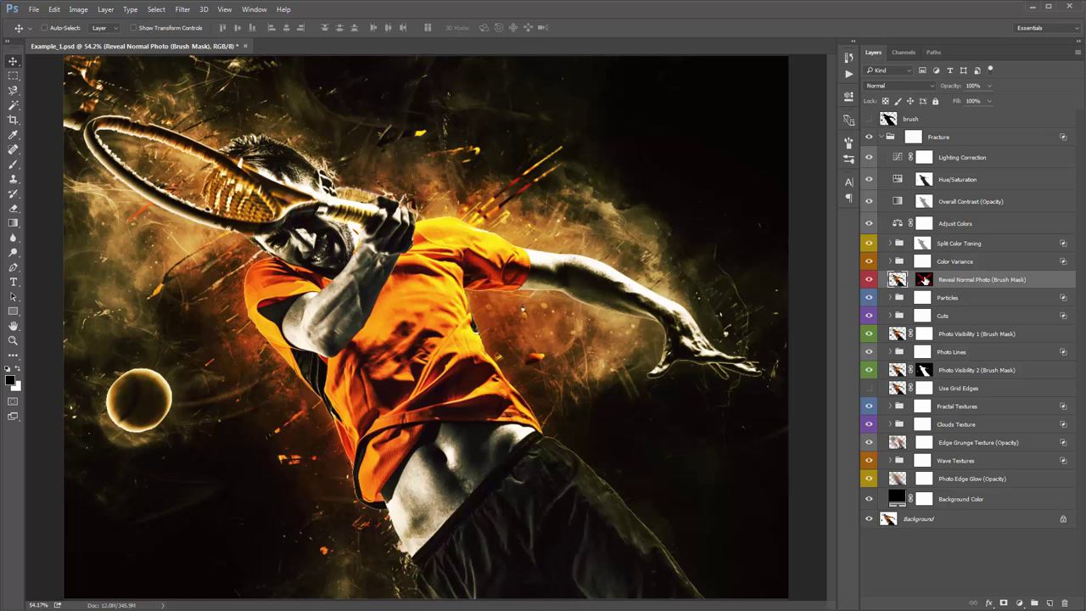
pyautogui.click(923, 281)
pyautogui.hotkey('ctrl', 'i')
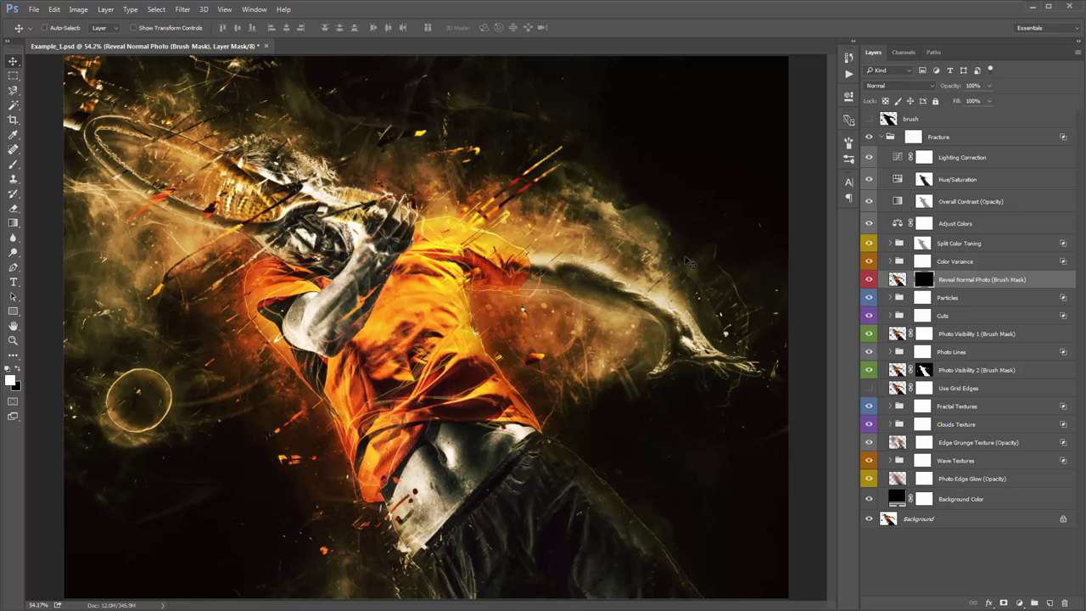
pyautogui.click(868, 279)
pyautogui.click(868, 279)
# Step: With a soft 300 px brush, paint the Reveal Normal Photo mask white over the face and outstretched arm, and black over the shirt
pyautogui.press('b')
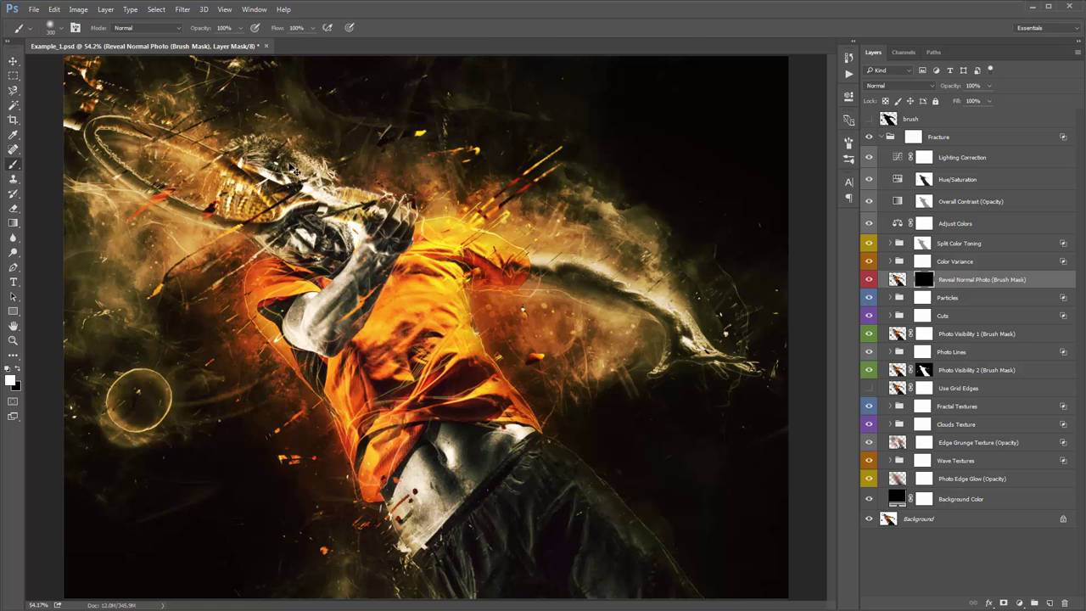
pyautogui.rightClick(289, 163)
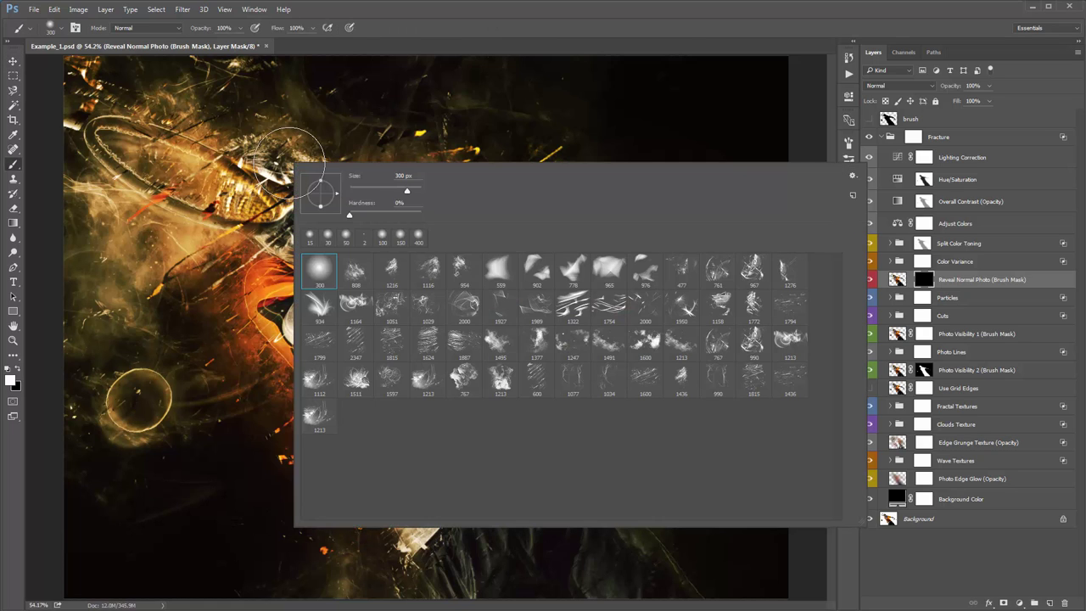
pyautogui.doubleClick(315, 270)
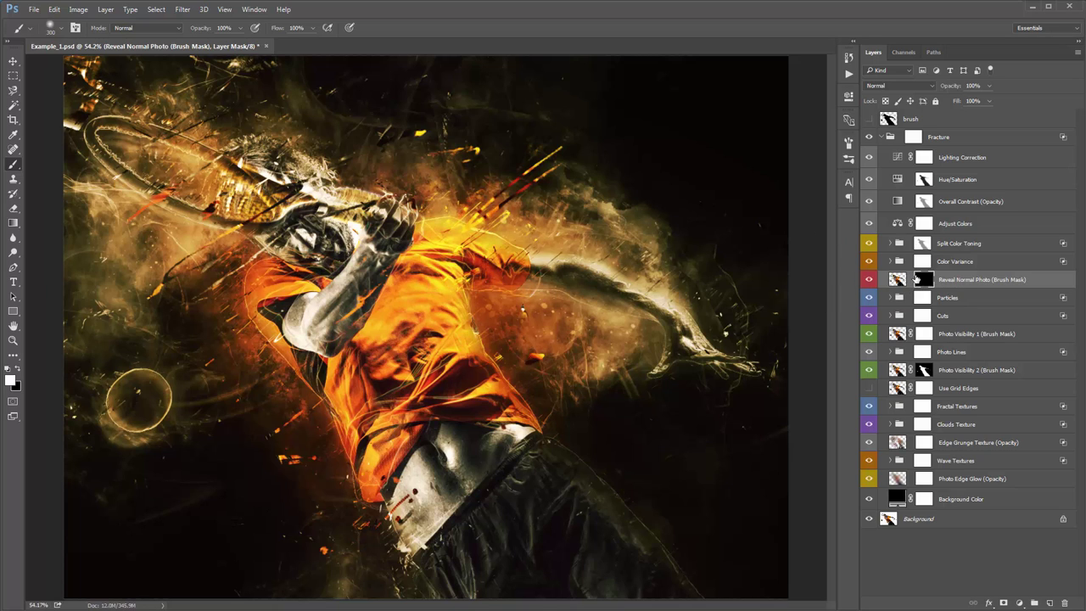
pyautogui.doubleClick(926, 281)
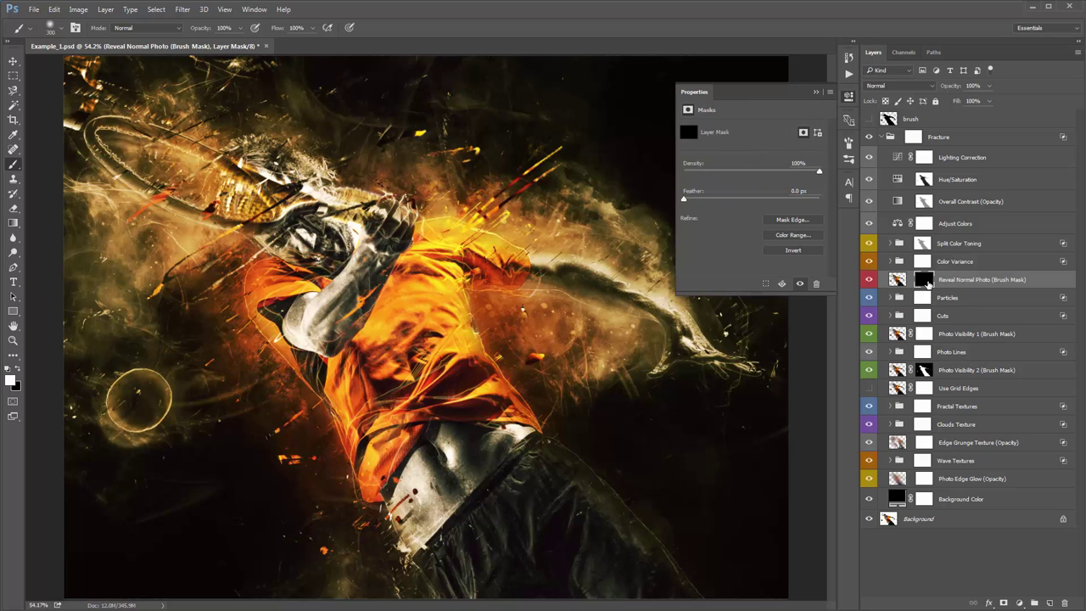
pyautogui.click(816, 92)
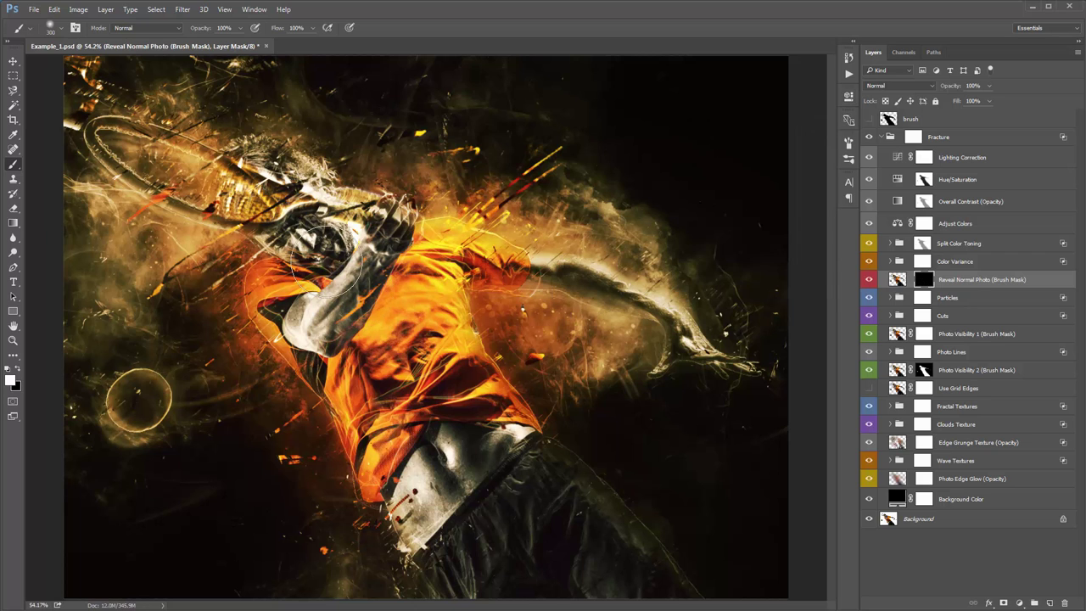
pyautogui.moveTo(352, 274)
pyautogui.mouseDown()
pyautogui.moveTo(300, 224)
pyautogui.moveTo(284, 228)
pyautogui.moveTo(314, 246)
pyautogui.moveTo(294, 278)
pyautogui.moveTo(721, 349)
pyautogui.moveTo(696, 408)
pyautogui.moveTo(355, 447)
pyautogui.moveTo(486, 538)
pyautogui.moveTo(624, 553)
pyautogui.moveTo(562, 389)
pyautogui.moveTo(453, 338)
pyautogui.moveTo(481, 373)
pyautogui.moveTo(475, 399)
pyautogui.mouseUp()
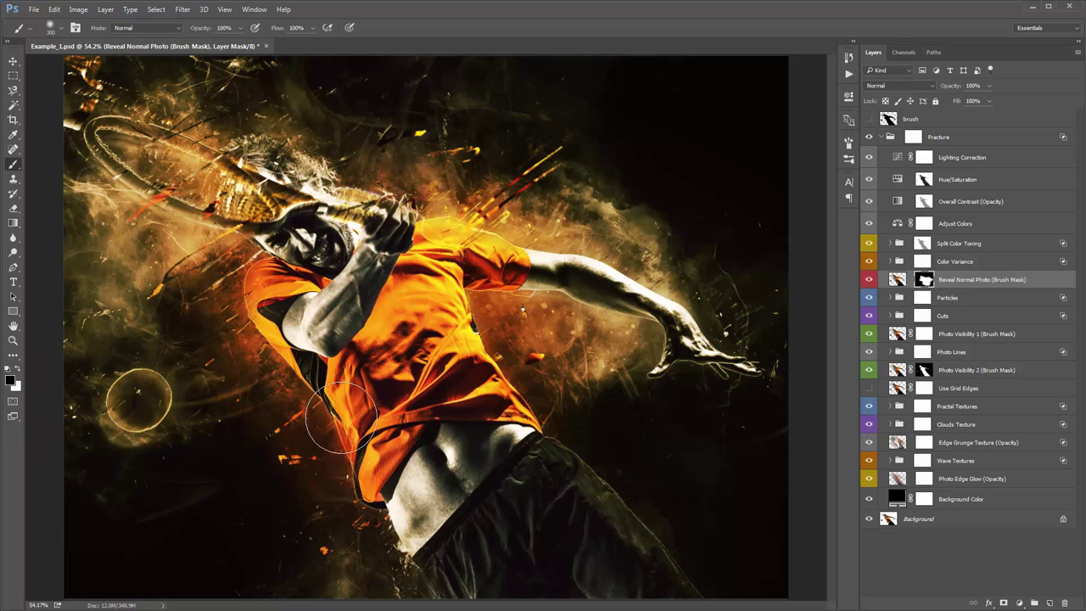
pyautogui.moveTo(416, 479)
pyautogui.mouseDown()
pyautogui.moveTo(581, 416)
pyautogui.moveTo(561, 367)
pyautogui.moveTo(341, 319)
pyautogui.moveTo(387, 286)
pyautogui.moveTo(470, 257)
pyautogui.moveTo(454, 239)
pyautogui.moveTo(287, 224)
pyautogui.moveTo(221, 182)
pyautogui.moveTo(187, 178)
pyautogui.moveTo(280, 263)
pyautogui.moveTo(299, 238)
pyautogui.moveTo(320, 241)
pyautogui.moveTo(338, 225)
pyautogui.mouseUp()
pyautogui.press('x')
pyautogui.press('v')
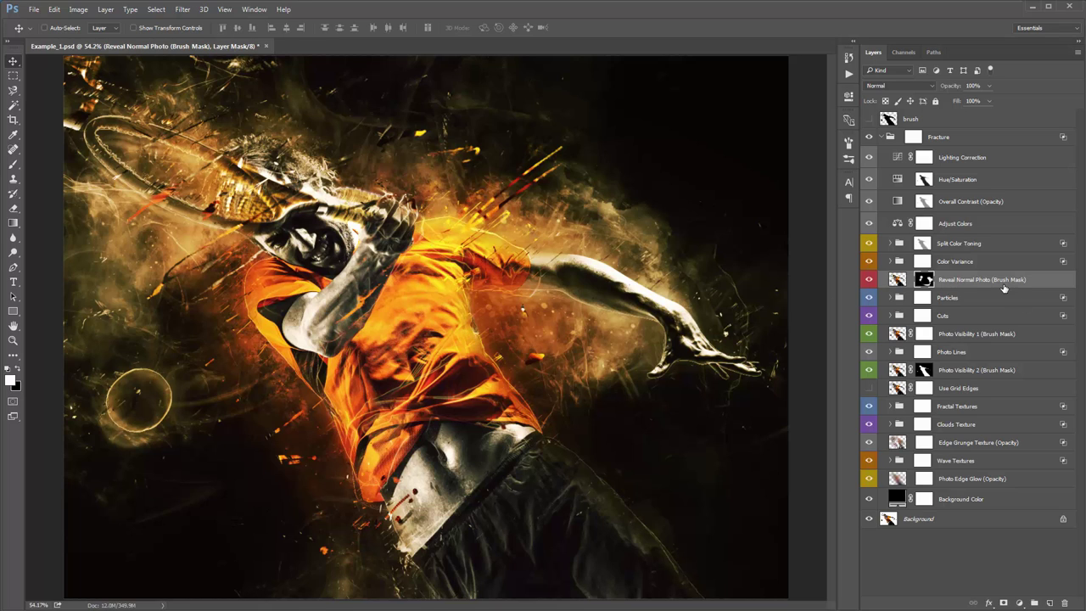
# Step: Compare the image with the Particles group hidden and shown
pyautogui.click(971, 298)
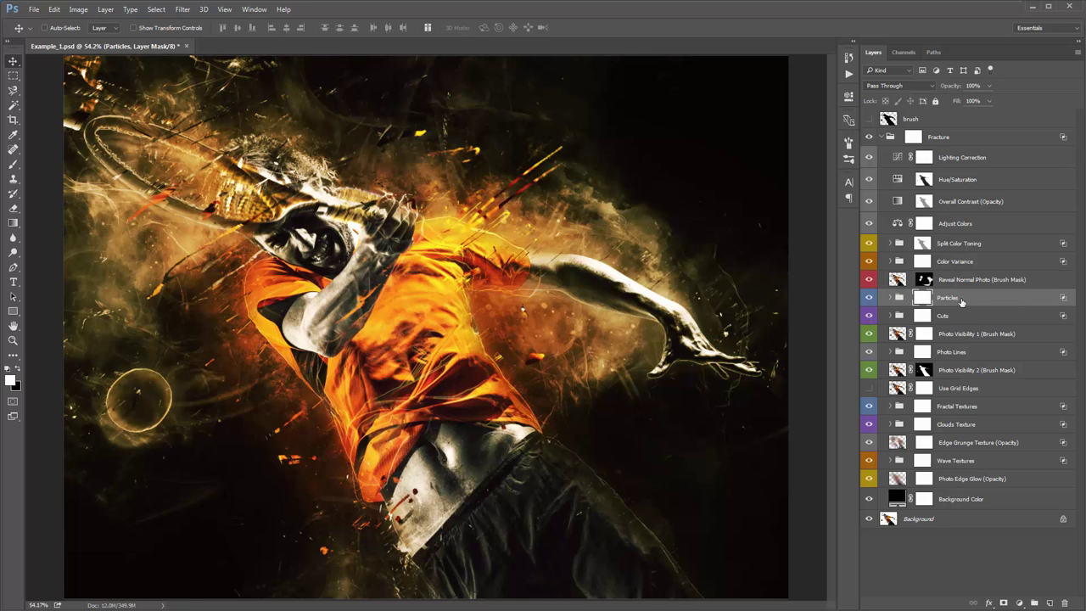
pyautogui.click(871, 300)
pyautogui.click(871, 300)
pyautogui.click(871, 300)
pyautogui.click(871, 300)
pyautogui.click(871, 300)
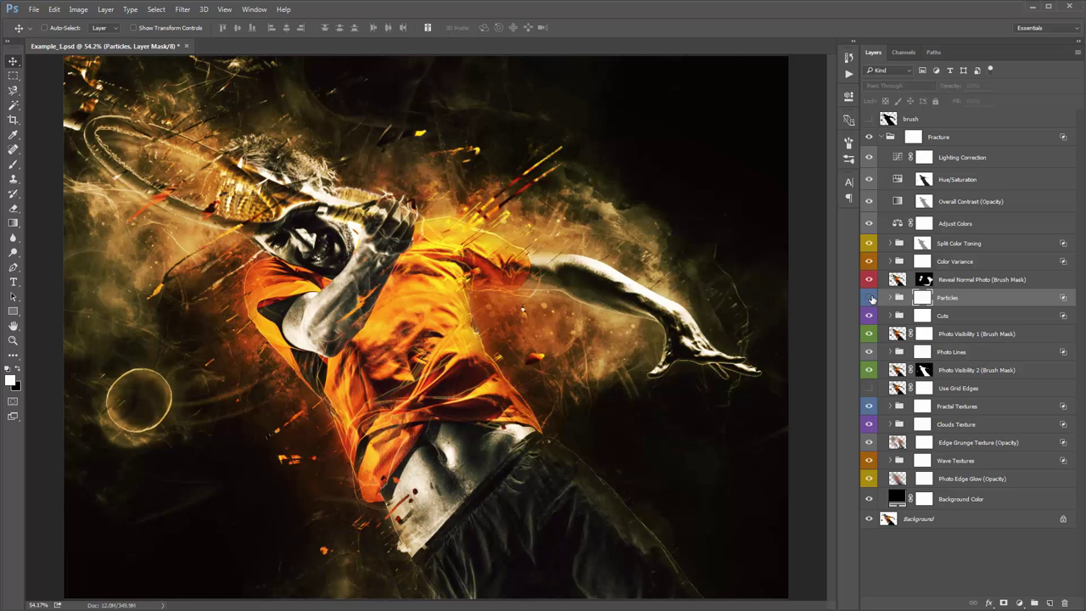
pyautogui.click(871, 299)
# Step: Expand the Particles group and compare the image with Large Blurred Particles hidden and shown
pyautogui.click(891, 298)
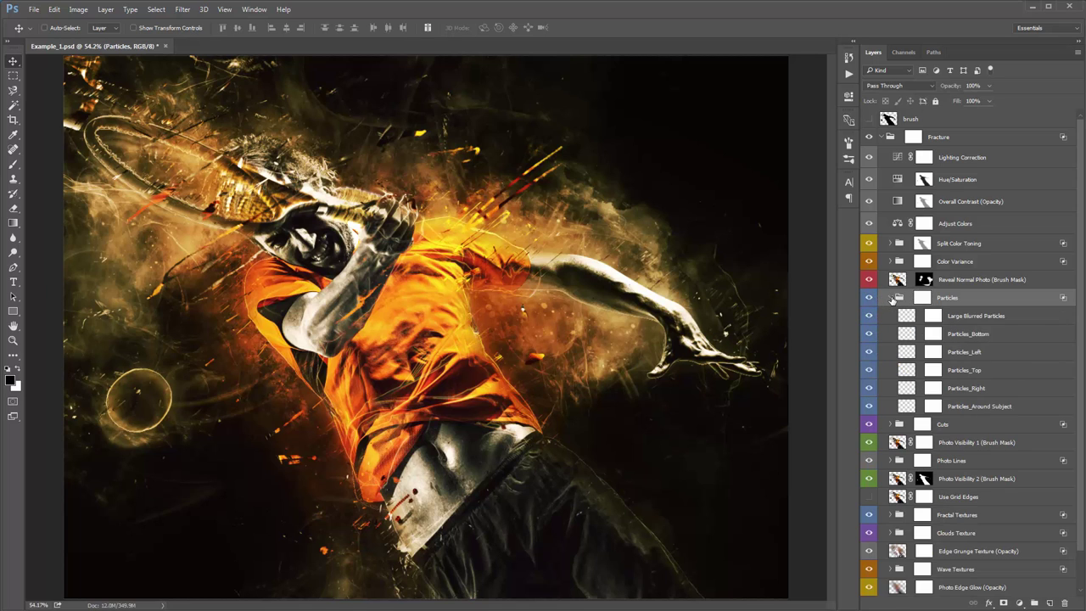
pyautogui.click(979, 321)
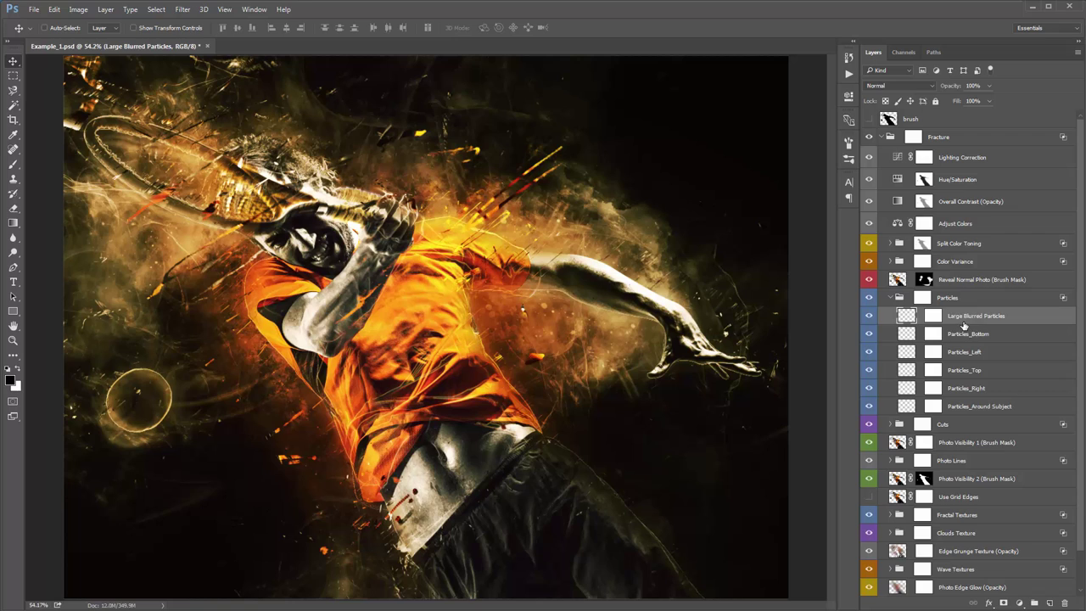
pyautogui.click(869, 316)
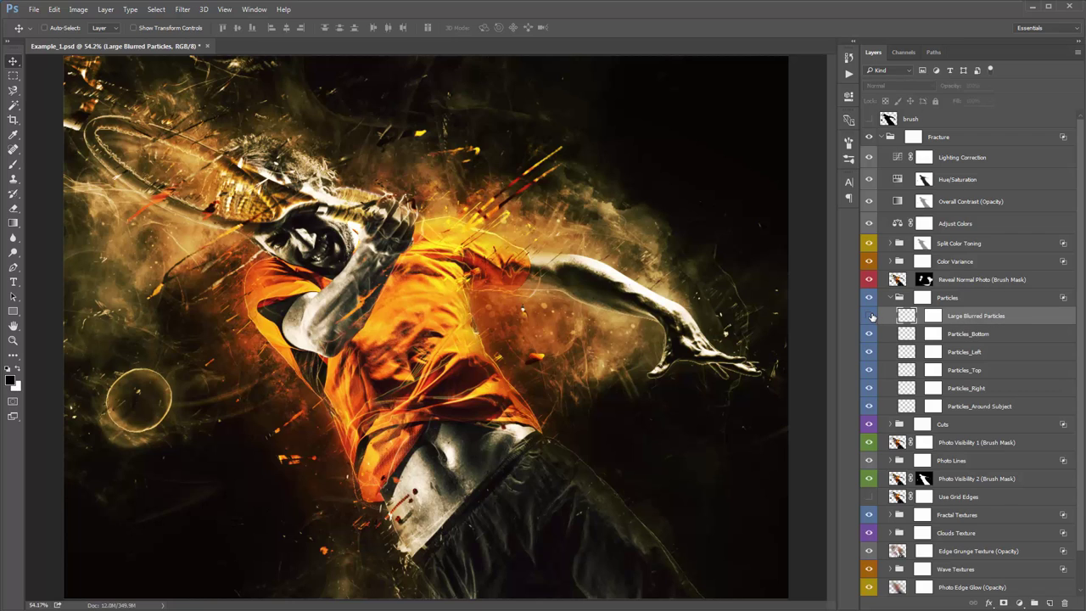
pyautogui.click(869, 316)
pyautogui.click(870, 315)
pyautogui.click(869, 315)
pyautogui.click(870, 316)
pyautogui.click(870, 316)
pyautogui.click(870, 315)
pyautogui.click(869, 315)
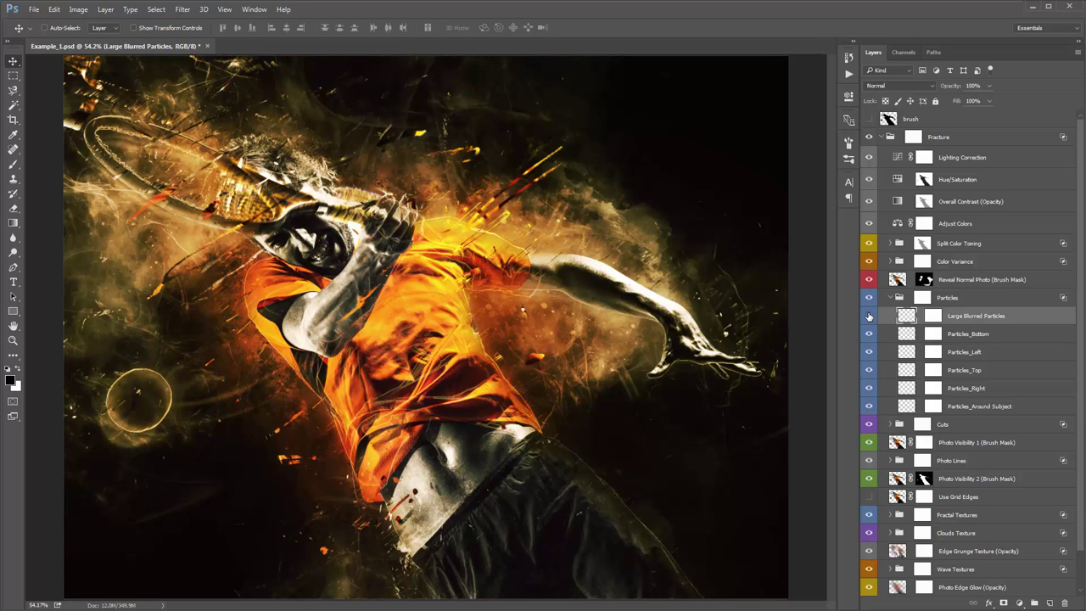
# Step: Go through the directional particle layers Particles_Bottom, Particles_Left, Particles_Top and Particles_Right
pyautogui.click(990, 340)
pyautogui.keyDown('shift'); pyautogui.click(990, 351); pyautogui.keyUp('shift')
pyautogui.keyDown('shift'); pyautogui.click(993, 370); pyautogui.keyUp('shift')
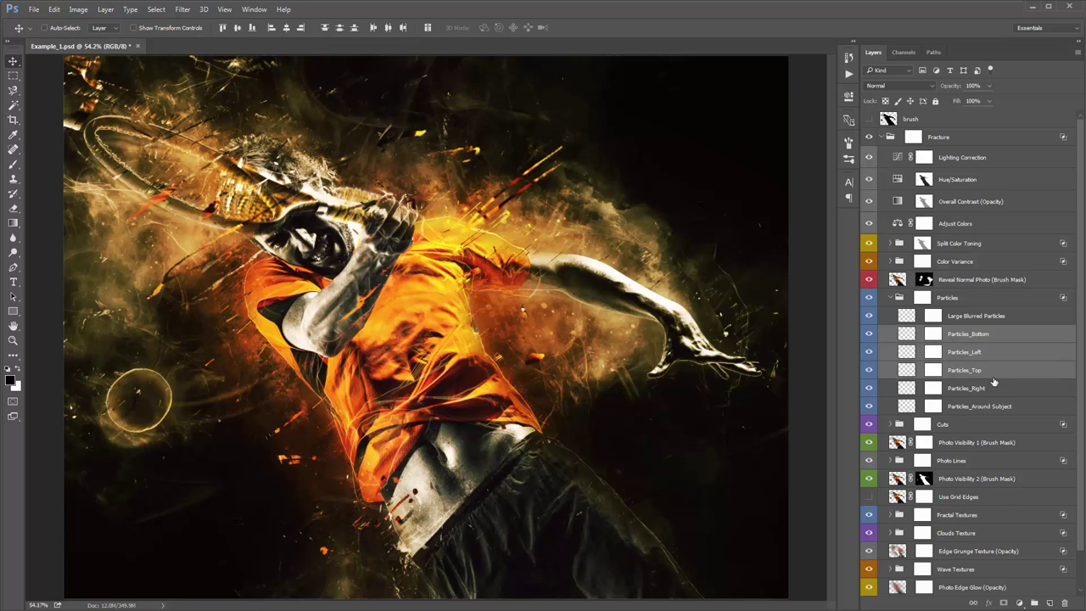
pyautogui.keyDown('shift'); pyautogui.click(993, 388); pyautogui.keyUp('shift')
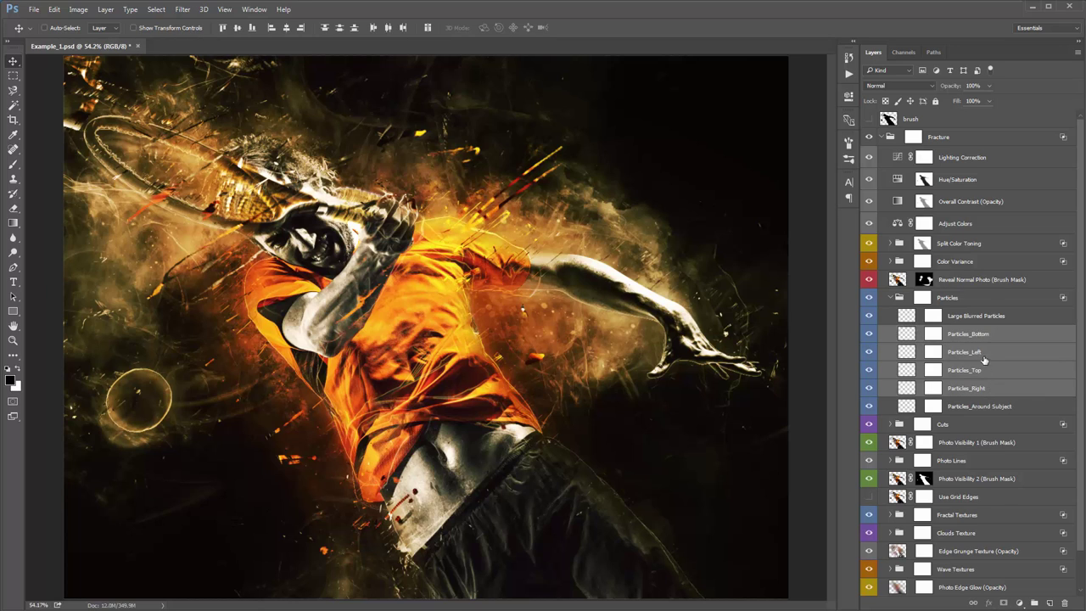
pyautogui.click(1004, 337)
pyautogui.click(998, 353)
pyautogui.click(999, 370)
pyautogui.click(1002, 389)
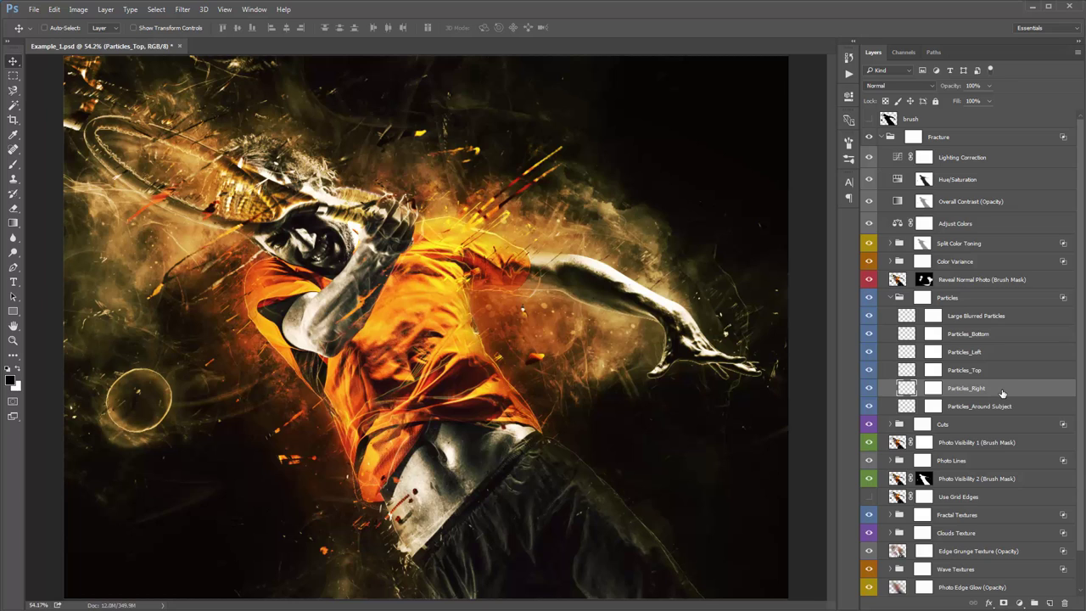
# Step: Compare the image with Particles_Around Subject hidden and shown, and collapse the Particles group
pyautogui.click(975, 406)
pyautogui.click(867, 407)
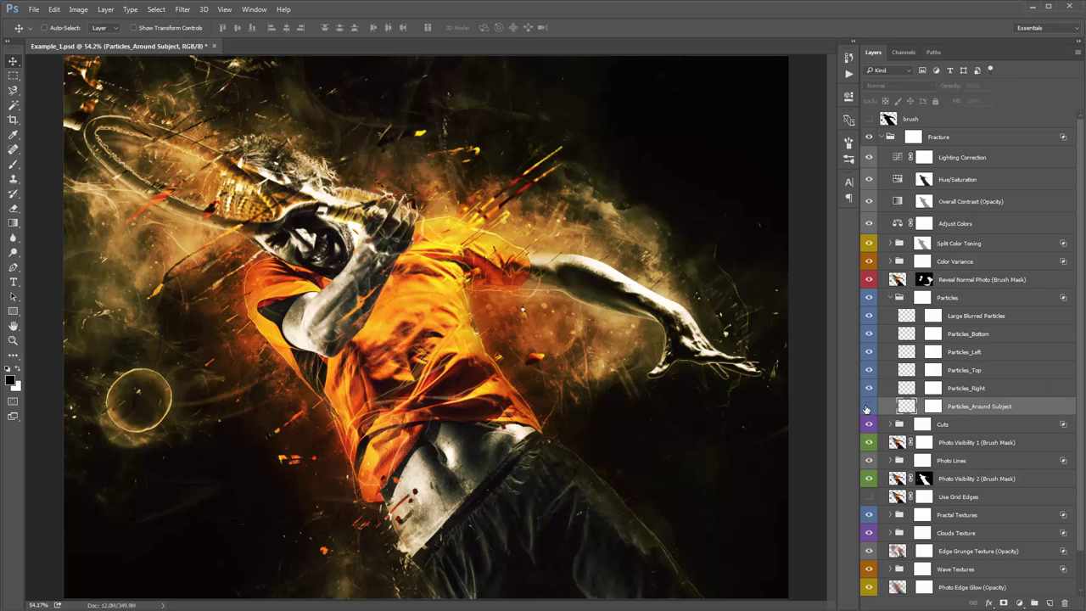
pyautogui.click(867, 407)
pyautogui.click(867, 407)
pyautogui.click(868, 407)
pyautogui.click(888, 298)
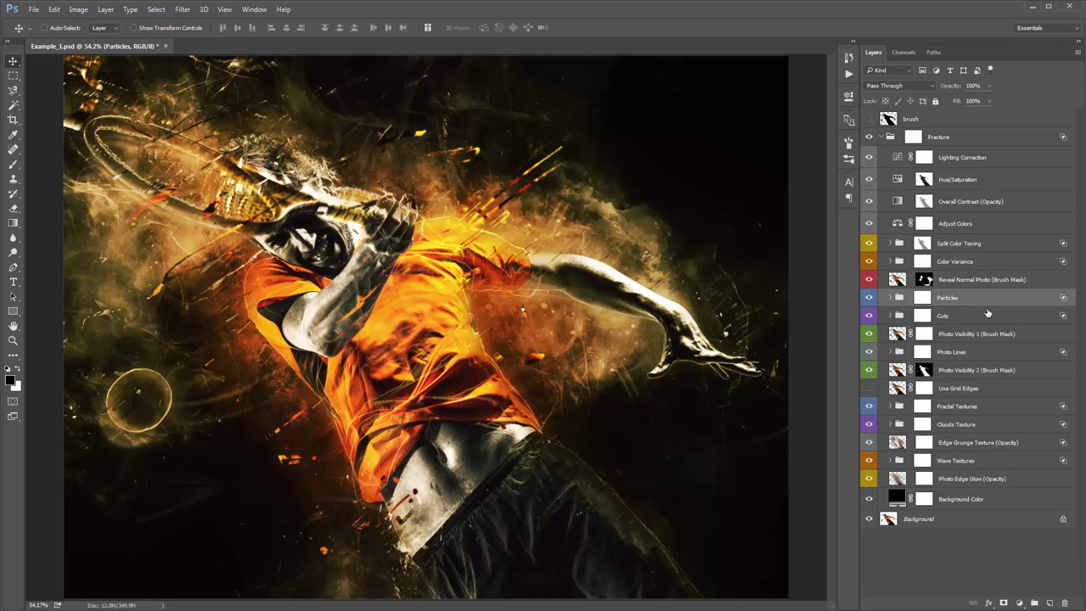
# Step: Duplicate the Particles group to intensify the particles, and compare the image with and without the copy
pyautogui.hotkey('ctrl', 'j')
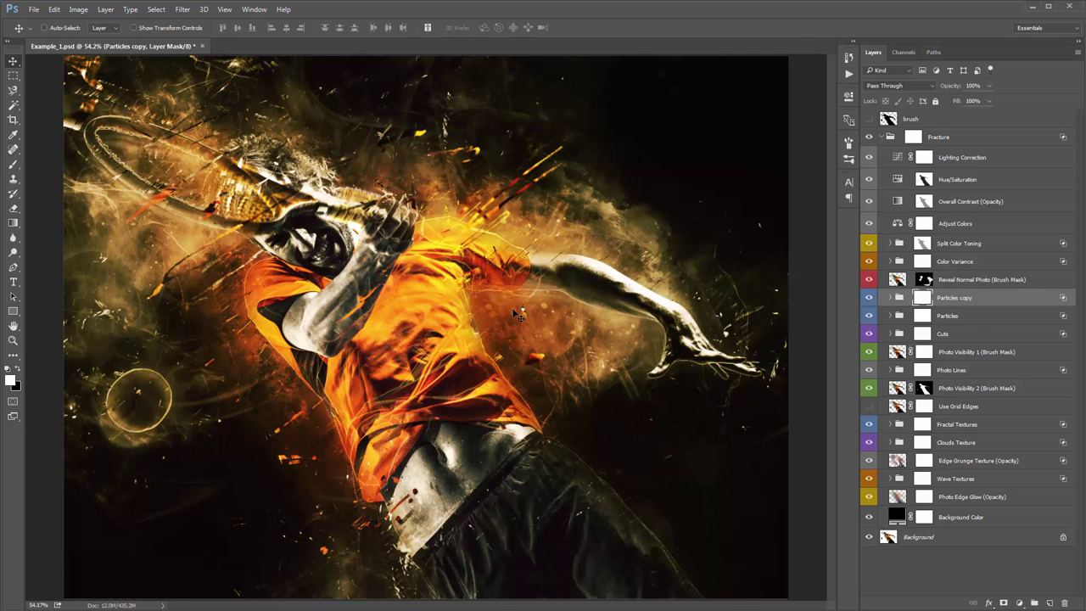
pyautogui.hotkey('ctrl', 'z')
pyautogui.hotkey('ctrl', 'z')
pyautogui.hotkey('ctrl', 'z')
pyautogui.hotkey('ctrl', 'z')
pyautogui.hotkey('ctrl', 'z')
pyautogui.hotkey('ctrl', 'z')
# Step: Merge the Particles copy group into a single layer
pyautogui.click(968, 316)
pyautogui.click(967, 302)
pyautogui.hotkey('ctrl', 'e')
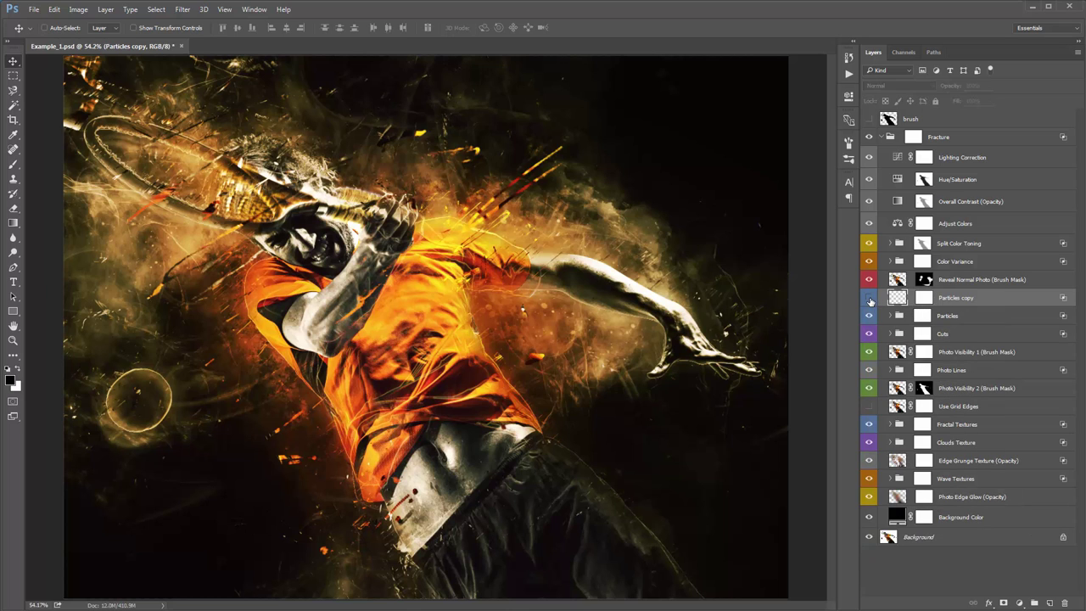
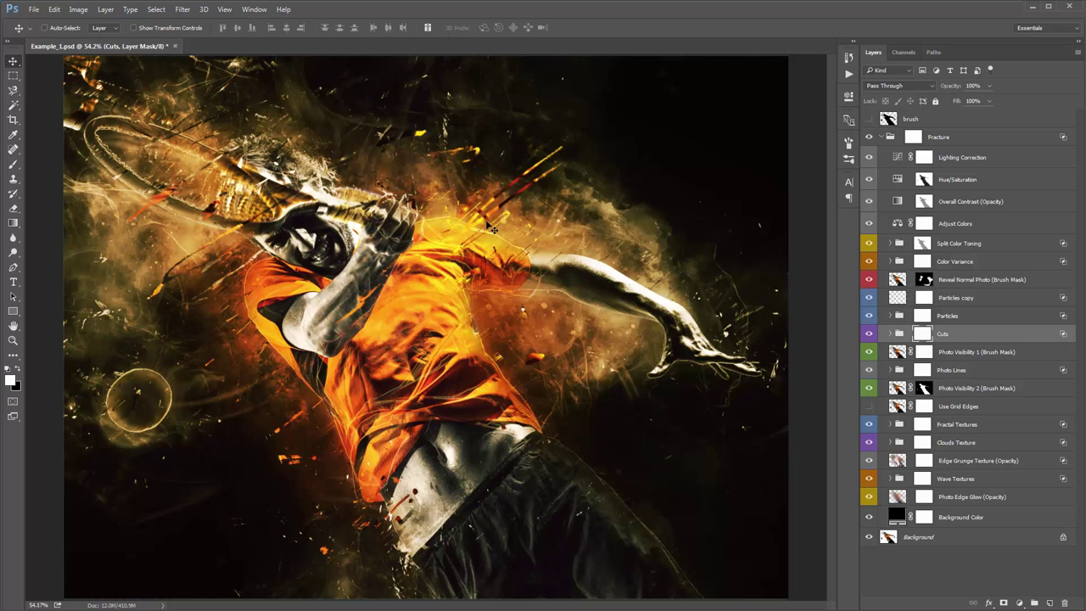
# Step: Expand the Cuts group and compare the image with the Small Cuts layer hidden and shown
pyautogui.click(890, 334)
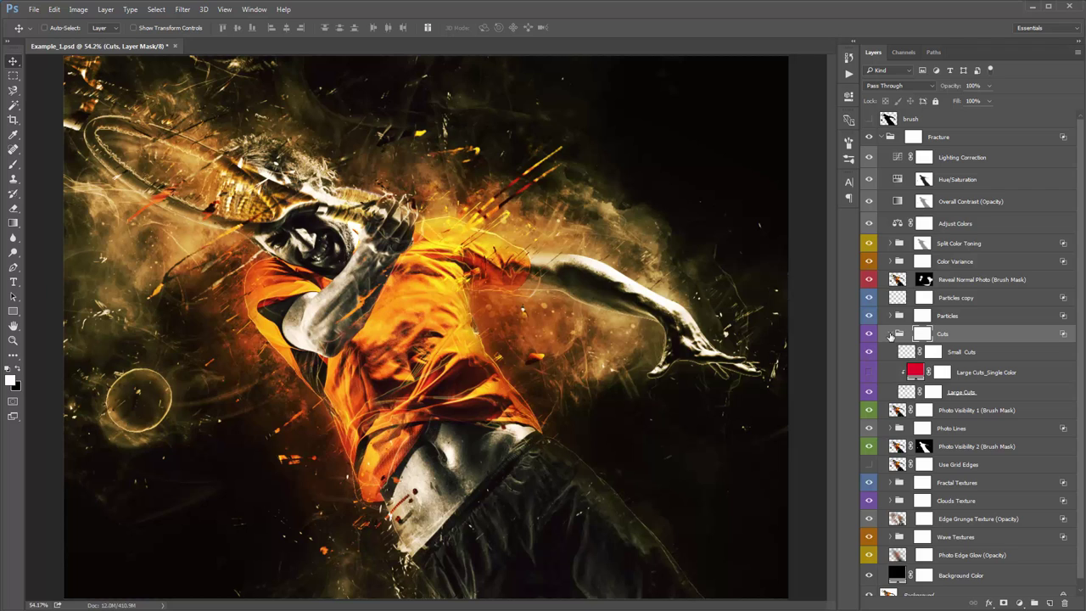
pyautogui.click(949, 356)
pyautogui.click(972, 393)
pyautogui.click(973, 360)
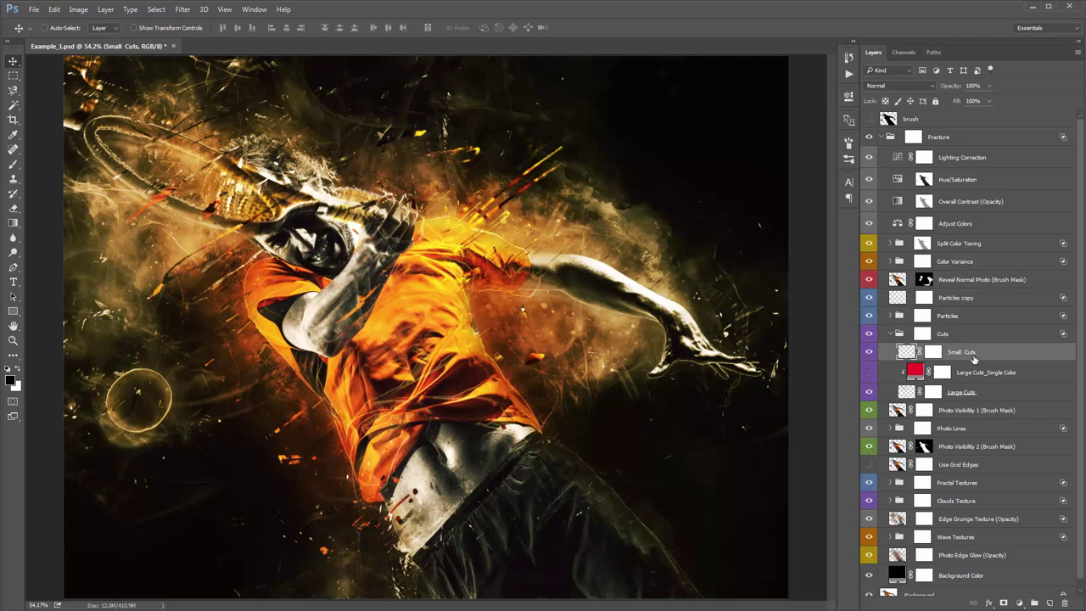
pyautogui.click(868, 353)
pyautogui.click(867, 353)
pyautogui.click(868, 353)
pyautogui.click(868, 353)
pyautogui.click(868, 352)
pyautogui.click(869, 352)
pyautogui.click(869, 352)
pyautogui.click(869, 352)
# Step: Compare the image with the Large Cuts layer hidden and shown, and identify the Large Cuts_Single Color layer clipped to it
pyautogui.click(996, 372)
pyautogui.click(979, 393)
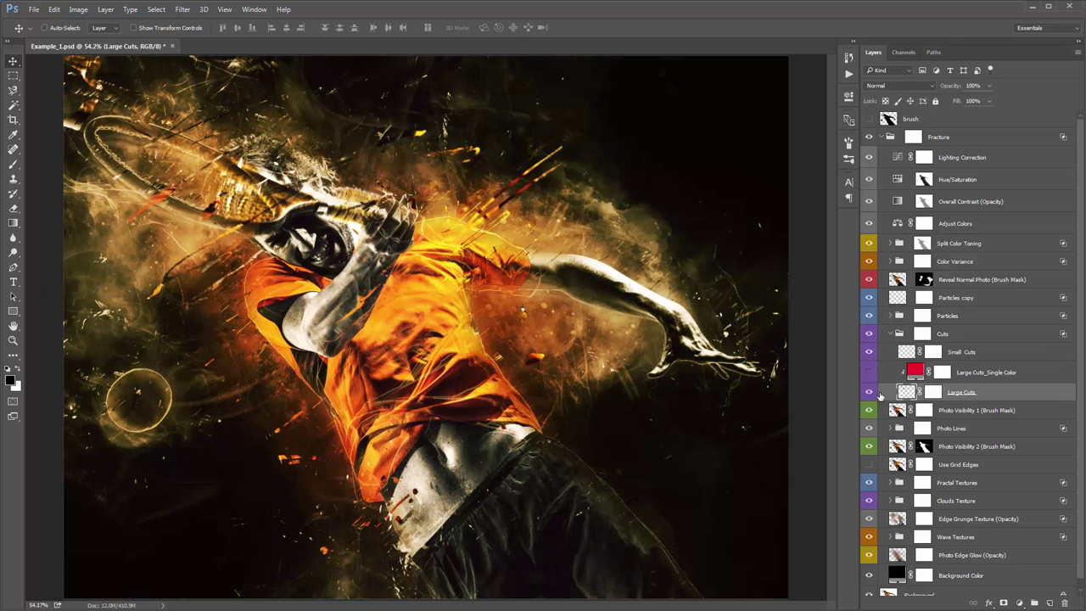
pyautogui.click(869, 393)
pyautogui.click(869, 392)
pyautogui.click(868, 393)
pyautogui.click(869, 393)
pyautogui.click(980, 375)
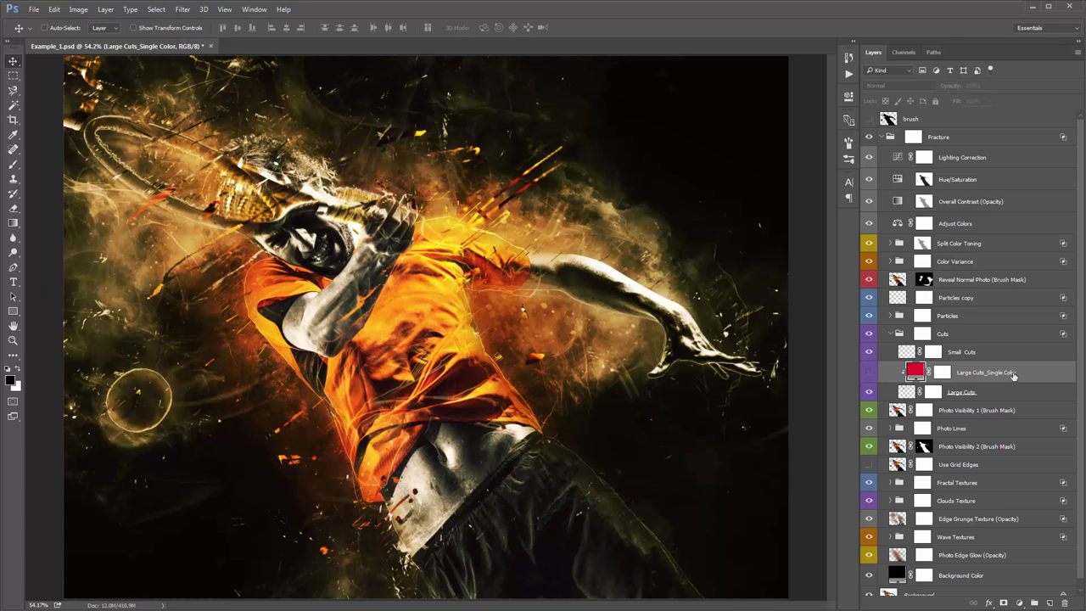
pyautogui.click(976, 392)
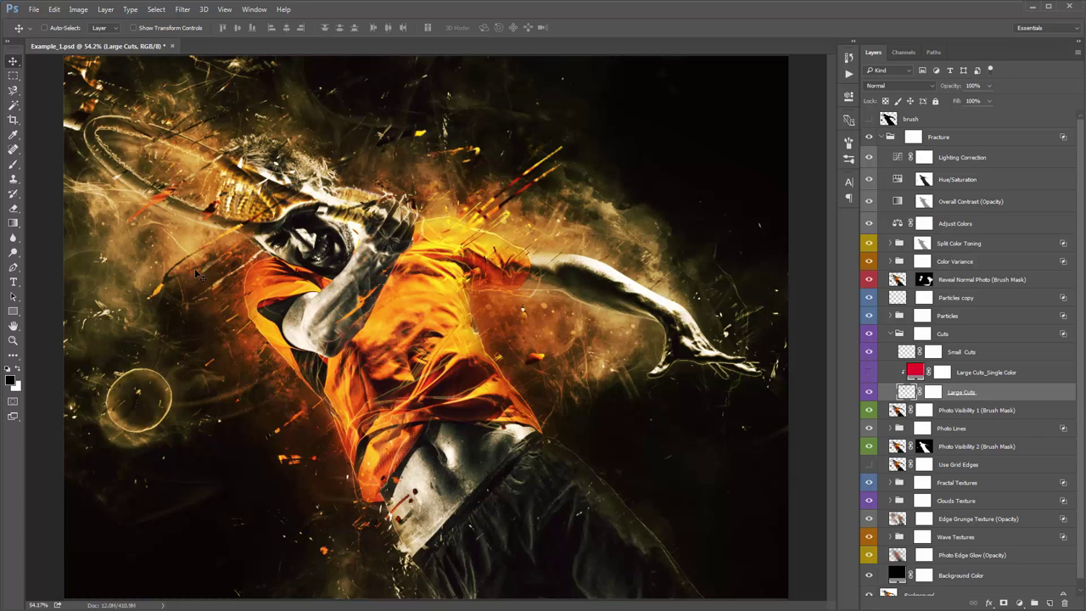
# Step: Show the Large Cuts_Single Color layer, set its fill to orange ff9917 sampled from the shirt, and hide the layer again
pyautogui.click(869, 373)
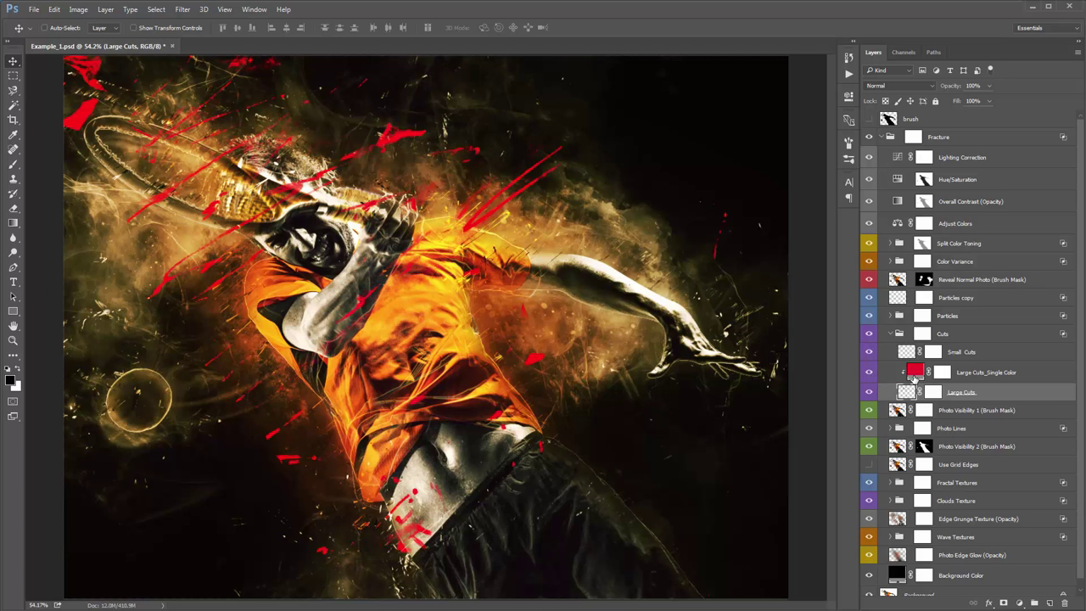
pyautogui.click(916, 372)
pyautogui.doubleClick(916, 373)
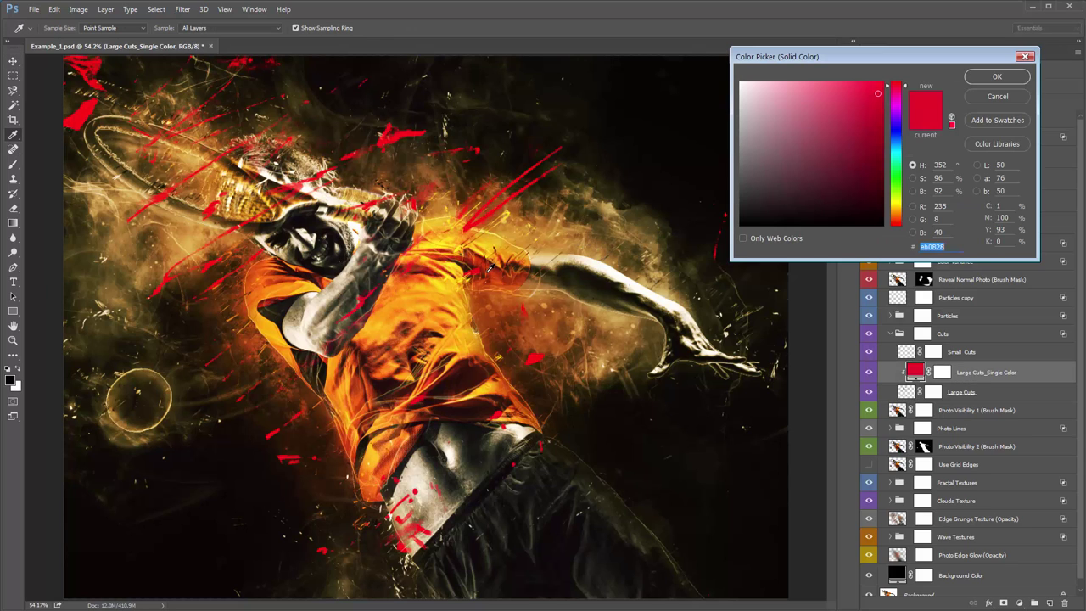
pyautogui.click(442, 281)
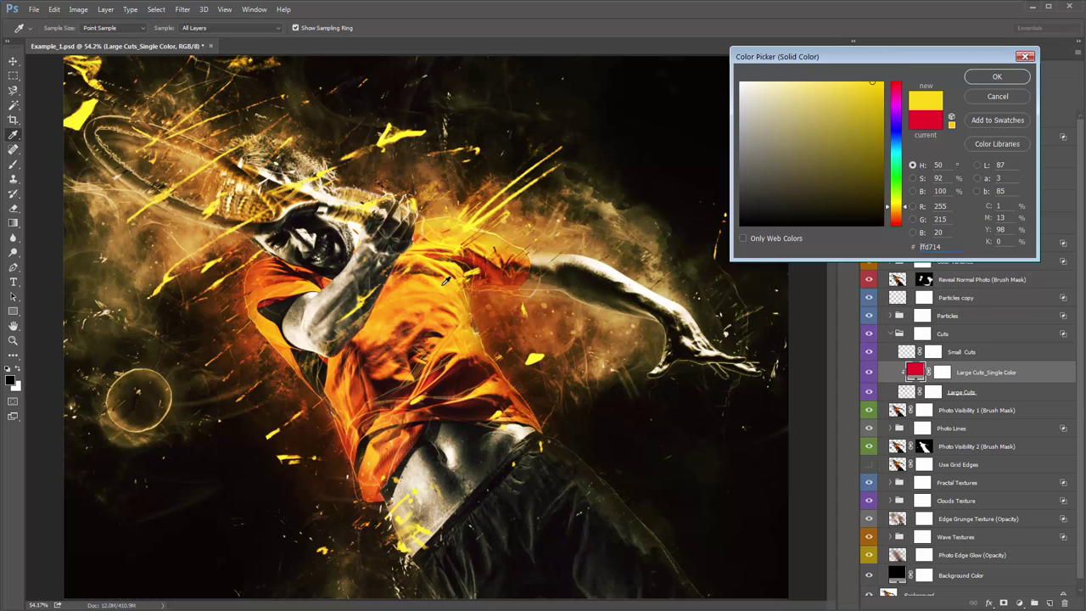
pyautogui.click(419, 283)
pyautogui.click(419, 281)
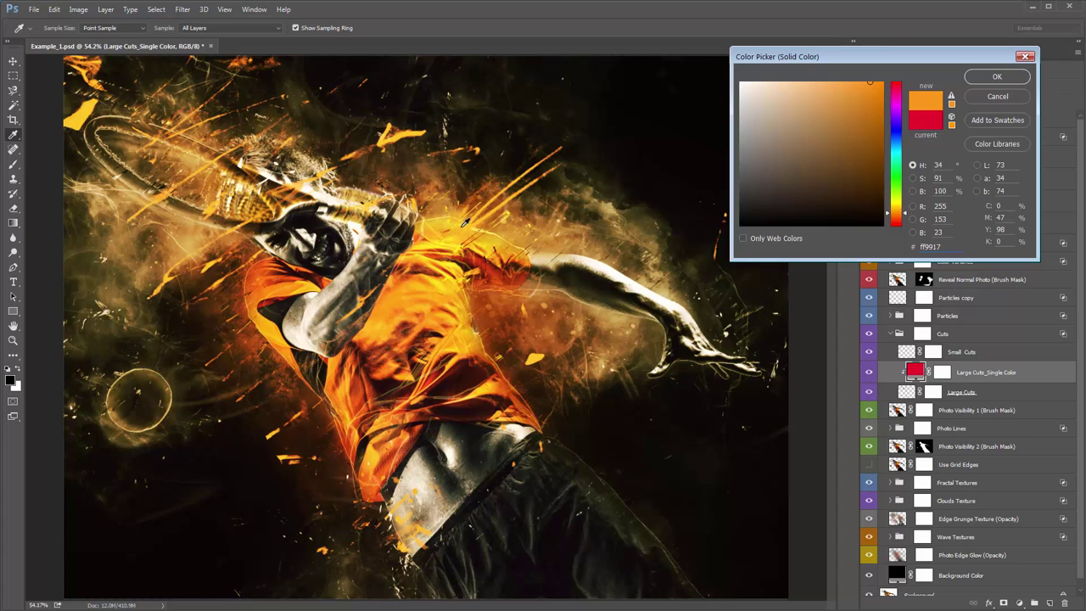
pyautogui.click(997, 77)
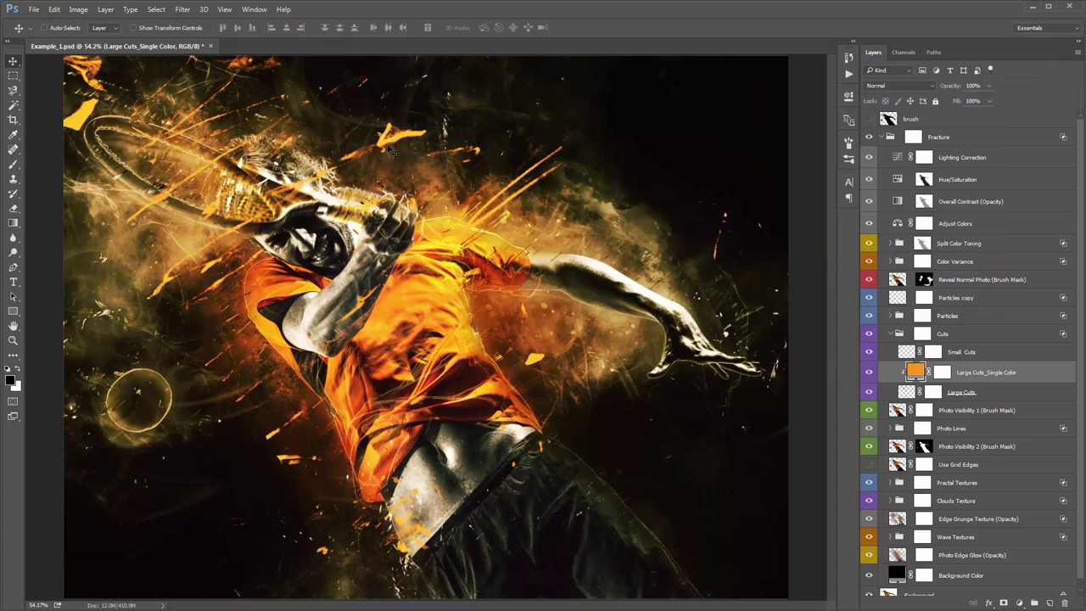
pyautogui.click(874, 372)
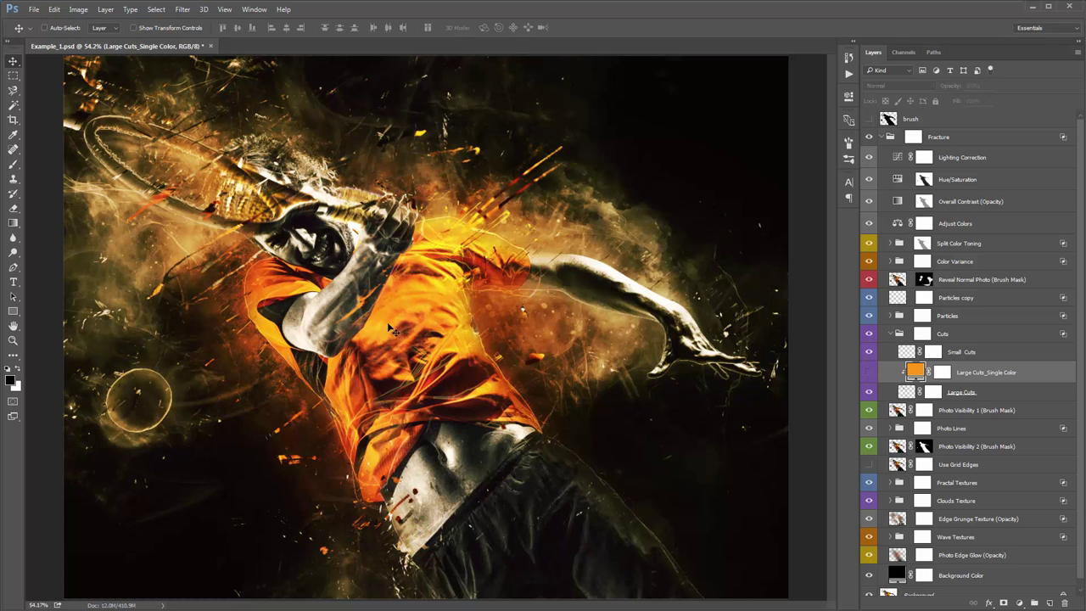
# Step: Try rotating the Large Cuts layer about 35 degrees counterclockwise with Free Transform
pyautogui.click(885, 337)
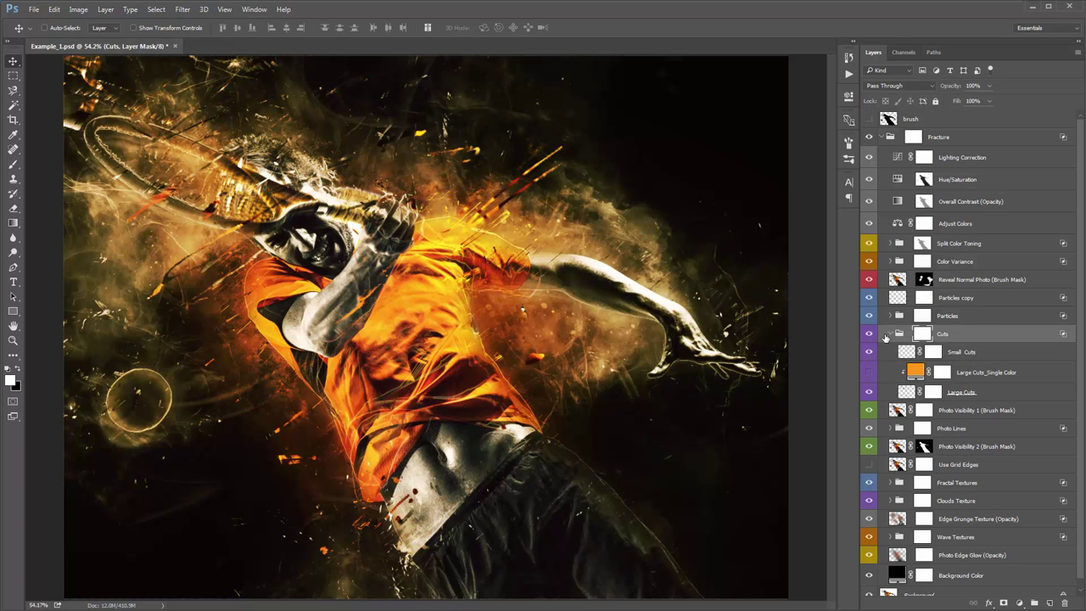
pyautogui.click(994, 395)
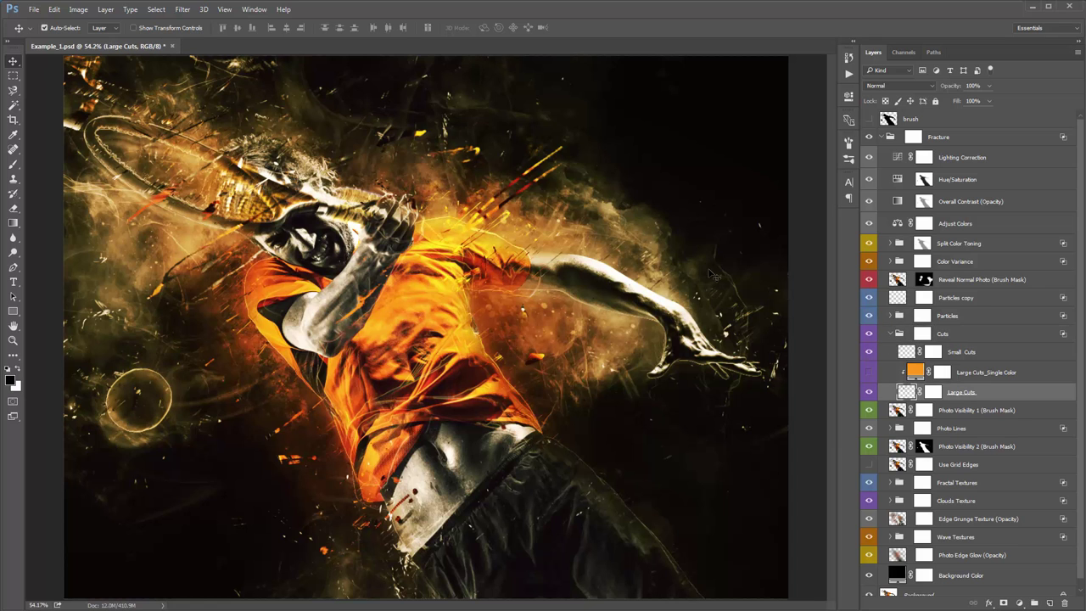
pyautogui.hotkey('ctrl', '-')
pyautogui.hotkey('ctrl', 't')
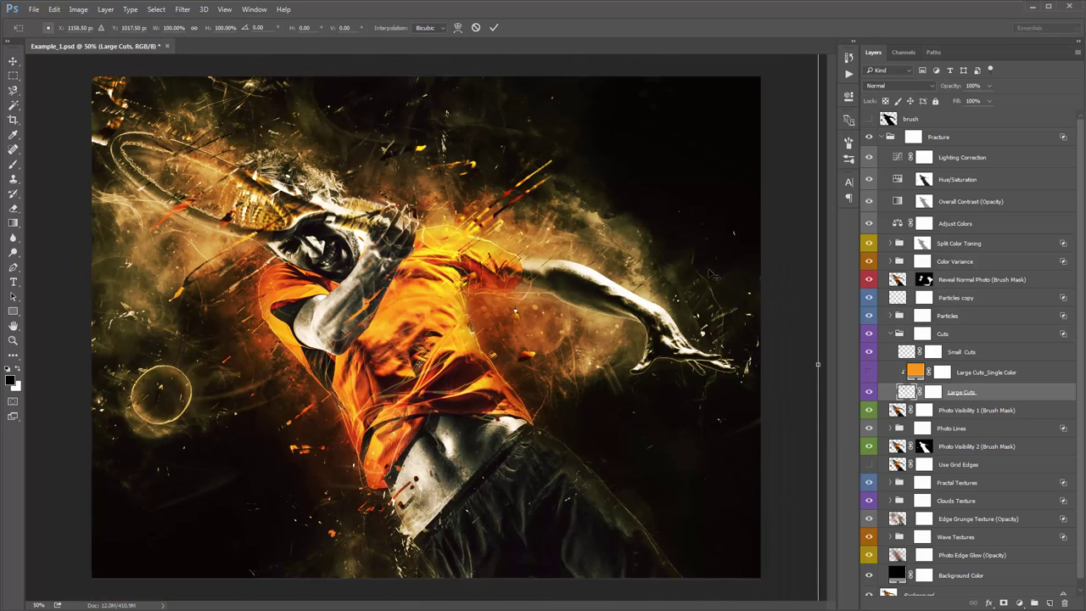
pyautogui.hotkey('ctrl', '-')
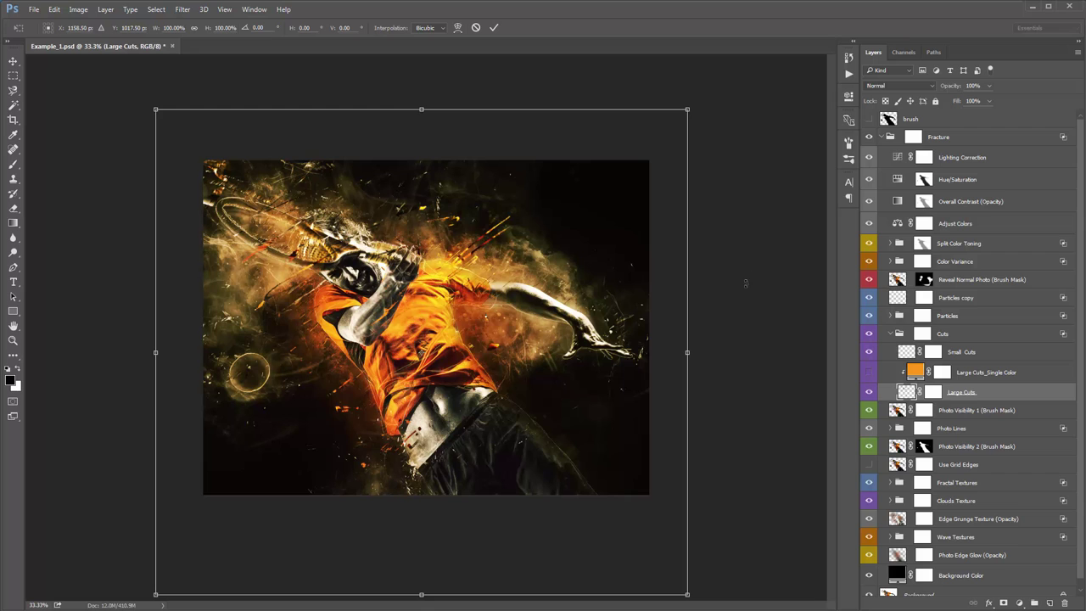
pyautogui.moveTo(722, 268); pyautogui.dragTo(628, 210)
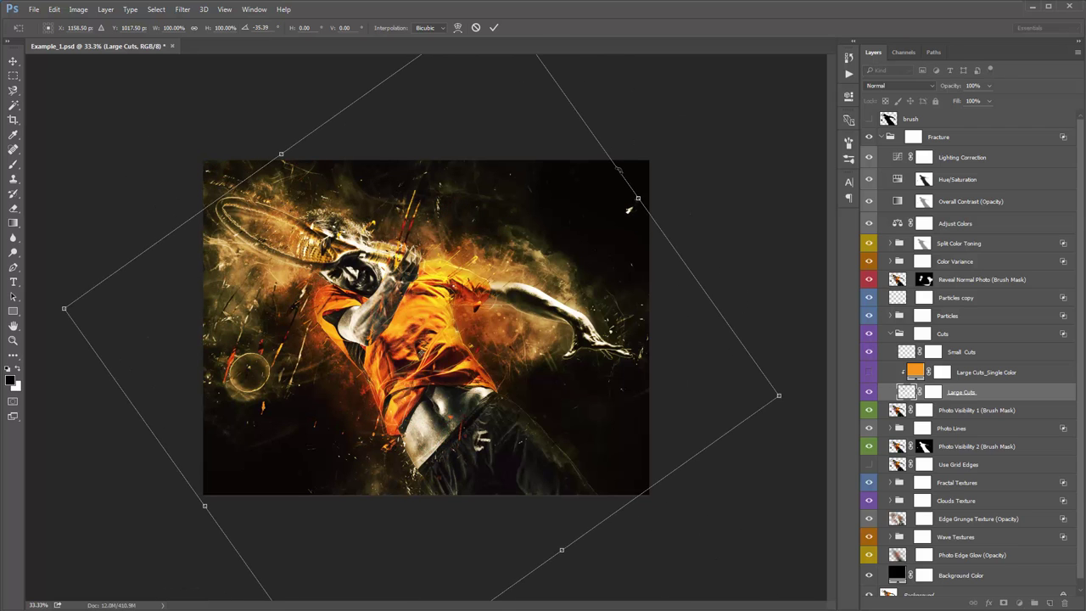
pyautogui.press('Return')
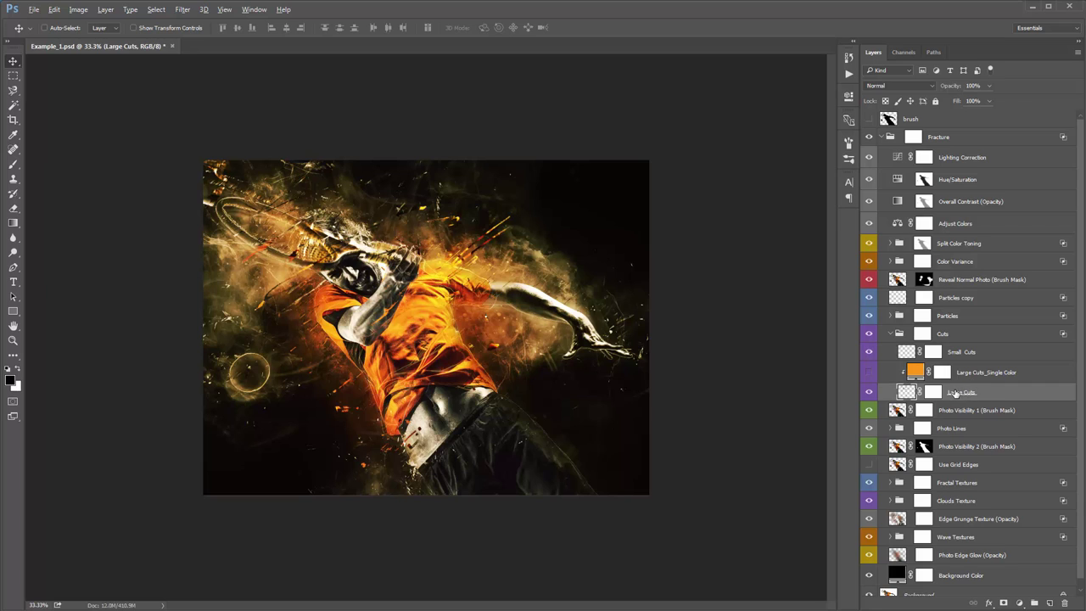
# Step: Duplicate the Large Cuts layer beneath the original and shift the copy's cuts up and to the right across the image
pyautogui.moveTo(959, 393); pyautogui.dragTo(961, 409)
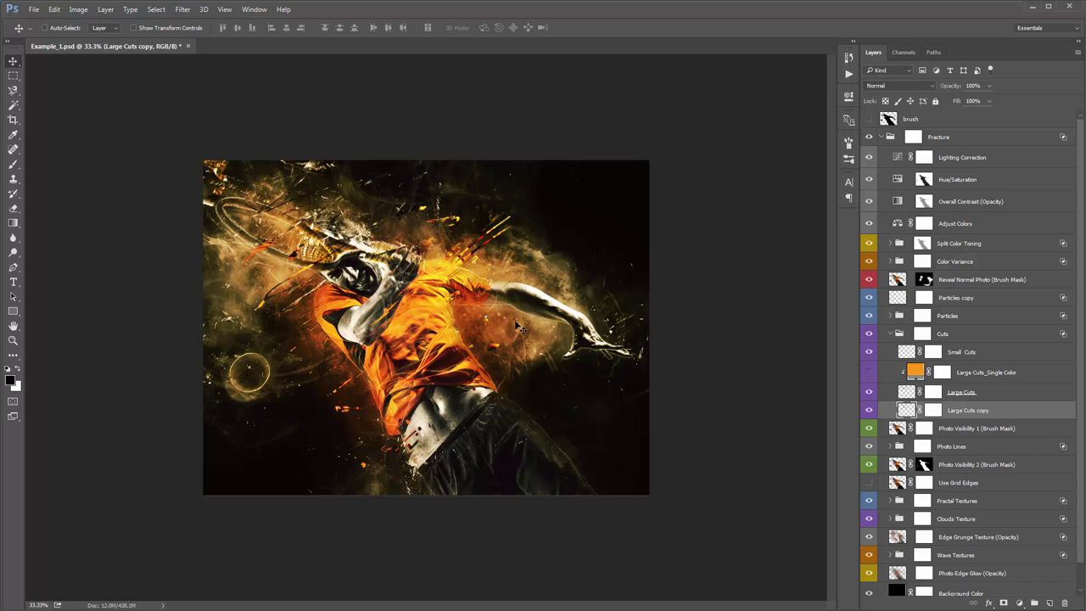
pyautogui.moveTo(520, 328)
pyautogui.mouseDown()
pyautogui.moveTo(550, 297)
pyautogui.moveTo(632, 286)
pyautogui.moveTo(650, 295)
pyautogui.moveTo(652, 316)
pyautogui.moveTo(577, 251)
pyautogui.moveTo(587, 268)
pyautogui.moveTo(610, 253)
pyautogui.moveTo(608, 231)
pyautogui.mouseUp()
pyautogui.keyDown('ctrl'); pyautogui.click(500, 297); pyautogui.keyUp('ctrl')
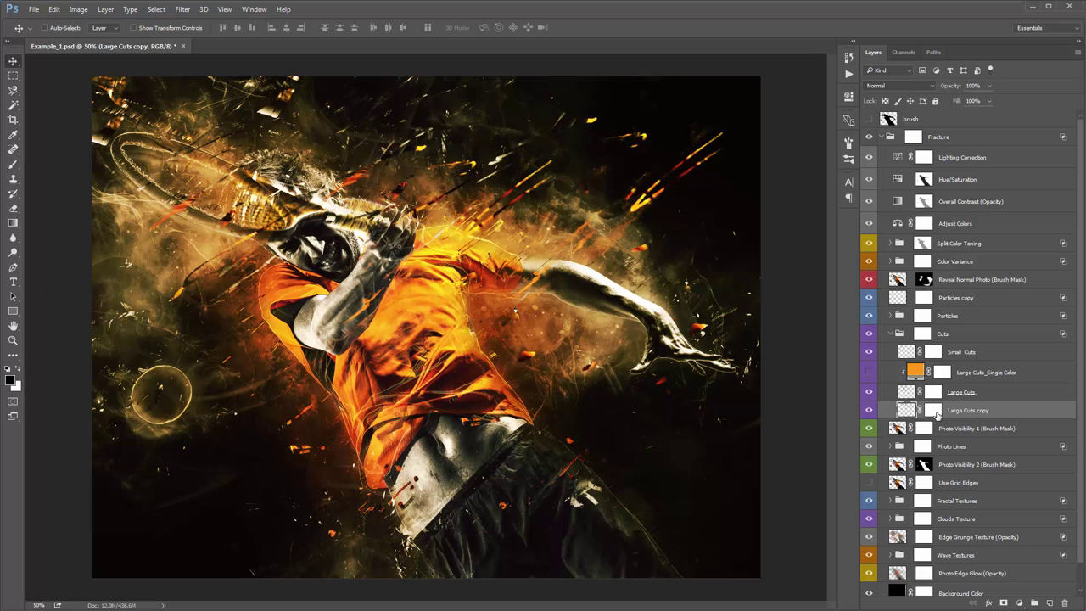
# Step: Invert the Large Cuts copy layer's mask to black and paint white on it to reveal cuts above the player's head and shoulder
pyautogui.click(933, 410)
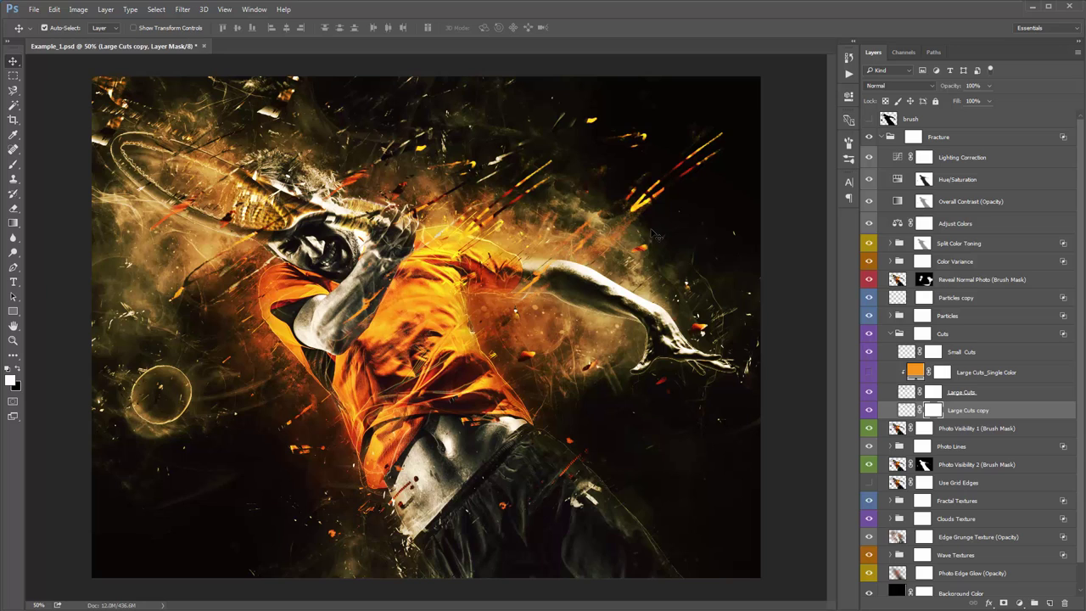
pyautogui.hotkey('ctrl', 'i')
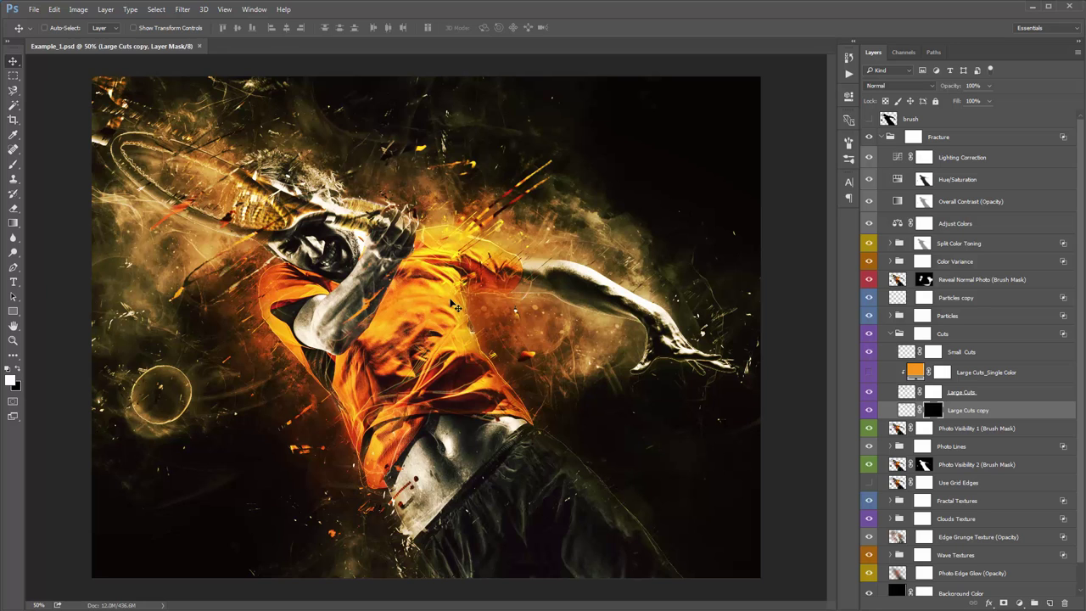
pyautogui.press('b')
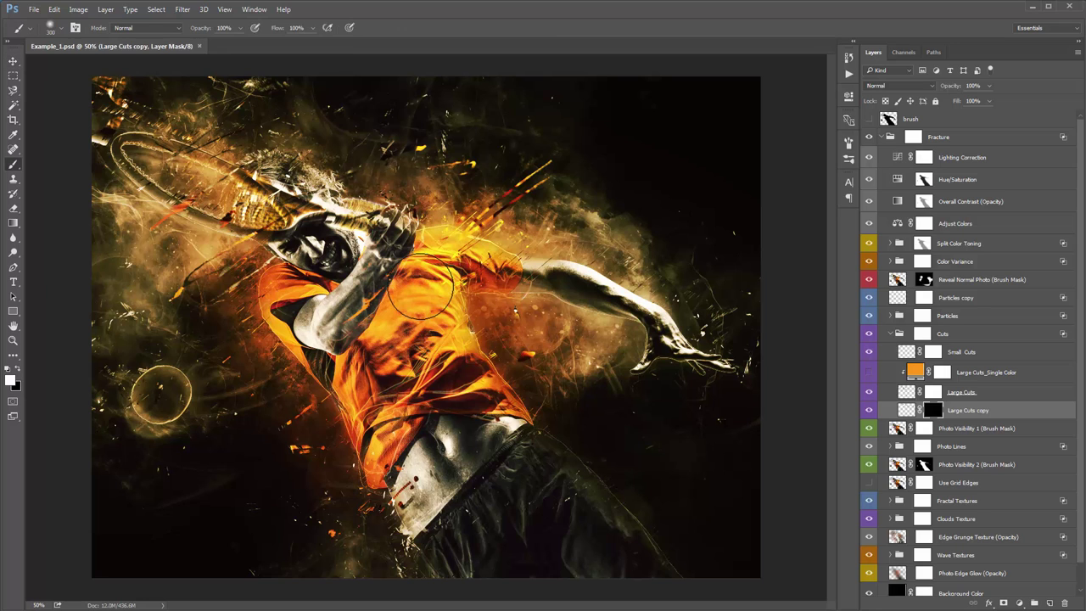
pyautogui.rightClick(258, 294)
pyautogui.press('Escape')
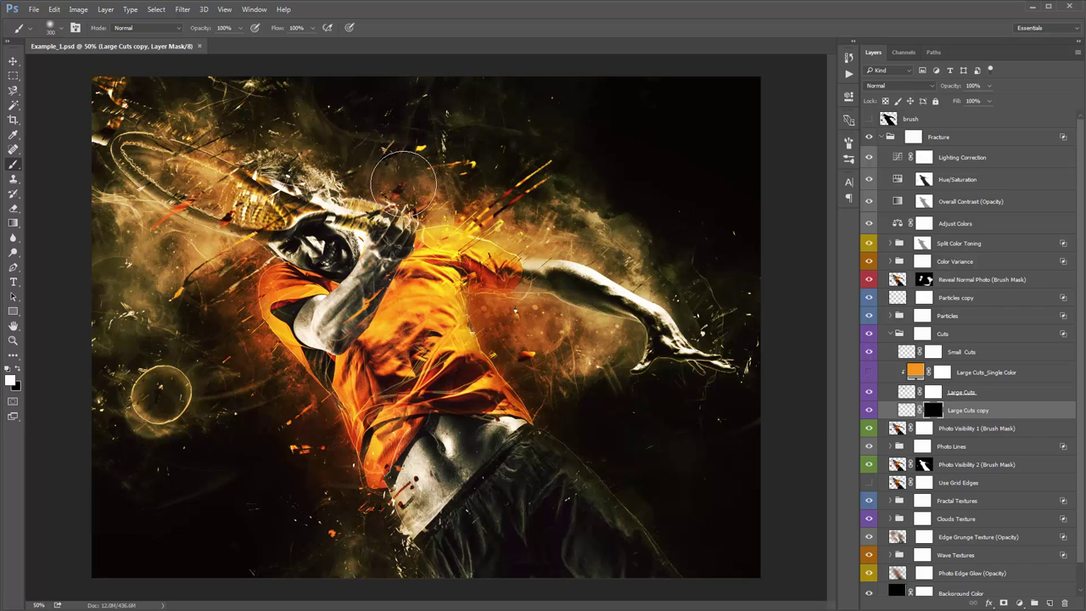
pyautogui.moveTo(403, 182)
pyautogui.mouseDown()
pyautogui.moveTo(447, 144)
pyautogui.moveTo(365, 195)
pyautogui.moveTo(388, 162)
pyautogui.moveTo(488, 111)
pyautogui.moveTo(370, 191)
pyautogui.moveTo(536, 109)
pyautogui.moveTo(405, 161)
pyautogui.mouseUp()
pyautogui.press('v')
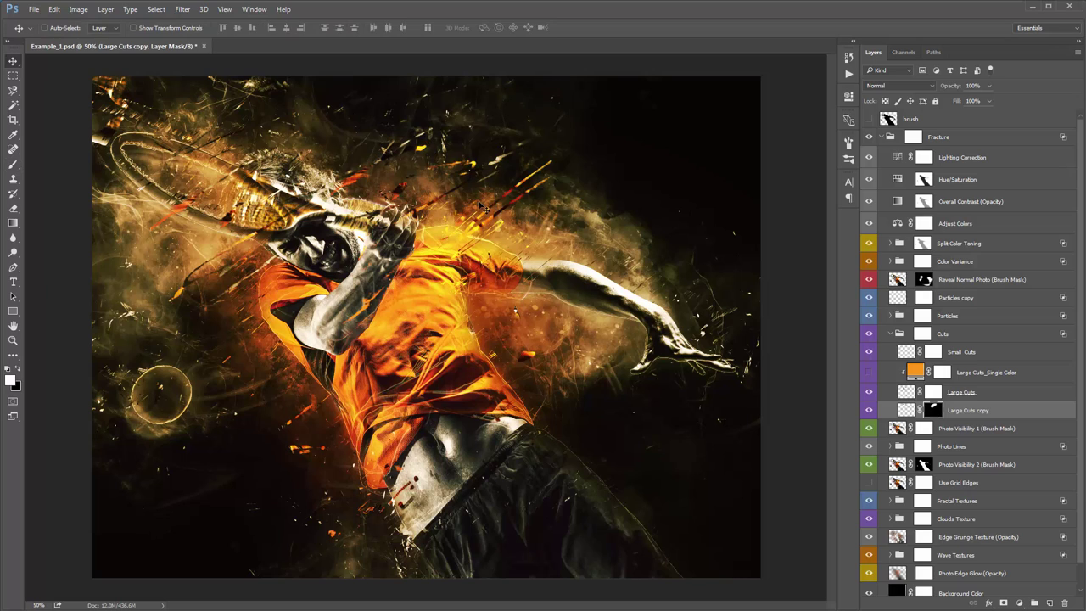
# Step: Compare the Large Cuts copy layer with its mask disabled and enabled, and target the layer's content instead of the mask
pyautogui.keyDown('shift'); pyautogui.click(938, 409); pyautogui.keyUp('shift')
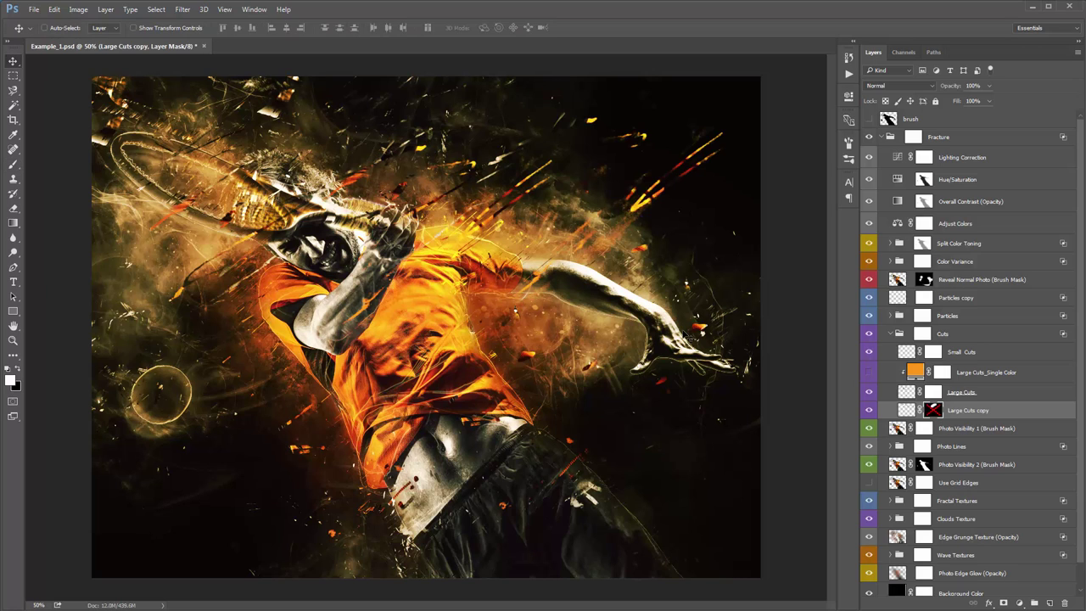
pyautogui.keyDown('shift'); pyautogui.click(931, 410); pyautogui.keyUp('shift')
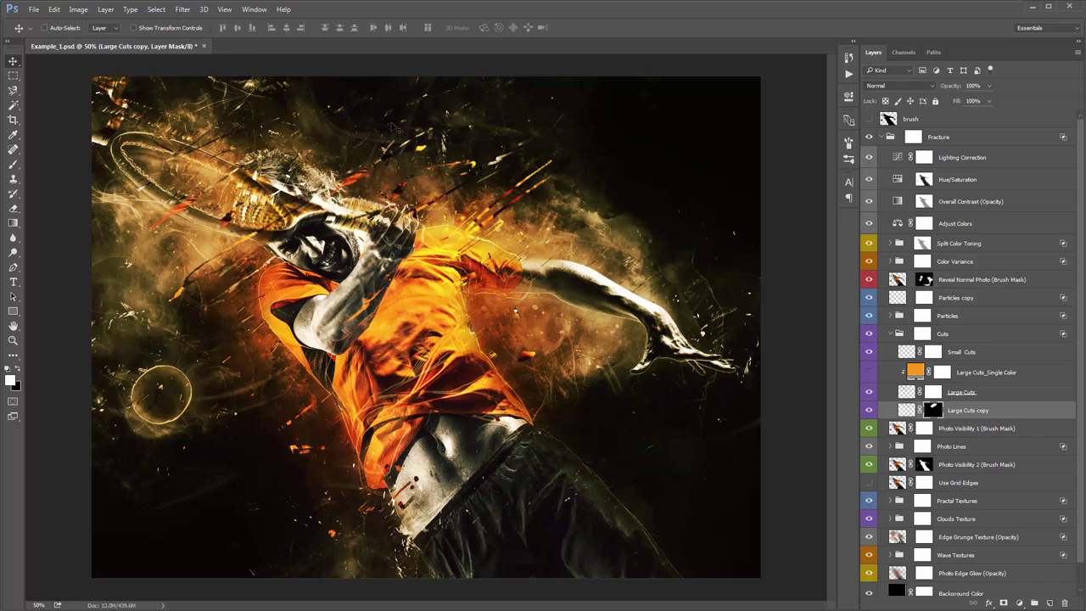
pyautogui.click(908, 410)
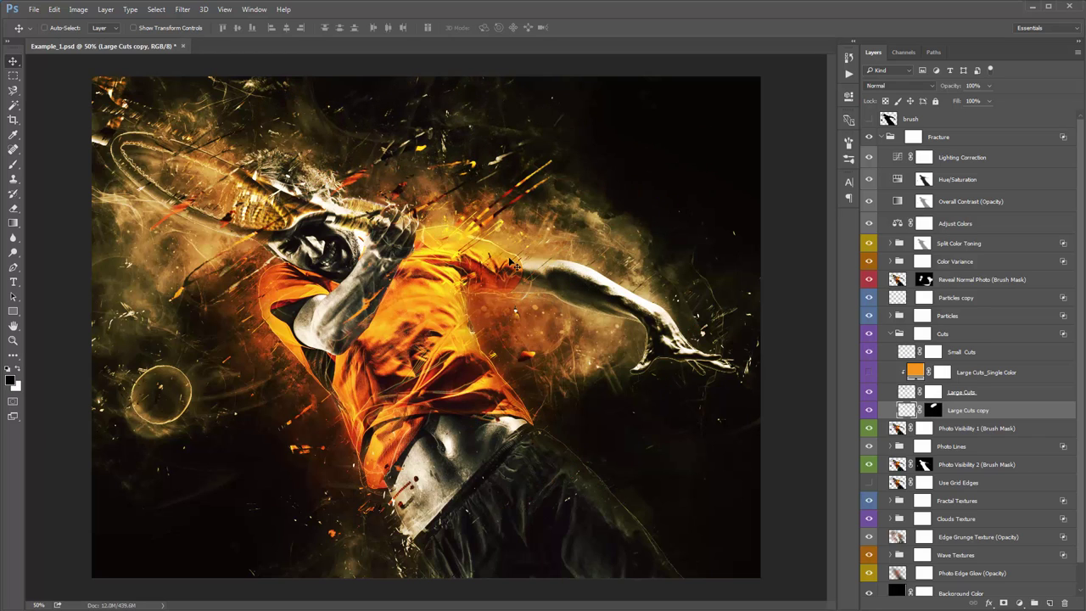
# Step: Duplicate the Large Cuts_Single Color layer and place the duplicate directly above the Large Cuts copy layer
pyautogui.click(974, 372)
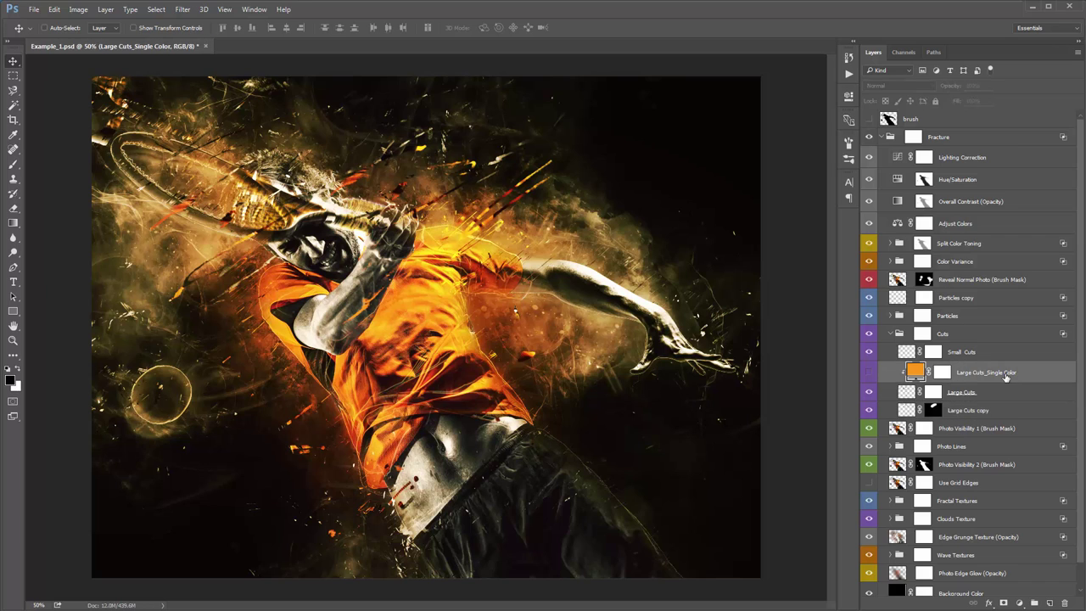
pyautogui.click(965, 412)
pyautogui.click(965, 372)
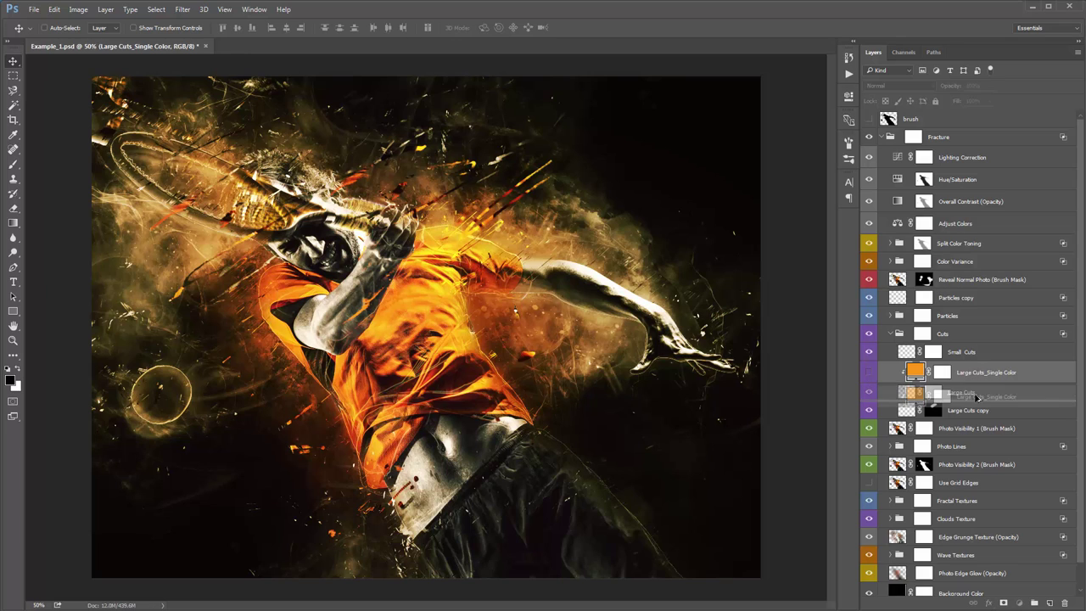
pyautogui.moveTo(976, 371); pyautogui.dragTo(978, 401)
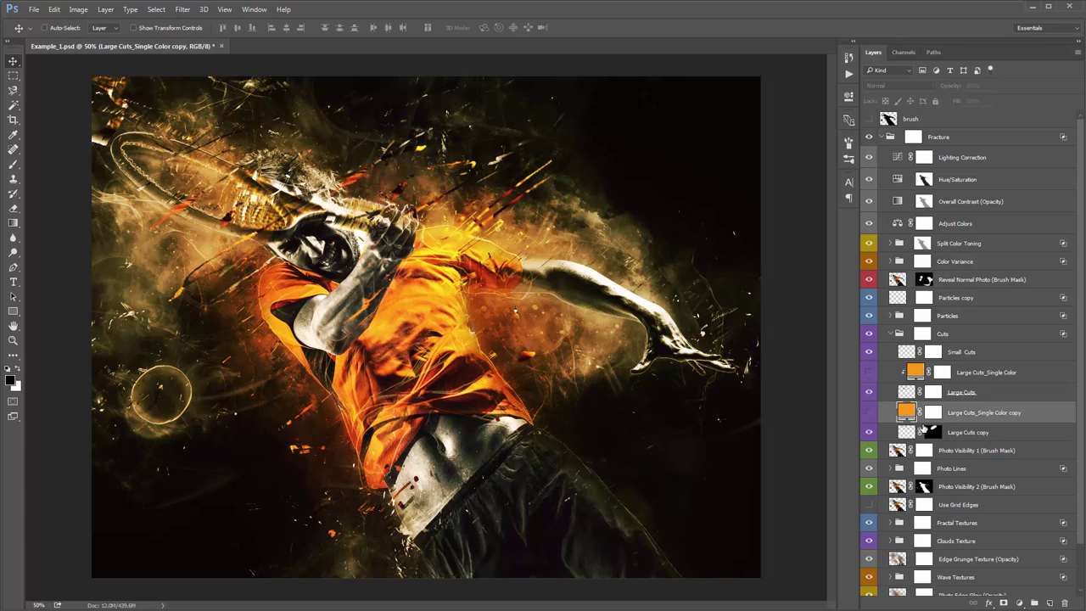
# Step: Clip the Large Cuts_Single Color copy layer to the Large Cuts copy layer below it and select the Large Cuts copy layer
pyautogui.click(985, 435)
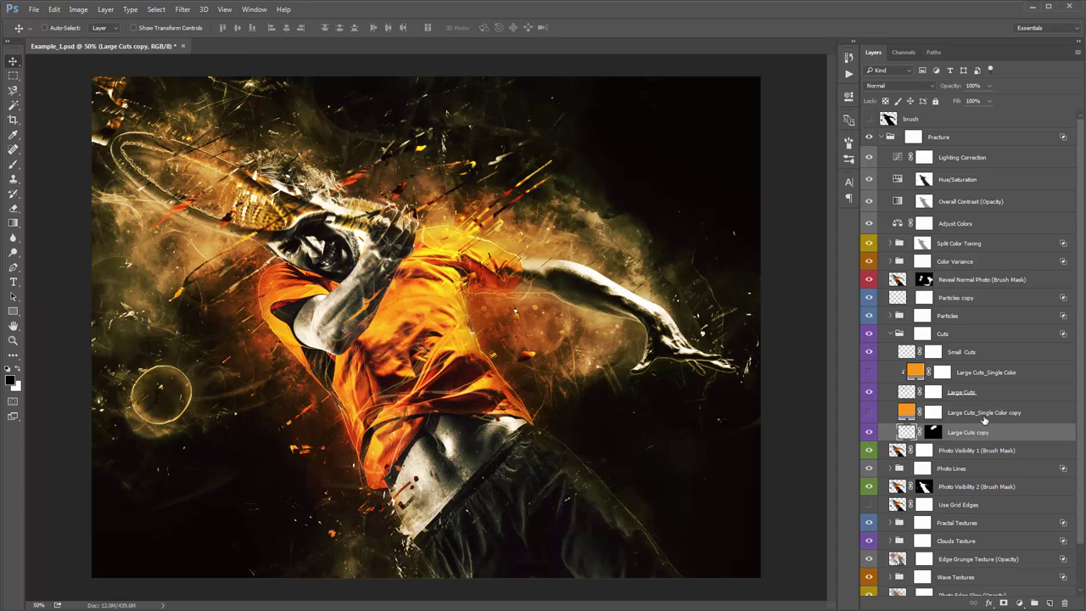
pyautogui.click(906, 412)
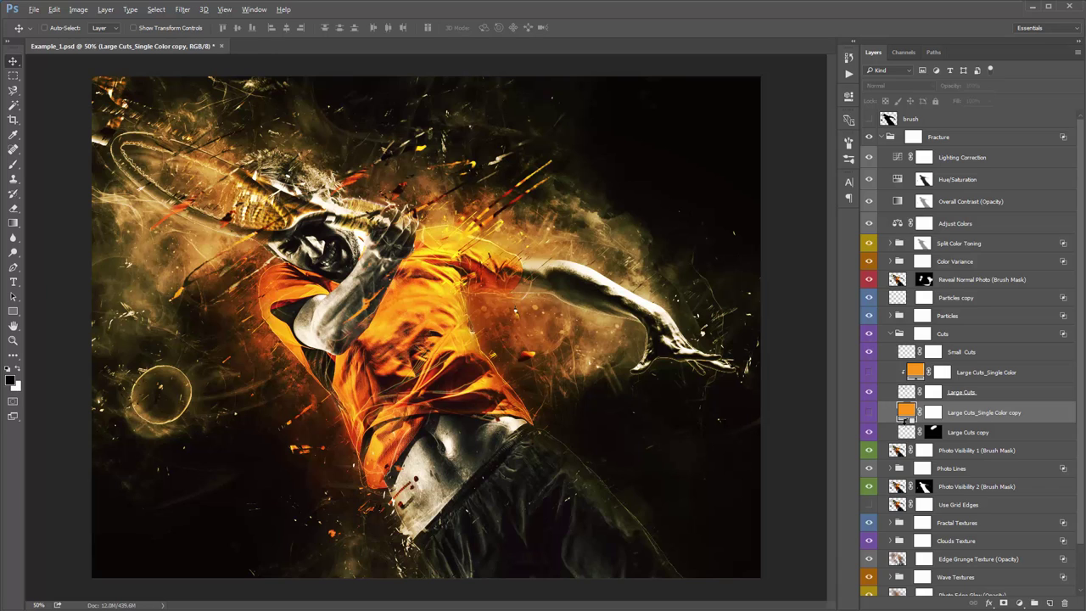
pyautogui.keyDown('alt'); pyautogui.click(906, 420); pyautogui.keyUp('alt')
pyautogui.click(922, 432)
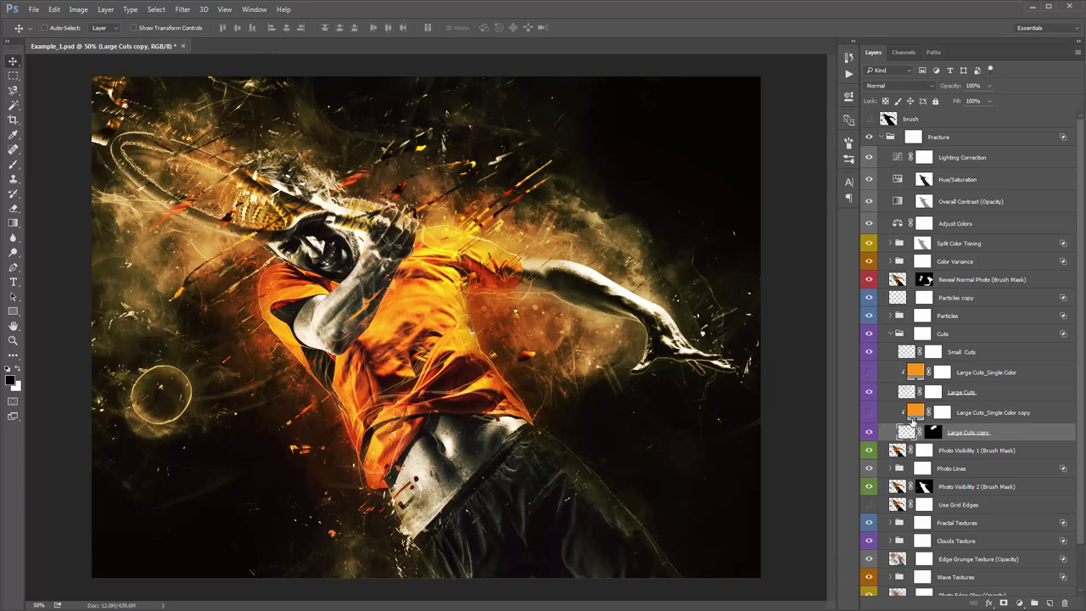
pyautogui.hotkey('ctrl', 'z')
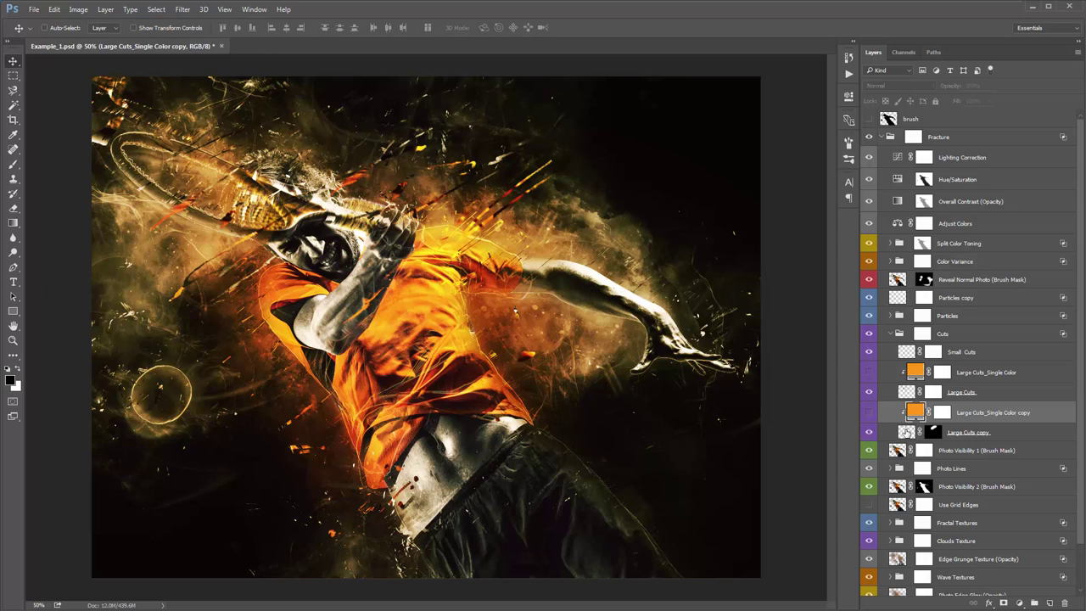
pyautogui.click(923, 432)
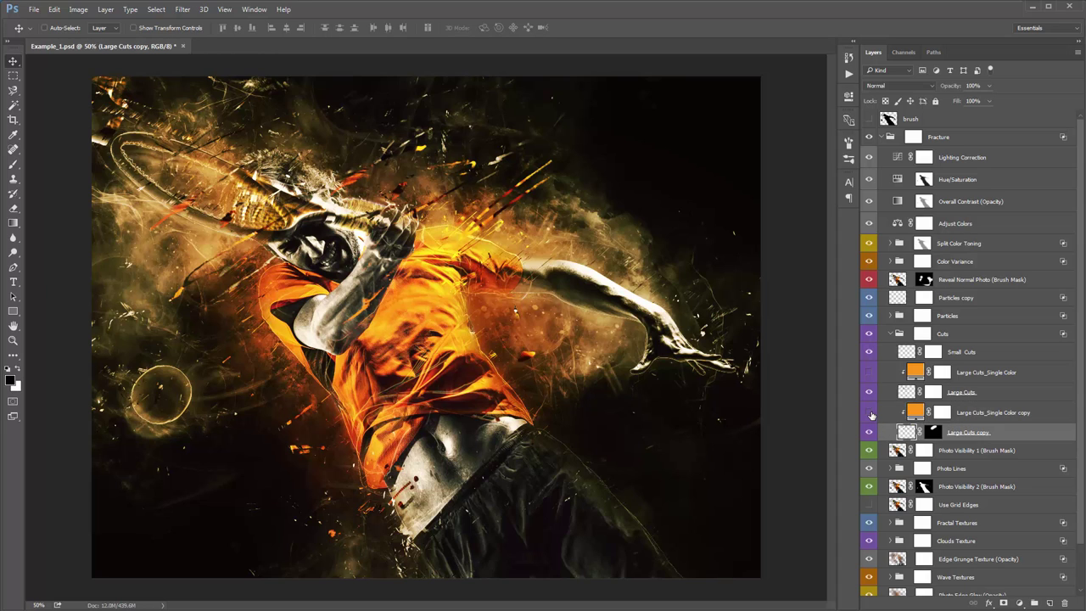
# Step: Show the Large Cuts_Single Color copy layer to turn the duplicated cuts orange, and collapse the Cuts group
pyautogui.click(868, 412)
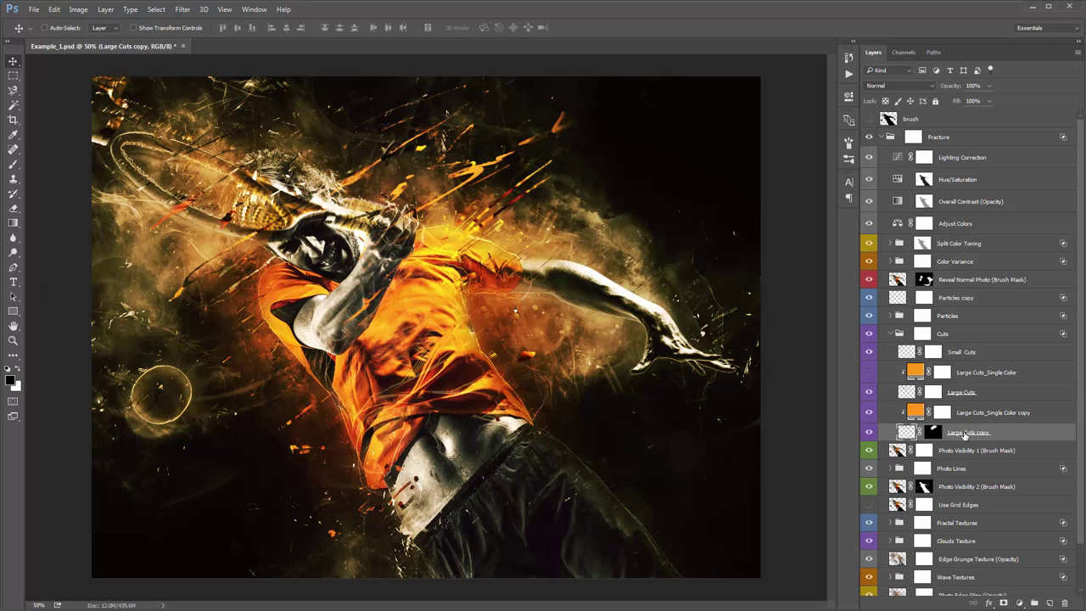
pyautogui.moveTo(442, 252)
pyautogui.mouseDown()
pyautogui.moveTo(651, 238)
pyautogui.moveTo(697, 286)
pyautogui.moveTo(641, 276)
pyautogui.mouseUp()
pyautogui.click(922, 333)
pyautogui.click(890, 334)
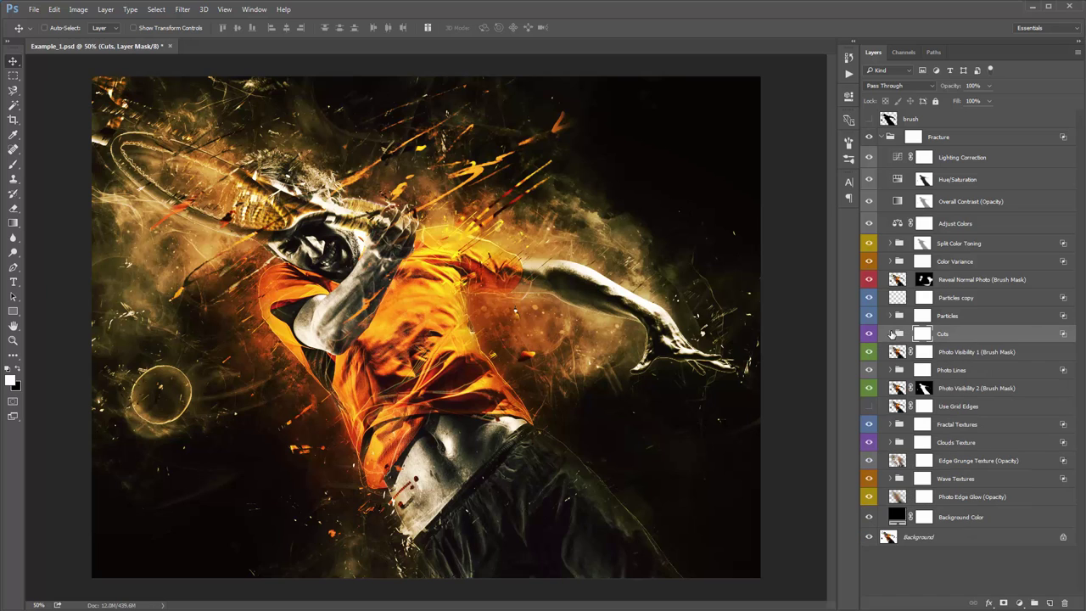
# Step: Select the Photo Visibility 1 (Brush Mask) layer and compare the image with that layer hidden and shown
pyautogui.click(994, 355)
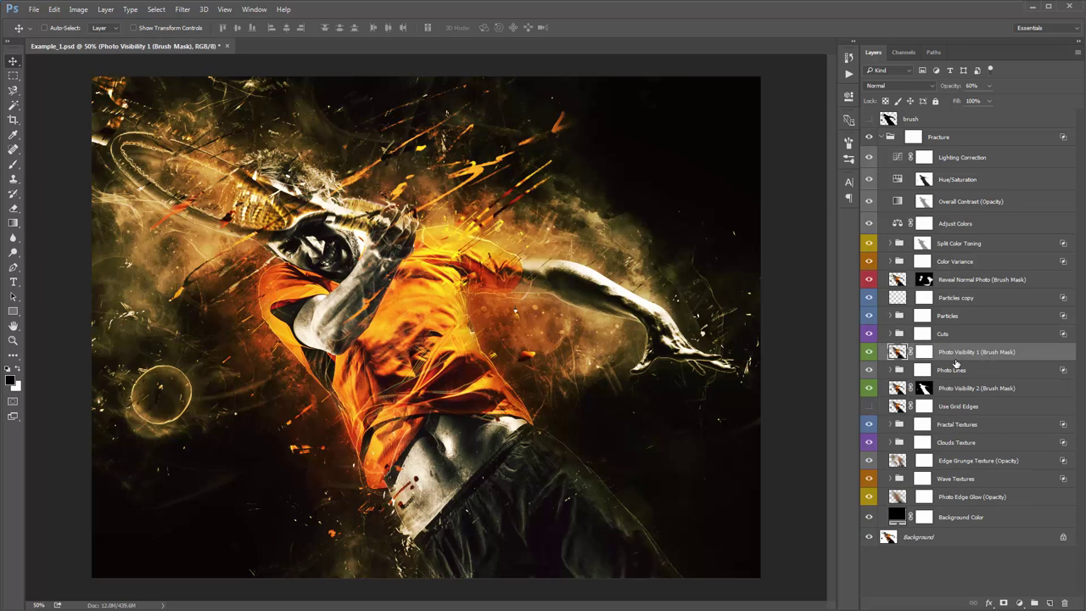
pyautogui.click(869, 352)
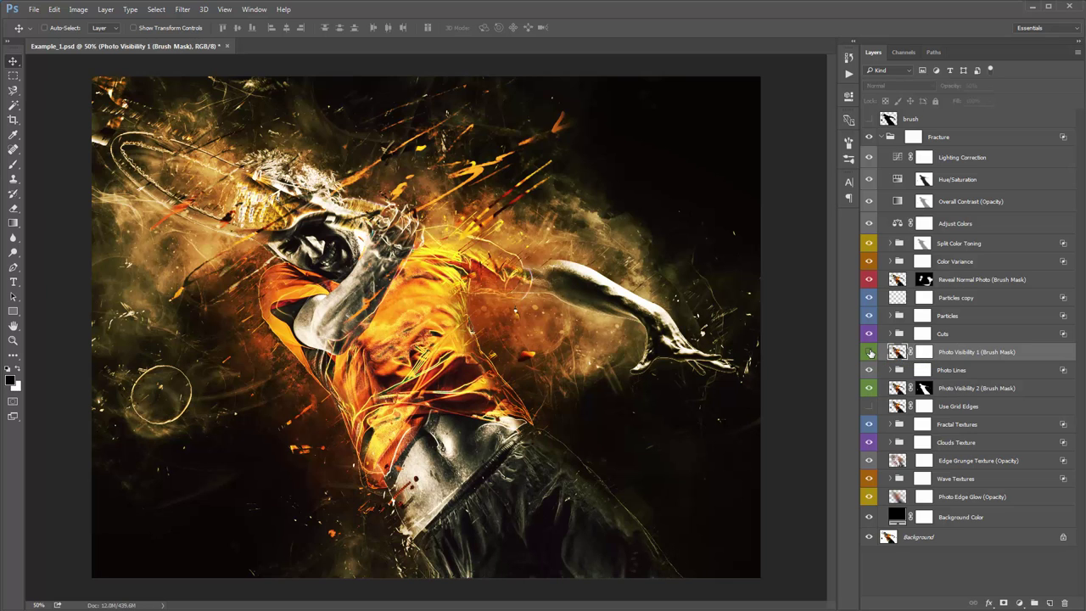
pyautogui.click(870, 352)
pyautogui.click(870, 352)
pyautogui.click(870, 352)
pyautogui.click(869, 353)
pyautogui.click(869, 352)
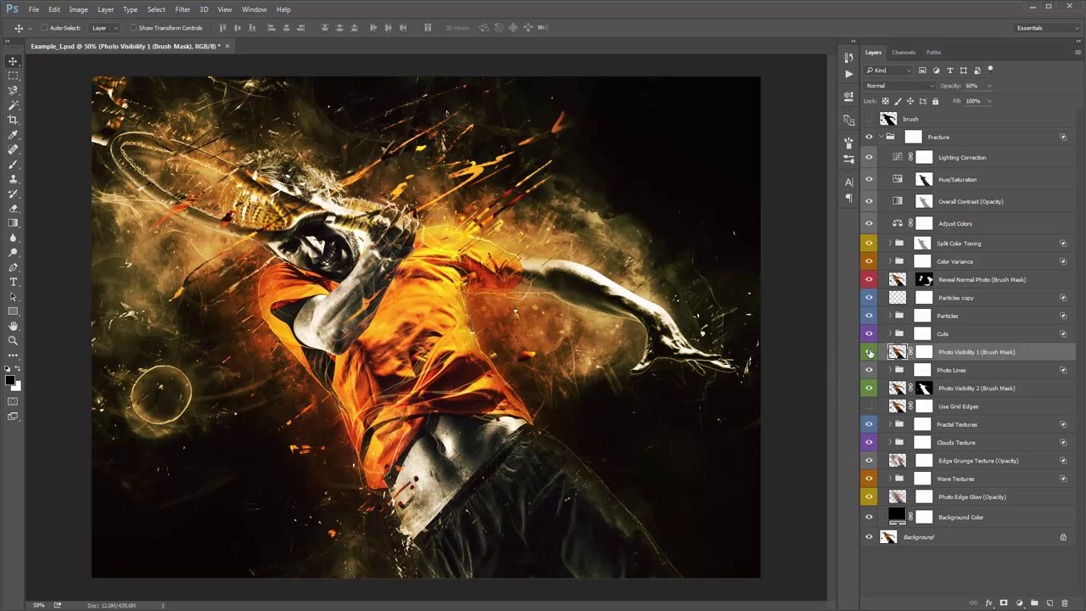
pyautogui.click(869, 352)
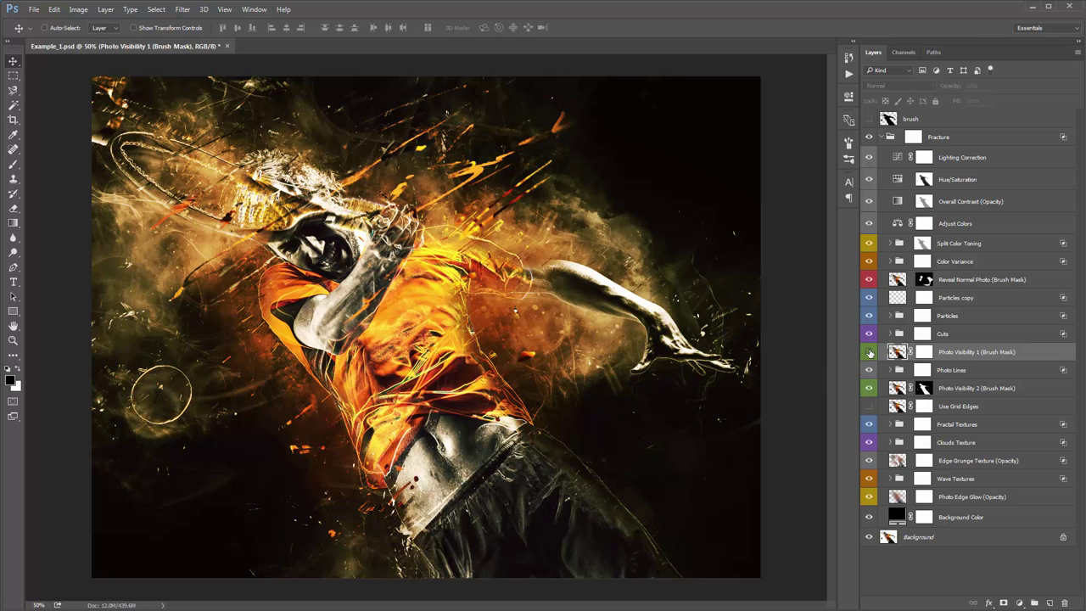
pyautogui.click(870, 352)
pyautogui.click(870, 353)
pyautogui.click(869, 352)
pyautogui.click(869, 352)
pyautogui.click(870, 352)
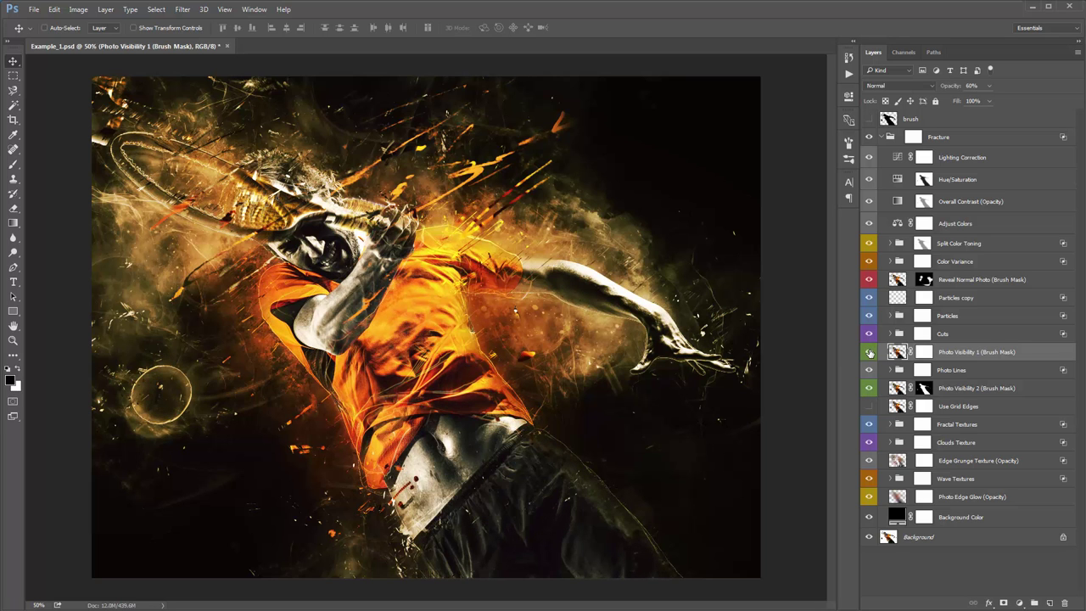
# Step: Look inside the Cuts group at the Large Cuts copy layer, and examine how Photo Visibility 1 (Brush Mask) covers the photo lines
pyautogui.click(890, 336)
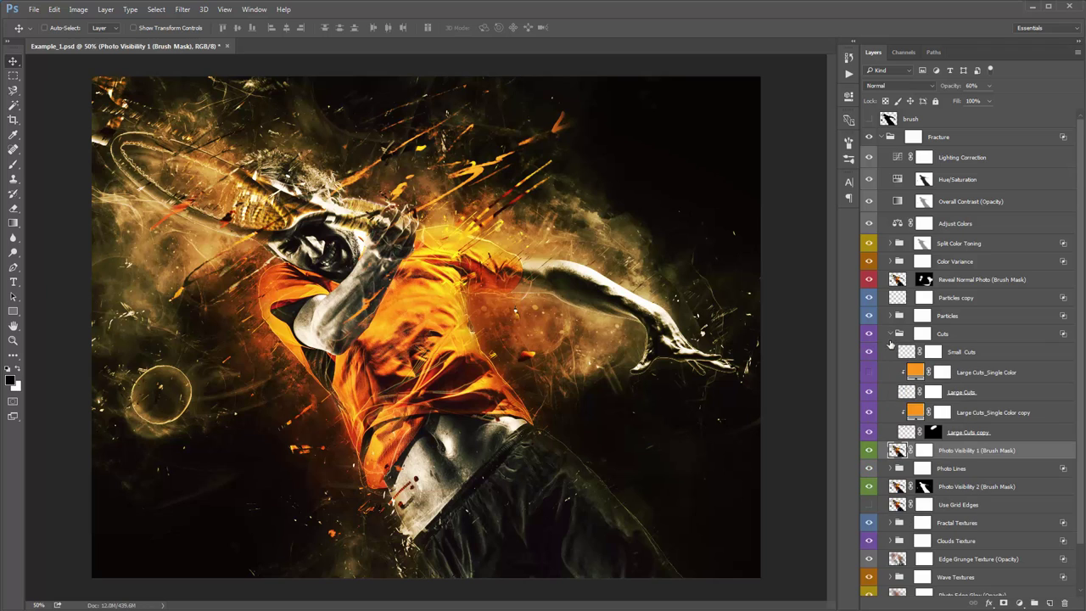
pyautogui.click(958, 432)
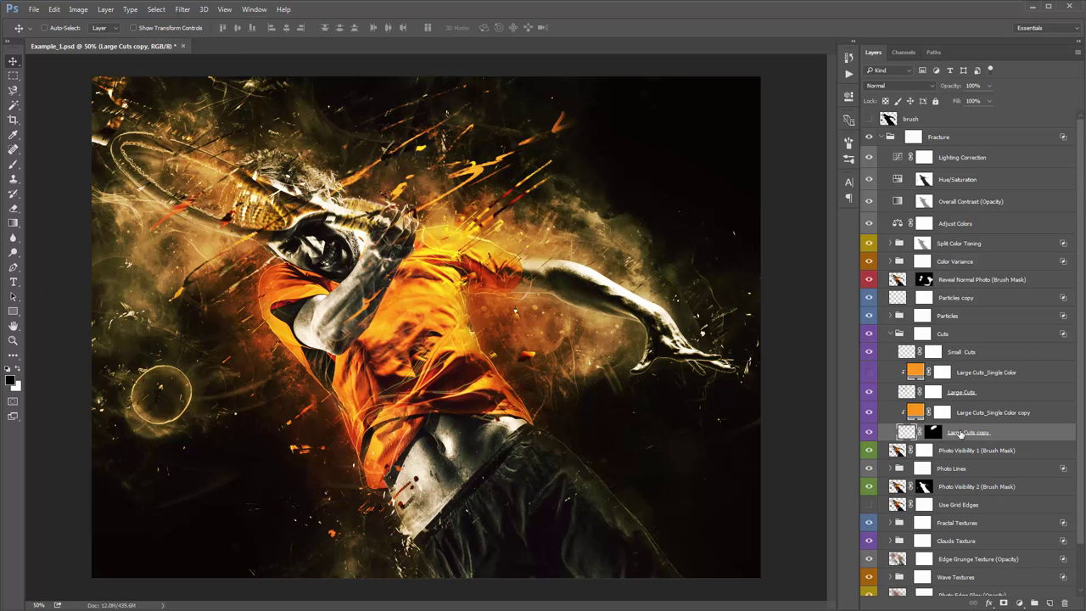
pyautogui.click(891, 333)
pyautogui.click(869, 351)
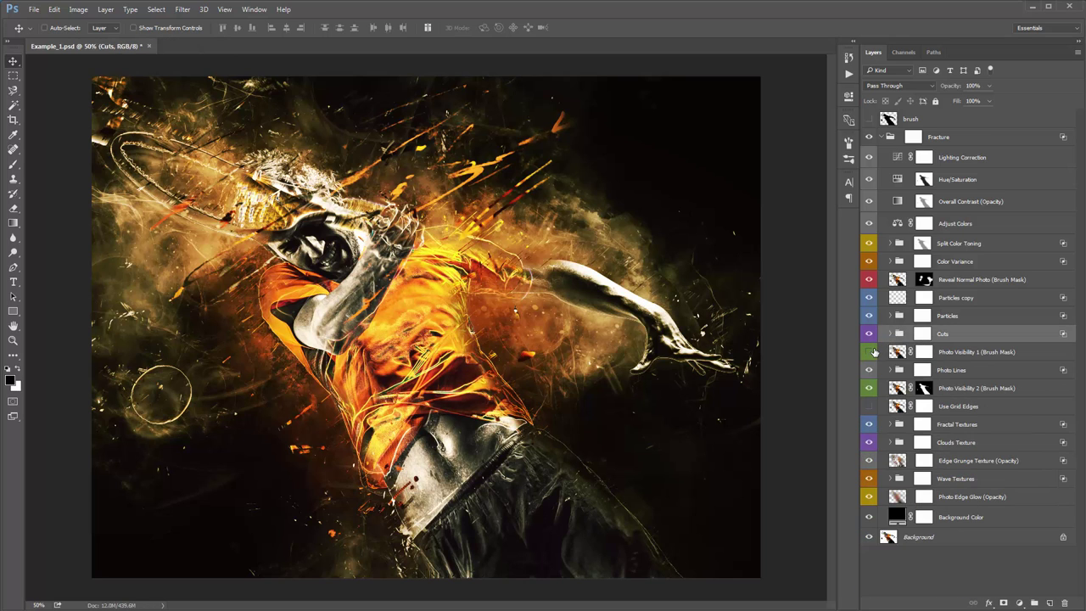
pyautogui.click(868, 351)
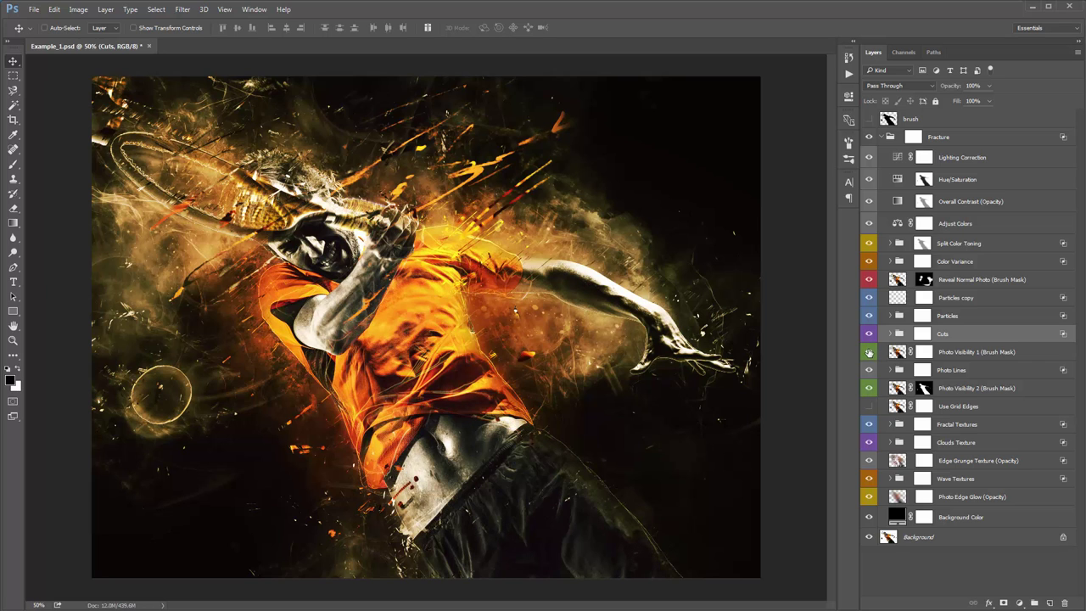
pyautogui.click(868, 351)
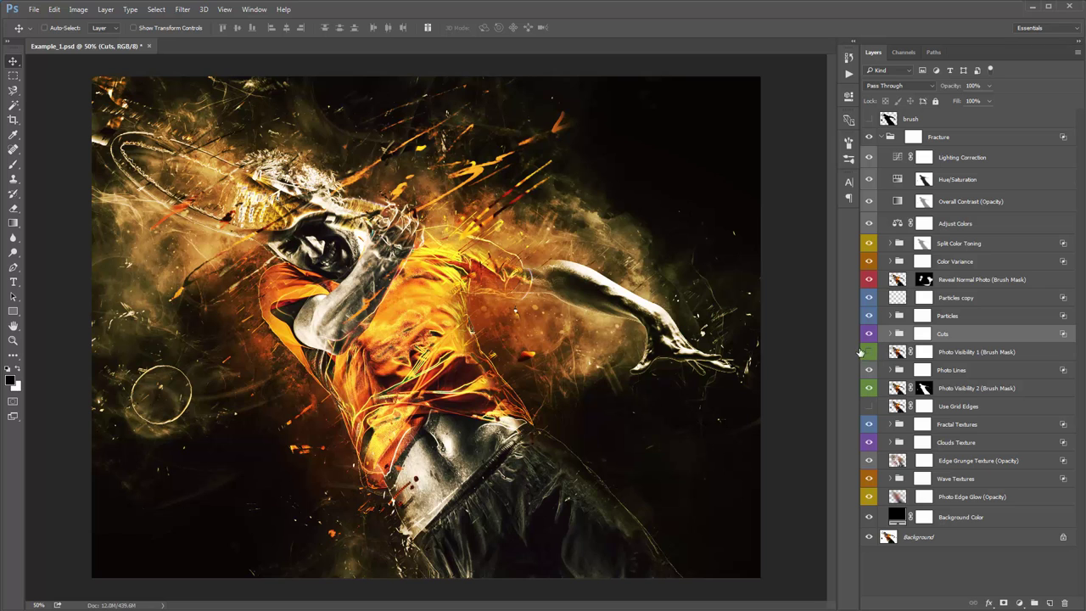
pyautogui.click(868, 352)
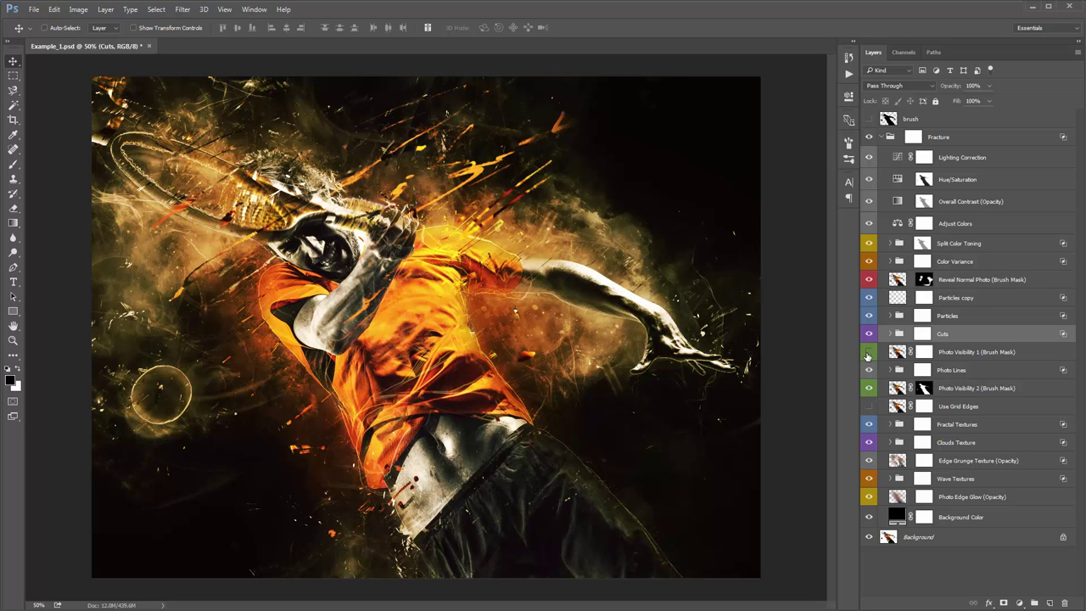
pyautogui.click(867, 354)
pyautogui.click(867, 354)
pyautogui.click(867, 353)
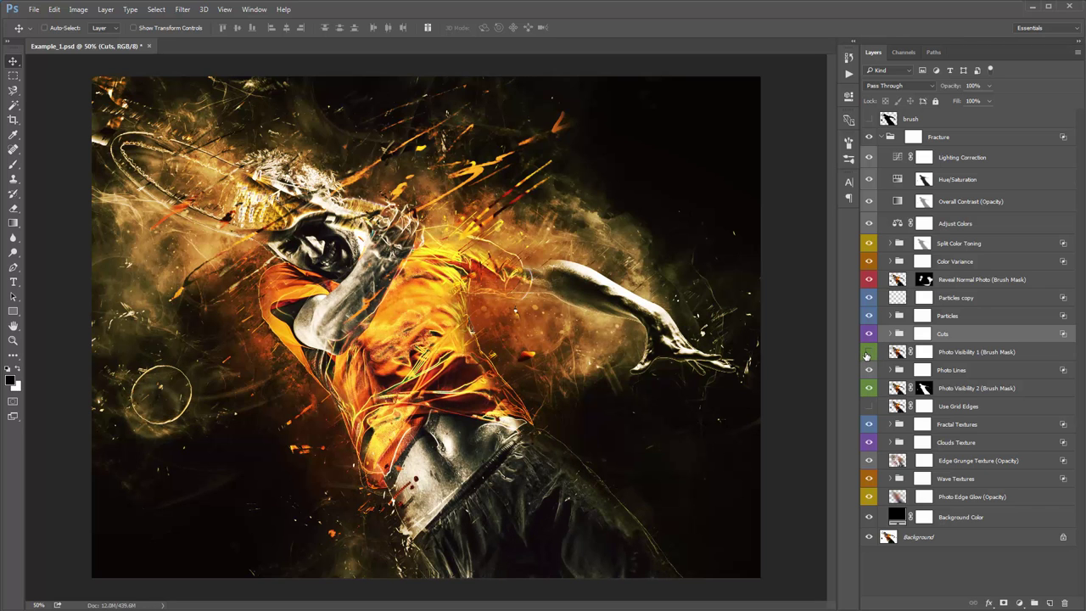
pyautogui.click(866, 354)
pyautogui.click(868, 355)
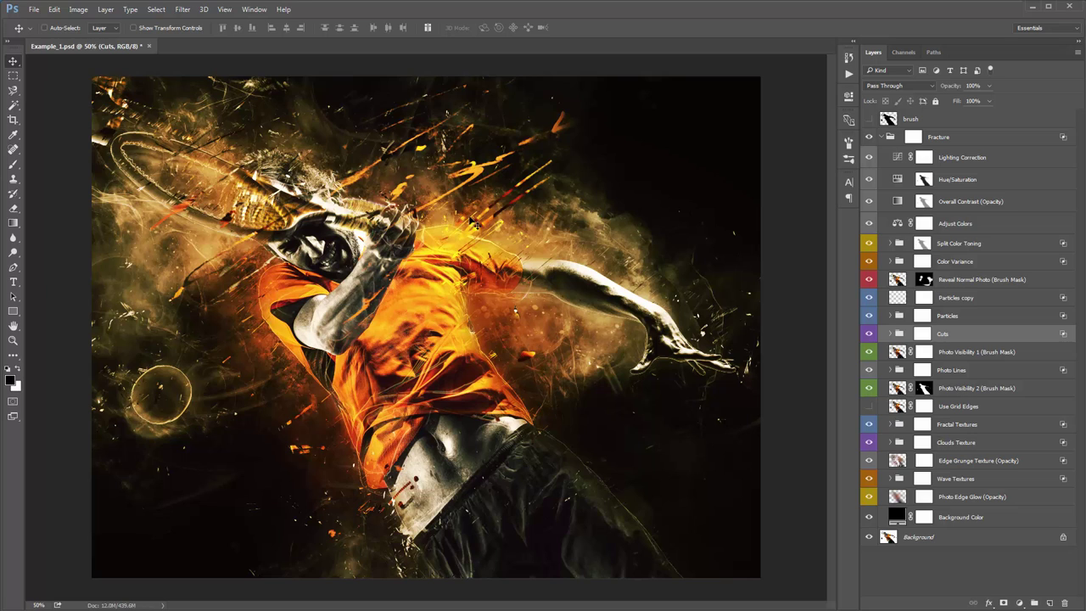
# Step: Paint black with a 300 px brush on the Photo Visibility 1 (Brush Mask) layer's mask over the shirt's shoulder
pyautogui.click(931, 354)
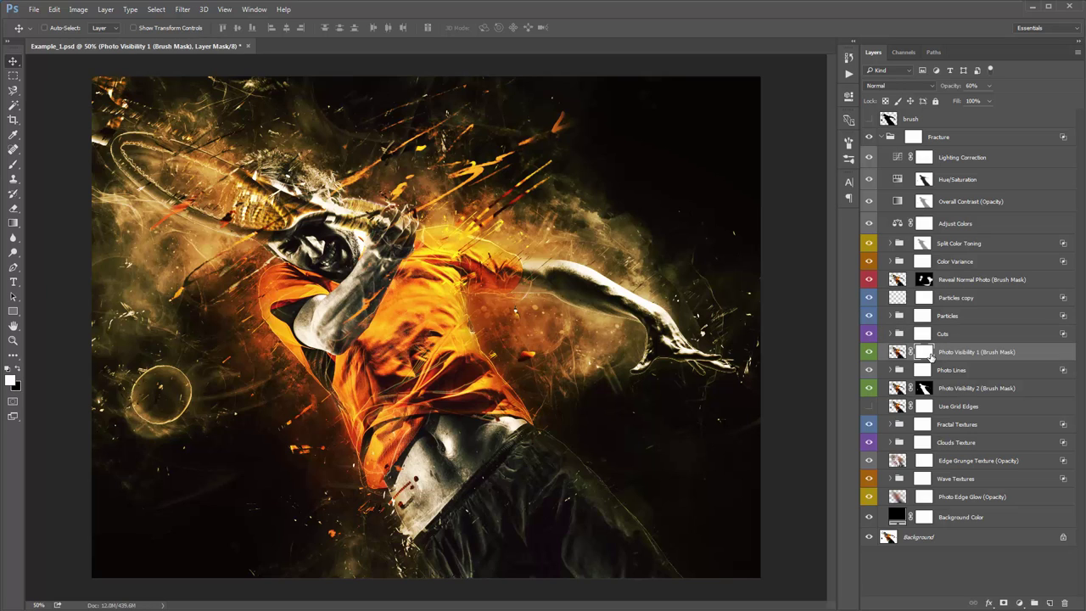
pyautogui.doubleClick(925, 356)
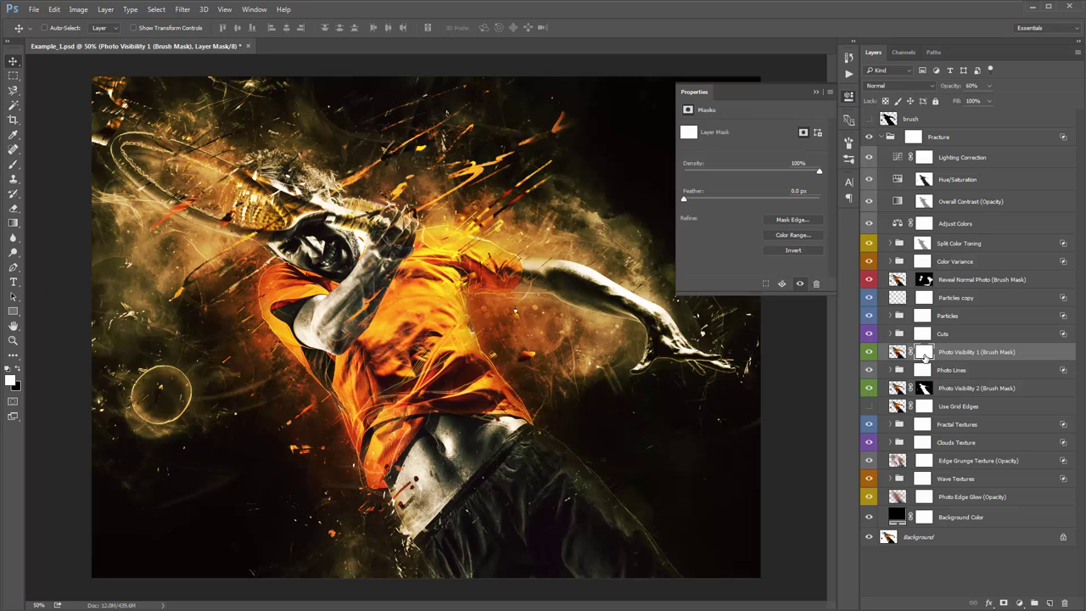
pyautogui.click(816, 92)
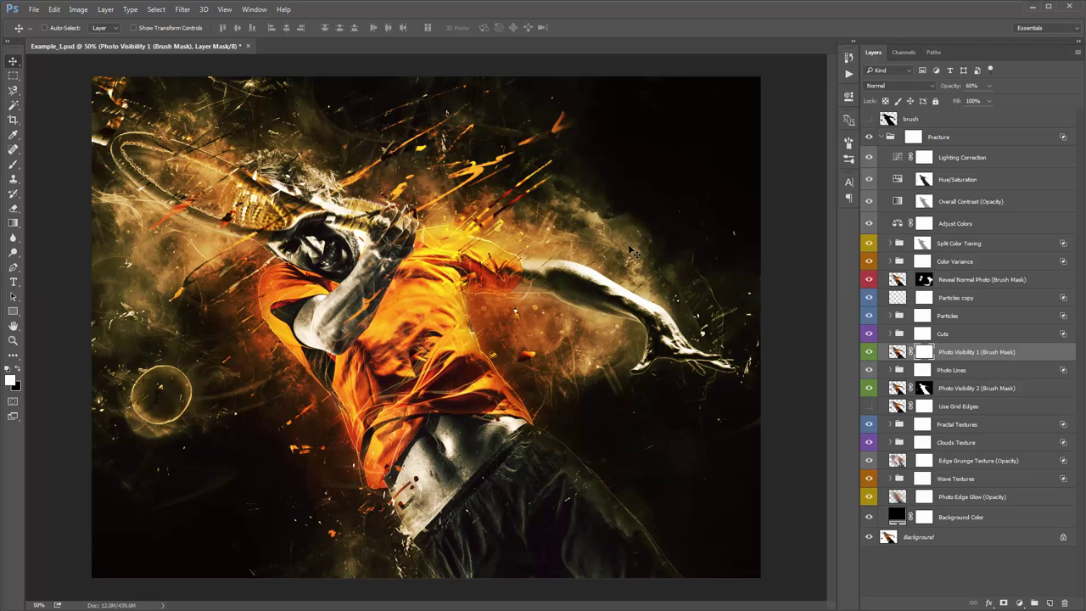
pyautogui.press('b')
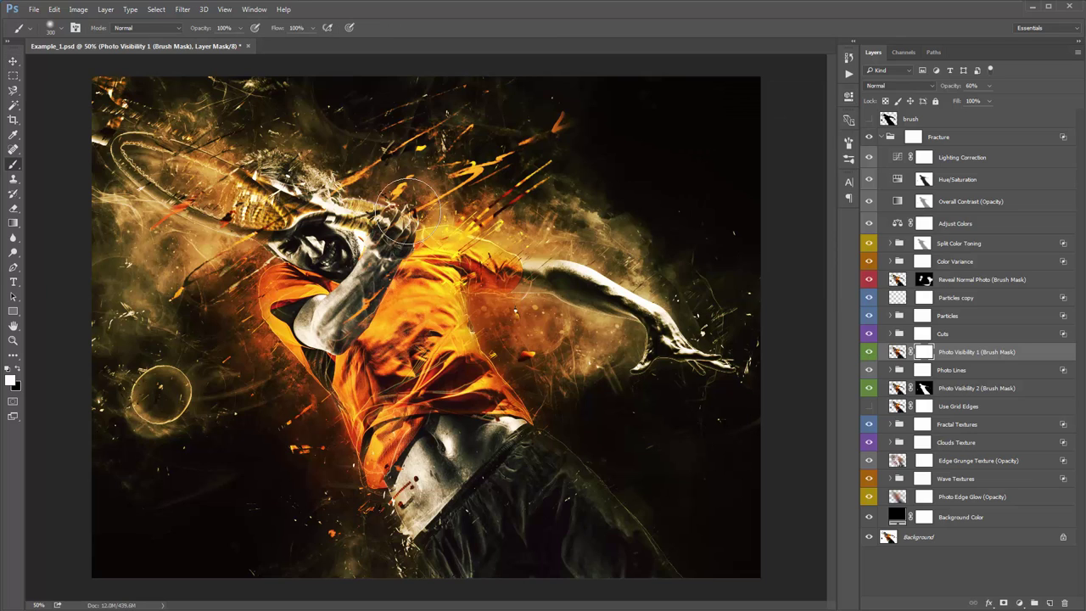
pyautogui.press('x')
pyautogui.press('x')
pyautogui.press('x')
pyautogui.press('x')
pyautogui.press('x')
pyautogui.press('x')
pyautogui.press('x')
pyautogui.press('x')
pyautogui.press('x')
pyautogui.keyDown('ctrl'); pyautogui.click(927, 351); pyautogui.keyUp('ctrl')
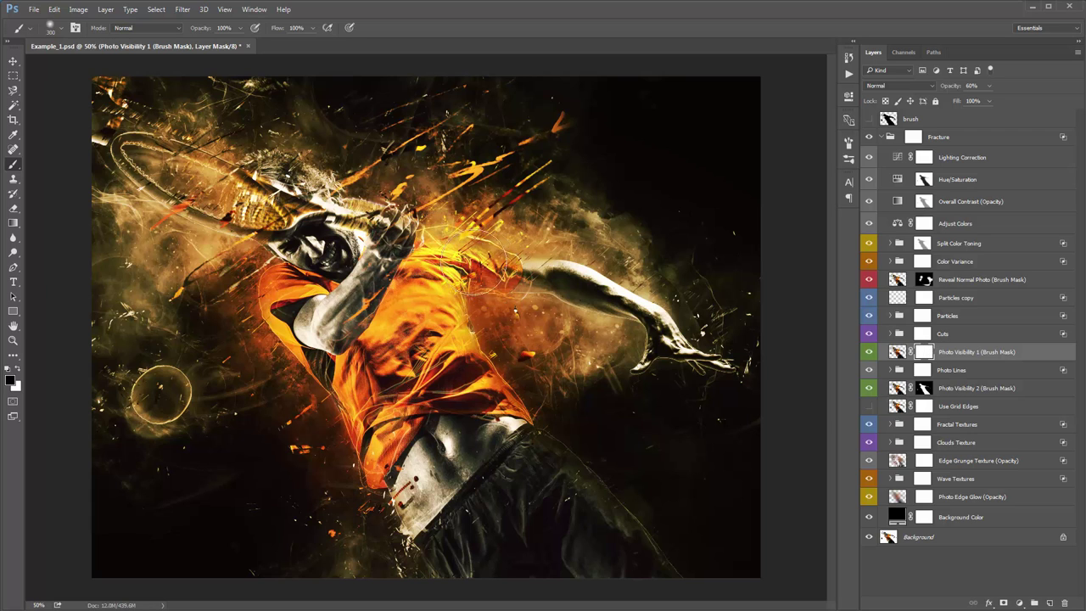
pyautogui.hotkey('alt', 'BackSpace')
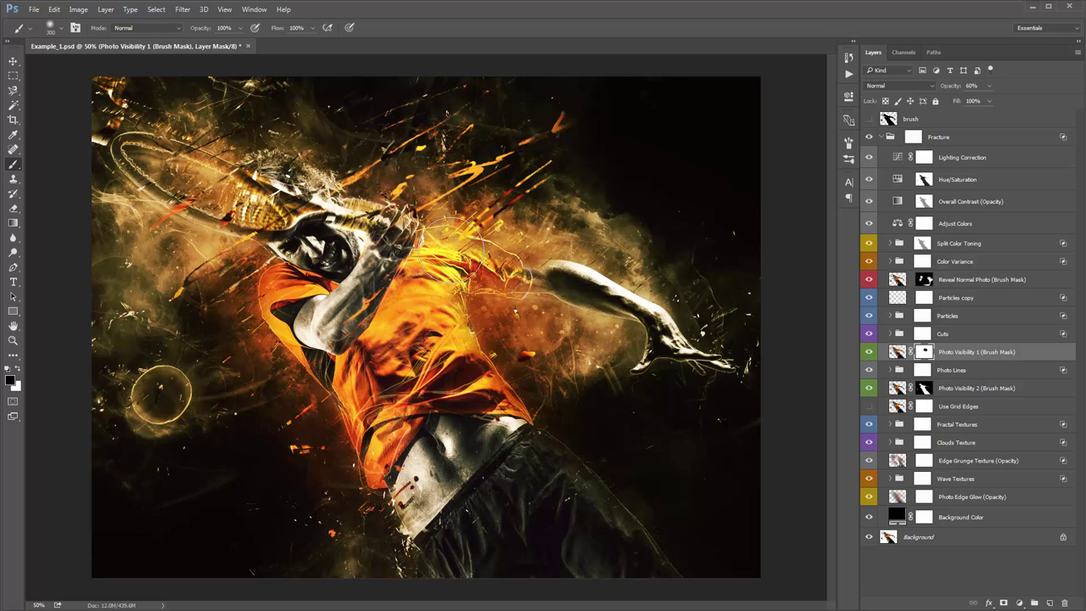
pyautogui.hotkey('ctrl', 'd')
# Step: Refine the Photo Visibility 1 mask with a smaller 150 px brush to restore the outstretched upper arm beside the shoulder
pyautogui.press('x')
pyautogui.press('[')
pyautogui.press('[')
pyautogui.press('[')
pyautogui.press('[')
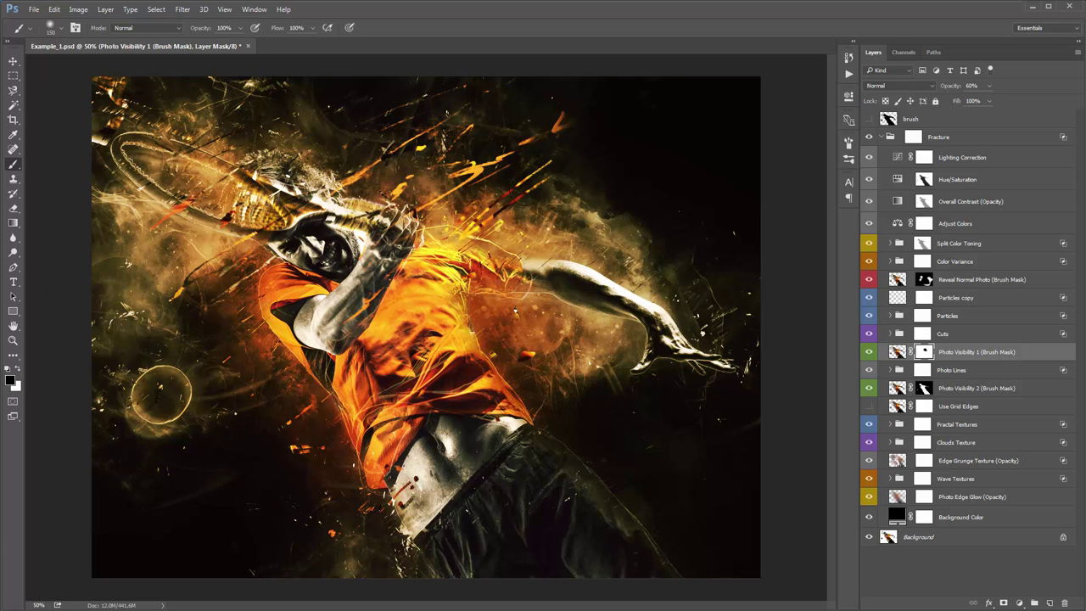
# Step: Paint black with a 250 px brush on the Photo Visibility 1 mask over the lower part of the shirt
pyautogui.press(']')
pyautogui.press(']')
pyautogui.press(']')
pyautogui.click(870, 354)
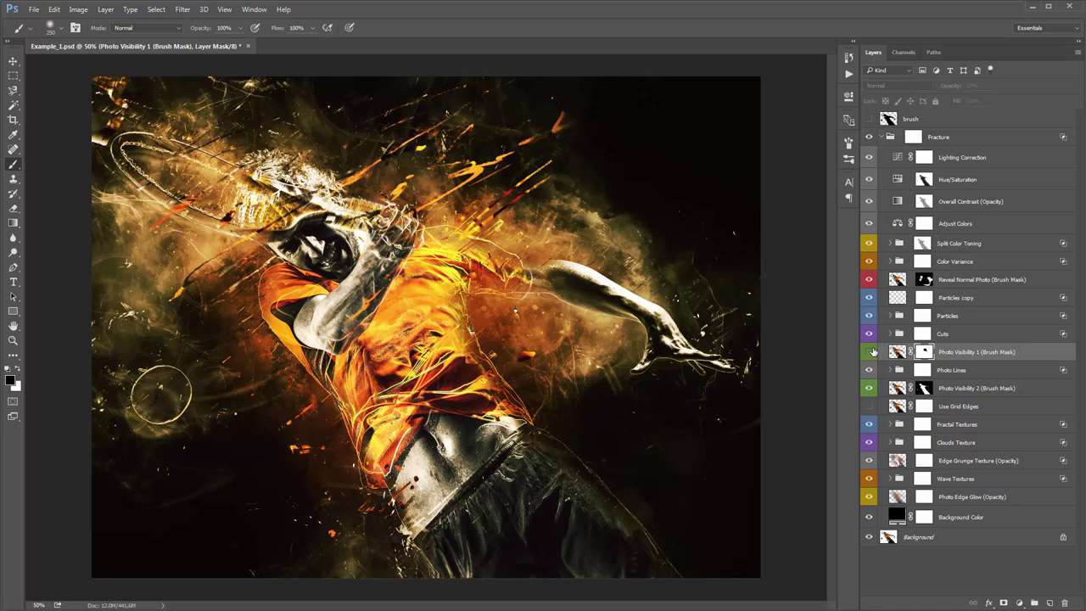
pyautogui.click(872, 352)
pyautogui.moveTo(491, 413)
pyautogui.mouseDown()
pyautogui.moveTo(379, 396)
pyautogui.moveTo(460, 354)
pyautogui.moveTo(352, 450)
pyautogui.mouseUp()
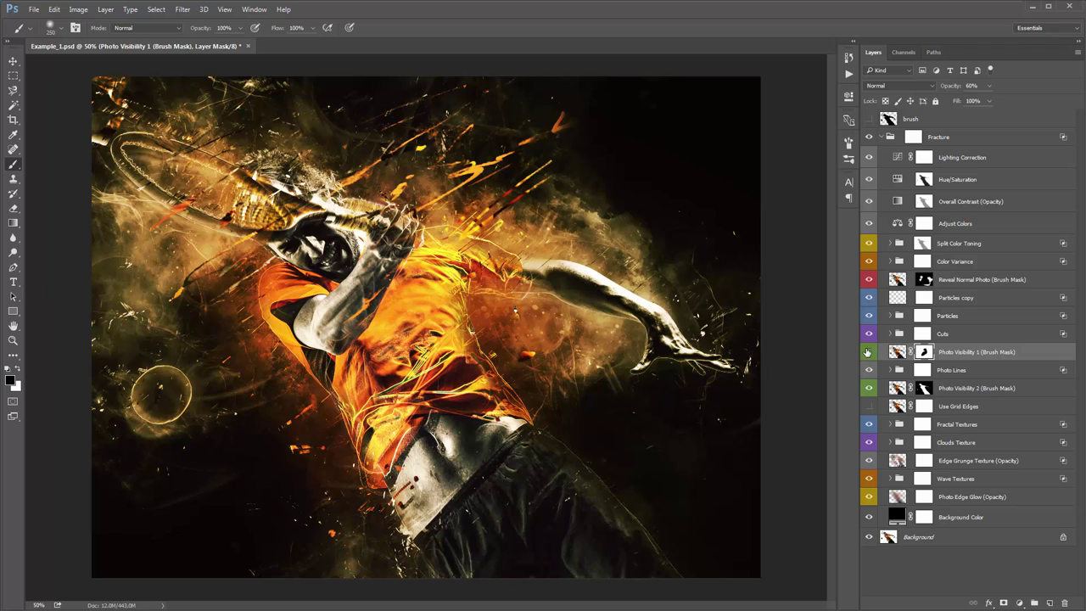
# Step: Compare the image with the newly masked Photo Visibility 1 (Brush Mask) layer hidden and shown
pyautogui.click(867, 352)
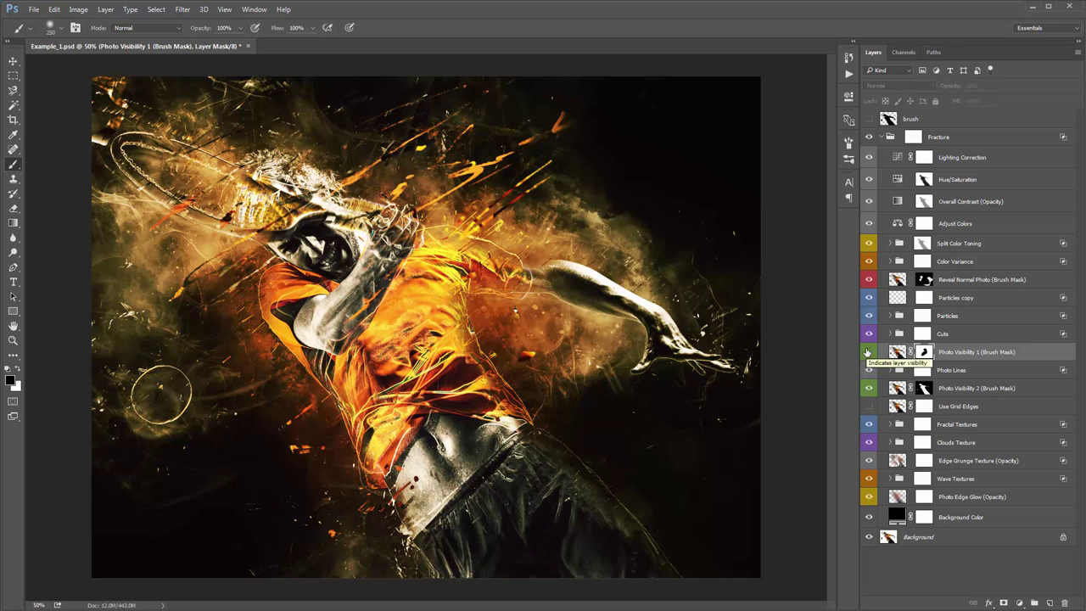
pyautogui.click(867, 351)
pyautogui.click(868, 351)
pyautogui.click(867, 351)
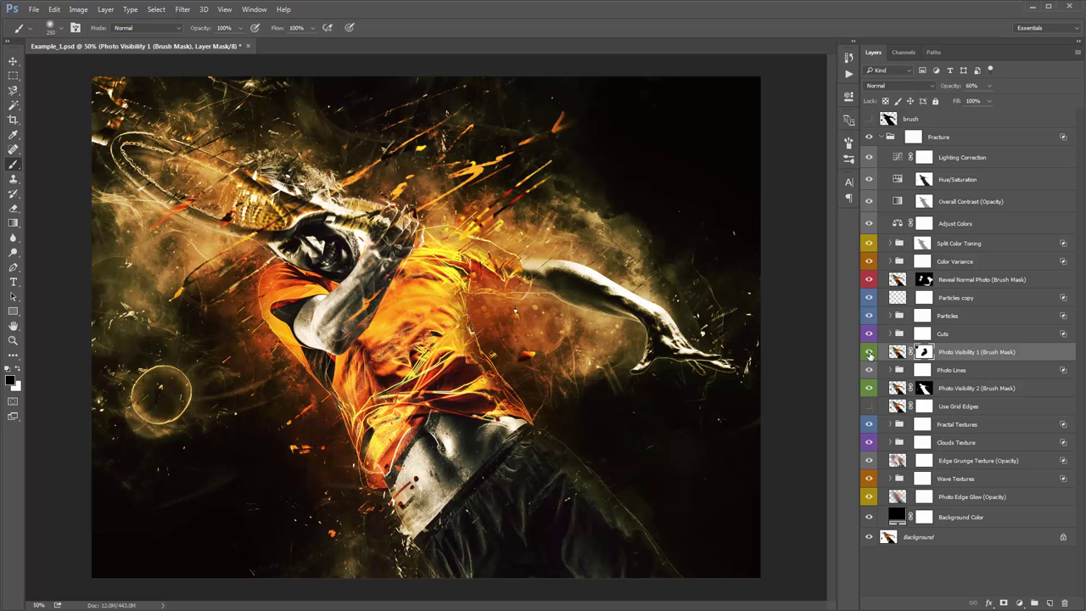
pyautogui.click(868, 352)
pyautogui.click(868, 352)
pyautogui.click(868, 352)
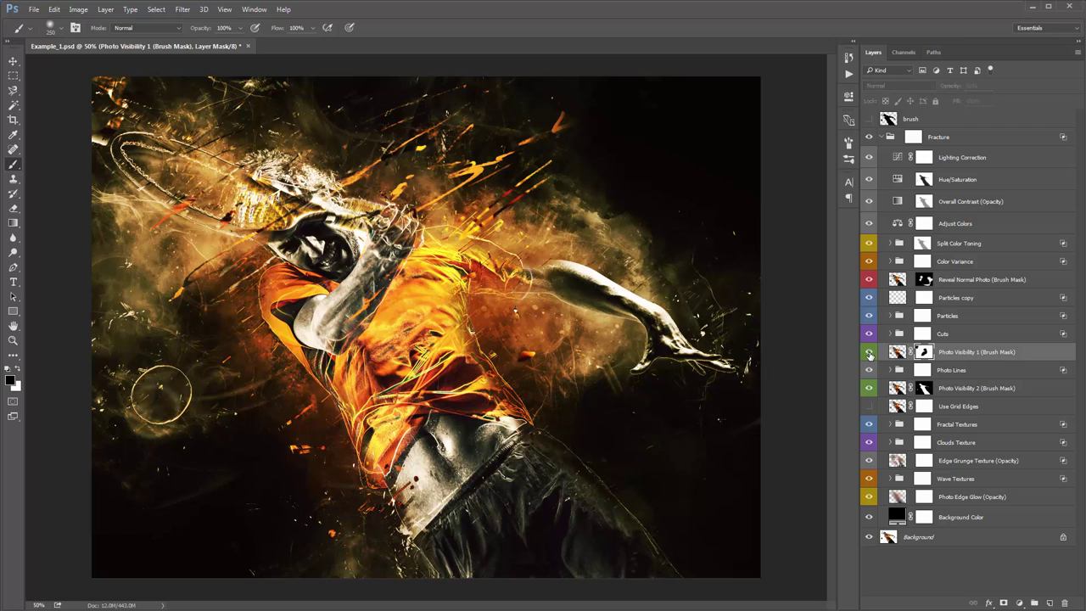
pyautogui.click(868, 352)
pyautogui.click(868, 352)
pyautogui.click(868, 352)
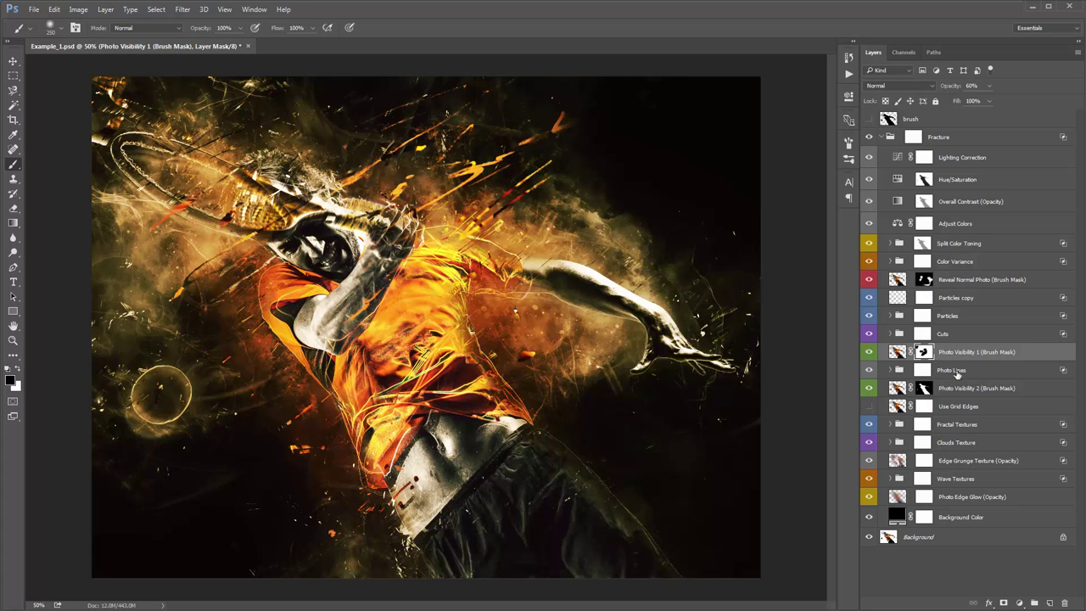
# Step: Compare the Photo Visibility 1 layer with its mask disabled and enabled, and target the layer's content instead of the mask
pyautogui.keyDown('shift'); pyautogui.click(927, 355); pyautogui.keyUp('shift')
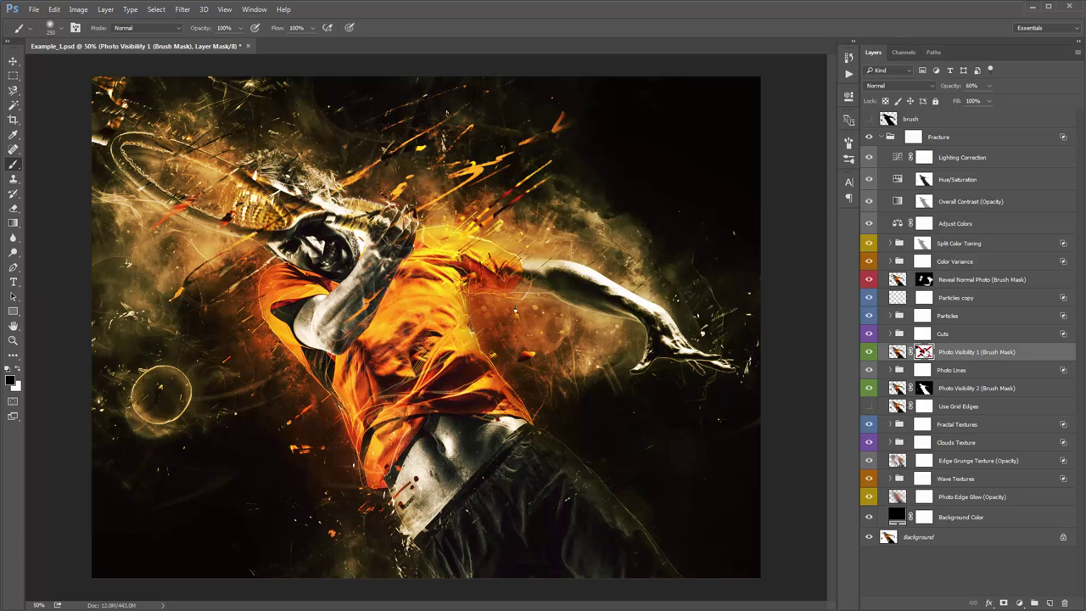
pyautogui.keyDown('shift'); pyautogui.click(925, 354); pyautogui.keyUp('shift')
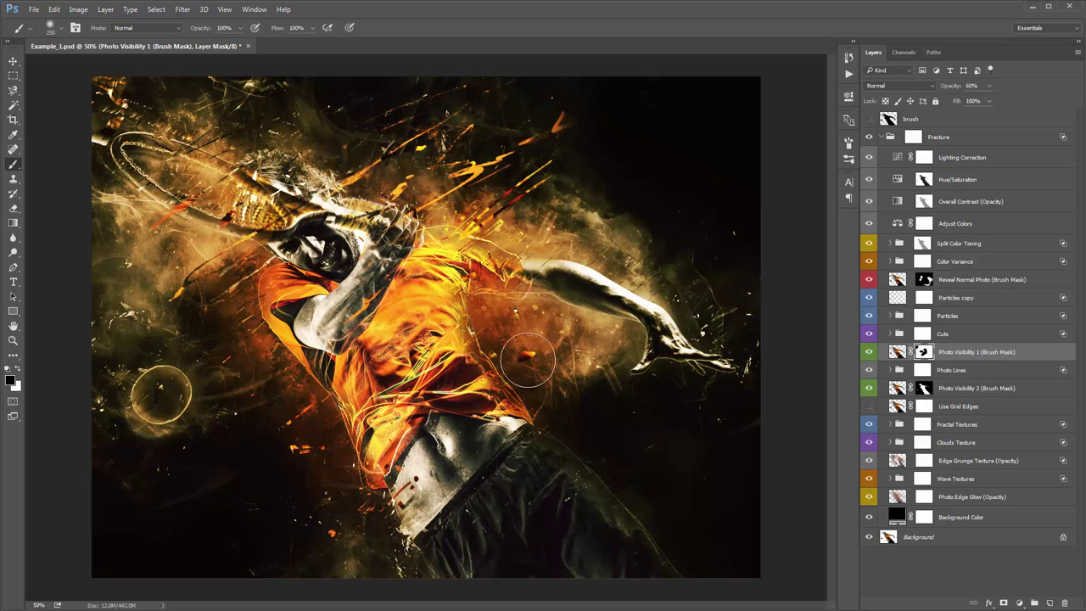
pyautogui.press('v')
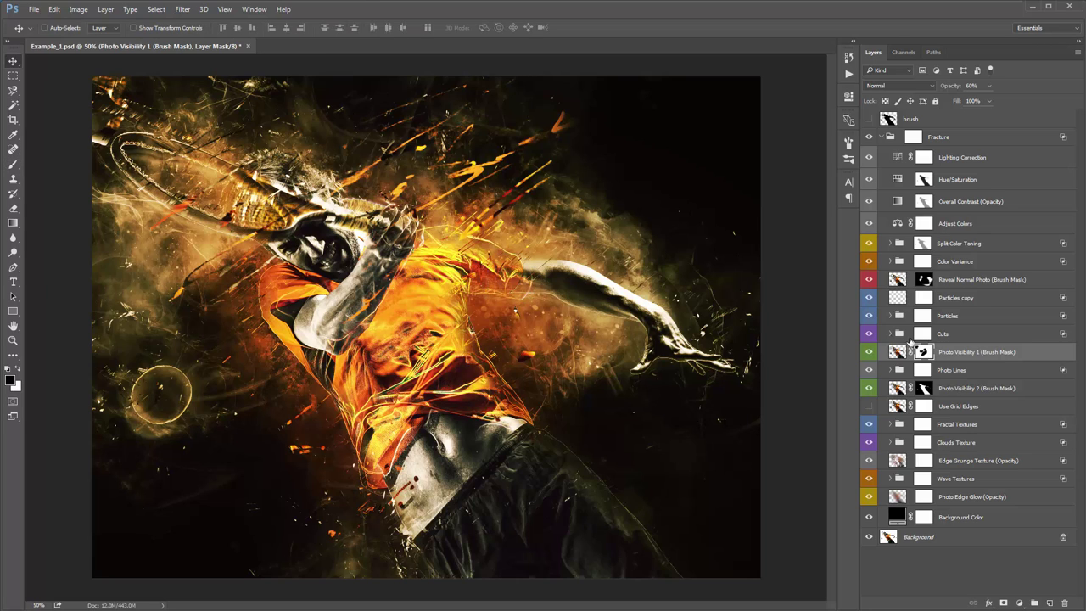
pyautogui.click(961, 352)
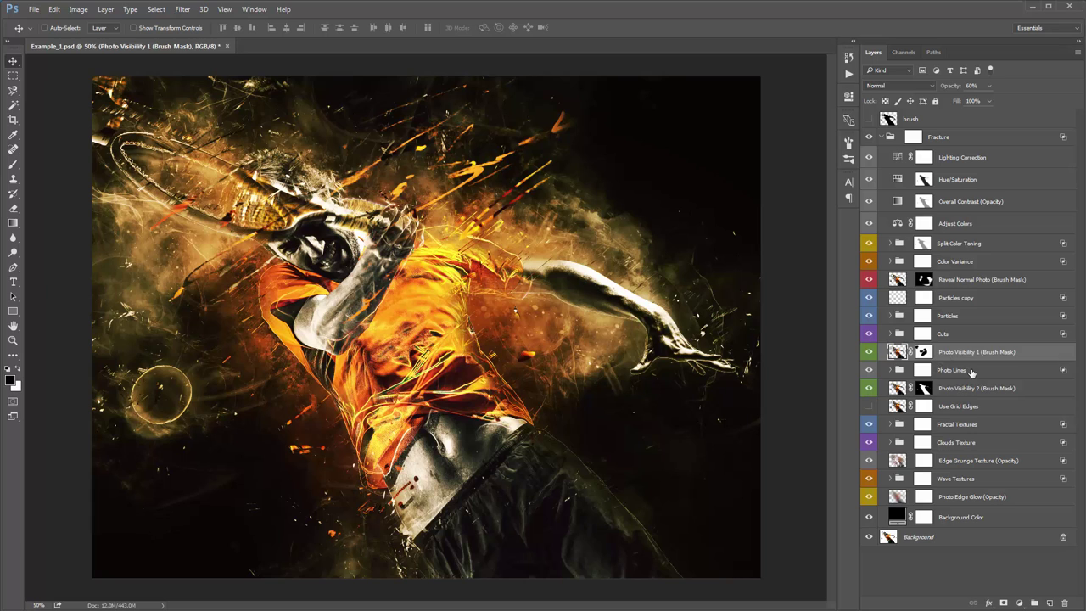
# Step: Select the Photo Lines group's mask and compare the image with the group hidden and shown
pyautogui.click(923, 371)
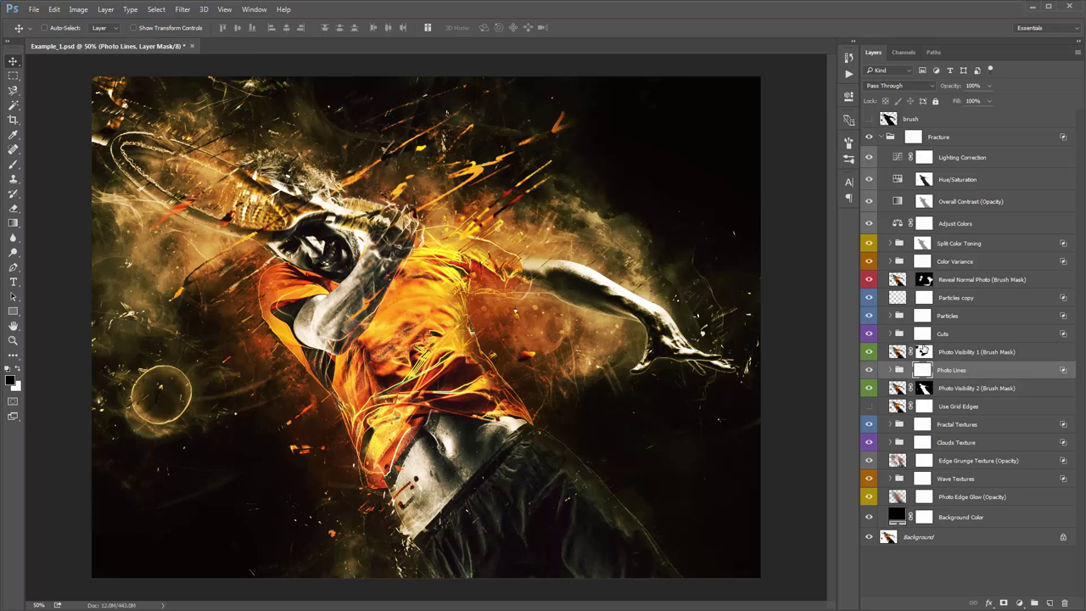
pyautogui.click(869, 371)
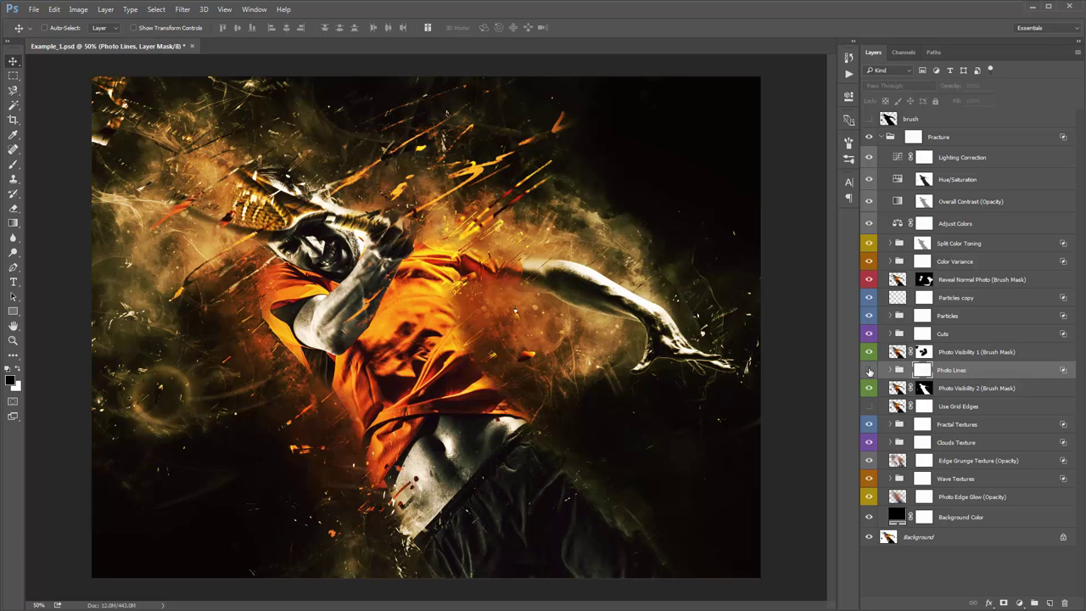
pyautogui.click(869, 371)
pyautogui.click(868, 371)
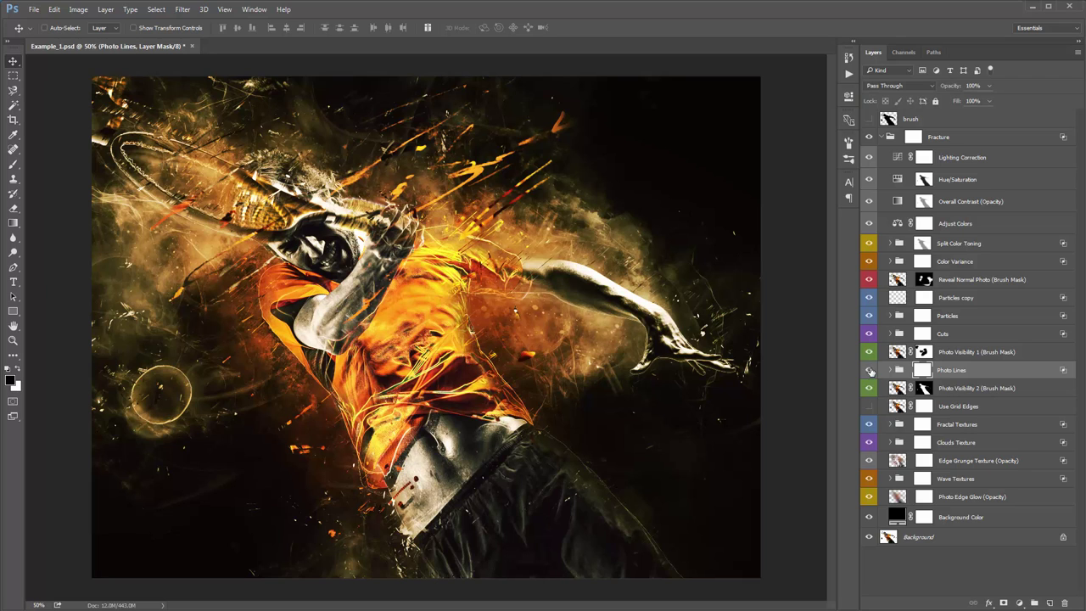
# Step: Compare the image repeatedly with the Photo Lines group turned off and on
pyautogui.click(869, 371)
pyautogui.click(869, 371)
pyautogui.click(869, 371)
pyautogui.click(869, 371)
pyautogui.click(868, 370)
pyautogui.click(868, 371)
pyautogui.click(868, 371)
pyautogui.click(869, 371)
pyautogui.click(868, 371)
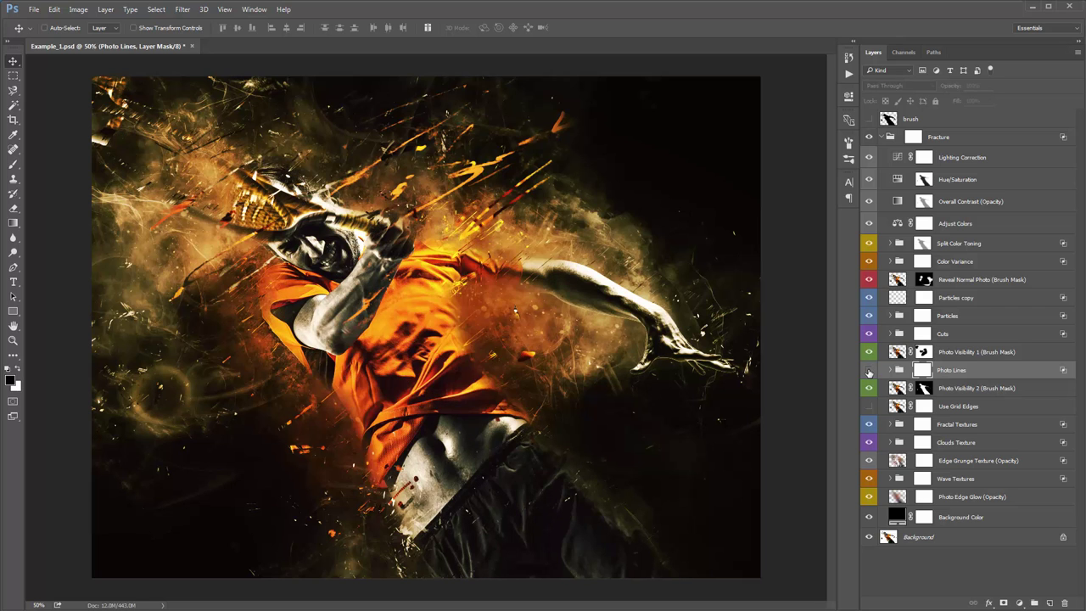
pyautogui.click(868, 371)
# Step: Check the Photo Visibility 1 mask, return to the Photo Lines mask and compare the image with and without the lines
pyautogui.click(923, 353)
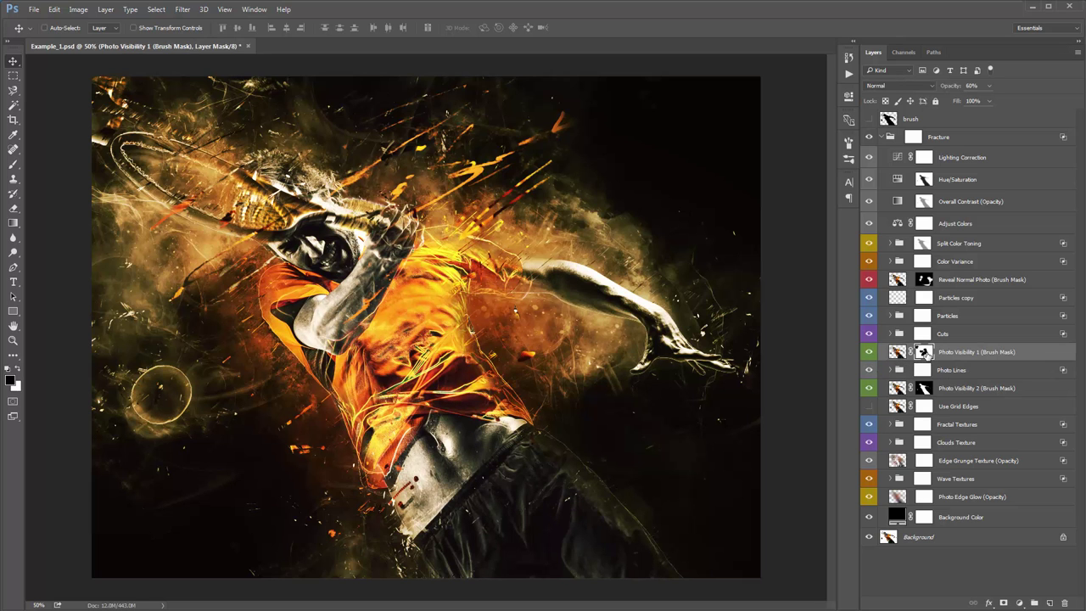
pyautogui.click(922, 371)
pyautogui.click(869, 371)
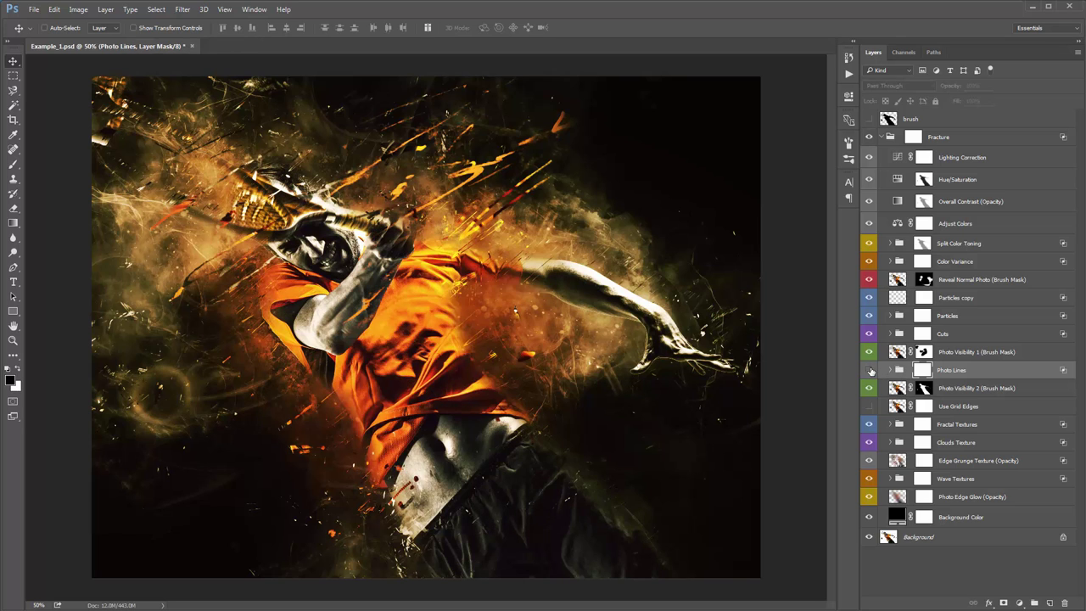
pyautogui.click(869, 371)
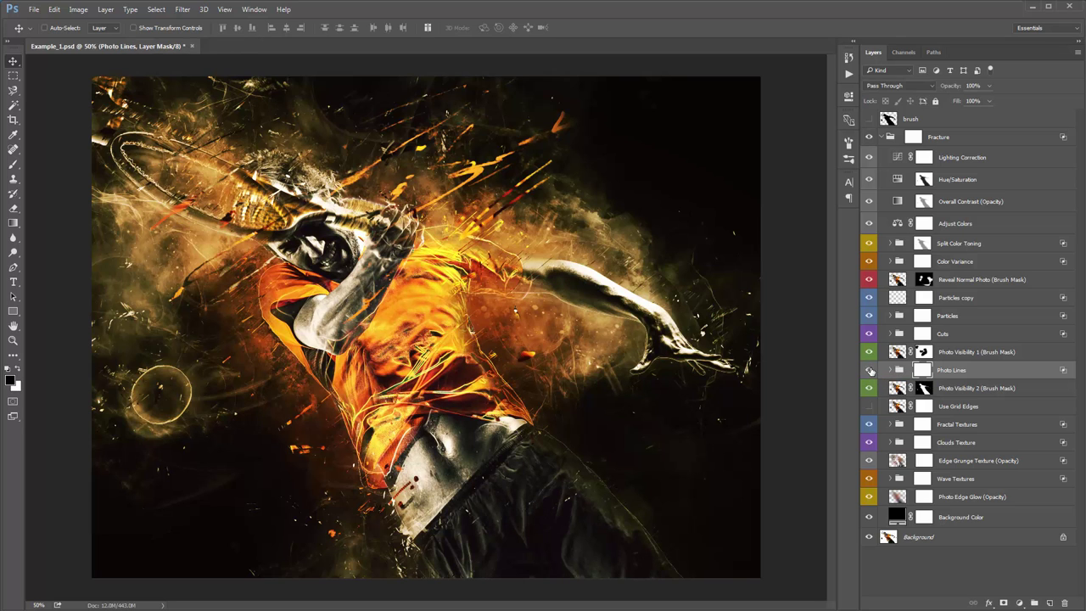
pyautogui.click(869, 370)
pyautogui.click(869, 371)
pyautogui.click(870, 371)
pyautogui.click(870, 371)
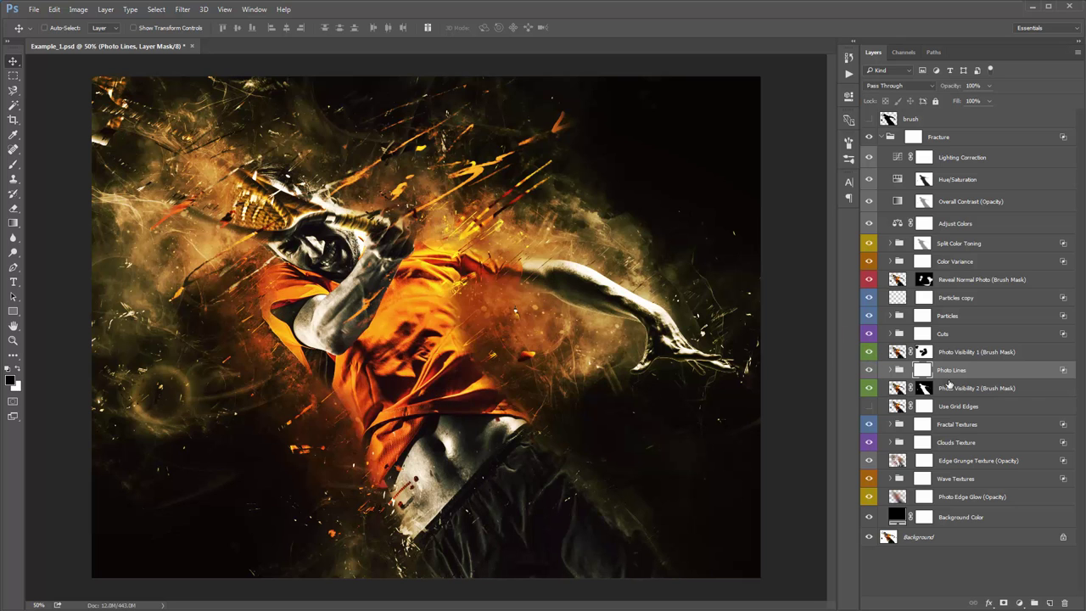
# Step: Try painting black with a 250 px brush on the Photo Lines group's mask over the shirt sleeve and the area beside it
pyautogui.press('b')
pyautogui.moveTo(502, 260)
pyautogui.mouseDown()
pyautogui.moveTo(492, 286)
pyautogui.moveTo(548, 327)
pyautogui.mouseUp()
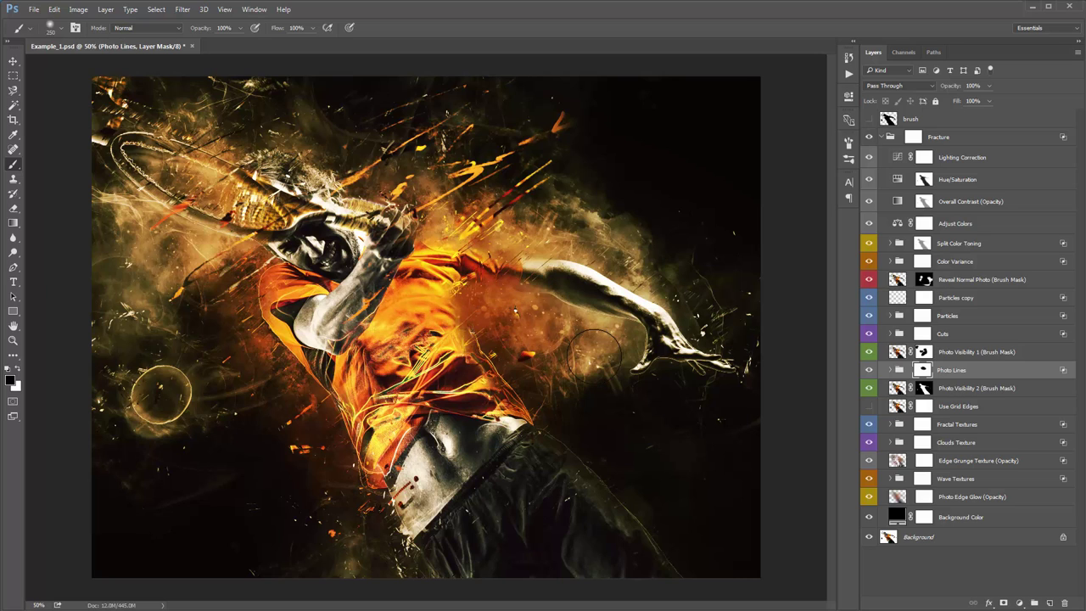
pyautogui.hotkey('ctrl', 'z')
pyautogui.press('v')
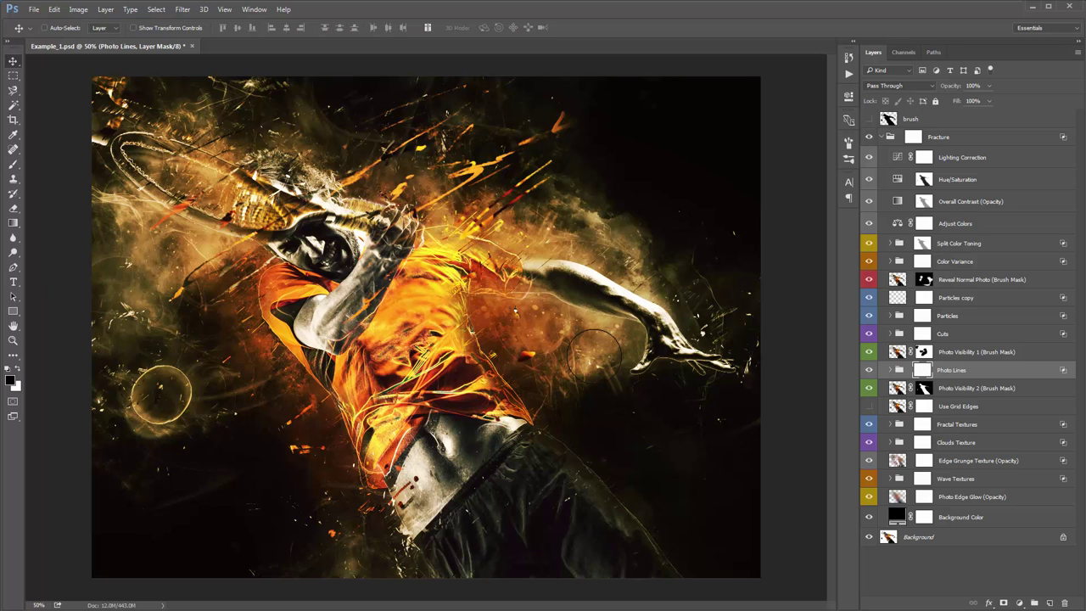
# Step: Expand the Photo Lines group and select its Offset Lines and Normal Lines layers in turn, ending on Offset Lines
pyautogui.click(890, 370)
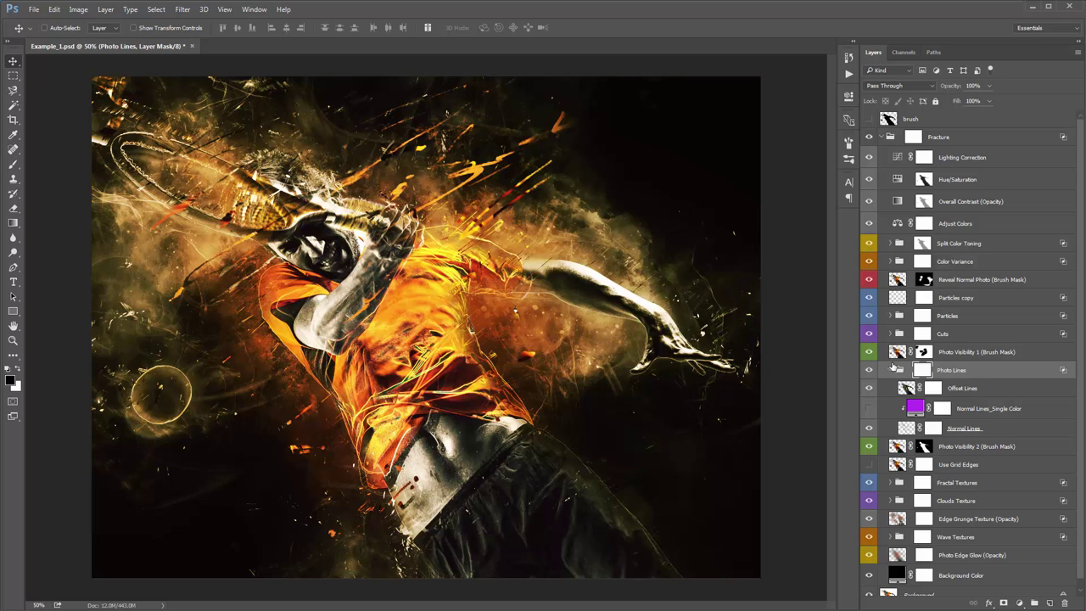
pyautogui.click(983, 389)
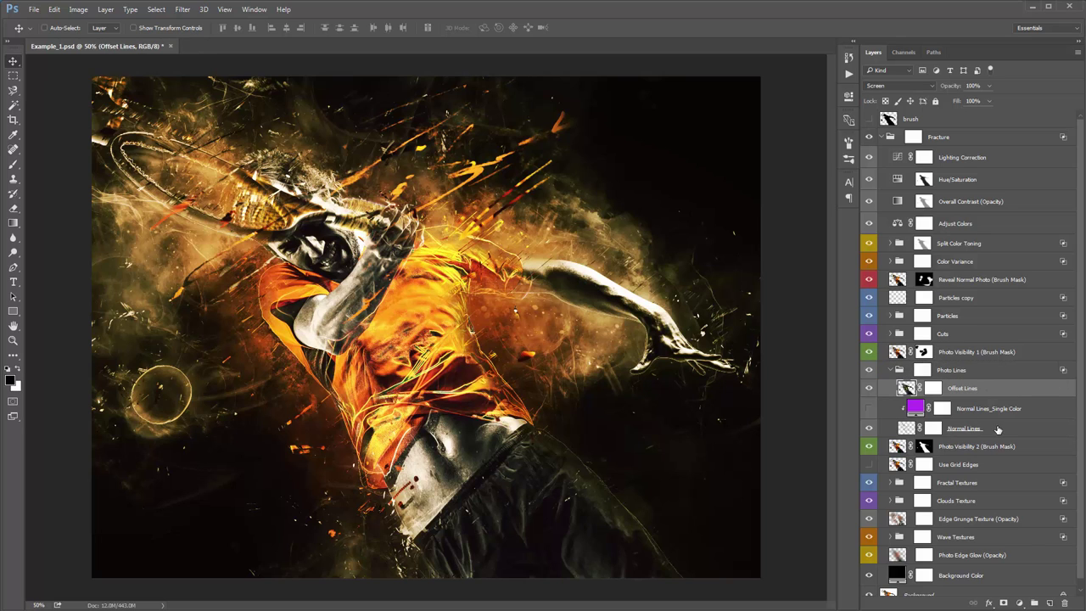
pyautogui.click(998, 429)
pyautogui.click(984, 393)
# Step: Try shifting the Offset Lines layer slightly and painting black on its mask near the raised hands with a 250 px brush
pyautogui.moveTo(596, 303)
pyautogui.mouseDown()
pyautogui.moveTo(593, 289)
pyautogui.moveTo(594, 310)
pyautogui.mouseUp()
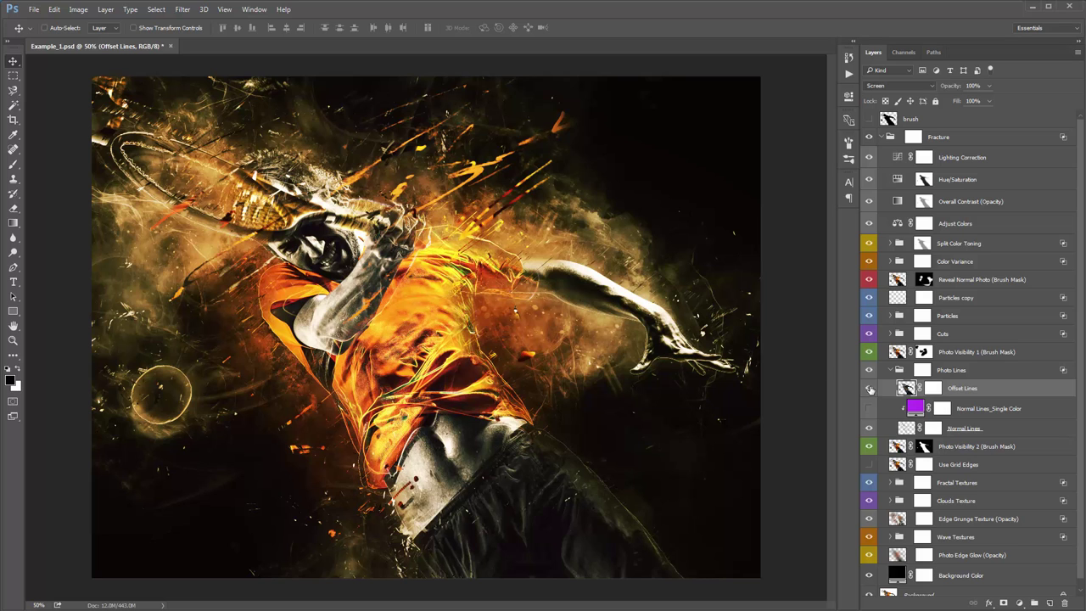
pyautogui.click(869, 390)
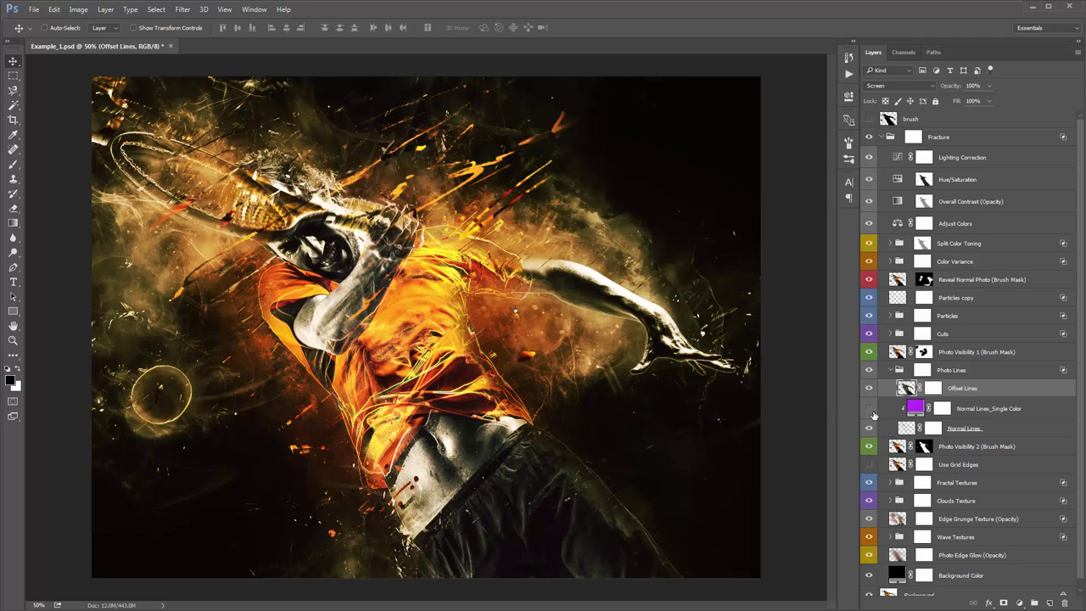
pyautogui.click(933, 388)
pyautogui.press('b')
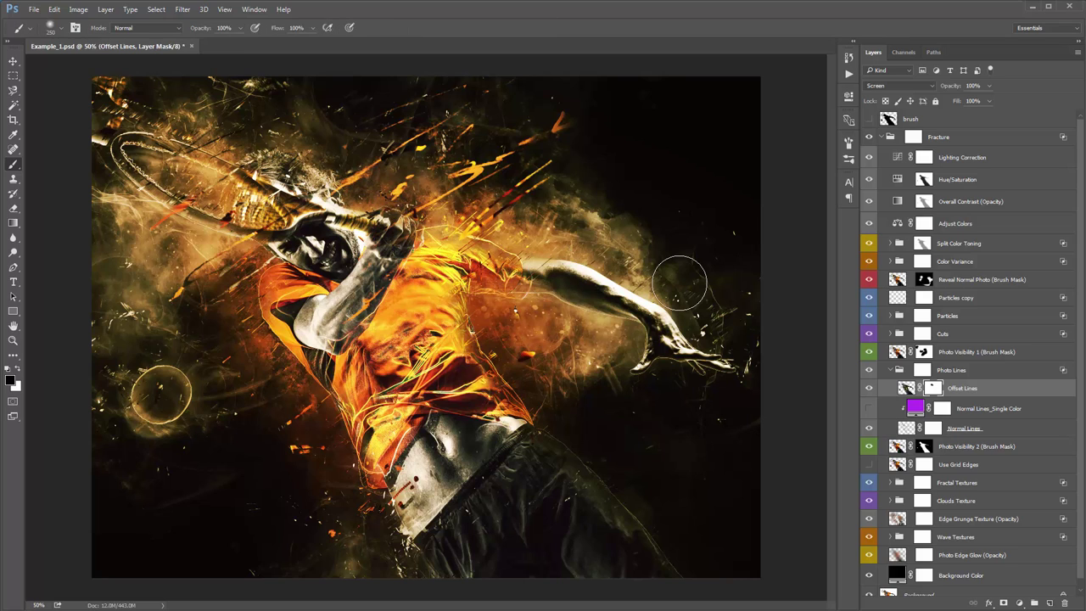
pyautogui.click(680, 283)
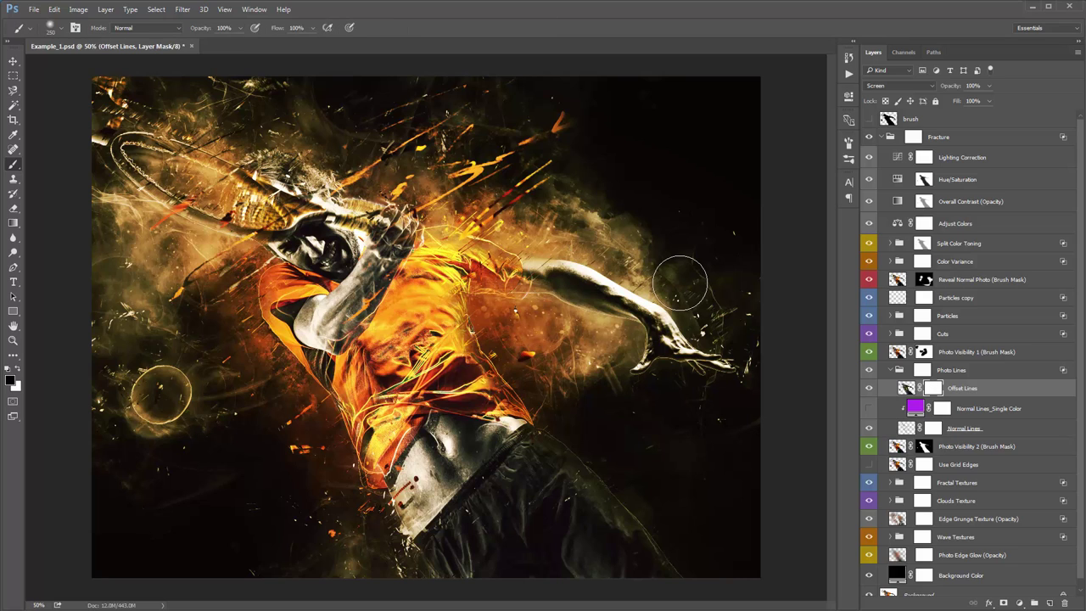
# Step: Select the Normal Lines layer and compare the image with it hidden and shown
pyautogui.click(987, 428)
pyautogui.press('v')
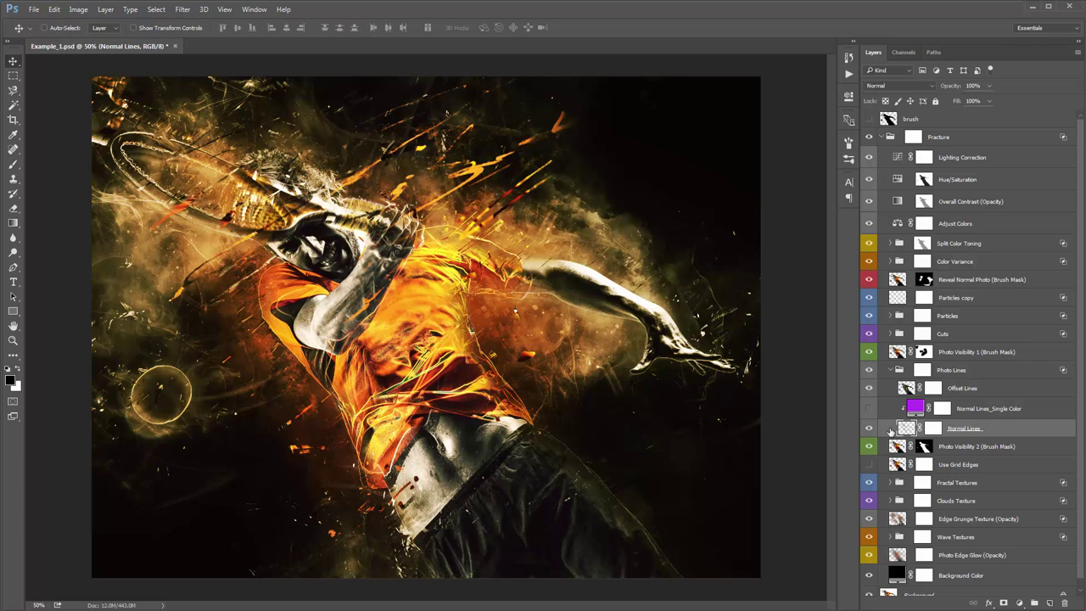
pyautogui.click(869, 429)
pyautogui.click(870, 430)
pyautogui.click(869, 429)
pyautogui.click(870, 429)
# Step: Show the Normal Lines_Single Color layer and set its fill color to orange e37f2d
pyautogui.click(889, 411)
pyautogui.click(868, 409)
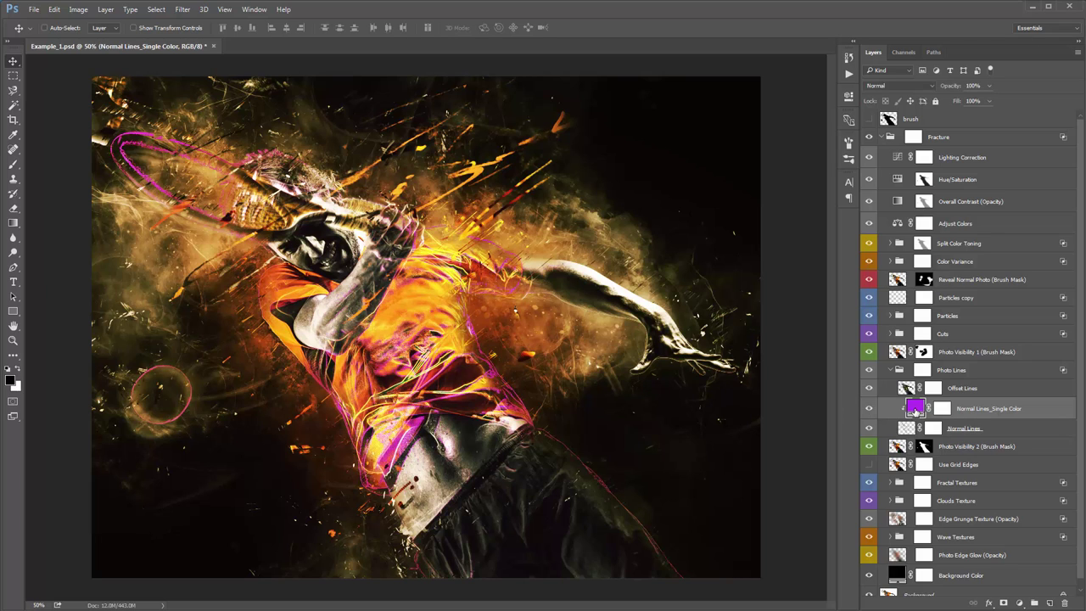
pyautogui.doubleClick(914, 407)
pyautogui.moveTo(736, 192); pyautogui.dragTo(675, 8)
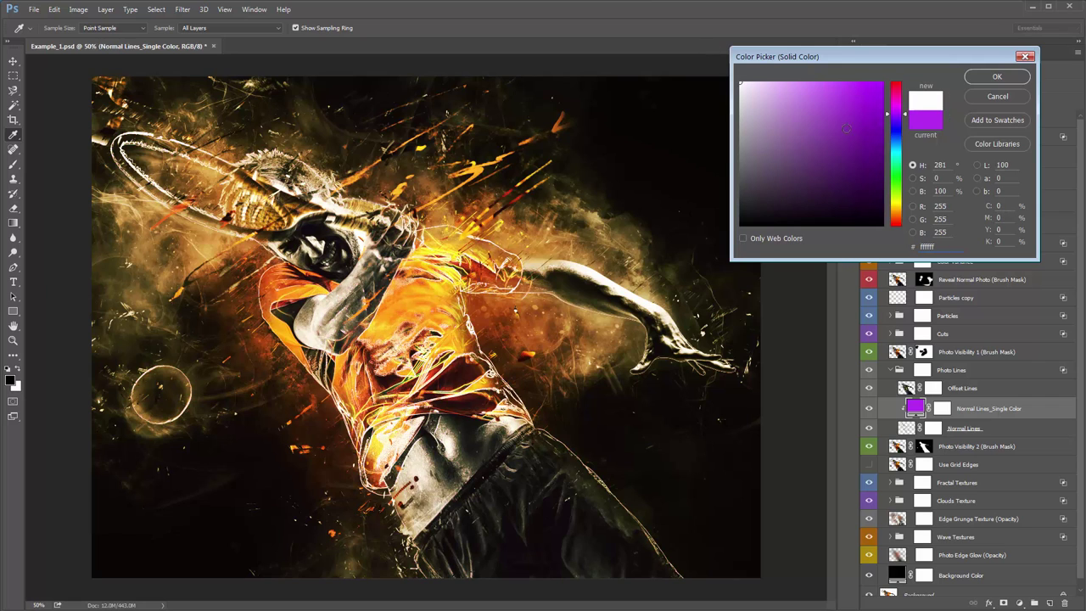
pyautogui.moveTo(892, 112); pyautogui.dragTo(901, 220)
pyautogui.click(875, 83)
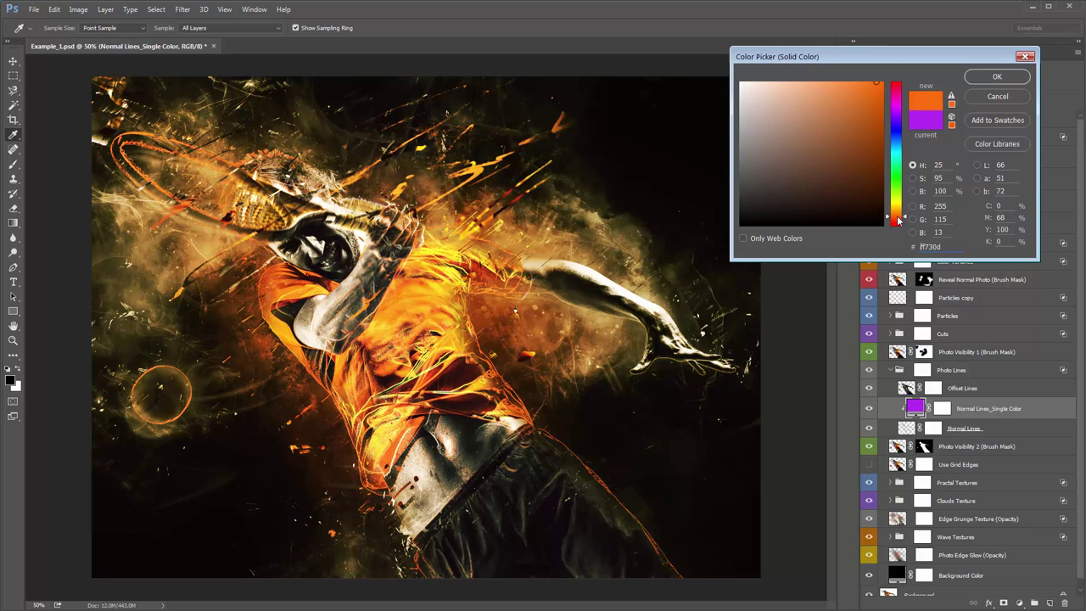
pyautogui.moveTo(829, 173); pyautogui.dragTo(711, 137)
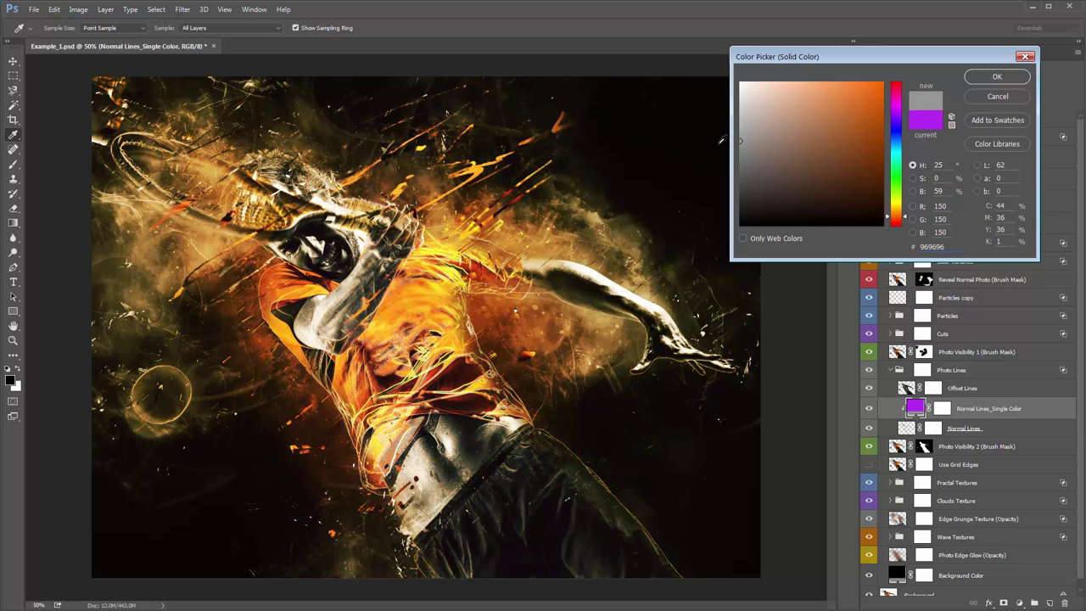
pyautogui.click(894, 218)
pyautogui.click(854, 106)
pyautogui.moveTo(855, 106); pyautogui.dragTo(855, 96)
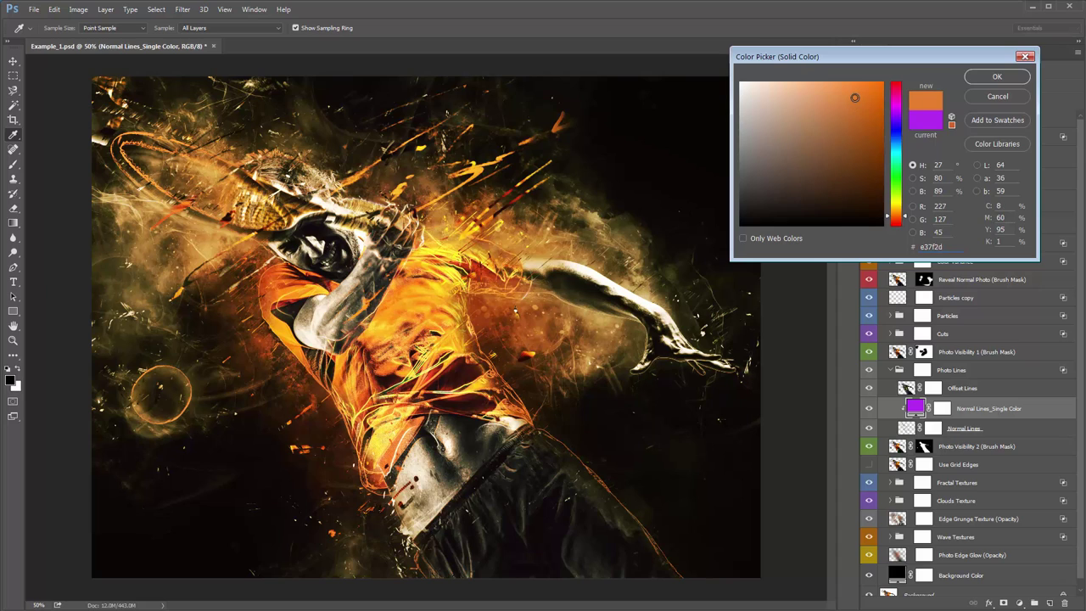
pyautogui.click(999, 78)
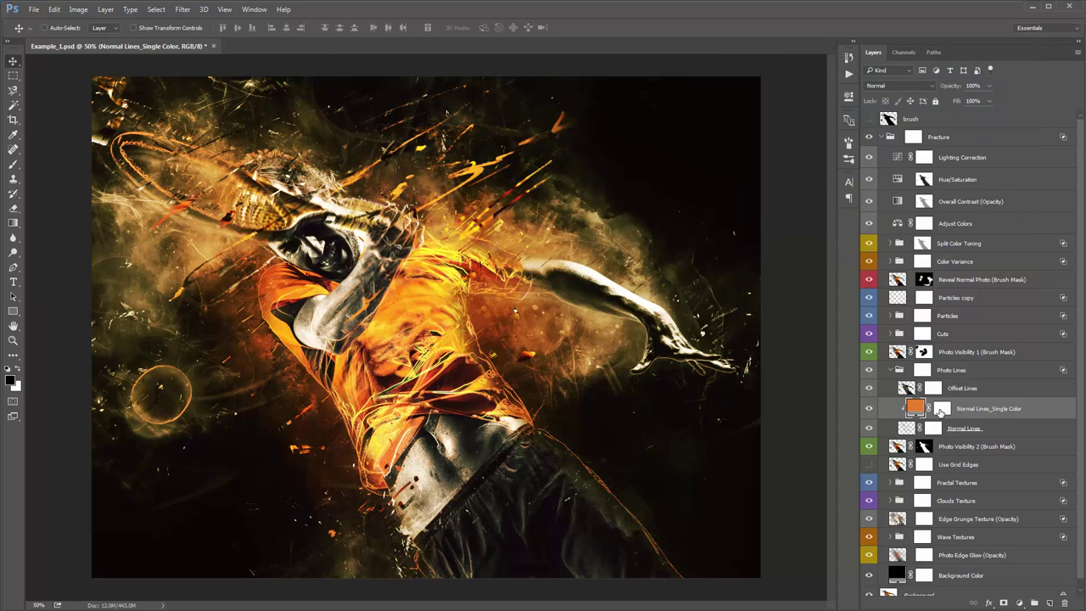
# Step: Compare the Normal Lines_Single Color layer off and on, and paint black on its mask over the racket with a 250 px brush
pyautogui.click(941, 411)
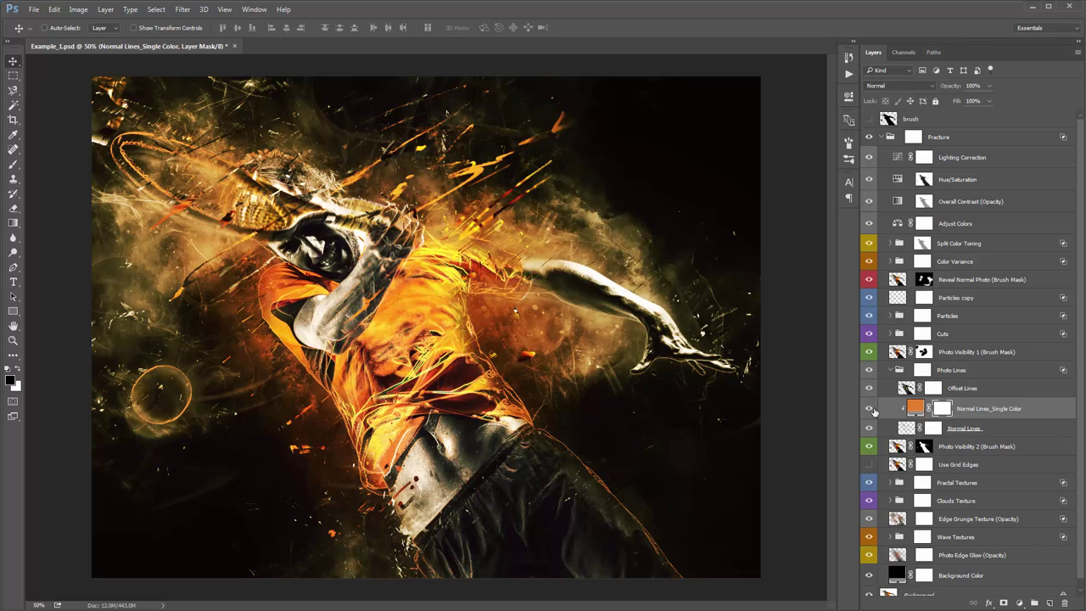
pyautogui.click(869, 409)
pyautogui.click(869, 409)
pyautogui.press('b')
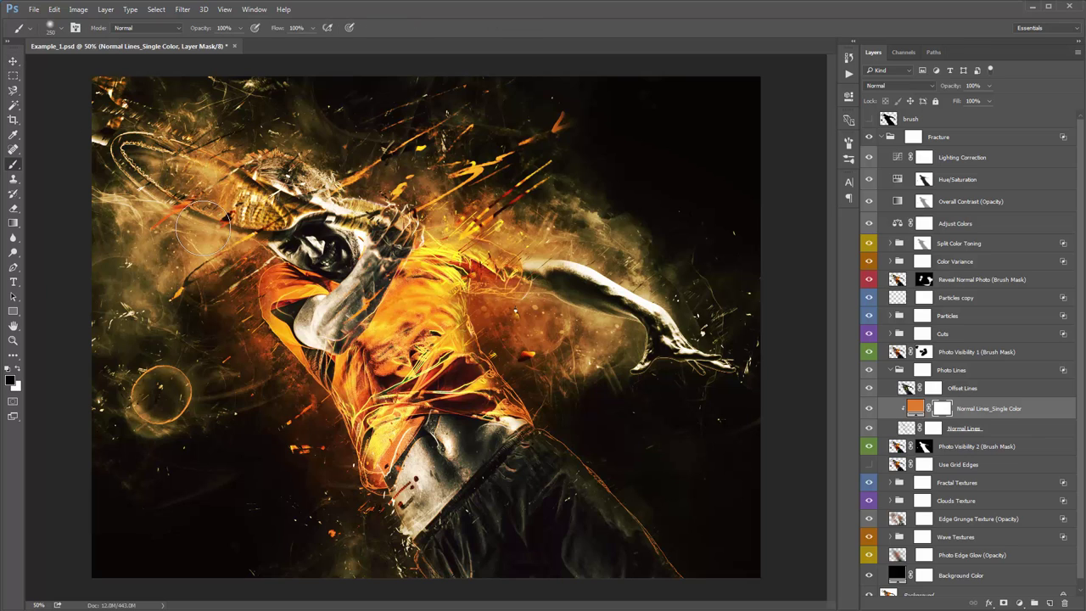
pyautogui.press('v')
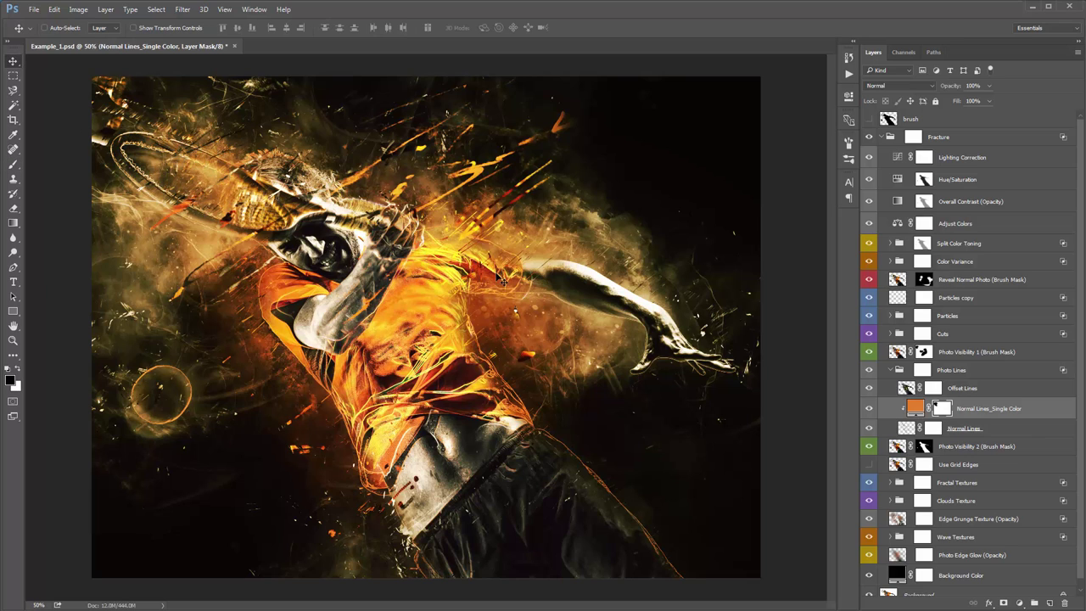
# Step: Collapse the Photo Lines group and try duplicating it with the copy slightly offset from the original lines
pyautogui.click(899, 370)
pyautogui.click(891, 370)
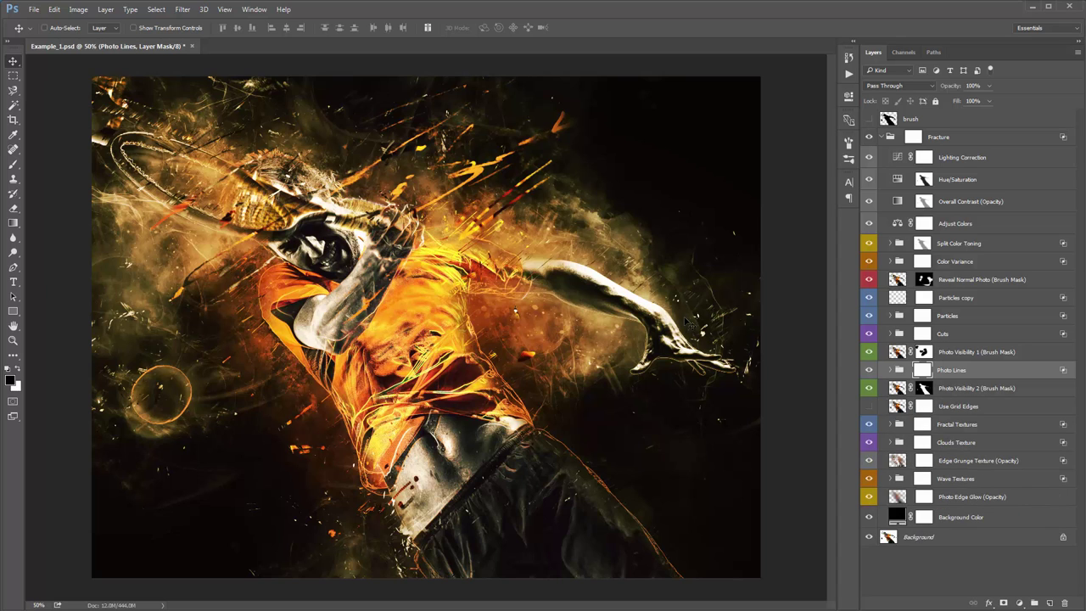
pyautogui.hotkey('ctrl', 'j')
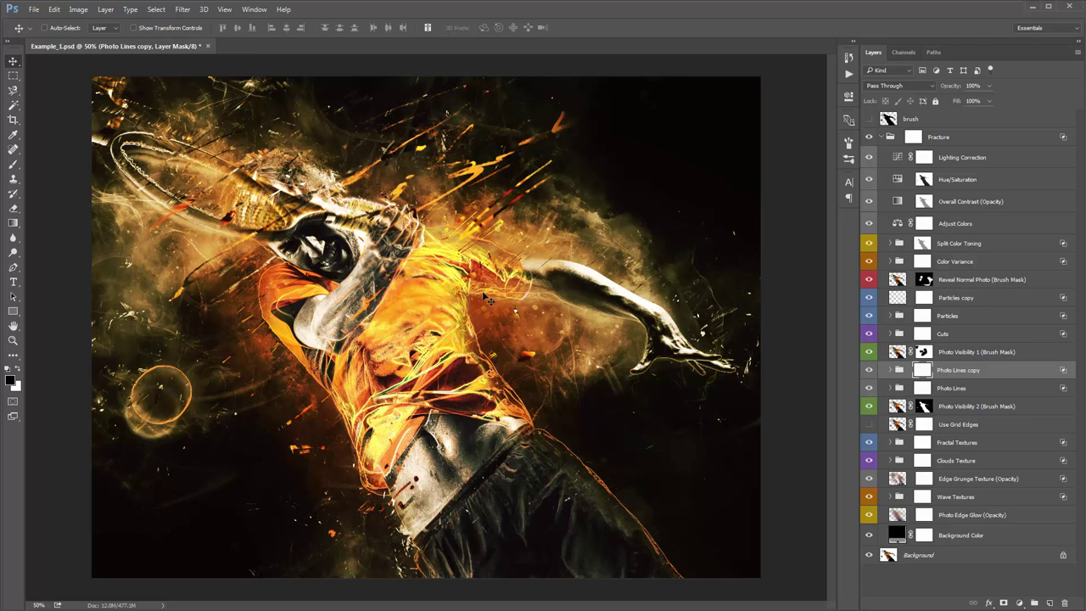
pyautogui.hotkey('ctrl', 'z')
# Step: Compare the image with the Photo Visibility 2 (Brush Mask) layer hidden and shown
pyautogui.click(973, 388)
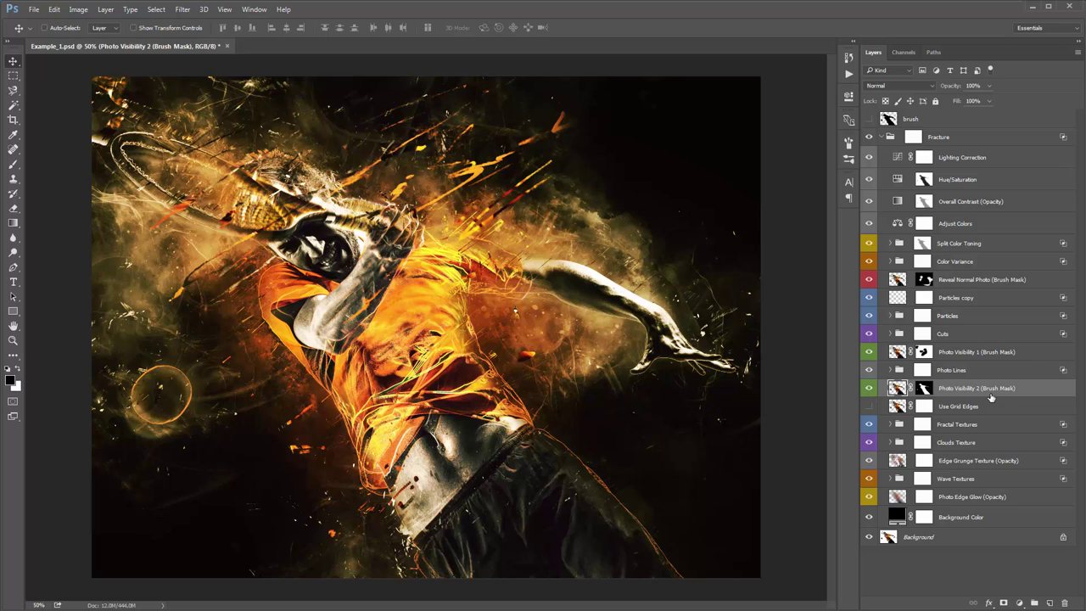
pyautogui.click(974, 352)
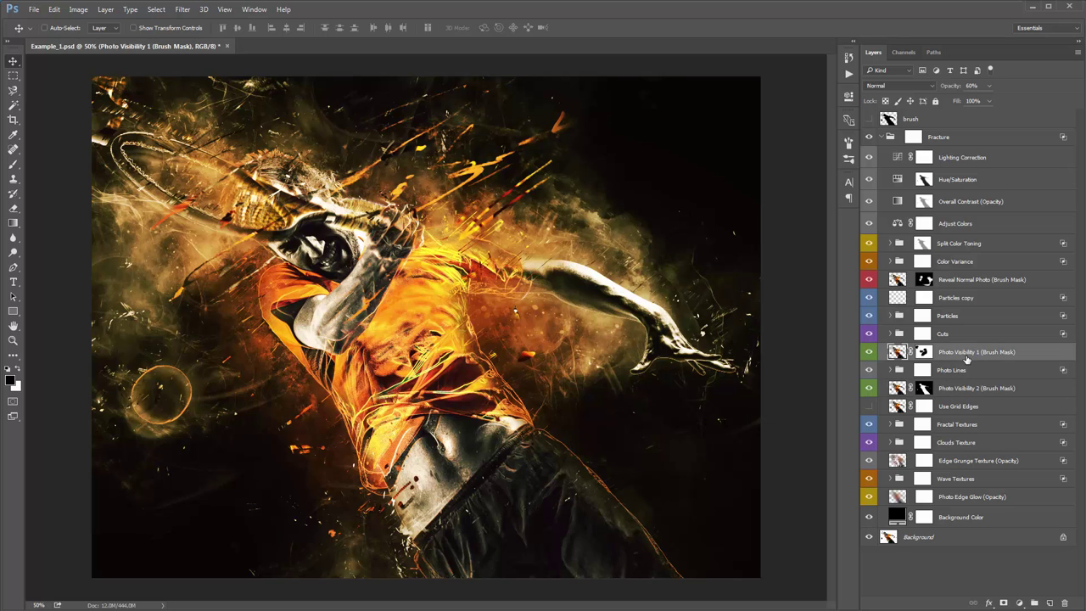
pyautogui.click(961, 390)
pyautogui.click(866, 388)
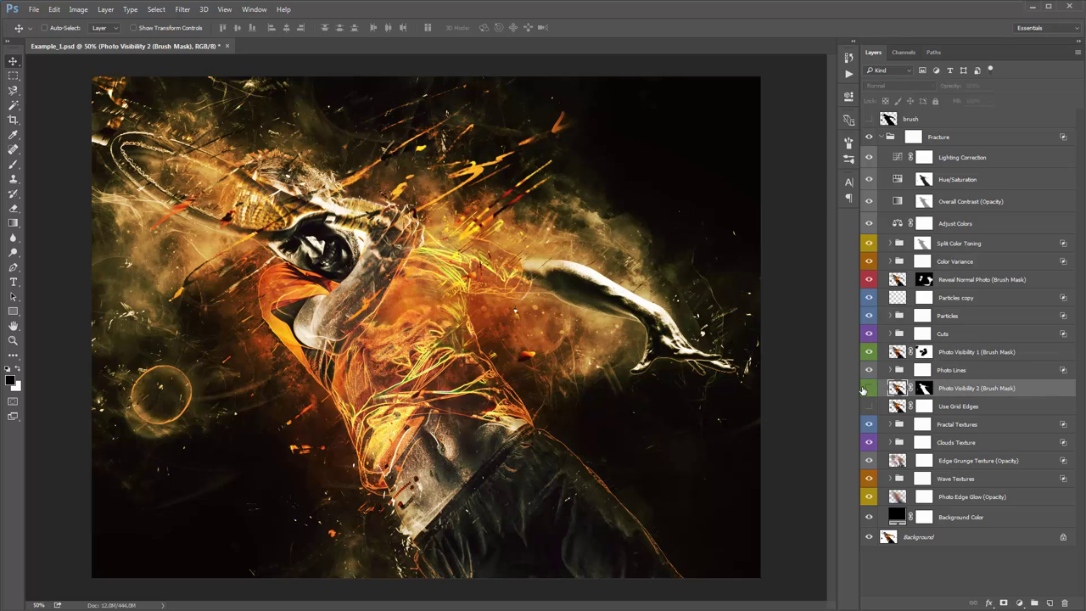
pyautogui.click(864, 390)
pyautogui.click(864, 389)
pyautogui.click(868, 388)
pyautogui.click(868, 389)
pyautogui.click(868, 389)
# Step: Try painting black on the Photo Visibility 2 mask over the shirt with a 250 px brush
pyautogui.click(924, 389)
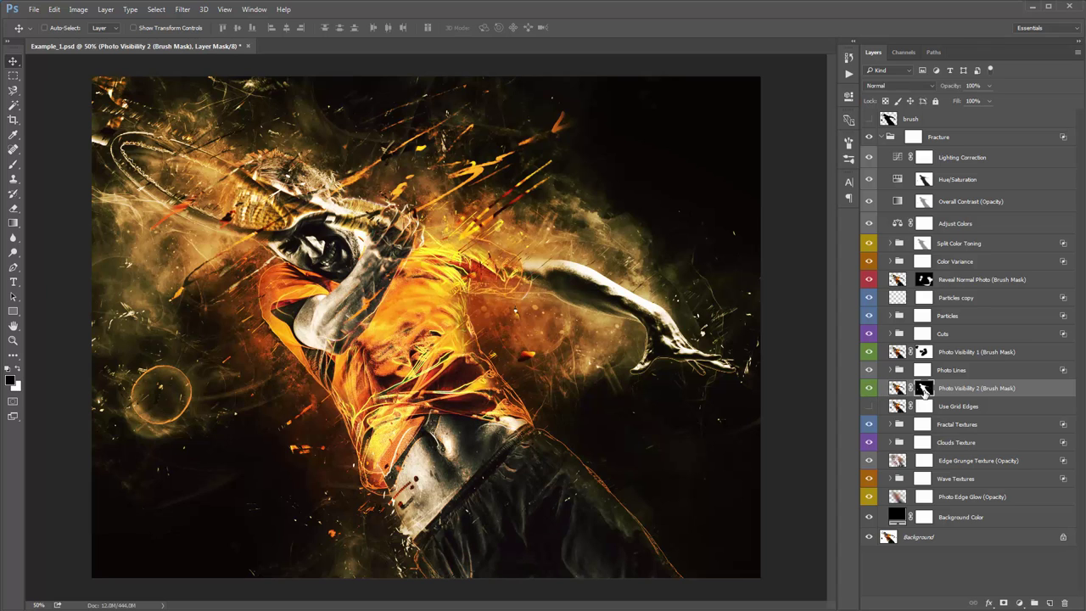
pyautogui.press('b')
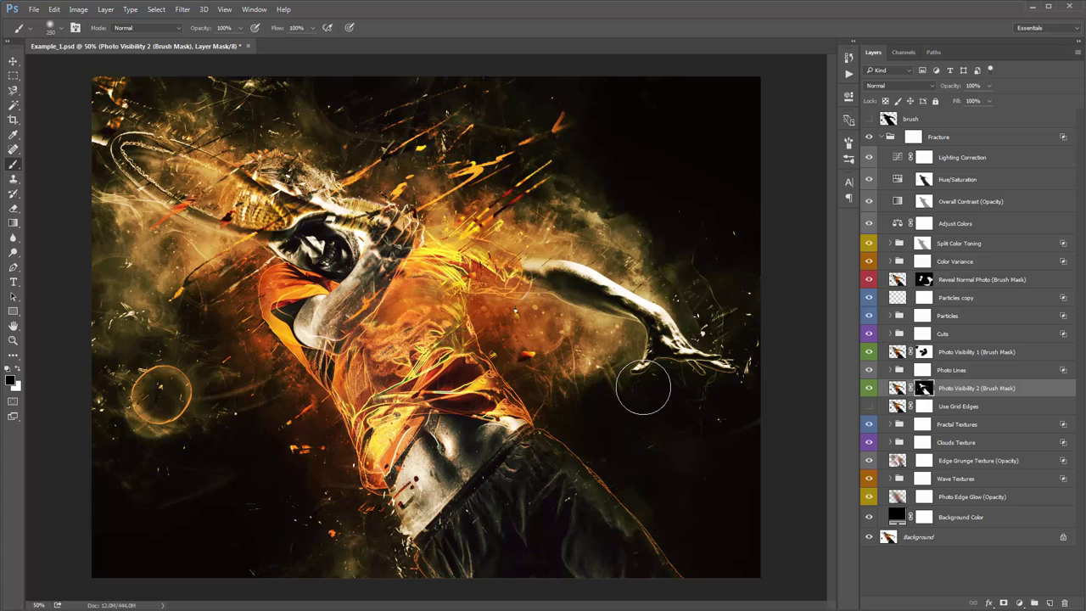
pyautogui.hotkey('ctrl', 'z')
pyautogui.press('v')
# Step: Compare the effects of the Photo Visibility 1 and Photo Visibility 2 layers by hiding and showing each in turn
pyautogui.click(942, 353)
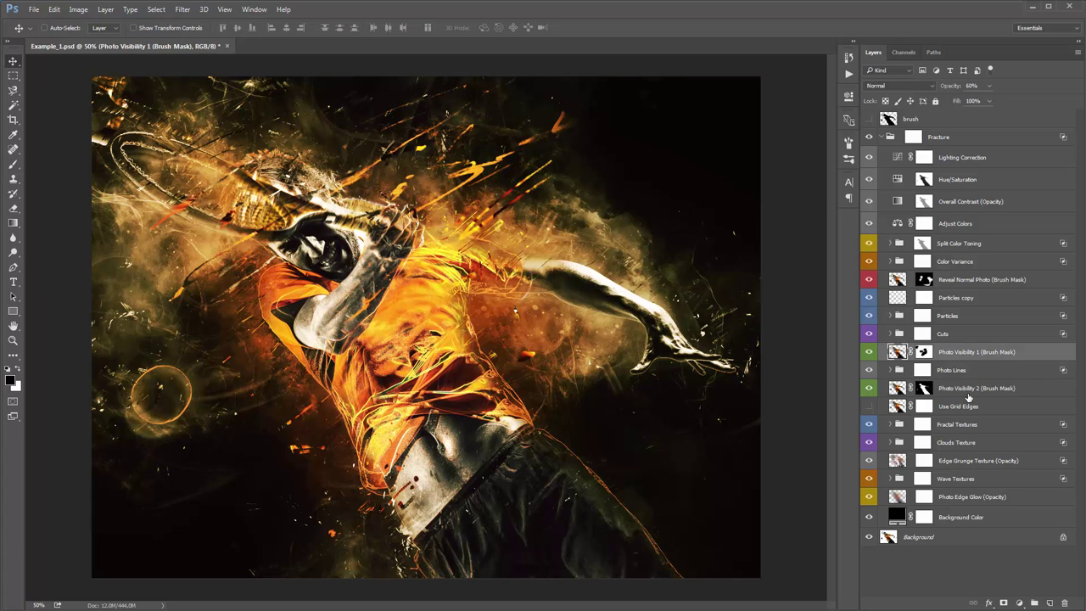
pyautogui.click(965, 389)
pyautogui.click(960, 356)
pyautogui.click(865, 351)
pyautogui.click(865, 351)
pyautogui.click(868, 387)
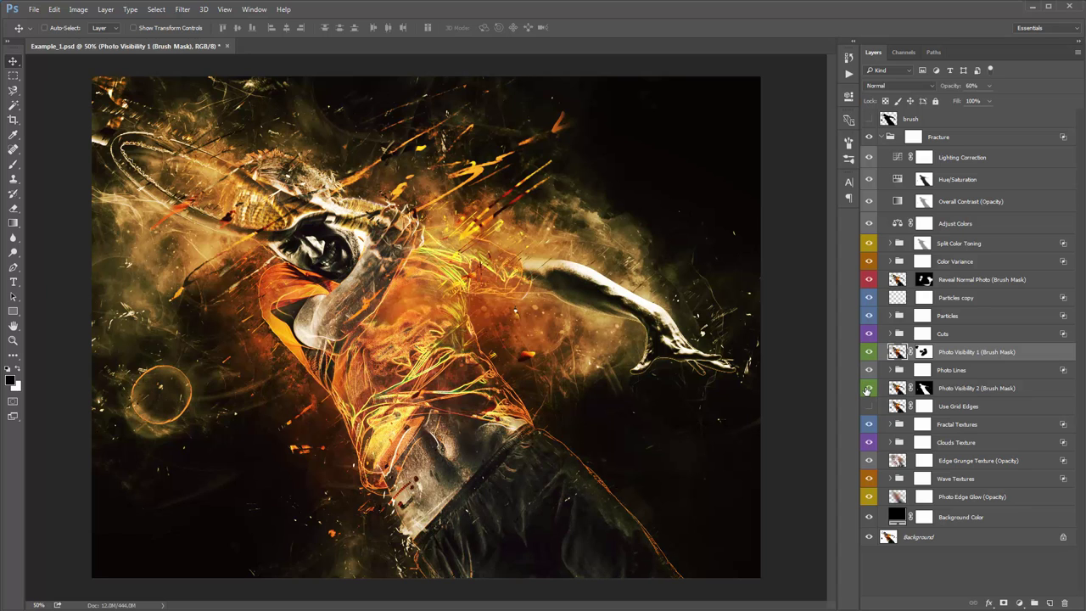
pyautogui.click(868, 388)
pyautogui.click(936, 387)
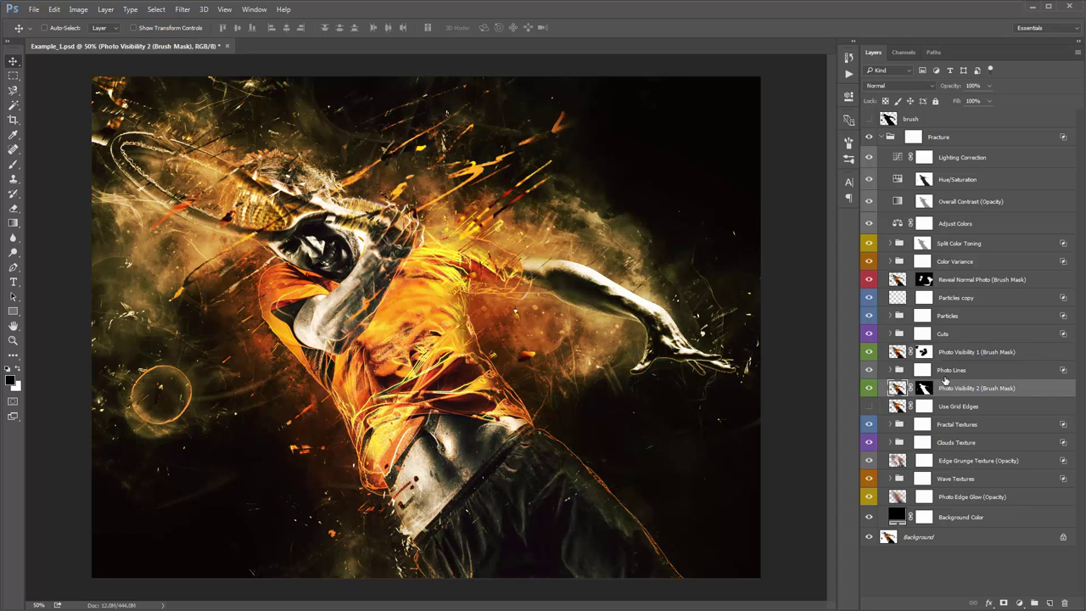
# Step: Select the Use Grid Edges layer and make it visible
pyautogui.click(964, 405)
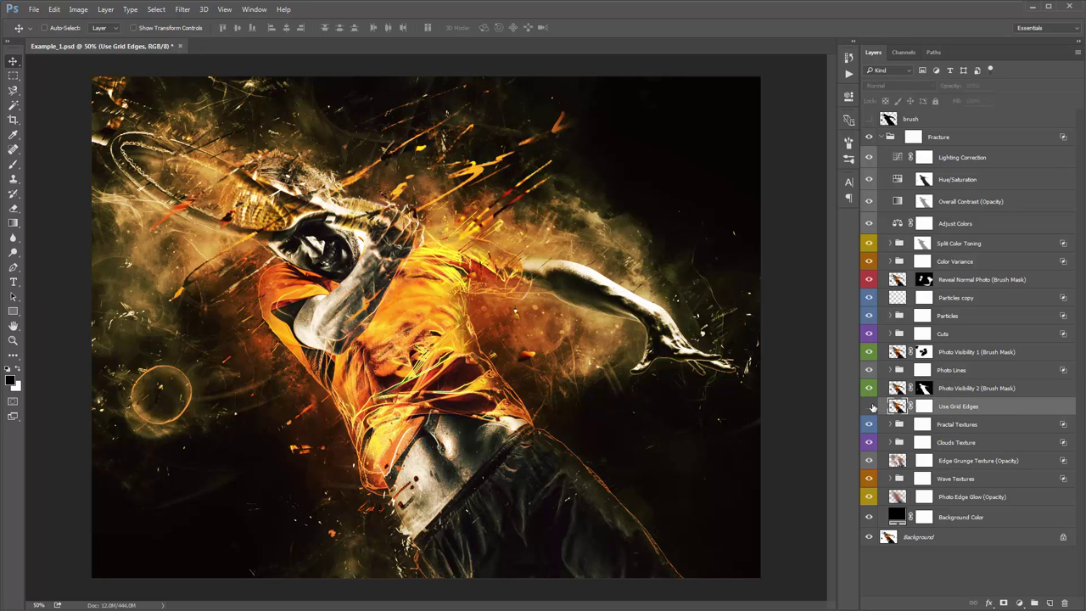
pyautogui.click(869, 406)
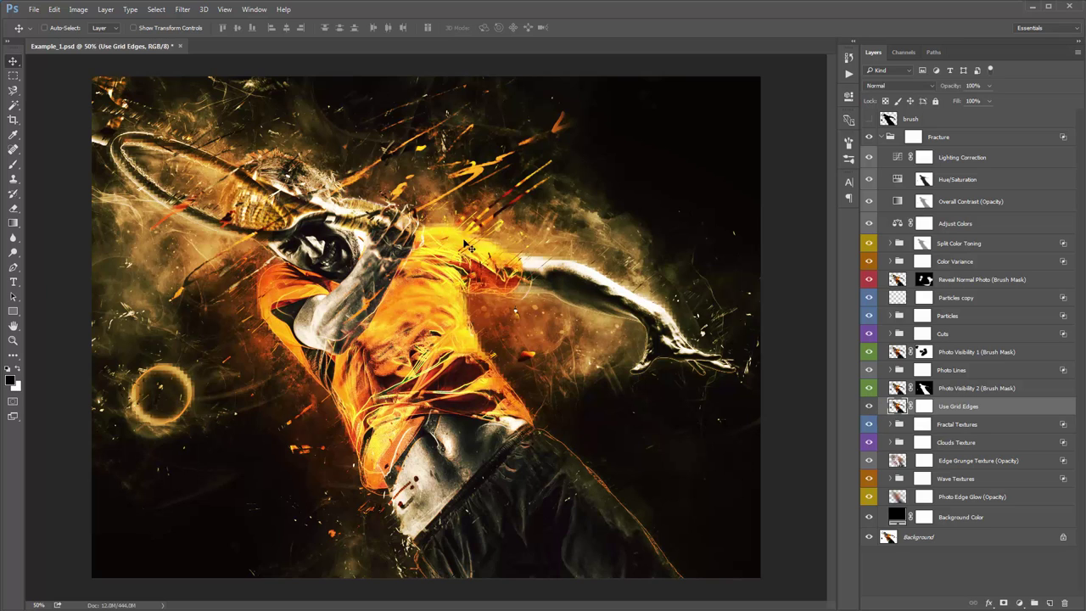
# Step: Hide the Use Grid Edges layer and expand the Fractal Textures group
pyautogui.click(869, 408)
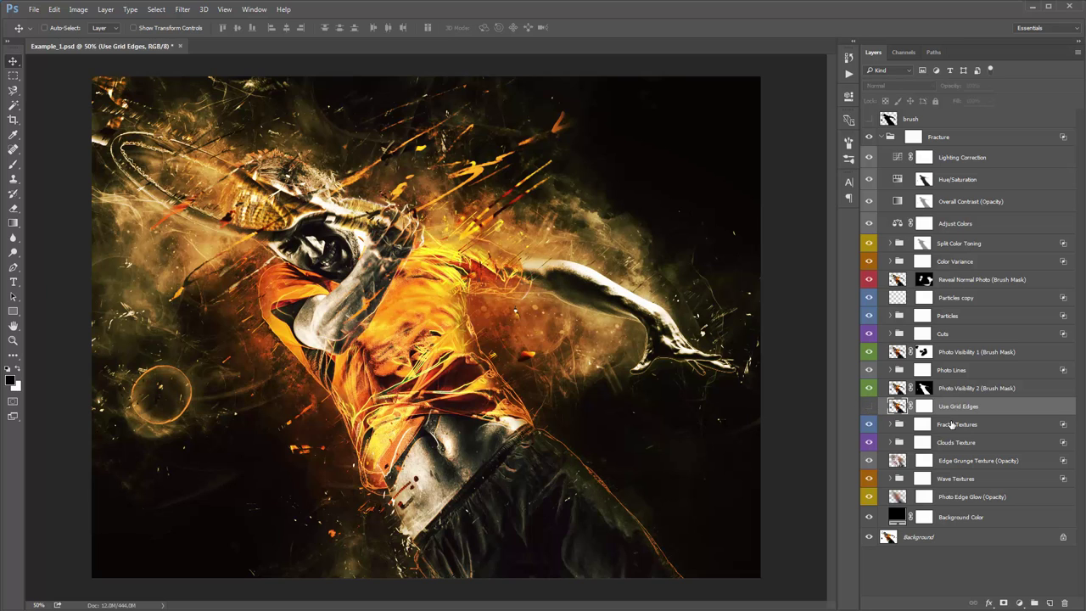
pyautogui.click(951, 423)
pyautogui.click(891, 424)
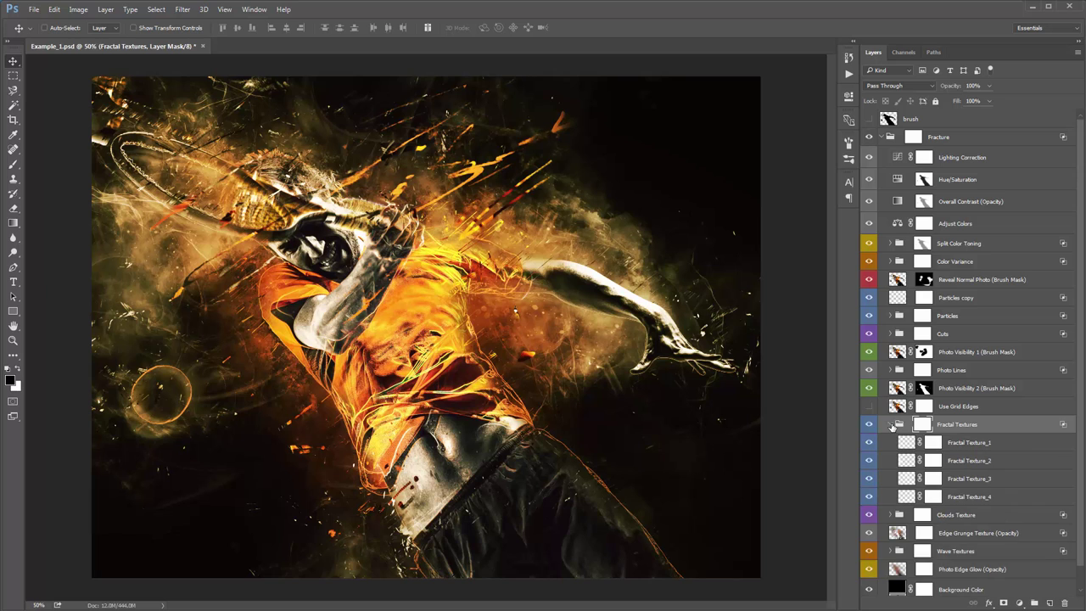
# Step: Compare the image with the Fractal Textures group hidden and shown
pyautogui.click(868, 424)
pyautogui.click(869, 423)
pyautogui.click(869, 423)
pyautogui.click(869, 423)
pyautogui.click(868, 424)
pyautogui.click(868, 424)
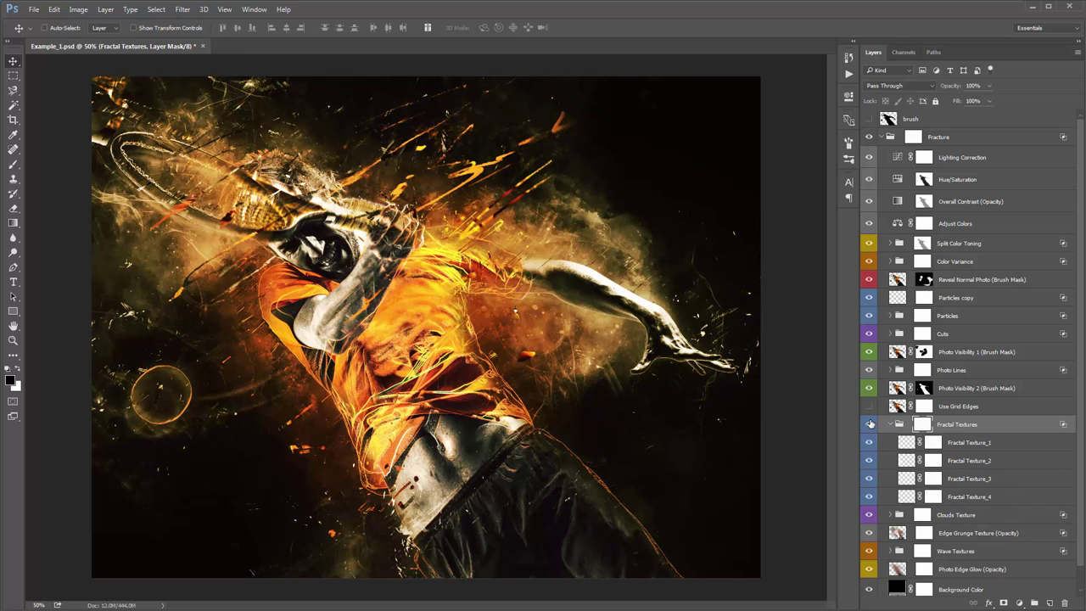
pyautogui.click(869, 423)
pyautogui.click(869, 423)
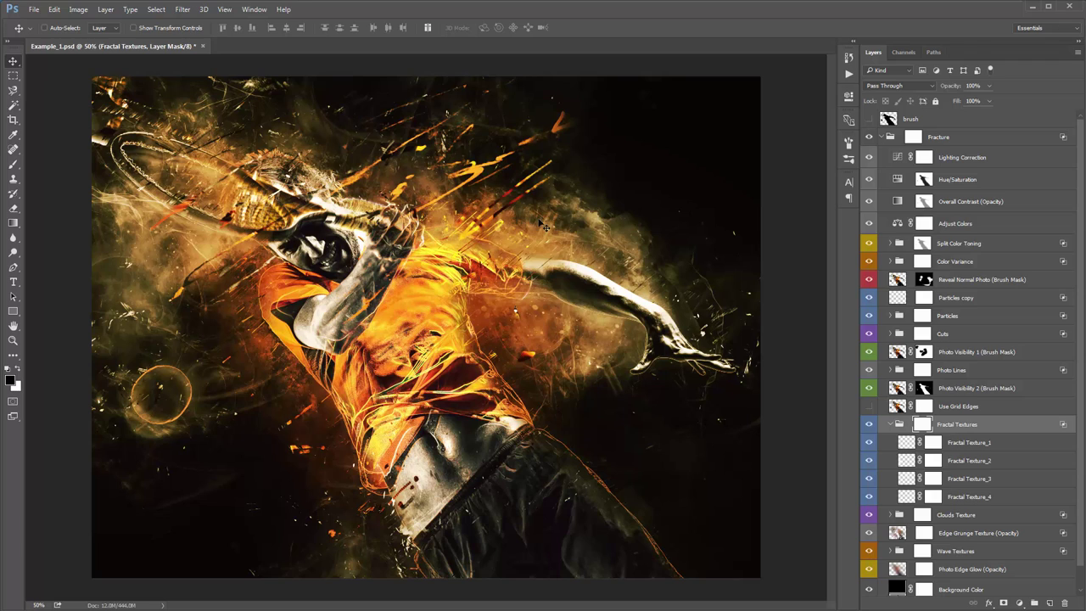
# Step: Reposition the Fractal Texture_1 layer on the canvas and collapse the Fractal Textures group
pyautogui.click(998, 442)
pyautogui.keyDown('shift'); pyautogui.click(1001, 498); pyautogui.keyUp('shift')
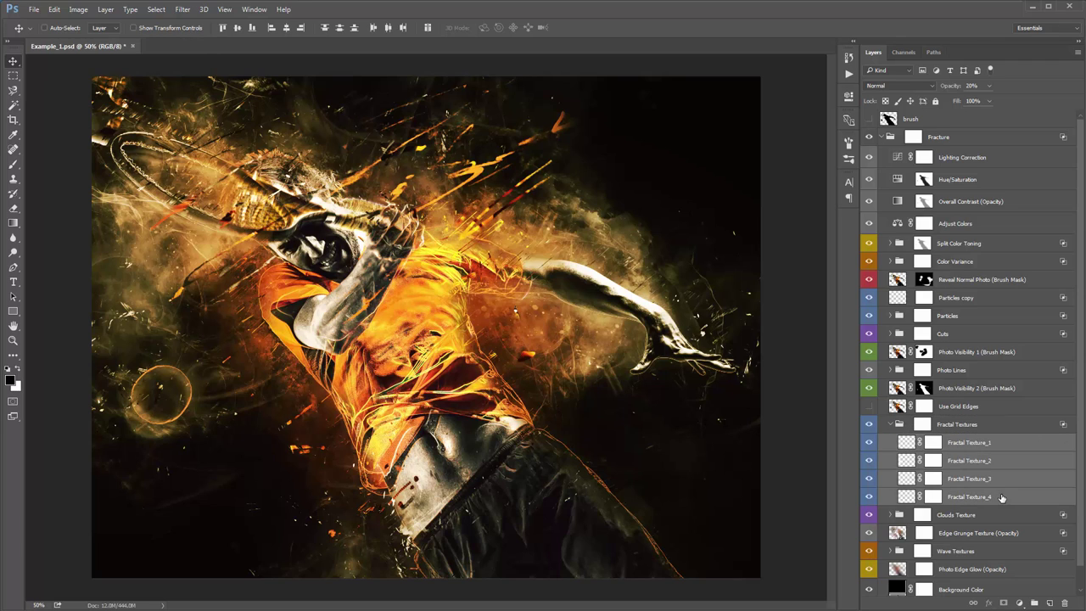
pyautogui.click(978, 449)
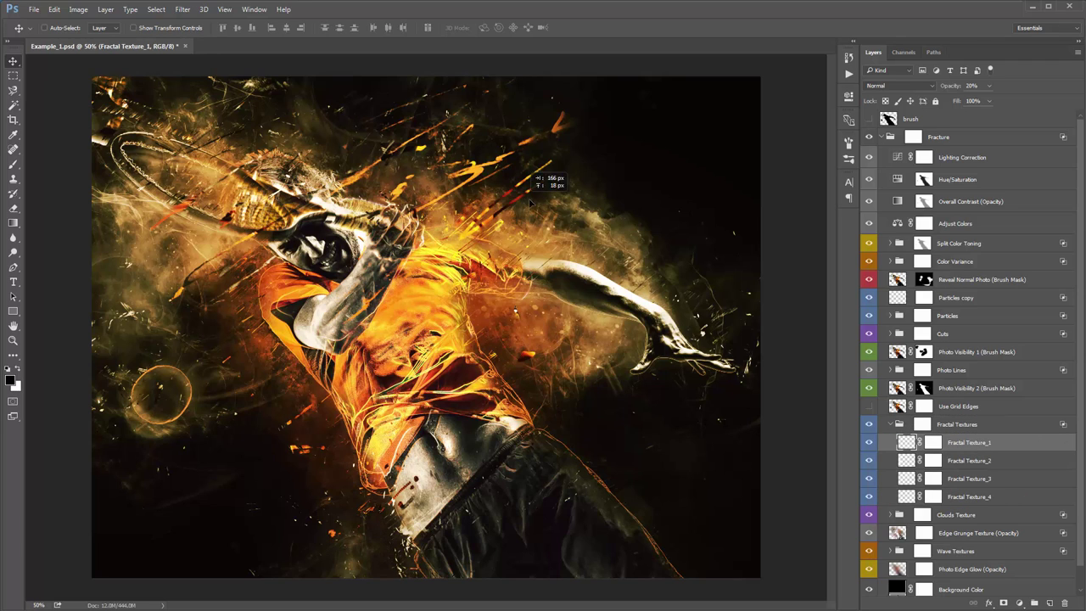
pyautogui.moveTo(670, 231); pyautogui.dragTo(679, 212)
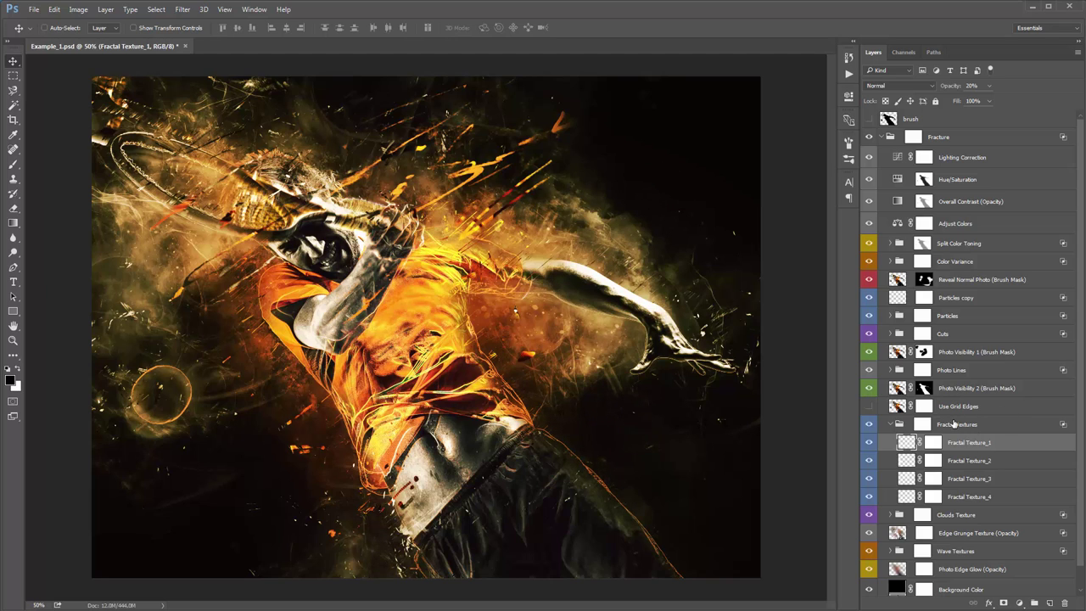
pyautogui.moveTo(654, 407); pyautogui.dragTo(521, 331)
pyautogui.click(890, 428)
pyautogui.click(889, 424)
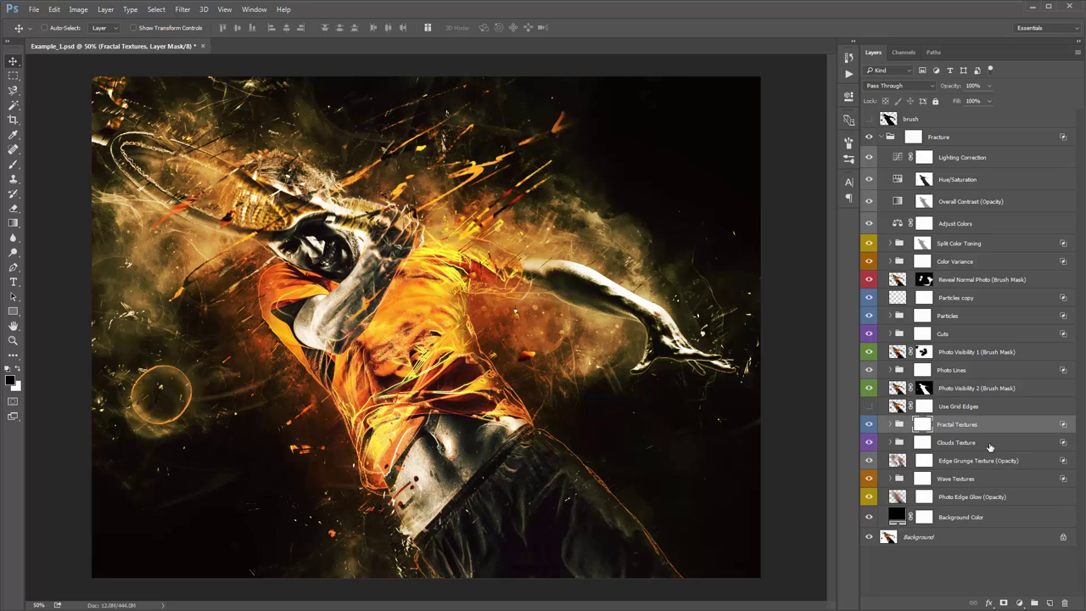
# Step: Compare the image with the Clouds Texture group hidden and shown
pyautogui.click(923, 442)
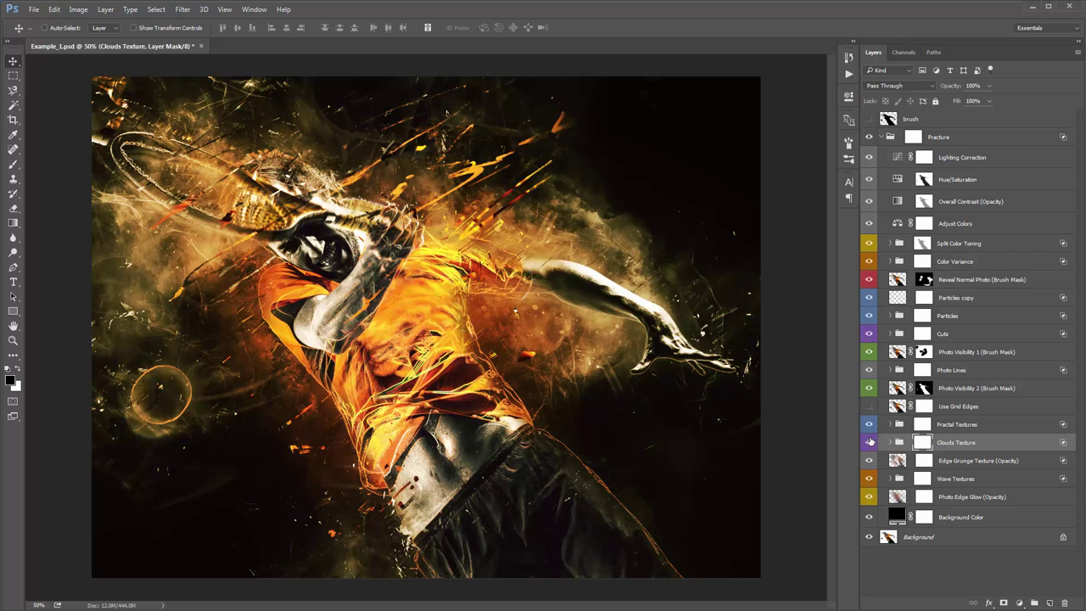
pyautogui.click(869, 442)
pyautogui.click(868, 443)
pyautogui.click(869, 442)
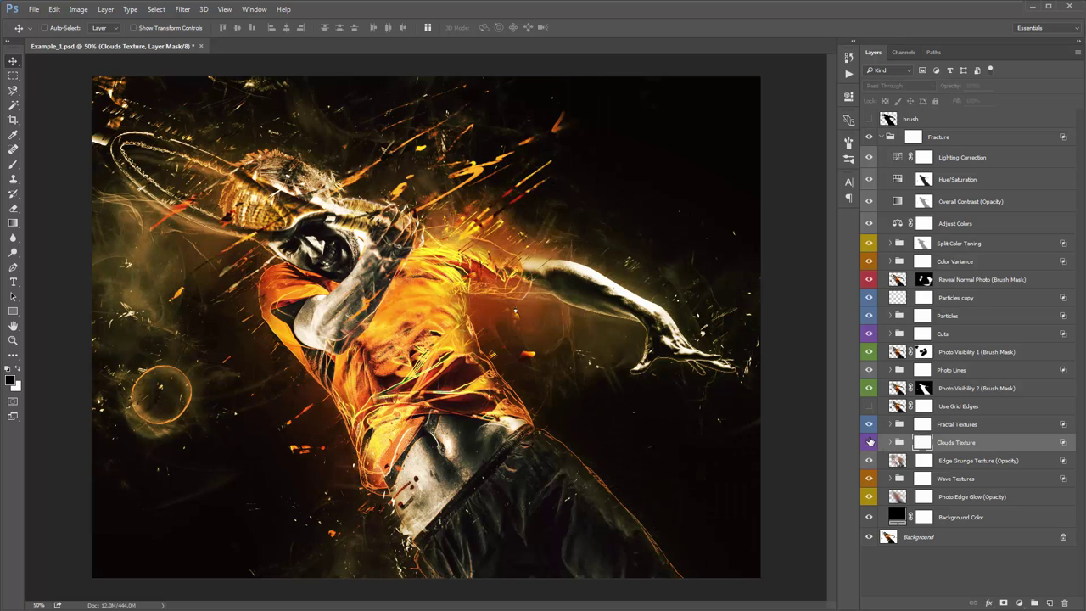
pyautogui.click(869, 442)
pyautogui.click(869, 442)
pyautogui.click(868, 442)
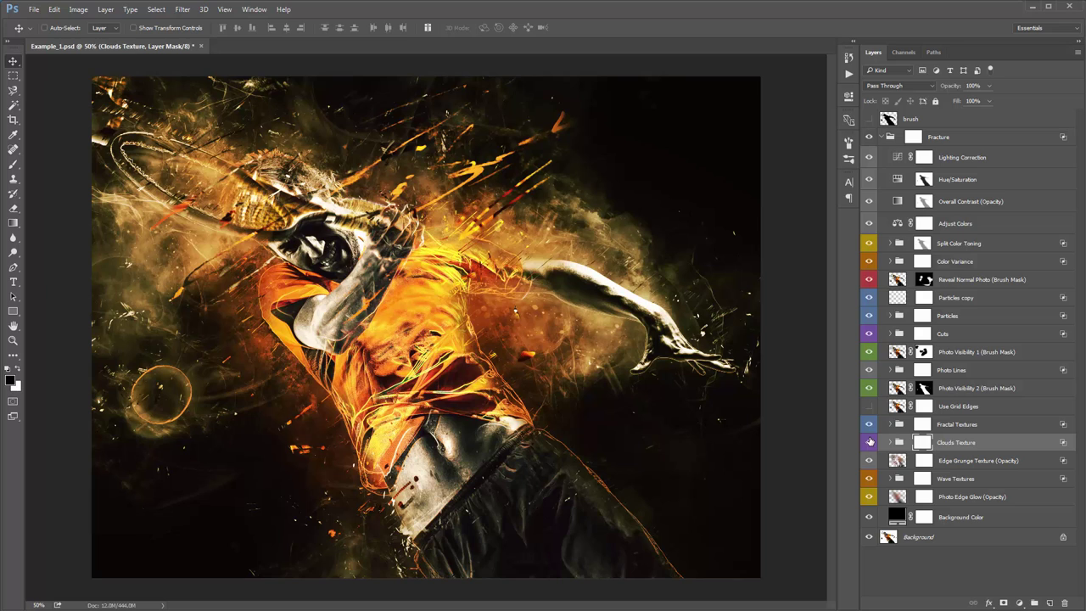
# Step: Expand the Clouds Texture group and compare the effects of Clouds_1 and Clouds_2 by hiding and showing each
pyautogui.click(890, 442)
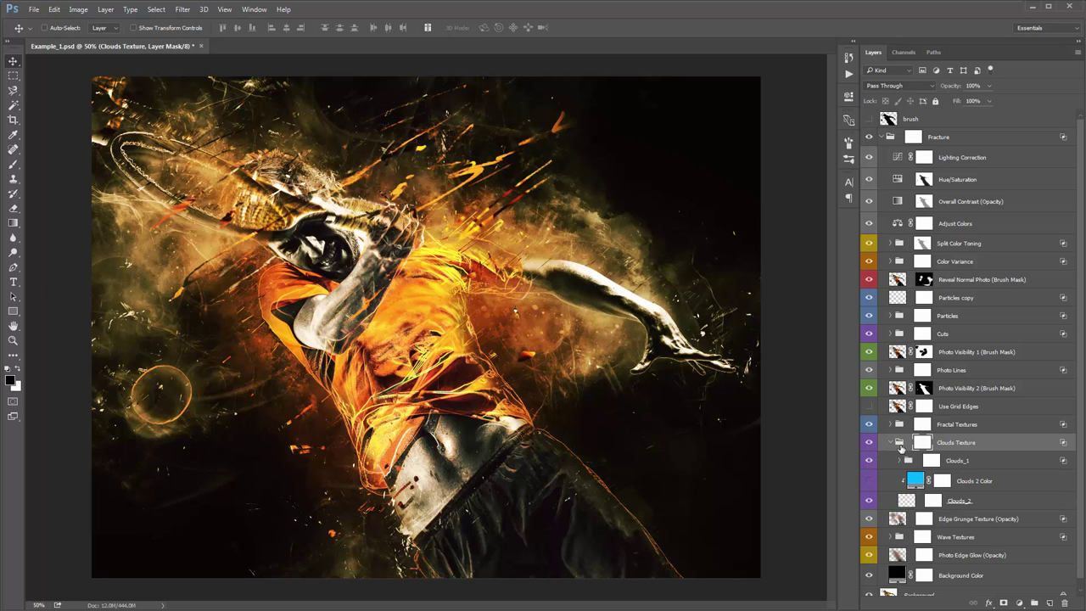
pyautogui.click(939, 461)
pyautogui.click(869, 461)
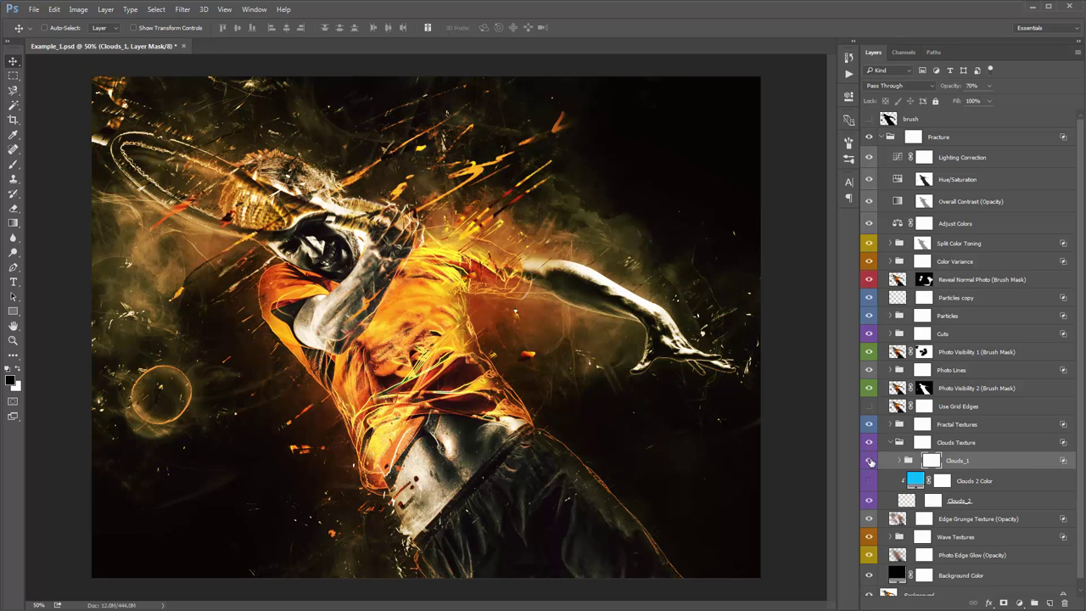
pyautogui.click(869, 461)
pyautogui.click(869, 461)
pyautogui.click(869, 460)
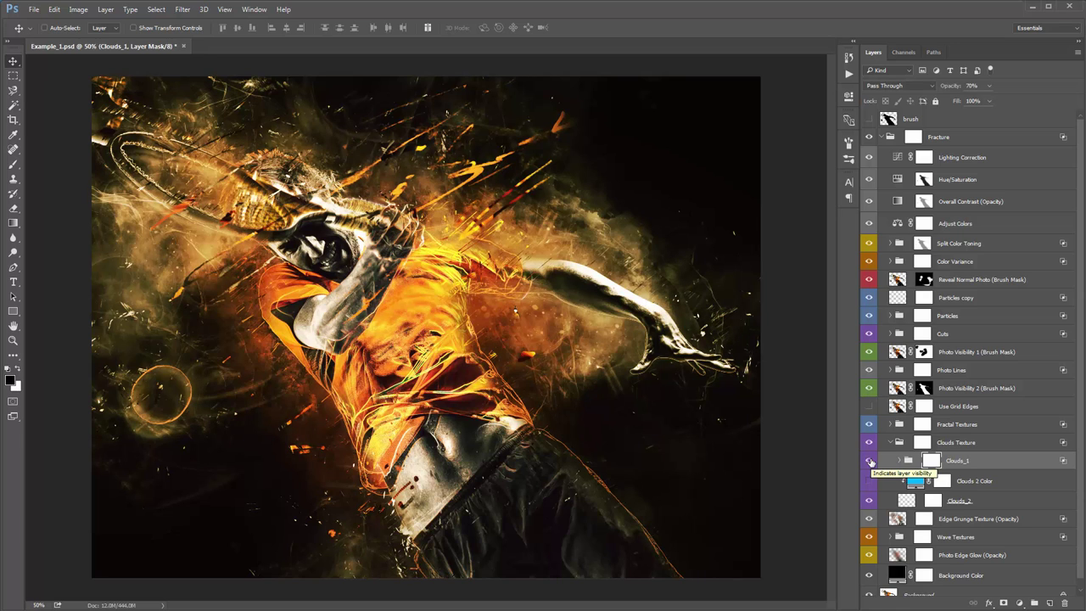
pyautogui.click(868, 459)
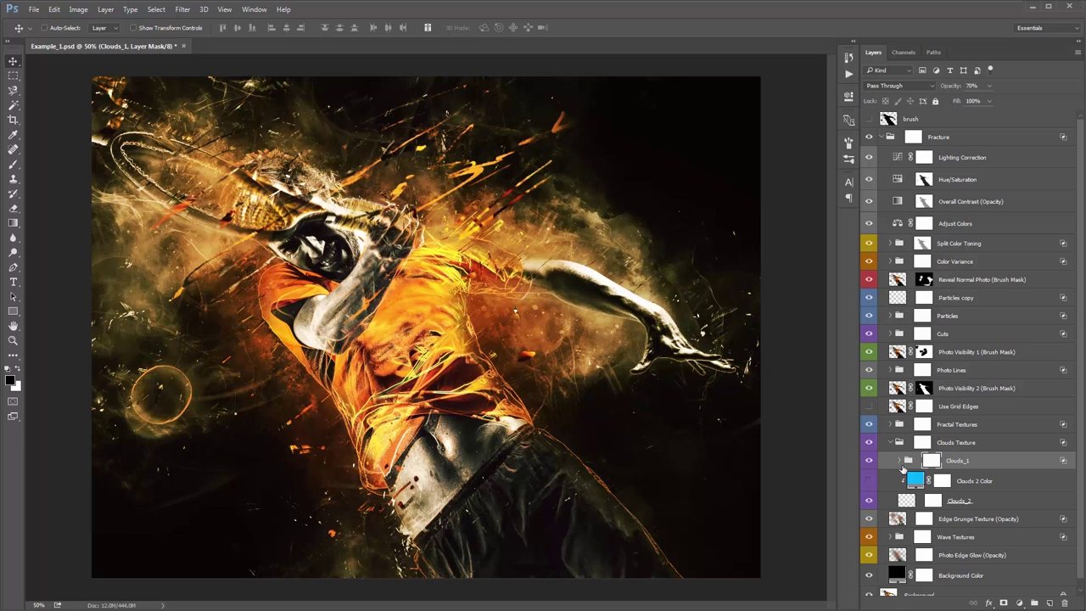
pyautogui.click(868, 461)
pyautogui.click(868, 461)
pyautogui.click(870, 501)
pyautogui.click(870, 500)
# Step: Lower the opacity of the whole Clouds Texture group to about 60%
pyautogui.click(956, 444)
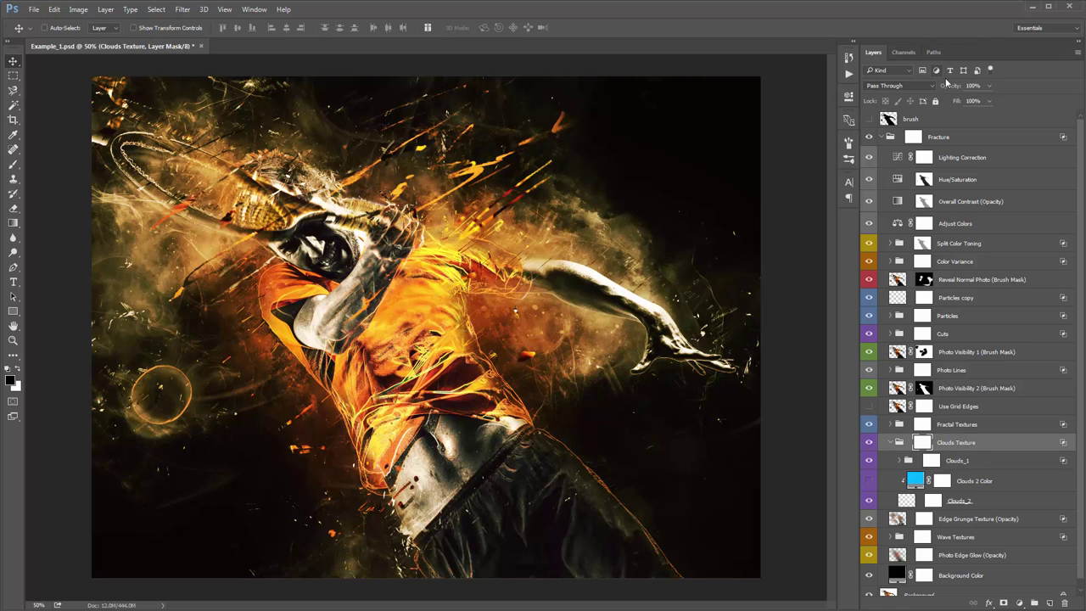
pyautogui.press('5')
pyautogui.press('8')
pyautogui.press('1')
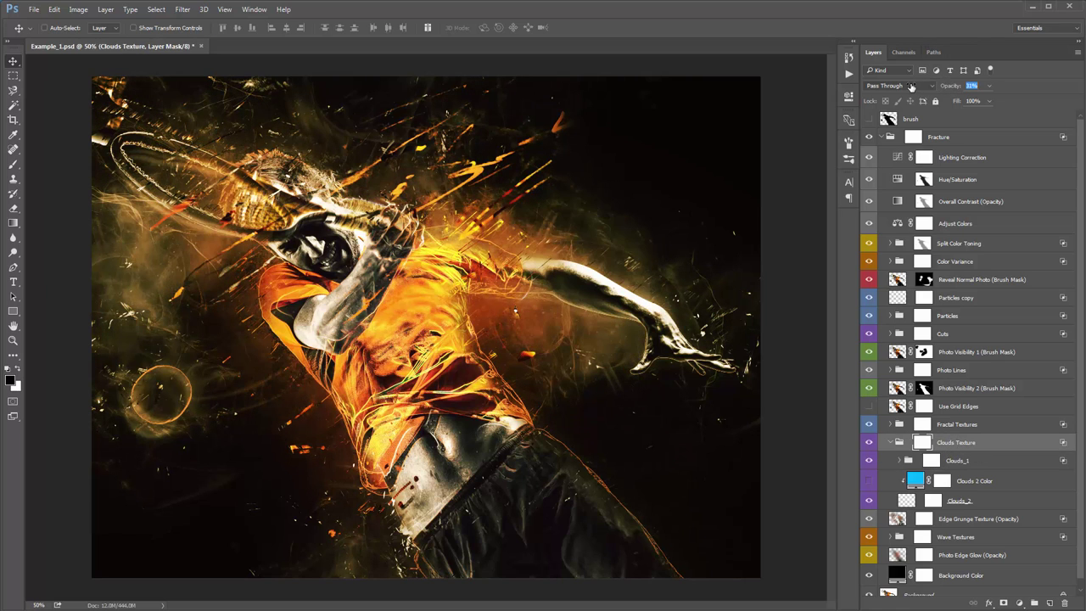
pyautogui.press('0')
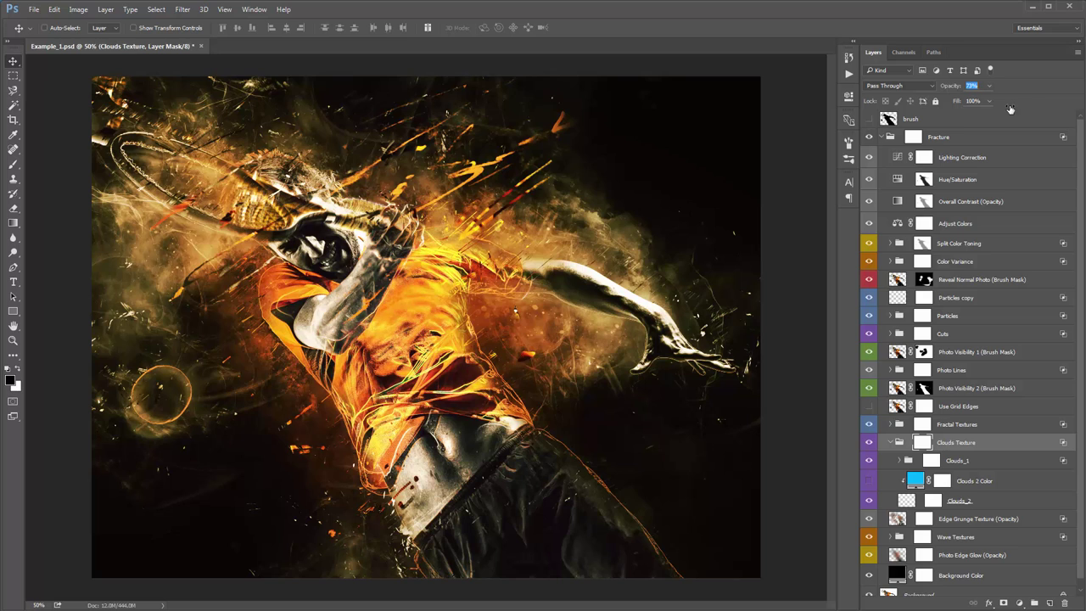
pyautogui.press('5')
pyautogui.press('8')
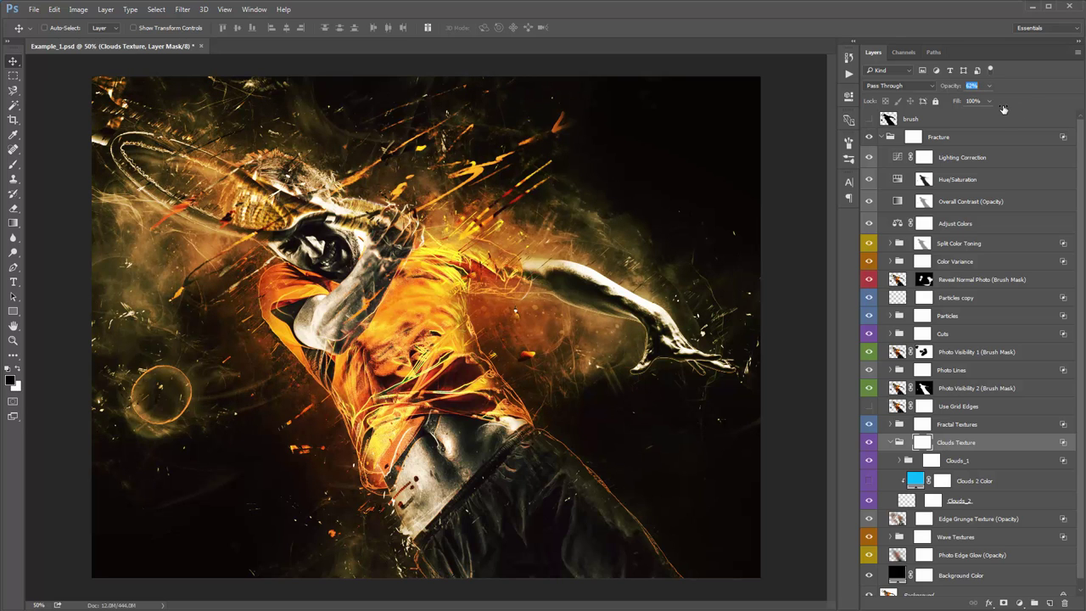
pyautogui.write('60')
# Step: Show the Clouds 2 Color layer and compare the image with its blue tint on and off
pyautogui.click(987, 482)
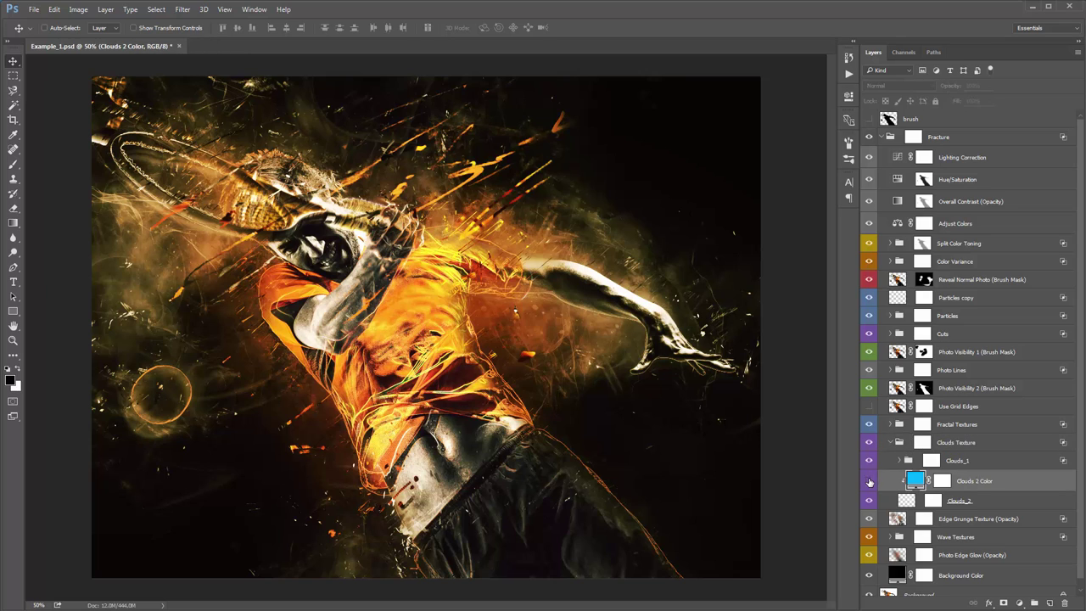
pyautogui.click(869, 481)
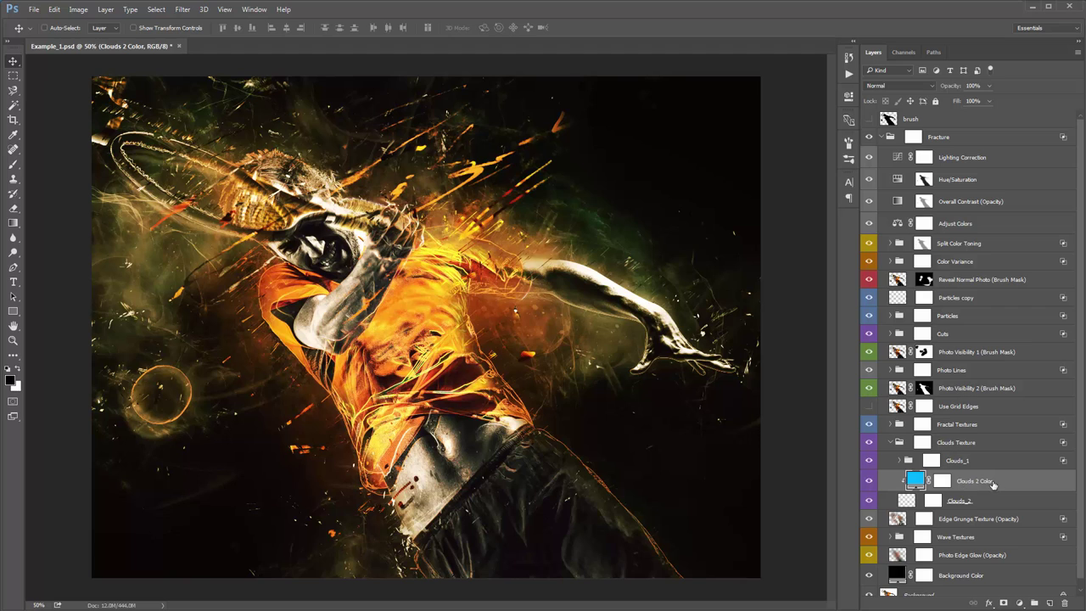
pyautogui.click(869, 481)
pyautogui.click(868, 481)
# Step: Examine the layers inside the Color Variance group and collapse it again
pyautogui.click(913, 262)
pyautogui.click(890, 261)
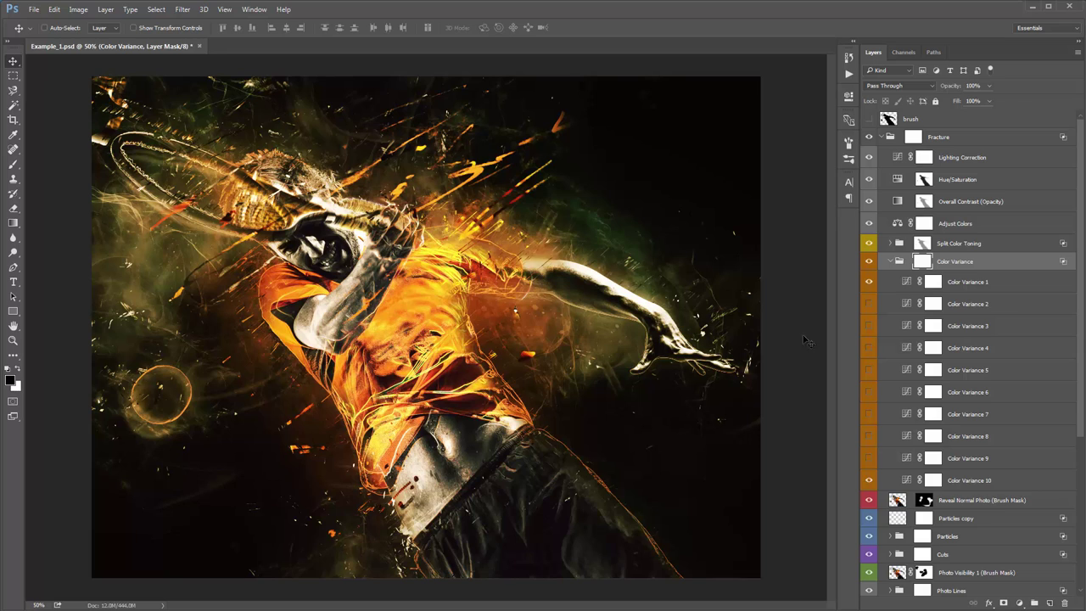
pyautogui.click(890, 262)
# Step: Hide the Clouds 2 Color layer and collapse the Clouds Texture group
pyautogui.click(897, 442)
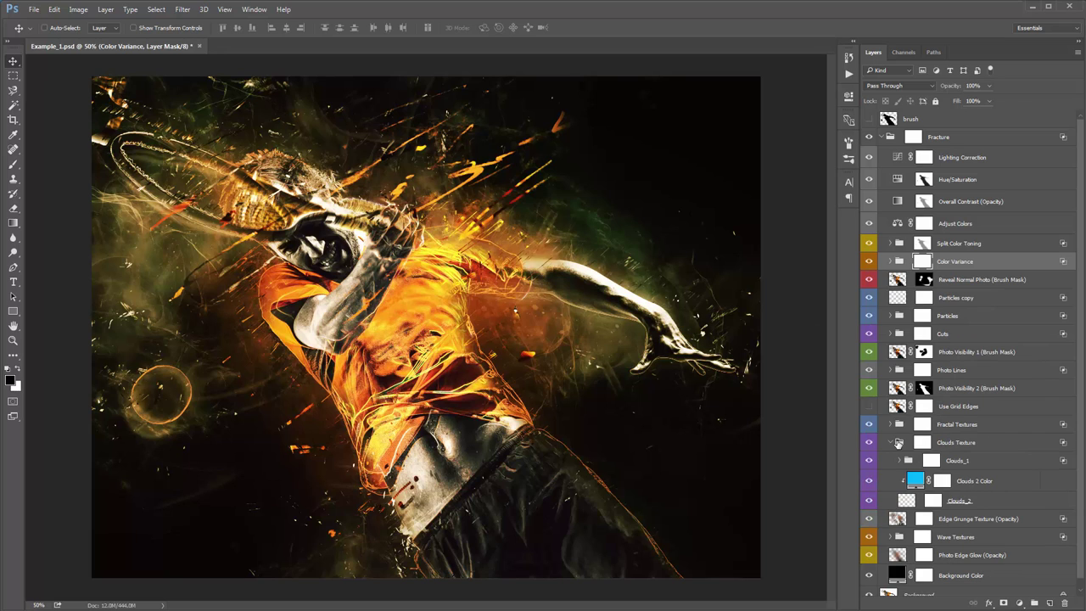
pyautogui.click(868, 481)
pyautogui.click(868, 482)
pyautogui.click(868, 482)
pyautogui.click(891, 443)
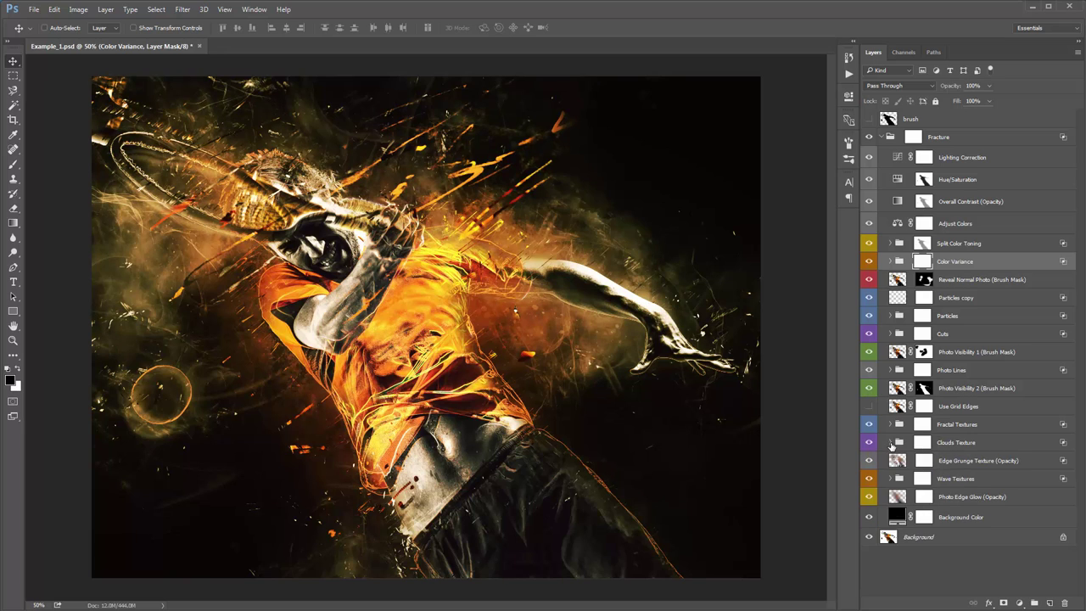
# Step: Compare the image with the Edge Grunge Texture (Opacity) layer hidden and shown
pyautogui.click(969, 461)
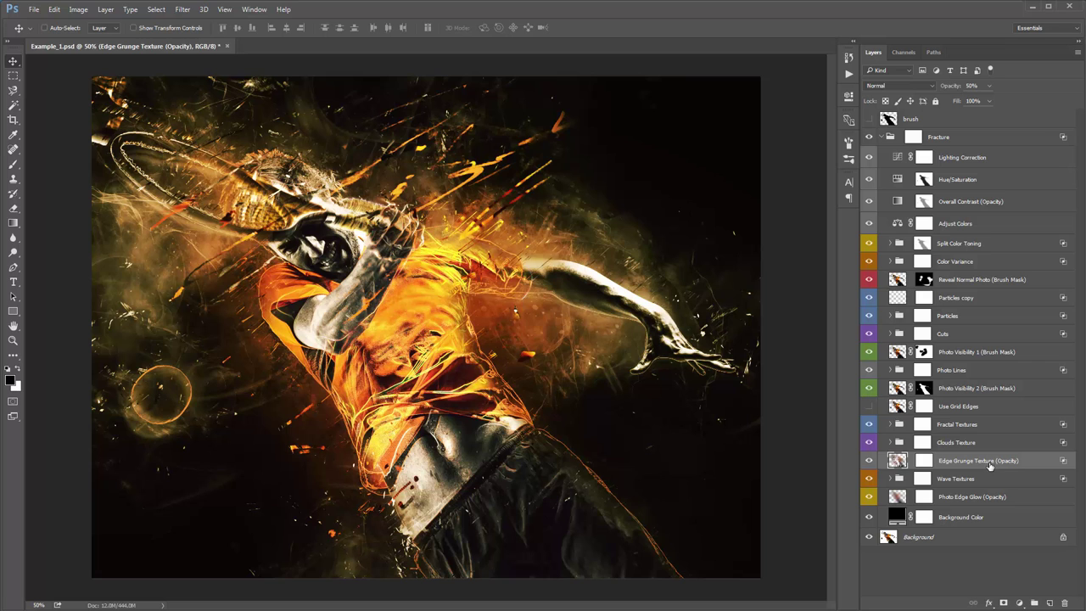
pyautogui.click(869, 460)
pyautogui.click(869, 461)
pyautogui.click(868, 461)
pyautogui.click(869, 461)
pyautogui.click(868, 461)
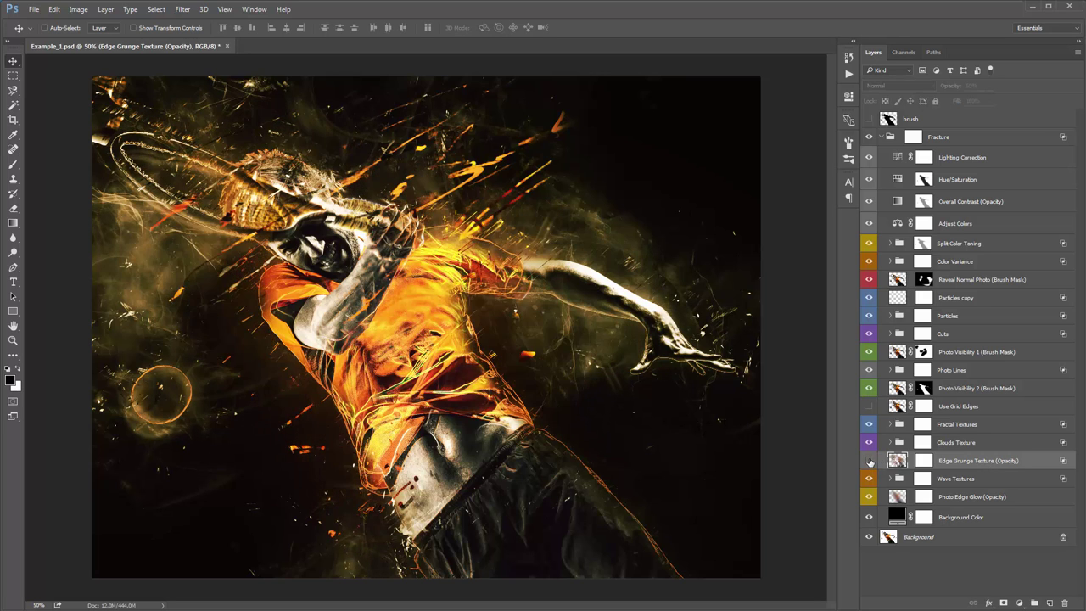
pyautogui.click(869, 461)
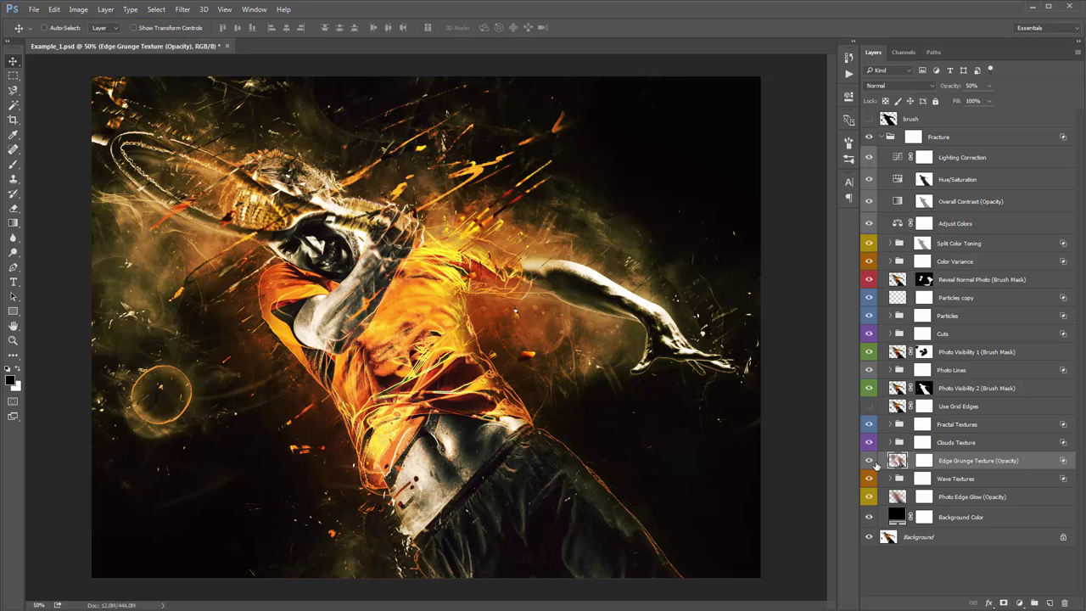
pyautogui.click(869, 461)
pyautogui.click(870, 461)
pyautogui.click(870, 461)
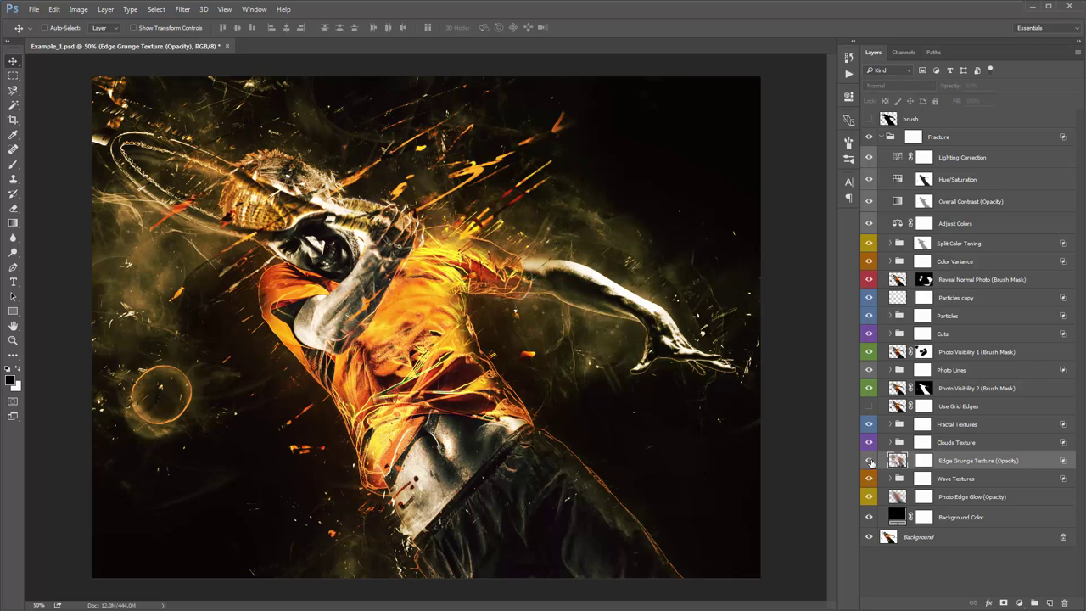
pyautogui.click(870, 460)
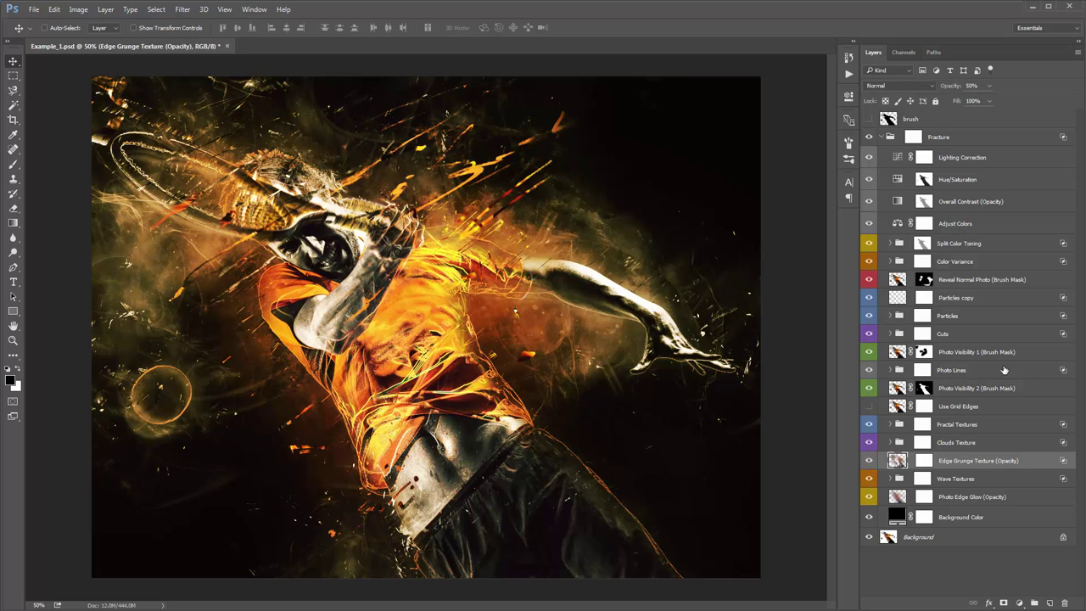
# Step: Try adjusting the opacity of the Edge Grunge Texture (Opacity) layer
pyautogui.doubleClick(1004, 462)
pyautogui.click(1000, 460)
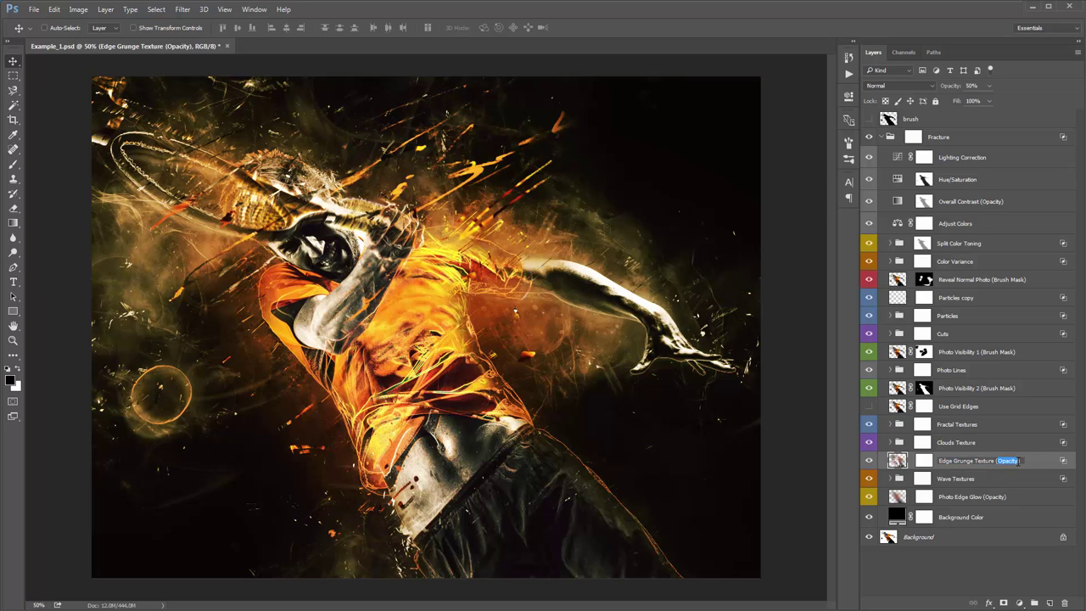
pyautogui.press('Return')
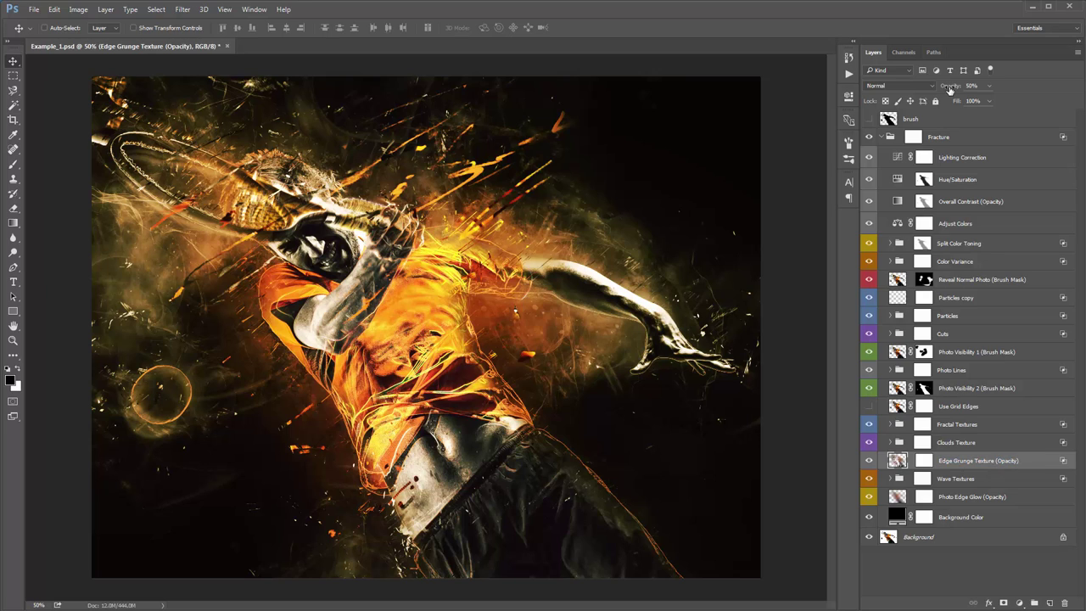
pyautogui.moveTo(951, 89)
pyautogui.mouseDown()
pyautogui.moveTo(919, 86)
pyautogui.moveTo(965, 90)
pyautogui.moveTo(948, 88)
pyautogui.mouseUp()
pyautogui.press('Return')
# Step: Compare the image with the Wave Textures group hidden and shown
pyautogui.click(975, 482)
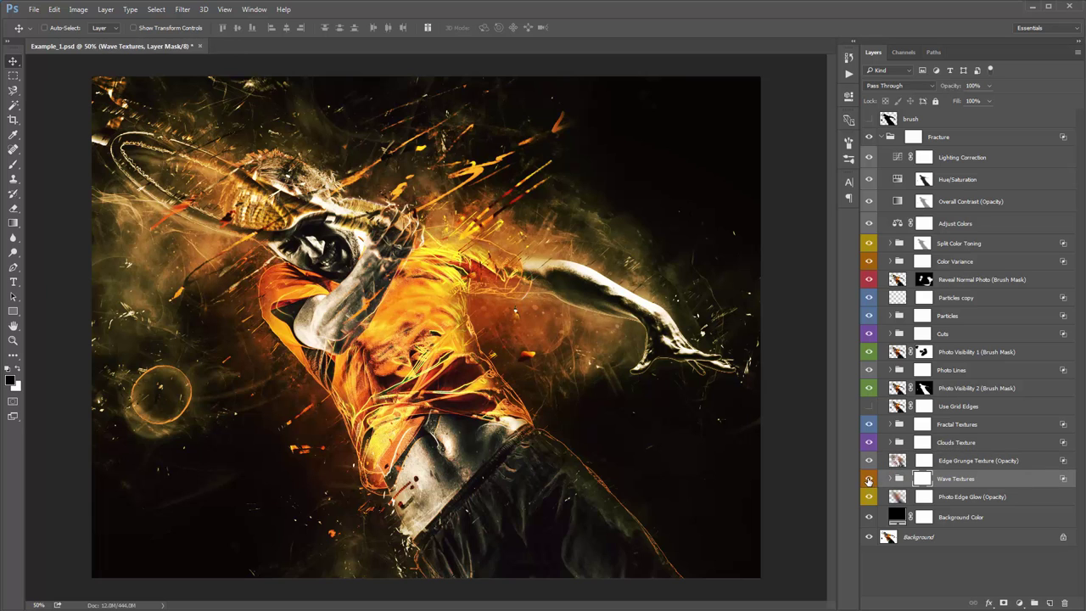
pyautogui.click(868, 480)
pyautogui.click(867, 481)
pyautogui.click(868, 481)
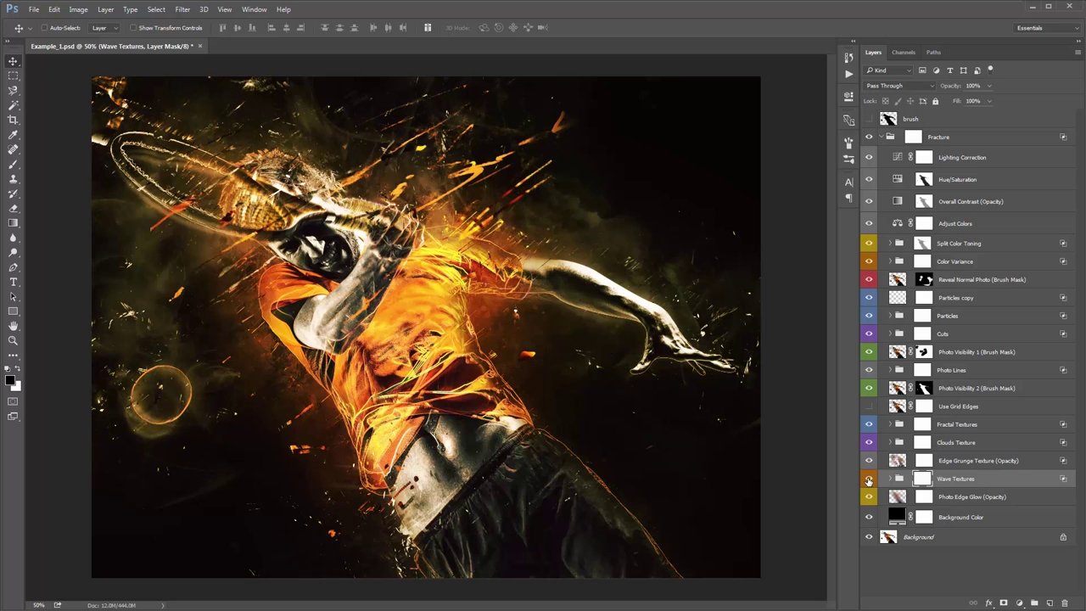
pyautogui.click(868, 481)
# Step: Reposition the Wave Texture_1 and Wave Texture_2 layers inside the Wave Textures group, and collapse the group
pyautogui.click(890, 479)
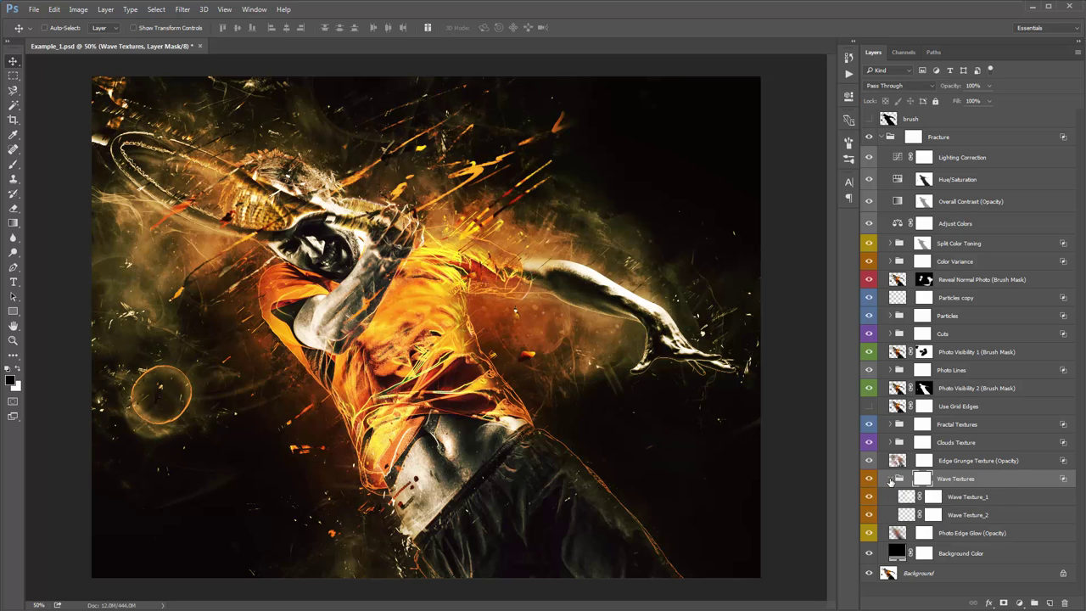
pyautogui.click(974, 500)
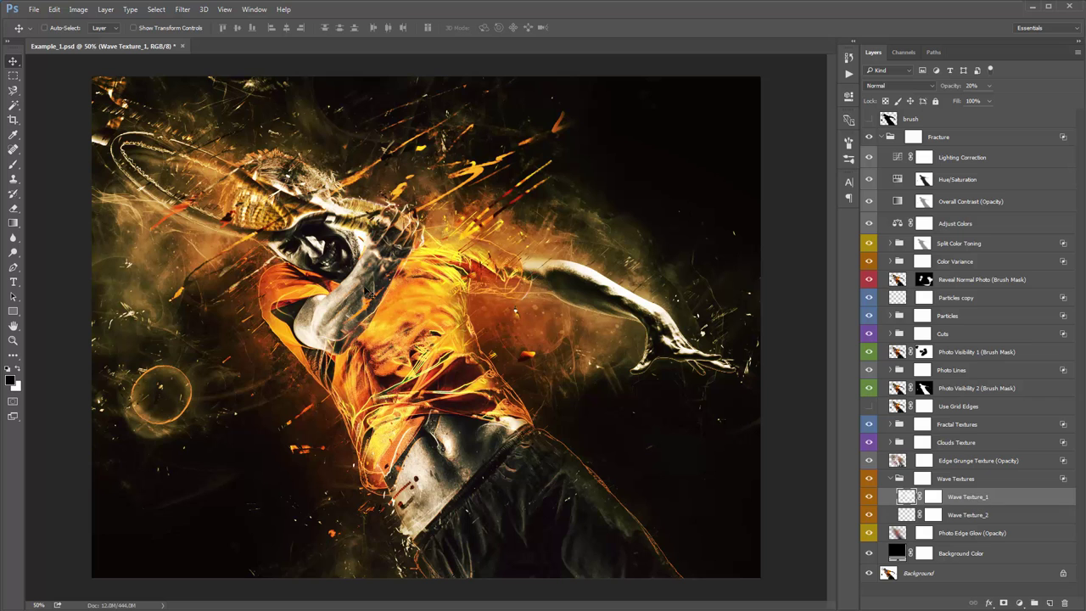
pyautogui.moveTo(373, 296); pyautogui.dragTo(369, 266)
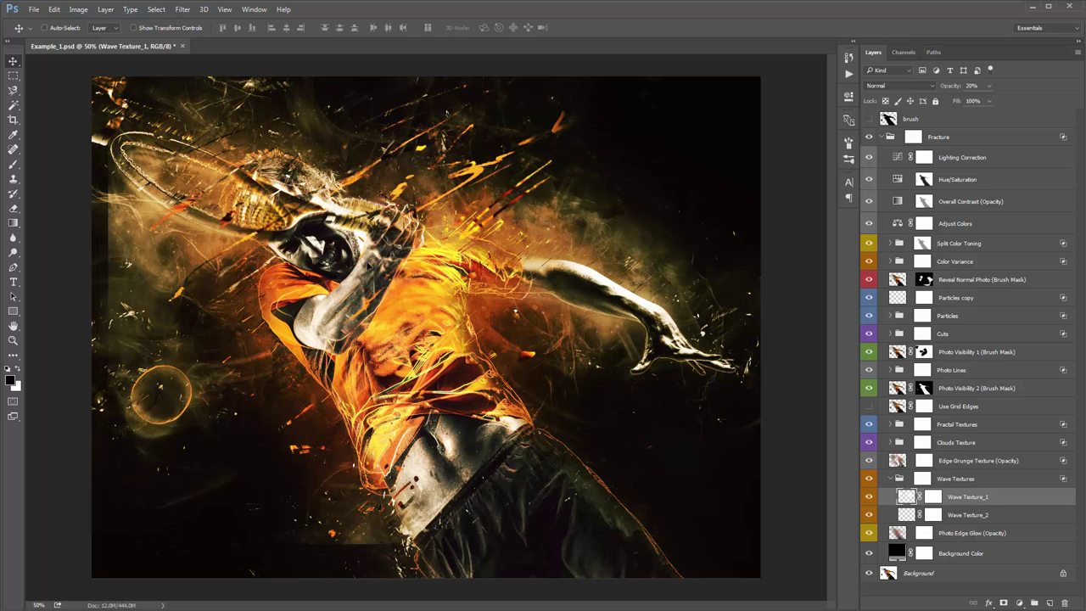
pyautogui.click(966, 515)
pyautogui.moveTo(524, 365); pyautogui.dragTo(625, 239)
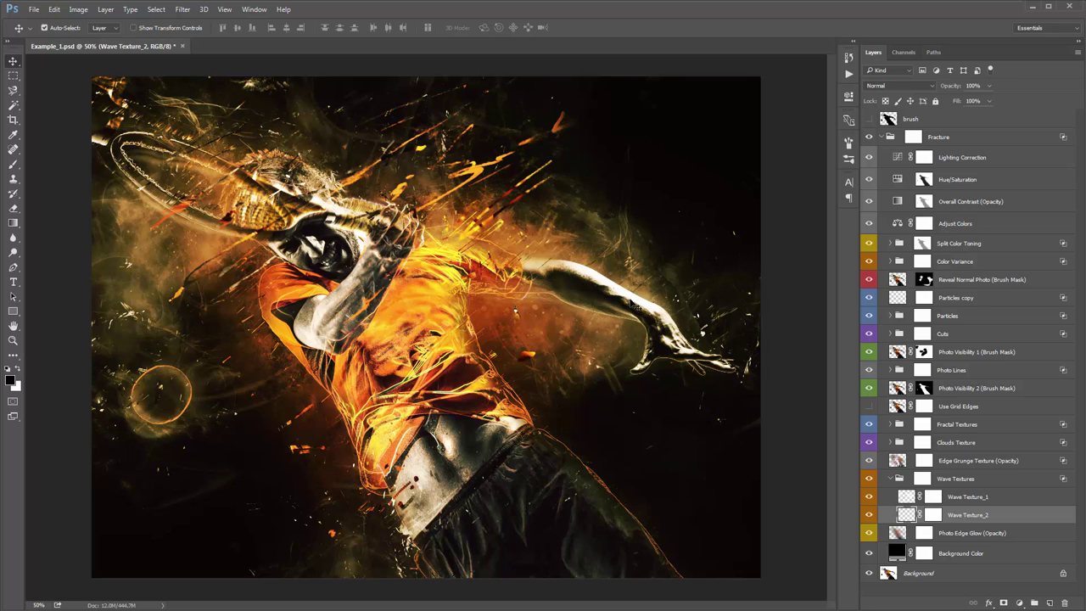
pyautogui.click(890, 478)
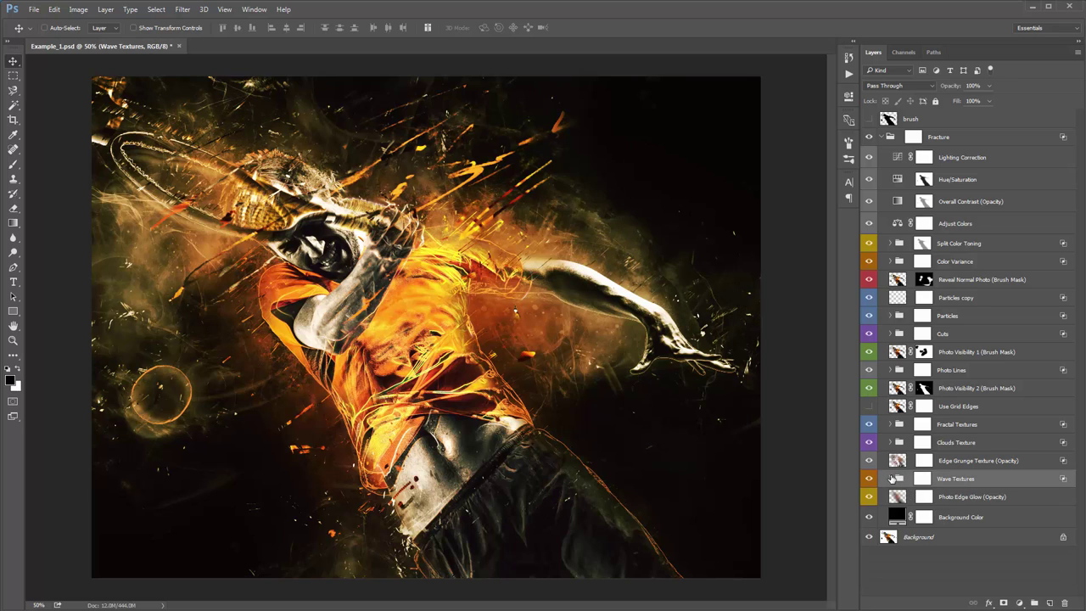
# Step: Compare the image with the Photo Edge Glow (Opacity) layer hidden and shown
pyautogui.click(951, 502)
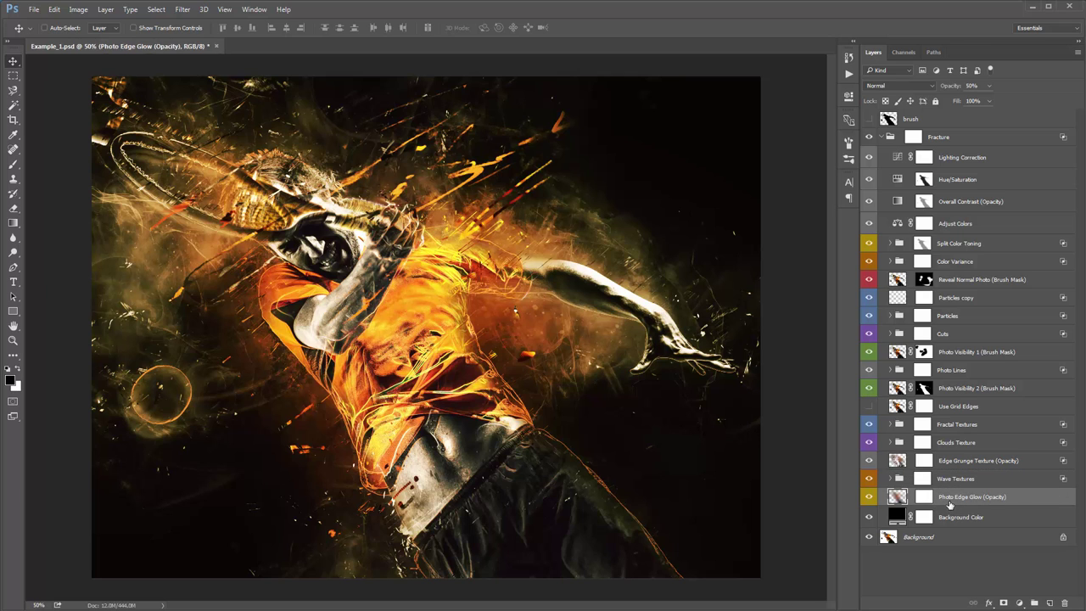
pyautogui.click(867, 498)
pyautogui.click(867, 498)
pyautogui.click(868, 498)
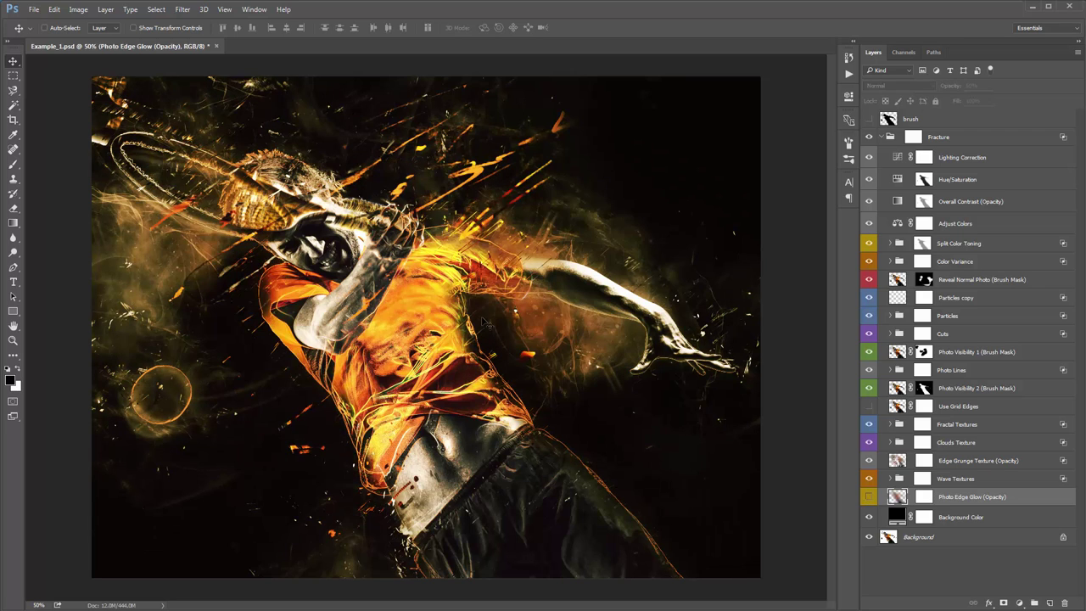
pyautogui.click(869, 498)
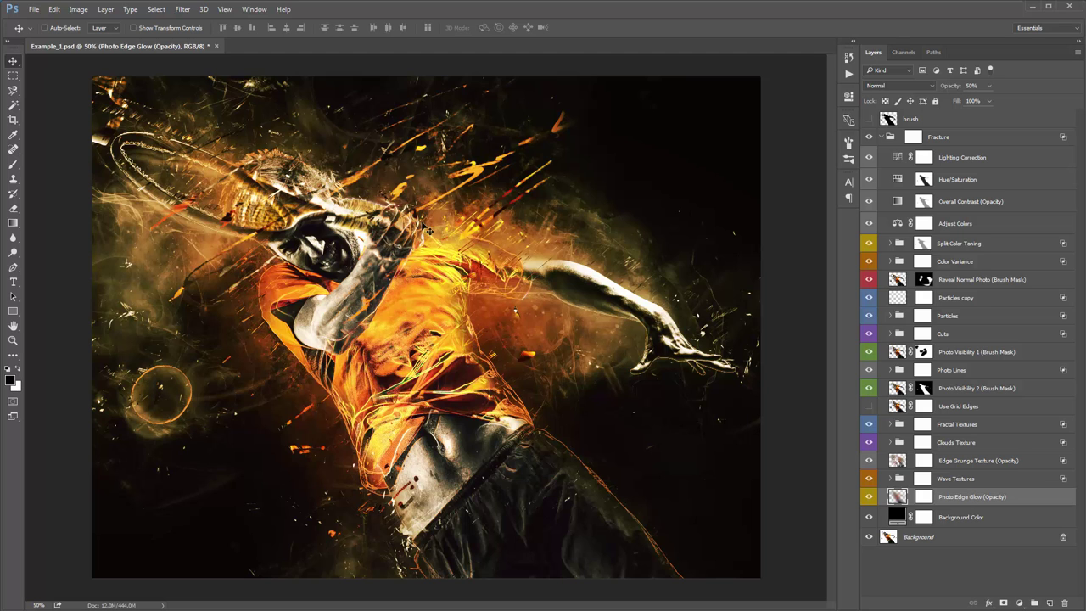
# Step: Enlarge the Photo Edge Glow (Opacity) layer beyond the canvas edges with Free Transform
pyautogui.hotkey('ctrl', '-')
pyautogui.hotkey('ctrl', '-')
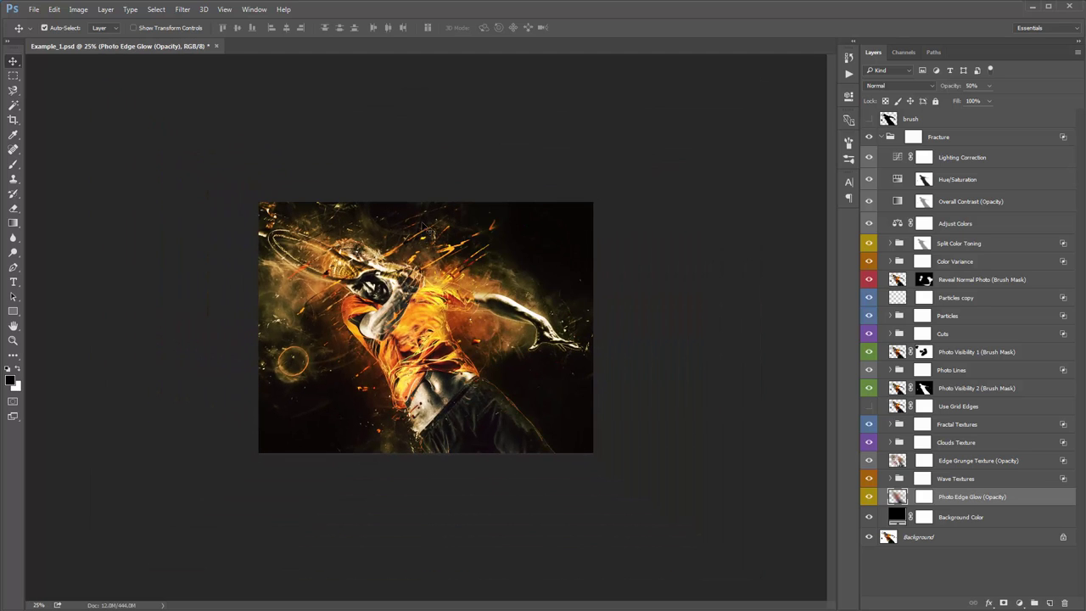
pyautogui.hotkey('ctrl', 't')
pyautogui.moveTo(651, 182); pyautogui.dragTo(712, 111)
pyautogui.press('Return')
pyautogui.hotkey('ctrl', '+')
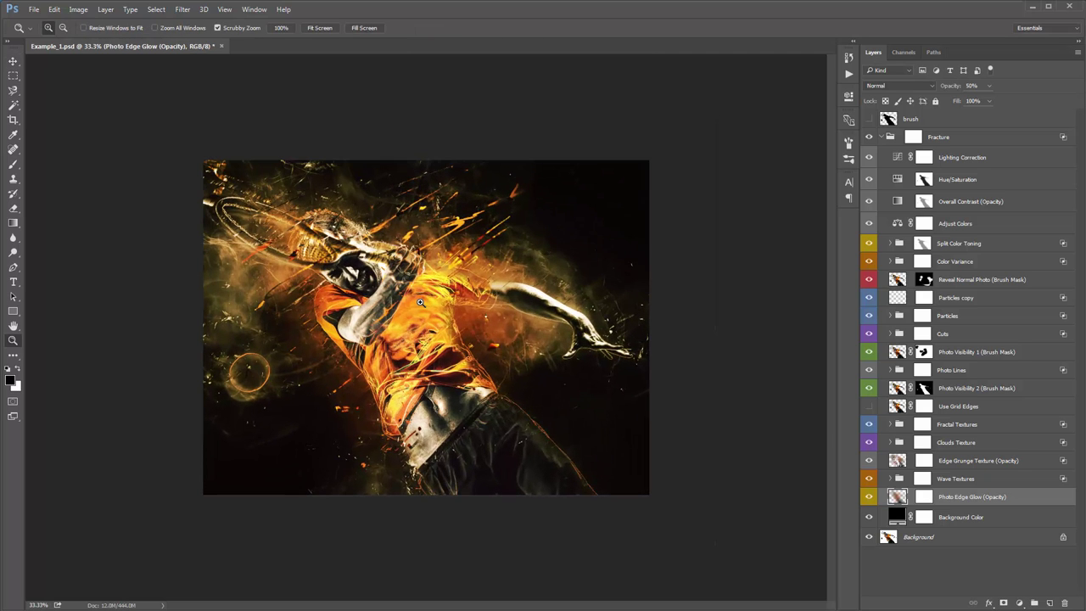
# Step: Scale the Photo Edge Glow (Opacity) layer further to about 3073 × 2306 px and set its opacity to 46%
pyautogui.hotkey('ctrl', 't')
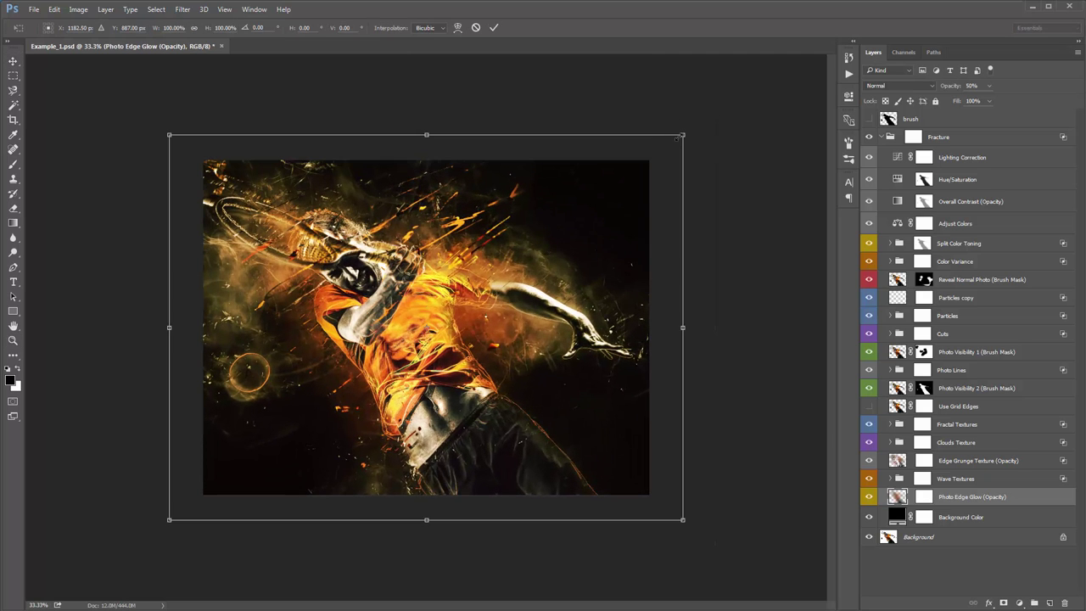
pyautogui.moveTo(680, 136); pyautogui.dragTo(716, 110)
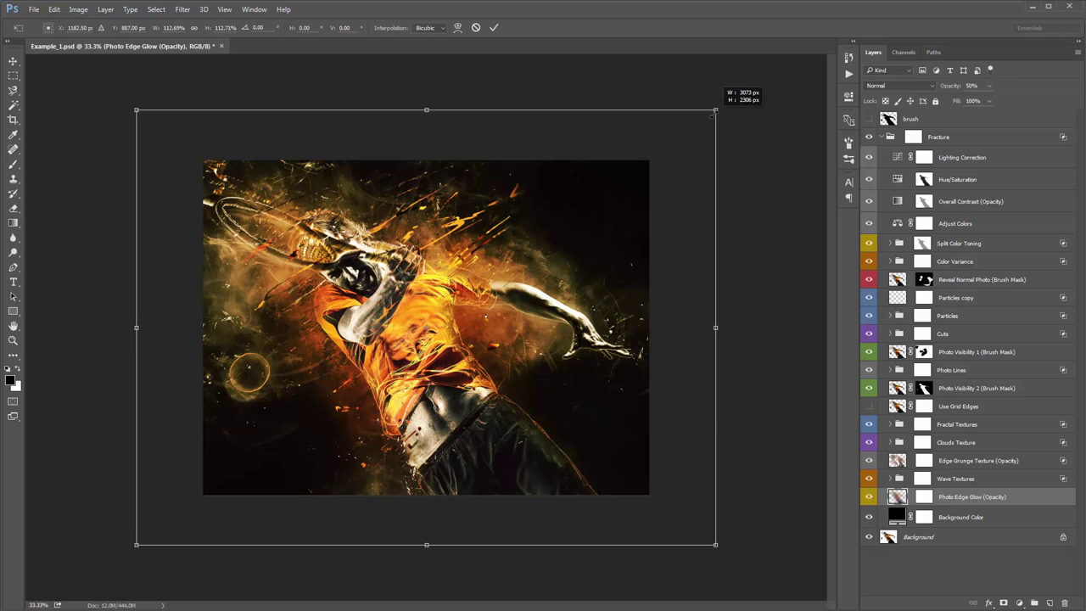
pyautogui.press('Return')
pyautogui.hotkey('ctrl', '0')
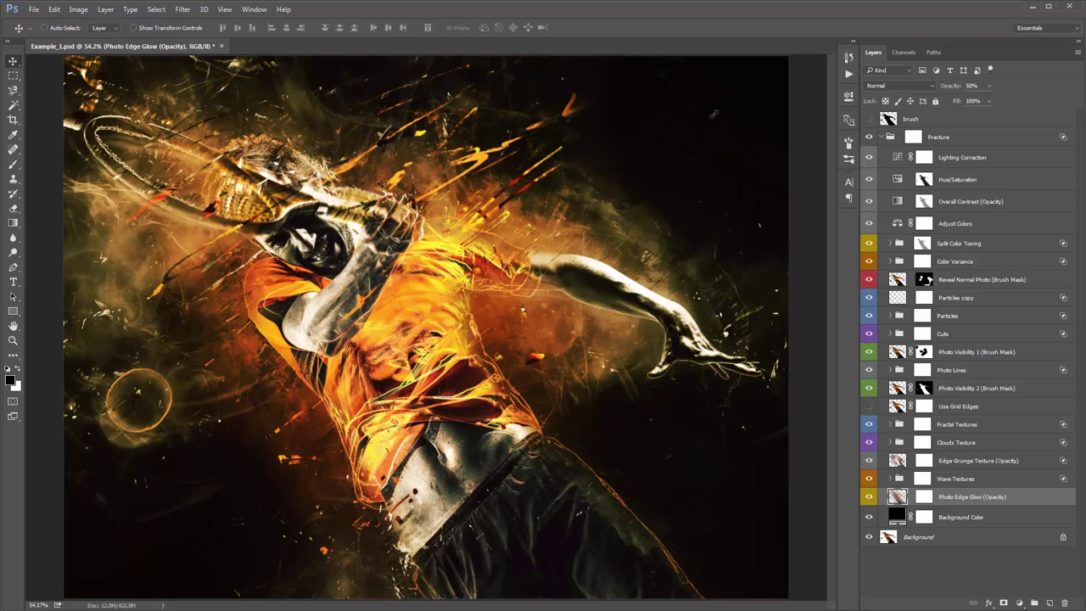
pyautogui.hotkey('ctrl', '-')
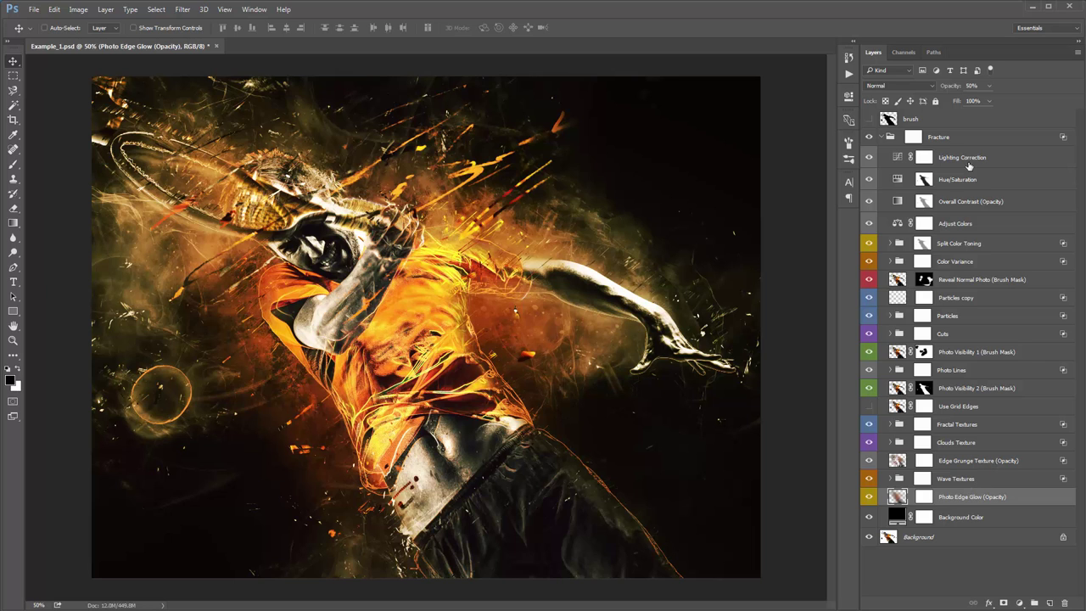
pyautogui.moveTo(951, 89); pyautogui.dragTo(648, 101)
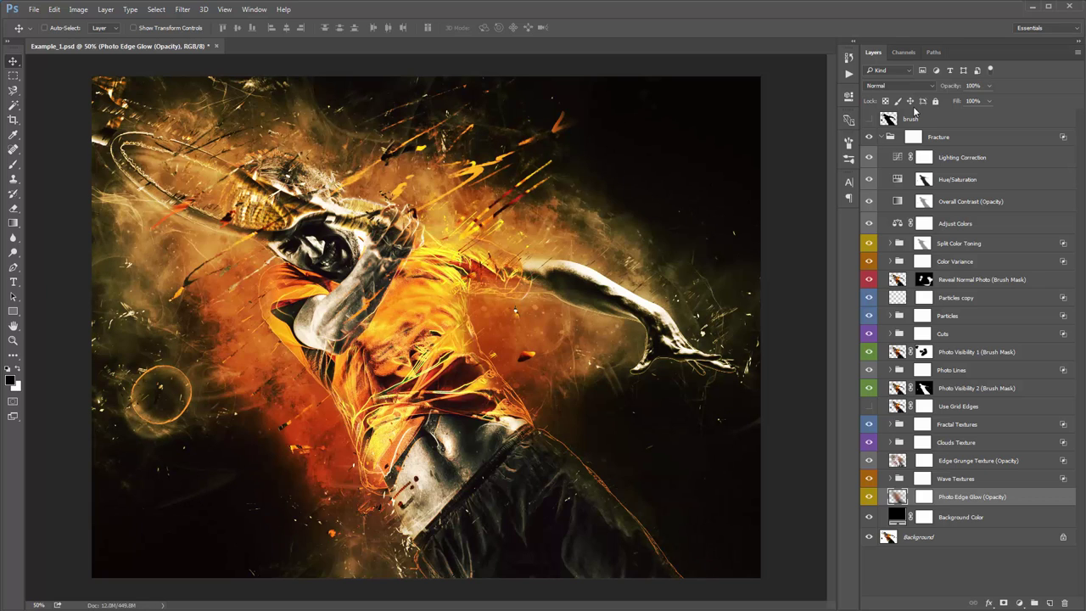
pyautogui.moveTo(949, 88); pyautogui.dragTo(918, 90)
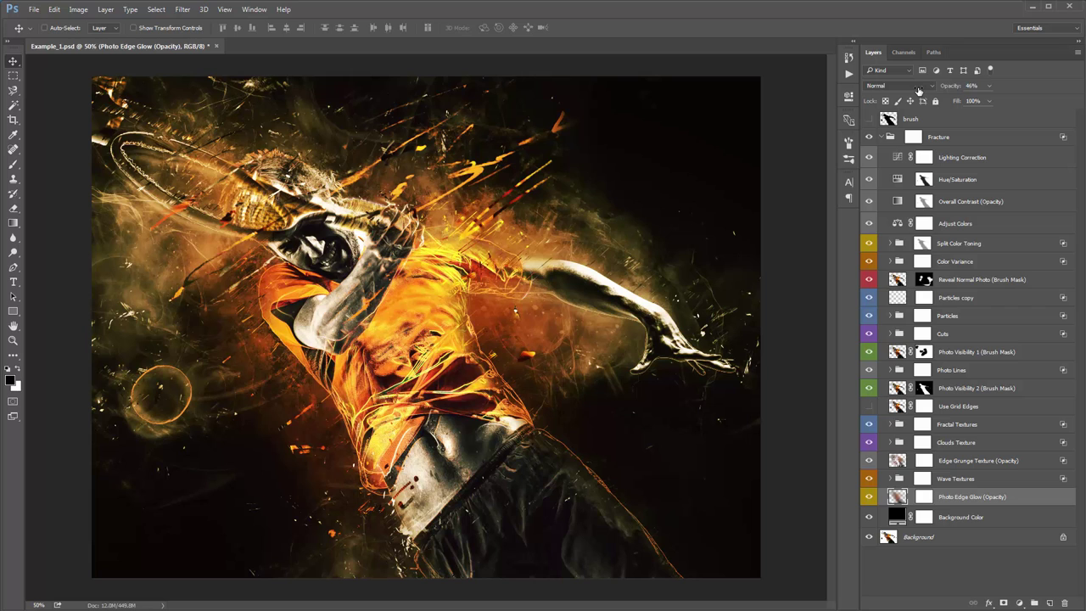
# Step: Try a dark red (#461616) and other hues as the fill of the Background Color layer, and cancel
pyautogui.click(947, 518)
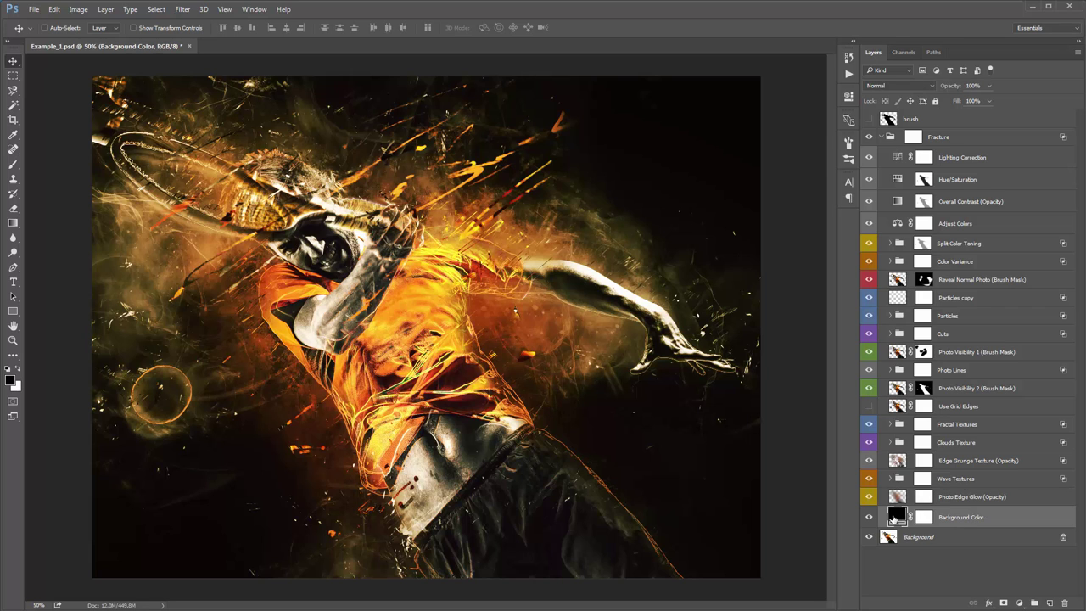
pyautogui.doubleClick(896, 516)
pyautogui.click(838, 186)
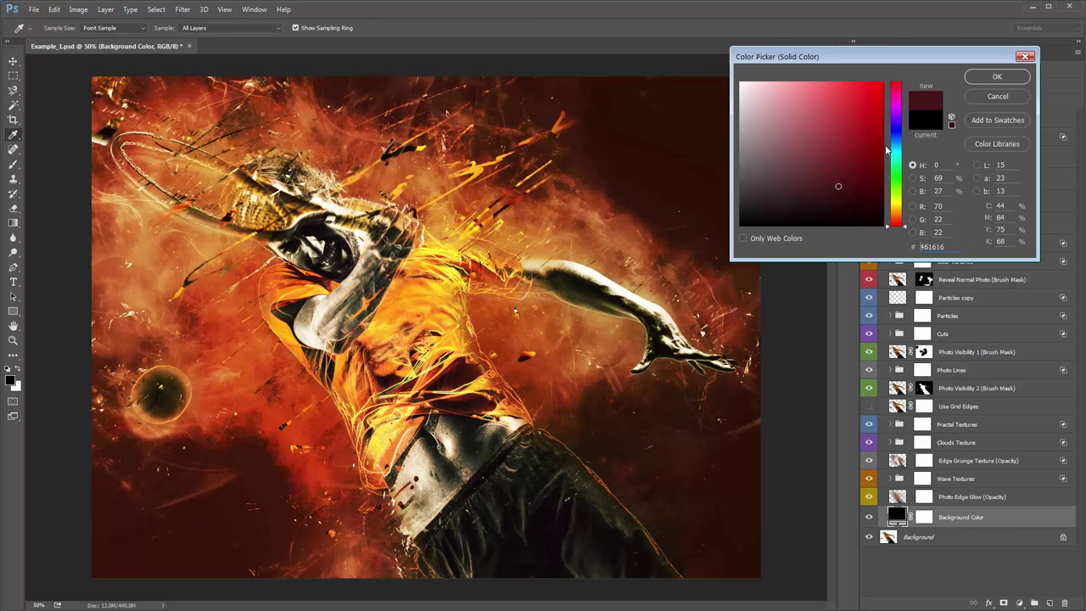
pyautogui.moveTo(887, 150); pyautogui.dragTo(896, 95)
pyautogui.click(998, 96)
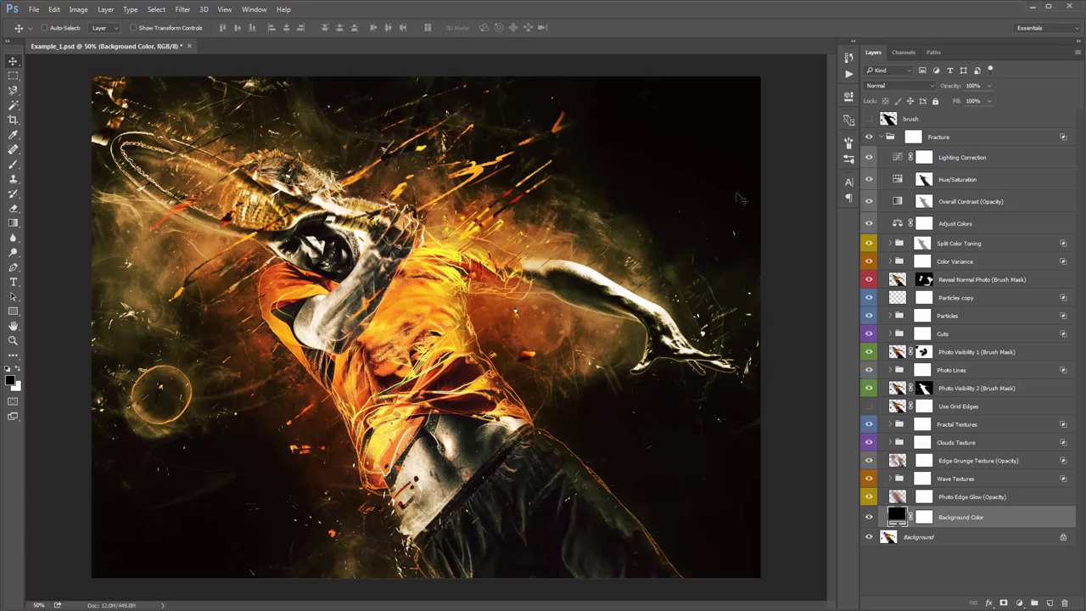
# Step: Check whether the Oil Paint filter is available among the Stylize filters
pyautogui.click(855, 72)
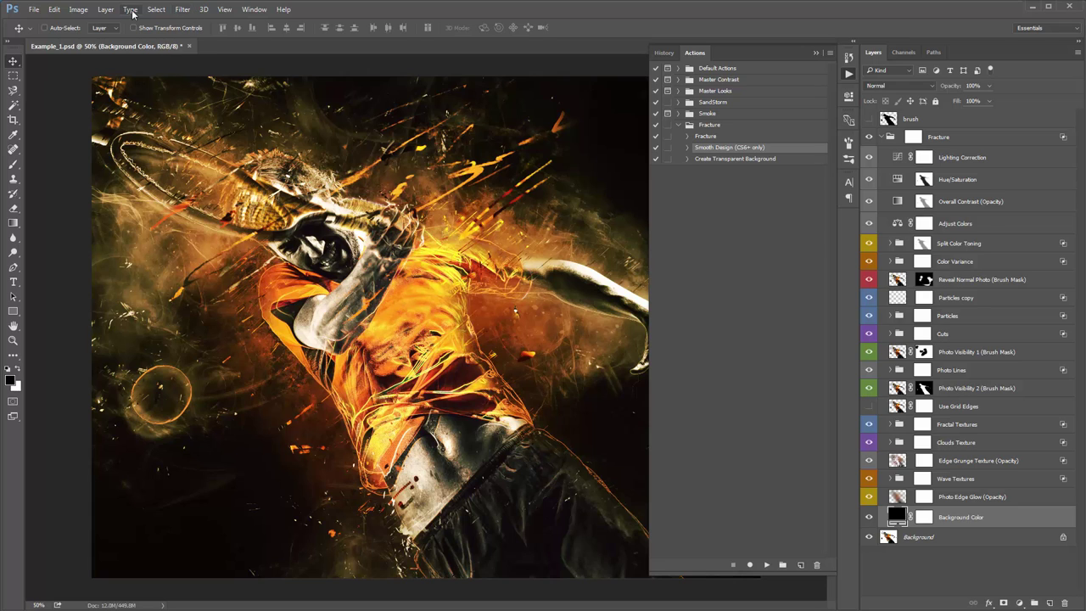
pyautogui.click(183, 11)
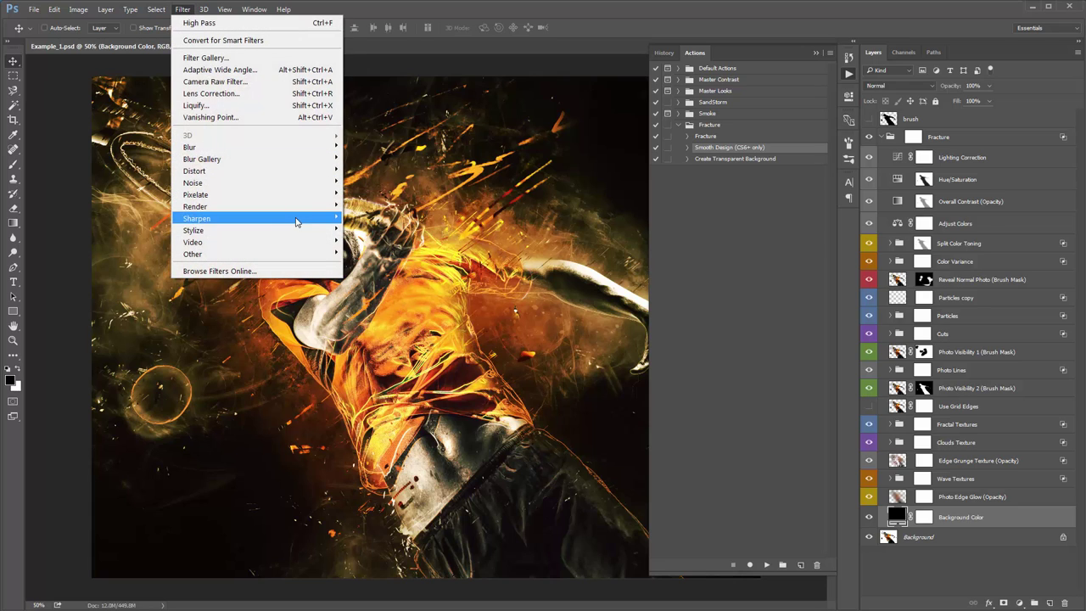
pyautogui.moveTo(276, 234)
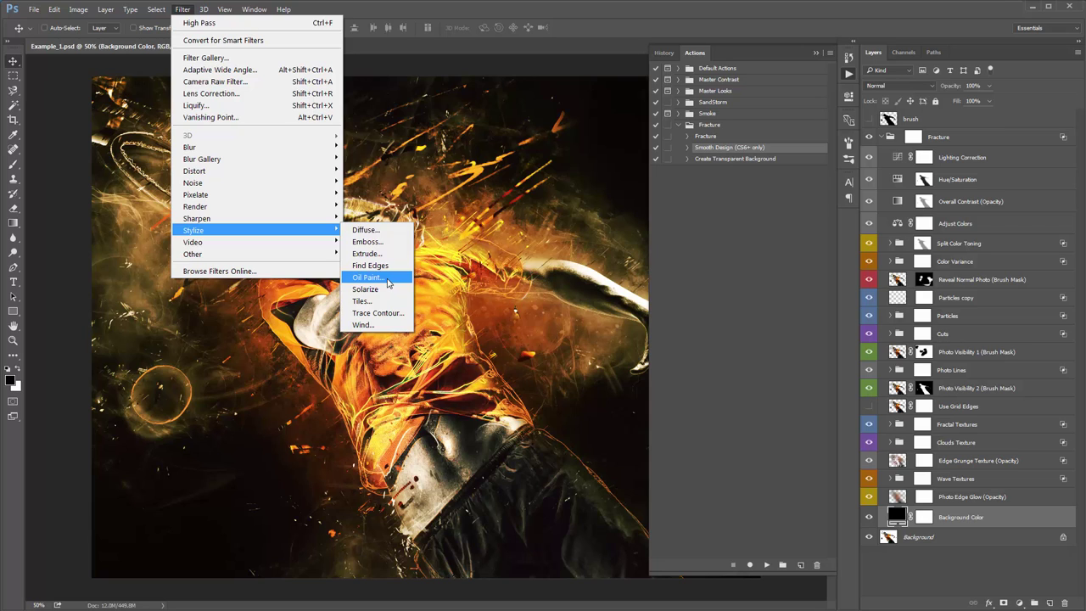
pyautogui.click(521, 267)
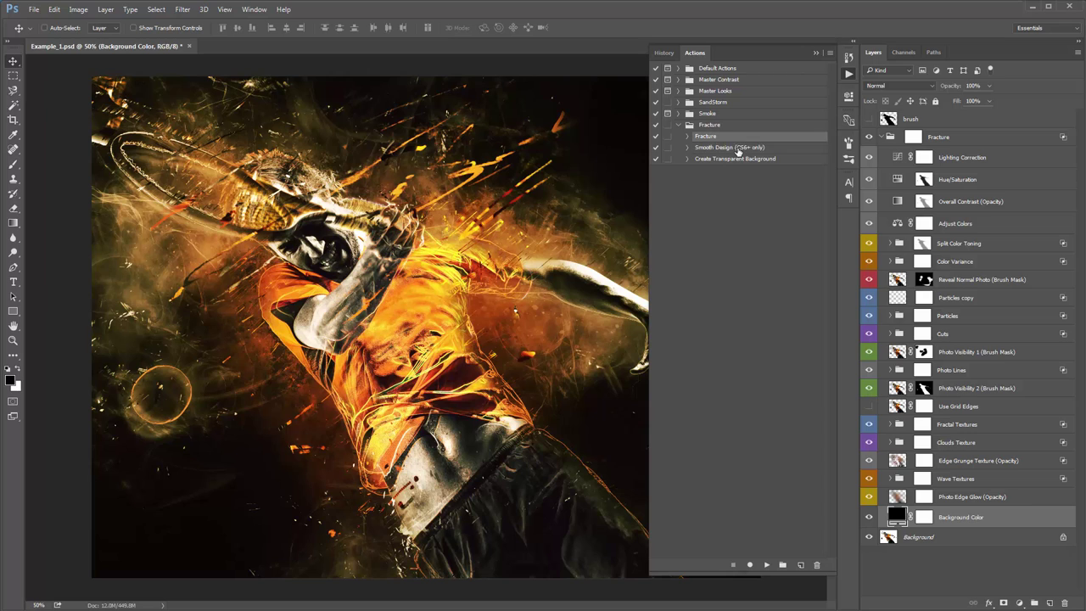
# Step: Run the Smooth Design (CS6+ only) action on the artwork and view the result without the interface panels
pyautogui.click(767, 565)
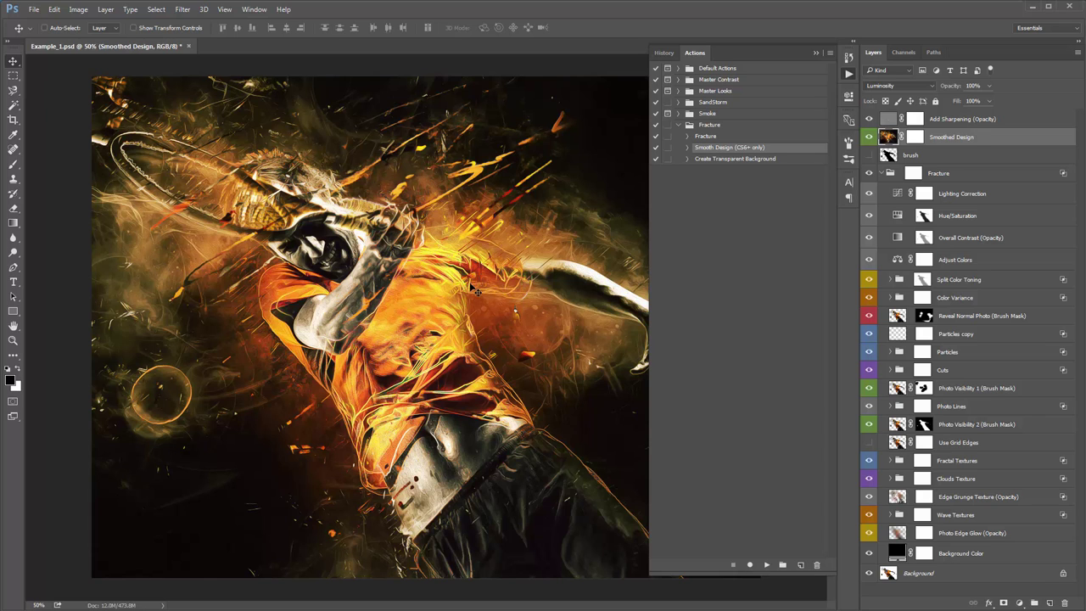
pyautogui.press('Tab')
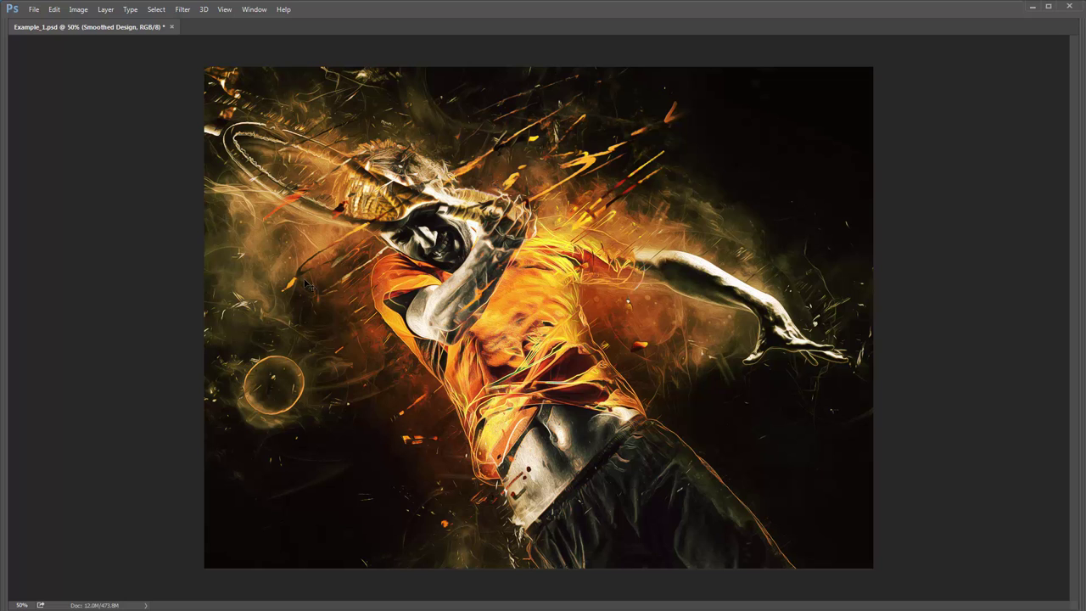
pyautogui.press('Tab')
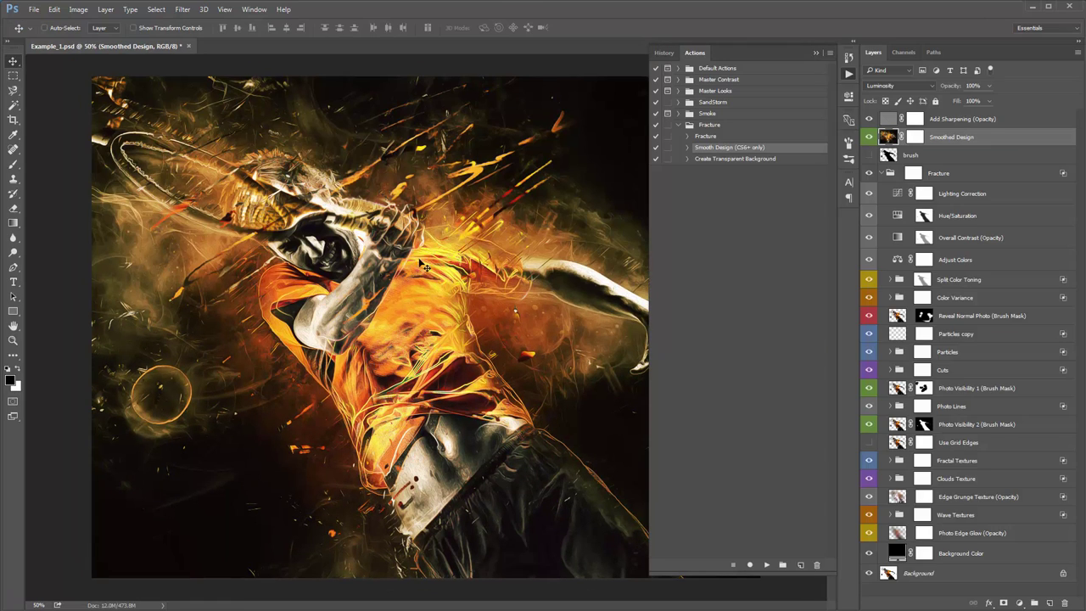
pyautogui.click(815, 53)
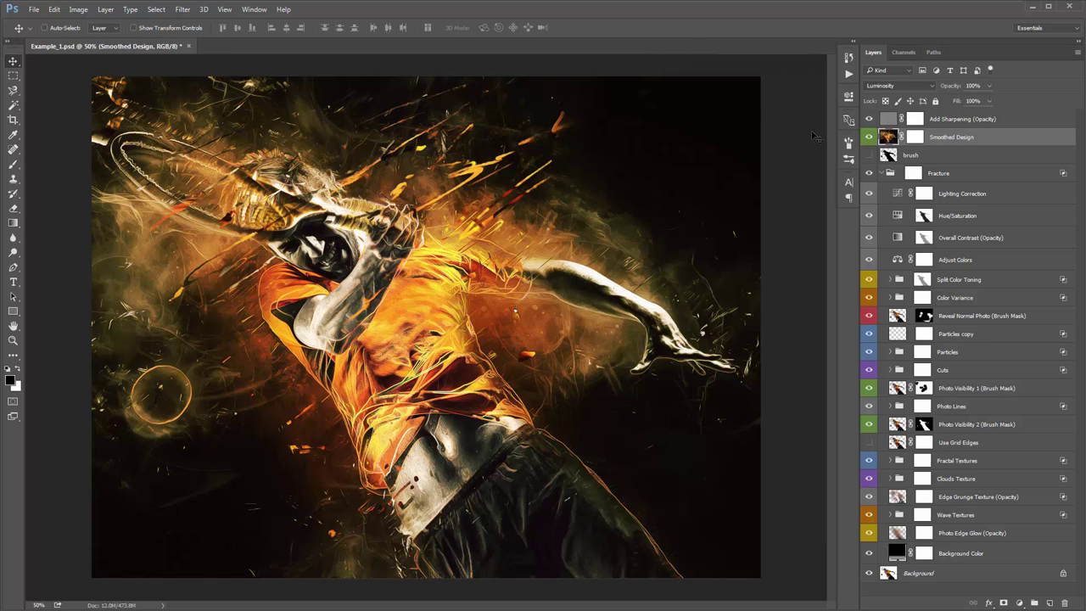
# Step: Collapse the Fracture group, select the Add Sharpening (Opacity) and Smoothed Design layers together, and leave only Smoothed Design selected
pyautogui.click(883, 174)
pyautogui.click(966, 124)
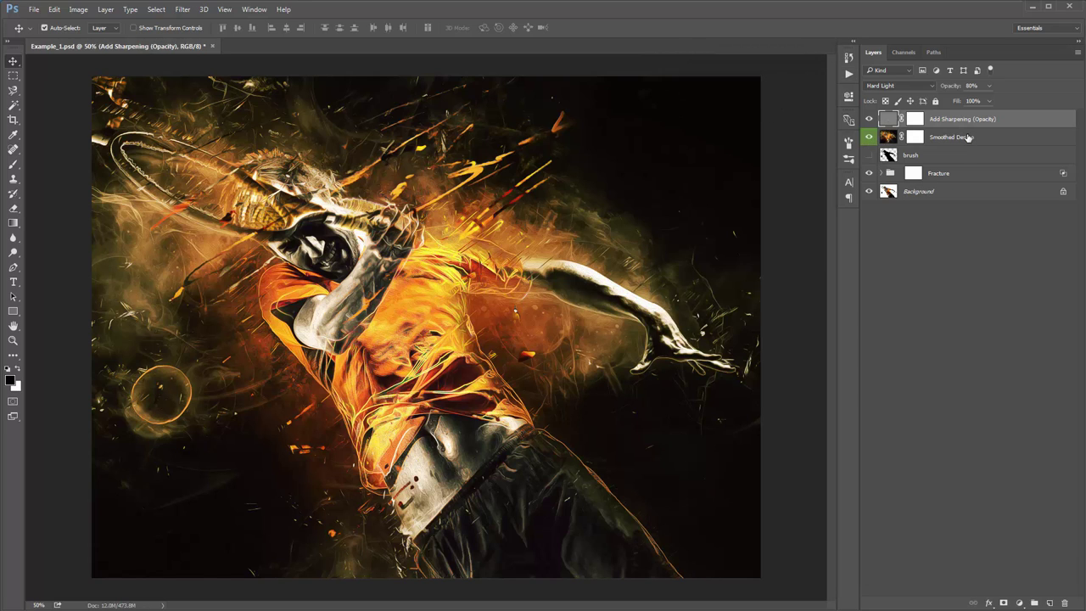
pyautogui.keyDown('shift'); pyautogui.click(968, 137); pyautogui.keyUp('shift')
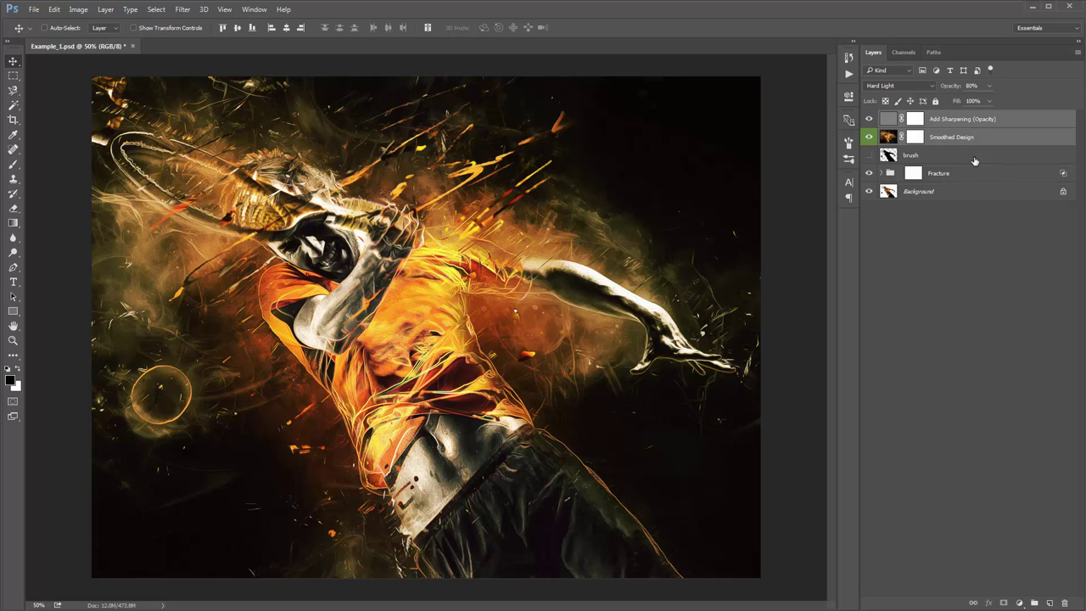
pyautogui.click(953, 144)
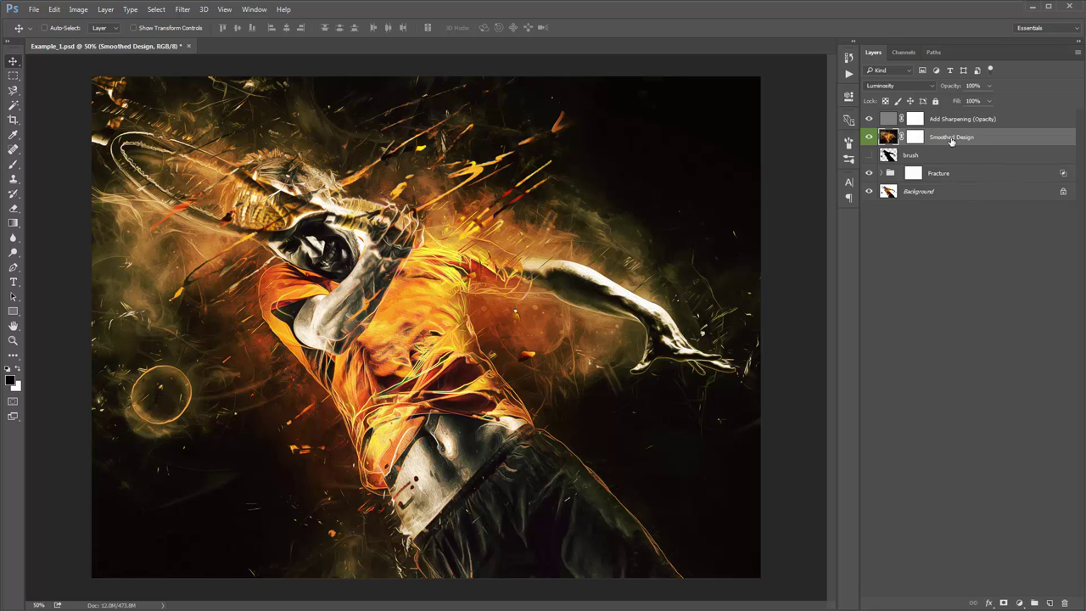
# Step: Try shifting the Particles group inside the expanded Fracture group, collapse Fracture, and reselect the Smoothed Design layer
pyautogui.click(882, 173)
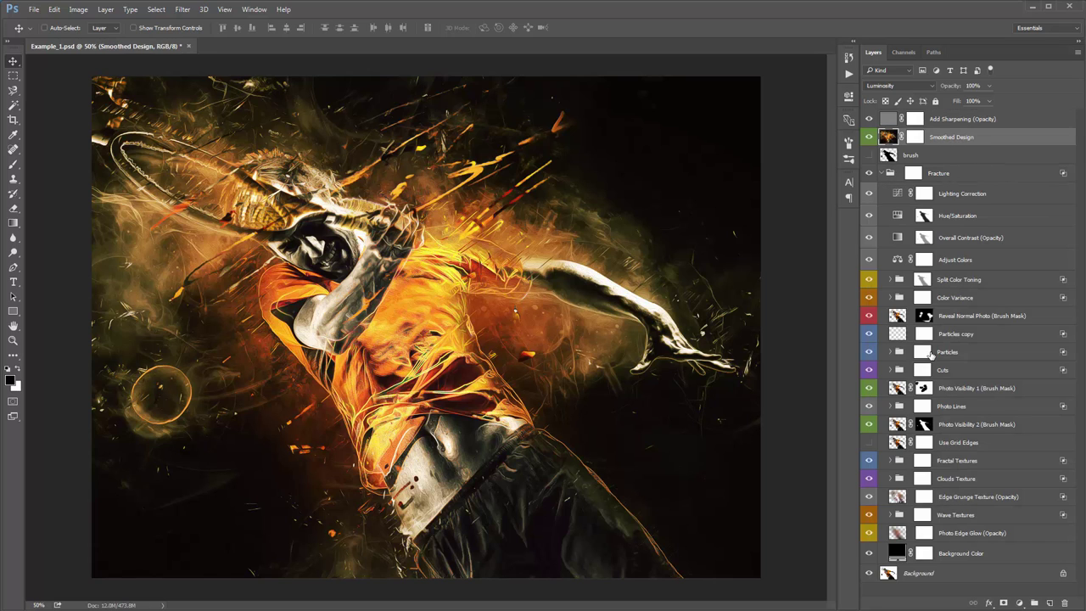
pyautogui.click(937, 374)
pyautogui.click(898, 353)
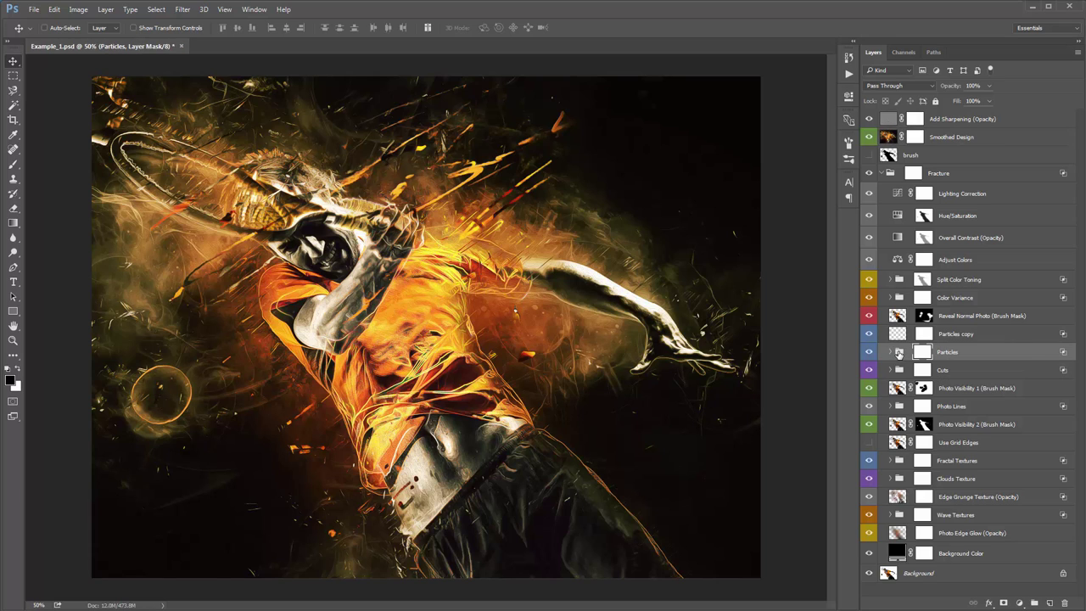
pyautogui.moveTo(584, 272); pyautogui.dragTo(556, 252)
pyautogui.click(882, 173)
pyautogui.click(945, 139)
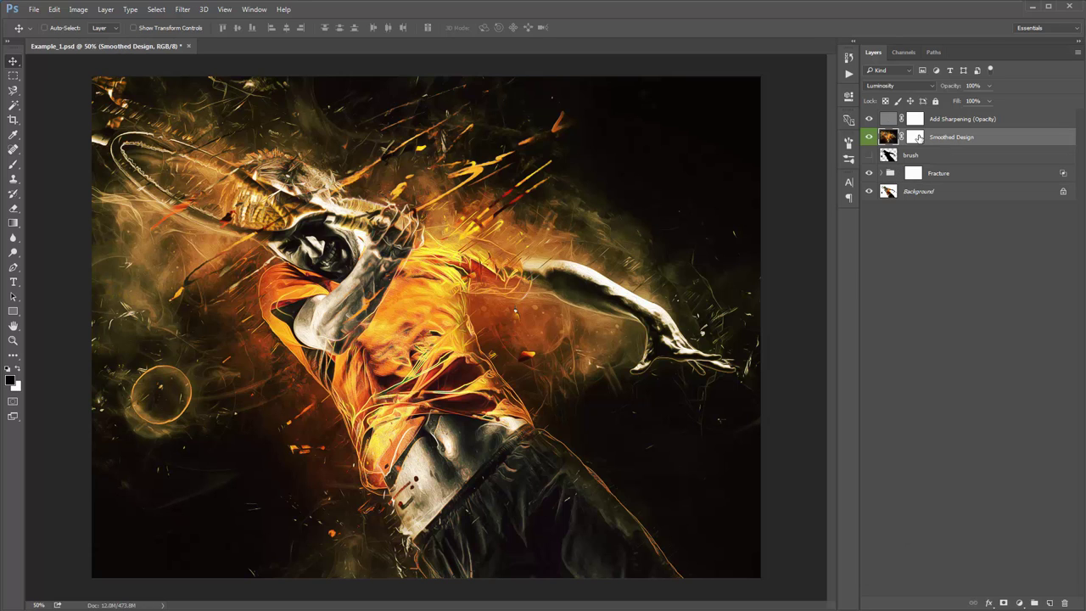
pyautogui.click(848, 74)
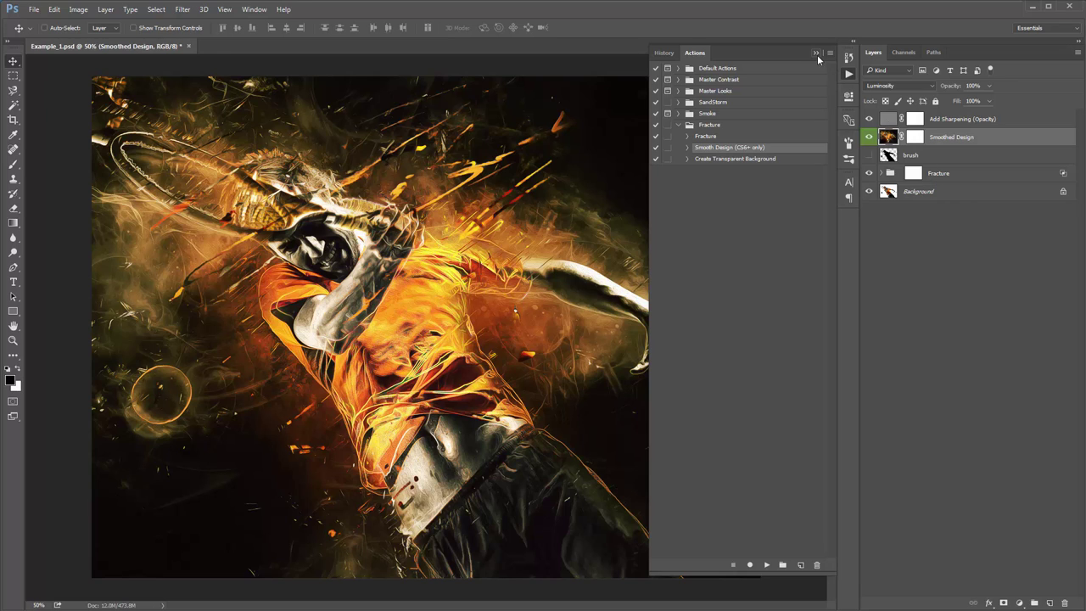
pyautogui.click(816, 54)
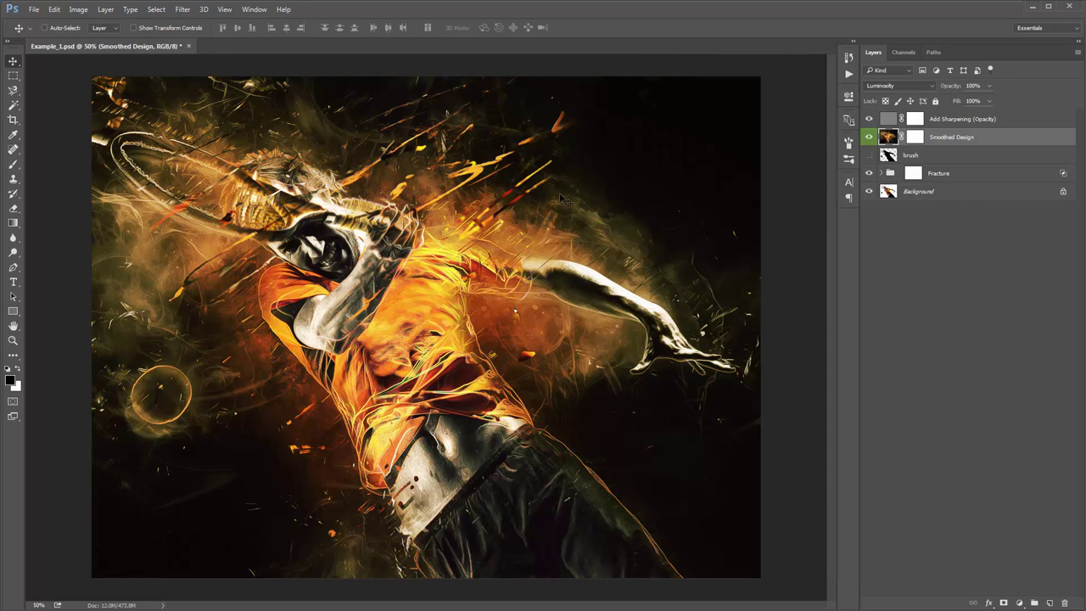
# Step: Compare the artwork with the Add Sharpening (Opacity) and Smoothed Design layers hidden and shown, both as a whole and at 100% around the player's head
pyautogui.click(867, 124)
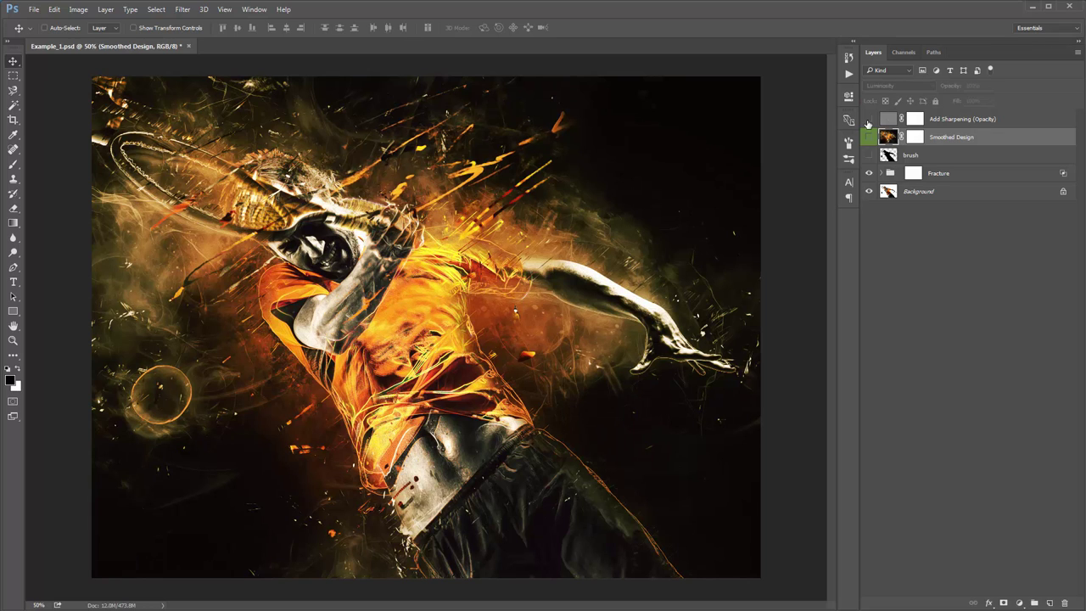
pyautogui.moveTo(868, 123); pyautogui.dragTo(871, 124)
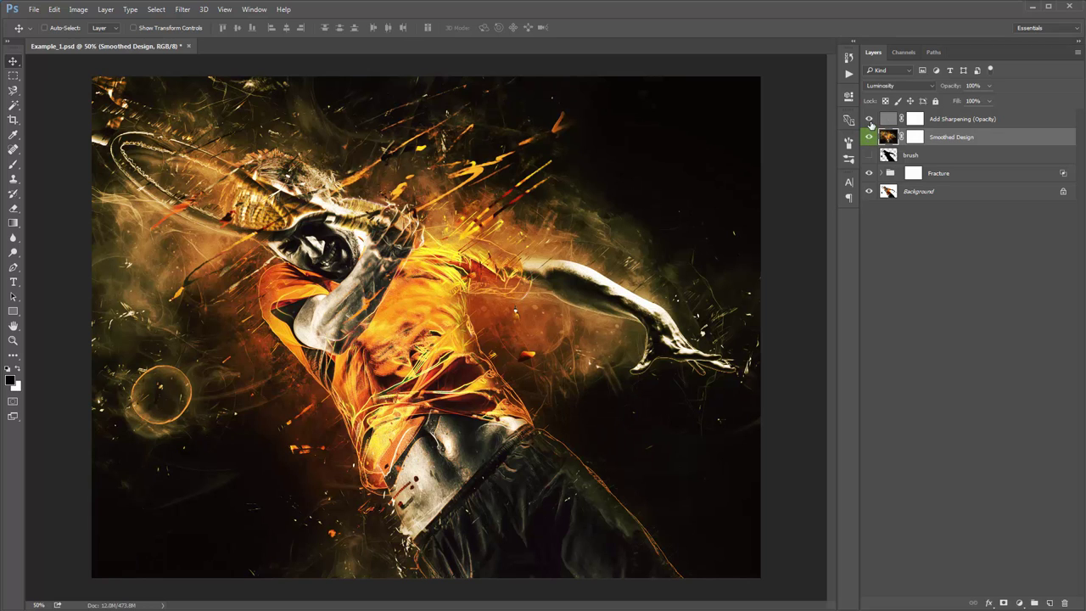
pyautogui.press('z')
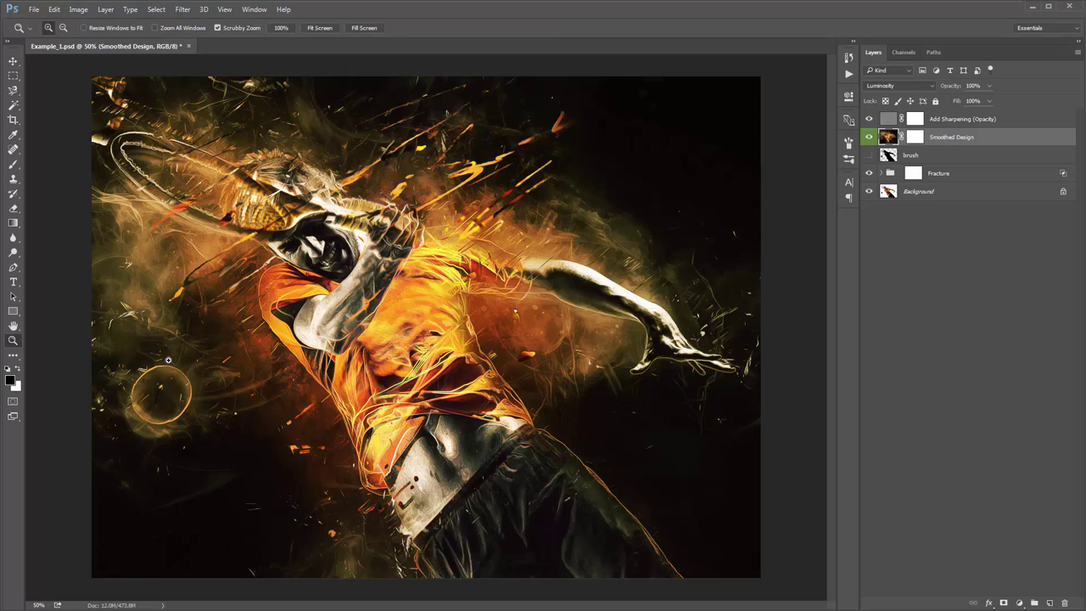
pyautogui.click(168, 360)
pyautogui.click(168, 360)
pyautogui.moveTo(168, 359); pyautogui.dragTo(357, 331)
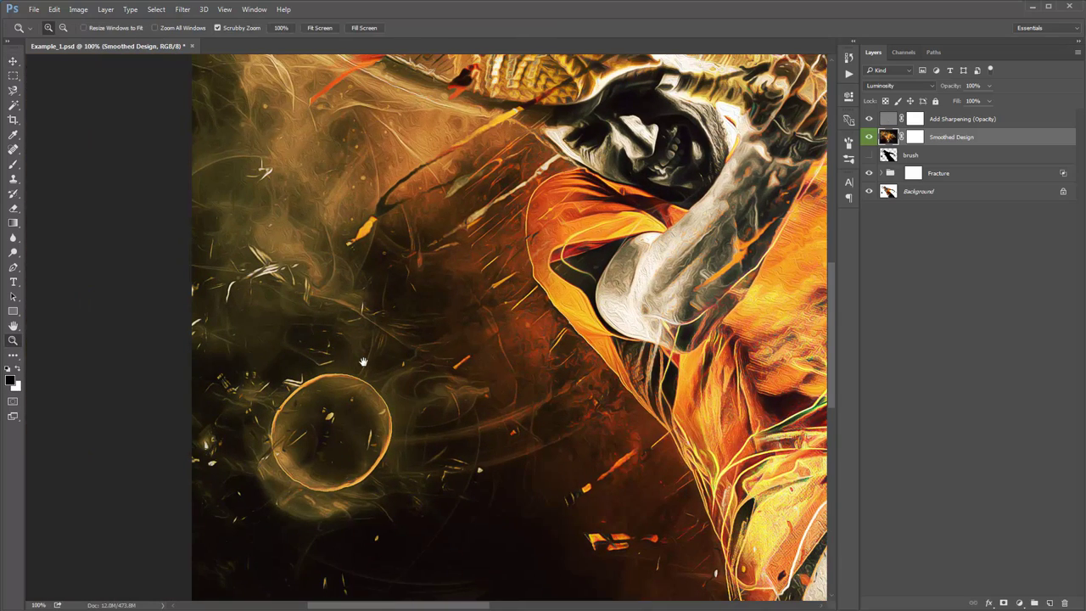
pyautogui.press('v')
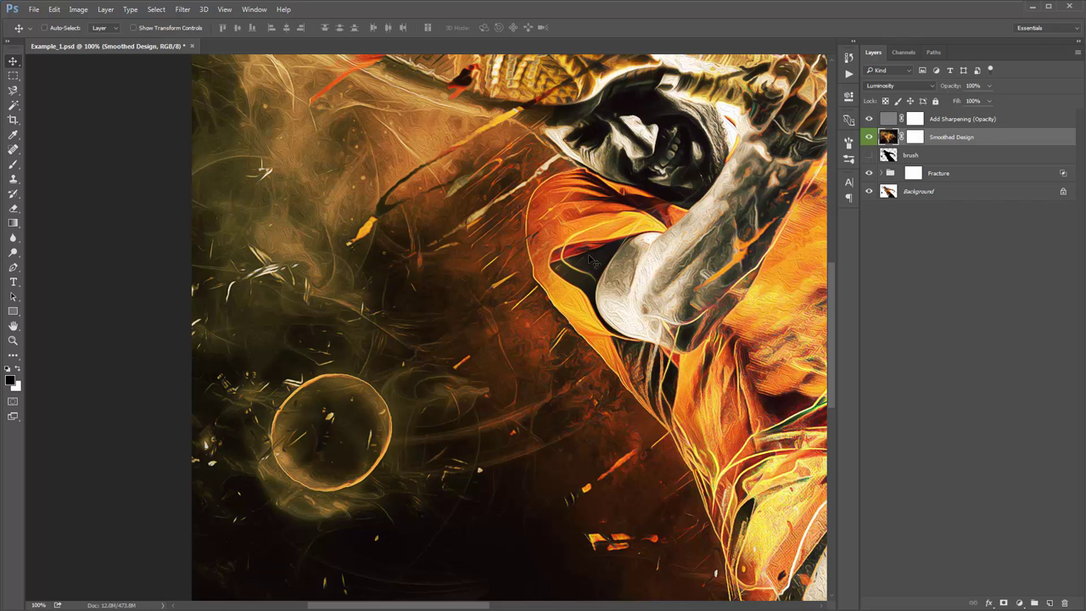
pyautogui.moveTo(869, 137); pyautogui.dragTo(869, 119)
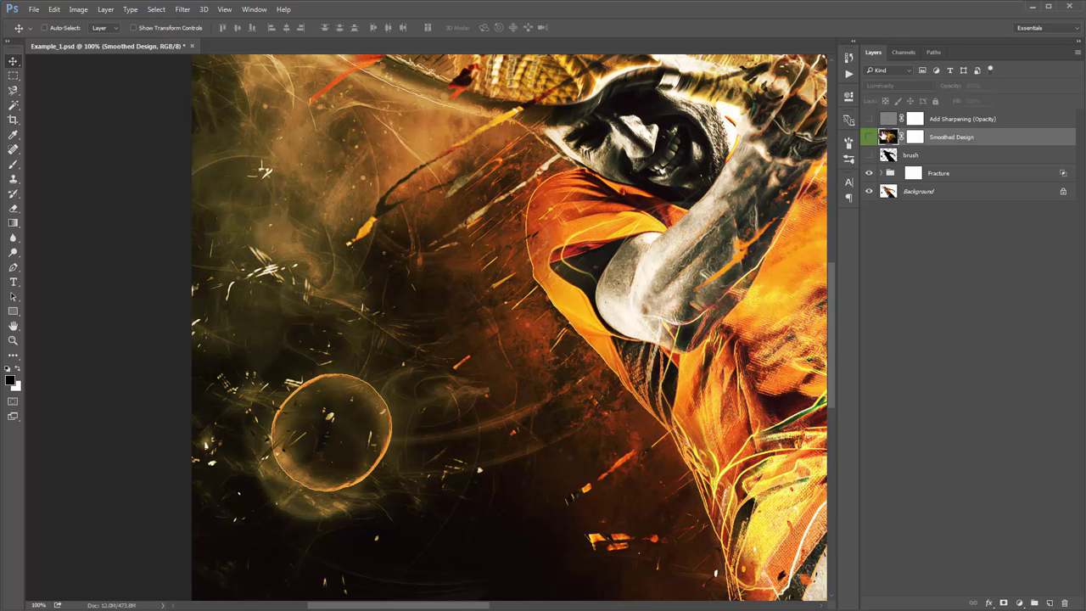
pyautogui.moveTo(868, 137); pyautogui.dragTo(868, 119)
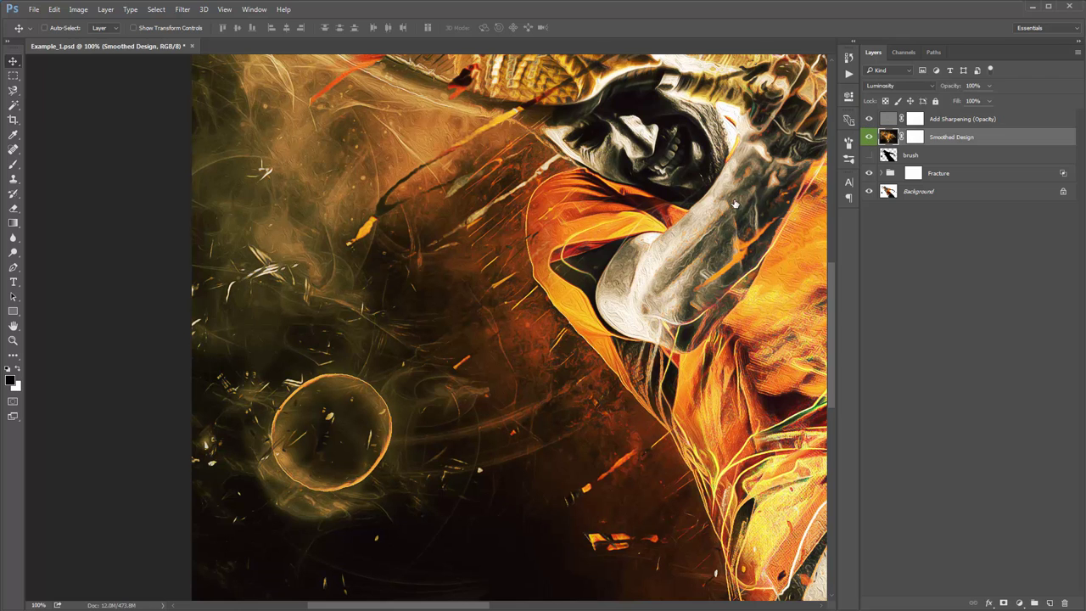
pyautogui.hotkey('ctrl', '0')
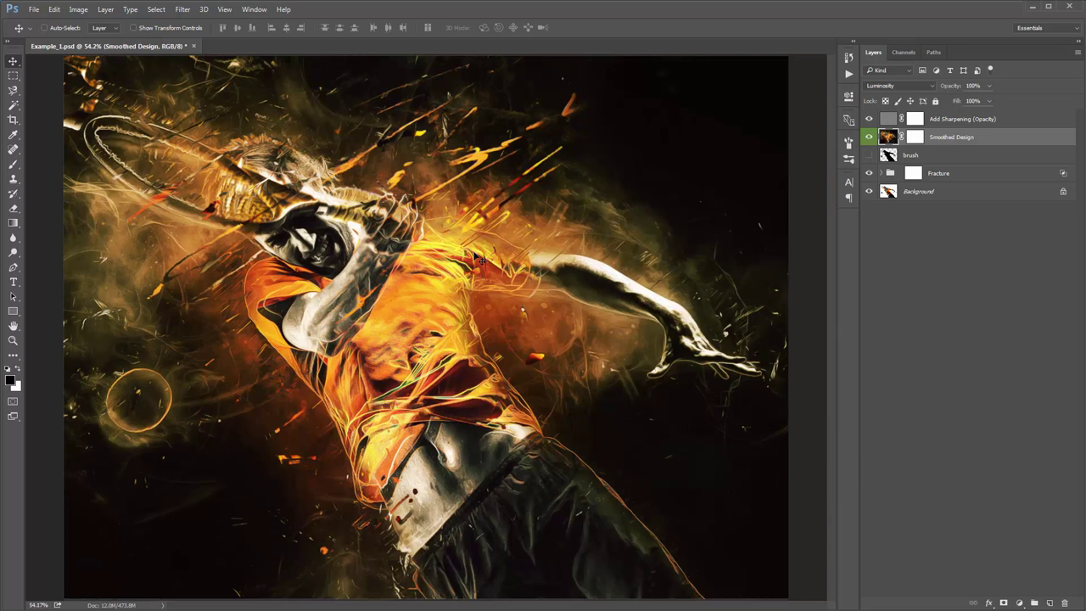
# Step: Paint black over the athlete's face on the Smoothed Design layer mask to remove the smoothing there
pyautogui.hotkey('ctrl', '-')
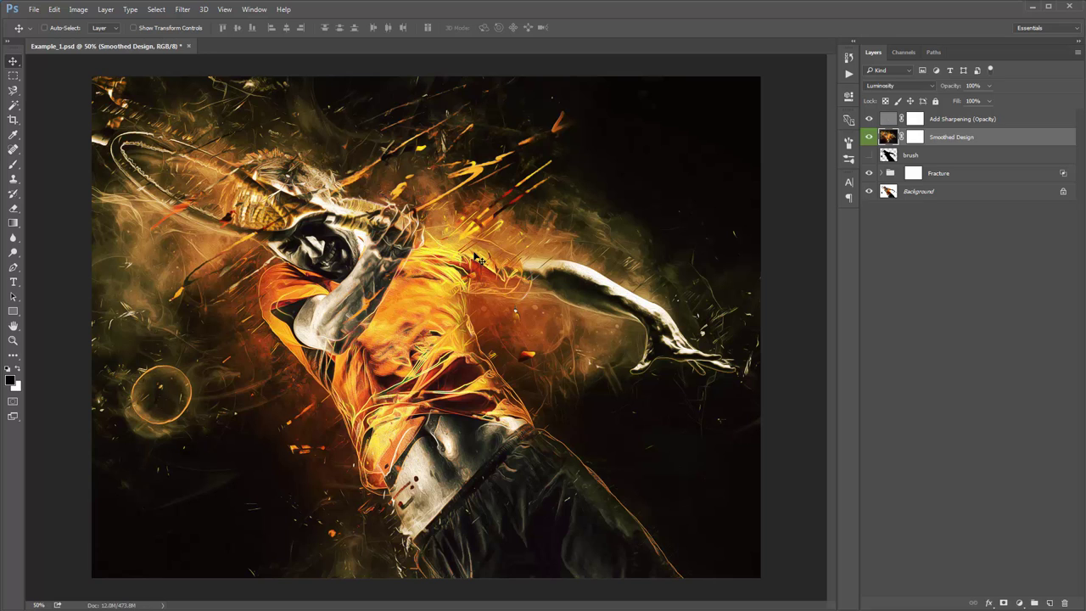
pyautogui.click(916, 138)
pyautogui.press('z')
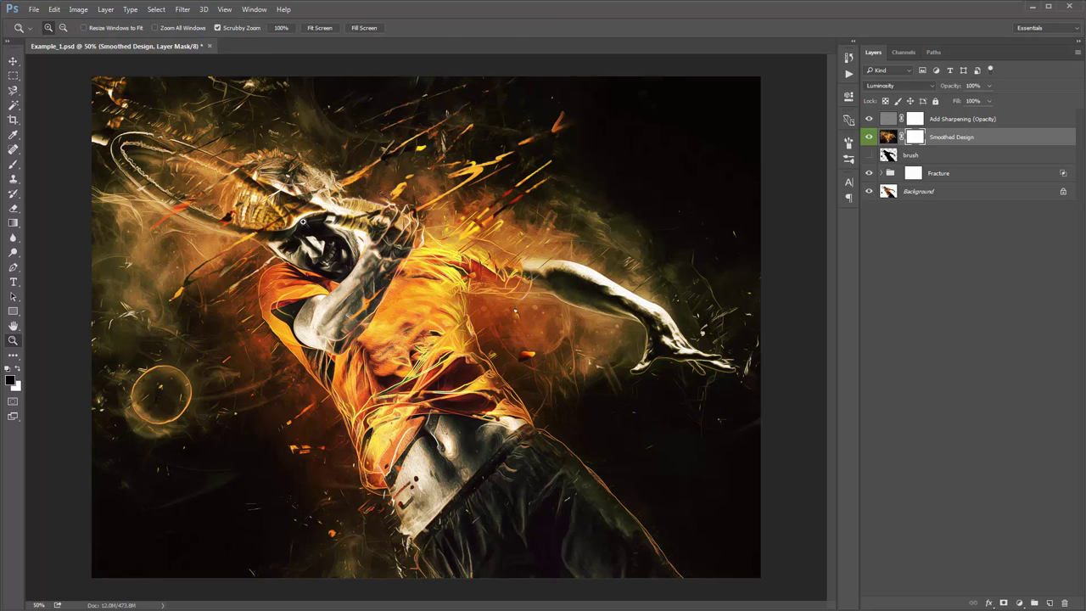
pyautogui.click(300, 237)
pyautogui.press('v')
pyautogui.moveTo(300, 237); pyautogui.dragTo(321, 229)
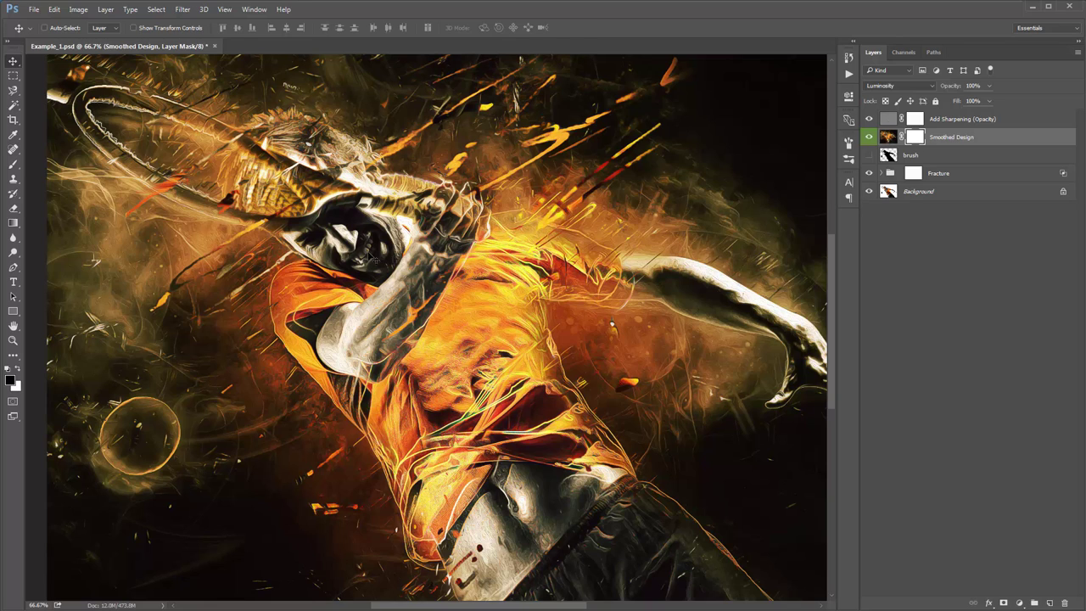
pyautogui.press('b')
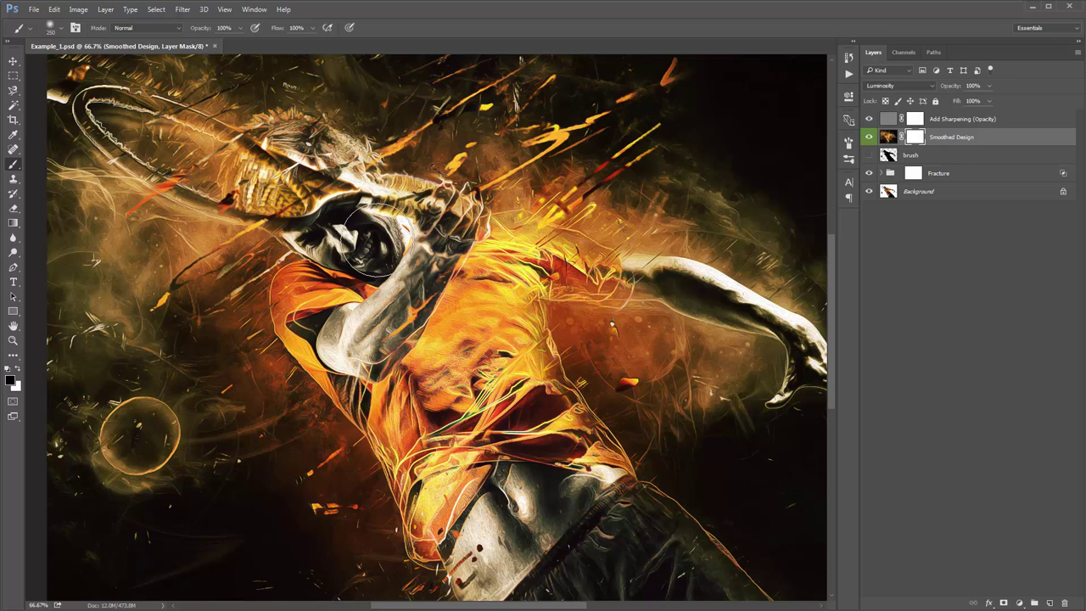
pyautogui.moveTo(365, 233)
pyautogui.mouseDown()
pyautogui.moveTo(442, 254)
pyautogui.moveTo(310, 210)
pyautogui.moveTo(306, 255)
pyautogui.moveTo(381, 255)
pyautogui.mouseUp()
# Step: Compare the artwork with the Add Sharpening (Opacity) layer hidden and shown
pyautogui.click(929, 123)
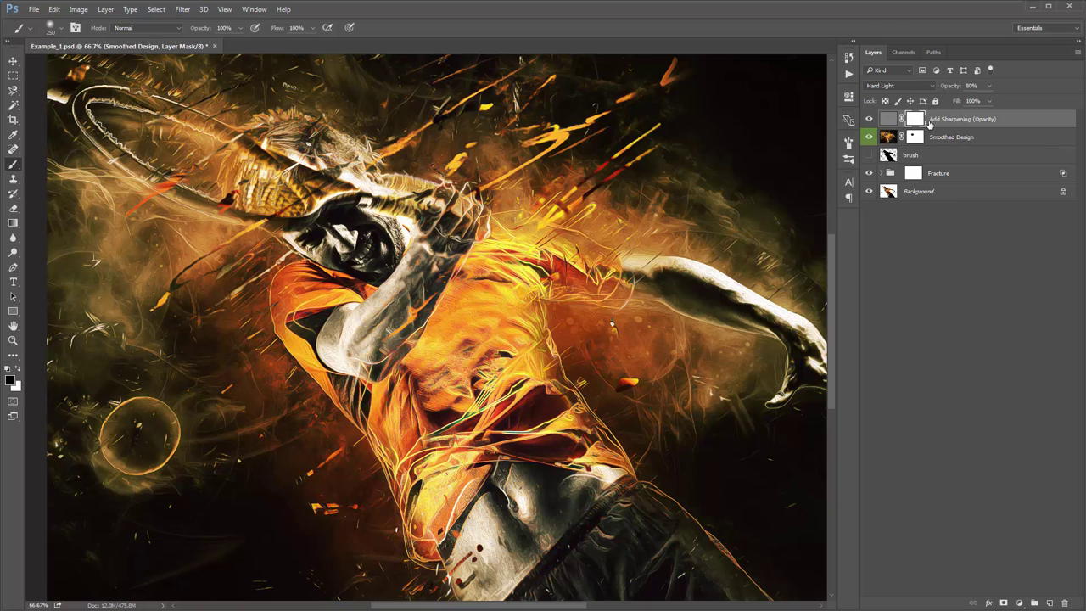
pyautogui.press('v')
pyautogui.moveTo(384, 331); pyautogui.dragTo(467, 331)
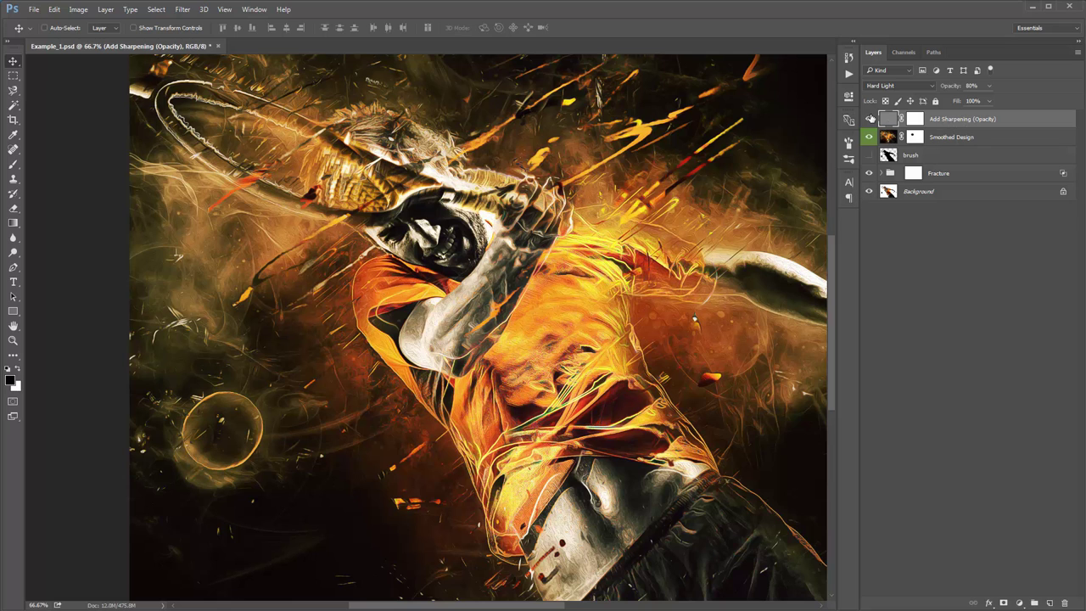
pyautogui.click(869, 119)
pyautogui.click(869, 119)
pyautogui.click(868, 119)
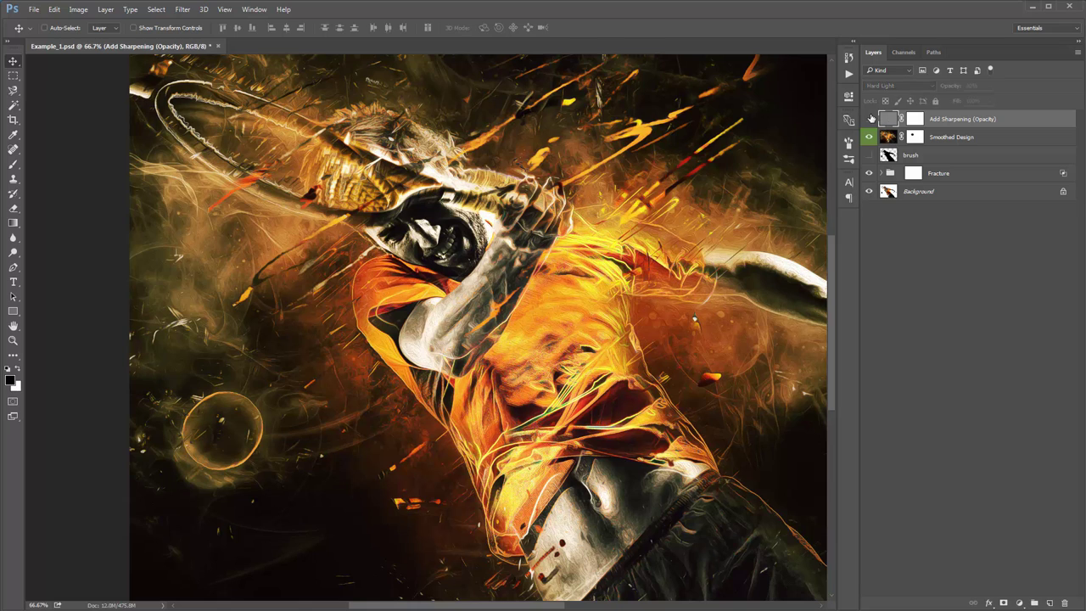
pyautogui.click(868, 118)
# Step: Paint black over the face on the Add Sharpening (Opacity) layer mask to remove the sharpening there
pyautogui.click(918, 120)
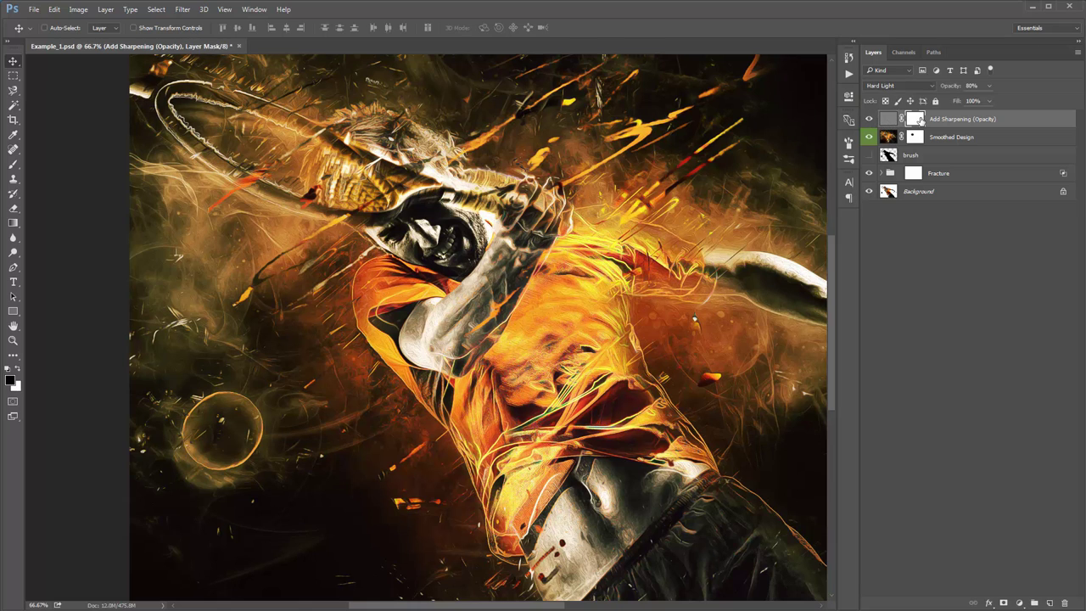
pyautogui.press('b')
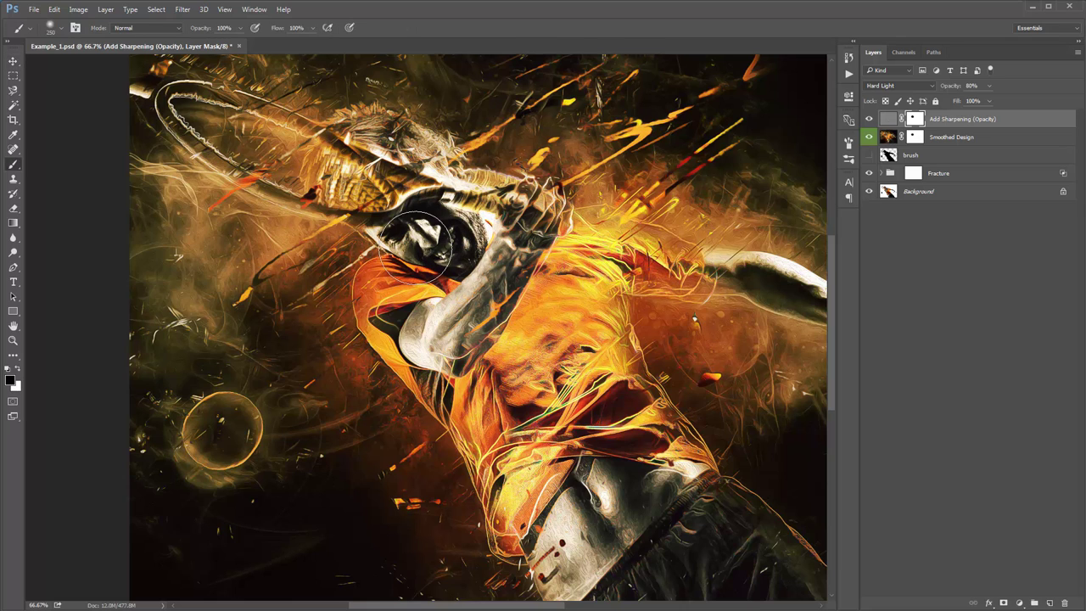
pyautogui.press('v')
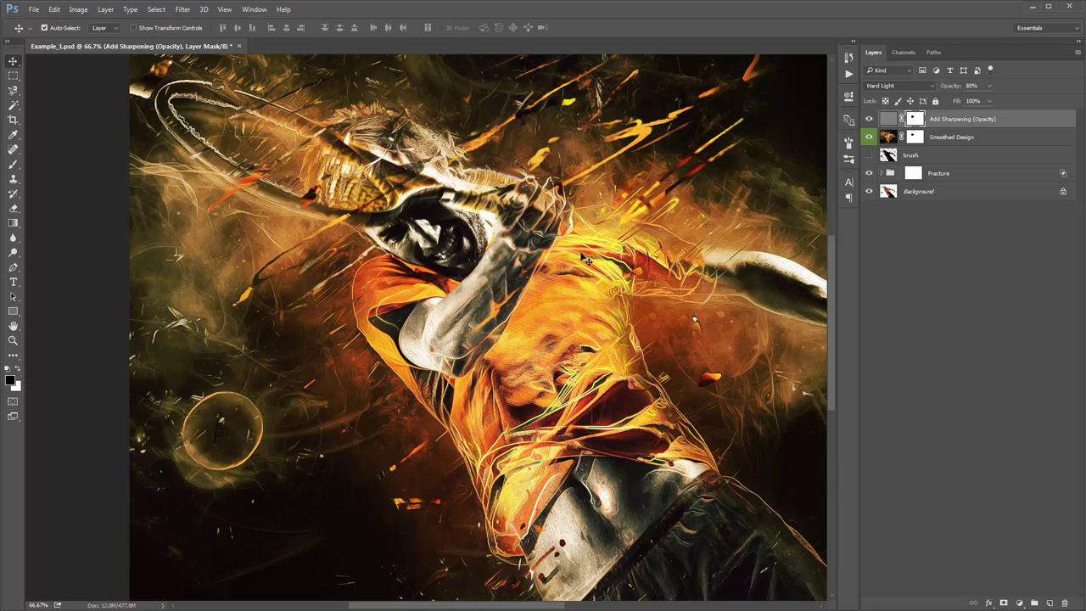
pyautogui.scroll(-2, 585, 260)
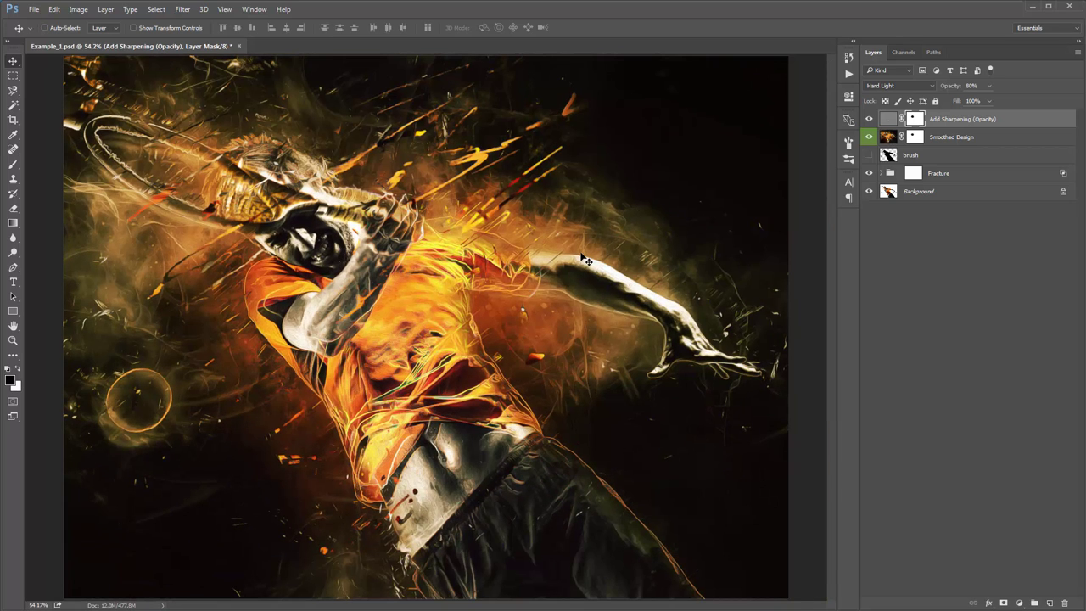
# Step: Delete the Add Sharpening (Opacity) and Smoothed Design layers and display the available actions
pyautogui.click(850, 75)
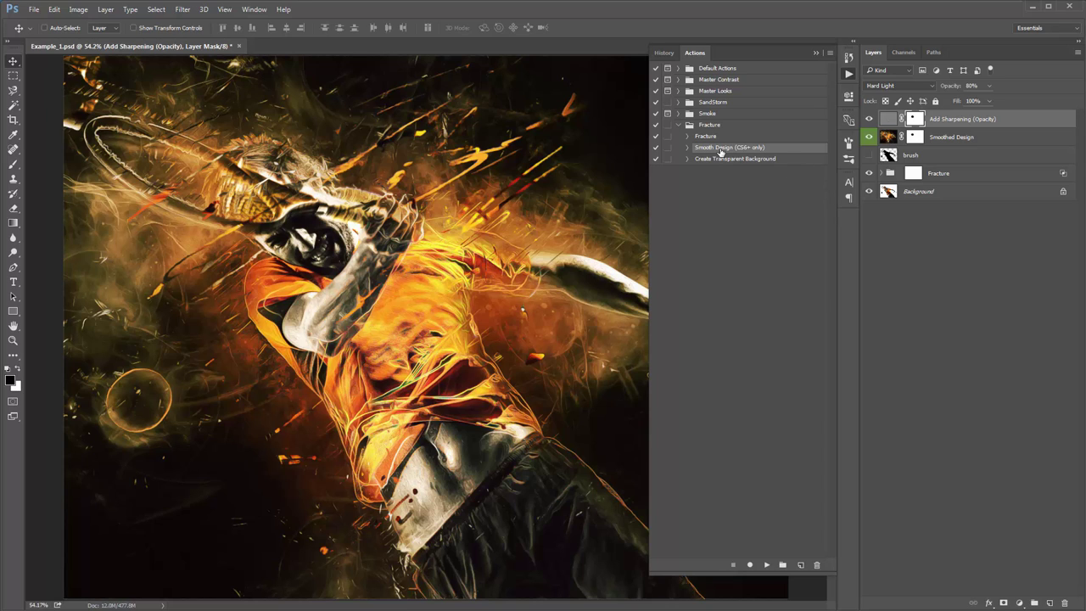
pyautogui.press('Delete')
pyautogui.press('Delete')
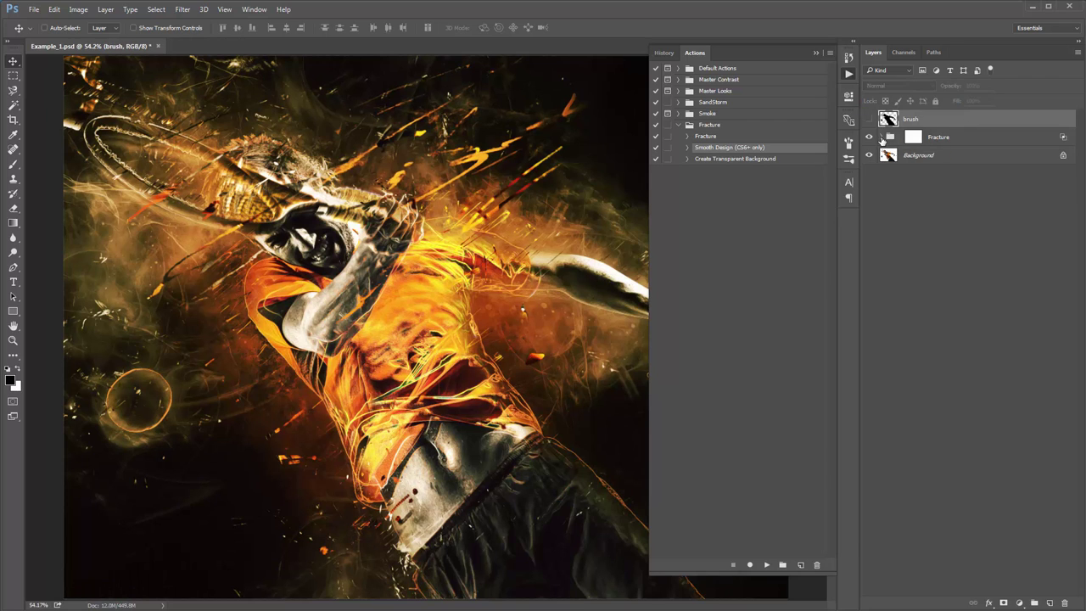
# Step: Inside the Fracture group, show the Large Cuts_Single Color layer in Cuts and hide the Particles group
pyautogui.click(883, 137)
pyautogui.click(943, 334)
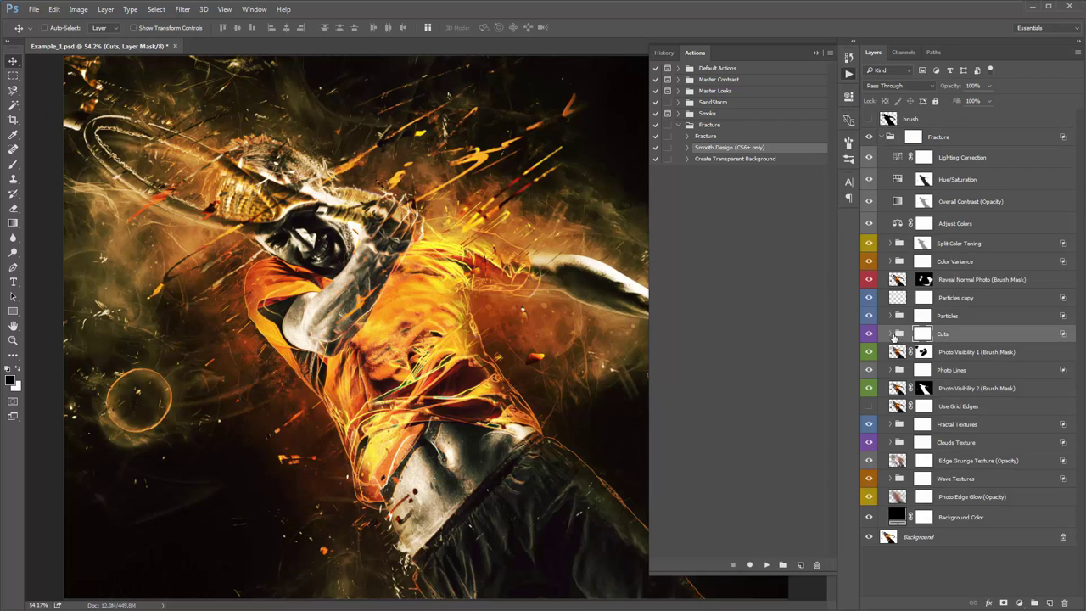
pyautogui.click(890, 335)
pyautogui.click(869, 374)
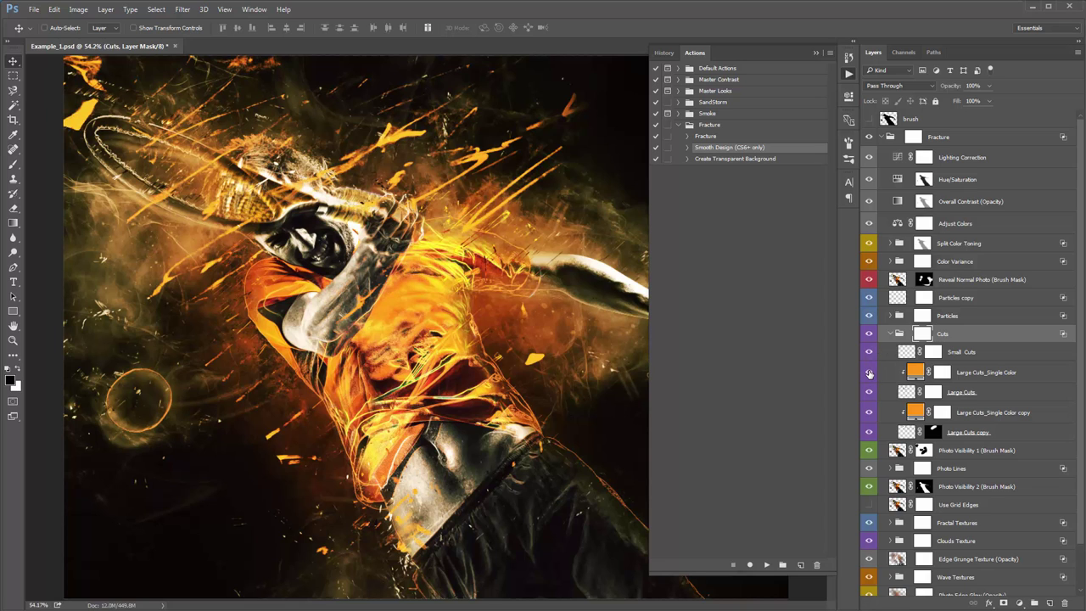
pyautogui.click(891, 333)
pyautogui.click(867, 317)
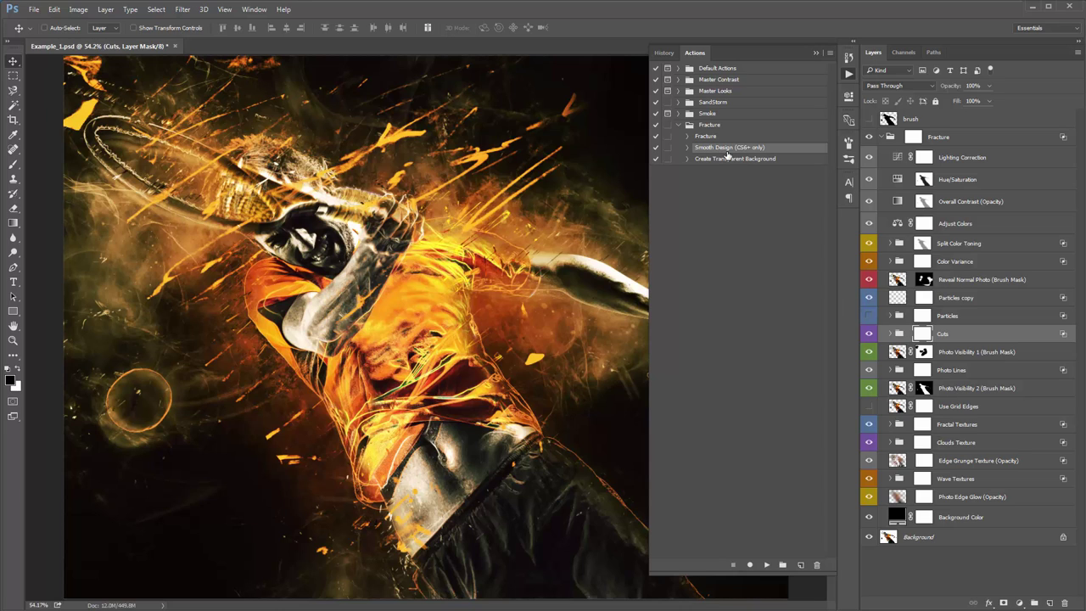
# Step: Run the Smooth Design (CS6+ only) action again and view the new result without the interface panels
pyautogui.click(766, 565)
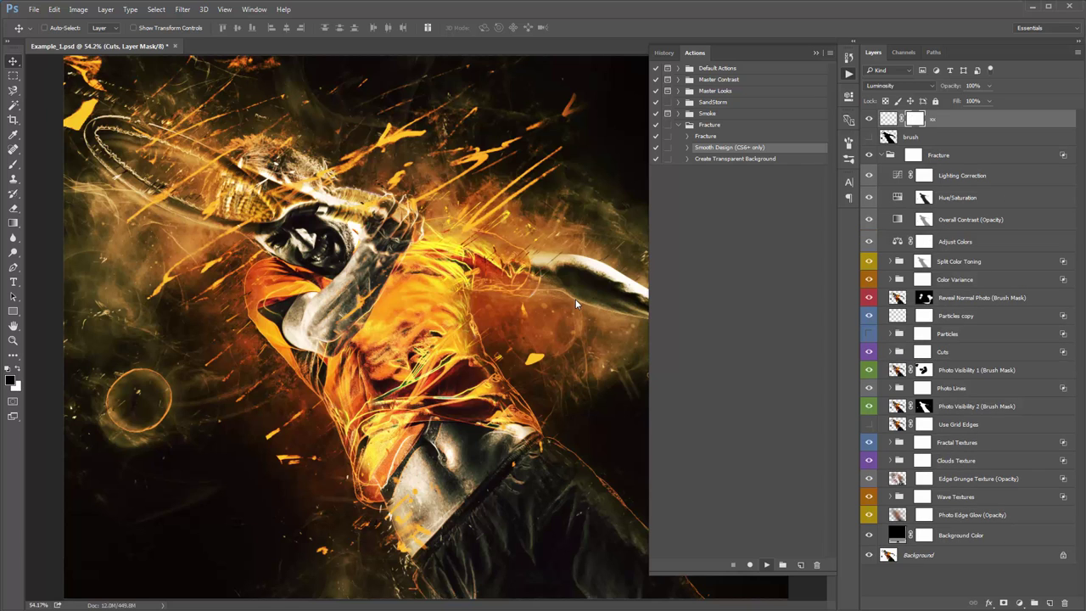
pyautogui.press('Tab')
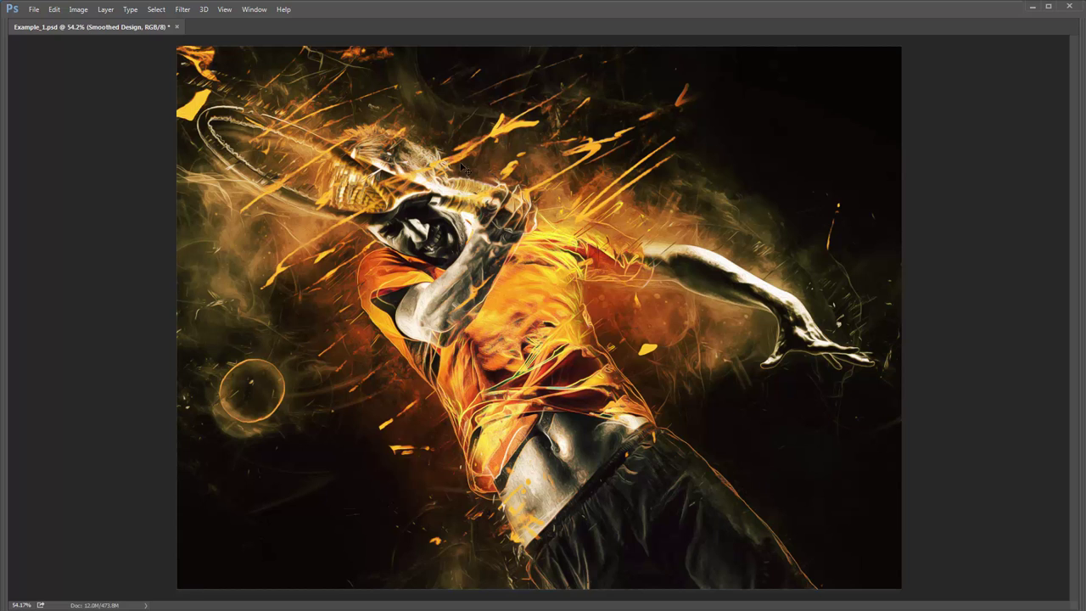
pyautogui.press('Tab')
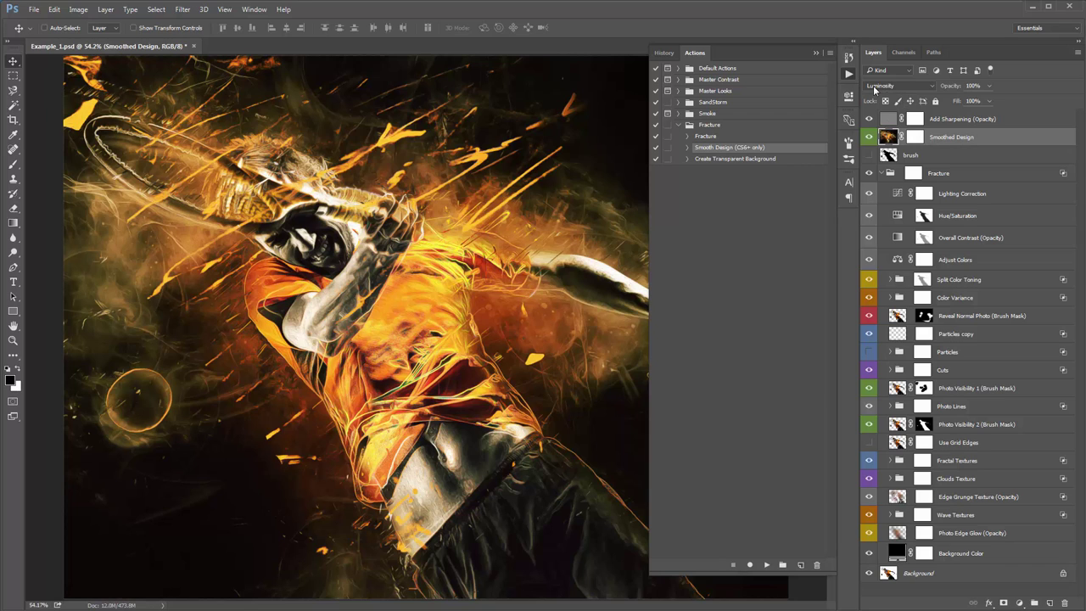
pyautogui.click(954, 219)
pyautogui.click(946, 370)
pyautogui.click(969, 480)
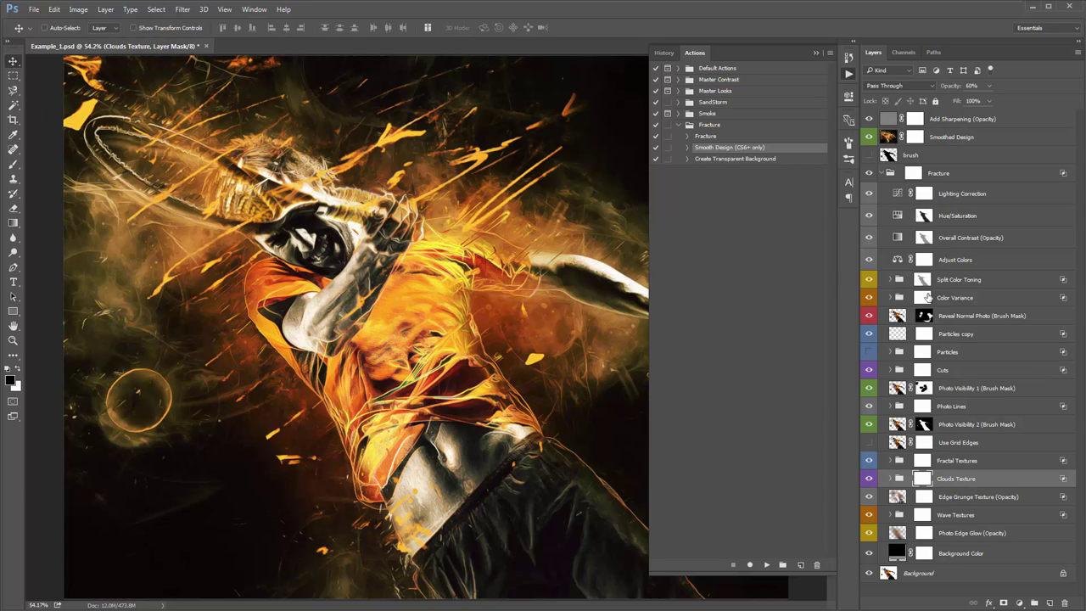
# Step: Preview the adjustments in the Color Variance group one after another and keep only Color Variance 7 visible
pyautogui.click(980, 299)
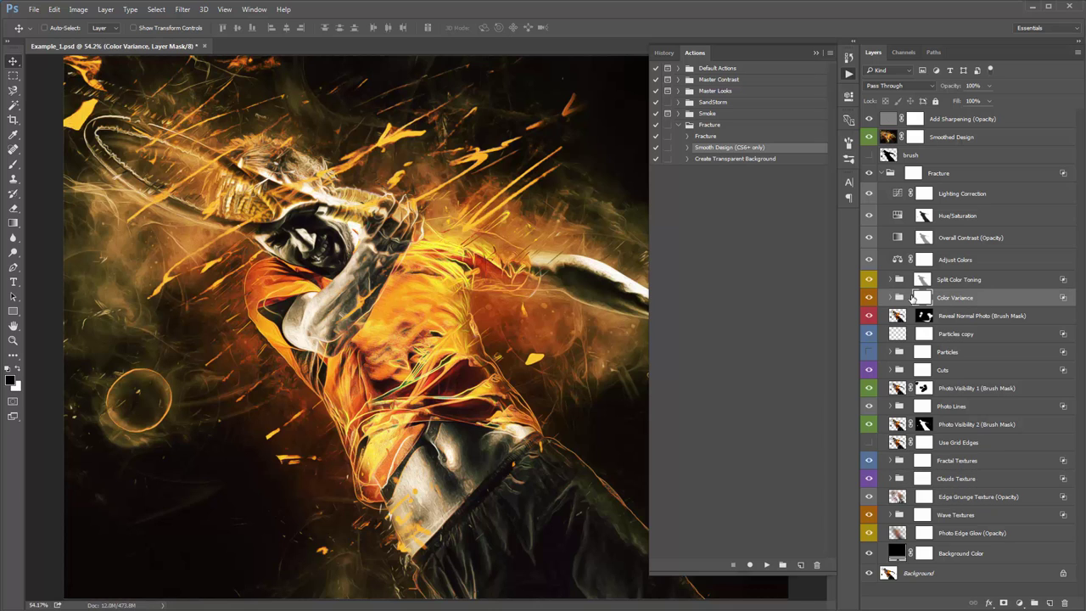
pyautogui.click(890, 298)
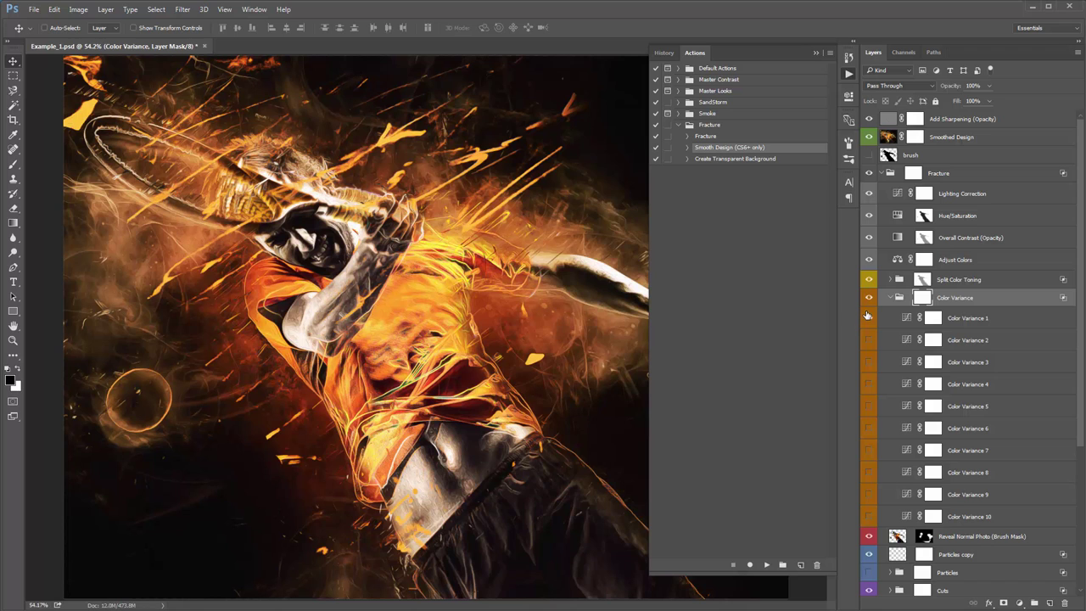
pyautogui.click(870, 341)
pyautogui.click(869, 362)
pyautogui.click(870, 362)
pyautogui.click(870, 384)
pyautogui.click(870, 406)
pyautogui.click(870, 406)
pyautogui.click(870, 429)
pyautogui.click(869, 451)
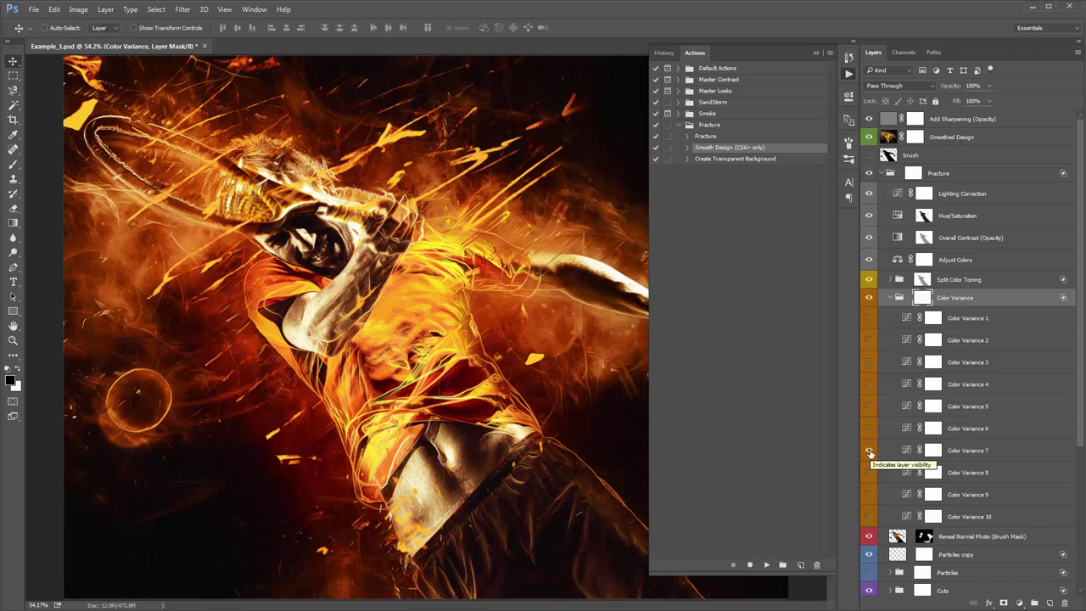
pyautogui.click(889, 297)
# Step: Set the Left Side Color fill in the Split Color Toning group to the blue #36b2d1
pyautogui.click(889, 280)
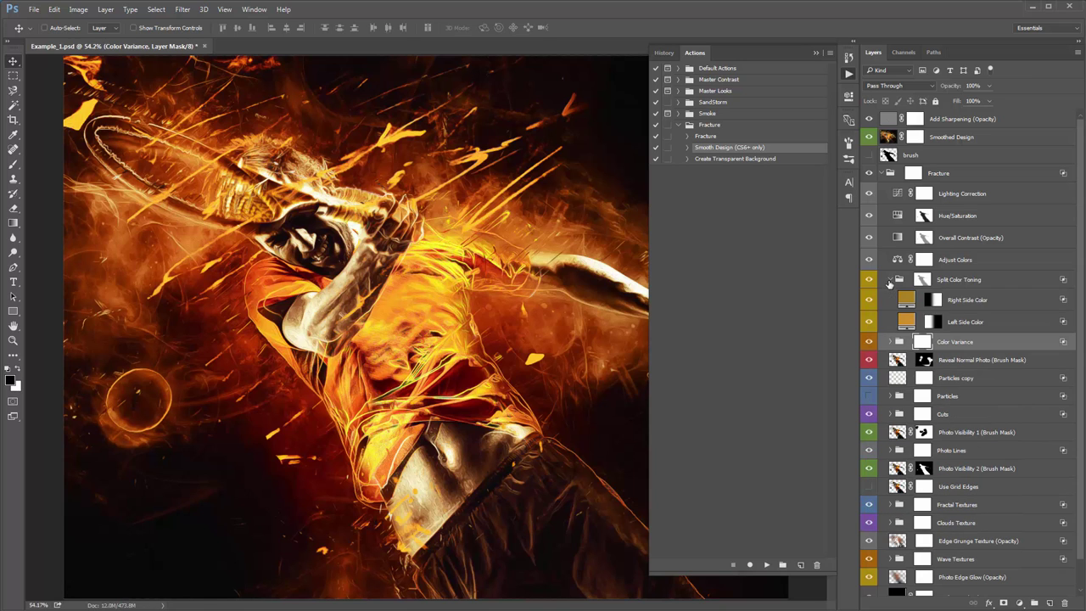
pyautogui.doubleClick(906, 322)
pyautogui.click(895, 149)
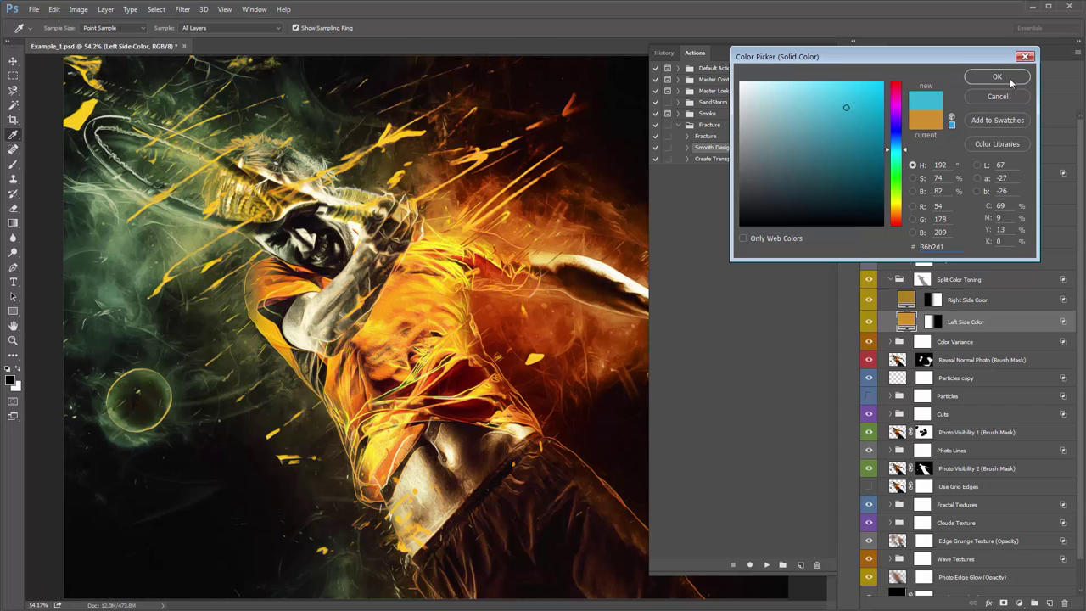
pyautogui.click(1010, 81)
pyautogui.click(889, 281)
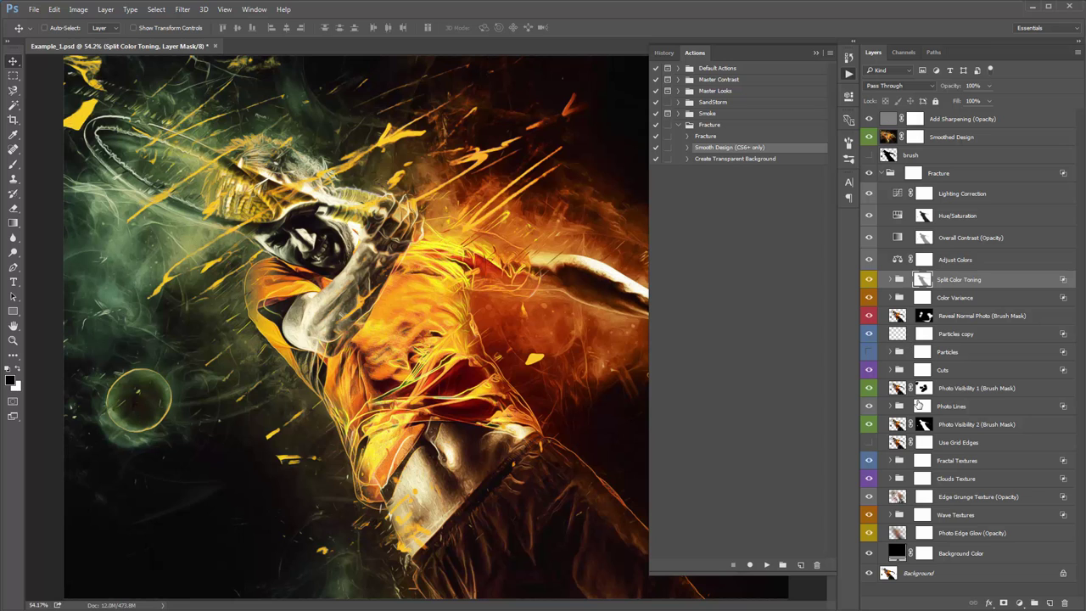
# Step: Select the Smoothed Design layer and inspect the whole artwork with the interface panels hidden
pyautogui.click(901, 374)
pyautogui.moveTo(475, 269)
pyautogui.mouseDown()
pyautogui.moveTo(480, 248)
pyautogui.moveTo(490, 242)
pyautogui.moveTo(500, 257)
pyautogui.moveTo(508, 245)
pyautogui.moveTo(465, 235)
pyautogui.moveTo(485, 257)
pyautogui.moveTo(495, 253)
pyautogui.moveTo(478, 237)
pyautogui.moveTo(480, 251)
pyautogui.moveTo(492, 244)
pyautogui.mouseUp()
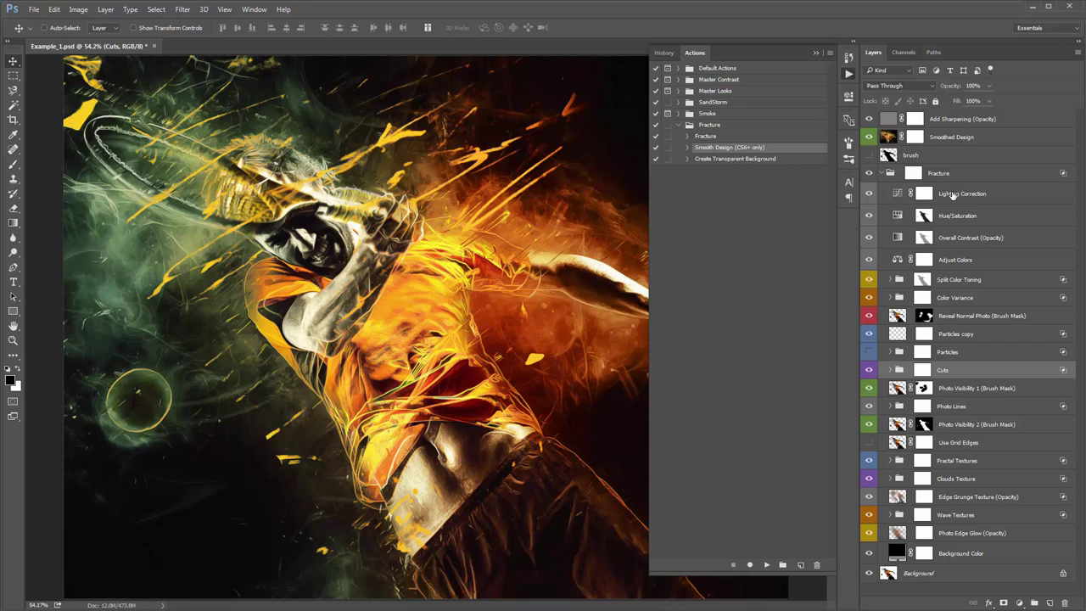
pyautogui.click(956, 142)
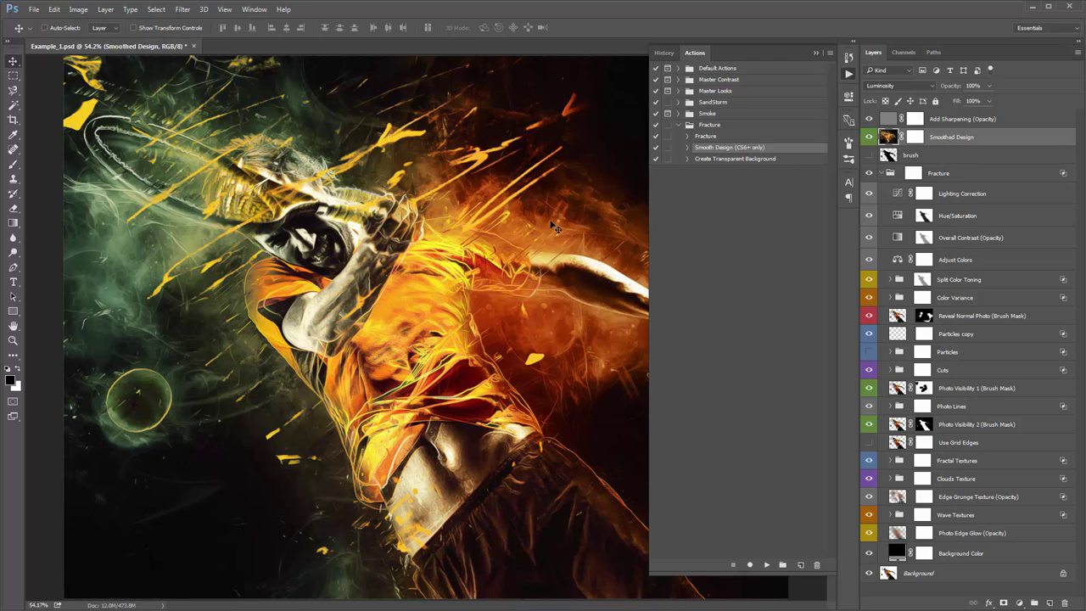
pyautogui.press('Tab')
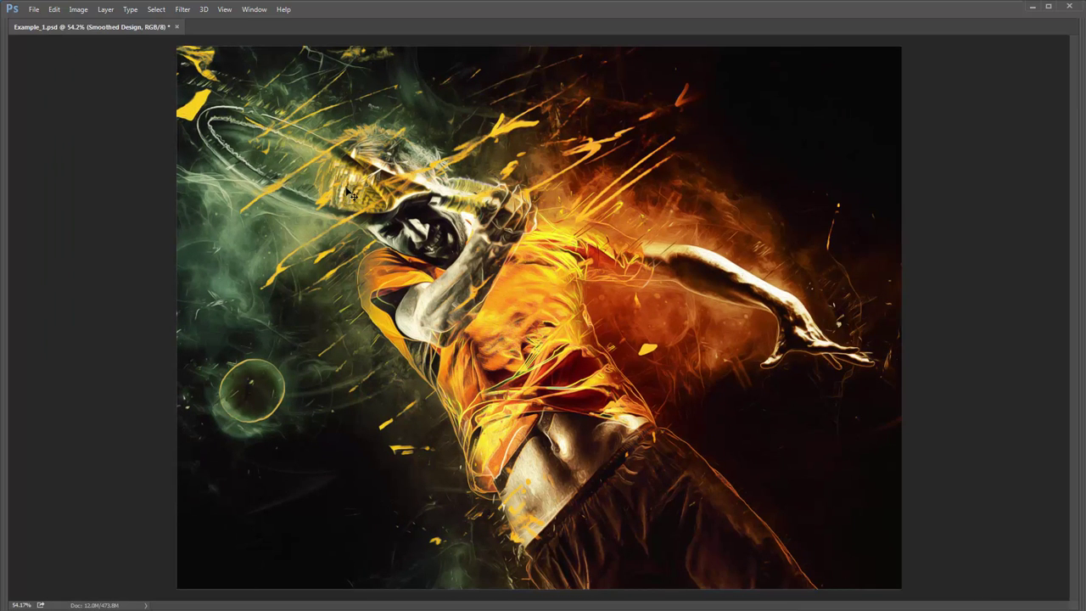
pyautogui.press('Tab')
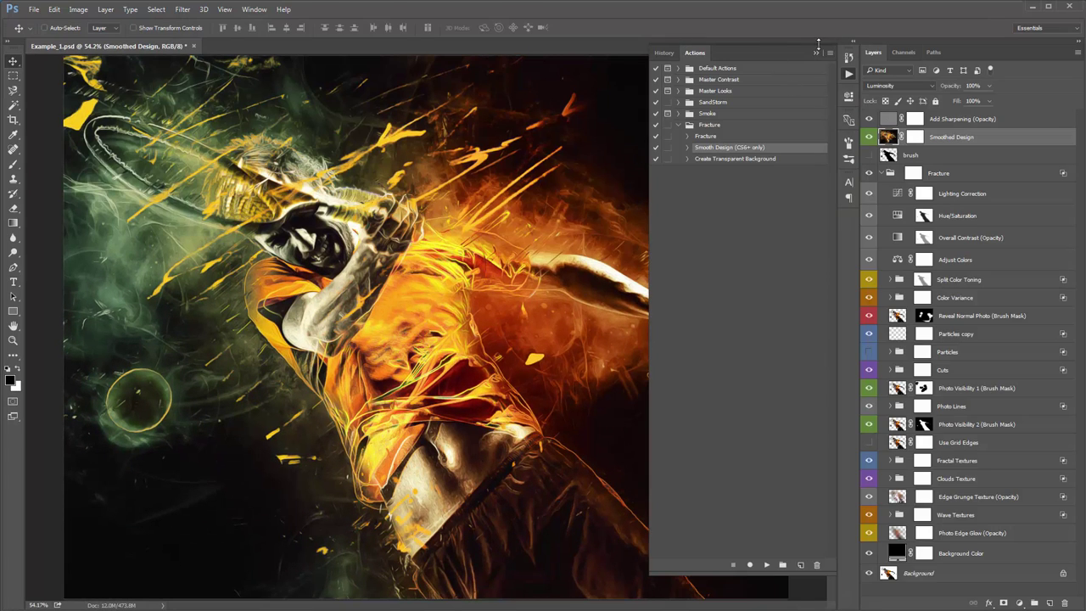
# Step: Group all layers from Add Sharpening (Opacity) down to Fracture and compare the effect with the original photo
pyautogui.click(816, 51)
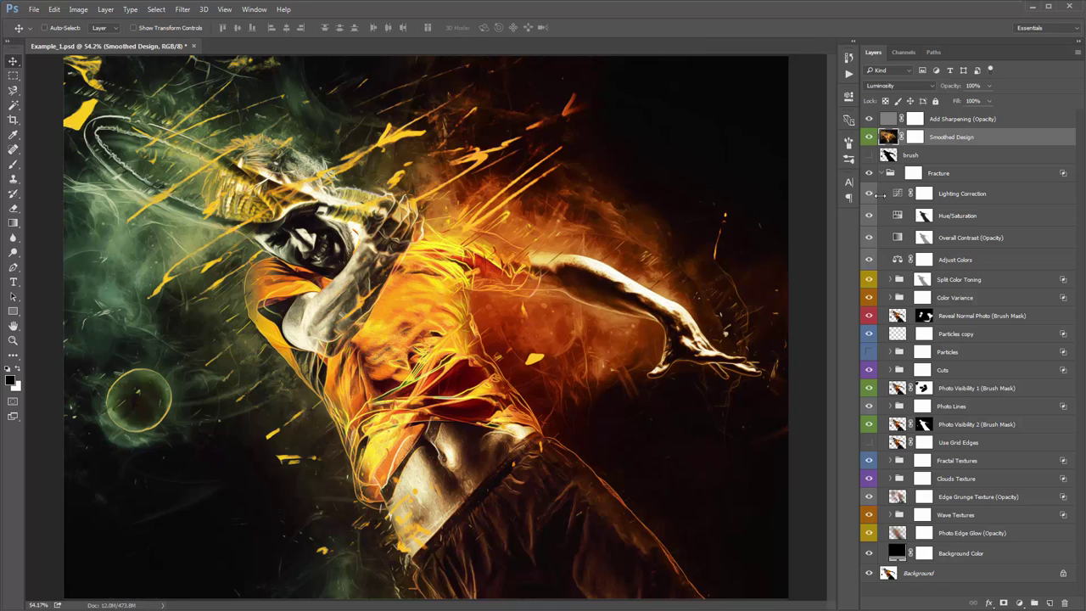
pyautogui.click(888, 172)
pyautogui.click(889, 172)
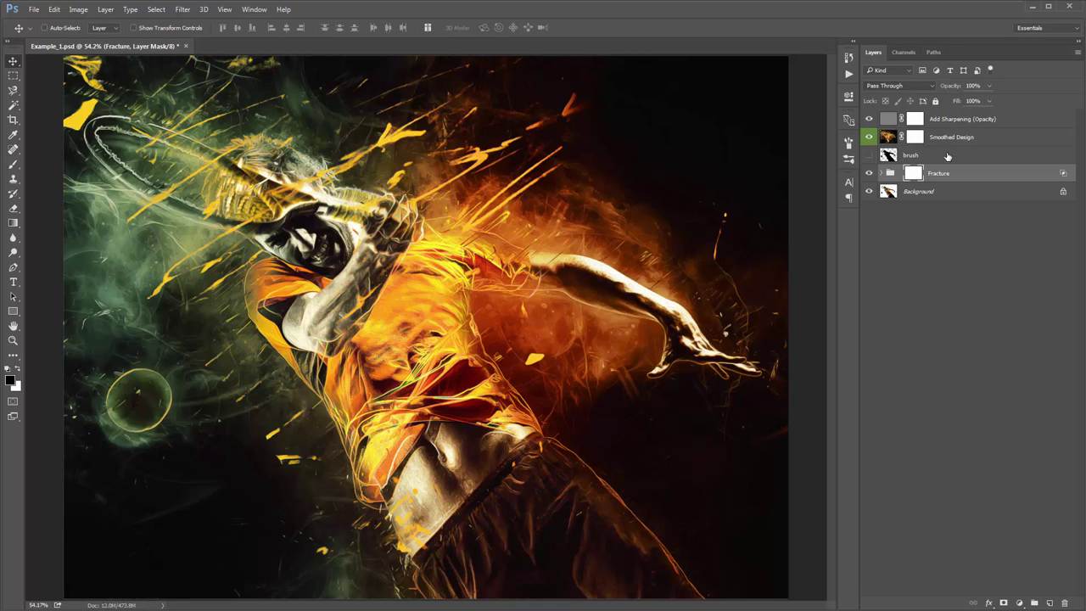
pyautogui.click(950, 119)
pyautogui.keyDown('shift'); pyautogui.click(951, 176); pyautogui.keyUp('shift')
pyautogui.hotkey('ctrl', 'g')
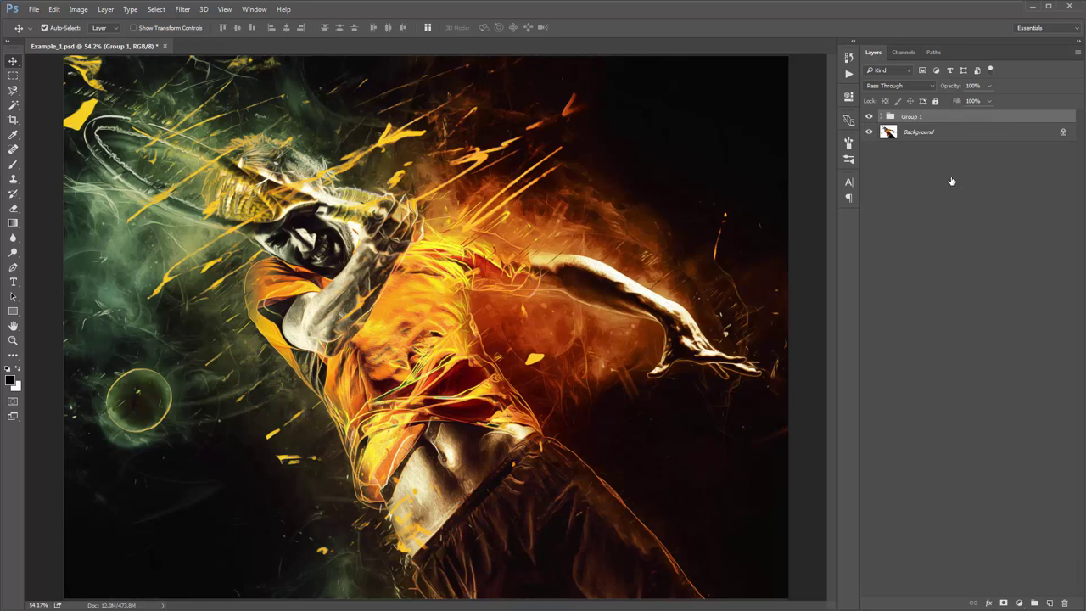
pyautogui.click(868, 118)
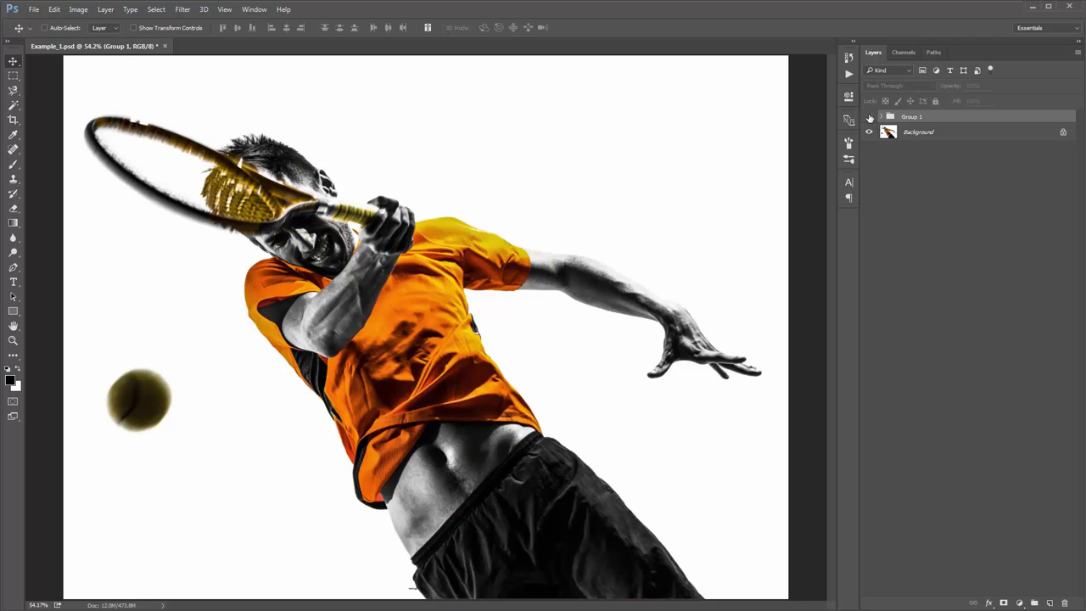
pyautogui.click(869, 117)
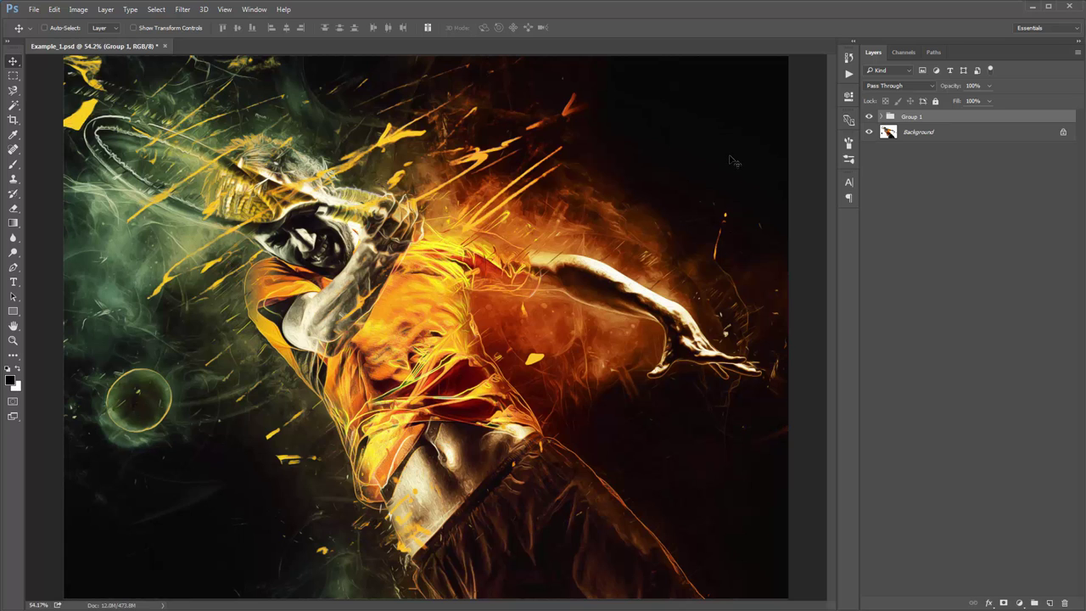
# Step: Ungroup Group 1 so its sharpening, smoothed design, brush and Fracture layers are separate again
pyautogui.click(849, 74)
pyautogui.rightClick(925, 120)
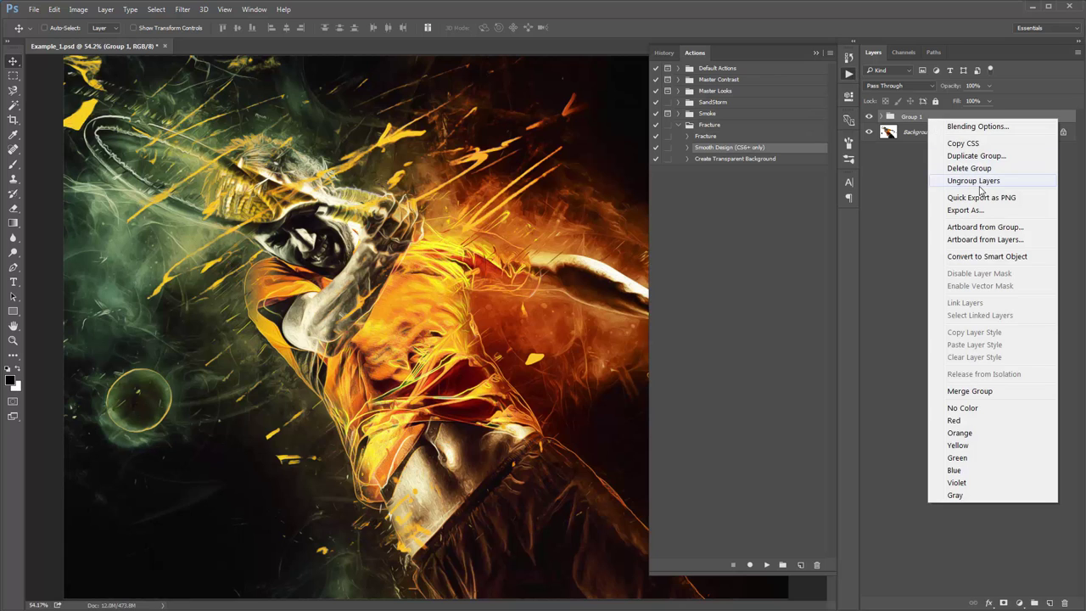
pyautogui.click(988, 168)
pyautogui.click(628, 236)
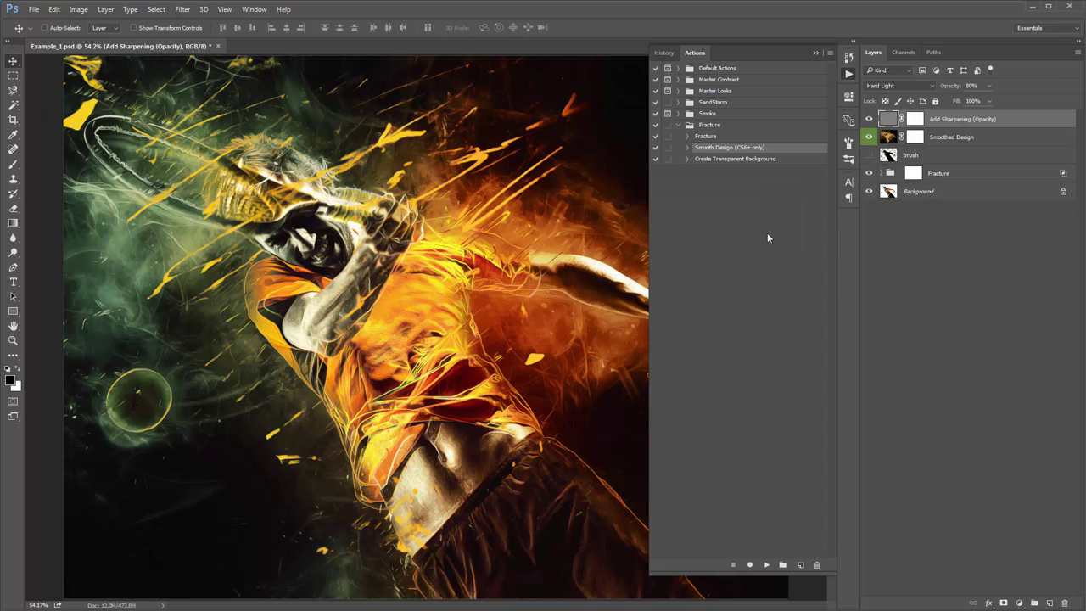
# Step: Run the Create Transparent Background action on the tennis player design and collapse the Fracture group
pyautogui.click(735, 160)
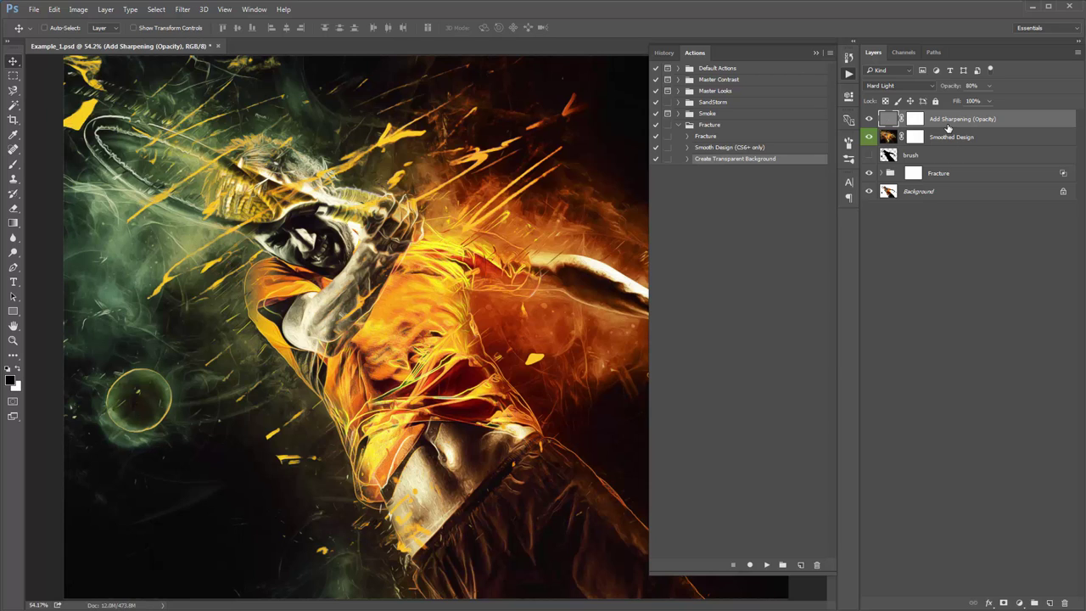
pyautogui.click(725, 148)
pyautogui.click(731, 161)
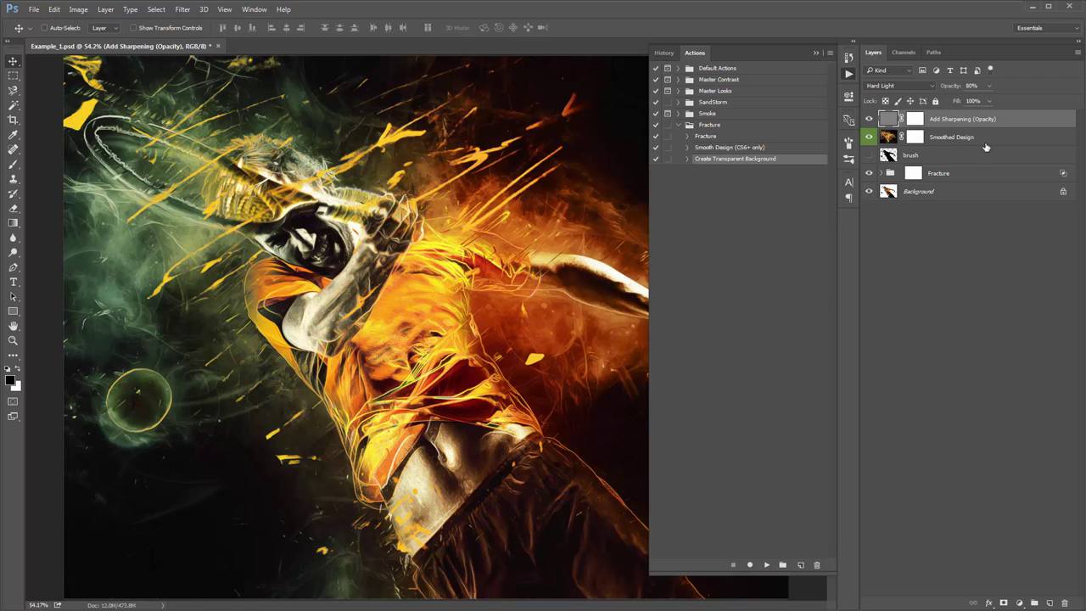
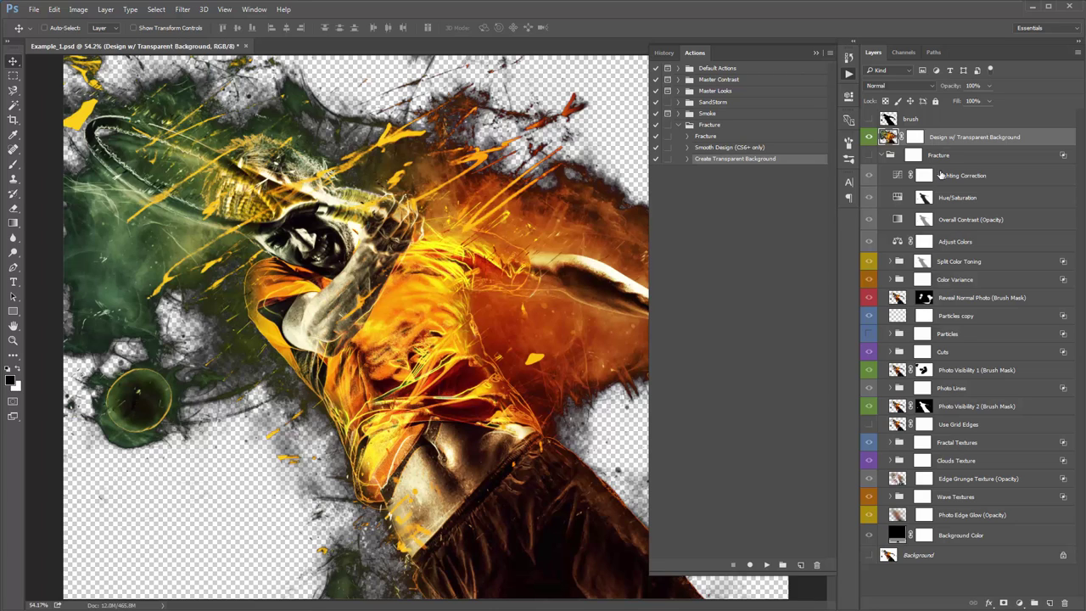
pyautogui.click(889, 156)
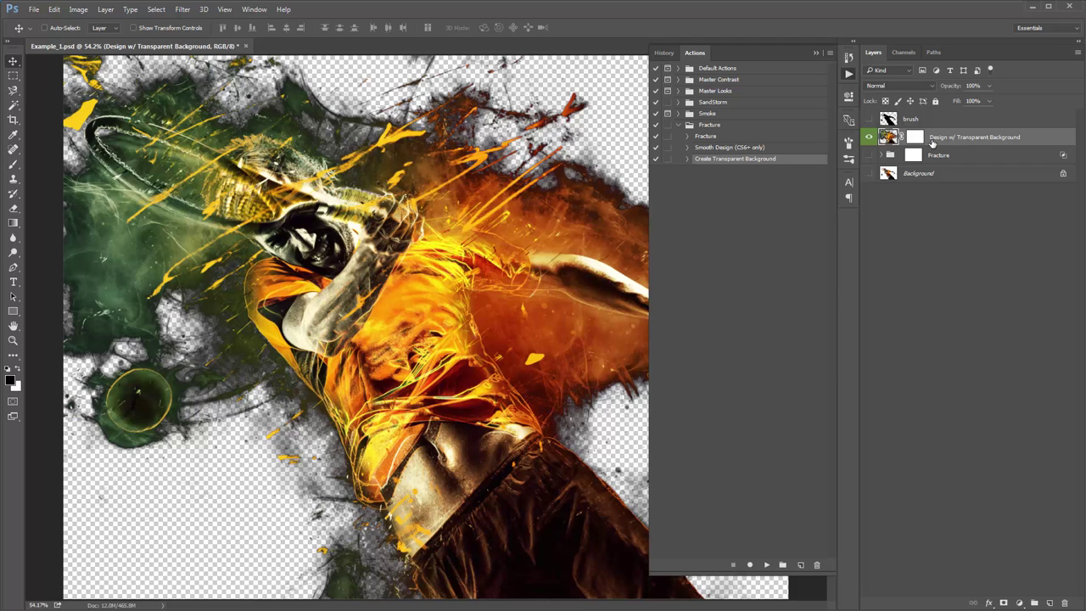
# Step: Compare the Design w/ Transparent Background layer with the original Fracture group by alternating their visibility
pyautogui.click(868, 138)
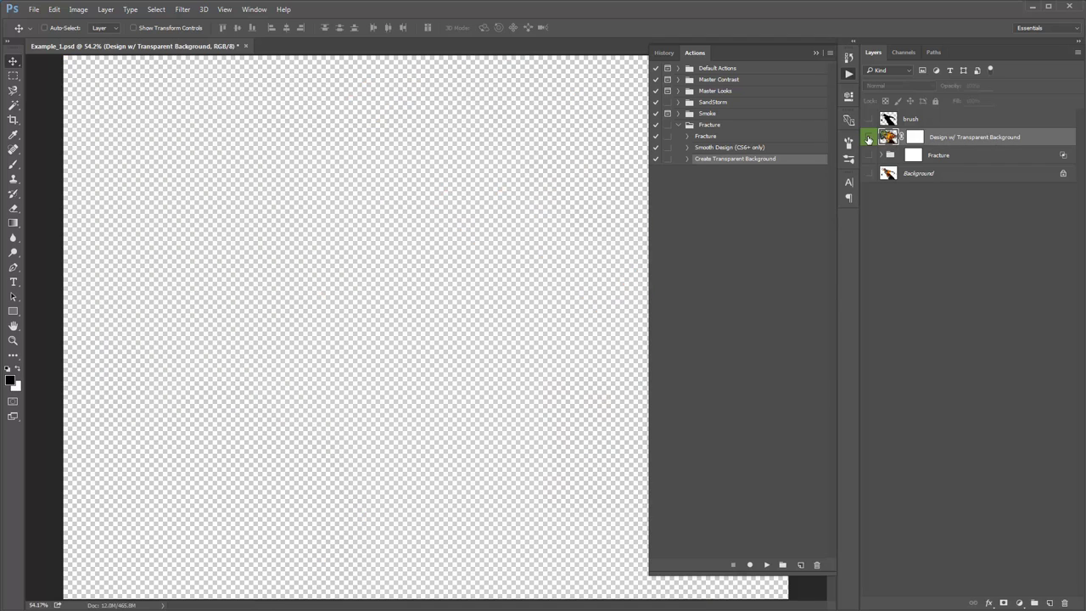
pyautogui.click(867, 138)
pyautogui.click(868, 138)
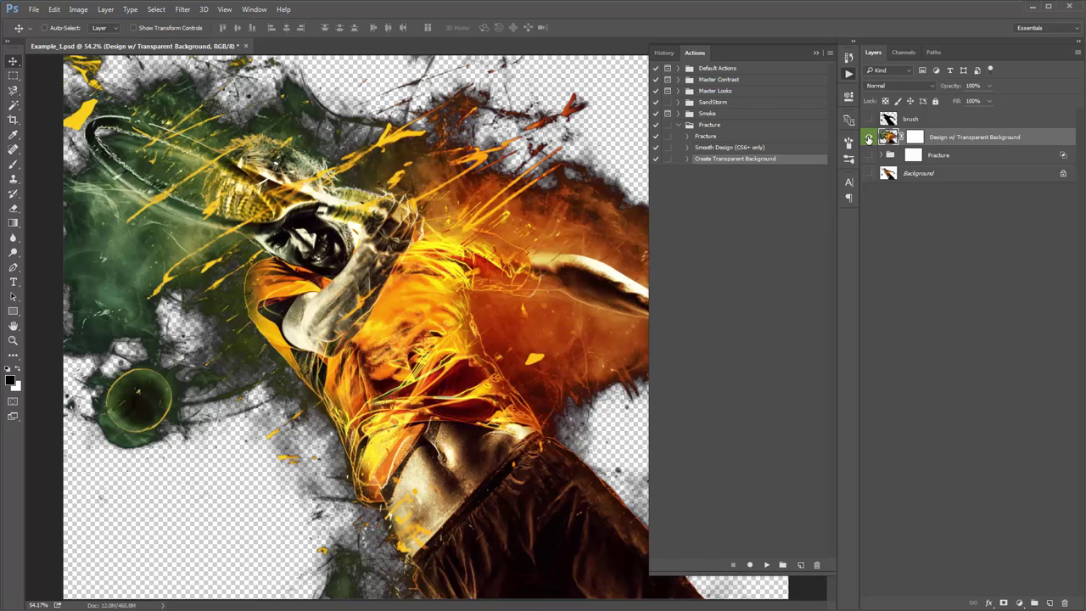
pyautogui.click(868, 138)
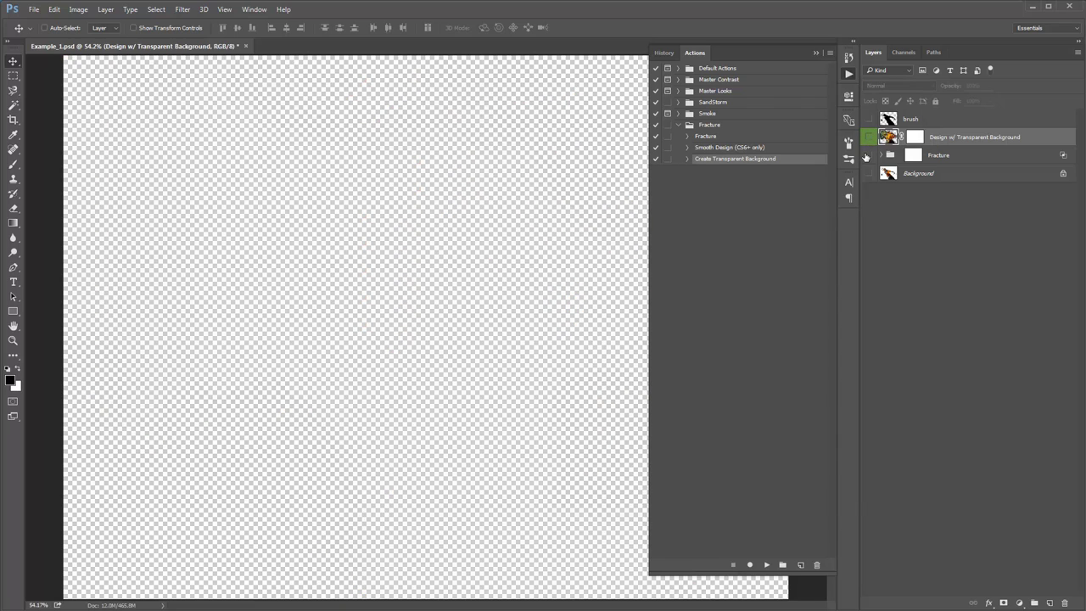
pyautogui.click(868, 156)
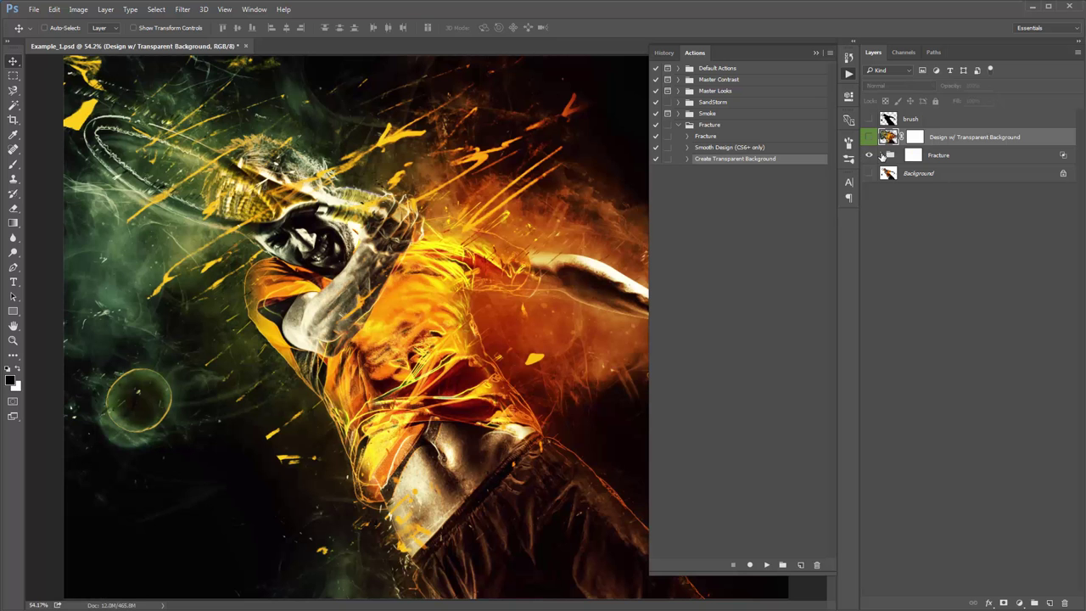
pyautogui.click(880, 156)
pyautogui.click(880, 155)
pyautogui.click(869, 139)
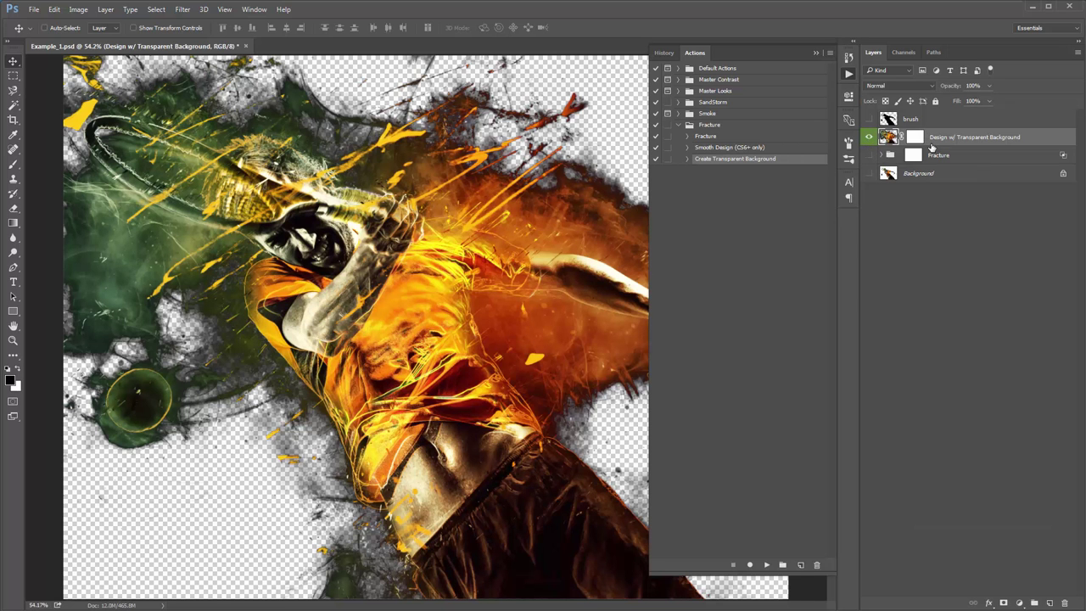
# Step: Run the Smooth Design (CS6+ only) action on the transparent-background design and inspect the artwork with the interface panels hidden
pyautogui.click(741, 149)
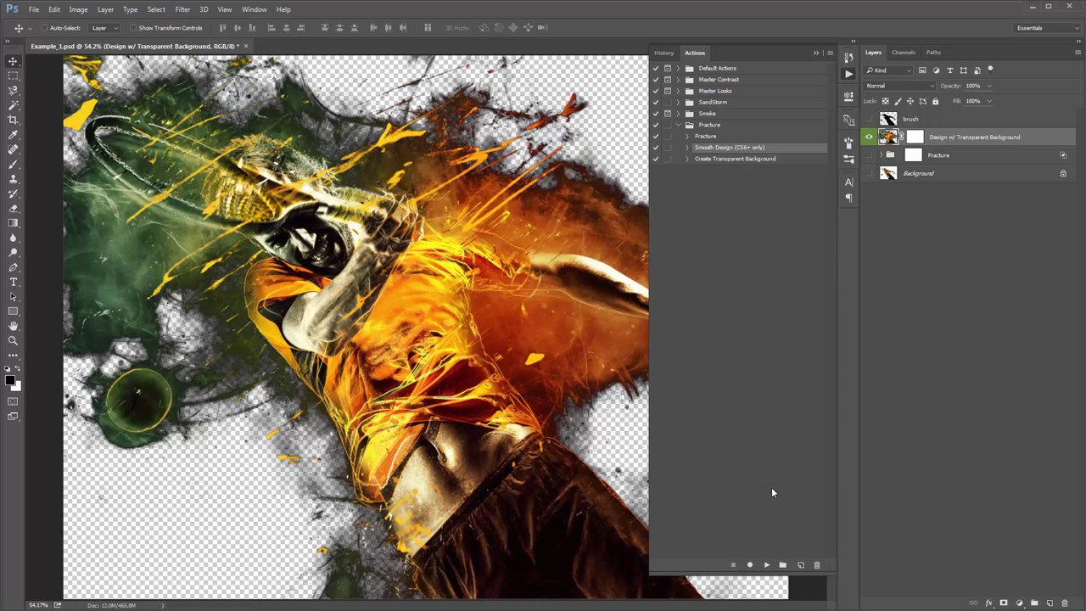
pyautogui.click(767, 567)
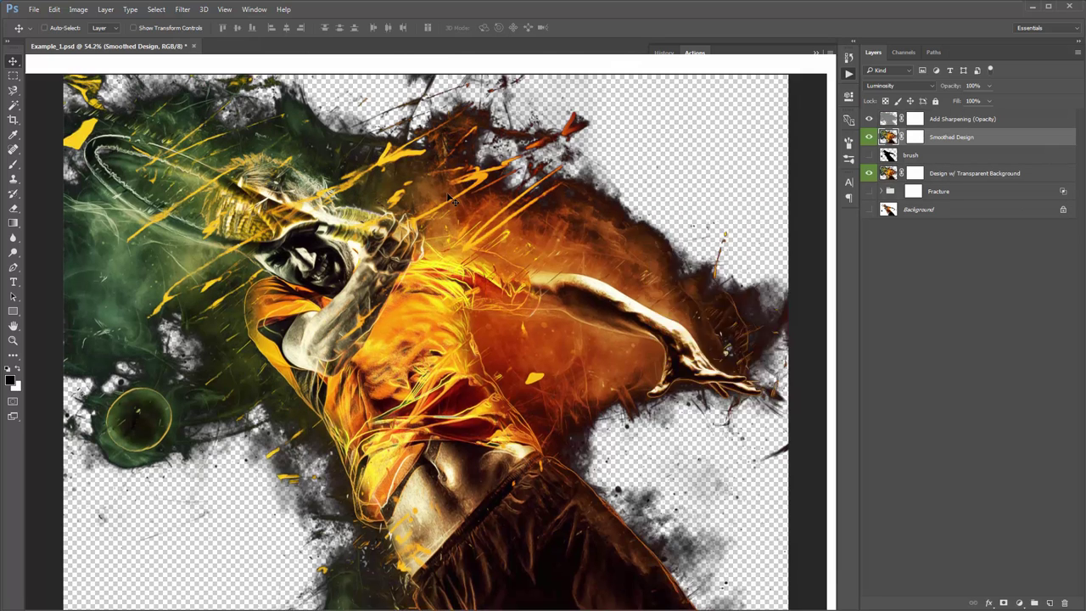
pyautogui.press('Tab')
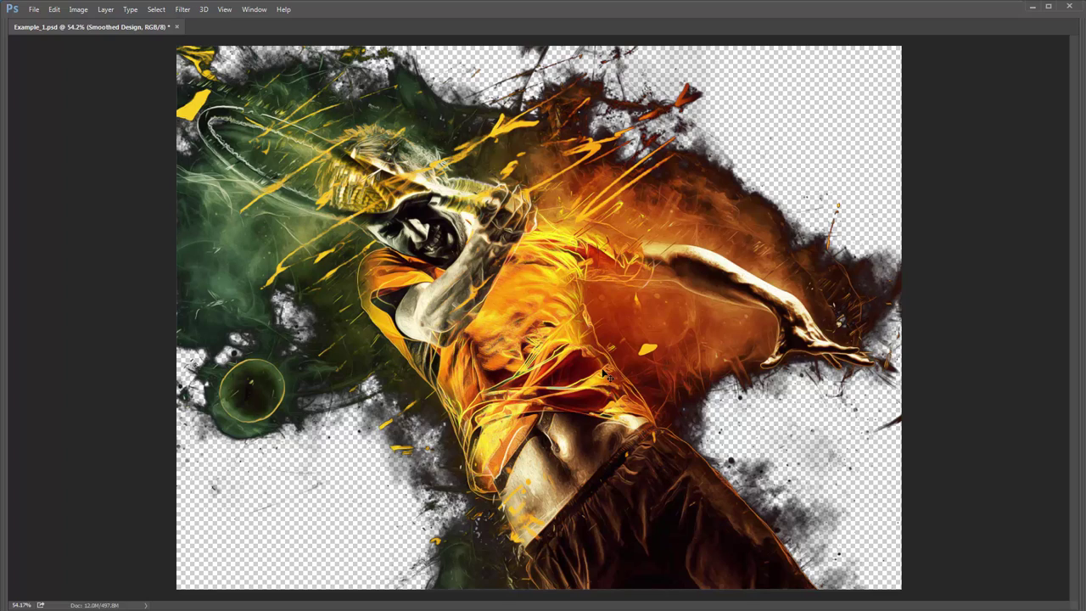
pyautogui.press('Tab')
pyautogui.press('Tab')
pyautogui.press('Tab')
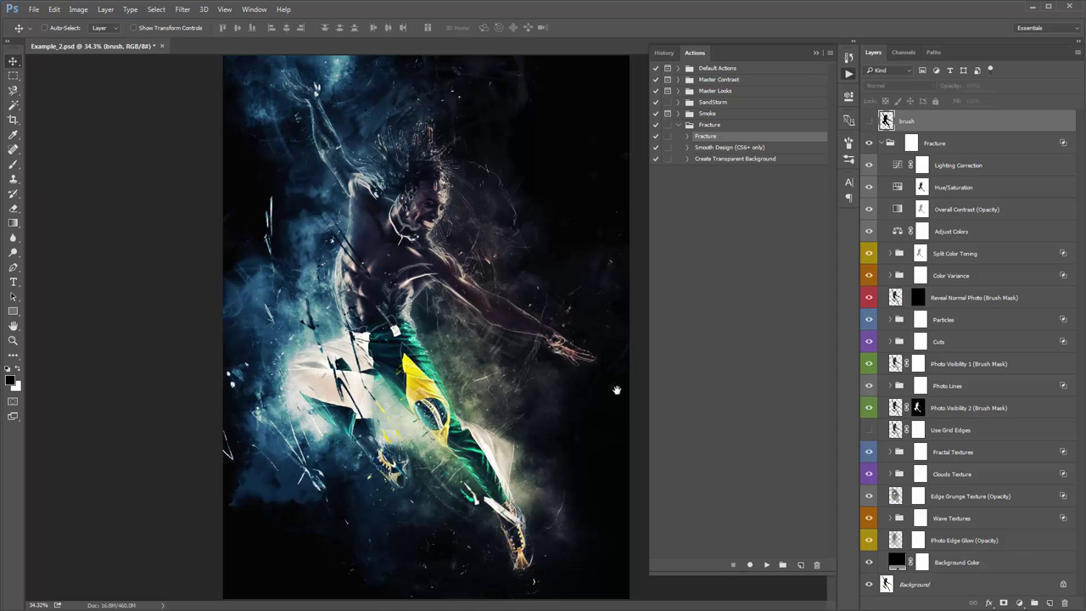
# Step: In Example_2.psd, reveal the dancer's face by painting white on the Reveal Normal Photo (Brush Mask) layer's mask inside the Fracture group
pyautogui.click(816, 53)
pyautogui.click(998, 146)
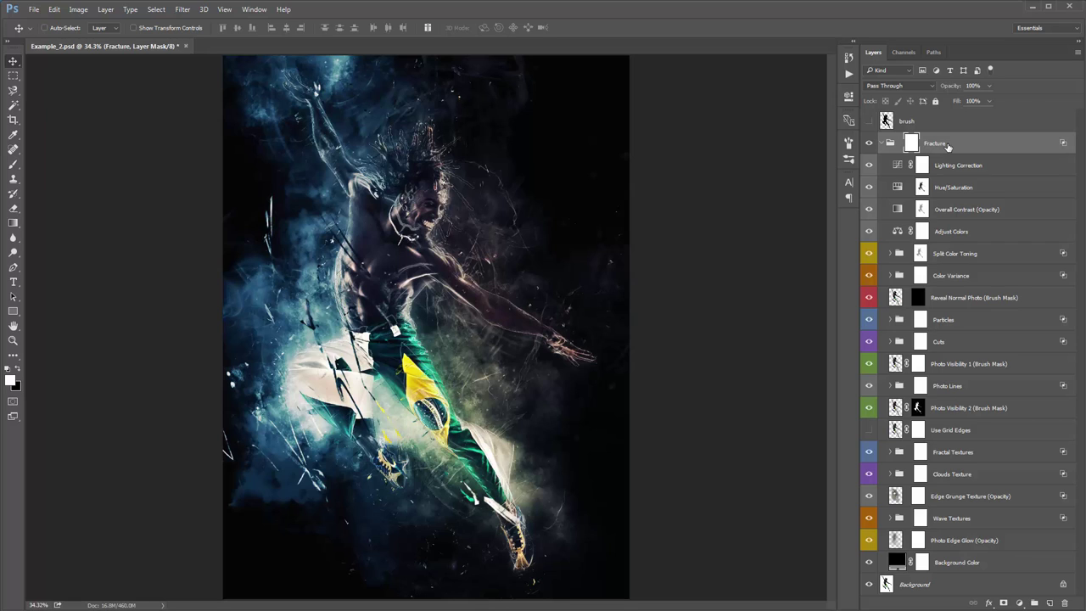
pyautogui.press('ctrl')
pyautogui.click(884, 144)
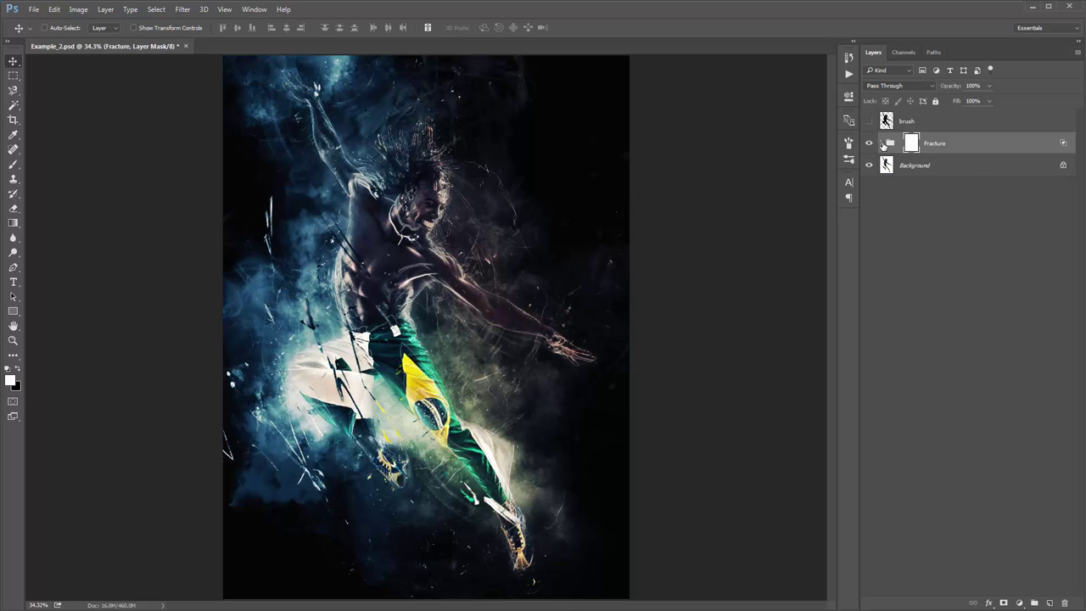
pyautogui.click(884, 144)
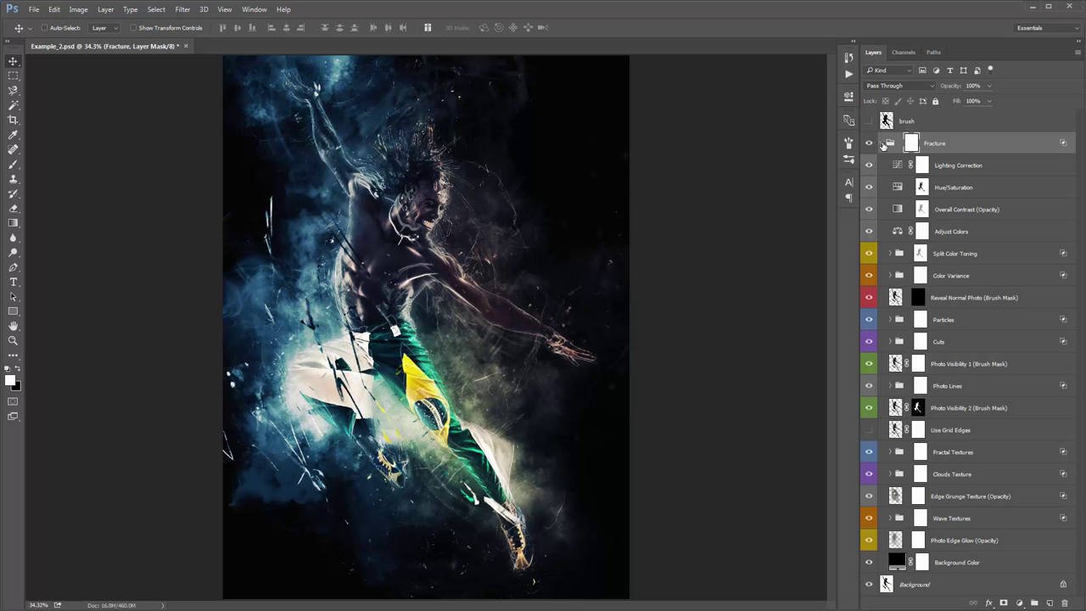
pyautogui.click(918, 298)
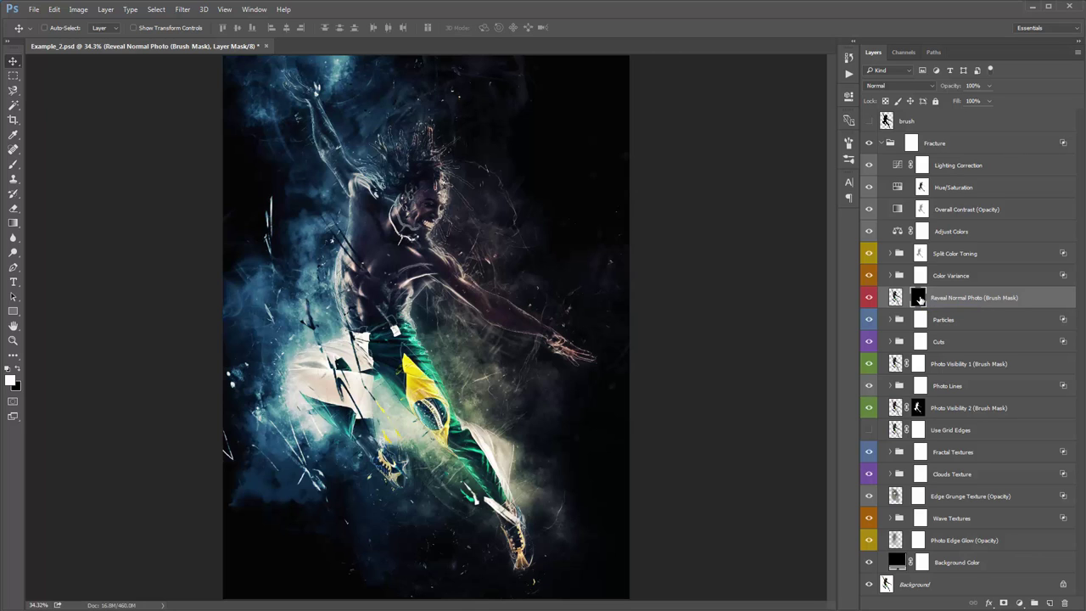
pyautogui.press('b')
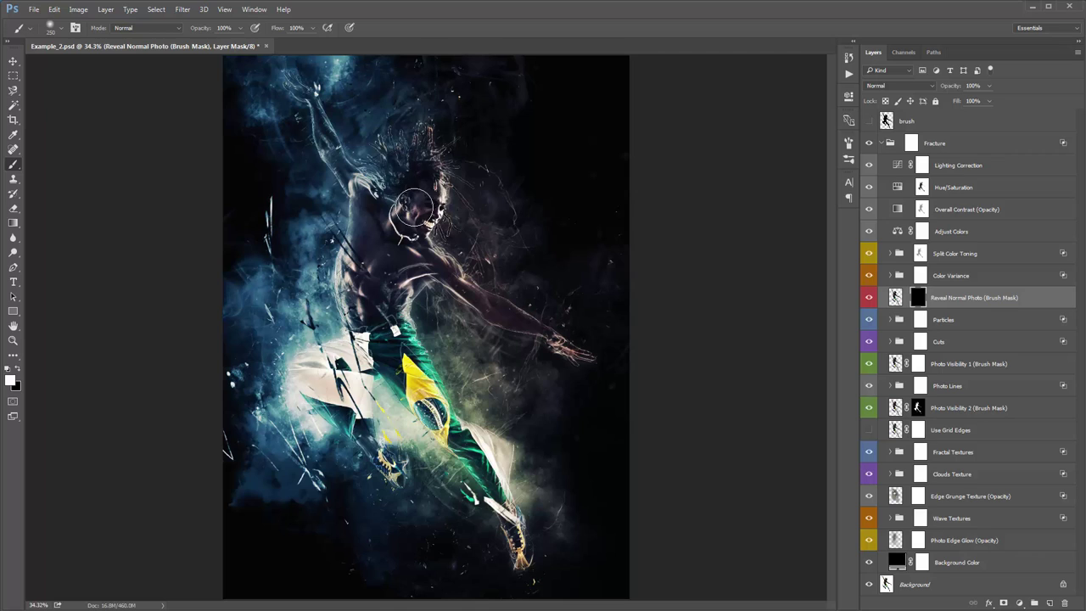
pyautogui.moveTo(443, 211); pyautogui.dragTo(441, 196)
pyautogui.press('v')
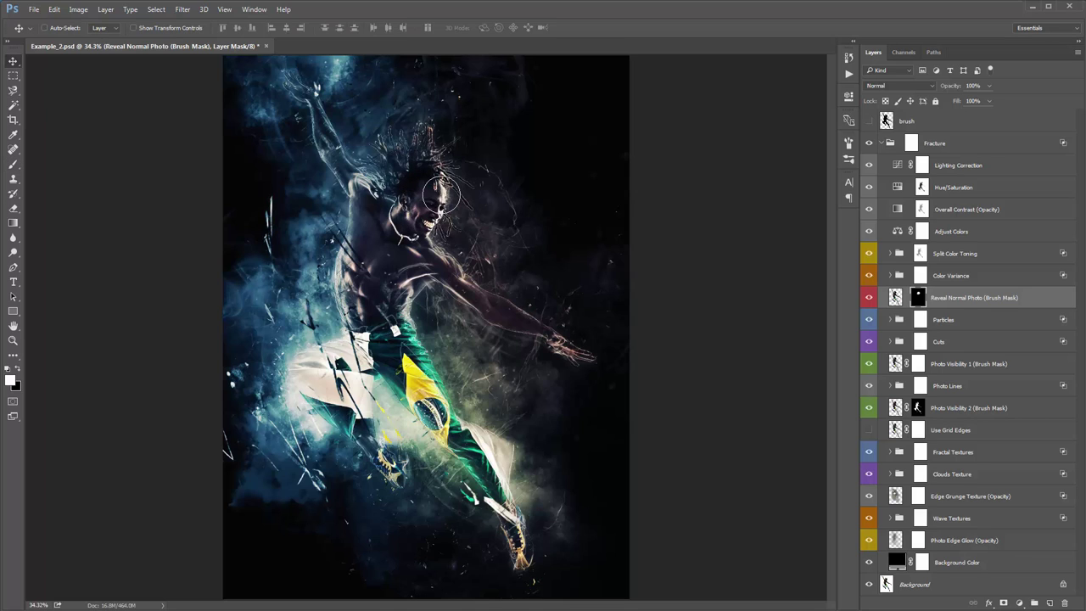
# Step: Hide the Split Color Toning group in the Fracture effect of the dancer image
pyautogui.click(984, 277)
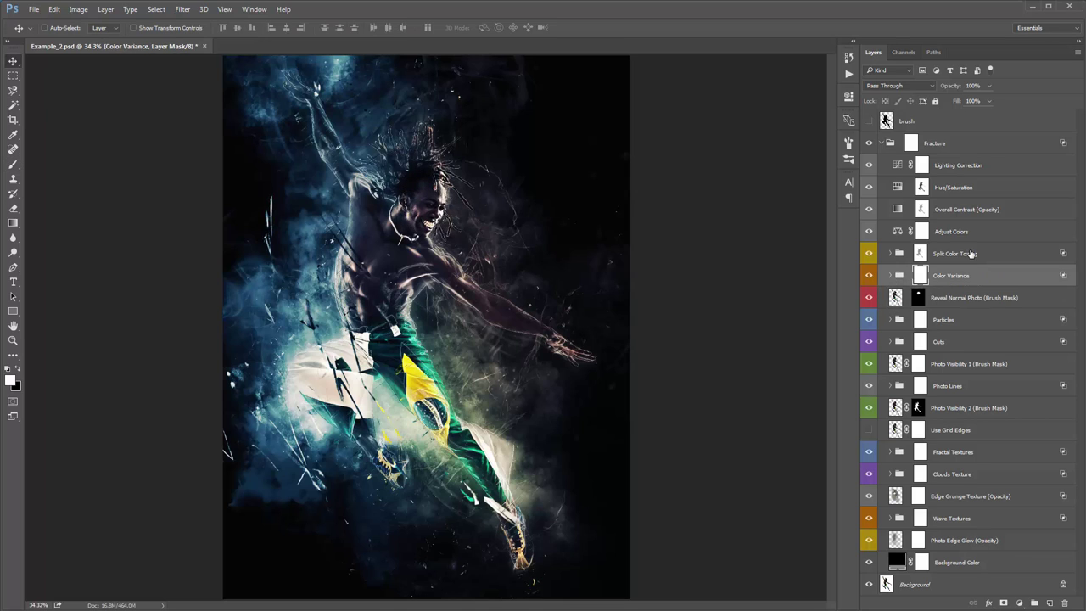
pyautogui.click(970, 255)
pyautogui.click(869, 254)
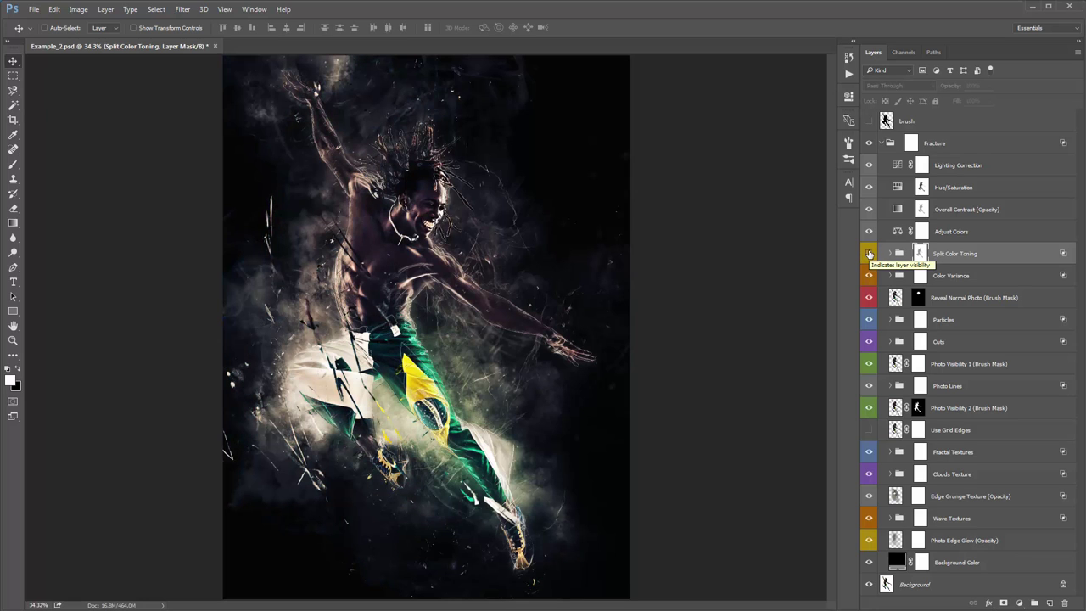
# Step: Examine how the Photo Visibility 1 (Brush Mask) layer affects the dancer by repeatedly switching its visibility, leaving it visible
pyautogui.click(980, 364)
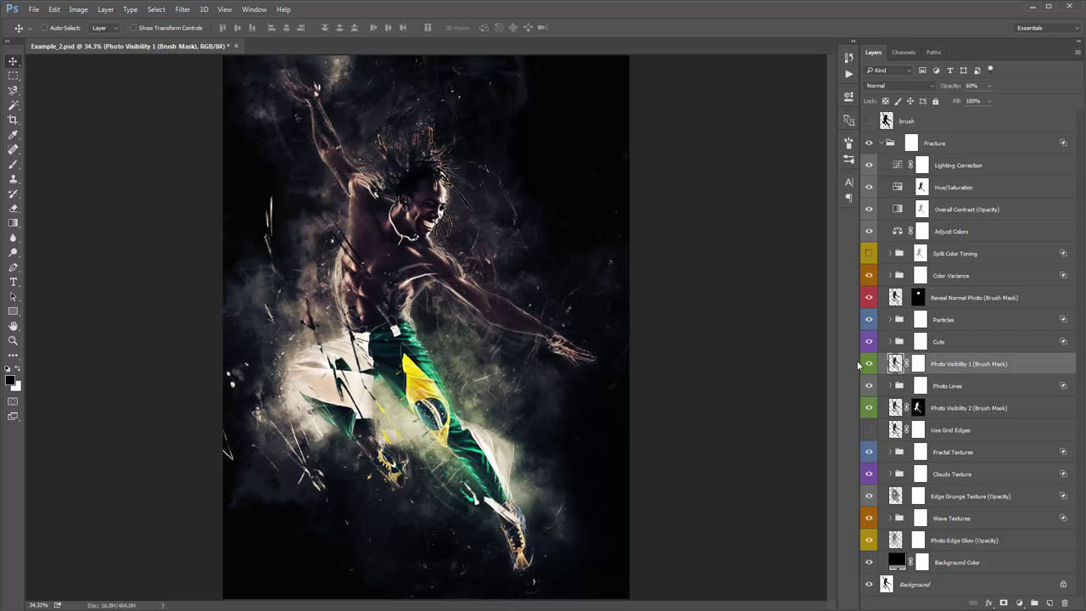
pyautogui.click(868, 364)
pyautogui.click(869, 364)
pyautogui.click(869, 364)
pyautogui.click(869, 364)
pyautogui.click(869, 364)
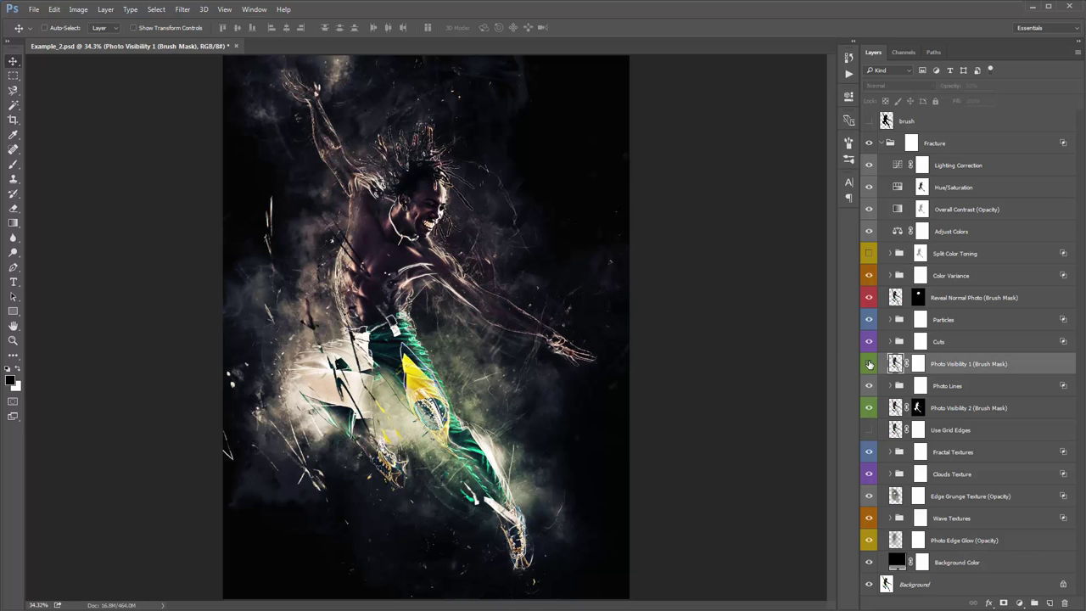
pyautogui.click(869, 364)
pyautogui.click(869, 364)
pyautogui.click(869, 364)
pyautogui.click(868, 364)
pyautogui.click(869, 364)
pyautogui.click(869, 364)
pyautogui.click(869, 364)
pyautogui.click(869, 364)
pyautogui.click(869, 364)
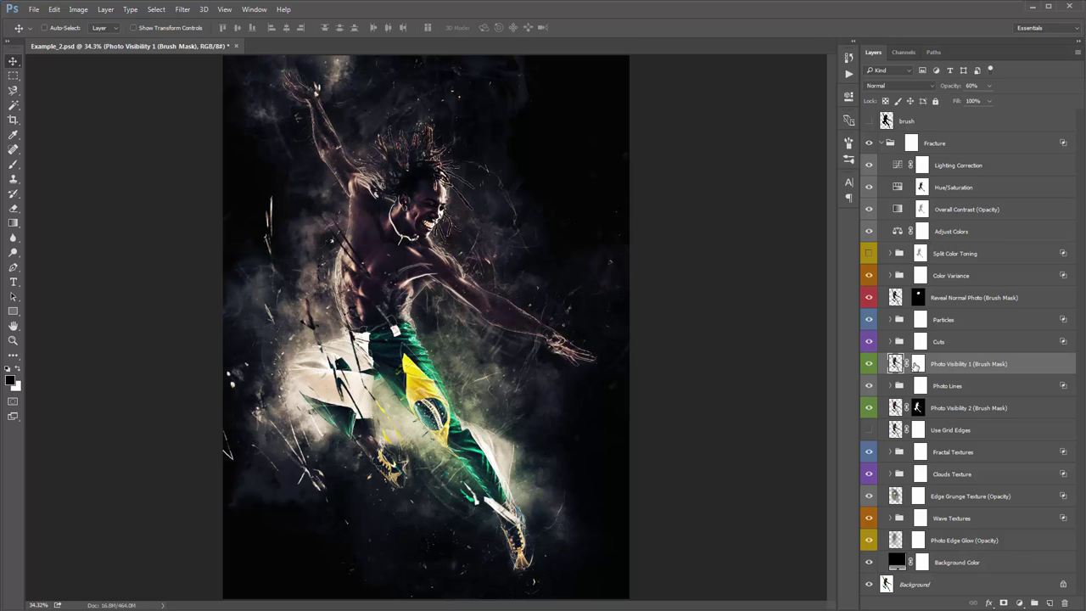
# Step: Paint black on the Photo Visibility 1 (Brush Mask) layer's mask over the dancer's lower torso, arms and legs
pyautogui.click(917, 364)
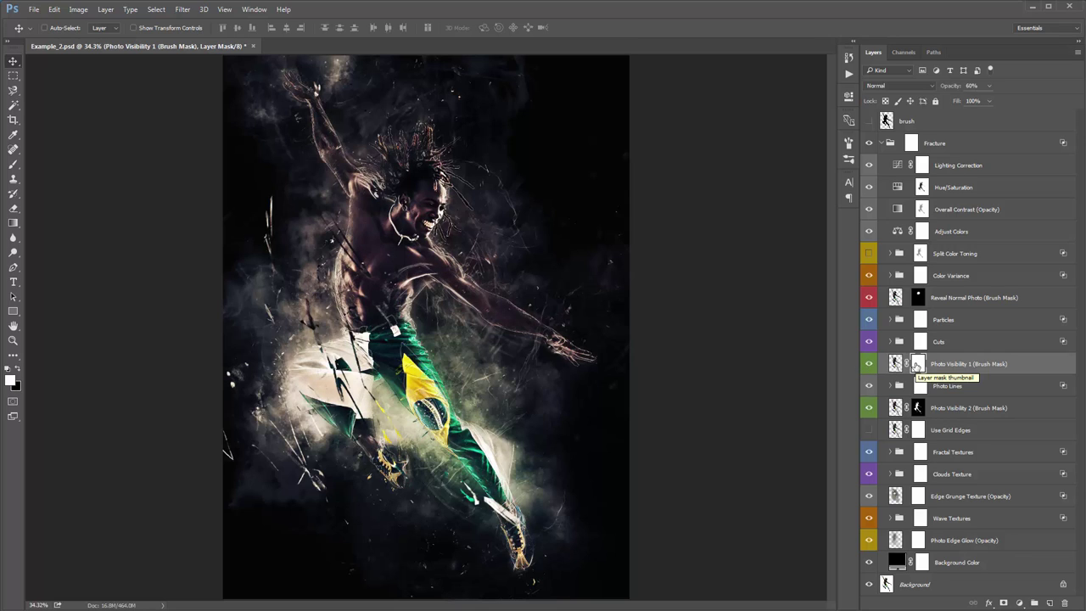
pyautogui.press('b')
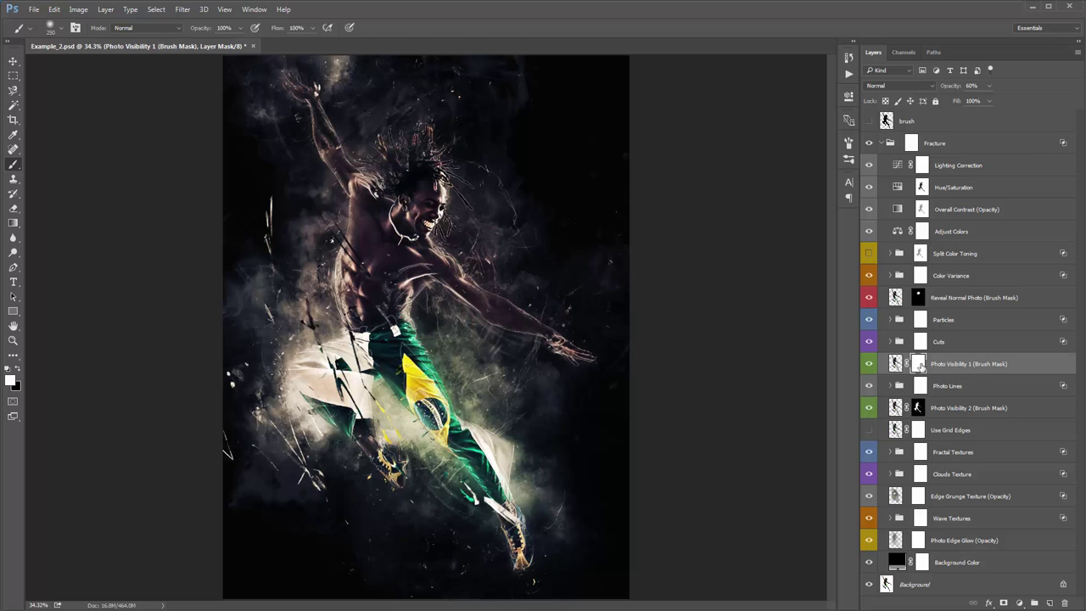
pyautogui.press('x')
pyautogui.press('x')
pyautogui.press('x')
pyautogui.moveTo(415, 275)
pyautogui.mouseDown()
pyautogui.moveTo(406, 327)
pyautogui.moveTo(392, 272)
pyautogui.mouseUp()
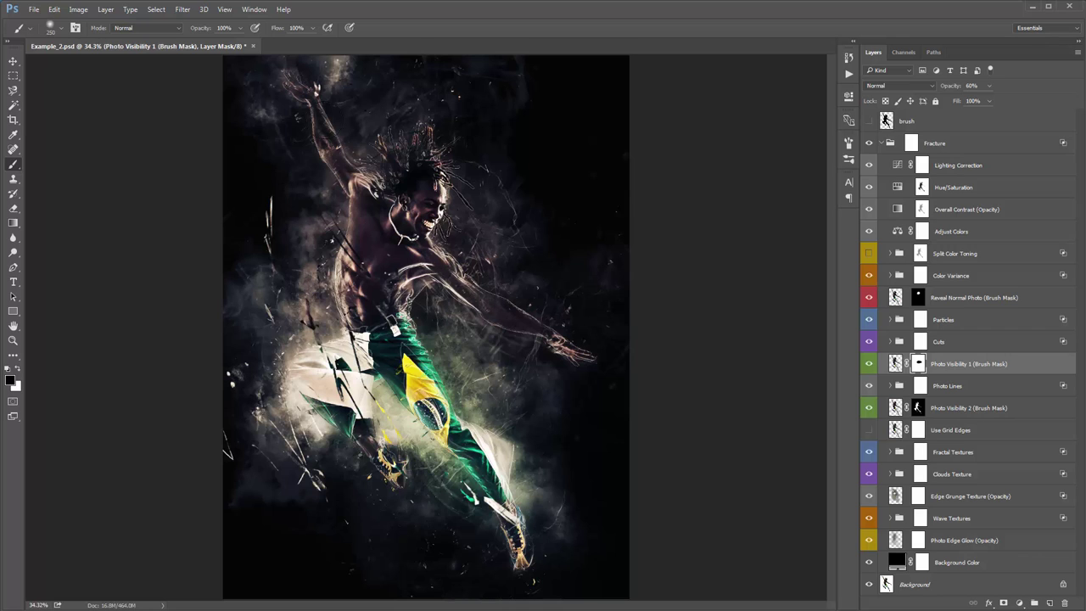
pyautogui.moveTo(322, 127)
pyautogui.mouseDown()
pyautogui.moveTo(302, 81)
pyautogui.moveTo(323, 143)
pyautogui.moveTo(334, 116)
pyautogui.moveTo(324, 154)
pyautogui.mouseUp()
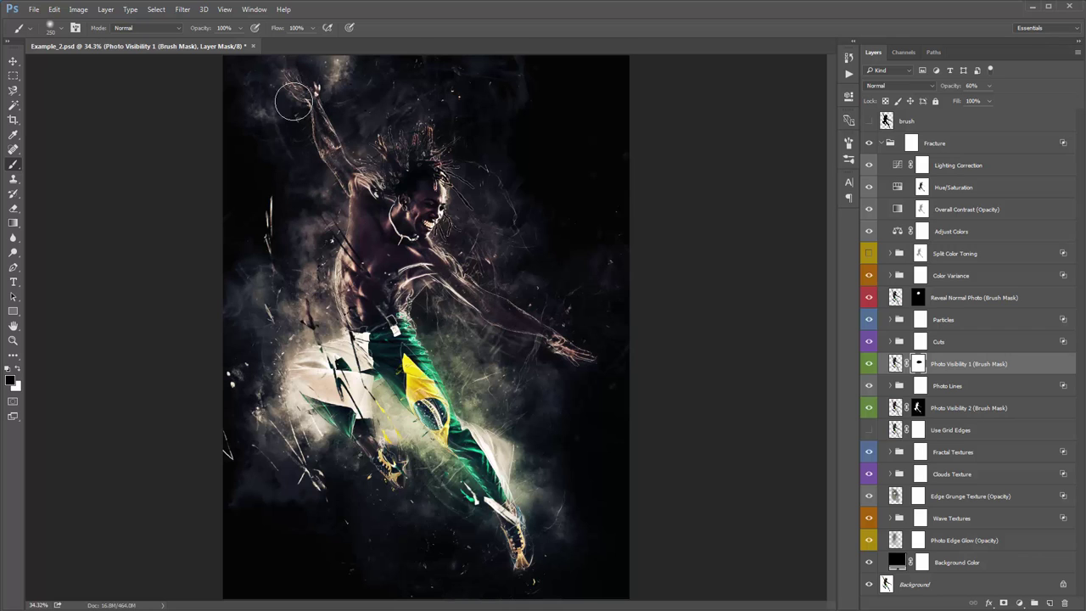
pyautogui.moveTo(509, 504)
pyautogui.mouseDown()
pyautogui.moveTo(492, 455)
pyautogui.moveTo(427, 361)
pyautogui.moveTo(432, 384)
pyautogui.moveTo(370, 421)
pyautogui.moveTo(350, 366)
pyautogui.moveTo(375, 395)
pyautogui.moveTo(363, 450)
pyautogui.moveTo(403, 470)
pyautogui.moveTo(486, 464)
pyautogui.moveTo(517, 517)
pyautogui.moveTo(421, 436)
pyautogui.moveTo(414, 384)
pyautogui.mouseUp()
pyautogui.moveTo(547, 334)
pyautogui.mouseDown()
pyautogui.moveTo(511, 314)
pyautogui.moveTo(492, 275)
pyautogui.moveTo(505, 304)
pyautogui.mouseUp()
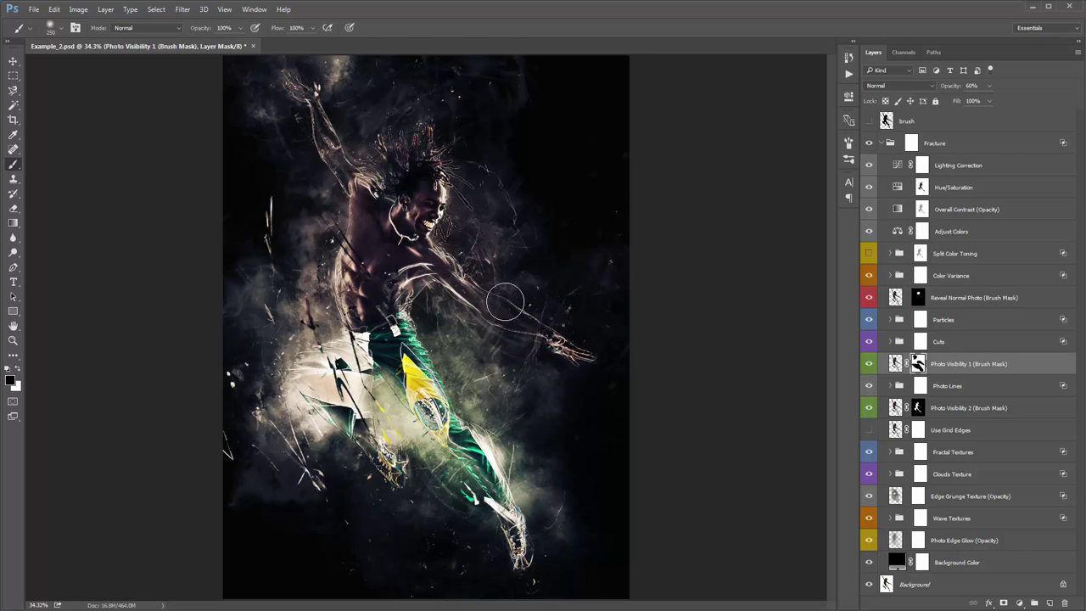
# Step: Check the painted mask's effect by switching the Photo Visibility 1 (Brush Mask) layer off and on
pyautogui.click(870, 364)
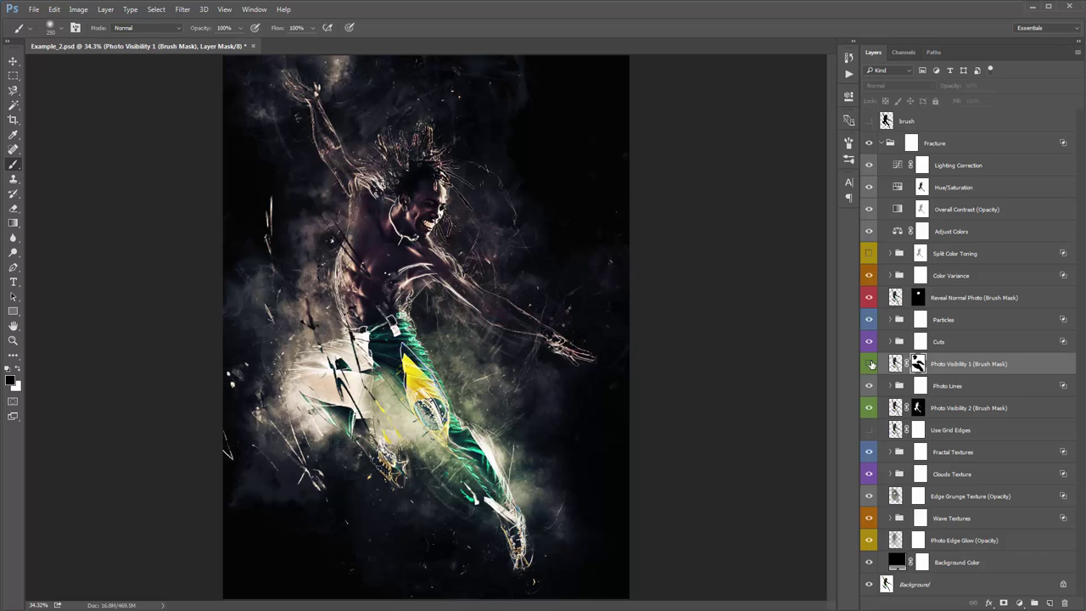
pyautogui.click(870, 364)
pyautogui.click(870, 364)
pyautogui.click(870, 364)
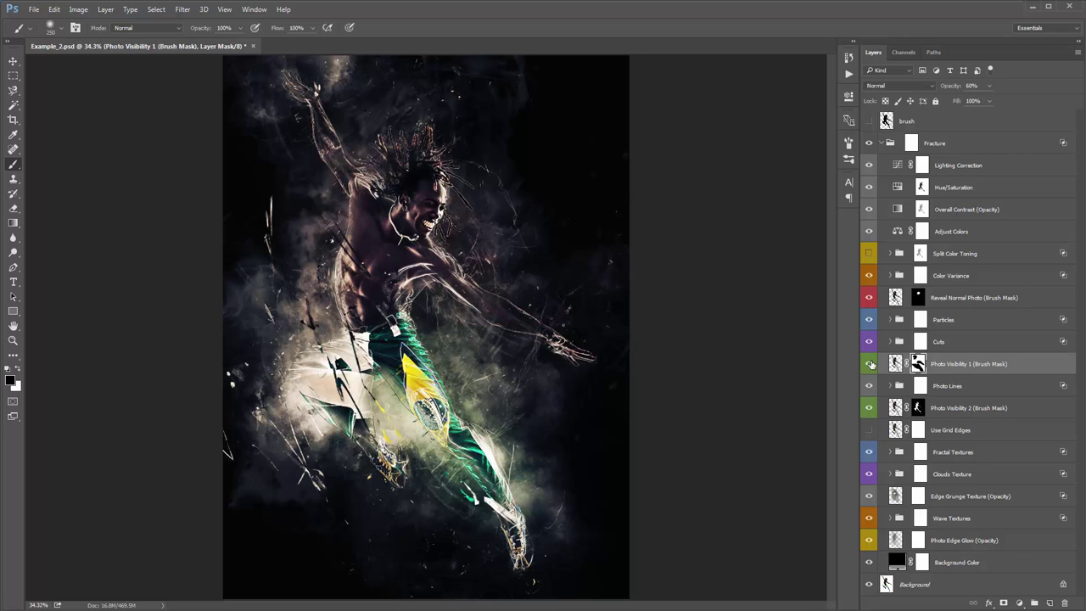
# Step: Examine how the Photo Lines group affects the dancer by repeatedly switching its visibility, leaving it visible
pyautogui.click(946, 387)
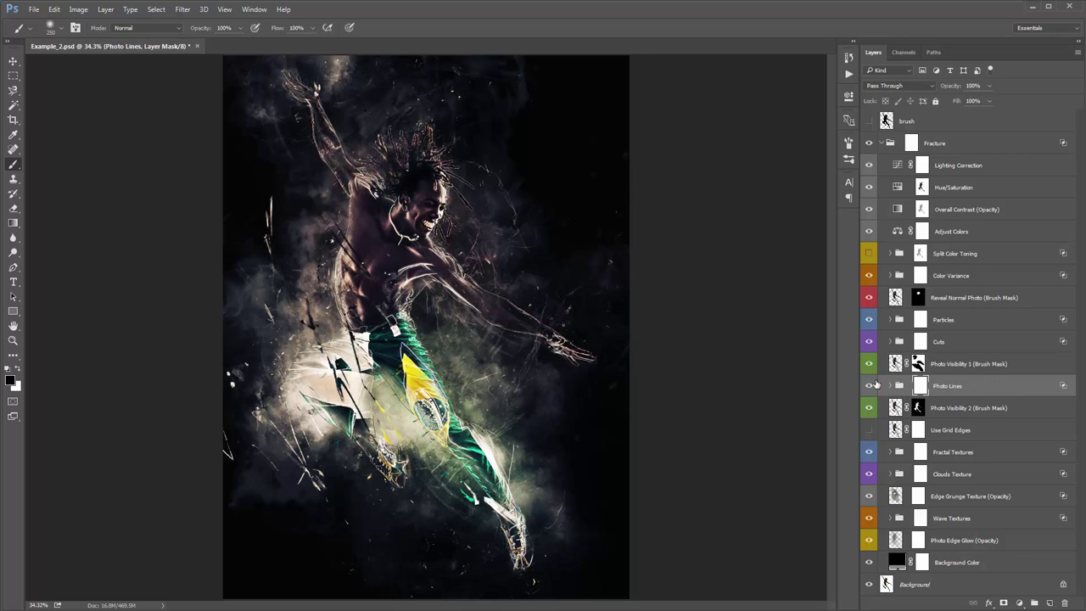
pyautogui.click(869, 386)
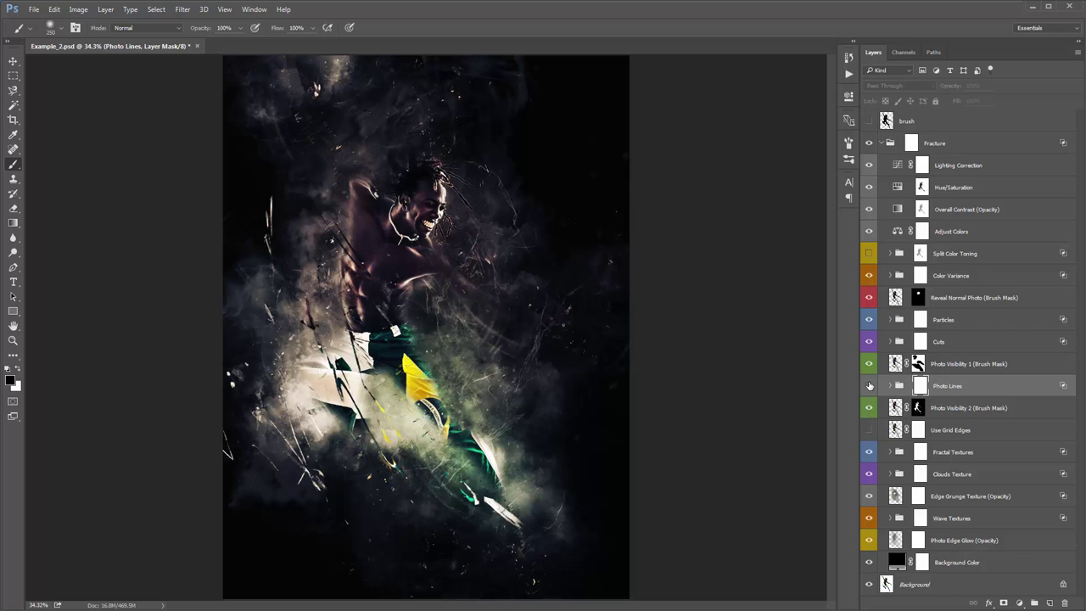
pyautogui.click(869, 386)
pyautogui.click(869, 386)
pyautogui.click(869, 386)
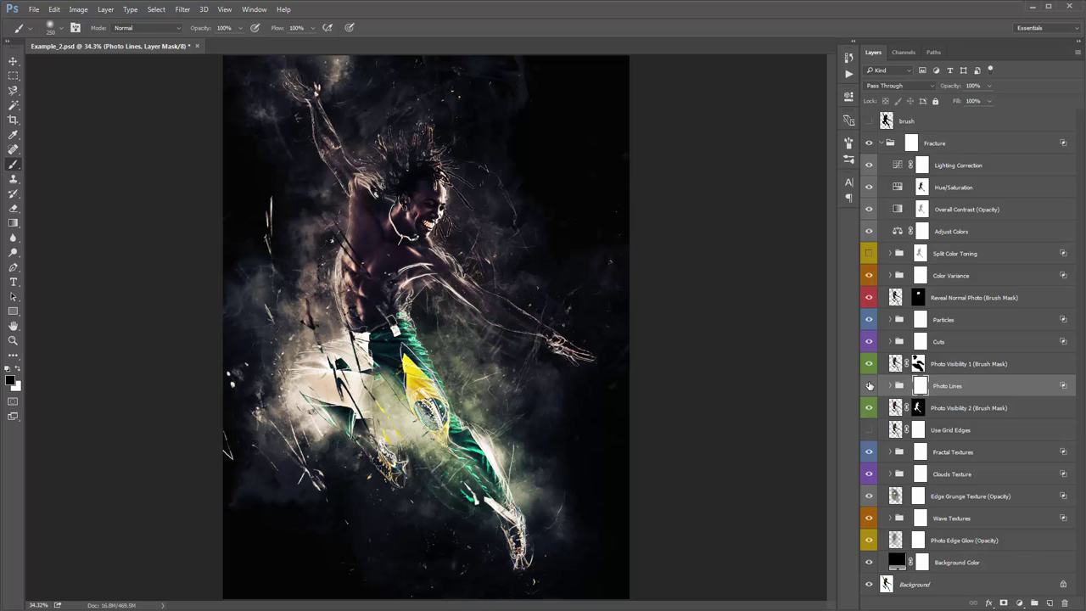
pyautogui.click(868, 386)
pyautogui.click(869, 386)
pyautogui.click(869, 386)
pyautogui.click(869, 386)
# Step: Examine how the Photo Visibility 2 (Brush Mask) layer affects the dancer by switching its visibility several times
pyautogui.click(930, 409)
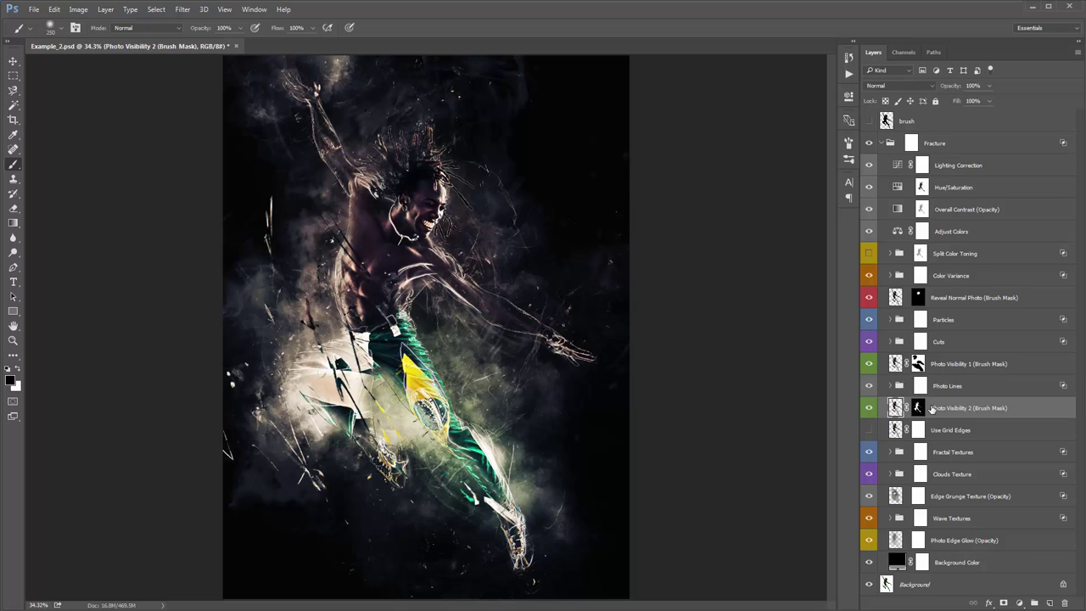
pyautogui.click(869, 409)
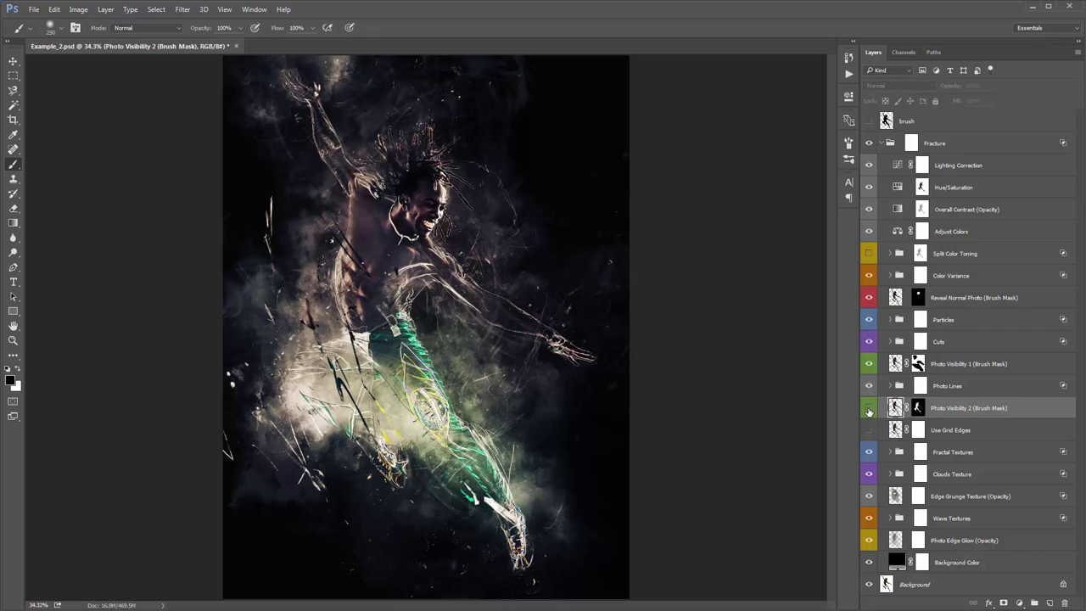
pyautogui.click(868, 409)
pyautogui.click(868, 409)
pyautogui.click(869, 410)
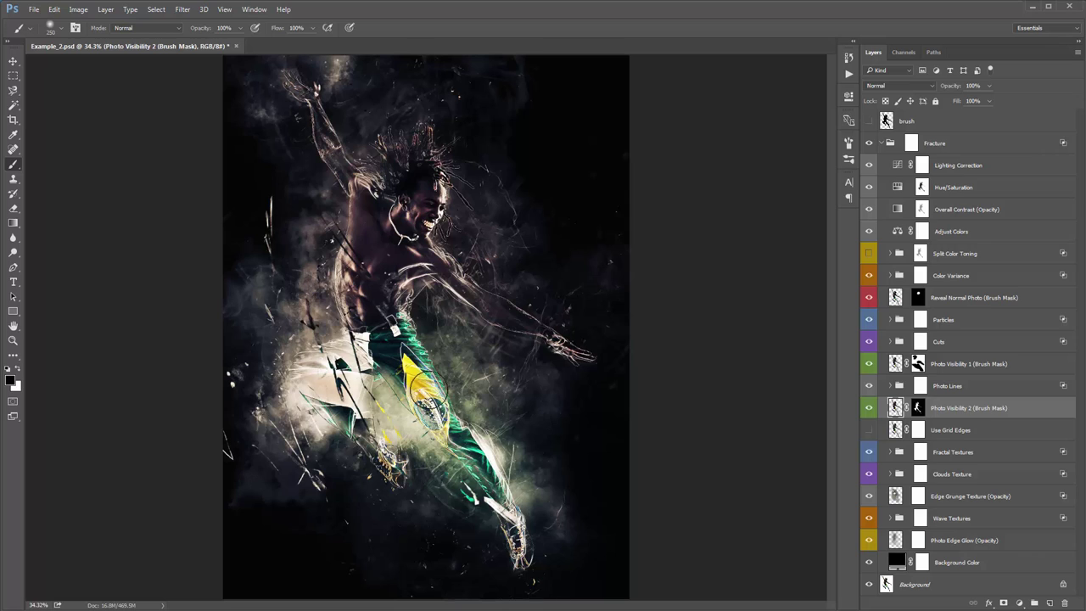
pyautogui.click(869, 408)
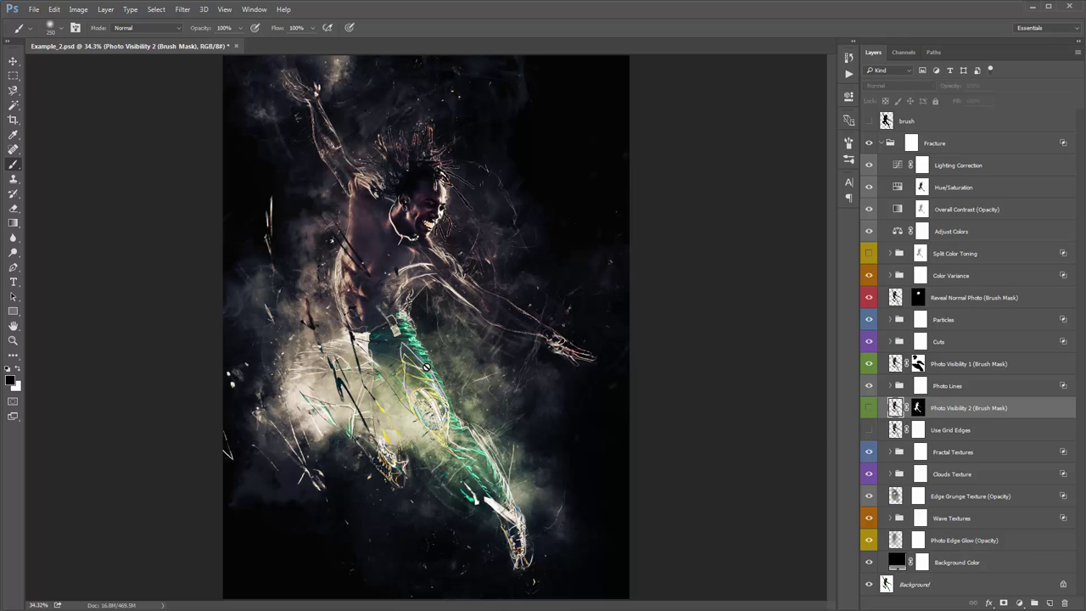
# Step: Show the Photo Visibility 2 (Brush Mask) layer and paint black on its mask over the flag emblem and the extended lower leg
pyautogui.click(869, 406)
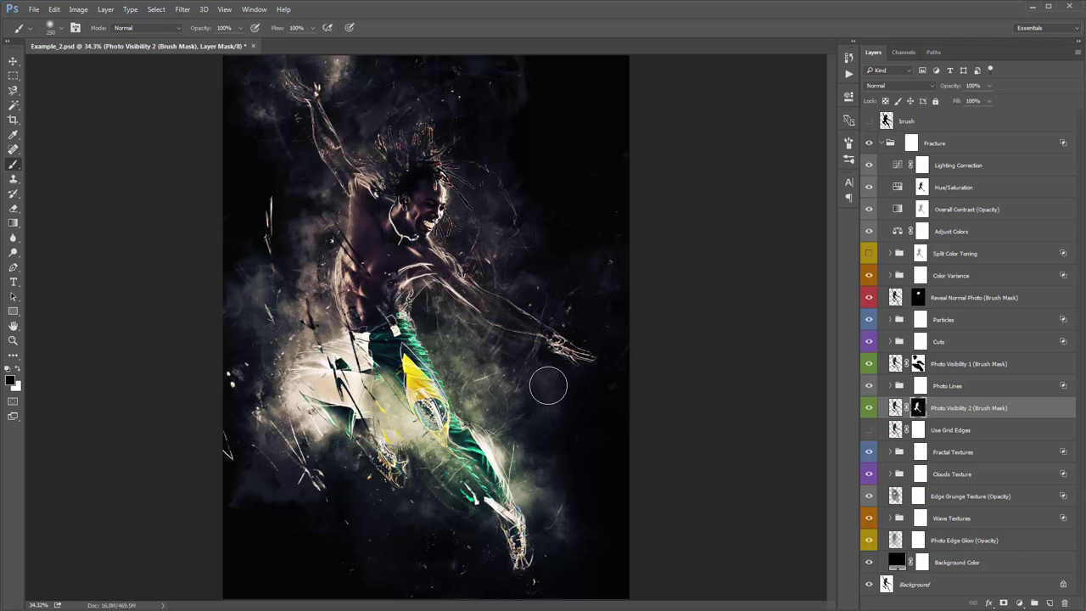
pyautogui.moveTo(481, 479)
pyautogui.mouseDown()
pyautogui.moveTo(470, 442)
pyautogui.moveTo(481, 475)
pyautogui.moveTo(437, 458)
pyautogui.mouseUp()
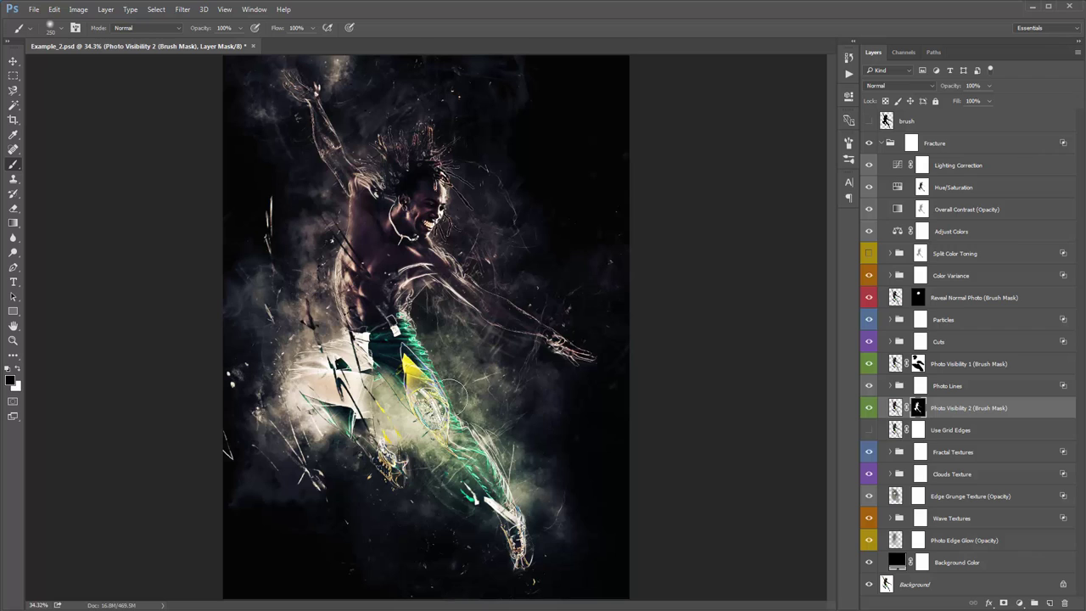
pyautogui.press('v')
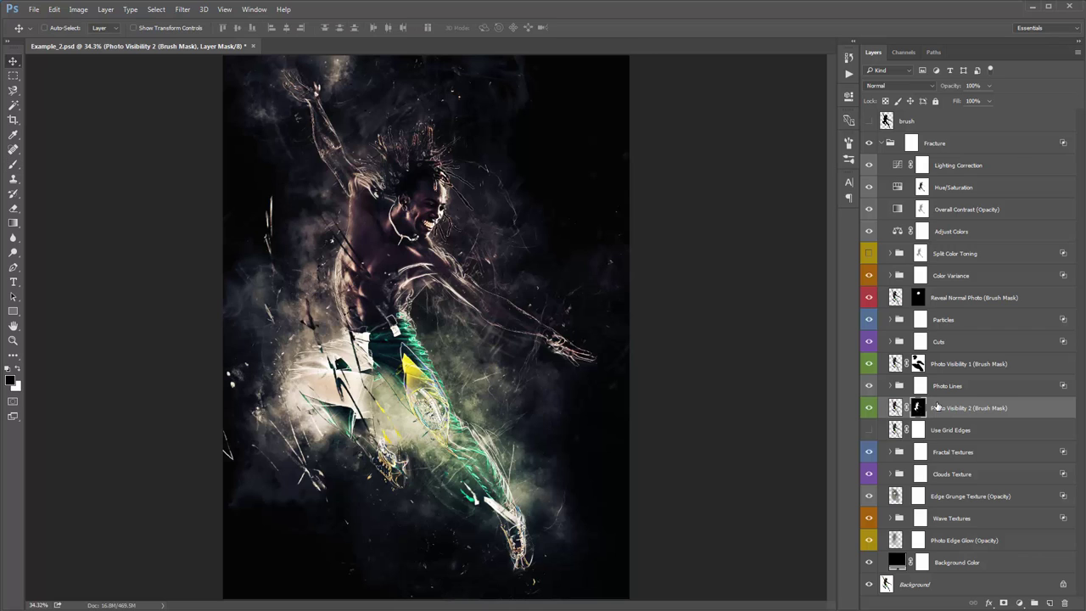
# Step: Check the effect of the Use Grid Edges layer by showing it and hiding it again, and select the Fractal Textures group
pyautogui.click(893, 429)
pyautogui.click(870, 430)
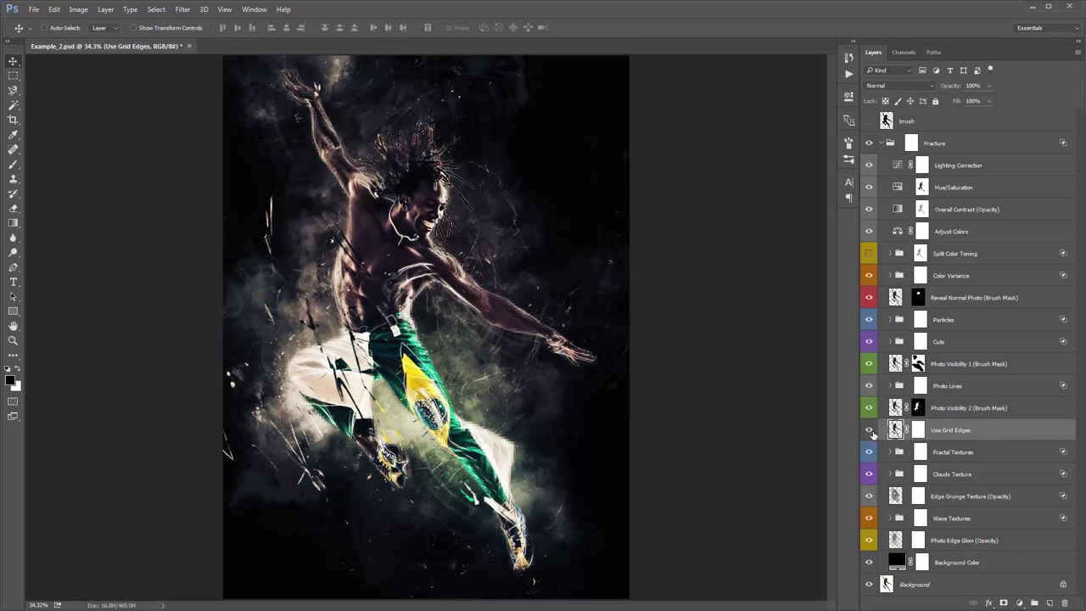
pyautogui.click(870, 430)
pyautogui.click(939, 447)
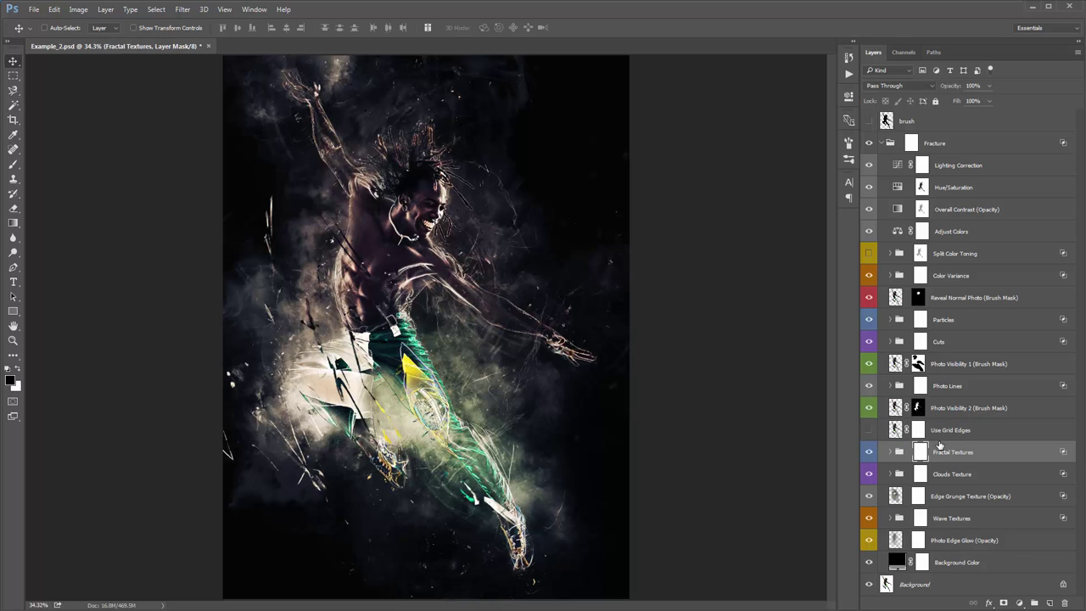
# Step: Hide the Color Variance 1 layer inside the Color Variance group
pyautogui.click(890, 277)
pyautogui.click(889, 276)
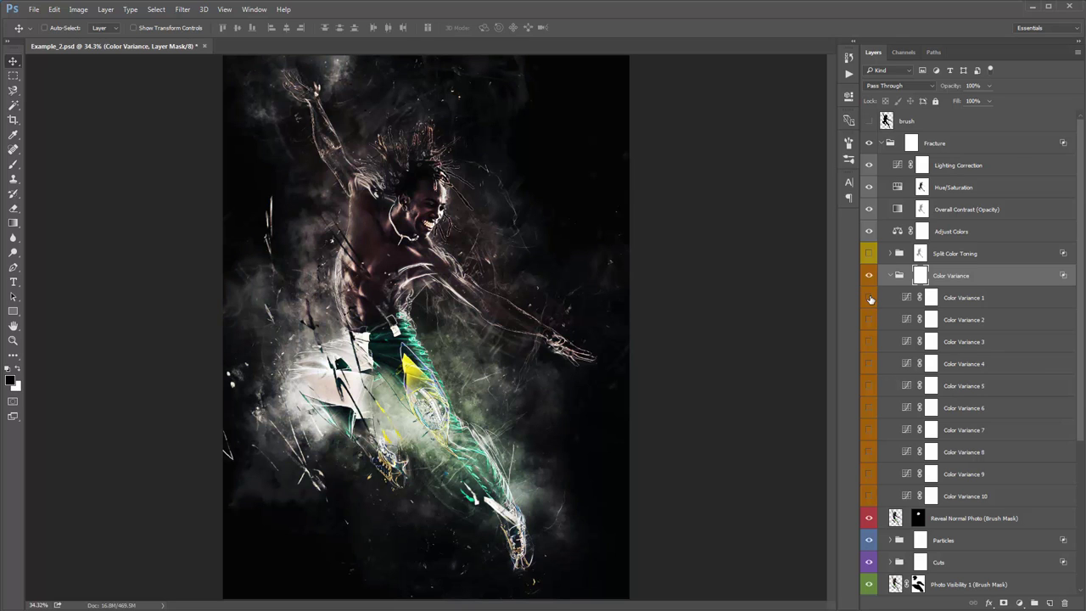
pyautogui.click(890, 276)
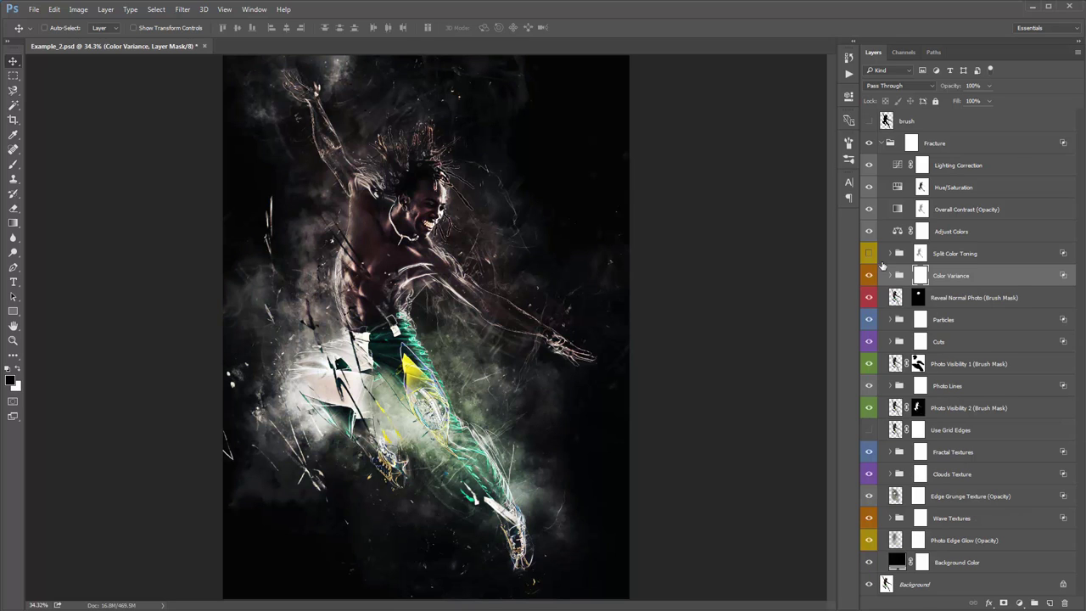
# Step: Show the Split Color Toning group and change its Left Side Color fill to the teal 3db2a8
pyautogui.click(869, 252)
pyautogui.click(890, 253)
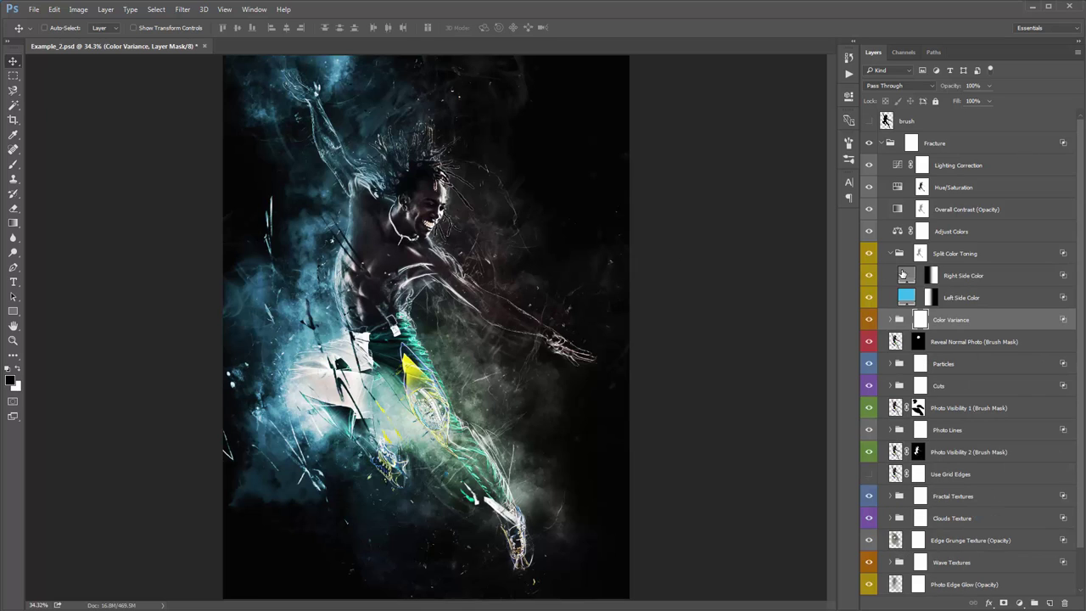
pyautogui.doubleClick(906, 297)
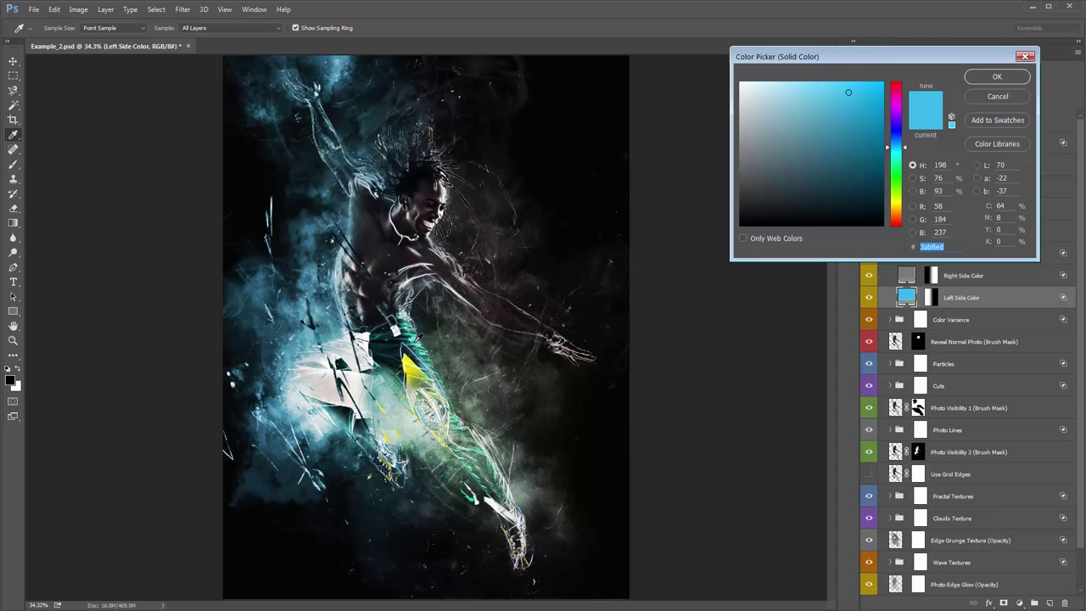
pyautogui.click(416, 338)
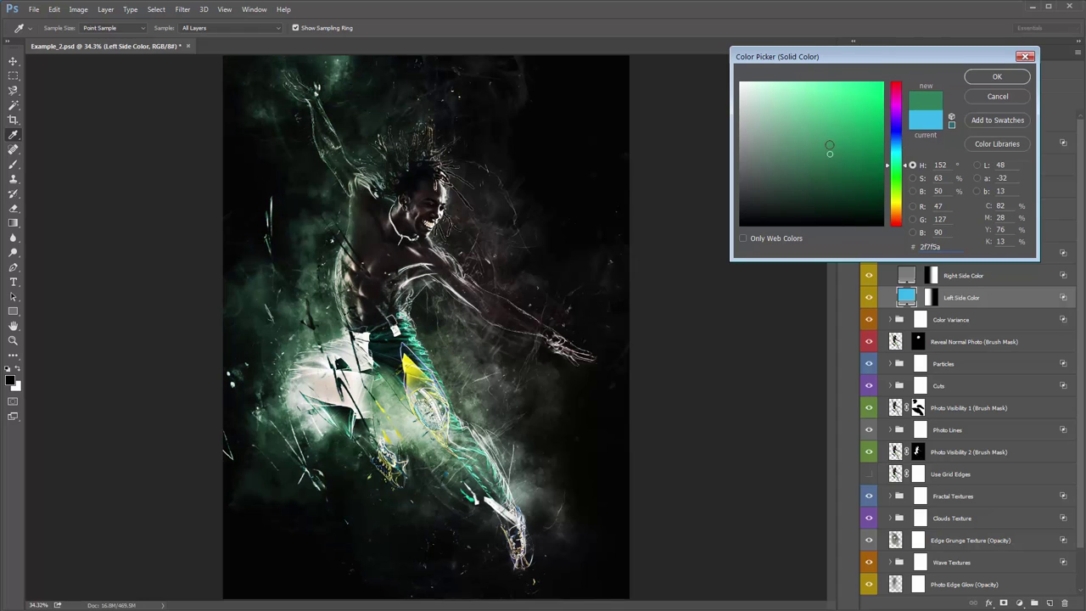
pyautogui.click(895, 156)
pyautogui.moveTo(823, 127)
pyautogui.mouseDown()
pyautogui.moveTo(831, 110)
pyautogui.moveTo(834, 125)
pyautogui.mouseUp()
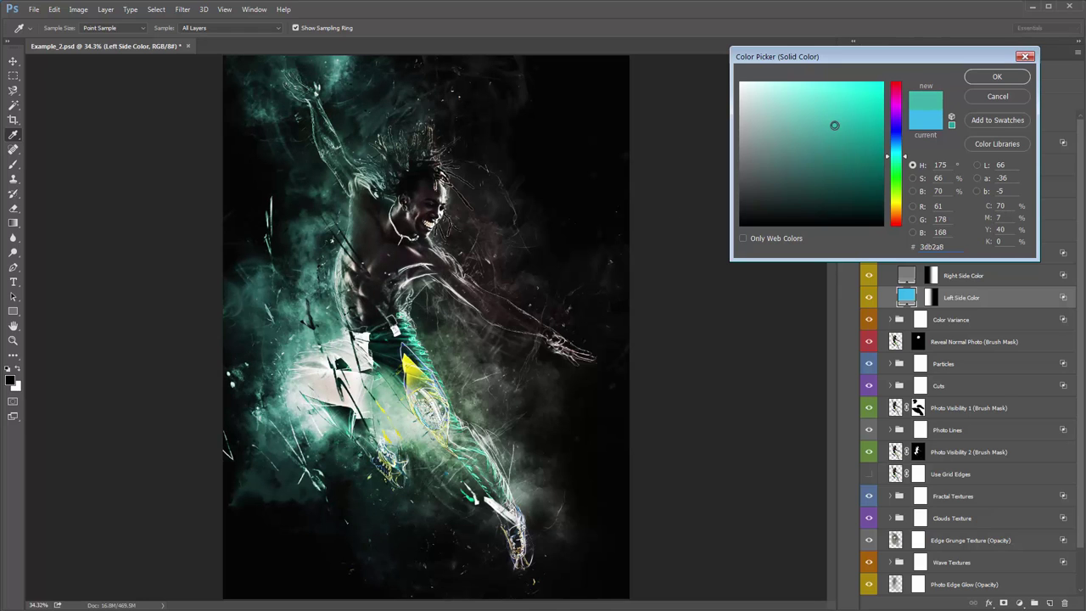
pyautogui.click(997, 76)
# Step: Change the Right Side Color fill to the yellow ccc122, based on a color sampled from the dancer's trousers
pyautogui.click(901, 278)
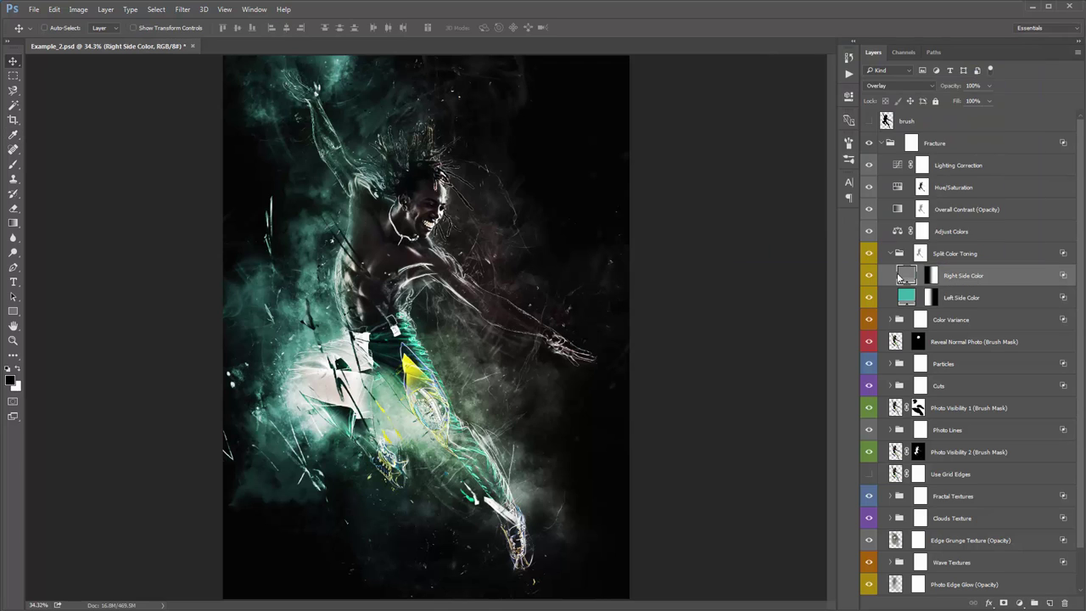
pyautogui.doubleClick(901, 277)
pyautogui.click(409, 367)
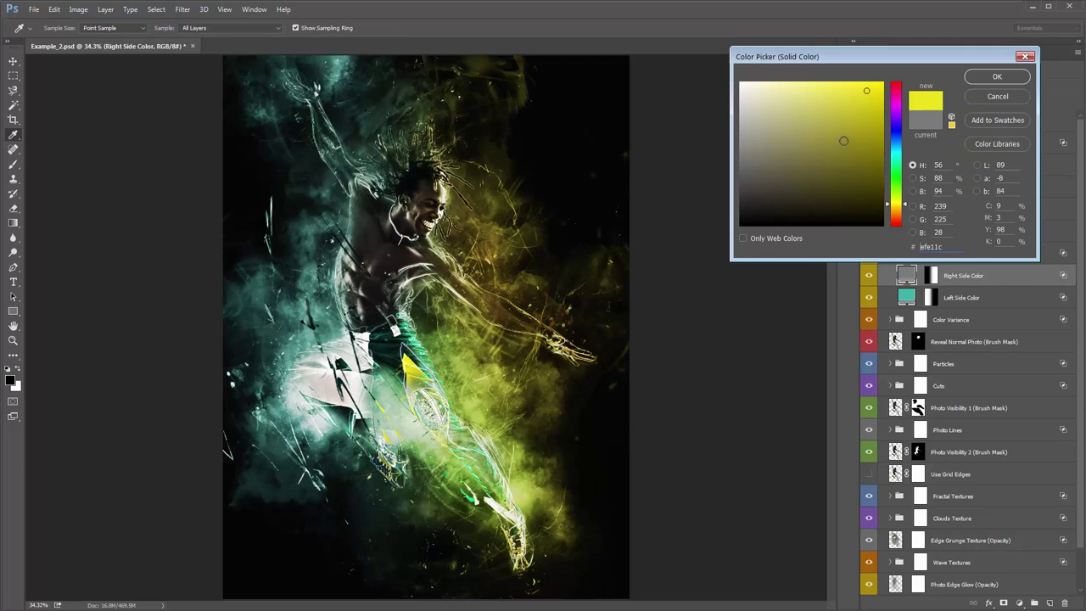
pyautogui.moveTo(860, 110); pyautogui.dragTo(859, 110)
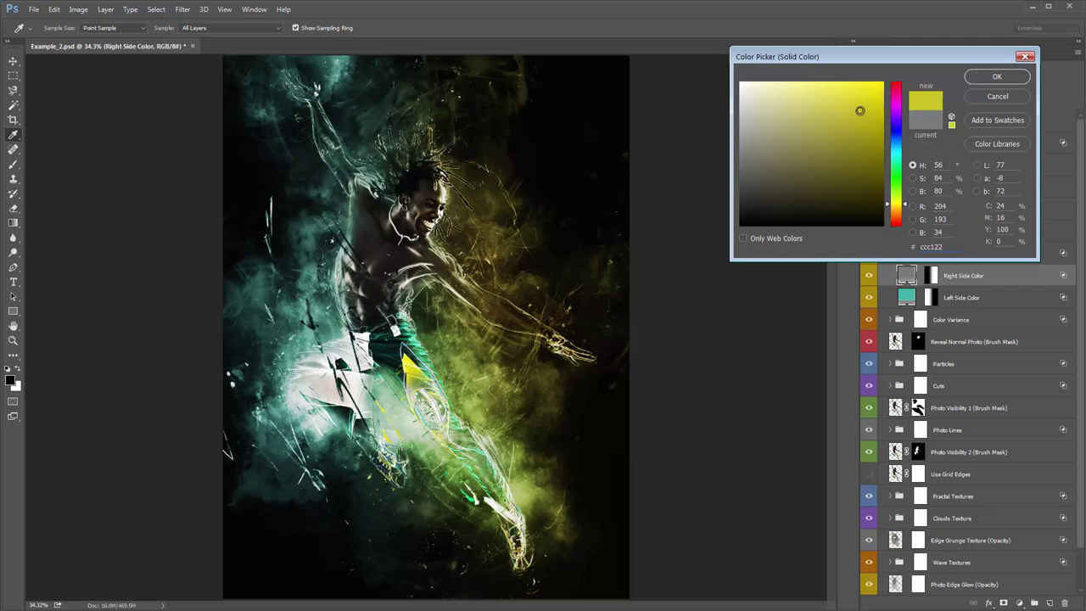
pyautogui.click(997, 76)
# Step: Brighten the Left Side Color fill to 38c2b7 and collapse the Split Color Toning group
pyautogui.doubleClick(906, 297)
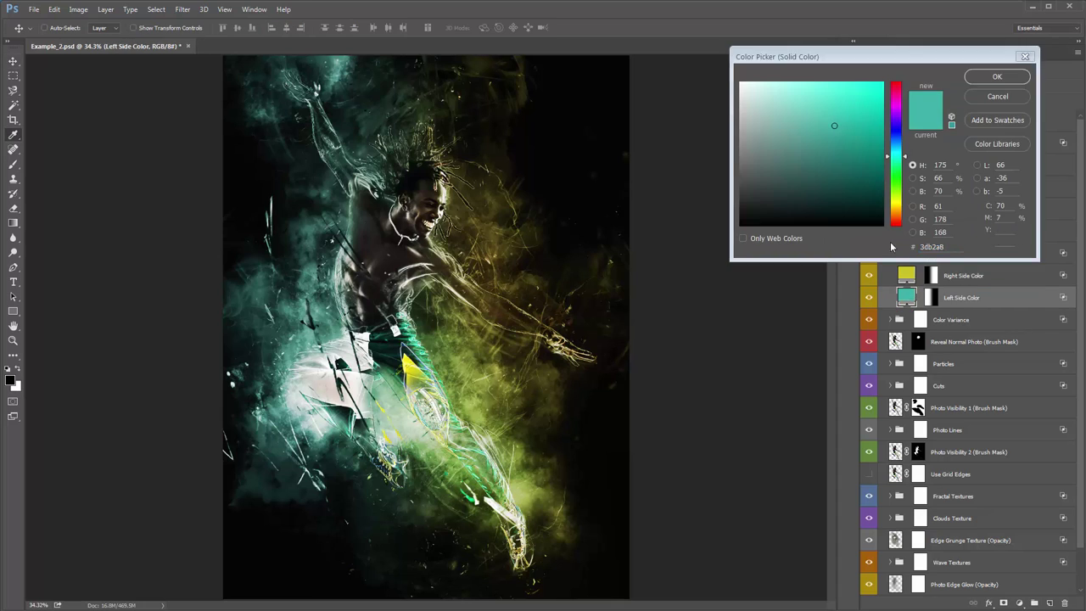
pyautogui.moveTo(838, 123); pyautogui.dragTo(842, 117)
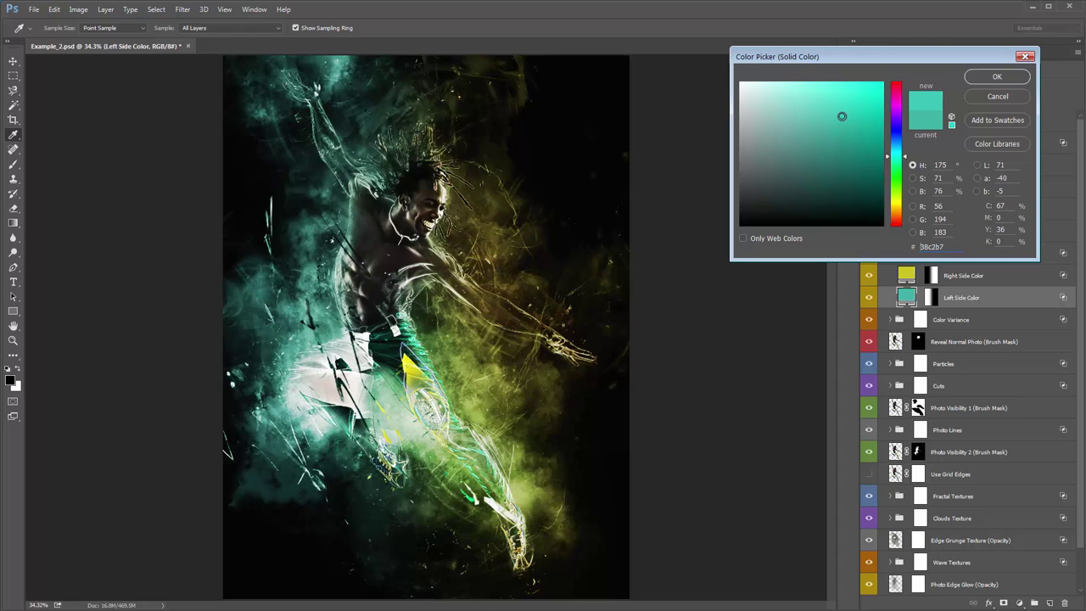
pyautogui.click(997, 76)
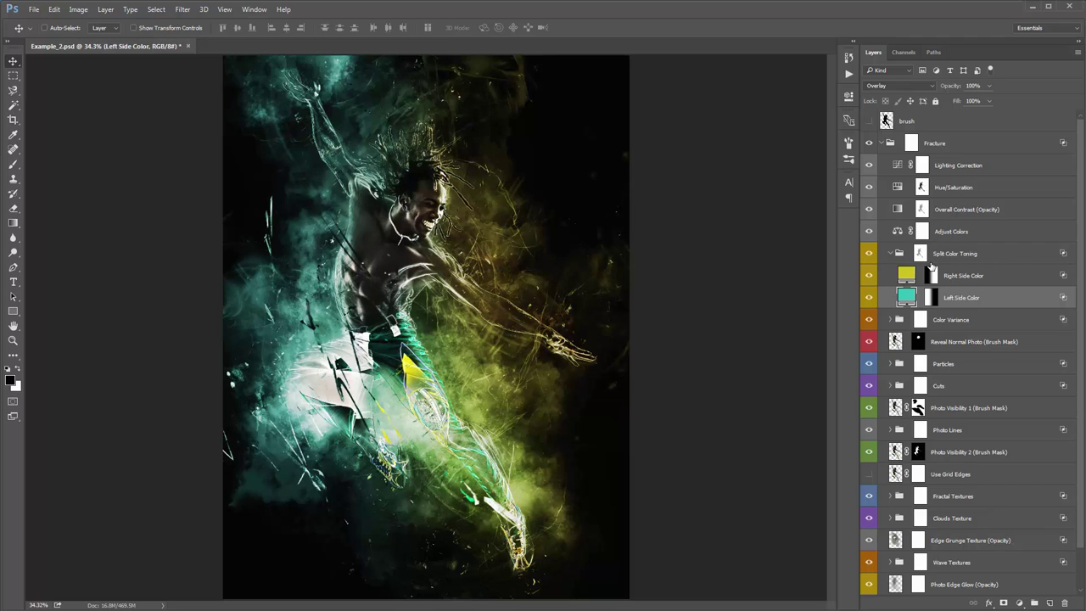
pyautogui.click(889, 253)
# Step: Expand the Color Variance group and compare Color Variance 2 to 10 by showing each layer alone and hiding it again
pyautogui.click(923, 277)
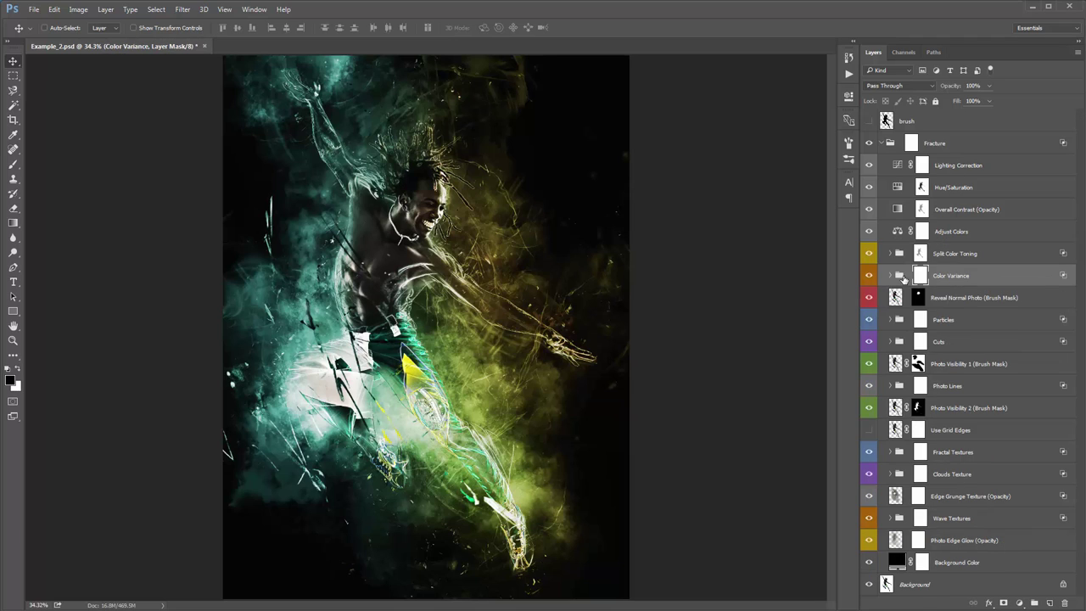
pyautogui.click(896, 275)
pyautogui.click(889, 274)
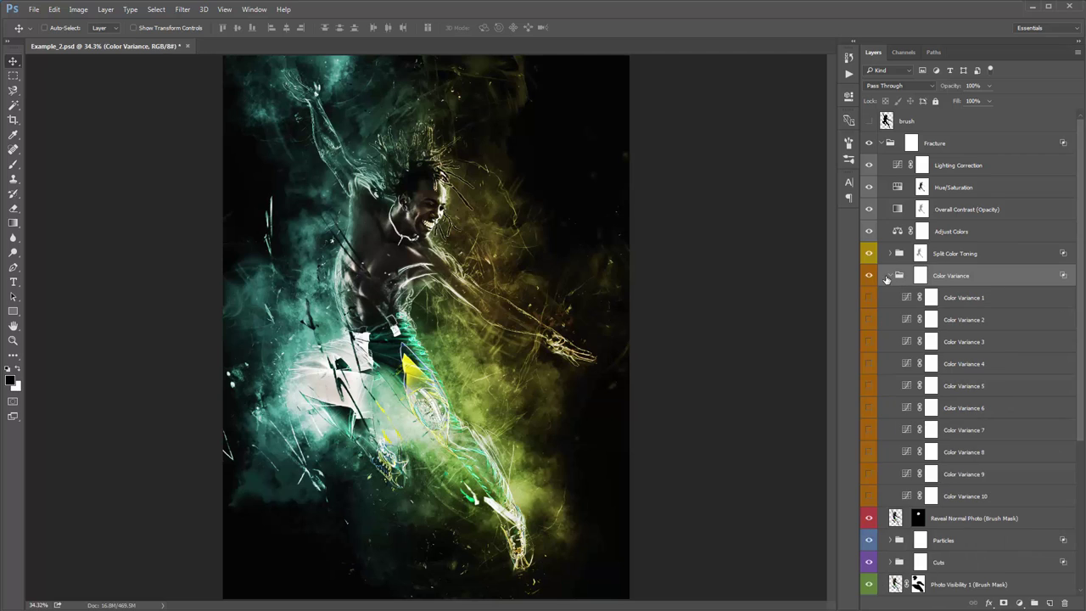
pyautogui.click(868, 319)
pyautogui.click(869, 343)
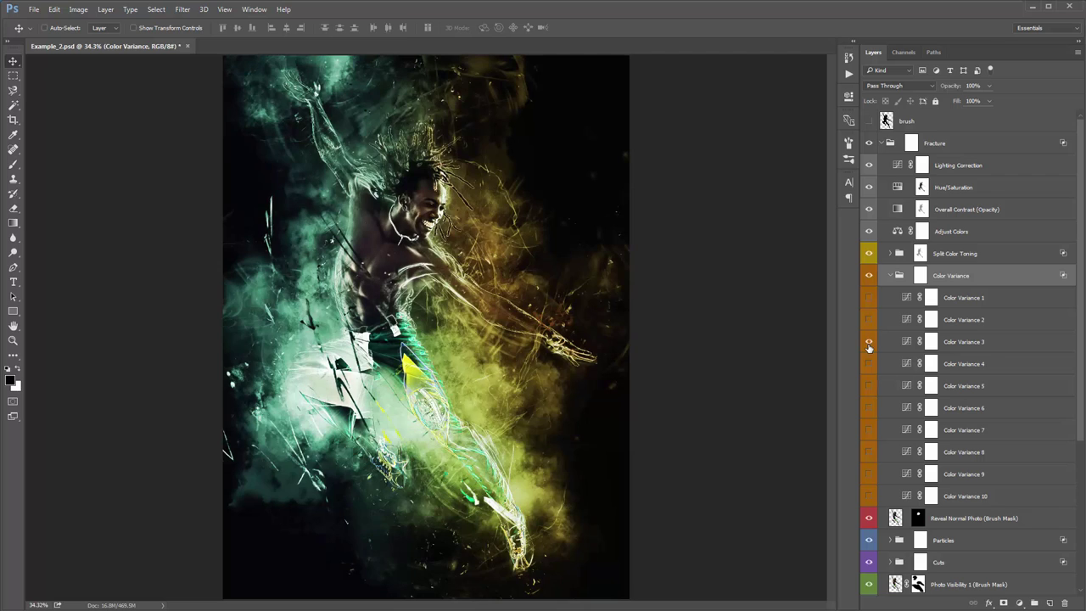
pyautogui.click(869, 343)
pyautogui.click(868, 364)
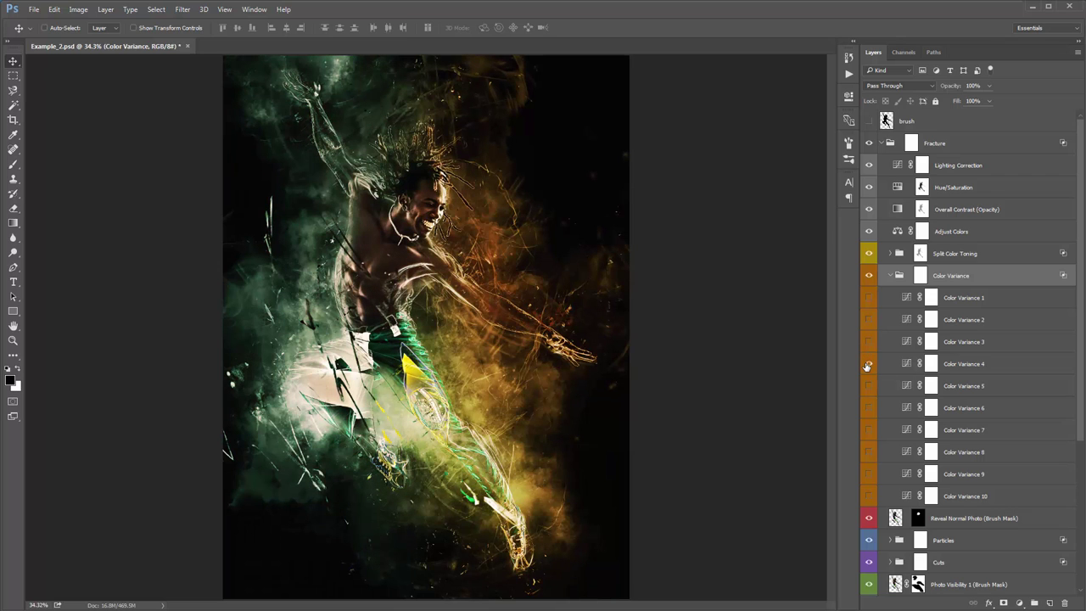
pyautogui.click(868, 364)
pyautogui.click(867, 384)
pyautogui.click(868, 384)
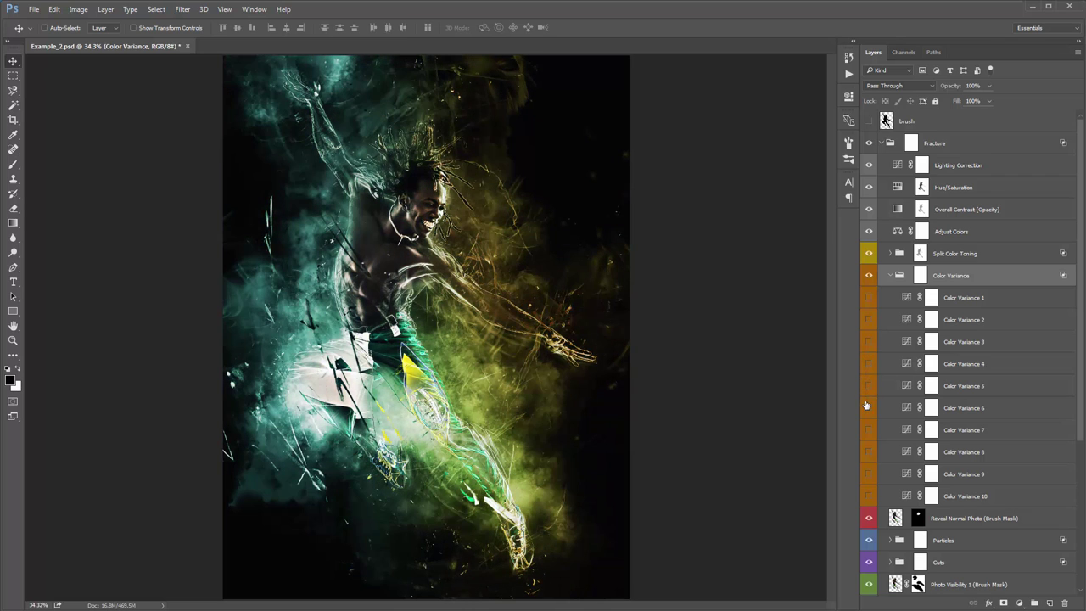
pyautogui.click(868, 407)
pyautogui.click(867, 407)
pyautogui.click(869, 429)
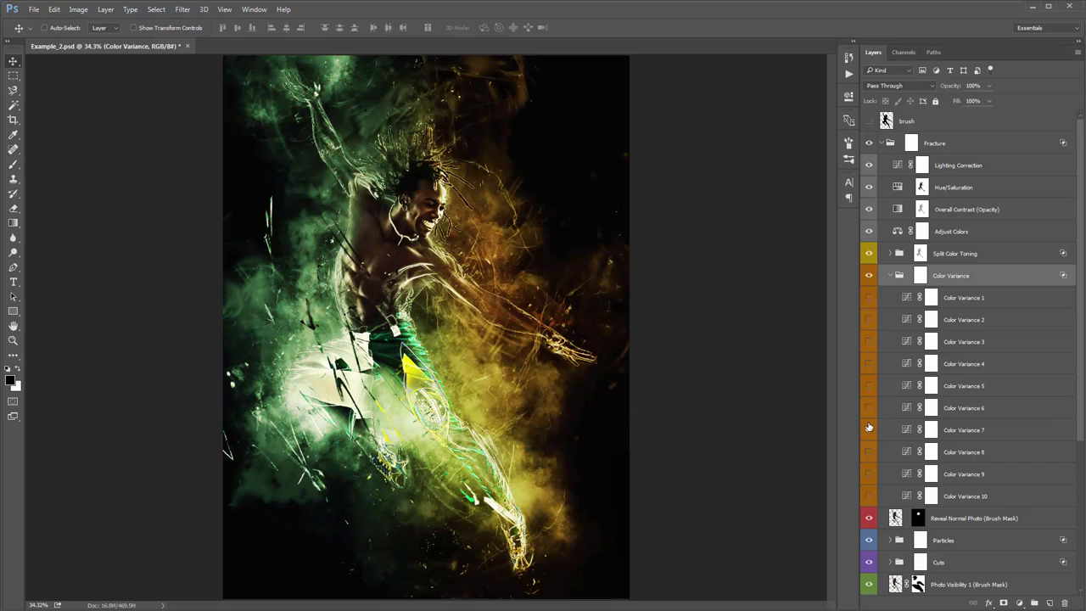
pyautogui.click(869, 429)
pyautogui.click(868, 451)
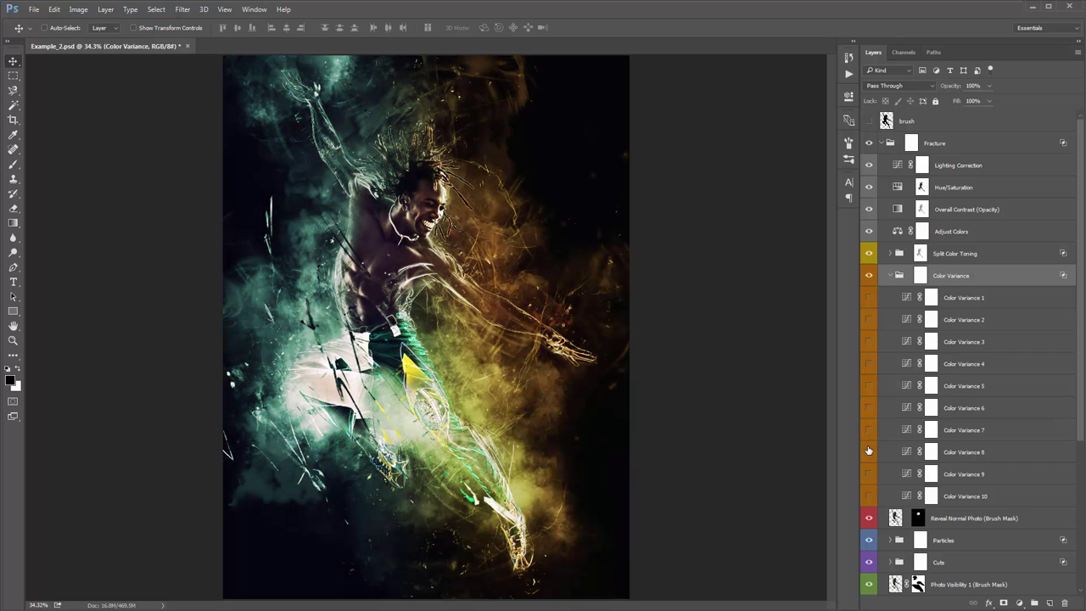
pyautogui.click(868, 451)
pyautogui.click(868, 473)
pyautogui.click(869, 473)
pyautogui.click(869, 496)
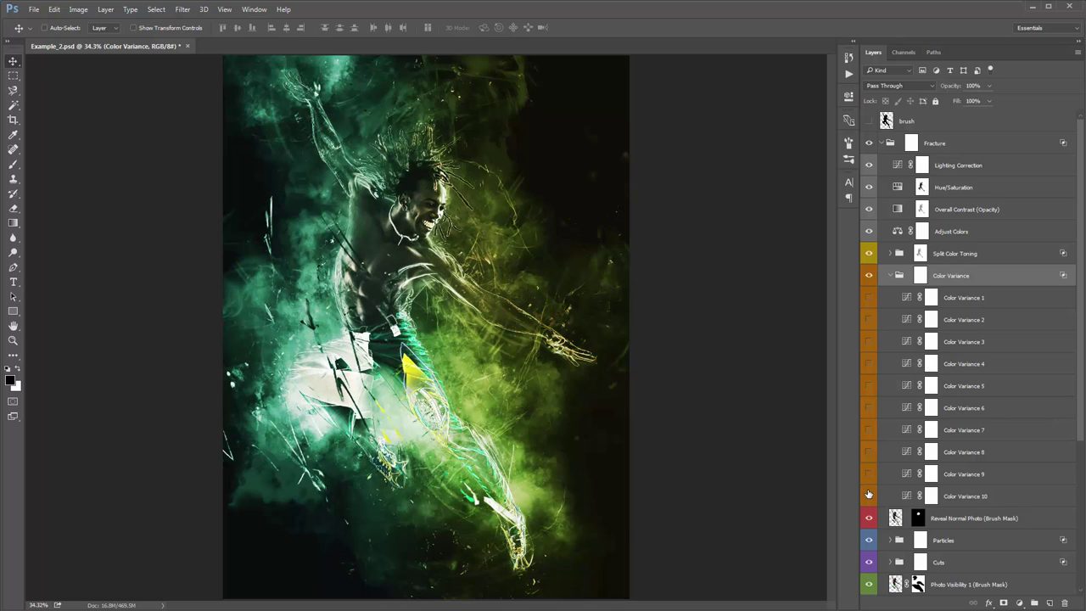
pyautogui.click(869, 495)
# Step: Show the Color Variance 9 layer, briefly compare Color Variance 2 and 3 combined with it, and select Color Variance 9
pyautogui.click(869, 475)
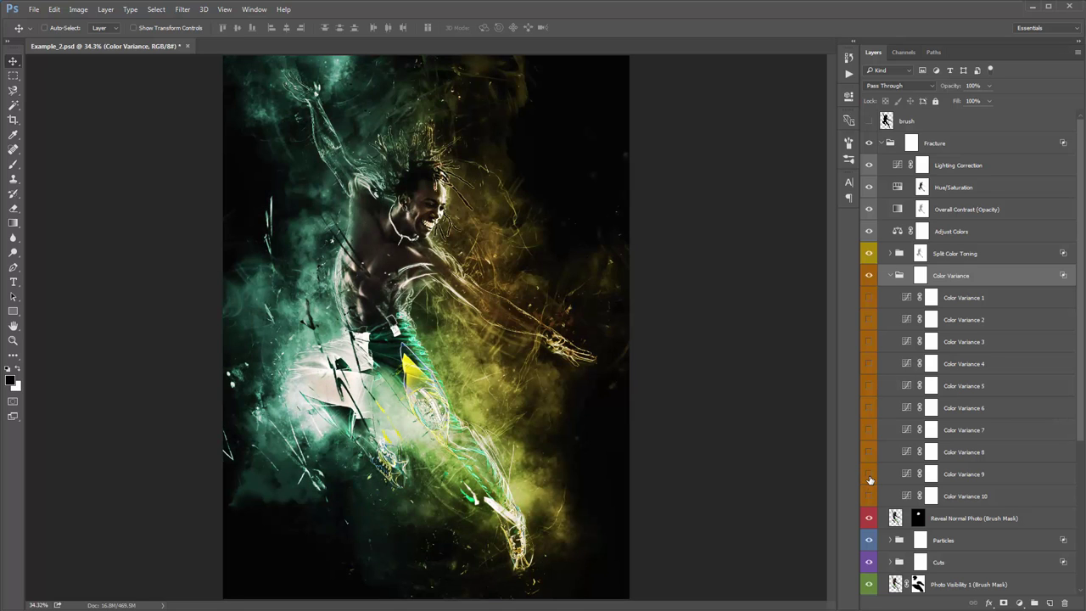
pyautogui.click(869, 320)
pyautogui.click(867, 340)
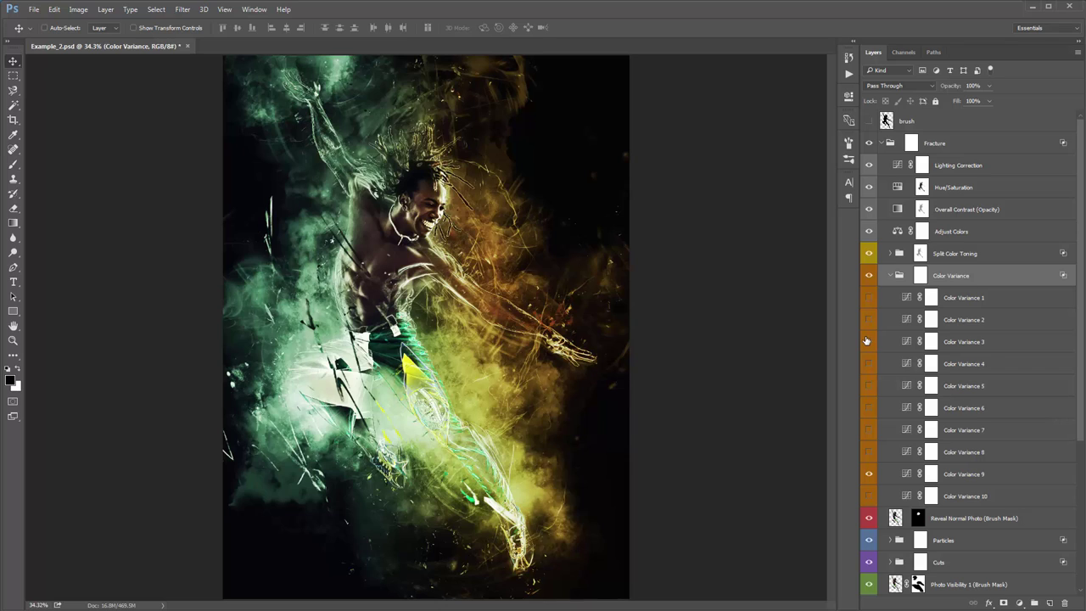
pyautogui.click(972, 474)
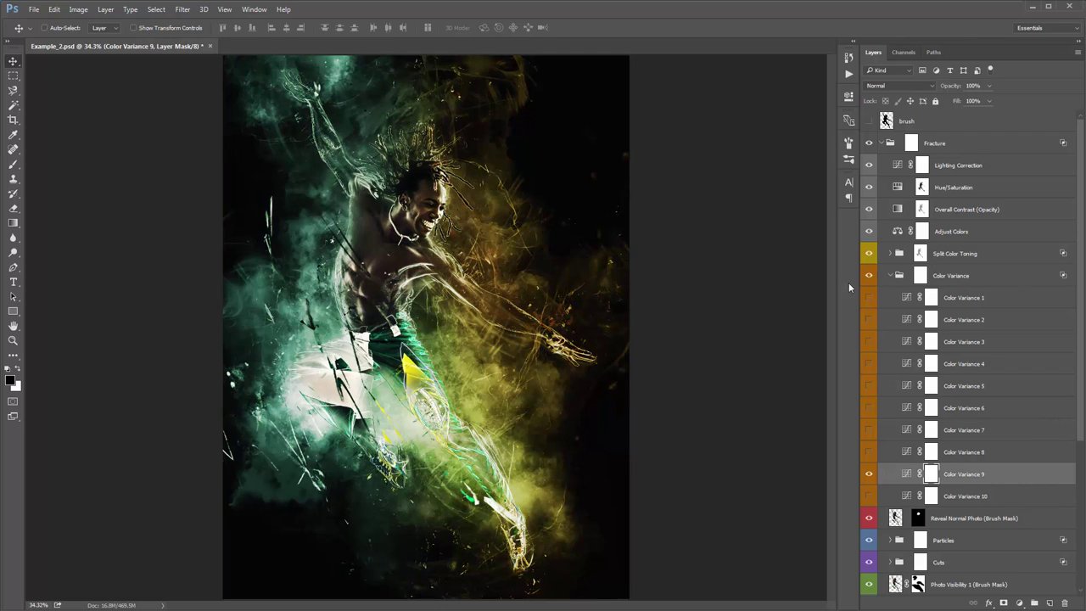
# Step: Collapse the Color Variance group and set the Adjust Colors midtones to Cyan/Red -7, Magenta/Green +17 and Yellow/Blue -7
pyautogui.click(890, 276)
pyautogui.click(962, 238)
pyautogui.doubleClick(898, 231)
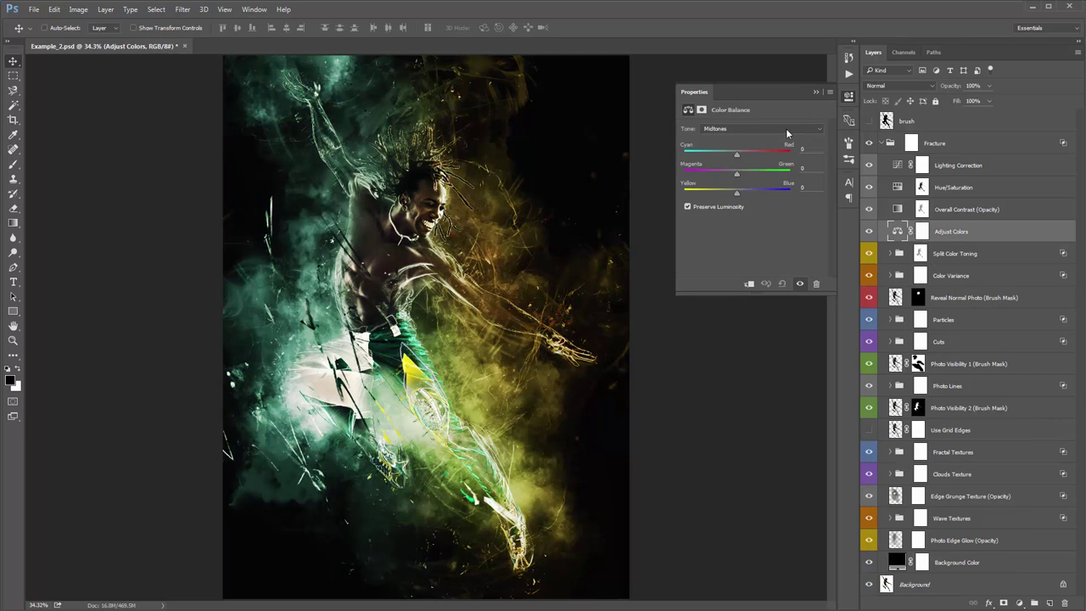
pyautogui.moveTo(736, 153); pyautogui.dragTo(735, 199)
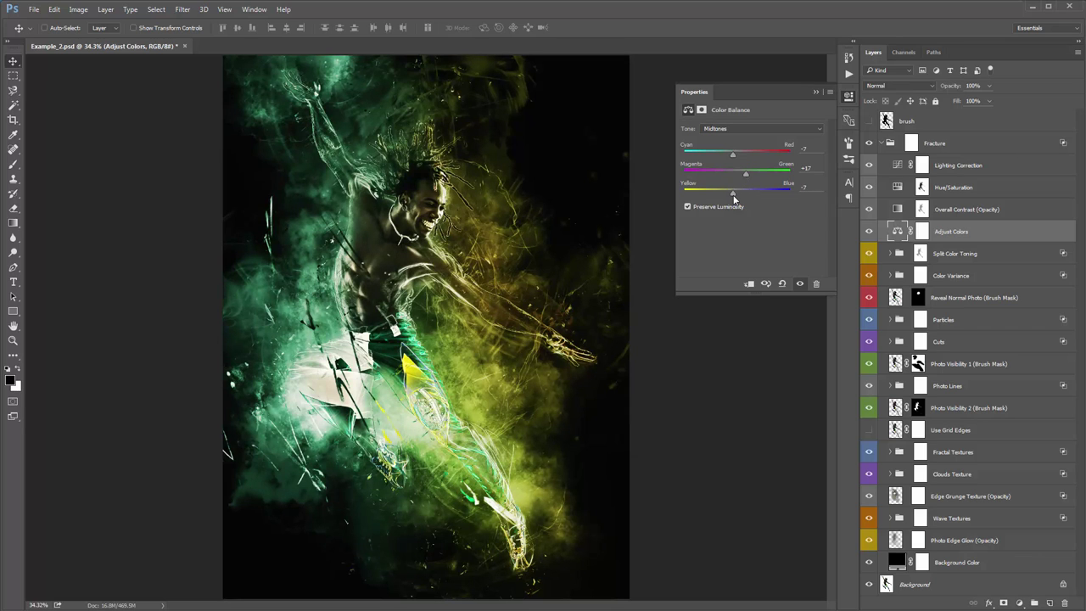
# Step: Set the Adjust Colors highlights to Yellow/Blue -12 and shift them slightly toward red
pyautogui.click(736, 129)
pyautogui.click(735, 157)
pyautogui.moveTo(738, 196); pyautogui.dragTo(731, 194)
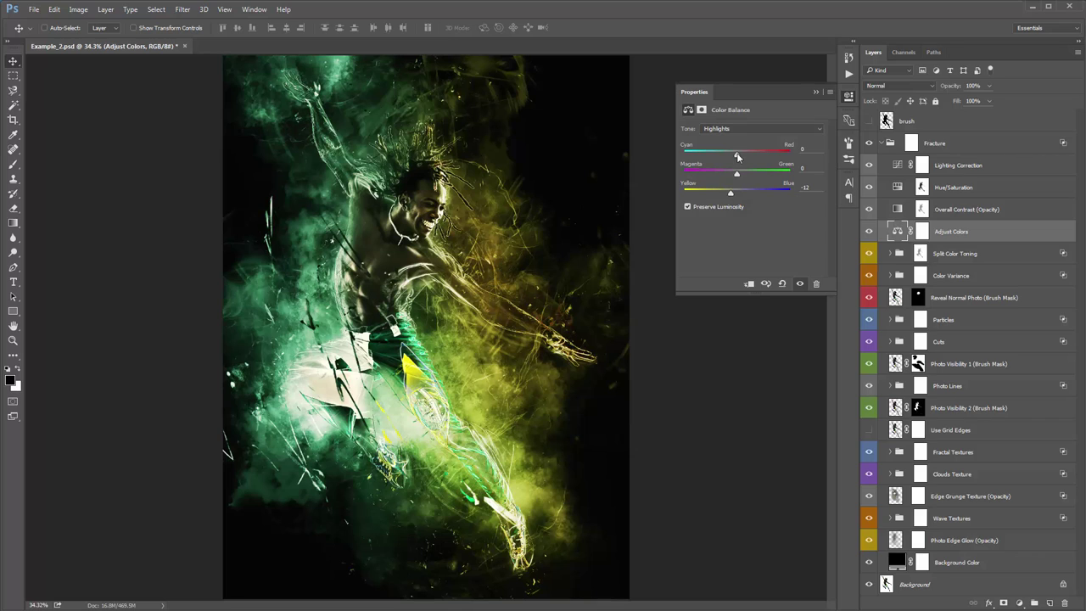
pyautogui.moveTo(737, 154); pyautogui.dragTo(746, 158)
# Step: Fine-tune the Yellow/Blue and Cyan/Red balance of the Adjust Colors shadows and close the adjustment's settings
pyautogui.click(740, 128)
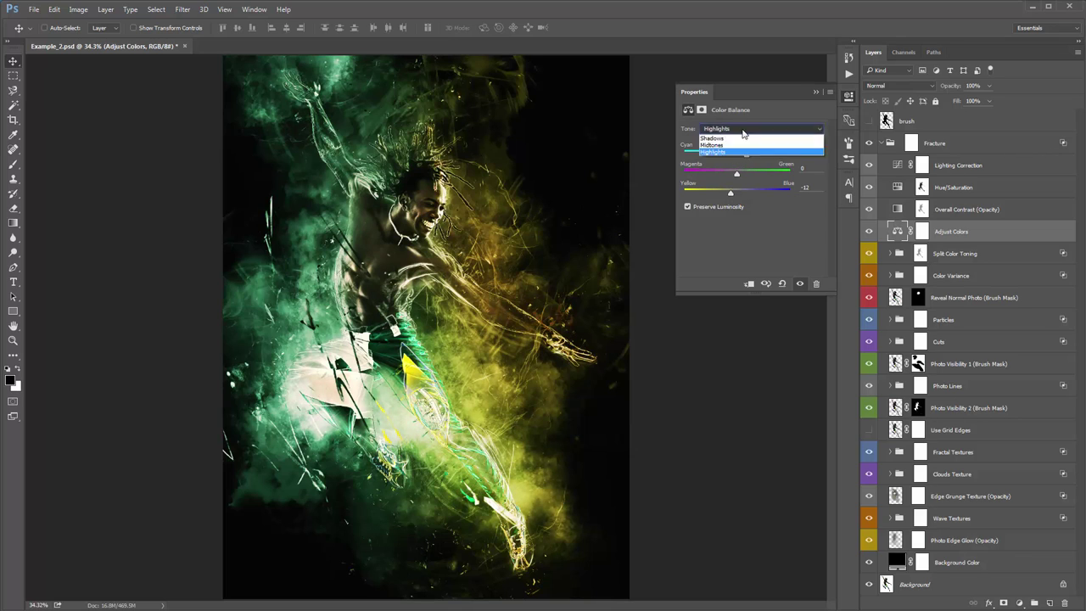
pyautogui.click(739, 140)
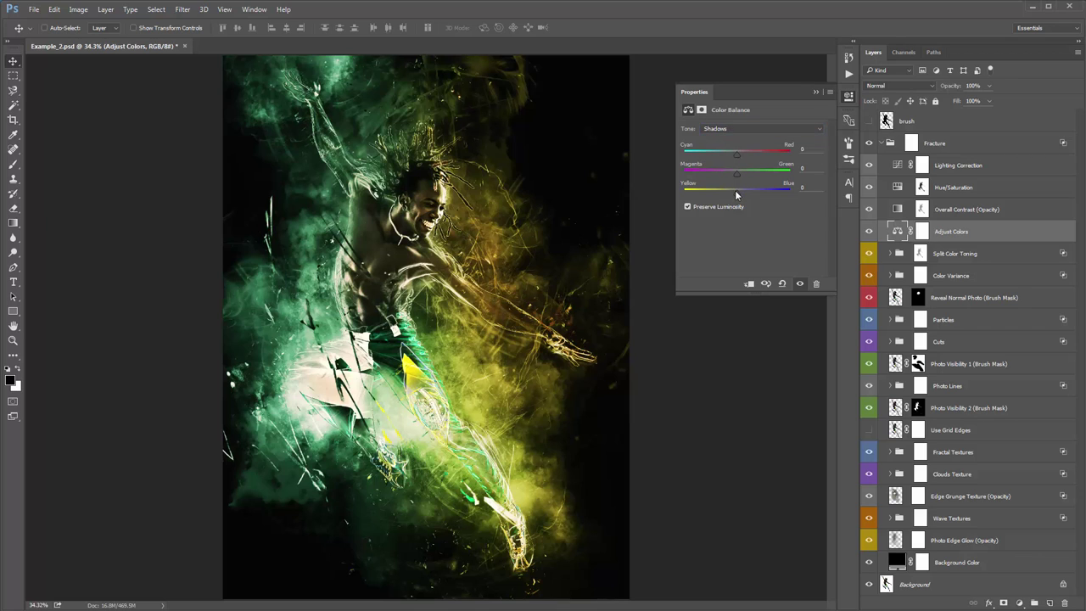
pyautogui.moveTo(736, 195); pyautogui.dragTo(737, 197)
pyautogui.moveTo(737, 156); pyautogui.dragTo(740, 161)
pyautogui.click(818, 90)
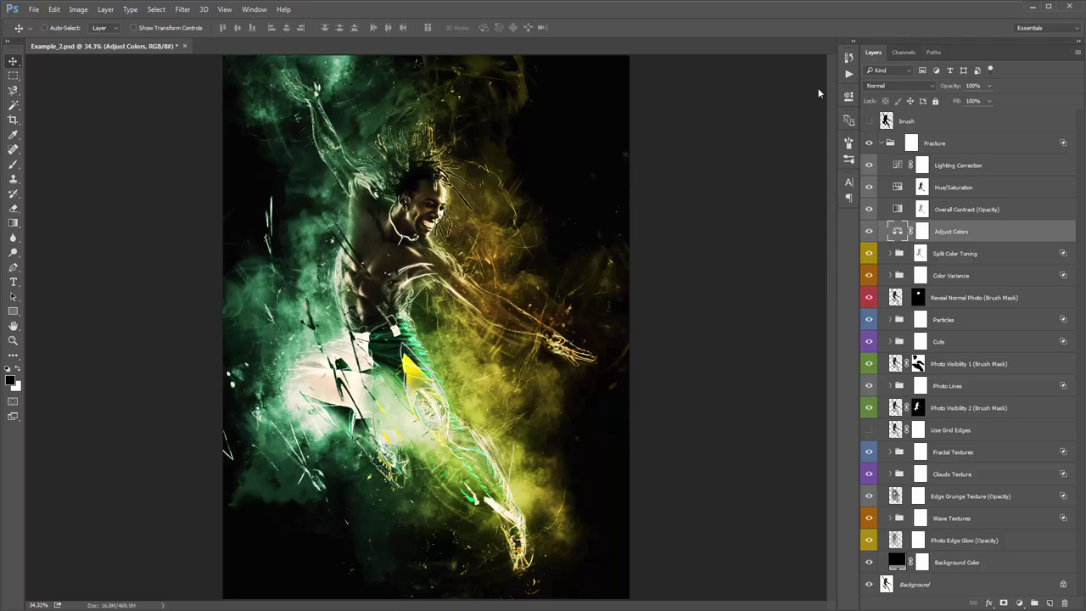
# Step: Expand the Cuts group and compare the image with the red Large Cuts_Single Color fill shown and hidden
pyautogui.click(976, 255)
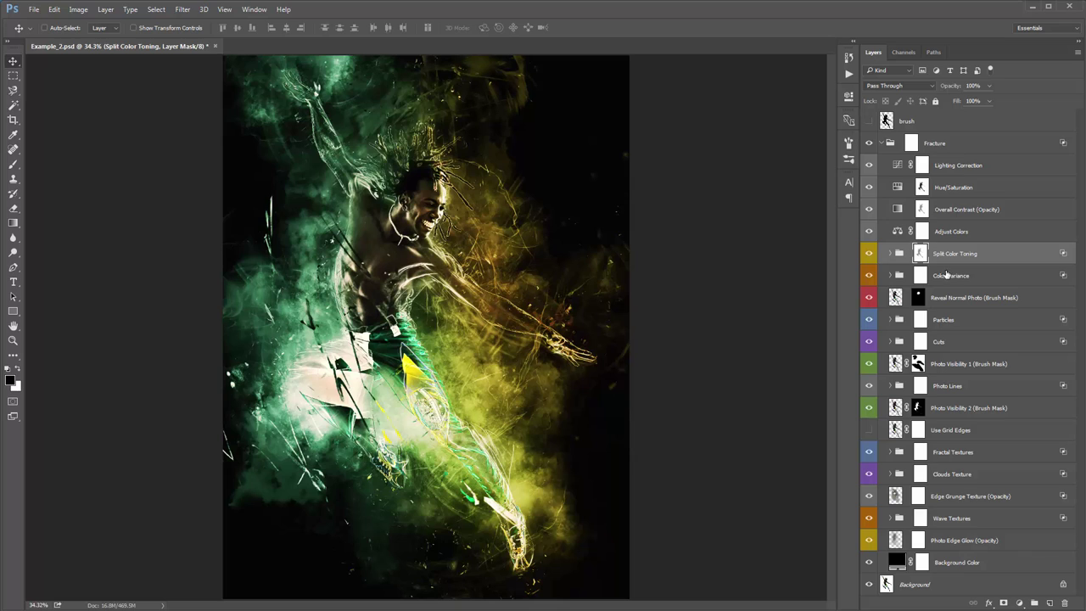
pyautogui.click(944, 347)
pyautogui.click(889, 342)
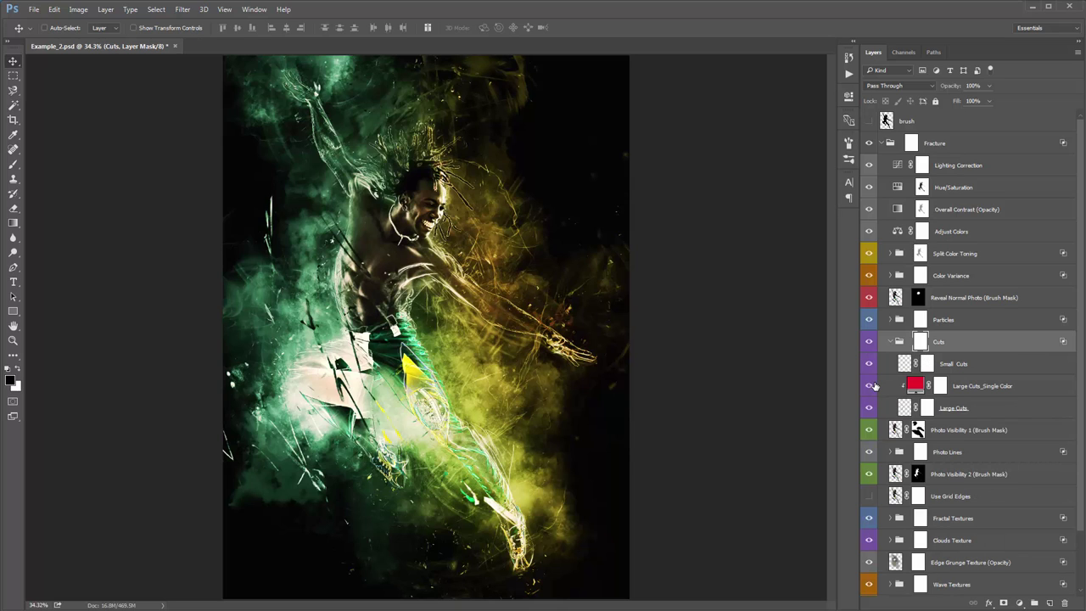
pyautogui.click(875, 386)
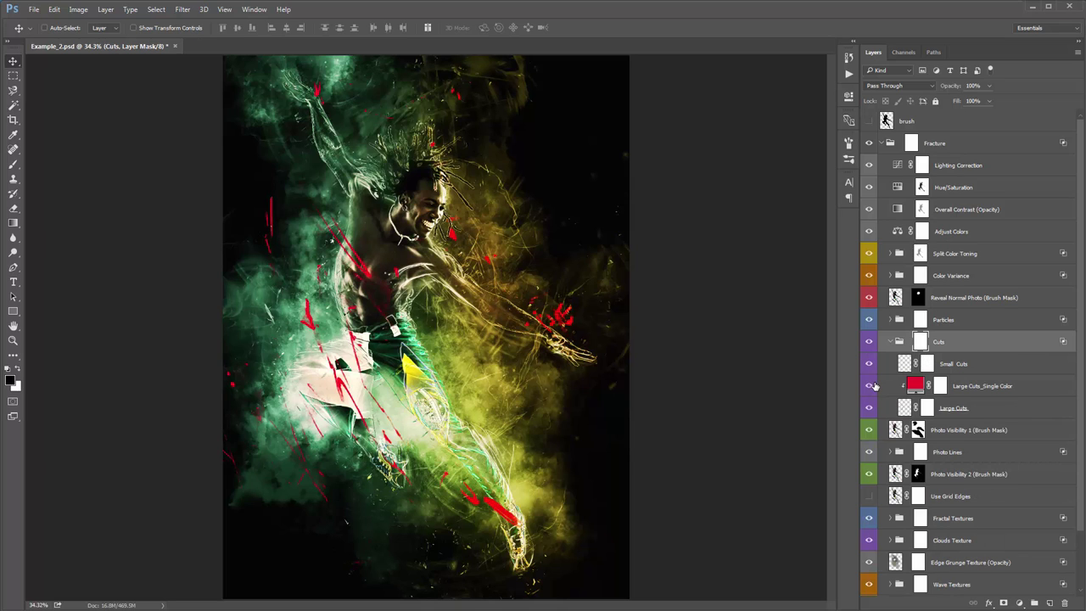
pyautogui.click(875, 386)
pyautogui.click(965, 384)
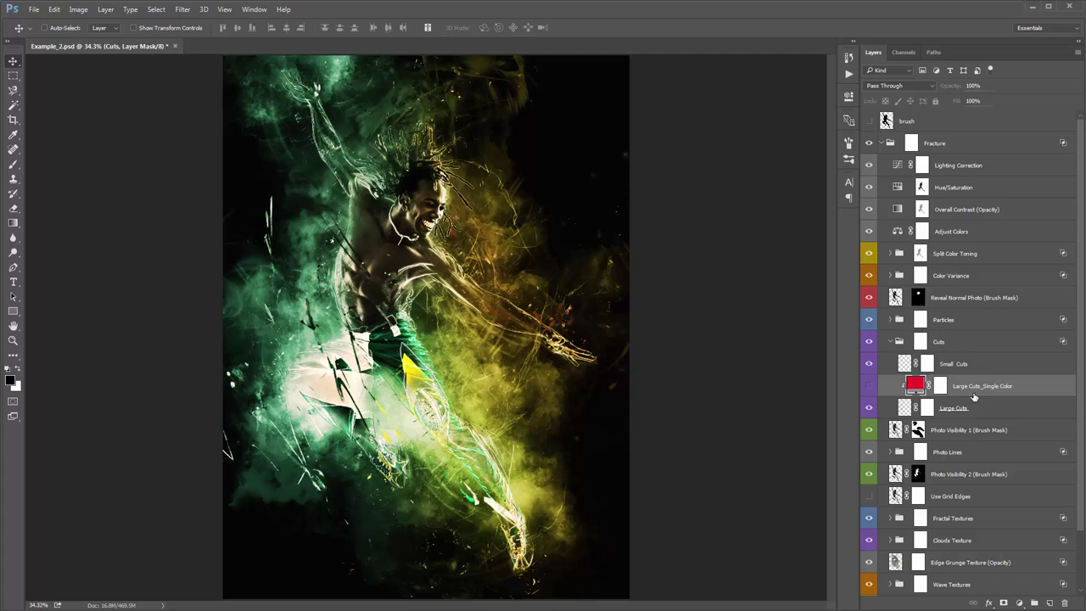
pyautogui.click(868, 386)
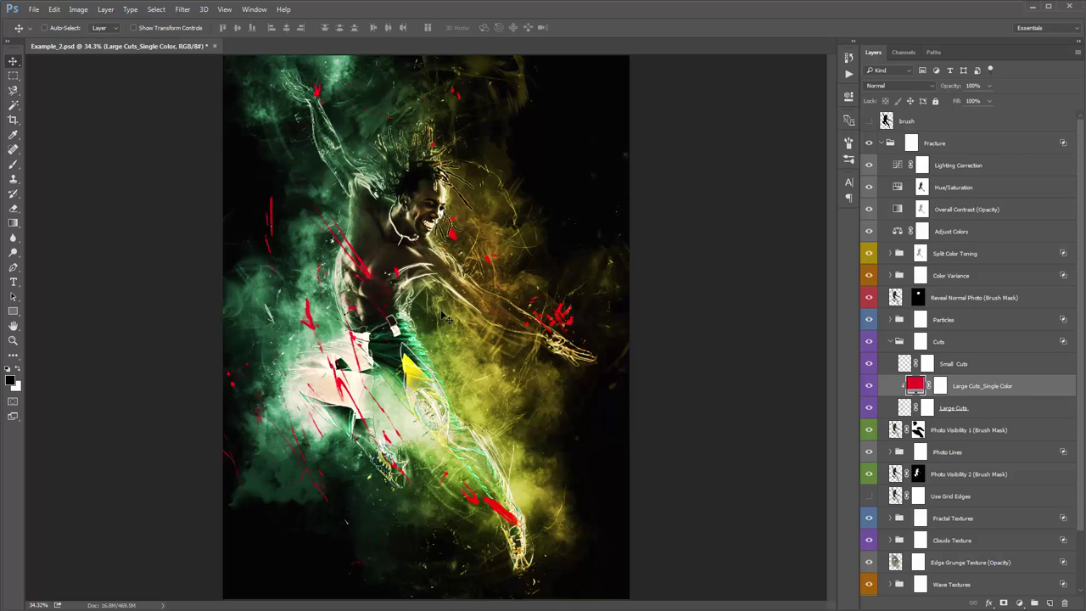
pyautogui.click(870, 386)
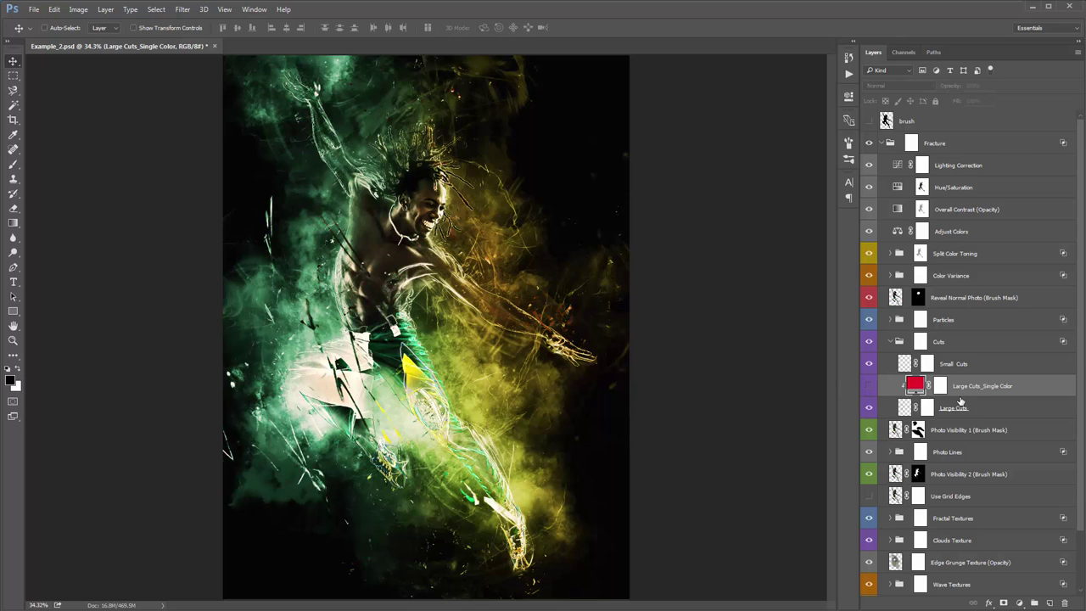
# Step: Duplicate the Large Cuts and Large Cuts_Single Color layers below the originals, show the duplicated fill and move the copied cuts up and left
pyautogui.keyDown('ctrl'); pyautogui.click(962, 403); pyautogui.keyUp('ctrl')
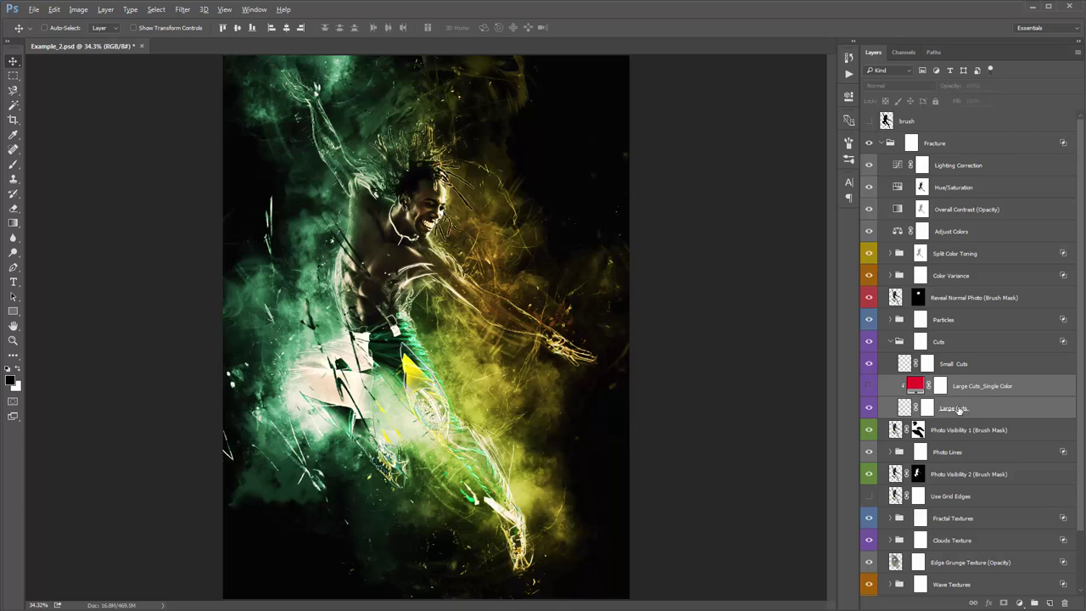
pyautogui.moveTo(959, 409); pyautogui.dragTo(963, 416)
pyautogui.click(977, 450)
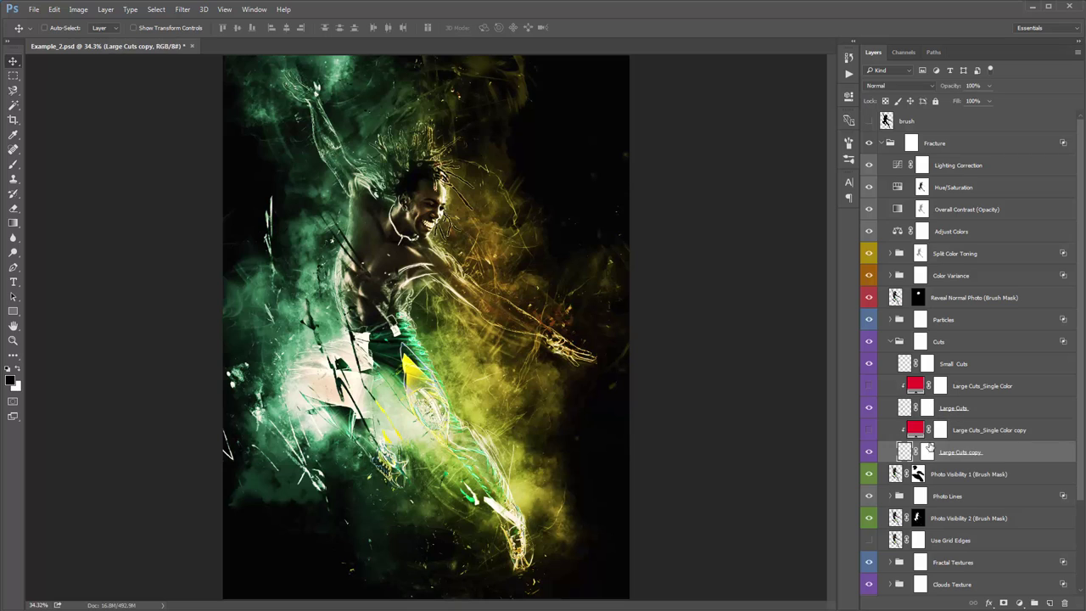
pyautogui.click(869, 431)
pyautogui.moveTo(605, 356); pyautogui.dragTo(588, 323)
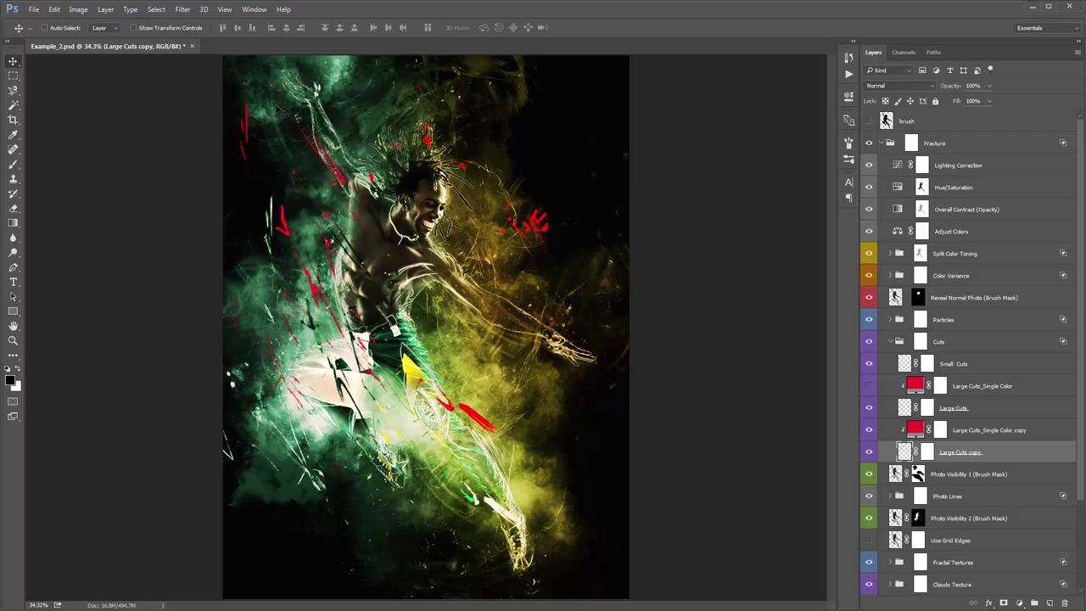
# Step: Change the Large Cuts_Single Color copy fill to the bright green 13ffa3
pyautogui.doubleClick(916, 430)
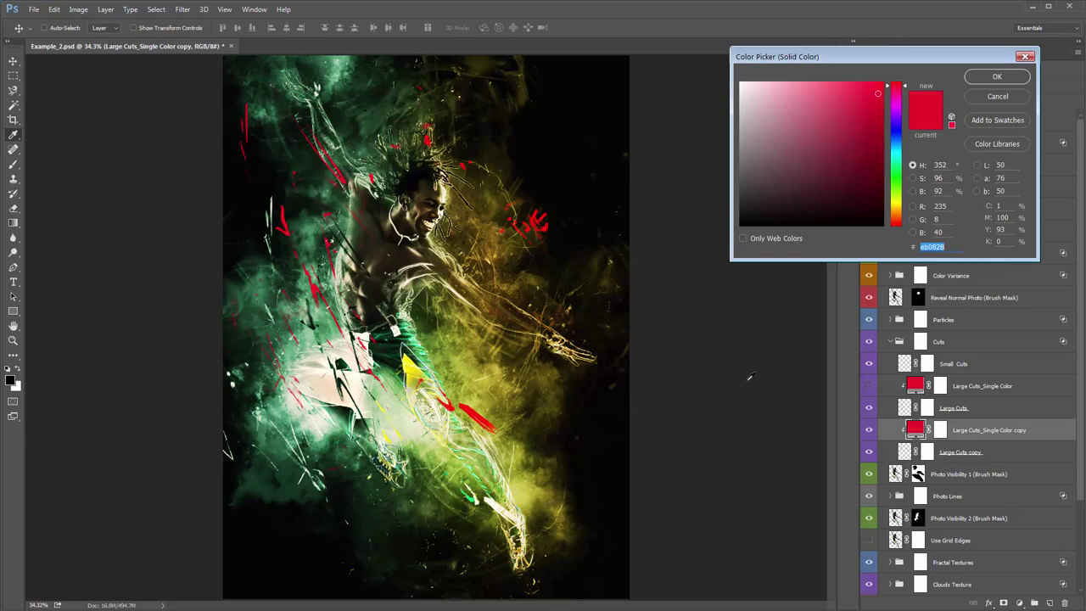
pyautogui.click(898, 165)
pyautogui.click(873, 83)
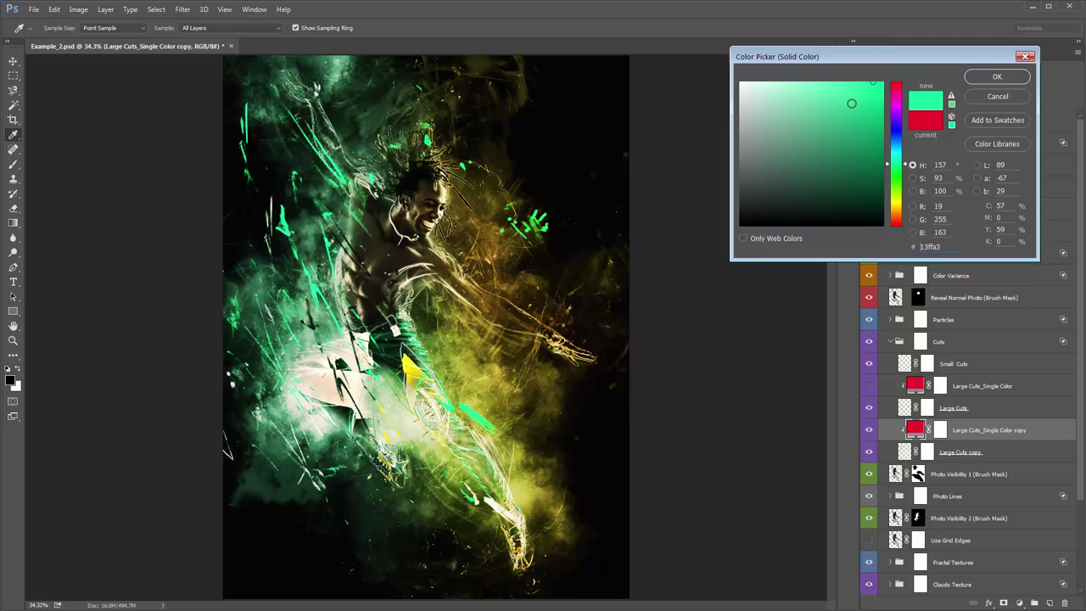
pyautogui.click(997, 76)
# Step: Invert the Large Cuts copy mask to black and paint white on it to reveal only the cuts beside the raised arm
pyautogui.click(928, 452)
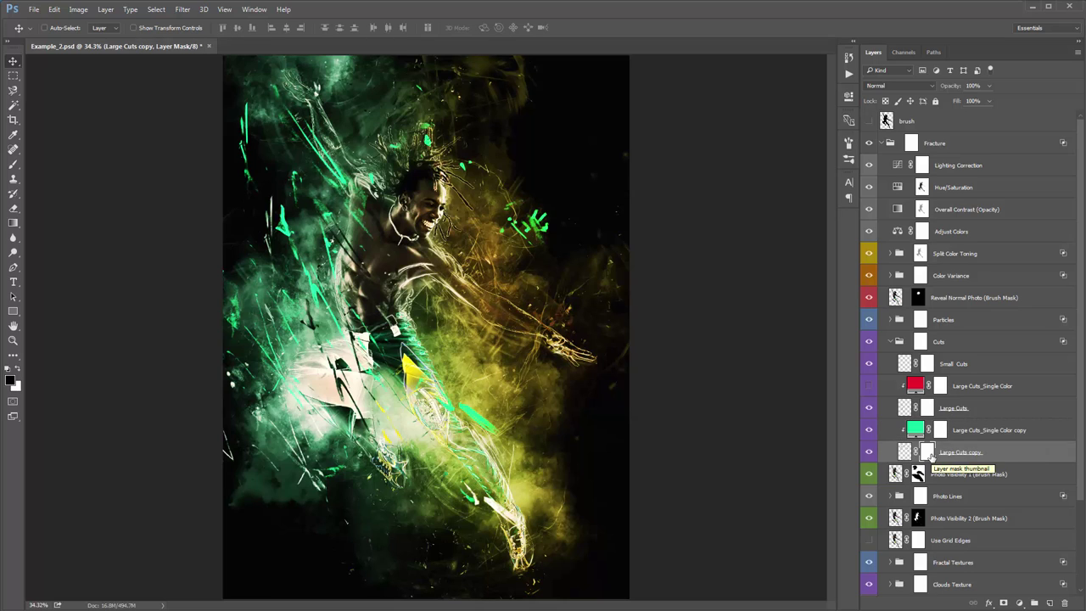
pyautogui.hotkey('ctrl', 'i')
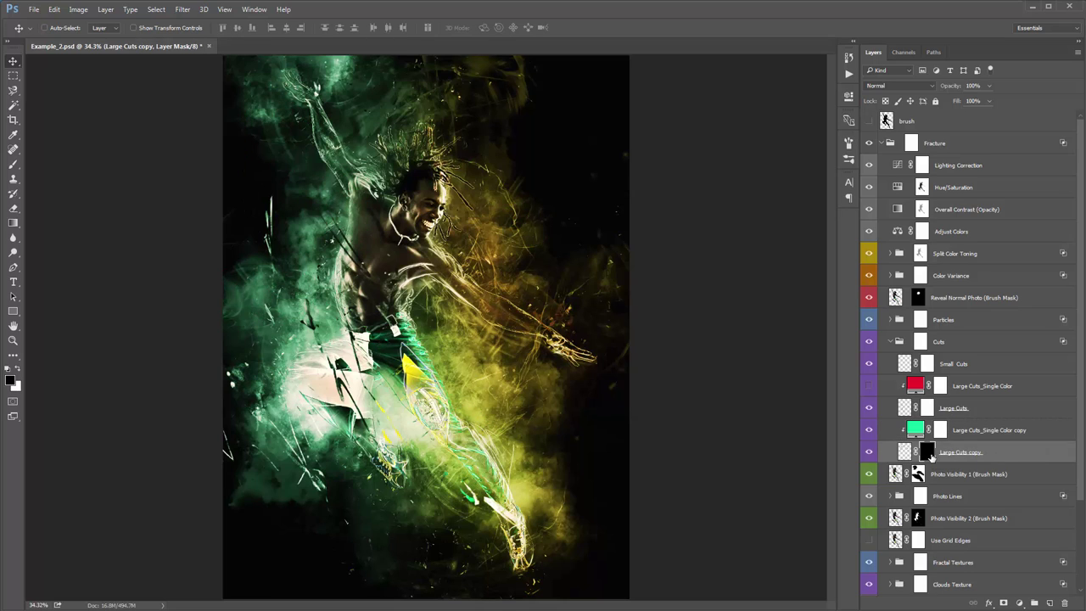
pyautogui.press('b')
pyautogui.press('x')
pyautogui.moveTo(309, 130)
pyautogui.mouseDown()
pyautogui.moveTo(335, 157)
pyautogui.moveTo(287, 81)
pyautogui.moveTo(359, 179)
pyautogui.mouseUp()
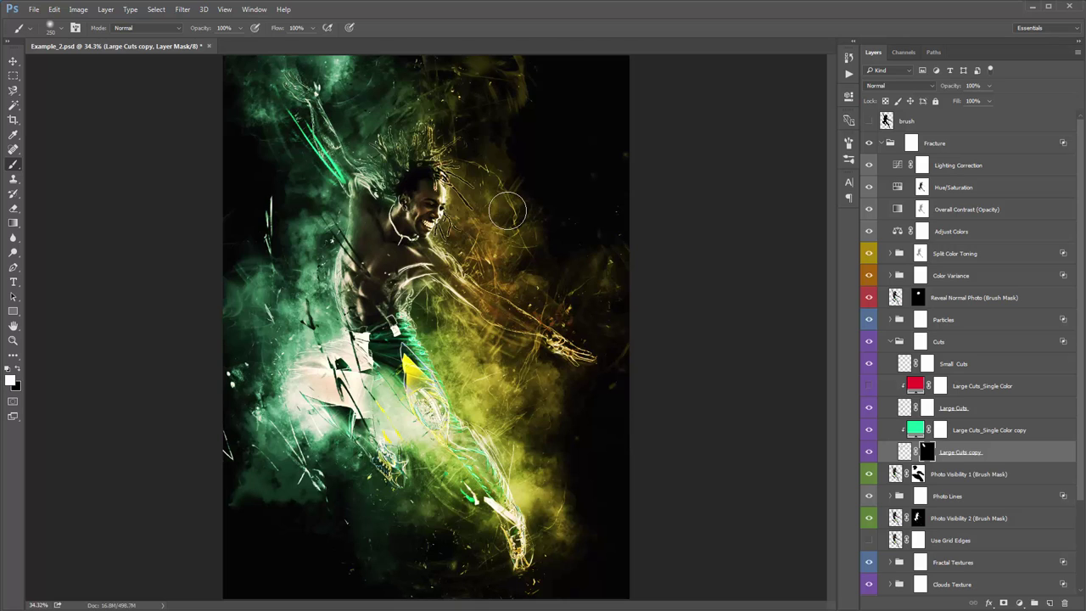
# Step: Recolor the Large Cuts_Single Color copy fill to the muted green 30a087, starting from a color sampled on the dancer's trousers
pyautogui.press('i')
pyautogui.doubleClick(915, 429)
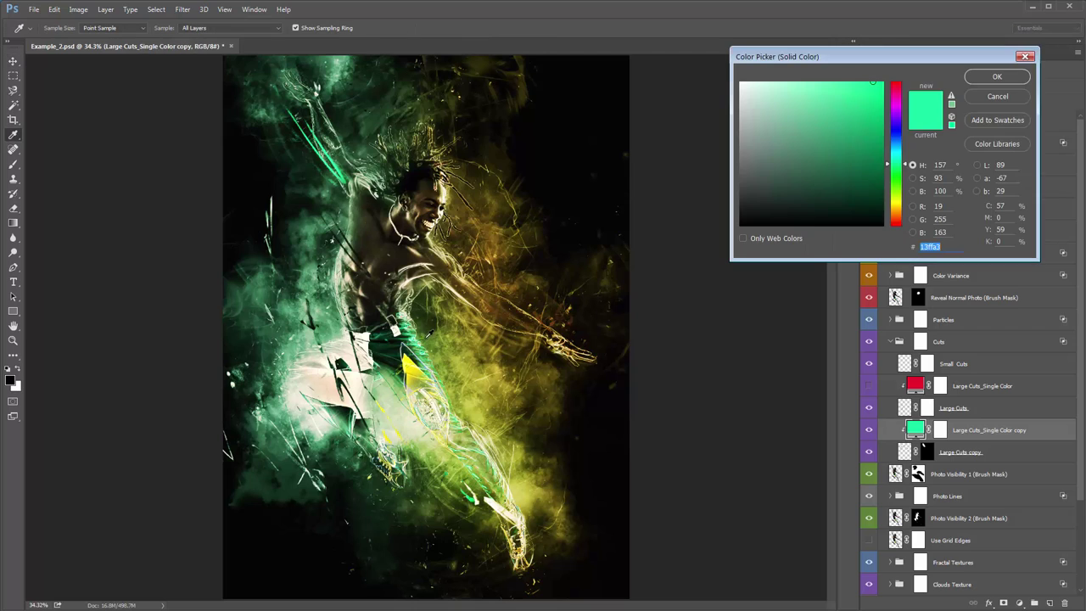
pyautogui.click(416, 346)
pyautogui.moveTo(878, 108)
pyautogui.mouseDown()
pyautogui.moveTo(841, 111)
pyautogui.moveTo(841, 136)
pyautogui.mouseUp()
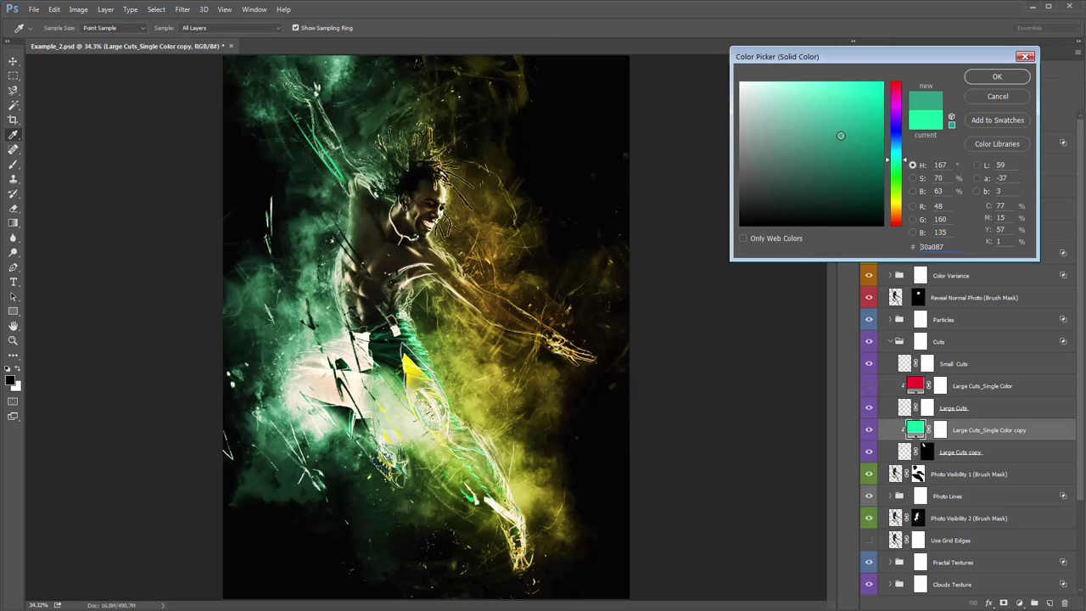
pyautogui.click(985, 78)
# Step: Duplicate the Large Cuts copy and its green fill layer below themselves, and fill the new cuts layer's mask with white
pyautogui.click(990, 451)
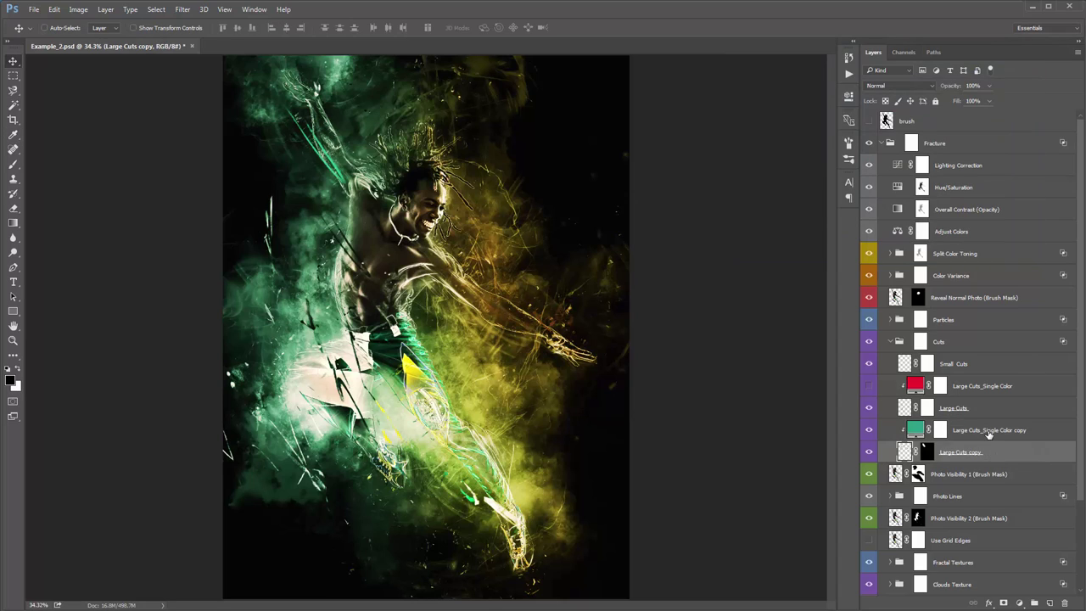
pyautogui.click(989, 434)
pyautogui.keyDown('shift'); pyautogui.click(977, 451); pyautogui.keyUp('shift')
pyautogui.moveTo(954, 454); pyautogui.dragTo(964, 462)
pyautogui.click(928, 497)
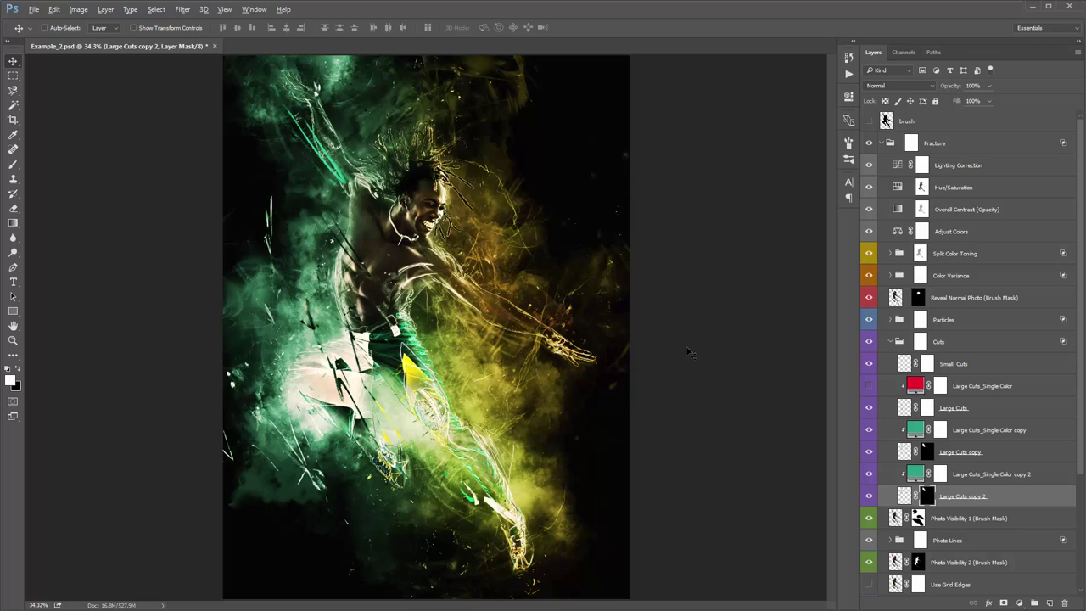
pyautogui.hotkey('alt', 'BackSpace')
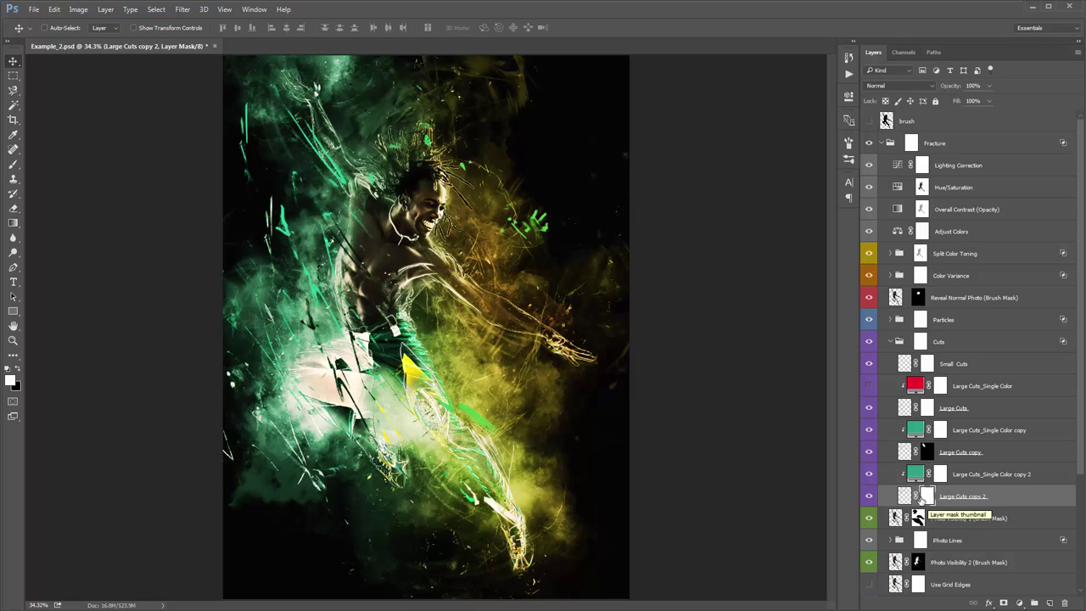
# Step: Change the Large Cuts_Single Color copy 2 fill to a bright, saturated pink
pyautogui.doubleClick(914, 473)
pyautogui.moveTo(895, 174); pyautogui.dragTo(895, 93)
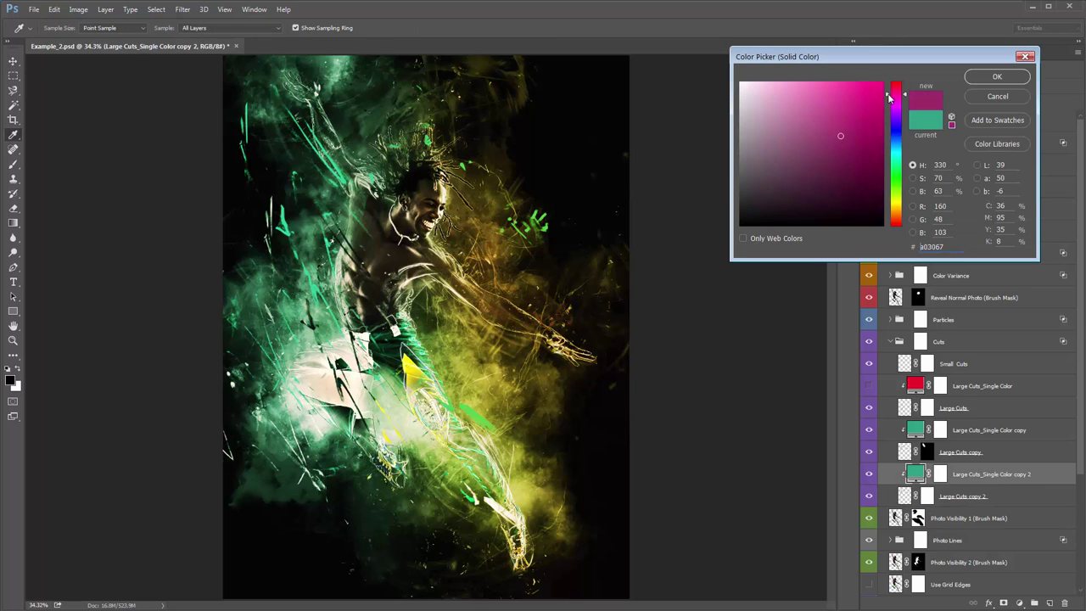
pyautogui.click(871, 83)
pyautogui.click(1004, 78)
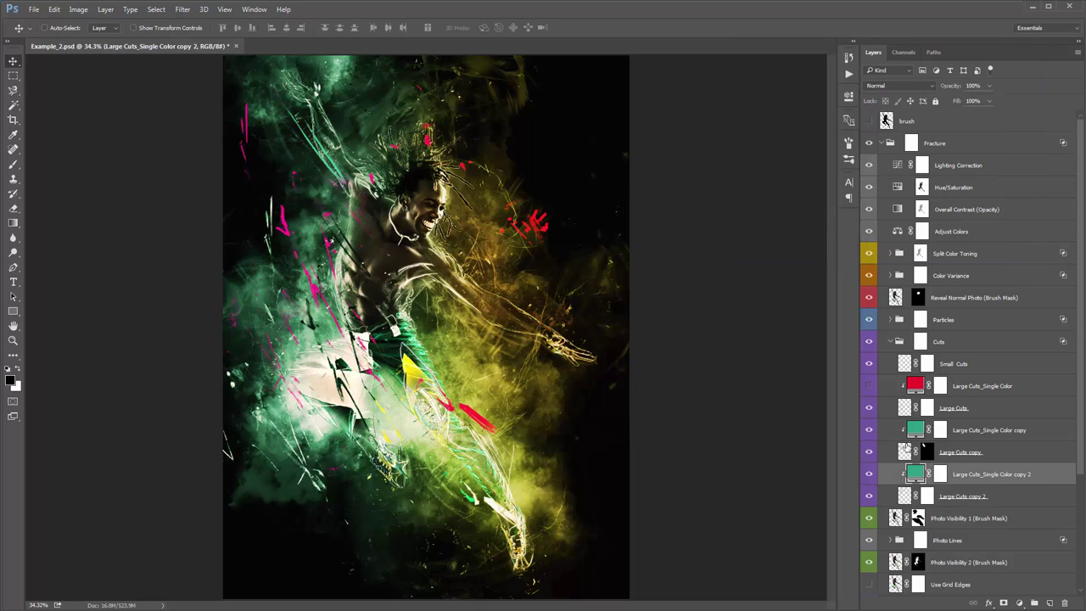
# Step: Move the Large Cuts copy 2 cuts over the yellow side of the image, then rotate and reposition them along the dancer's outstretched arm
pyautogui.click(963, 495)
pyautogui.moveTo(492, 287); pyautogui.dragTo(638, 249)
pyautogui.hotkey('ctrl', 't')
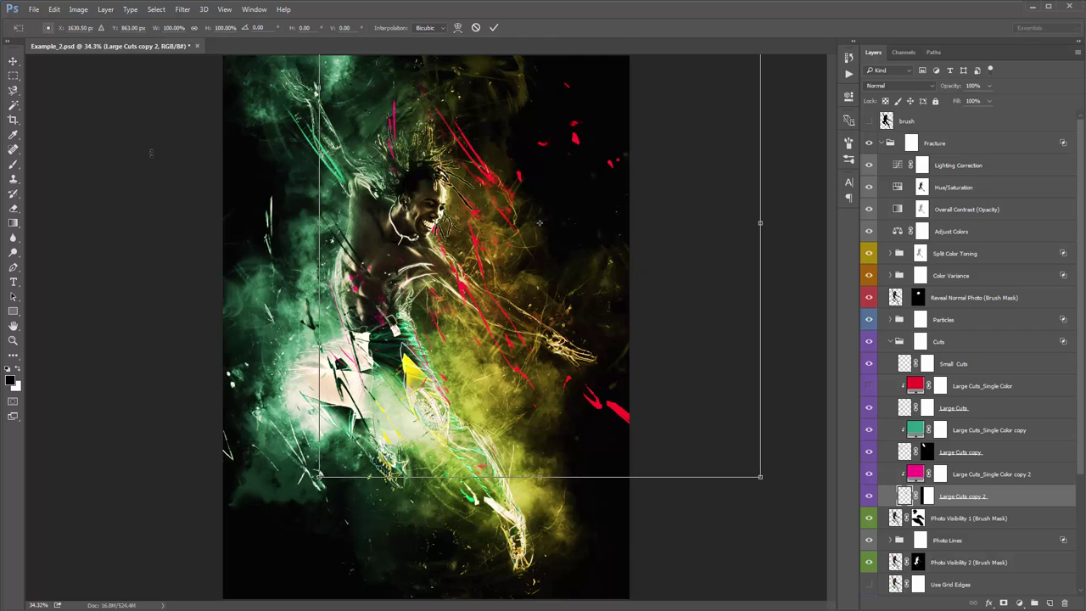
pyautogui.moveTo(181, 274); pyautogui.dragTo(212, 398)
pyautogui.press('Return')
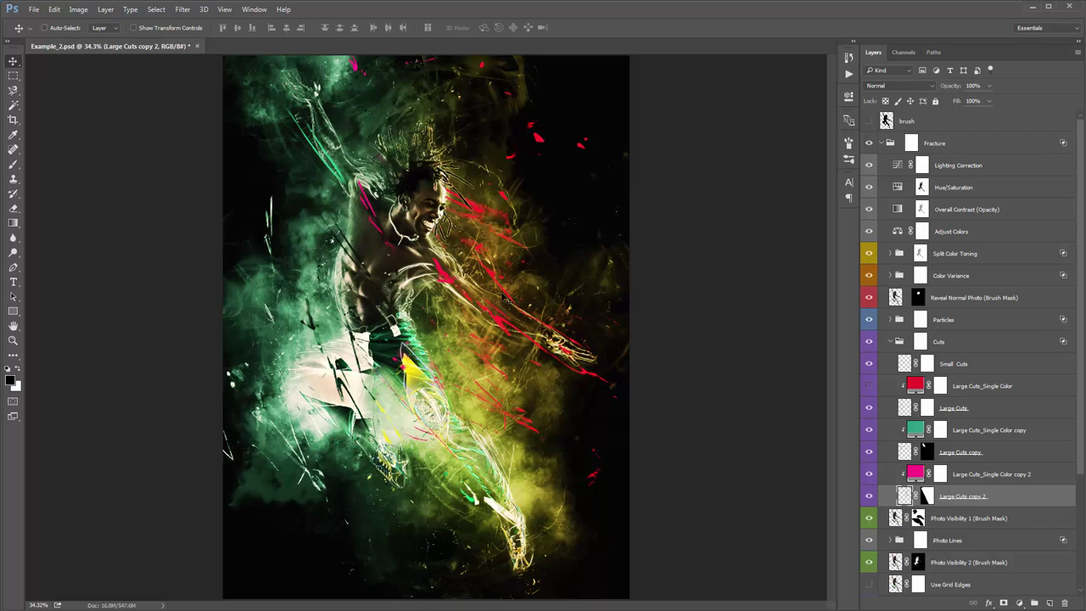
pyautogui.hotkey('ctrl', 't')
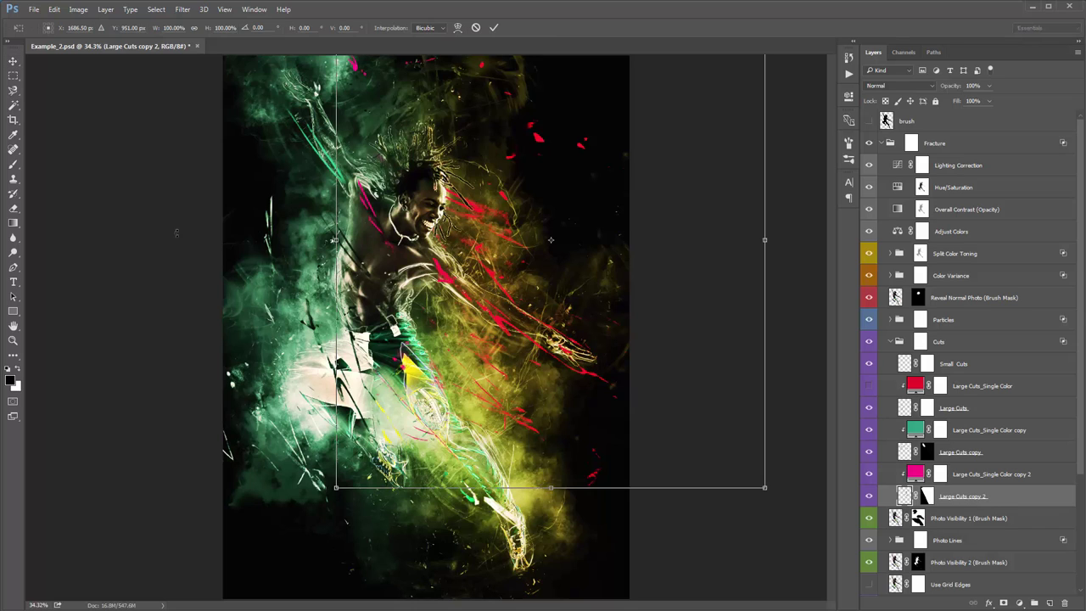
pyautogui.moveTo(550, 240)
pyautogui.mouseDown()
pyautogui.moveTo(649, 339)
pyautogui.moveTo(644, 332)
pyautogui.mouseUp()
pyautogui.press('Return')
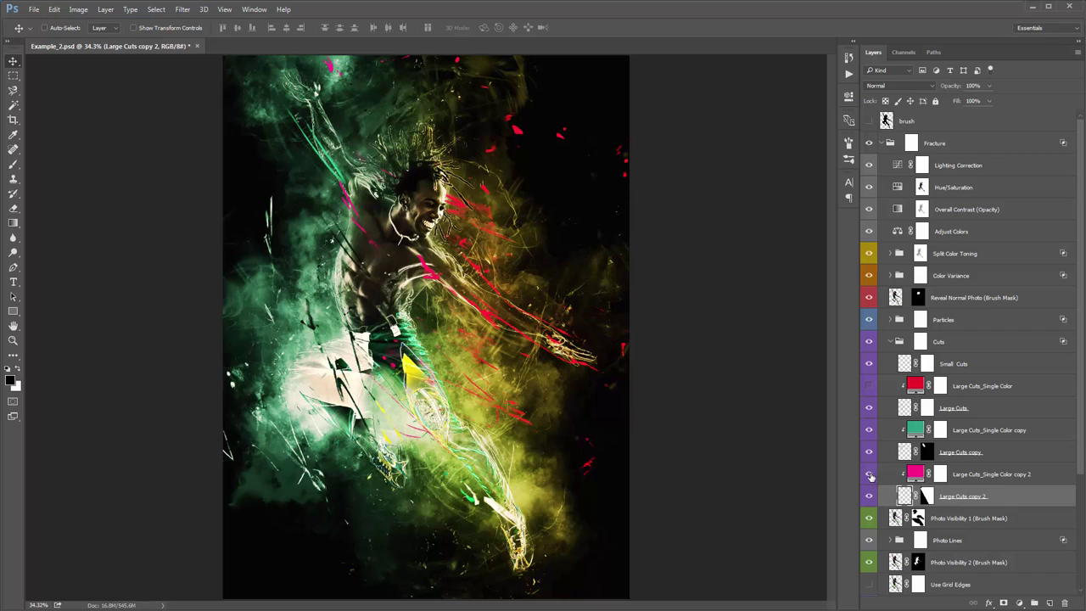
# Step: Hide the pink Large Cuts_Single Color copy 2 fill and compare the image with and without the Large Cuts copy 2 layer
pyautogui.click(870, 477)
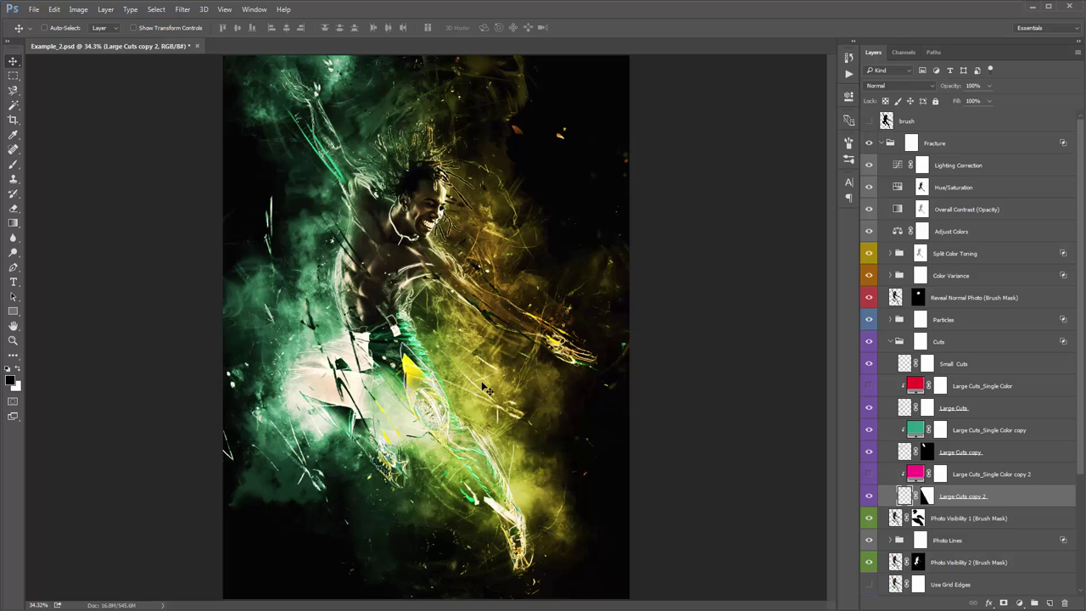
pyautogui.click(868, 497)
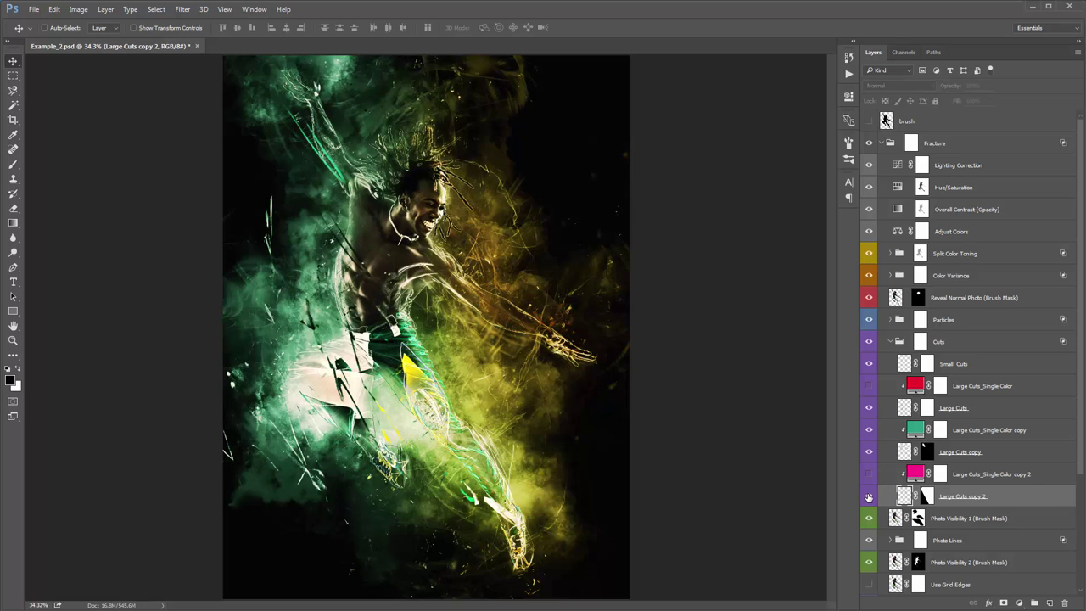
pyautogui.click(868, 496)
pyautogui.click(868, 497)
pyautogui.click(868, 496)
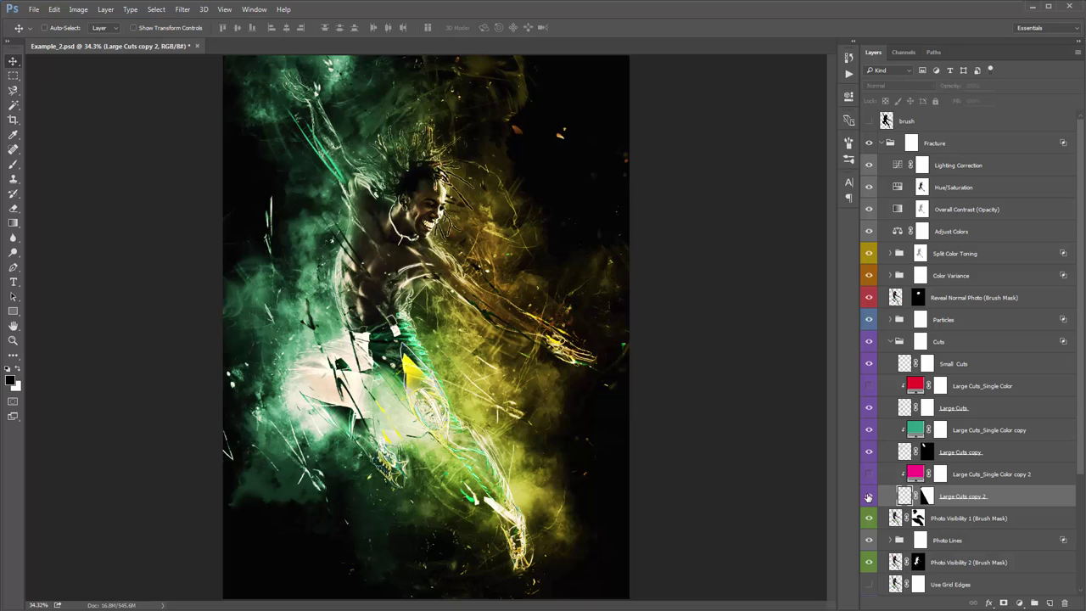
pyautogui.click(868, 497)
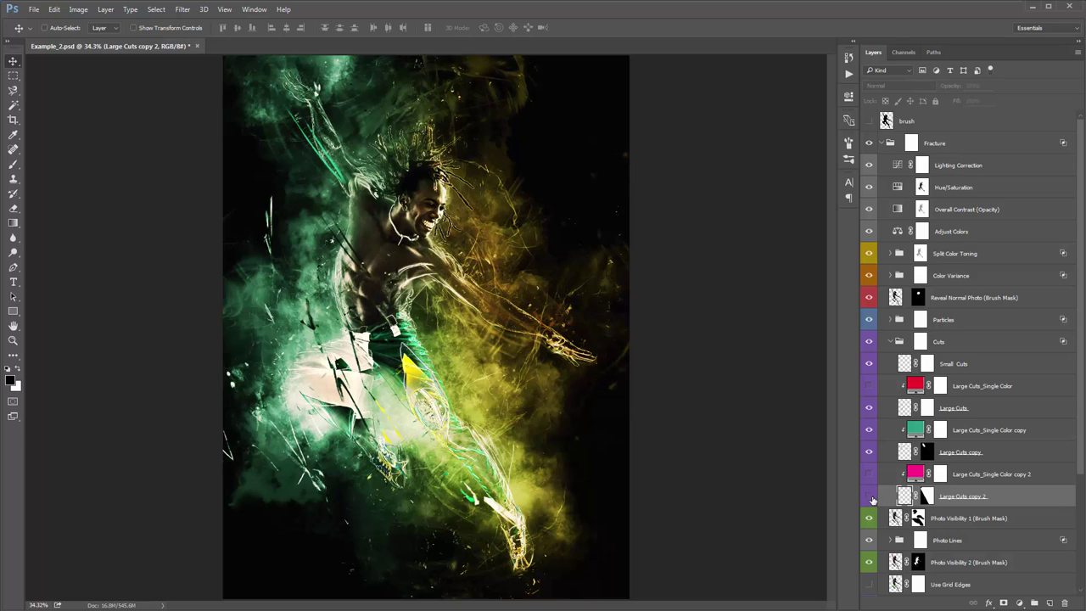
# Step: Show the Large Cuts copy 2 layer and paint black on its mask to hide the stray cuts in the image's dark upper-right area
pyautogui.click(868, 496)
pyautogui.click(926, 498)
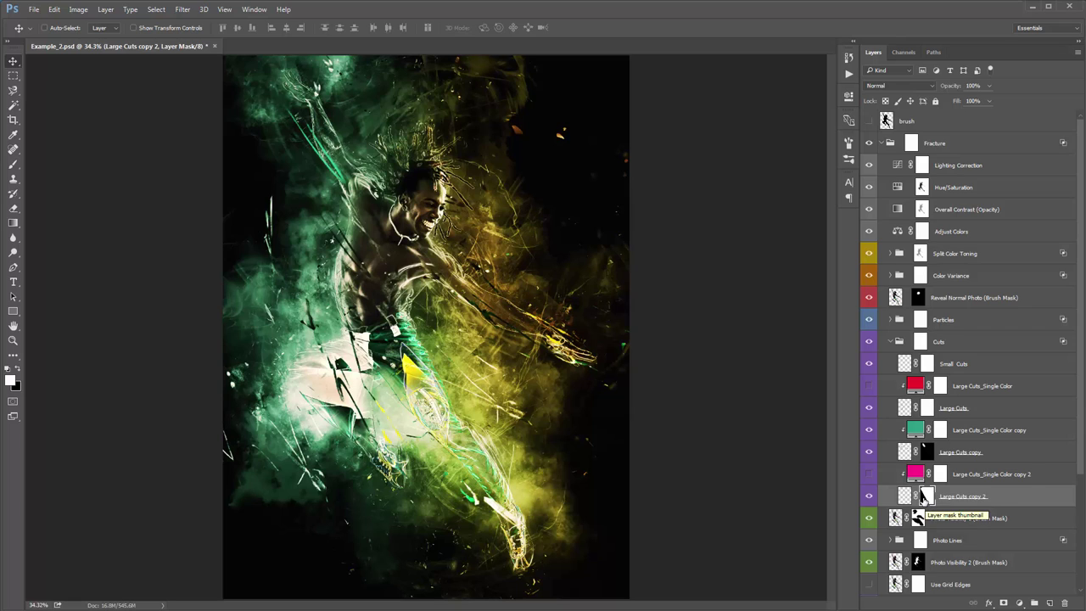
pyautogui.press('b')
pyautogui.press('x')
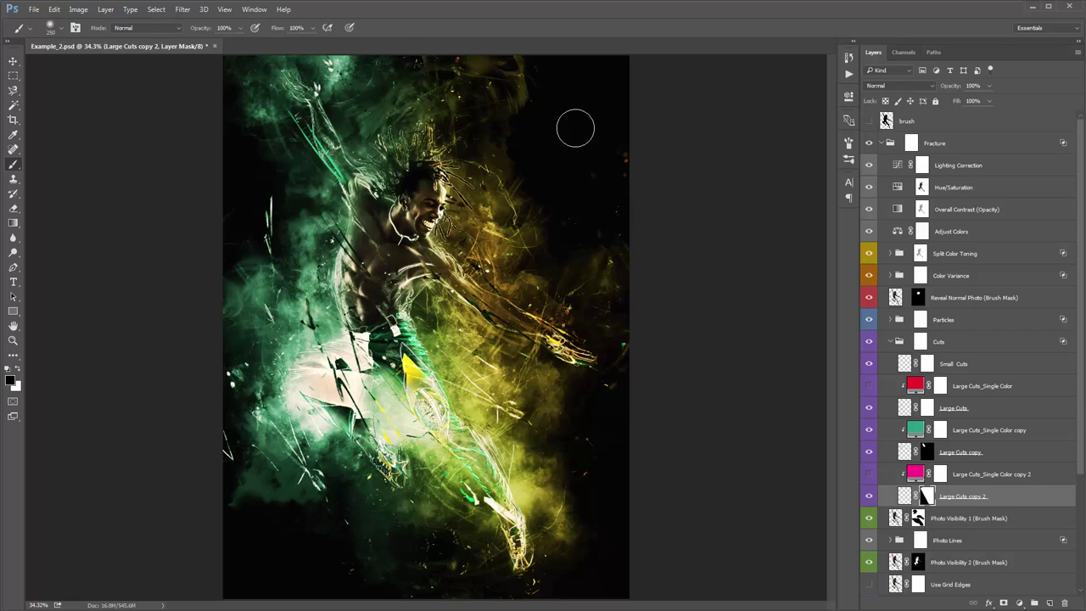
pyautogui.moveTo(576, 128)
pyautogui.mouseDown()
pyautogui.moveTo(501, 109)
pyautogui.moveTo(577, 221)
pyautogui.moveTo(669, 201)
pyautogui.moveTo(635, 196)
pyautogui.mouseUp()
pyautogui.press('v')
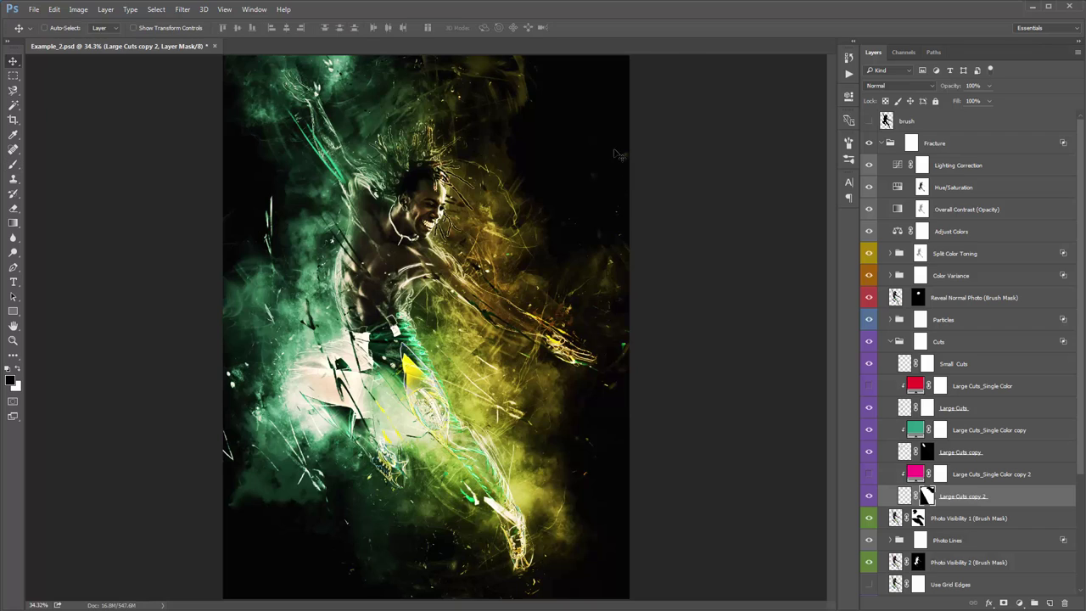
# Step: Show the Large Cuts_Single Color copy 2 fill and recolor it to a darker yellow, bcb323, starting from the yellow of the dancer's shorts
pyautogui.click(870, 477)
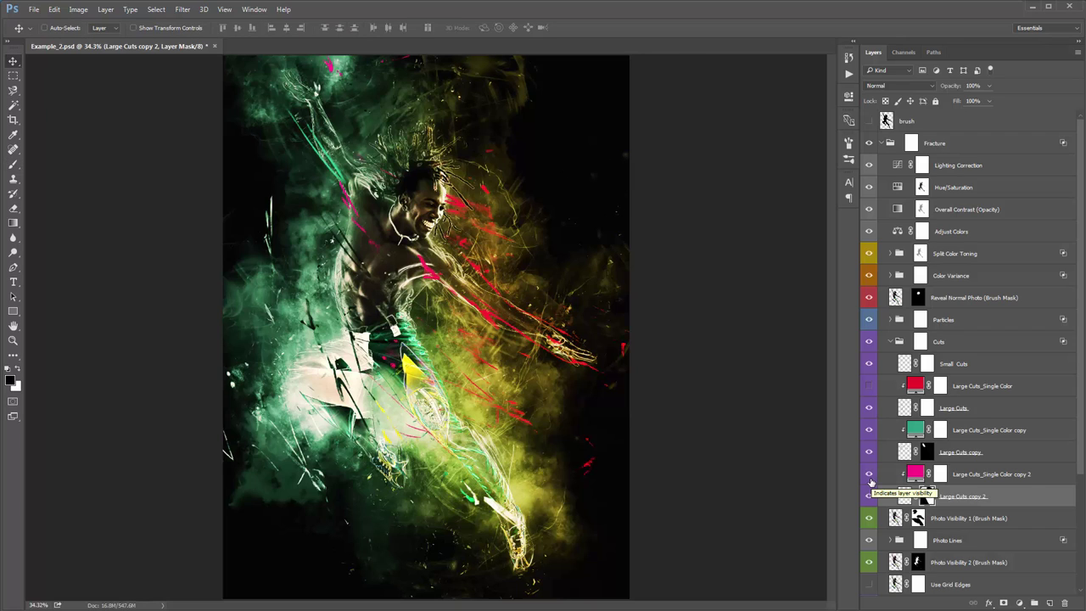
pyautogui.click(869, 476)
pyautogui.click(869, 476)
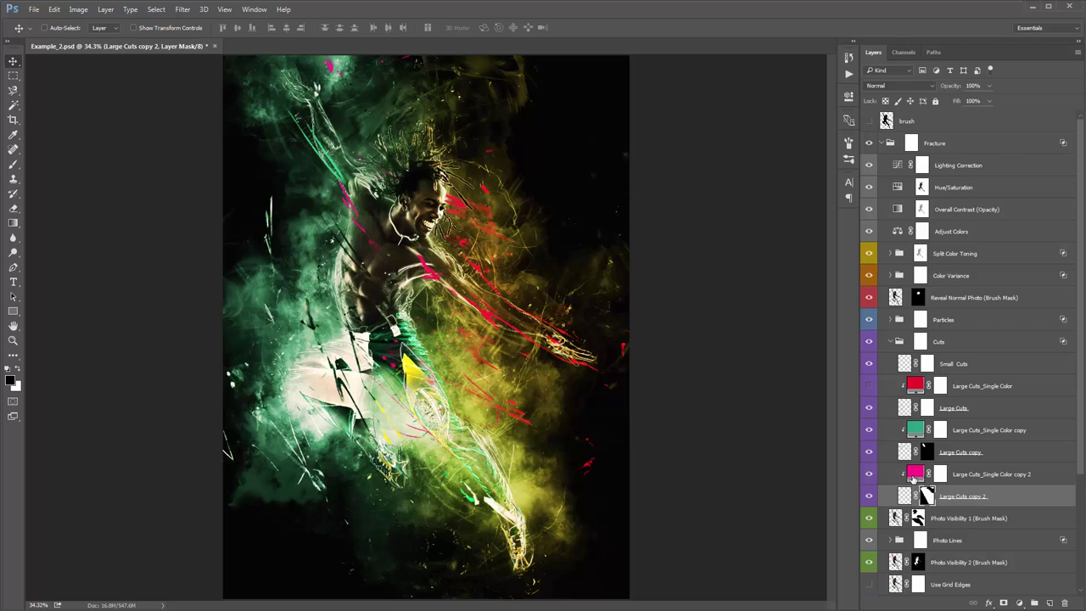
pyautogui.doubleClick(914, 478)
pyautogui.click(413, 360)
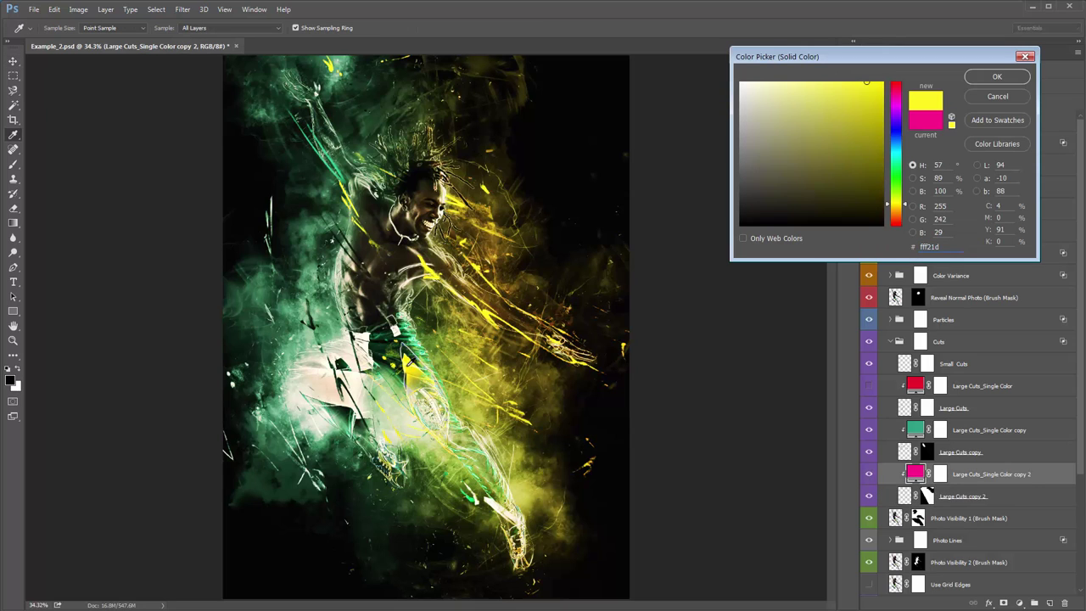
pyautogui.moveTo(847, 116)
pyautogui.mouseDown()
pyautogui.moveTo(854, 93)
pyautogui.moveTo(856, 120)
pyautogui.mouseUp()
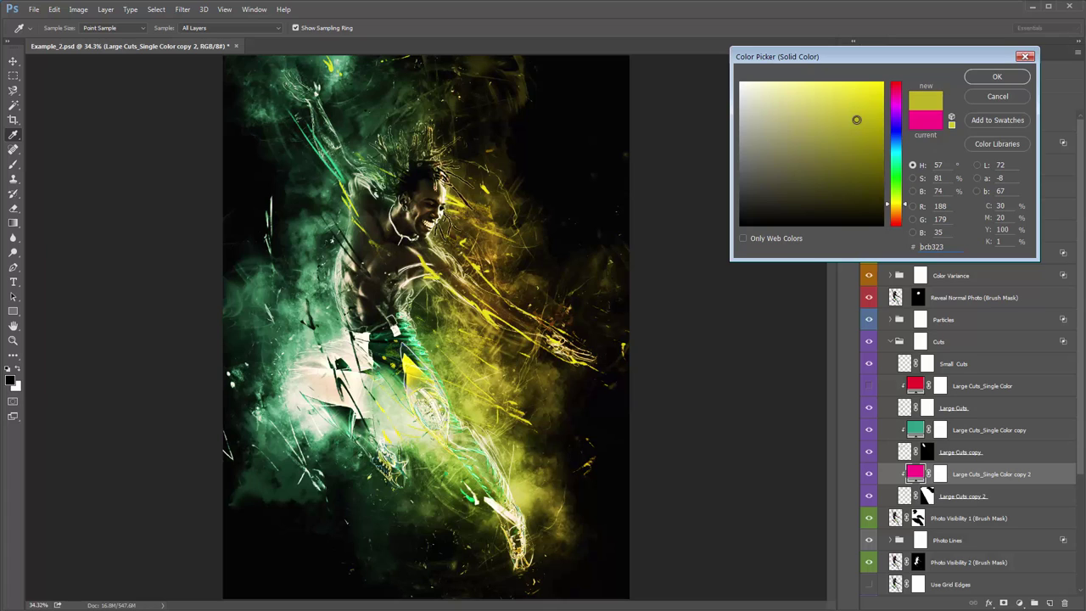
pyautogui.click(998, 77)
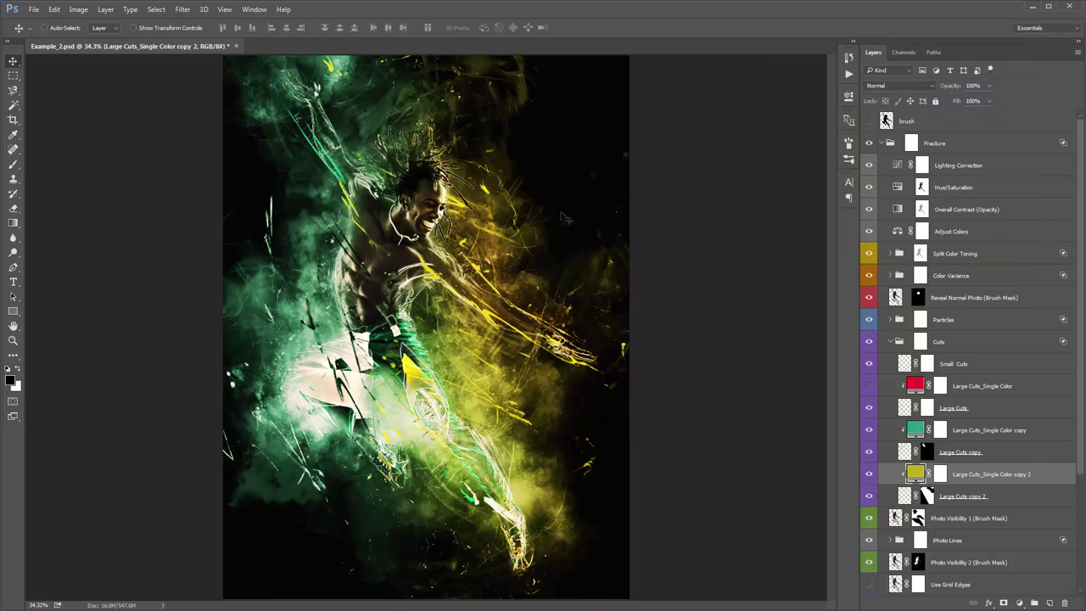
# Step: Collapse the Cuts group and compare the image with and without the Photo Visibility 2 (Brush Mask) layer
pyautogui.click(959, 345)
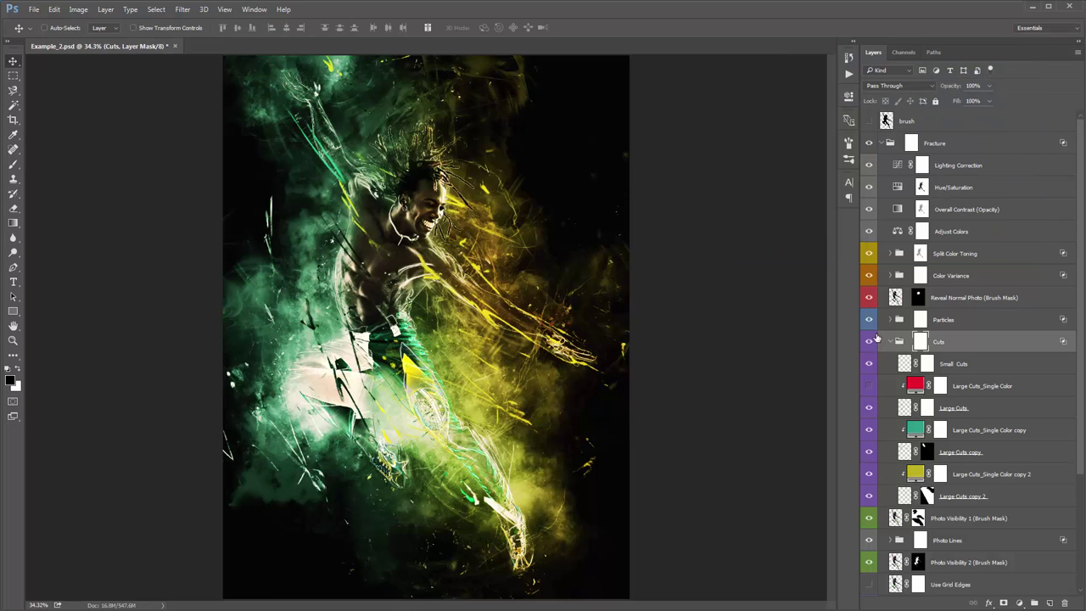
pyautogui.click(891, 341)
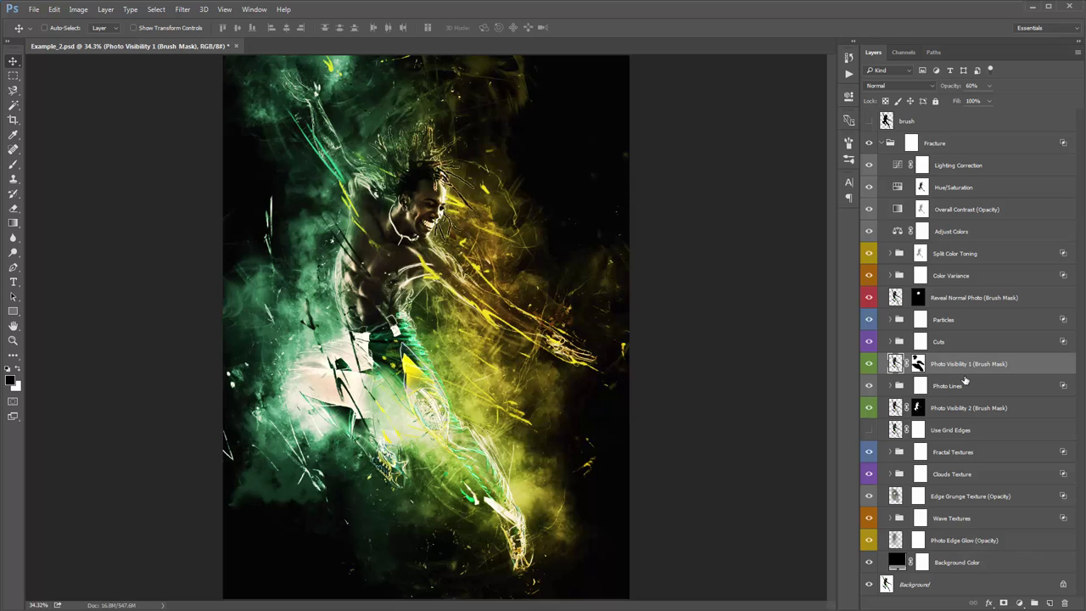
pyautogui.click(867, 410)
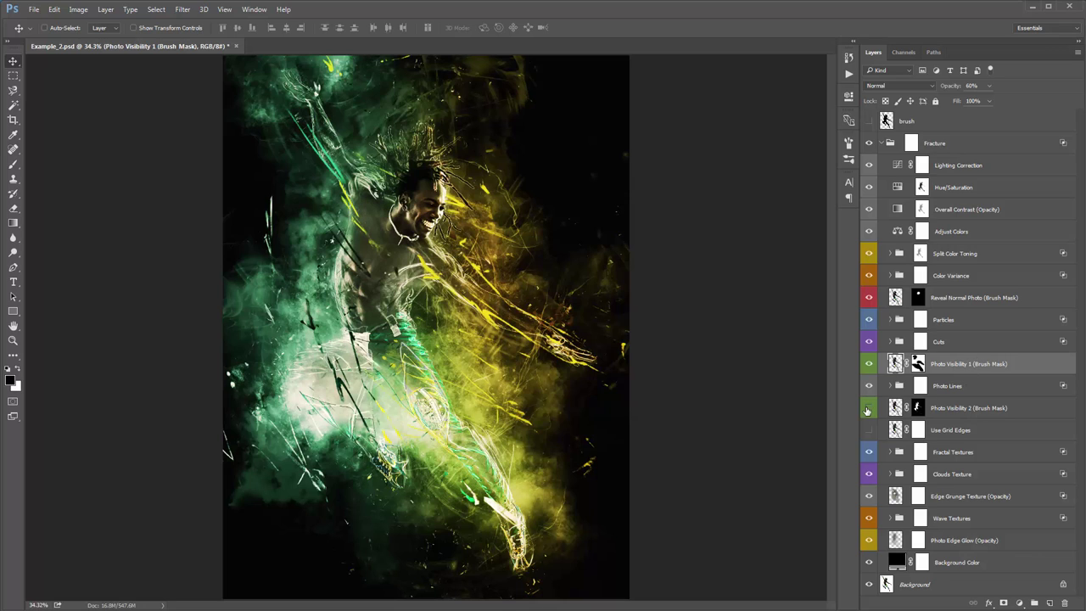
pyautogui.click(867, 411)
pyautogui.click(867, 411)
pyautogui.click(867, 411)
pyautogui.click(867, 410)
pyautogui.click(867, 411)
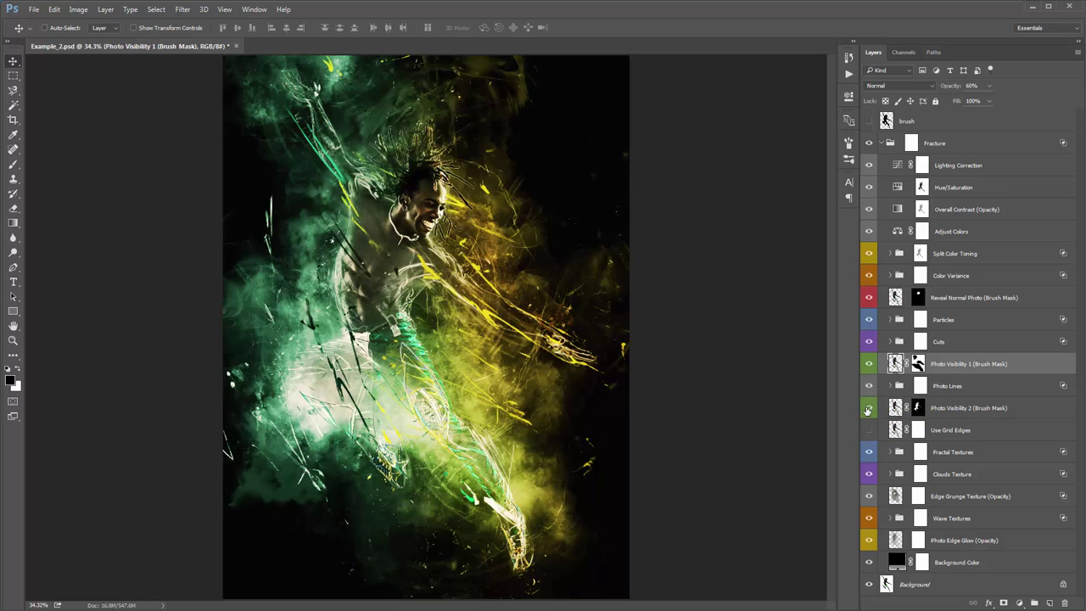
# Step: Compare the image with and without the Clouds Texture group
pyautogui.click(974, 432)
pyautogui.click(976, 450)
pyautogui.click(970, 475)
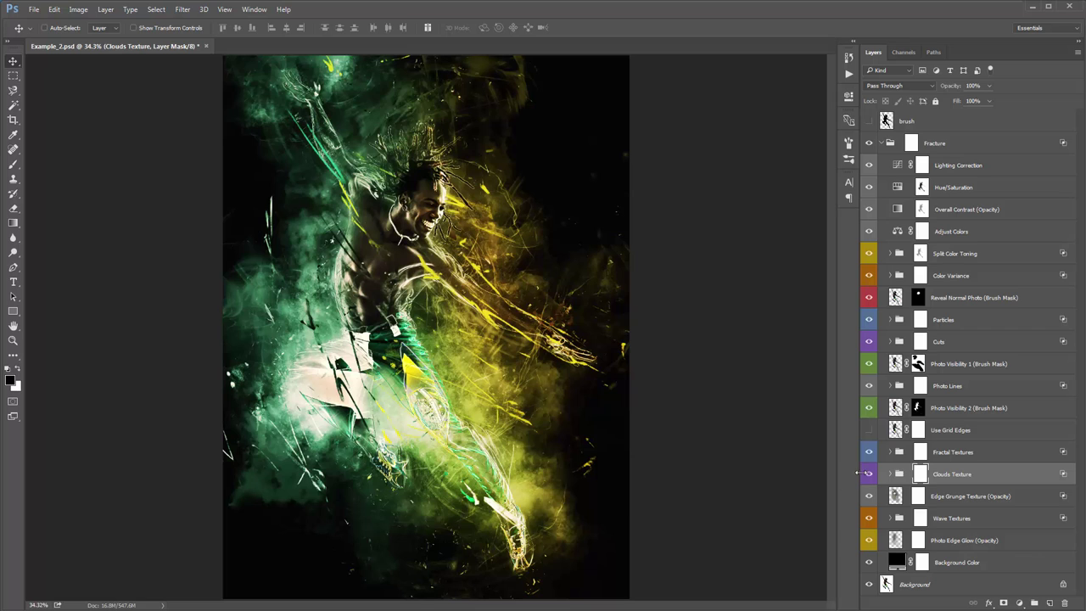
pyautogui.click(867, 473)
pyautogui.click(867, 473)
pyautogui.click(865, 474)
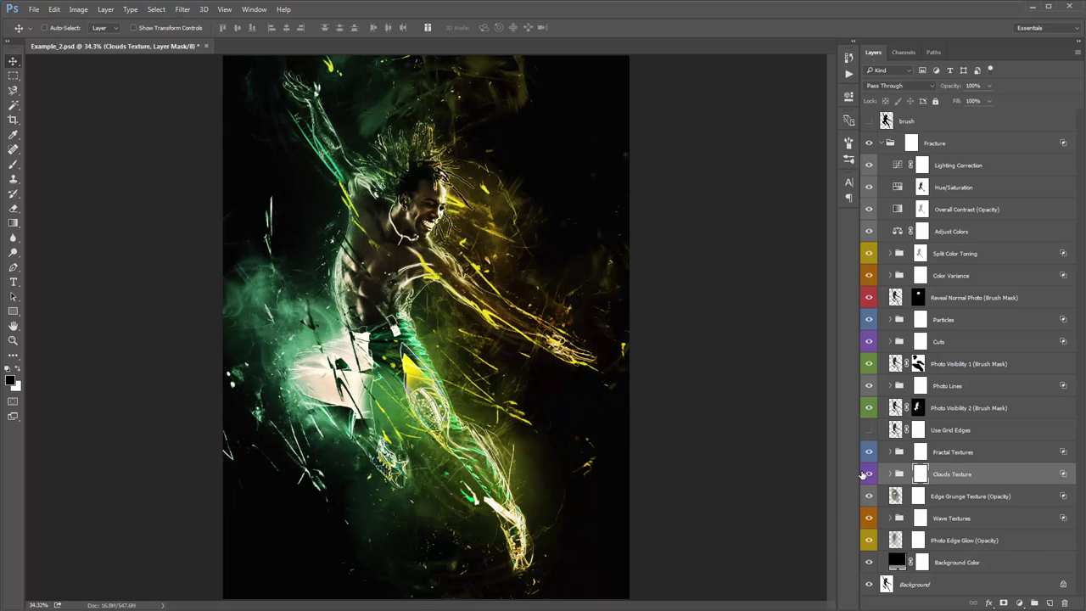
pyautogui.click(866, 474)
# Step: Check the contribution of the Clouds_1 group inside Clouds Texture, and set the Clouds Texture group's opacity to 74%
pyautogui.click(890, 474)
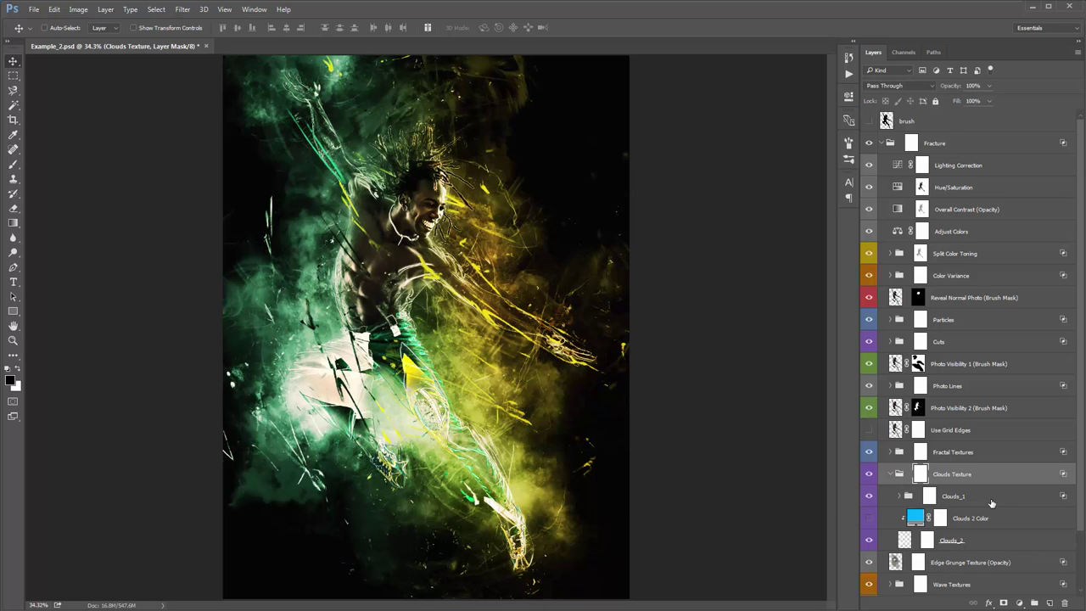
pyautogui.click(900, 497)
pyautogui.click(871, 501)
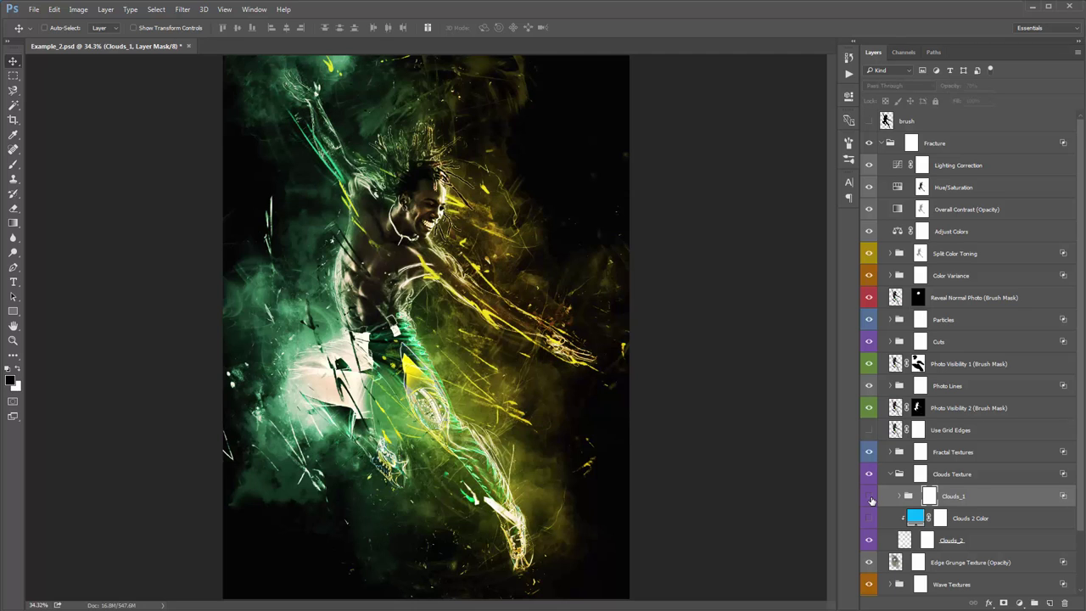
pyautogui.click(869, 497)
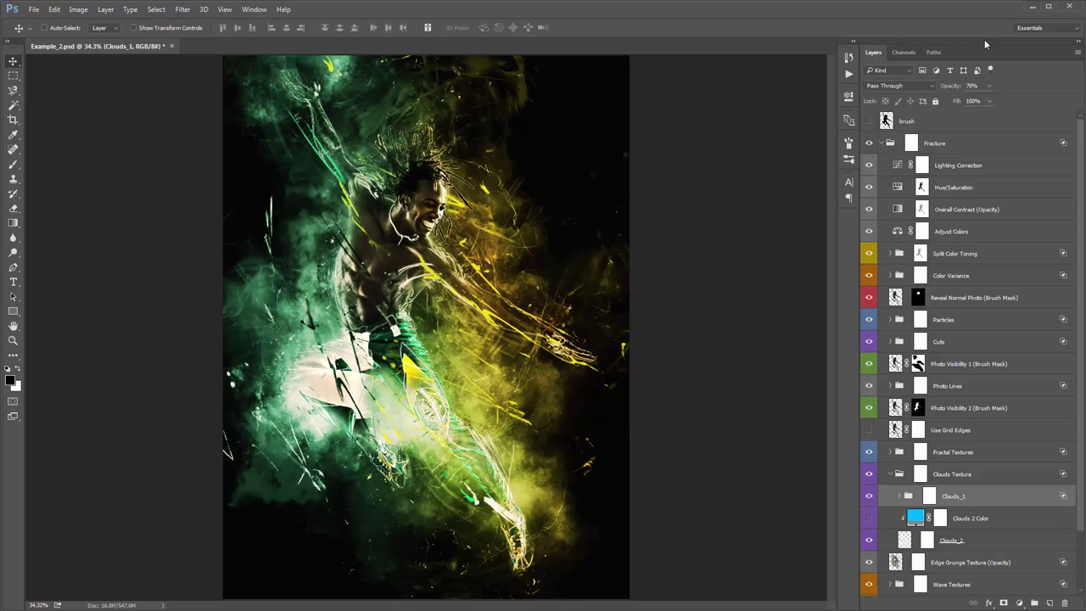
pyautogui.moveTo(956, 90)
pyautogui.mouseDown()
pyautogui.moveTo(913, 84)
pyautogui.moveTo(939, 88)
pyautogui.mouseUp()
pyautogui.click(890, 474)
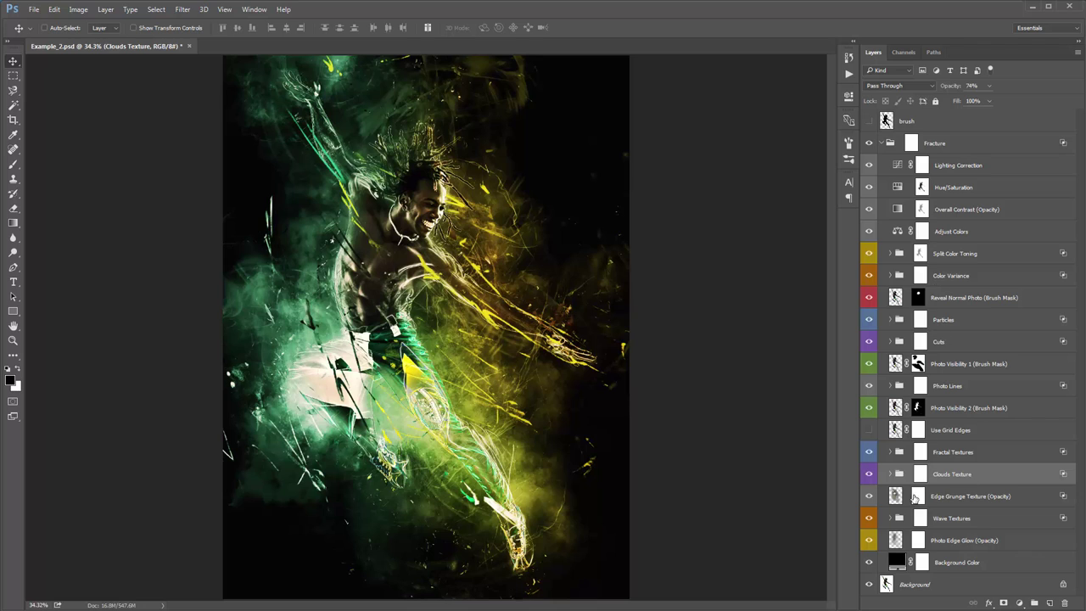
# Step: Compare the image with and without the Edge Grunge Texture (Opacity) layer
pyautogui.click(950, 500)
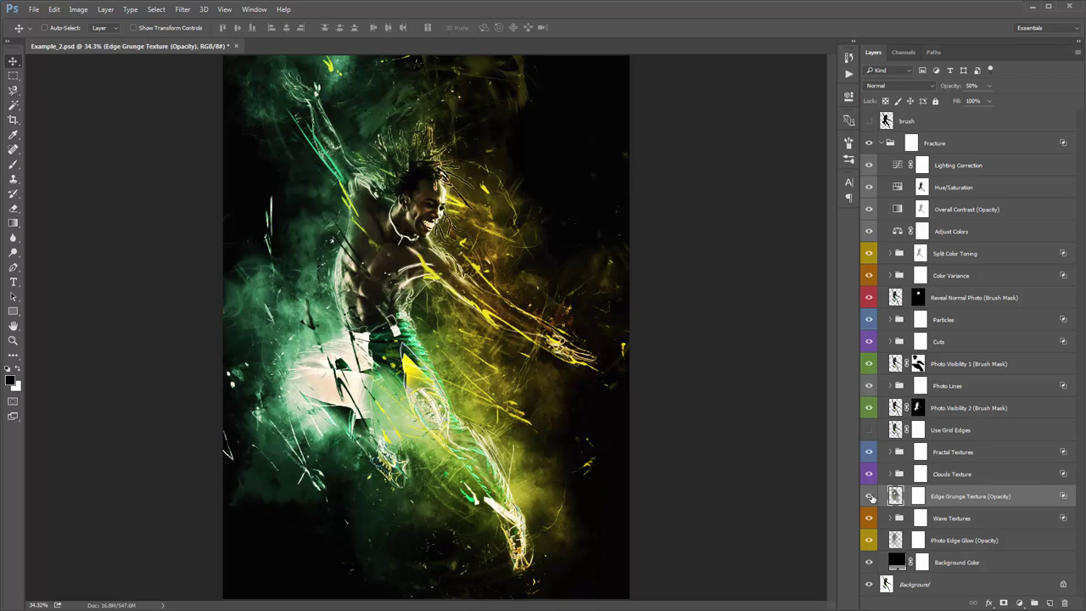
pyautogui.click(869, 497)
pyautogui.click(868, 497)
pyautogui.click(868, 496)
pyautogui.click(869, 496)
# Step: Compare the image with and without the Wave Textures group and the Photo Edge Glow (Opacity) layer
pyautogui.click(903, 517)
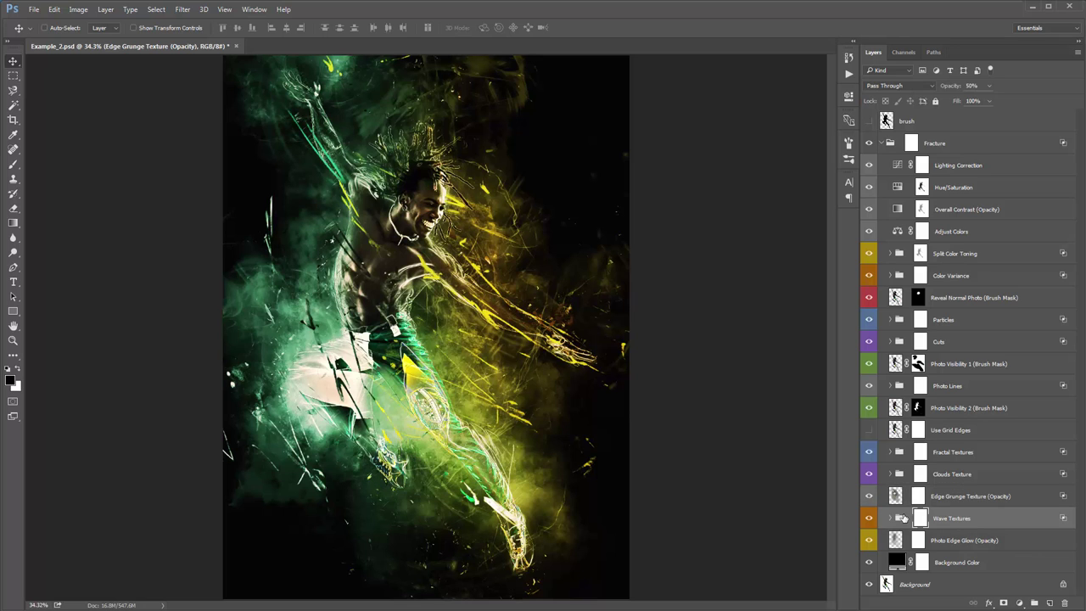
pyautogui.click(869, 518)
pyautogui.click(869, 517)
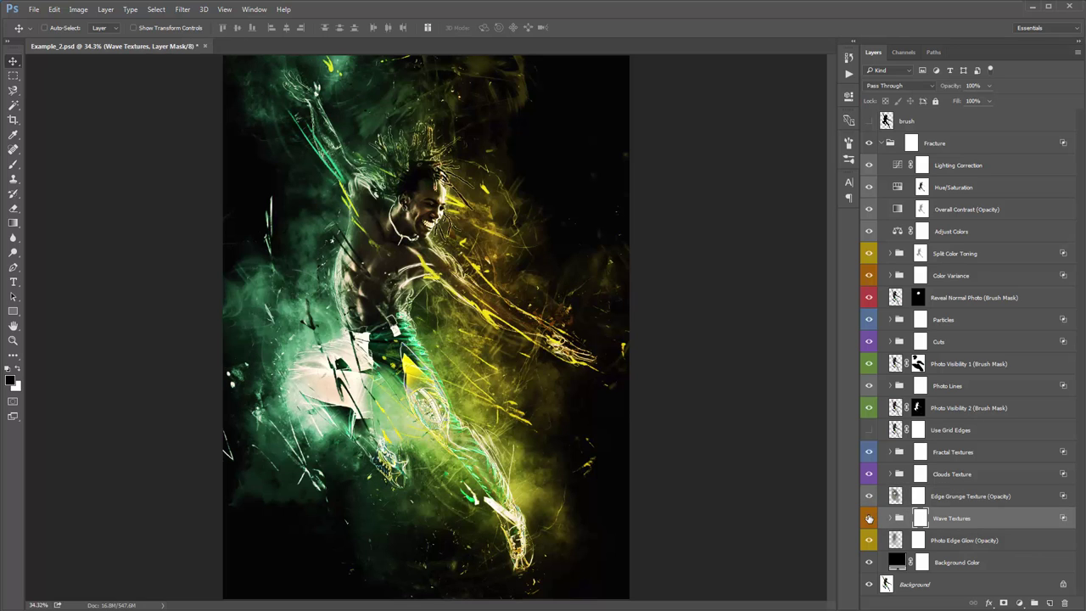
pyautogui.click(869, 517)
pyautogui.click(869, 518)
pyautogui.click(978, 543)
pyautogui.click(869, 540)
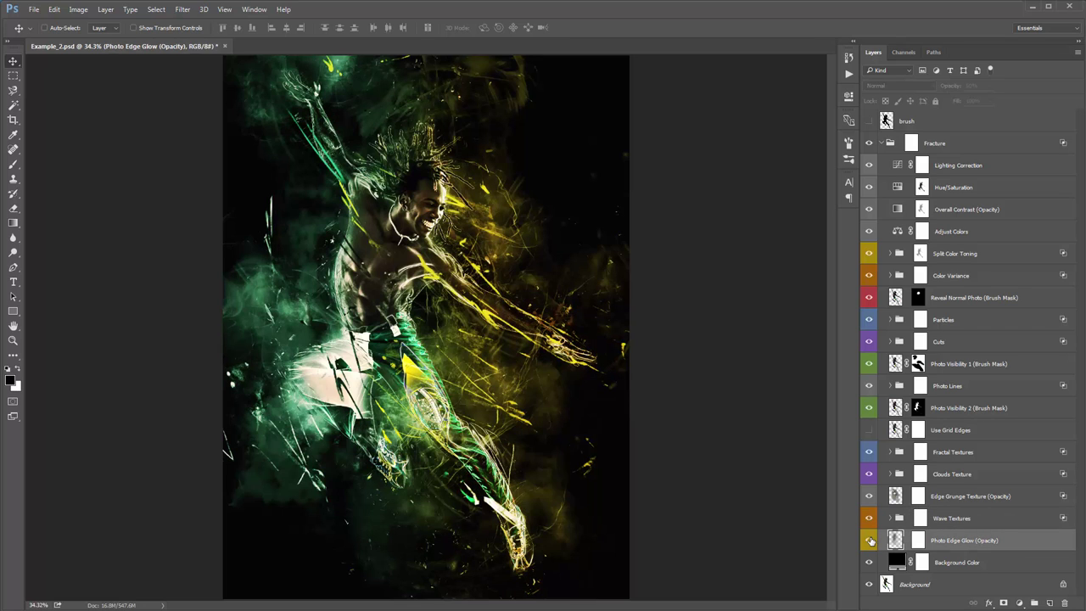
pyautogui.click(868, 541)
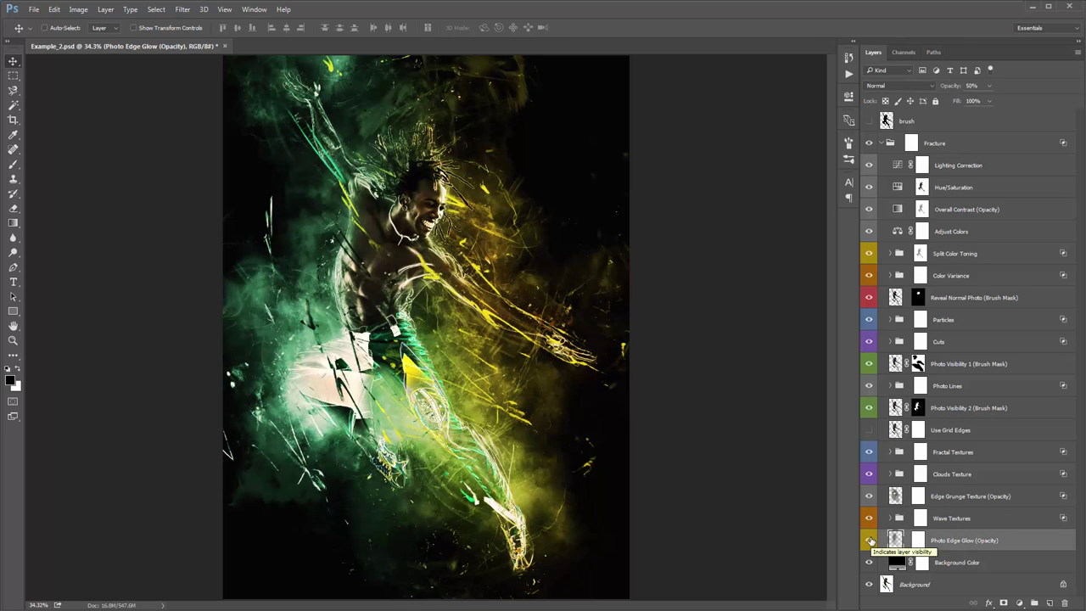
# Step: Set the Hue/Saturation adjustment layer's saturation to +19 and hue to -4
pyautogui.click(948, 276)
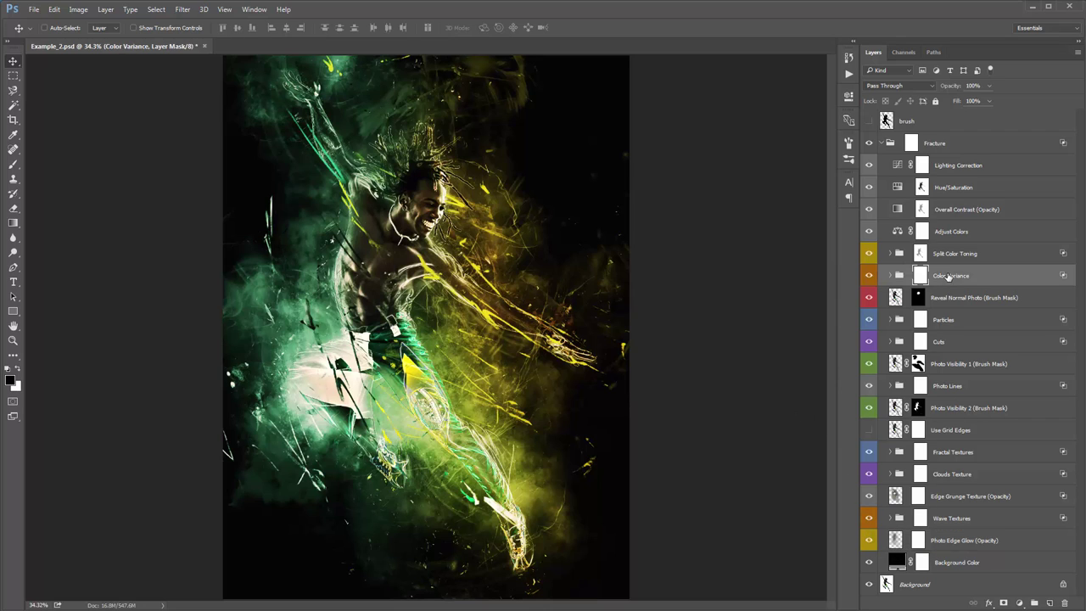
pyautogui.click(899, 190)
pyautogui.doubleClick(897, 188)
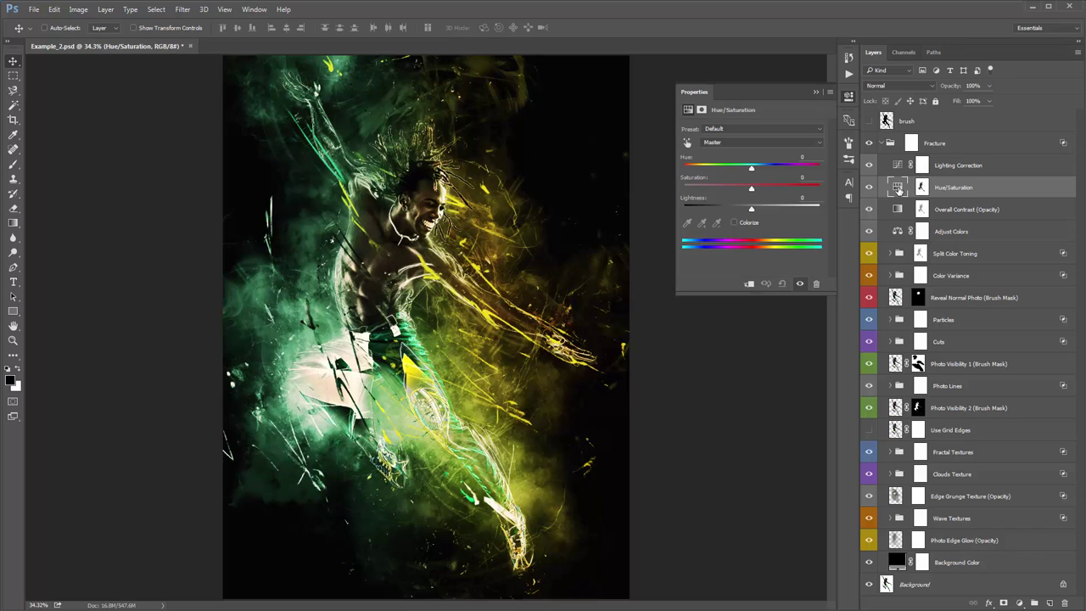
pyautogui.moveTo(752, 190); pyautogui.dragTo(765, 192)
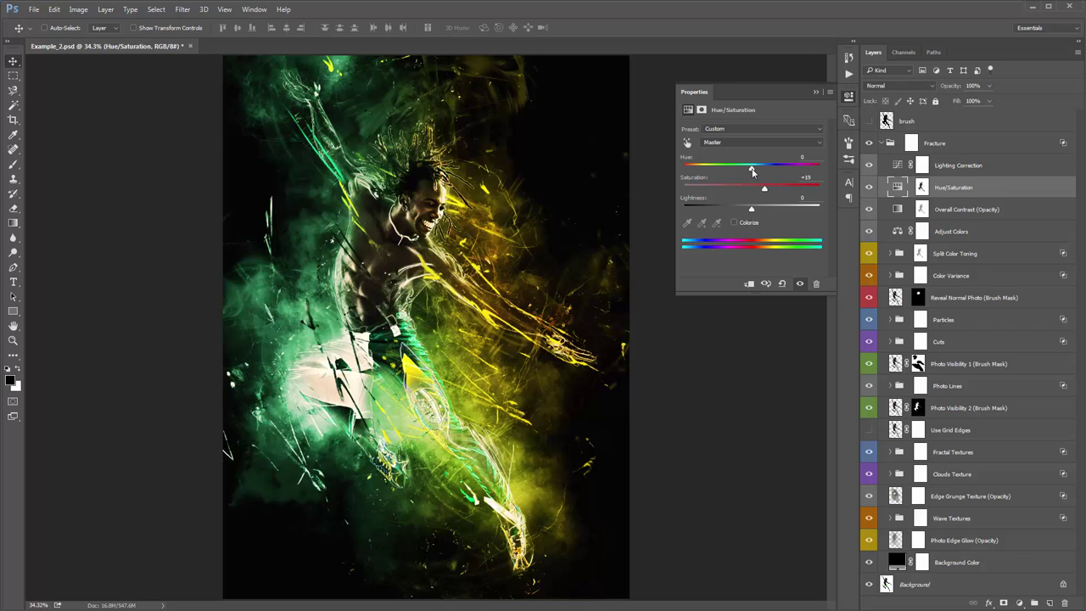
pyautogui.moveTo(751, 169)
pyautogui.mouseDown()
pyautogui.moveTo(734, 171)
pyautogui.moveTo(750, 171)
pyautogui.mouseUp()
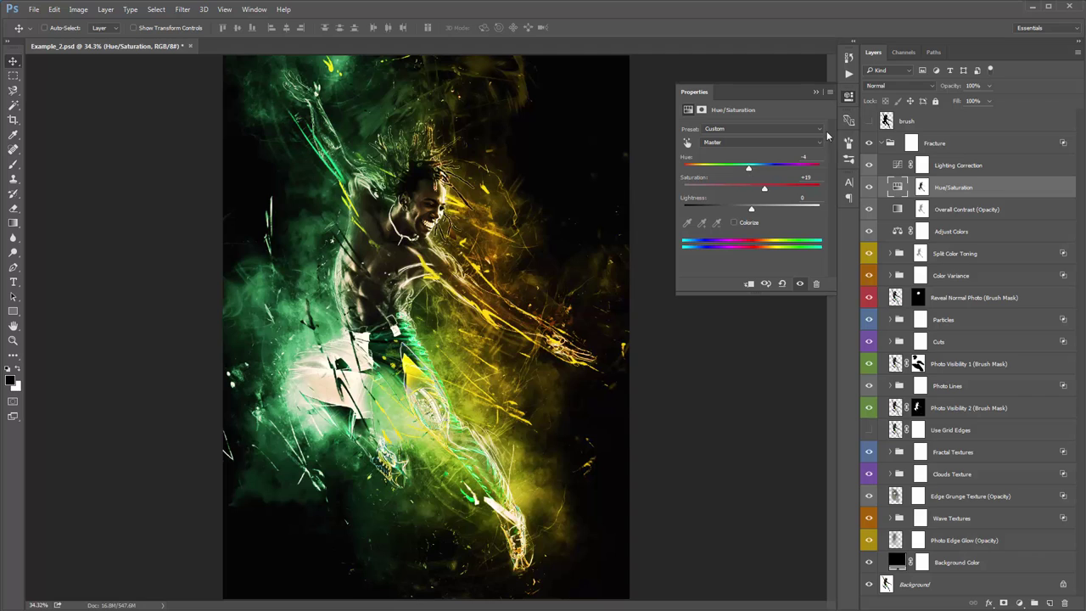
pyautogui.click(815, 92)
# Step: Try other opacity levels on the Overall Contrast (Opacity) layer and return it to 70%
pyautogui.click(979, 211)
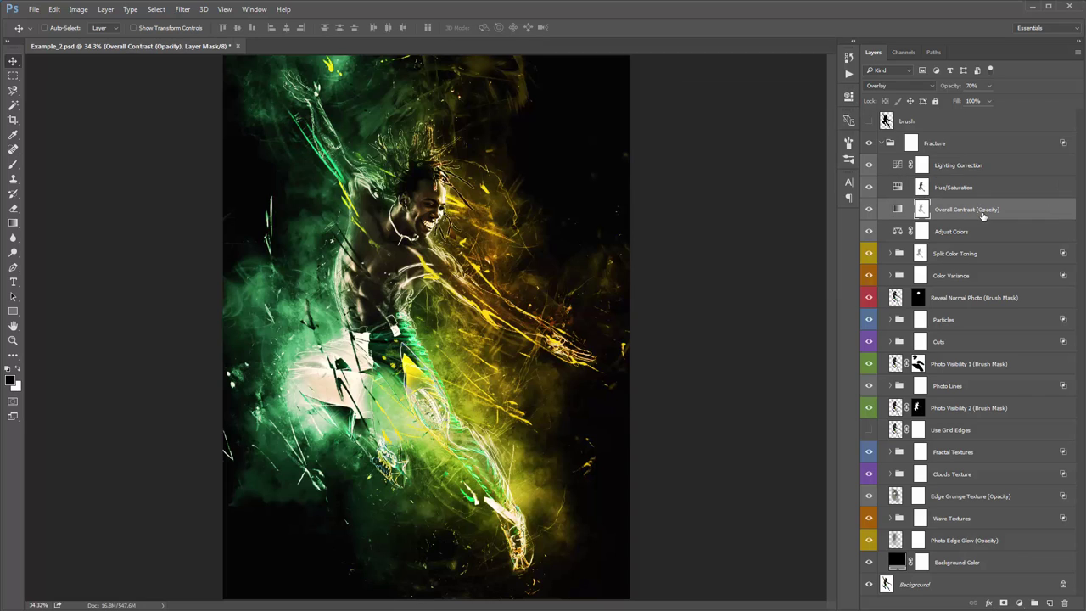
pyautogui.moveTo(948, 88); pyautogui.dragTo(811, 85)
# Step: Run the Fracture set's Smooth Design (CS6+ only) action and inspect the smoothed dancer up close
pyautogui.click(848, 78)
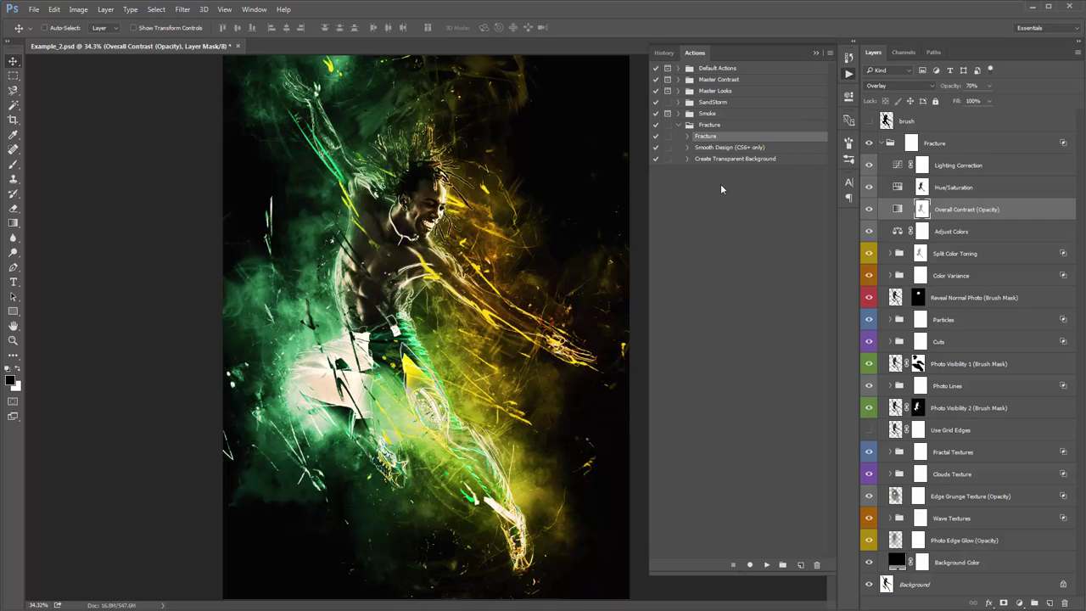
pyautogui.click(764, 149)
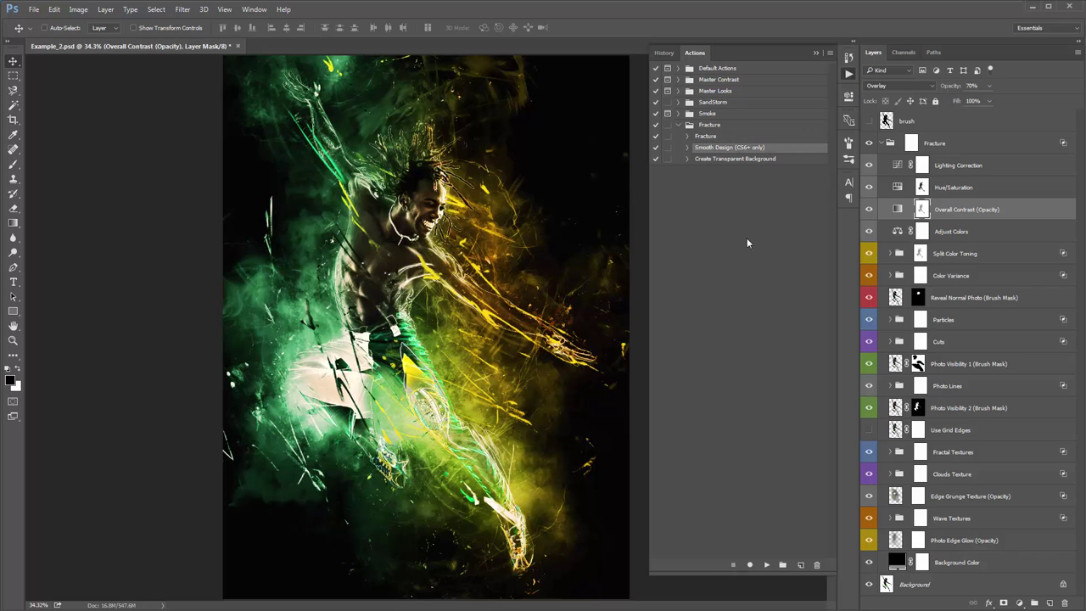
pyautogui.click(767, 565)
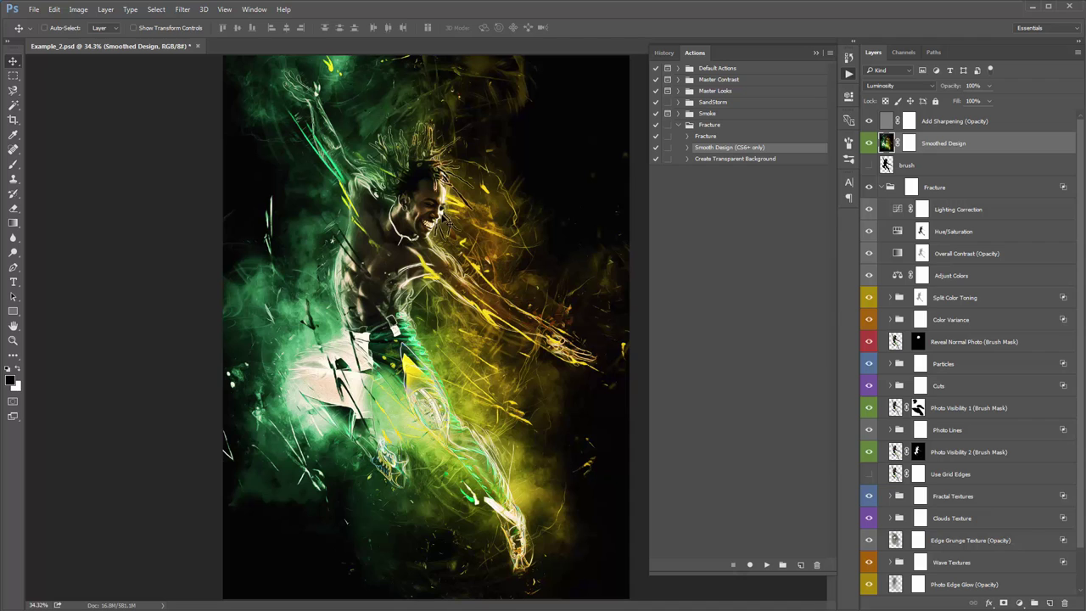
pyautogui.scroll(1, 433, 216)
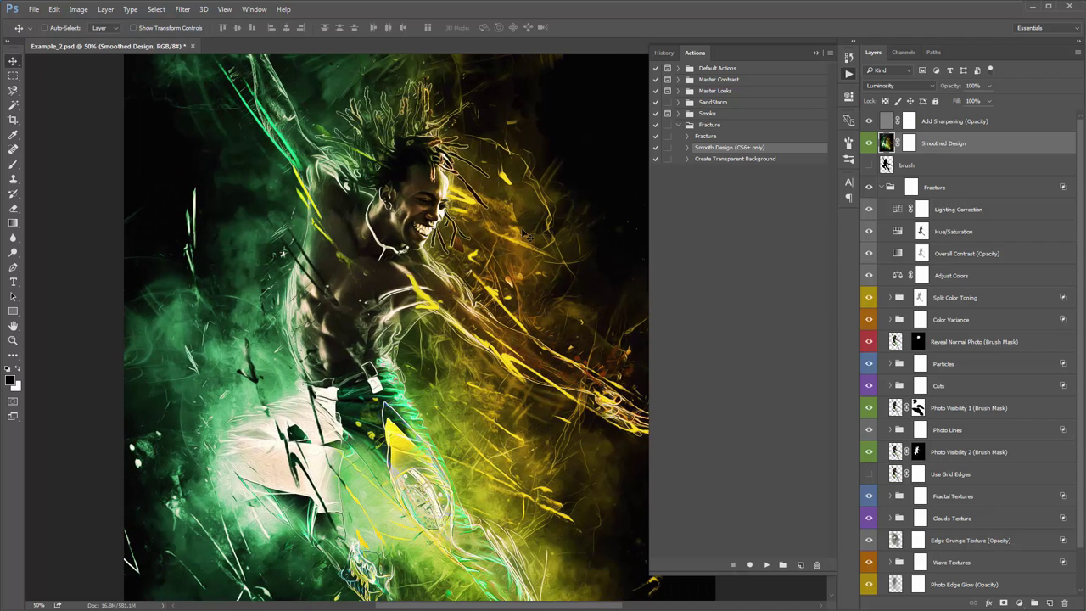
pyautogui.scroll(-1, 528, 236)
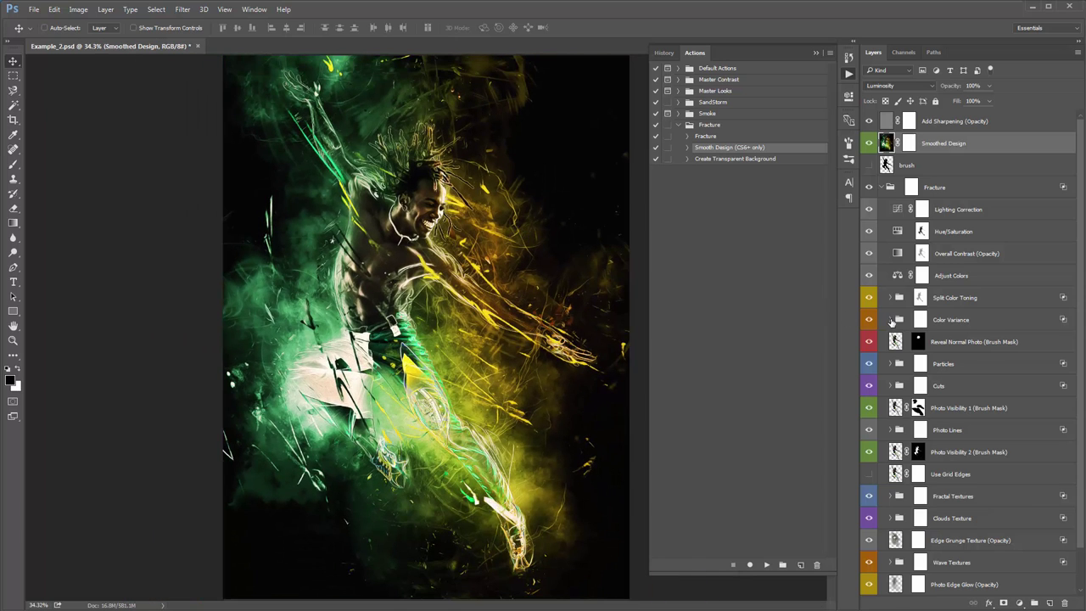
# Step: Expand the Color Variance group and rename its Color Variance 9 layer to asdasdas
pyautogui.click(890, 320)
pyautogui.doubleClick(969, 519)
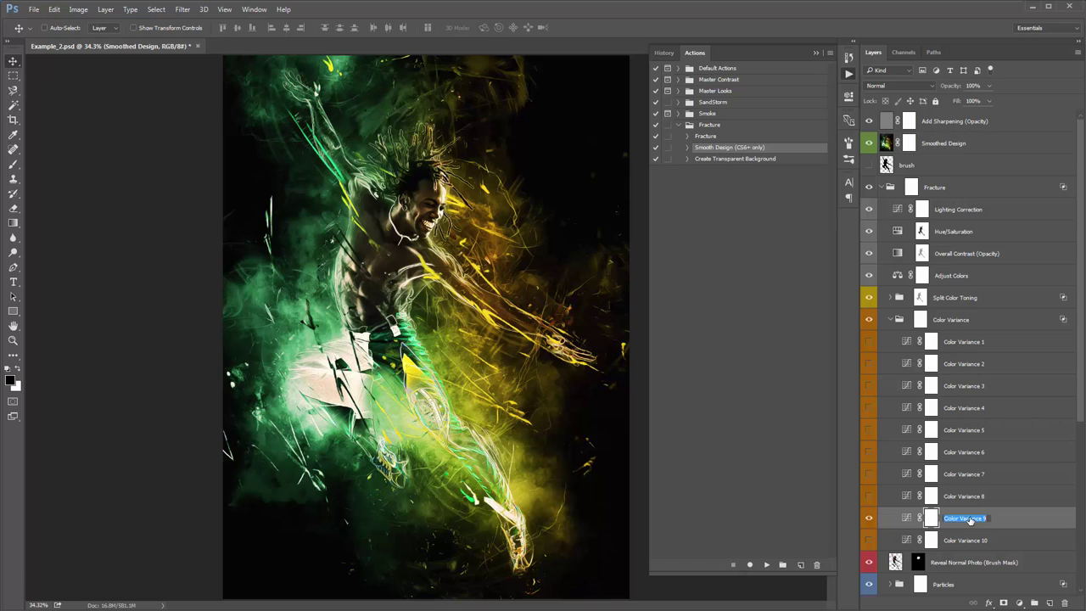
pyautogui.write('asdasdas')
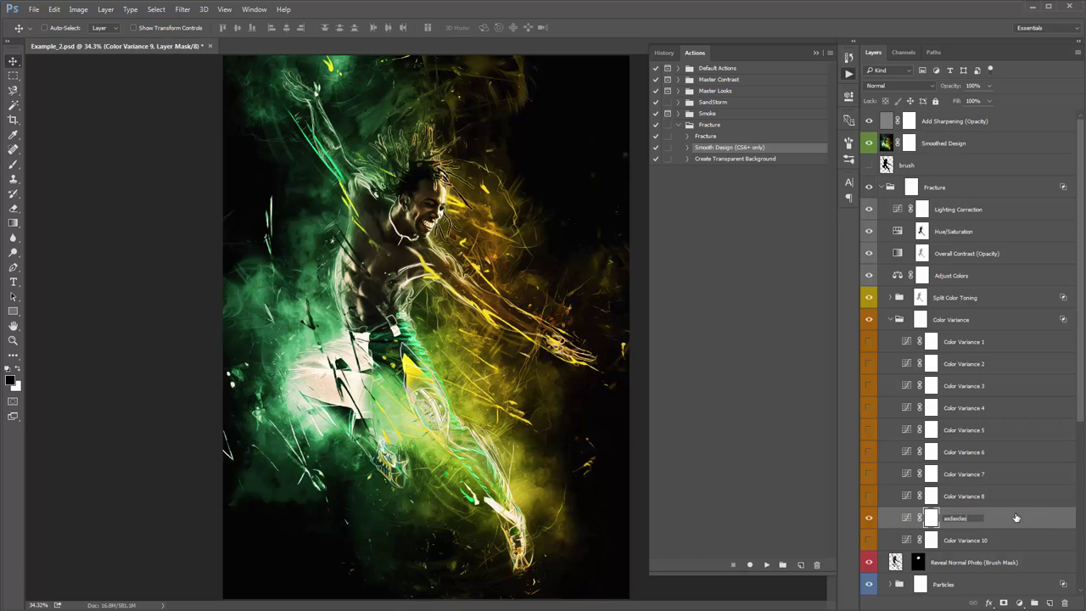
pyautogui.press('Return')
# Step: Hide the asdasdas layer and preview the other color variances one at a time from Color Variance 10 up to Color Variance 3
pyautogui.click(869, 518)
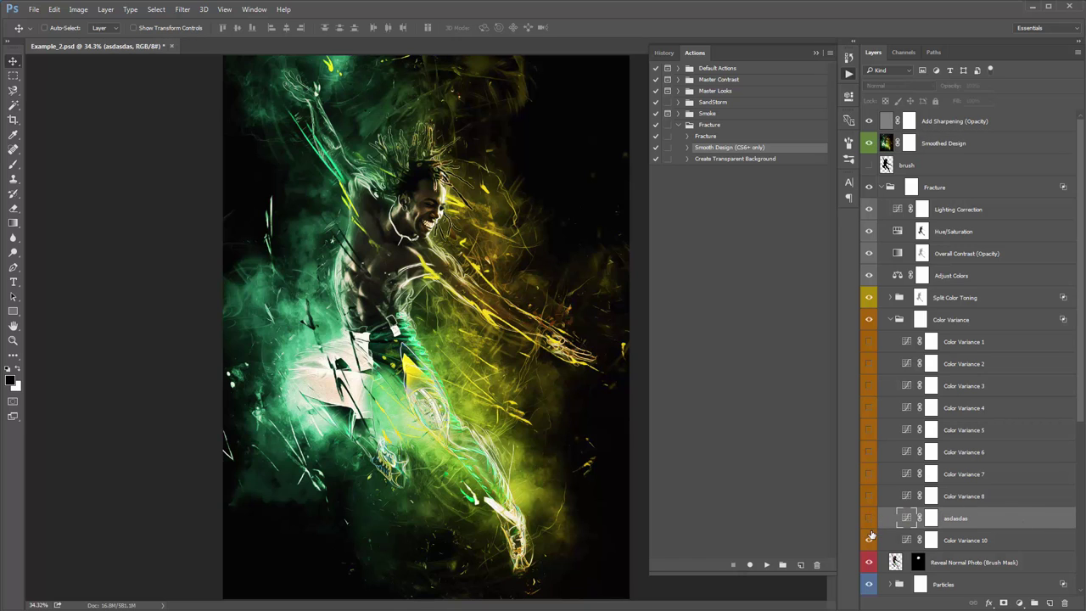
pyautogui.click(868, 497)
pyautogui.click(869, 475)
pyautogui.click(869, 452)
pyautogui.click(867, 431)
pyautogui.click(868, 407)
pyautogui.click(869, 385)
# Step: Rename the Color Variance 3 layer to fdsgdfg
pyautogui.click(1016, 387)
pyautogui.write('gdf')
pyautogui.press('Return')
# Step: Preview Color Variance 2 and Color Variance 1 on their own, and rename the Color Variance 1 layer to dfggfd
pyautogui.click(869, 385)
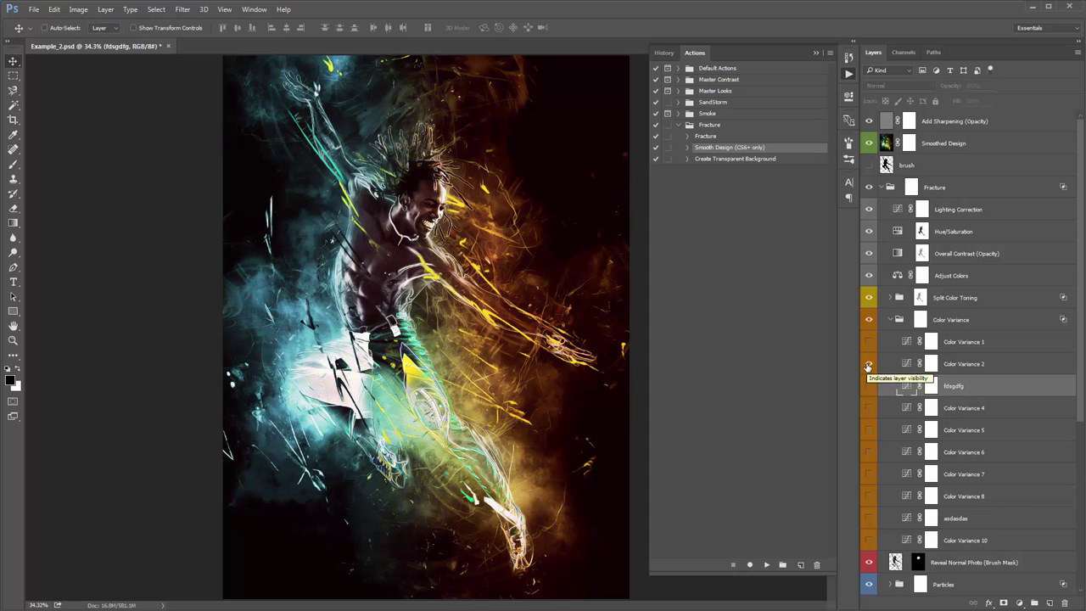
pyautogui.click(868, 342)
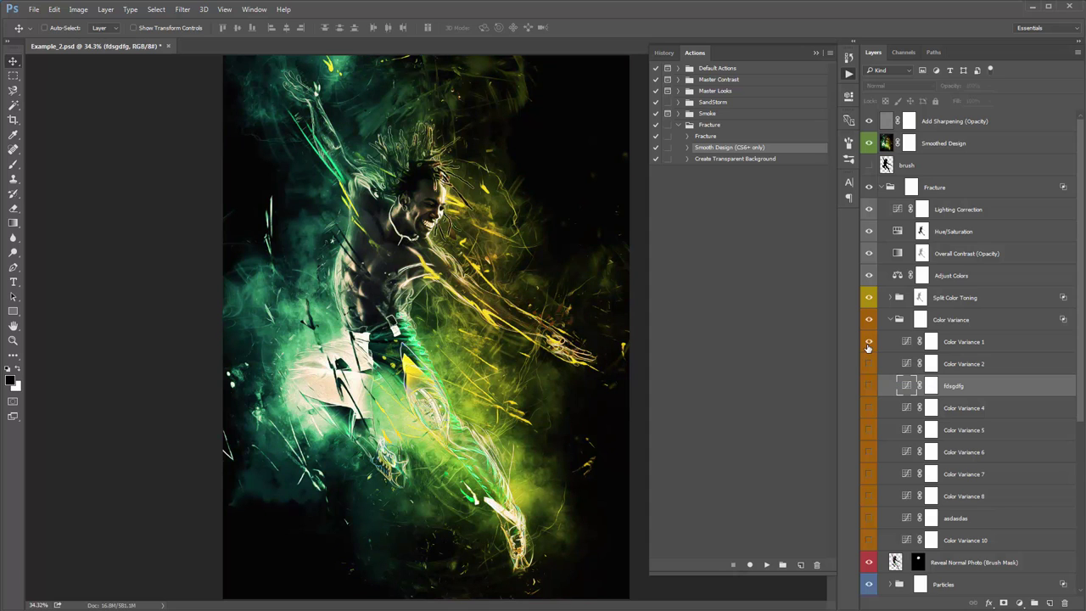
pyautogui.doubleClick(959, 343)
pyautogui.write('dfggfd')
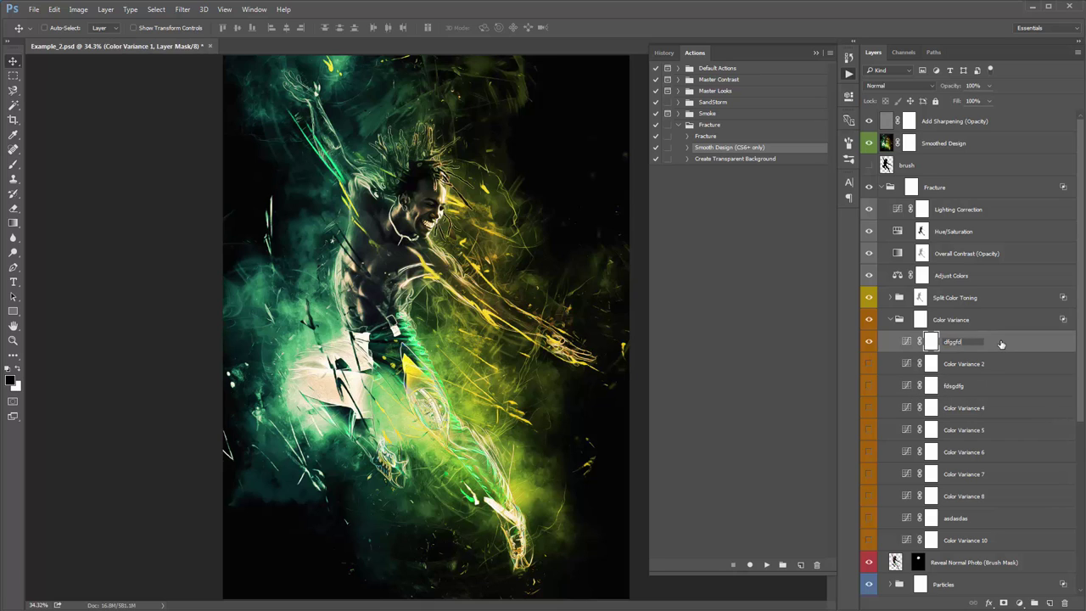
pyautogui.press('Return')
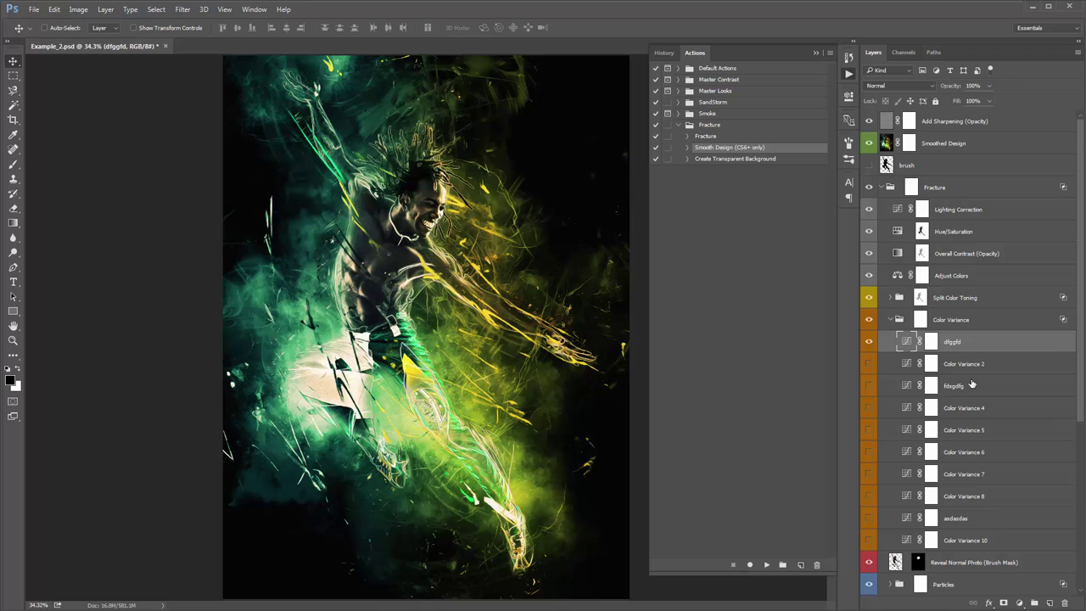
# Step: Move the fdsgdfg and asdasdas layers together directly below the dfggfd layer
pyautogui.press('ctrl')
pyautogui.keyDown('ctrl'); pyautogui.click(967, 387); pyautogui.keyUp('ctrl')
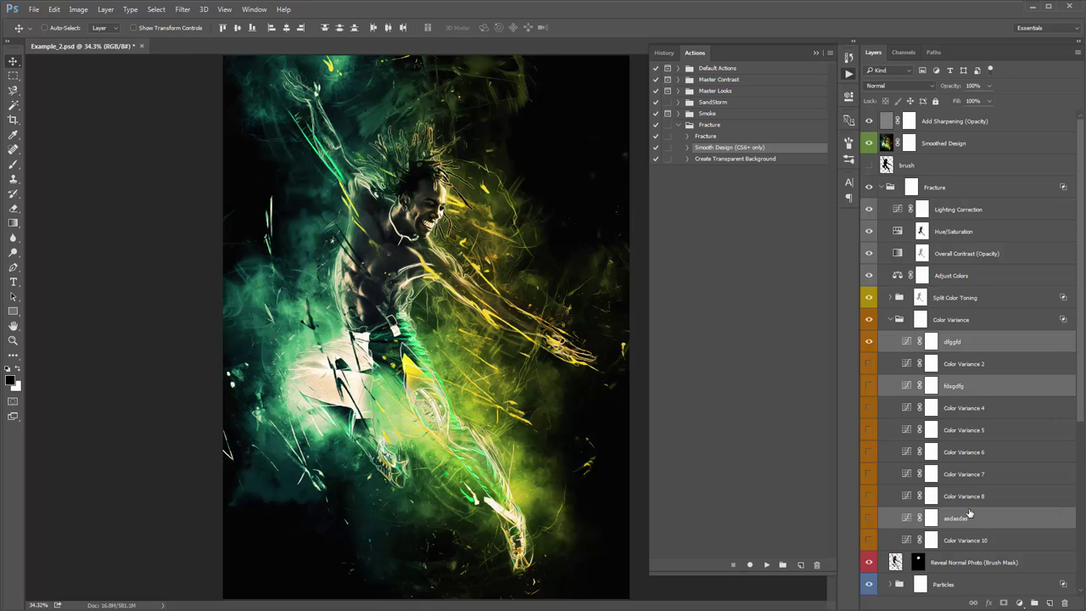
pyautogui.click(962, 386)
pyautogui.keyDown('ctrl'); pyautogui.click(967, 517); pyautogui.keyUp('ctrl')
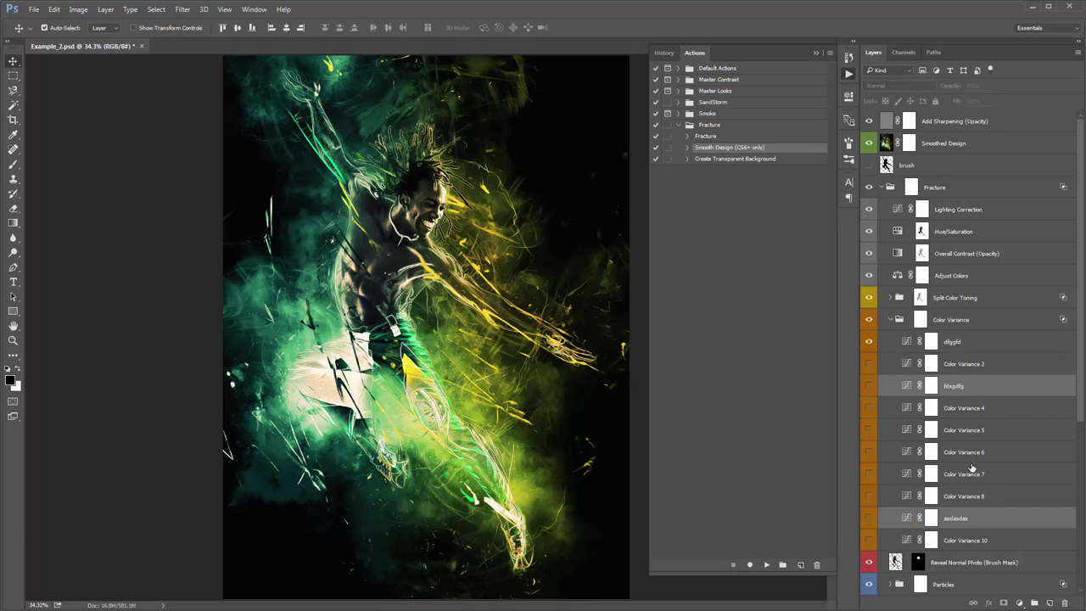
pyautogui.moveTo(967, 389); pyautogui.dragTo(966, 355)
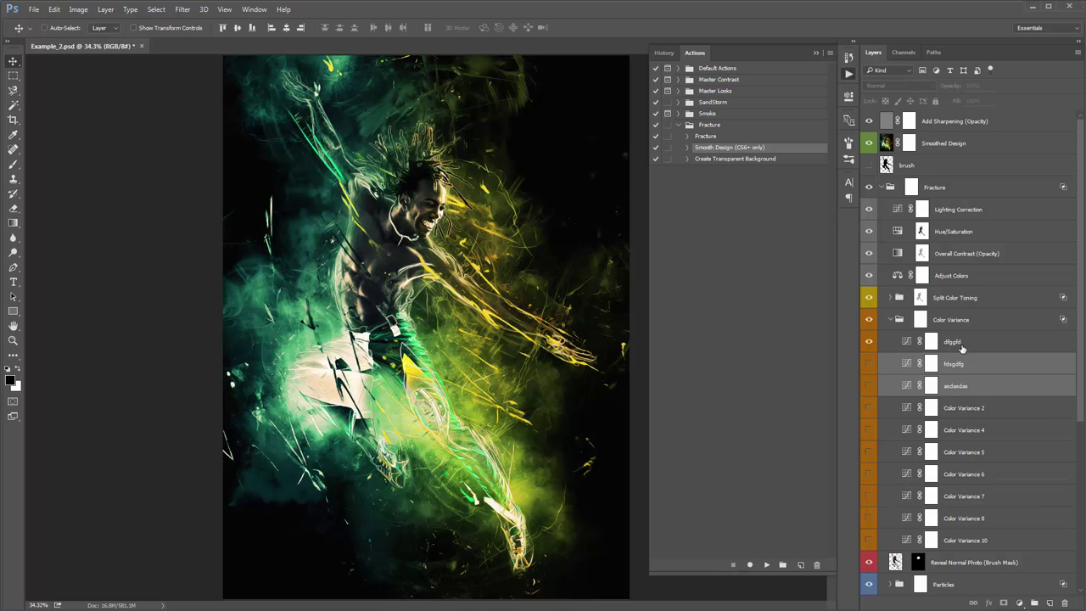
# Step: Compare the three renamed color variances one at a time, keep only fdsgdfg visible, and collapse the Color Variance group
pyautogui.keyDown('ctrl'); pyautogui.click(964, 348); pyautogui.keyUp('ctrl')
pyautogui.click(870, 342)
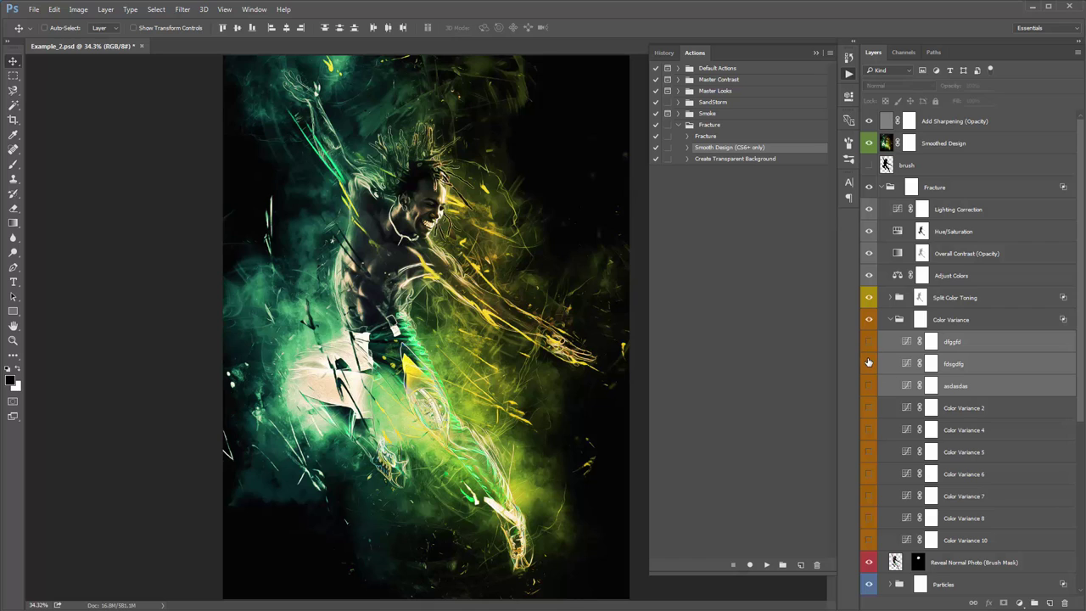
pyautogui.click(869, 386)
pyautogui.click(867, 342)
pyautogui.click(867, 342)
pyautogui.click(1000, 346)
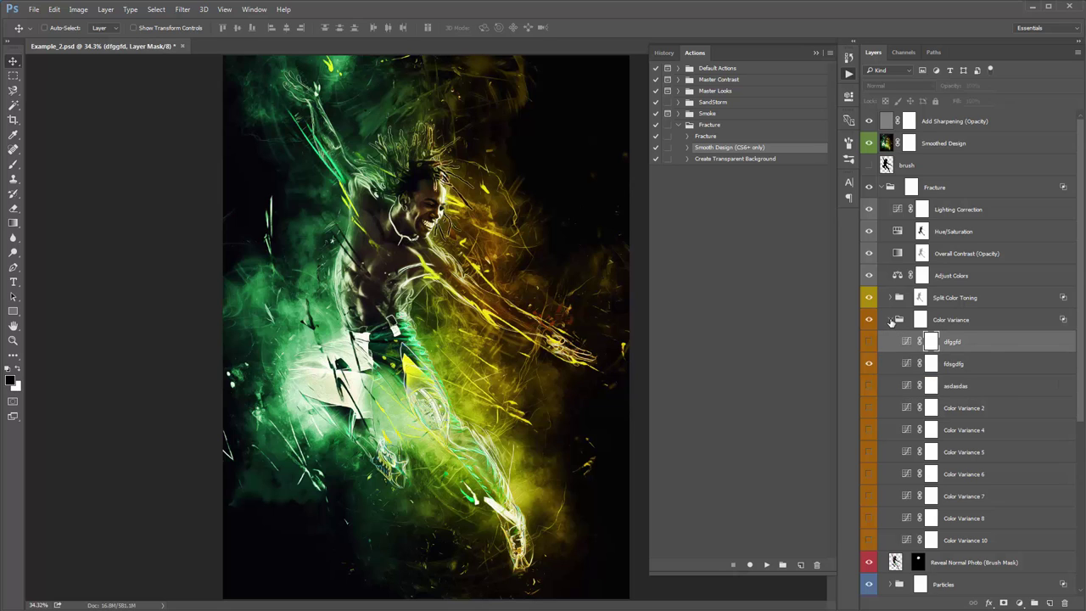
pyautogui.click(890, 320)
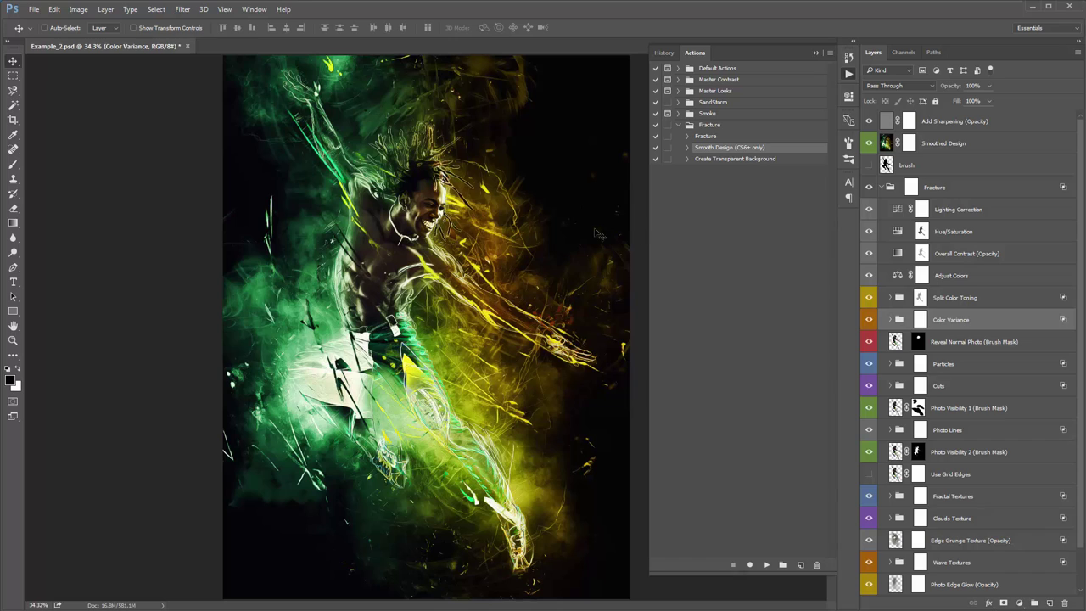
# Step: Collapse the Fracture group and group all layers above the Background into one group
pyautogui.click(816, 53)
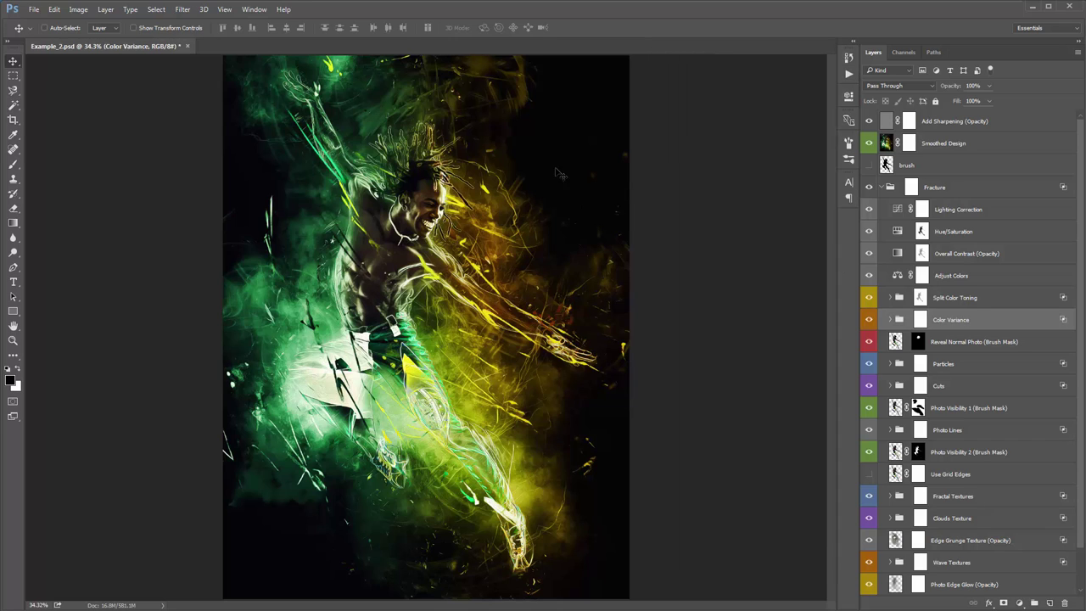
pyautogui.click(882, 186)
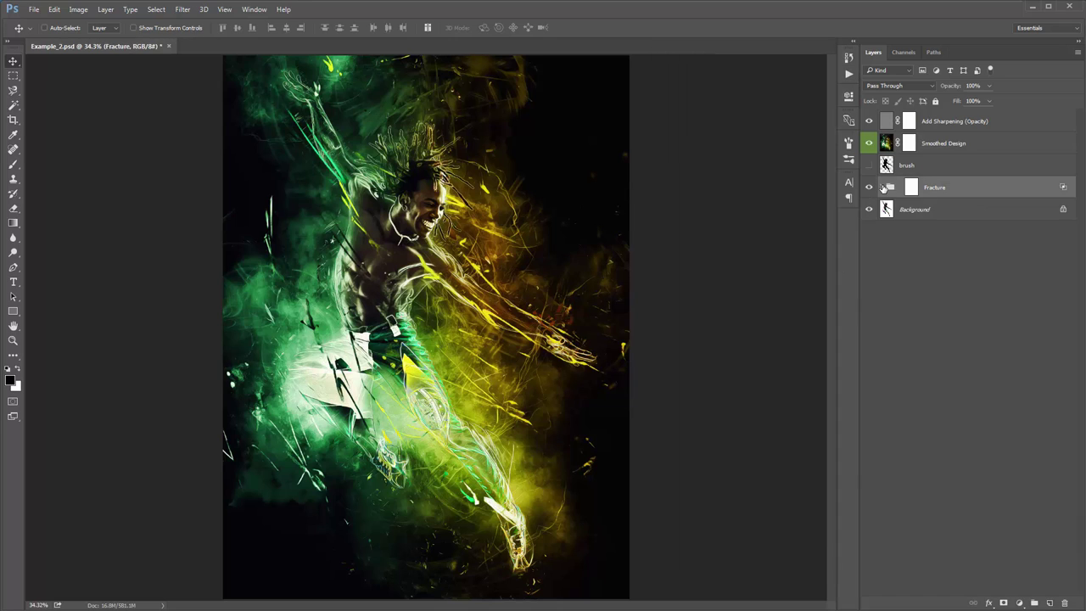
pyautogui.click(938, 124)
pyautogui.keyDown('shift'); pyautogui.click(963, 187); pyautogui.keyUp('shift')
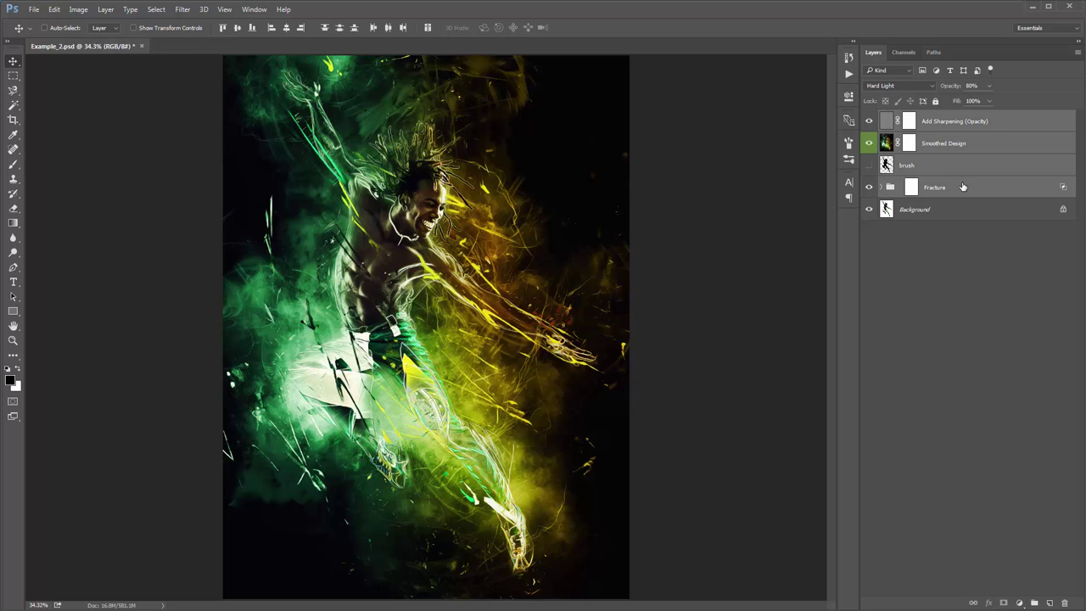
pyautogui.hotkey('ctrl', 'g')
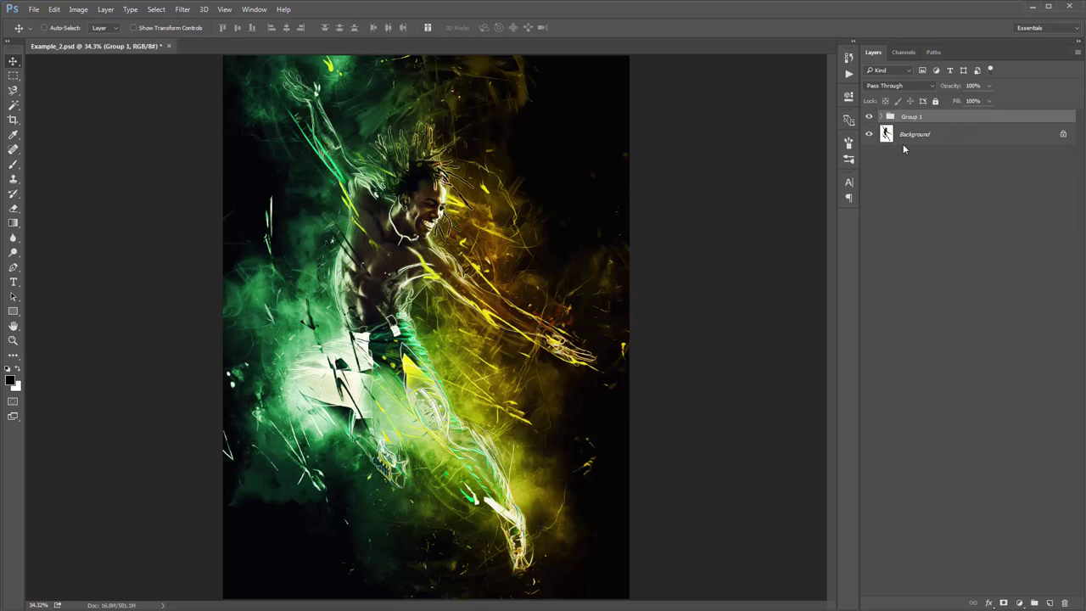
# Step: Compare the finished design with the original photo, and inspect the design in full-screen view at different zoom levels
pyautogui.click(868, 117)
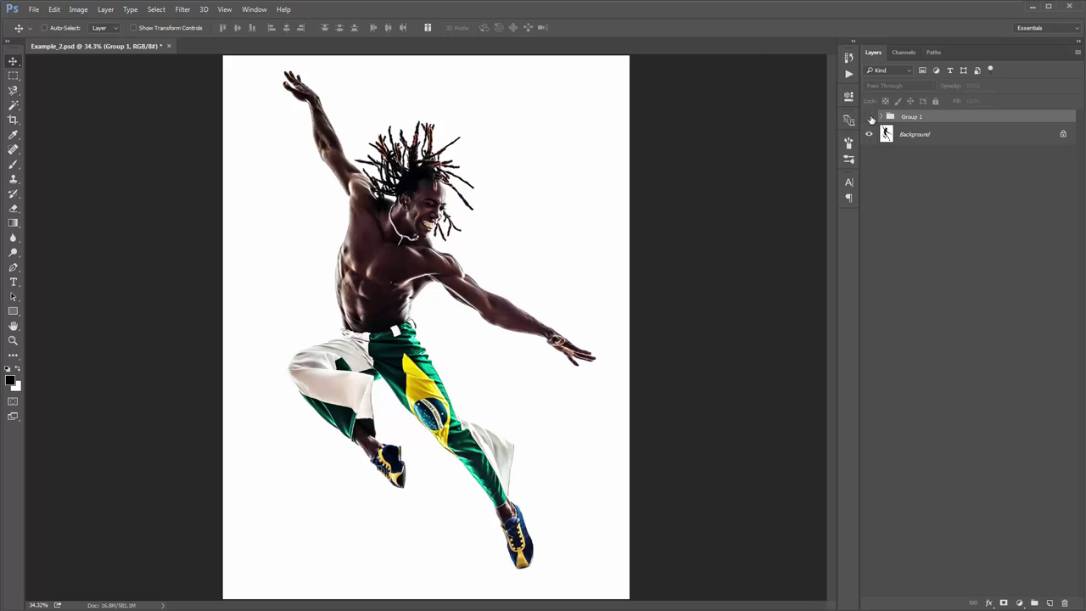
pyautogui.click(869, 117)
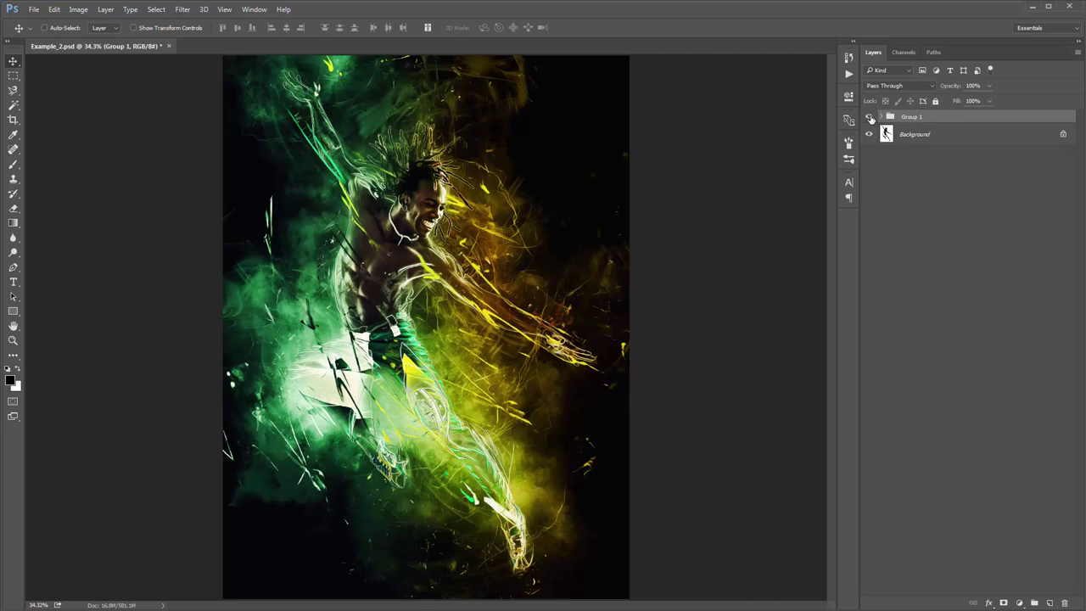
pyautogui.press('f')
pyautogui.press('f')
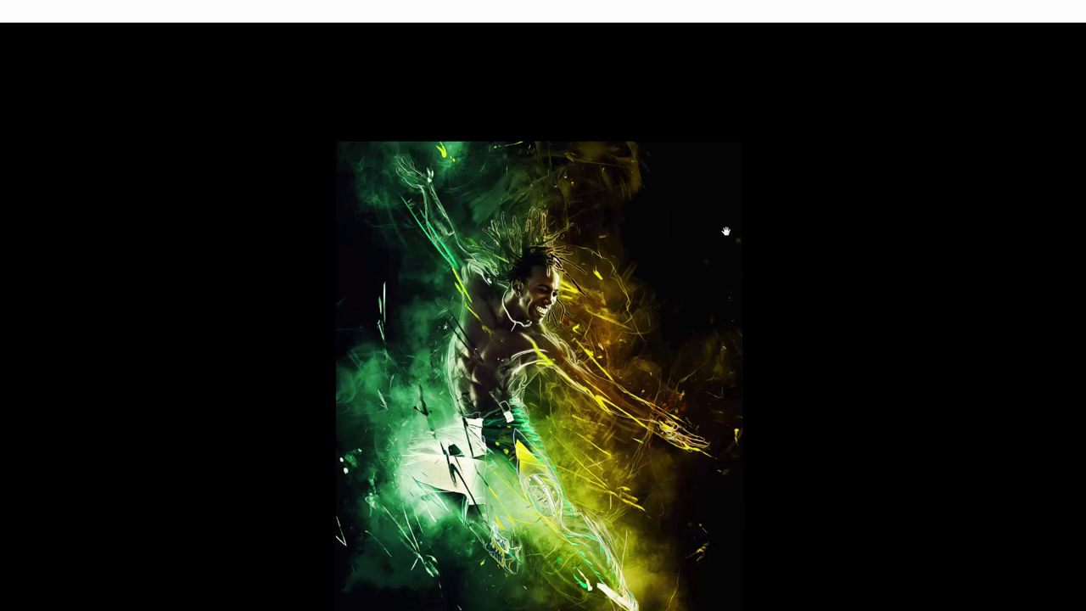
pyautogui.hotkey('ctrl', '+')
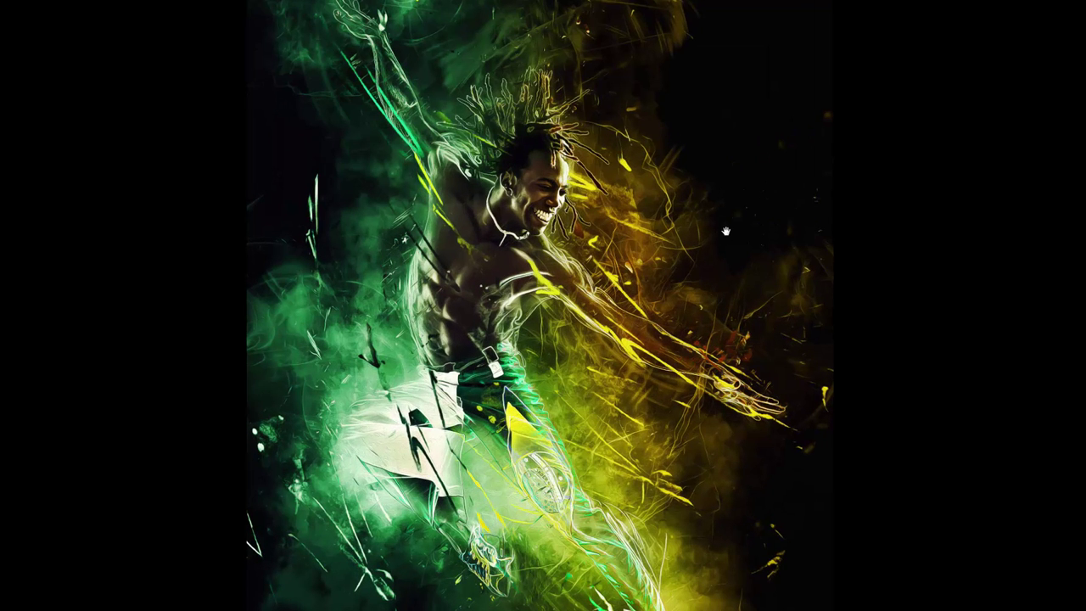
pyautogui.hotkey('ctrl', '-')
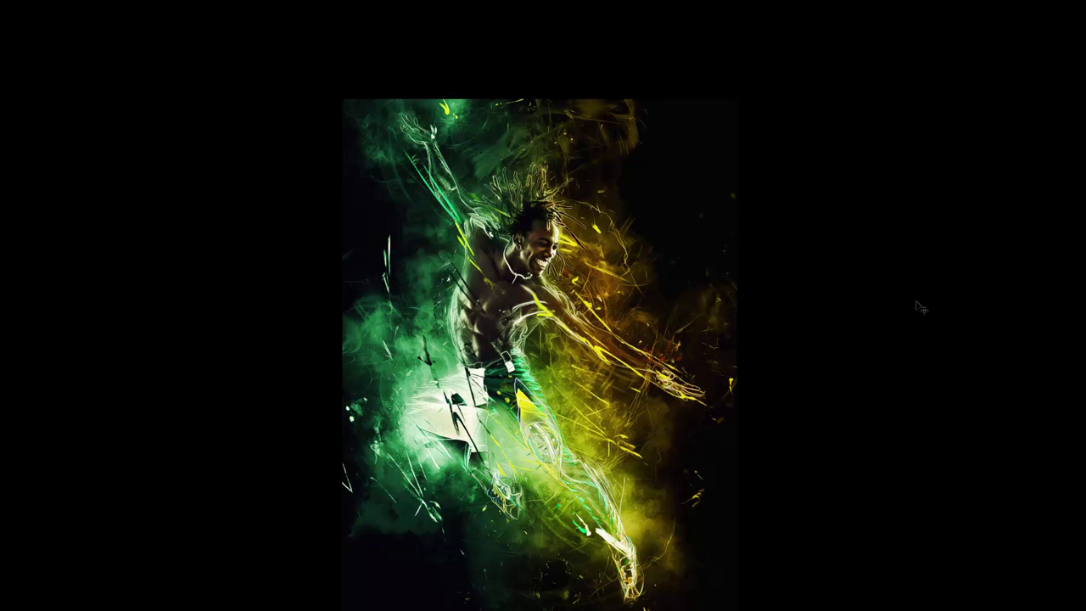
pyautogui.press('f')
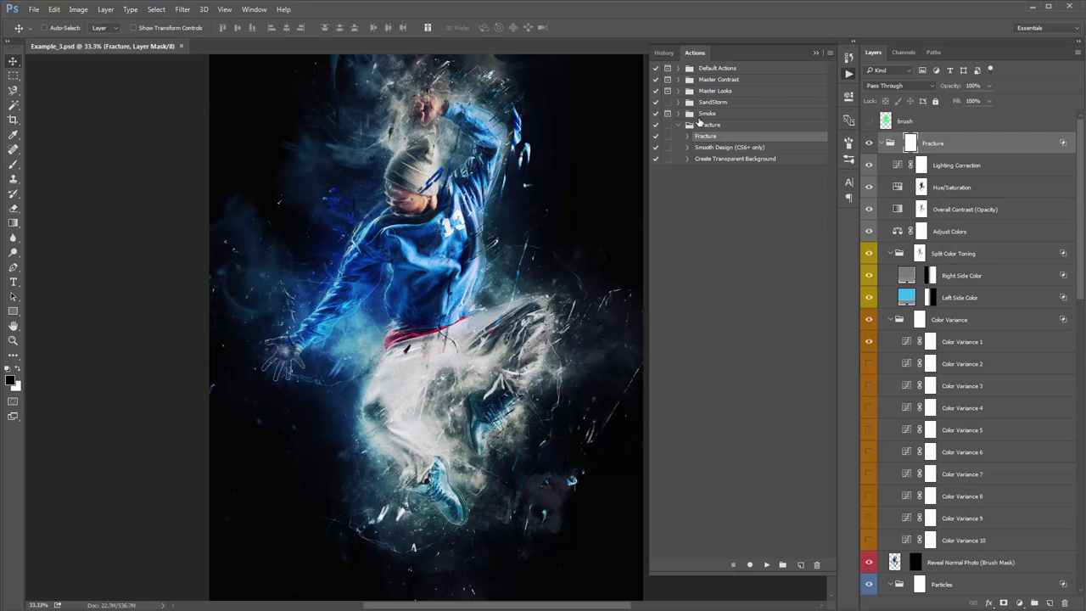
# Step: In Example_3.psd, collapse the Fracture group with all its subgroups and compare the effect with the original photo
pyautogui.click(814, 53)
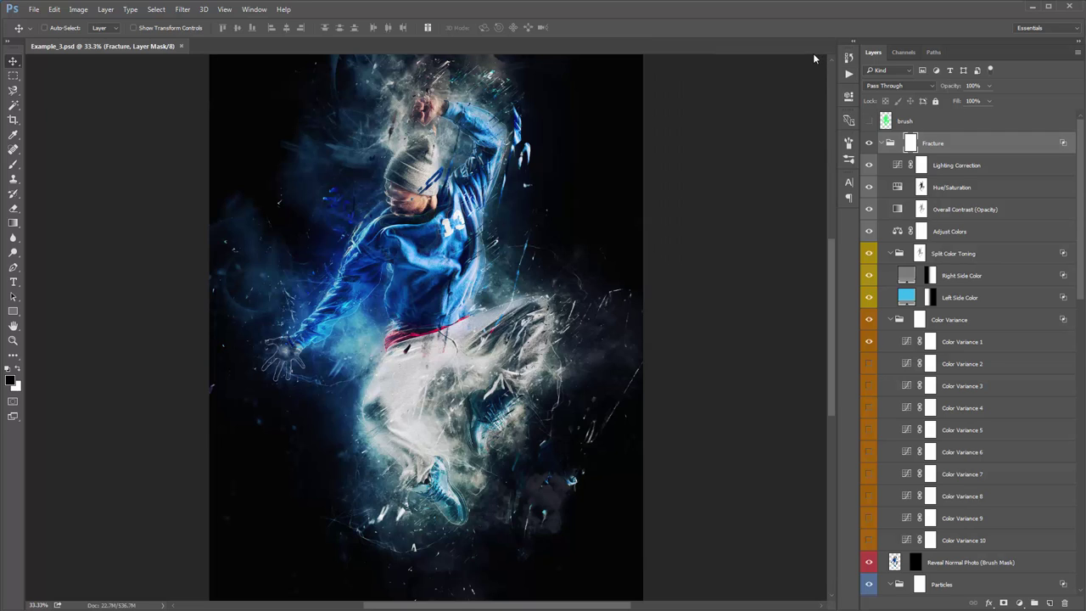
pyautogui.click(942, 146)
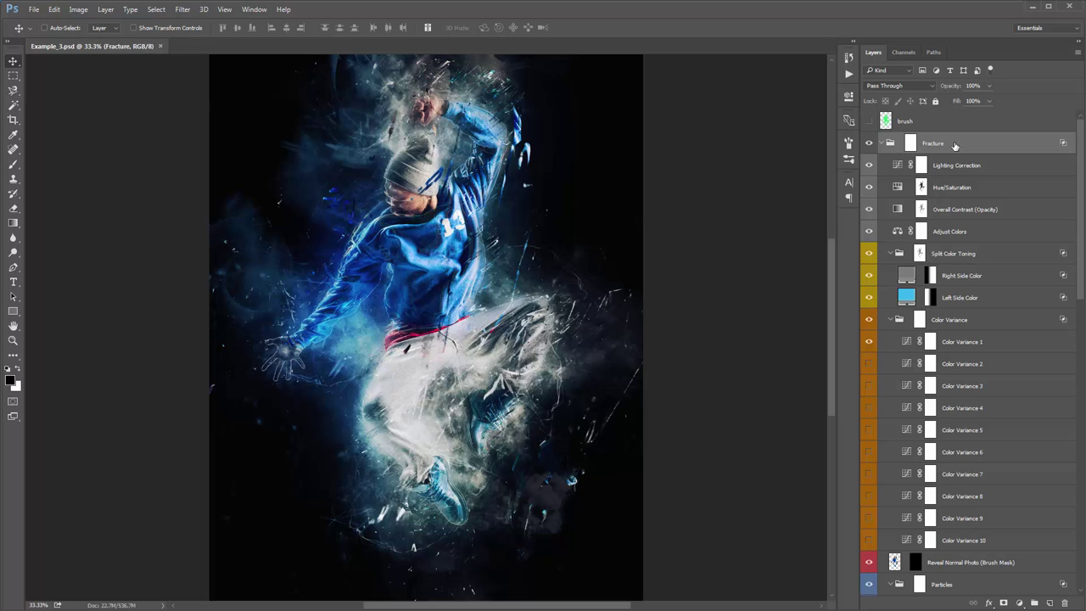
pyautogui.keyDown('alt'); pyautogui.click(883, 145); pyautogui.keyUp('alt')
pyautogui.click(882, 146)
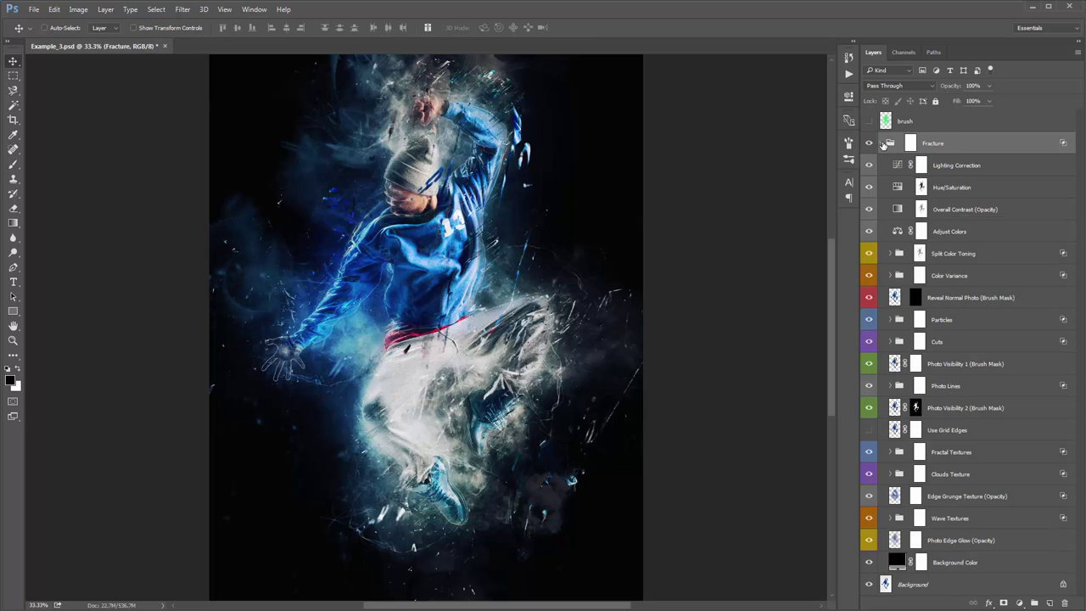
pyautogui.click(883, 145)
pyautogui.click(869, 142)
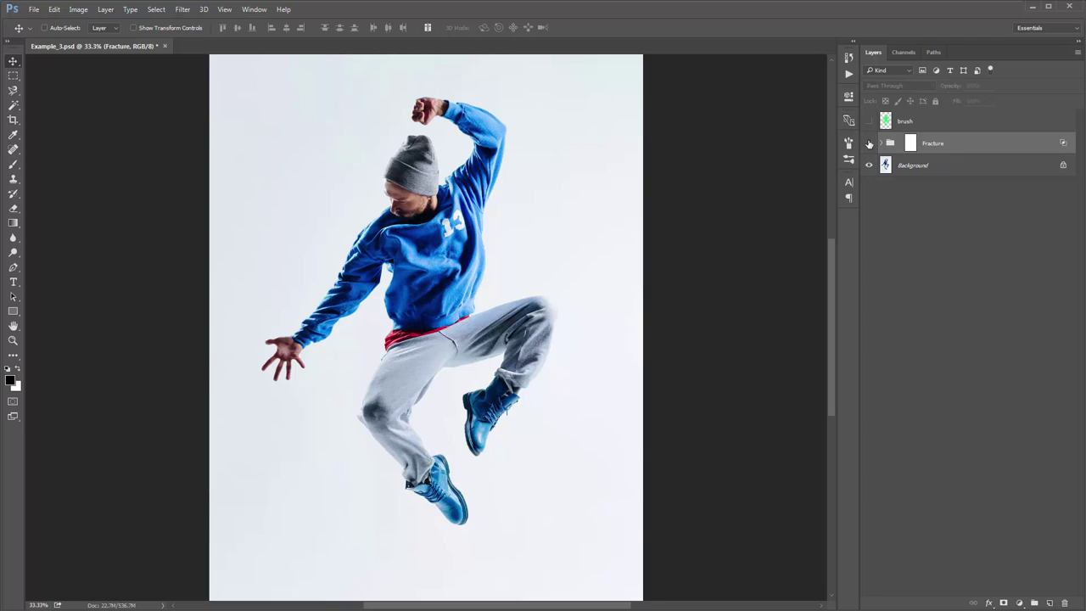
pyautogui.click(869, 143)
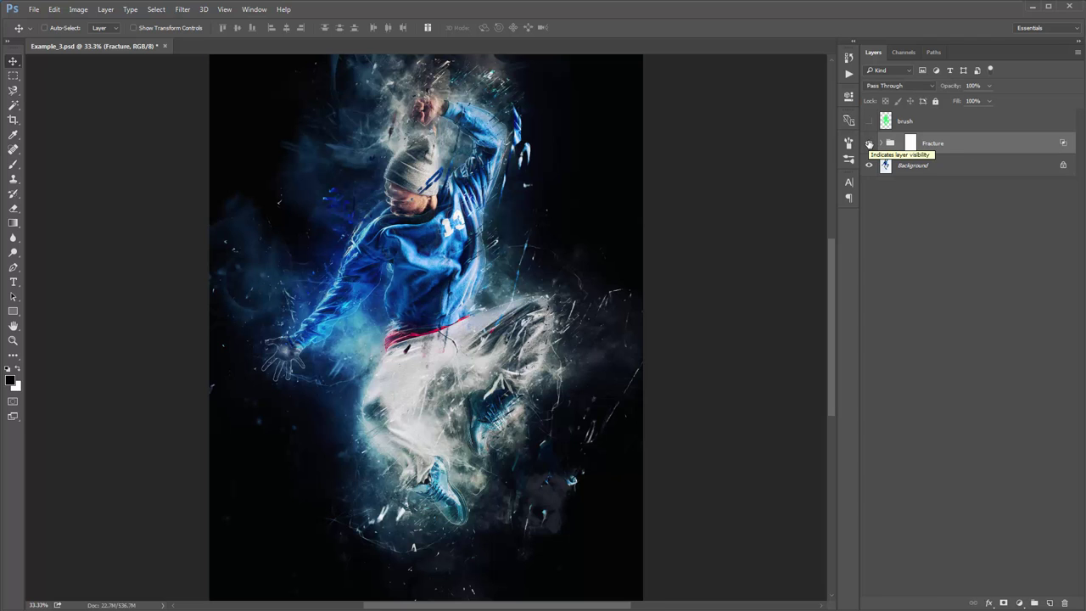
# Step: Paint white over the dancer's face and hat on the Reveal Normal Photo (Brush Mask) layer's mask with a 500 px brush
pyautogui.click(882, 144)
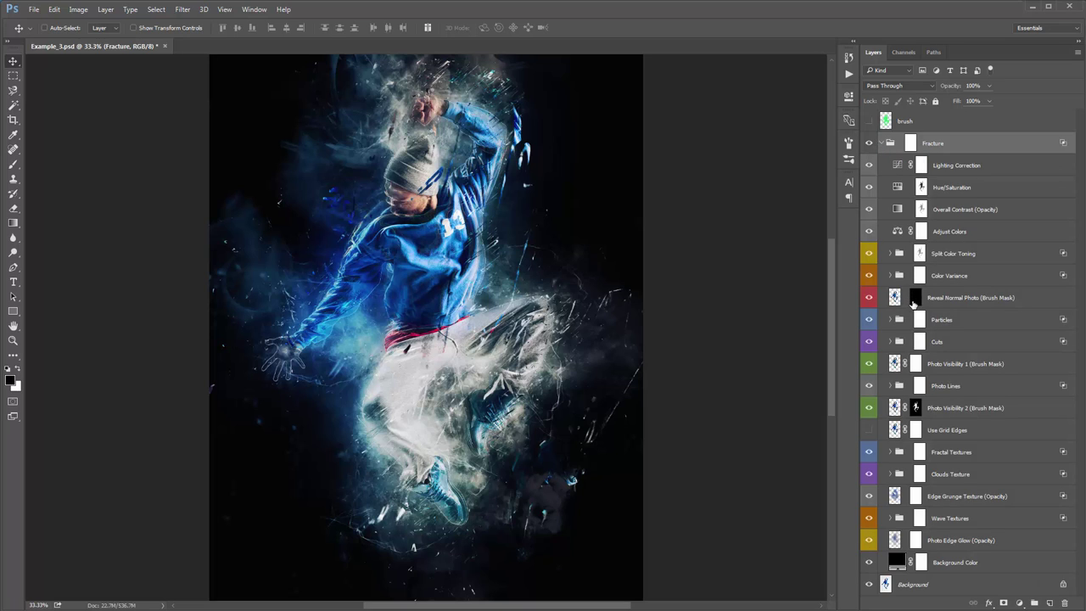
pyautogui.click(915, 298)
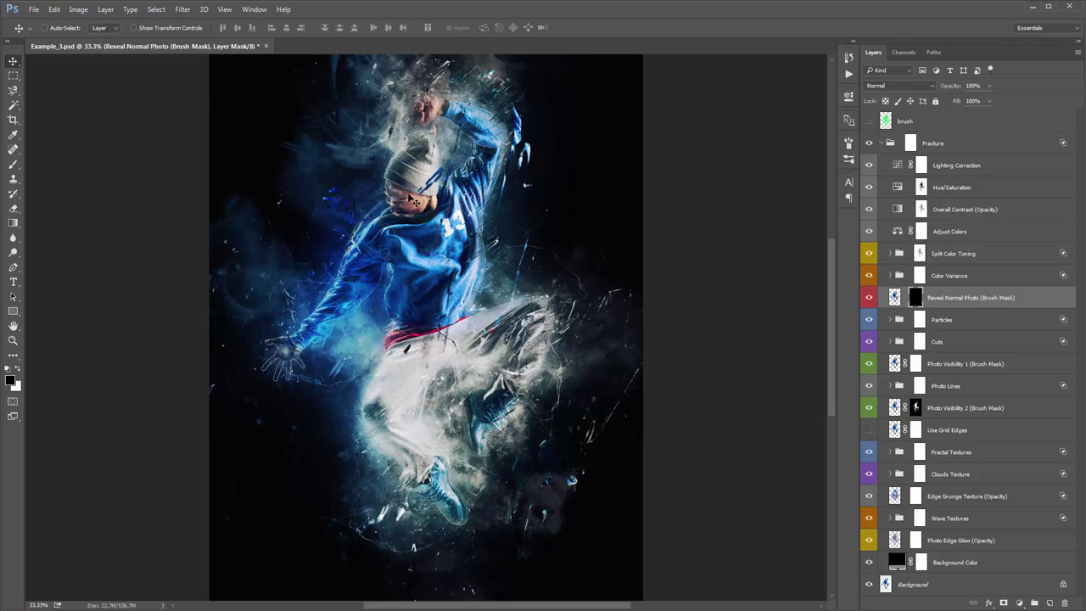
pyautogui.press('b')
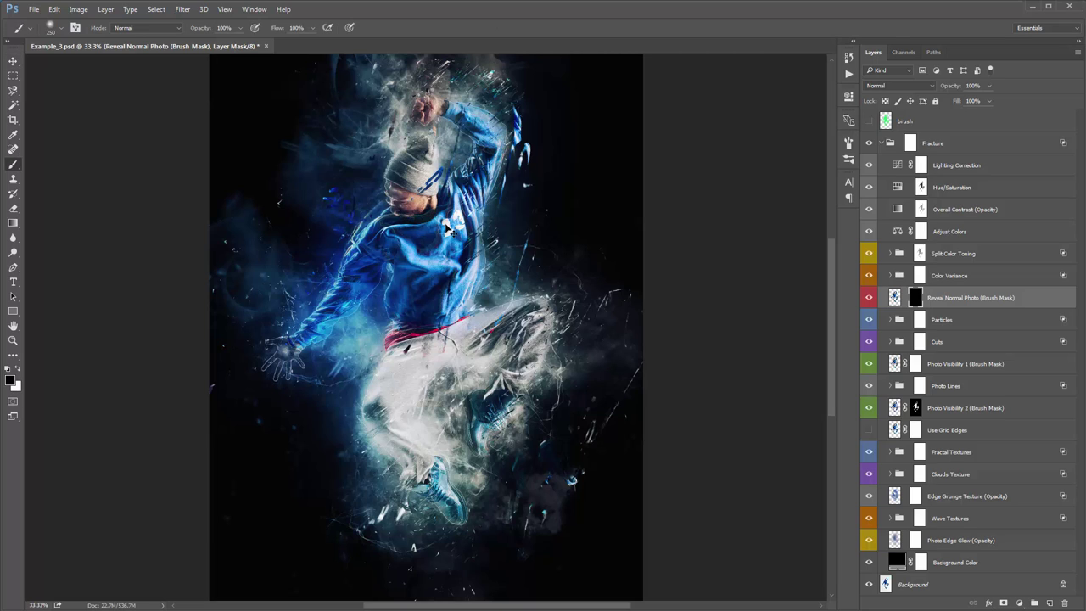
pyautogui.press('x')
pyautogui.press(']')
pyautogui.press(']')
pyautogui.press(']')
pyautogui.moveTo(392, 203)
pyautogui.mouseDown()
pyautogui.moveTo(405, 188)
pyautogui.moveTo(401, 196)
pyautogui.mouseUp()
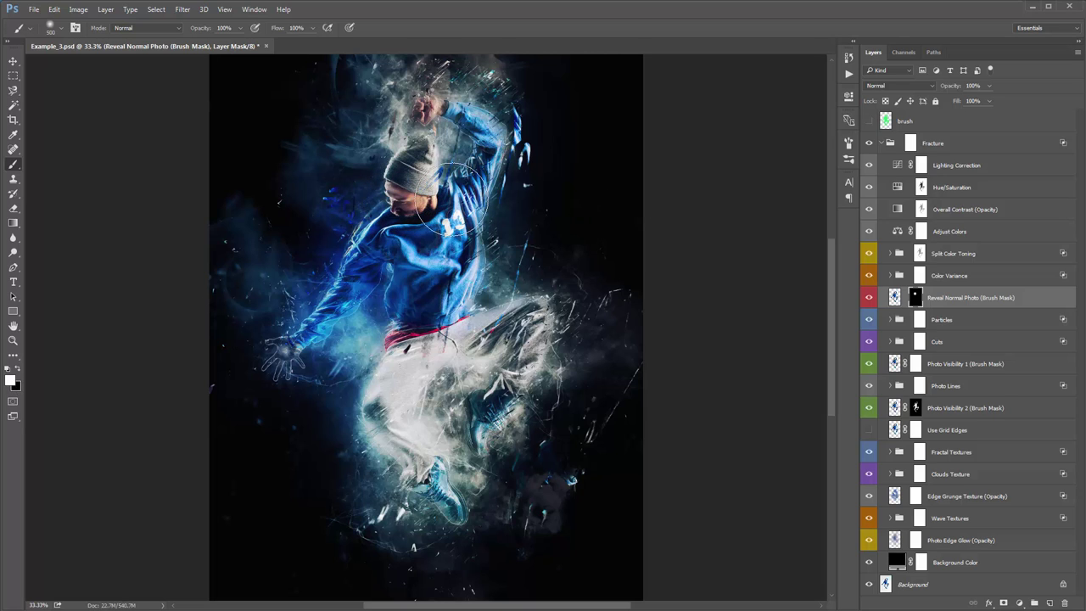
pyautogui.press('v')
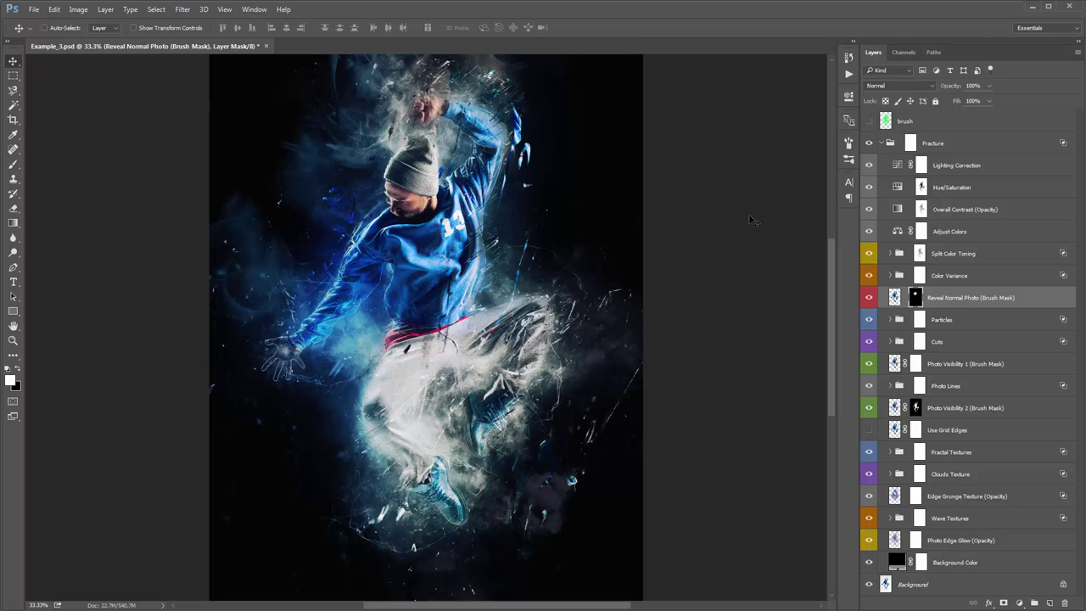
# Step: Hide the Split Color Toning and Color Variance groups, and select the Photo Visibility 1 (Brush Mask) layer
pyautogui.click(870, 257)
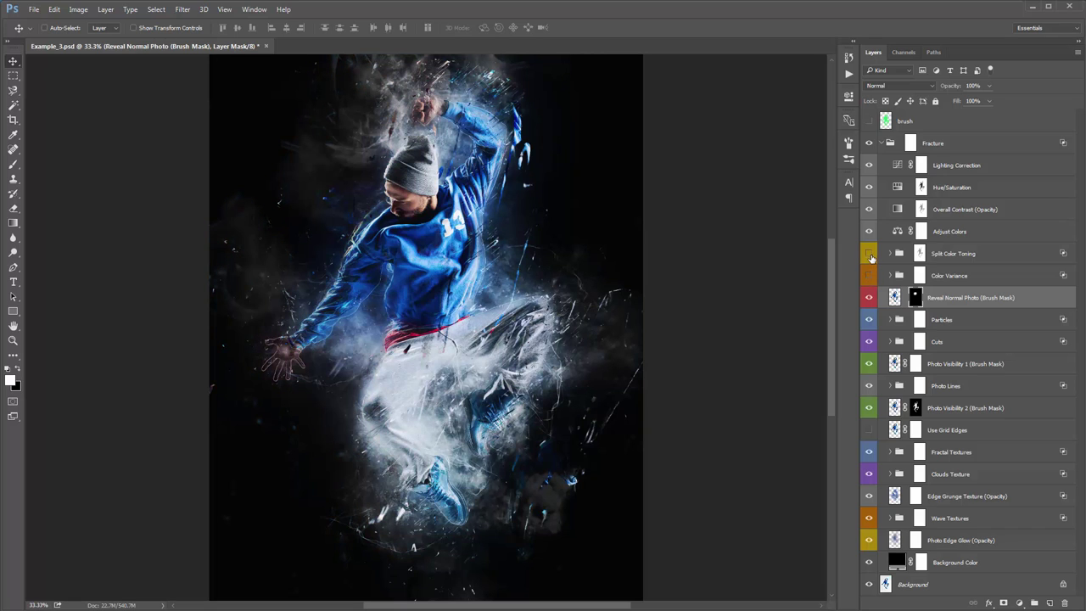
pyautogui.click(870, 258)
pyautogui.click(957, 367)
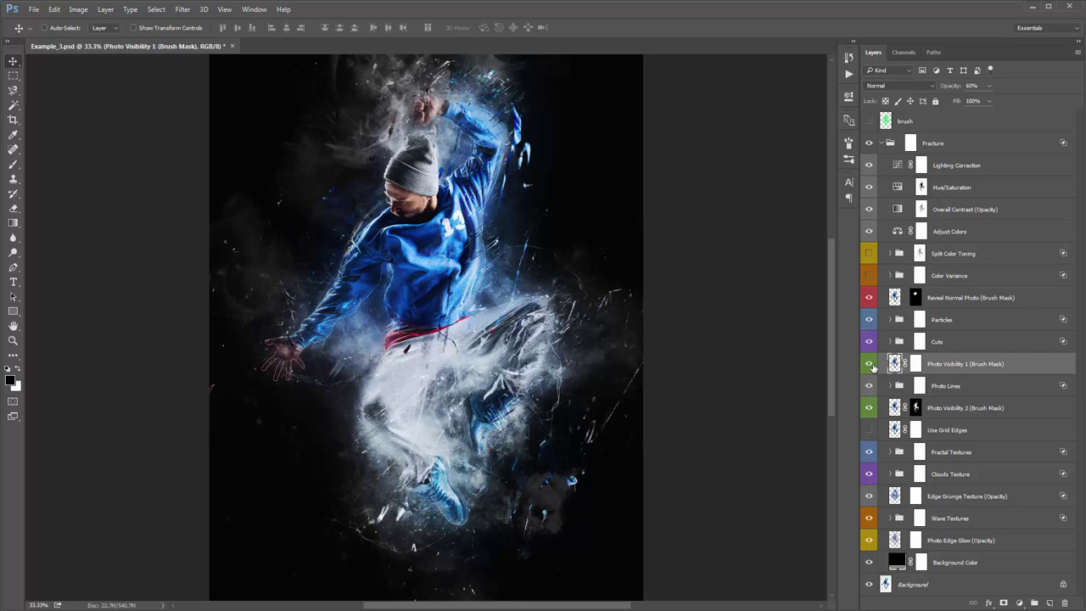
# Step: Compare the design with and without the Photo Visibility 1 (Brush Mask) layer, and leave that layer hidden
pyautogui.click(869, 365)
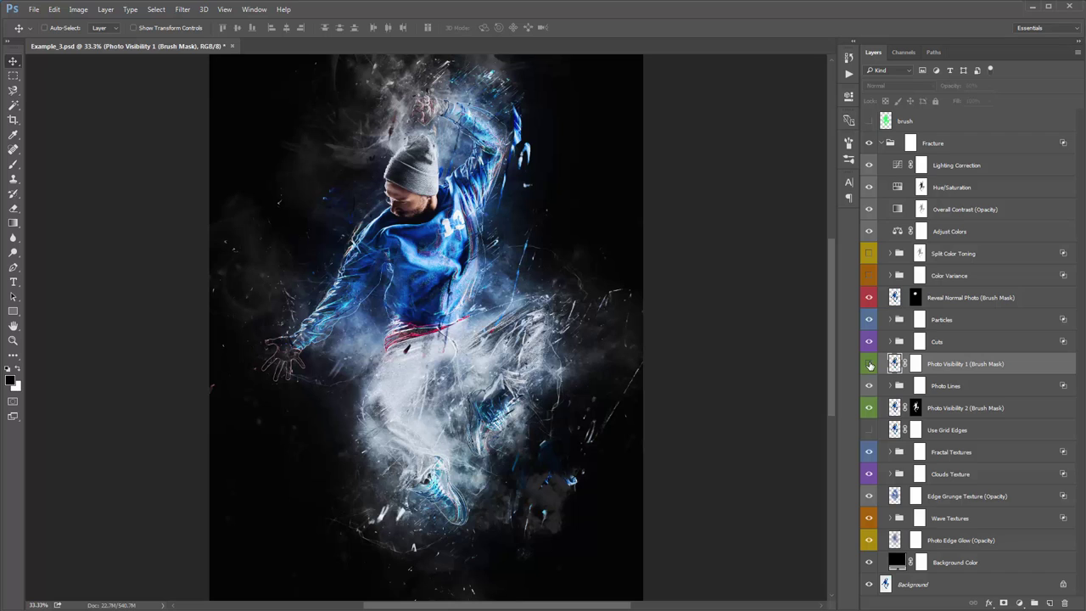
pyautogui.click(870, 365)
pyautogui.click(870, 365)
pyautogui.click(870, 364)
pyautogui.click(869, 365)
pyautogui.click(870, 365)
pyautogui.click(870, 365)
pyautogui.click(870, 365)
# Step: Compare the design with and without the Photo Lines group, and leave the group shown
pyautogui.click(869, 386)
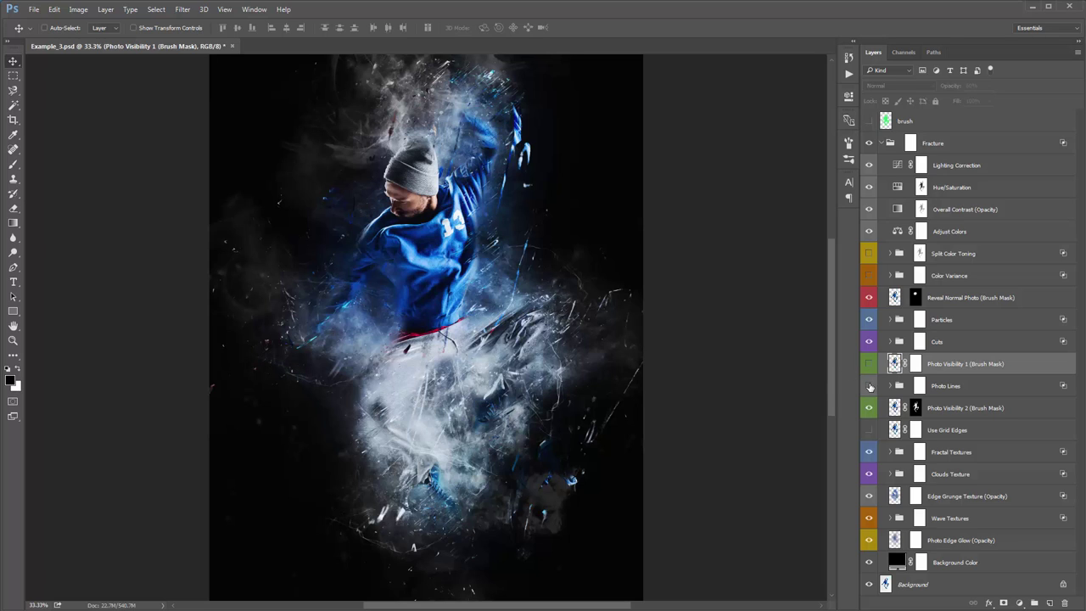
pyautogui.click(869, 386)
pyautogui.click(869, 386)
pyautogui.click(869, 386)
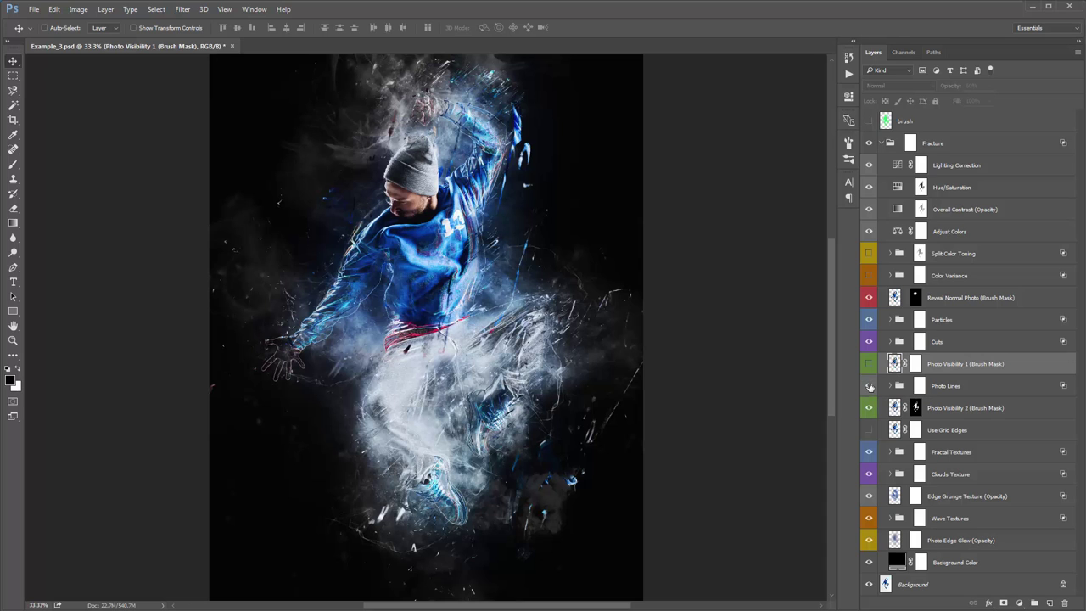
pyautogui.click(868, 386)
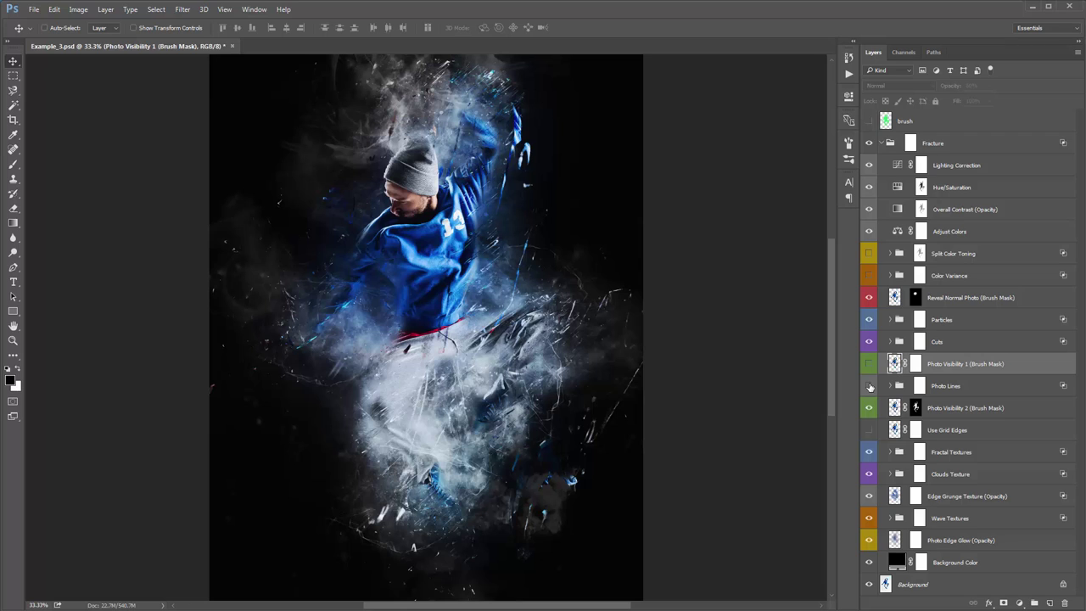
pyautogui.click(868, 386)
pyautogui.click(869, 386)
pyautogui.click(869, 386)
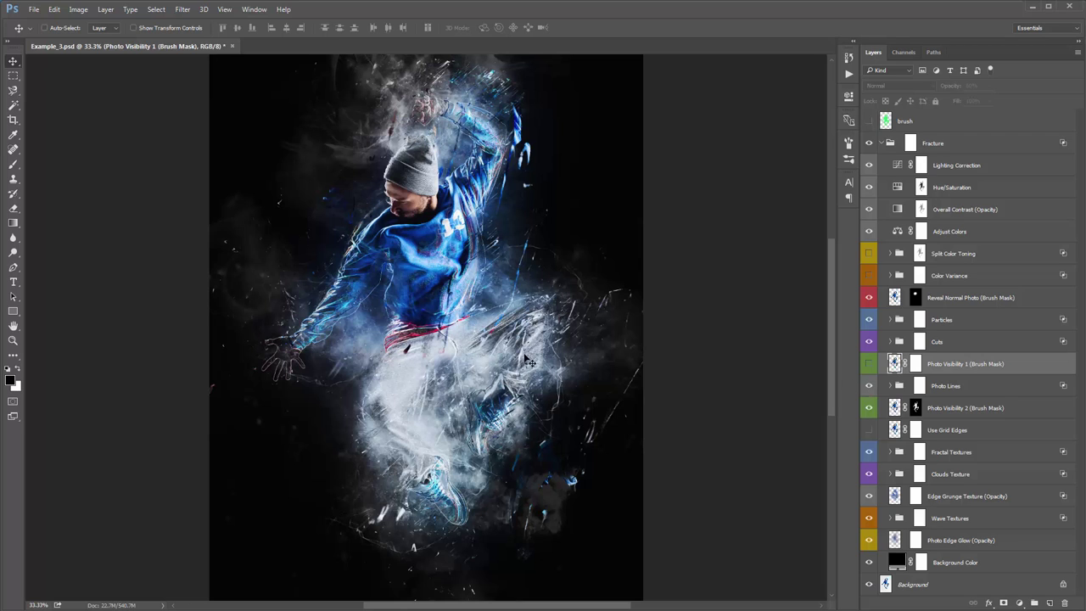
pyautogui.click(869, 386)
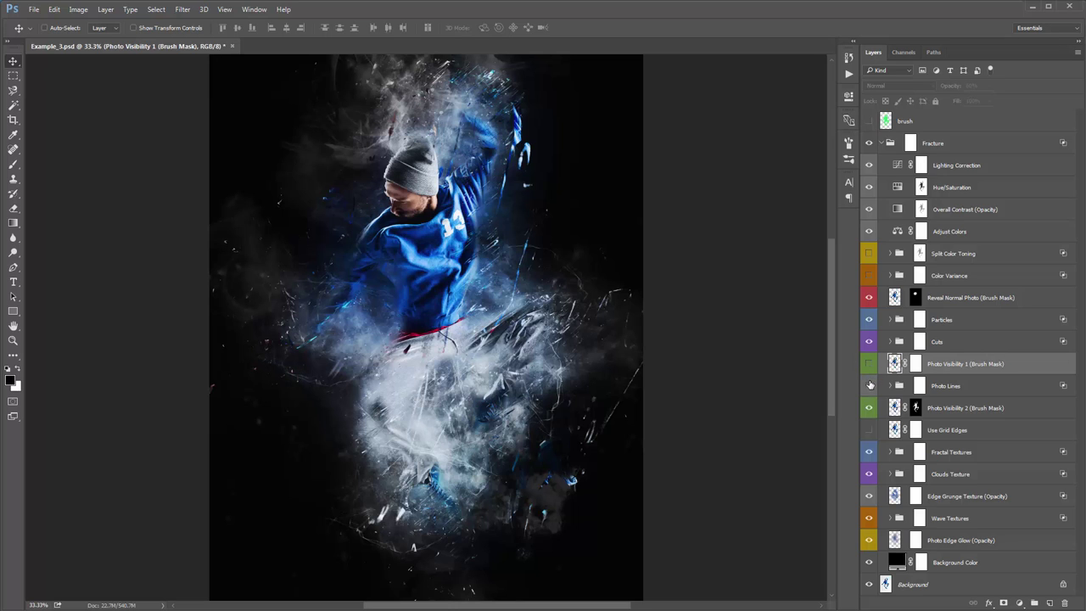
pyautogui.click(868, 386)
# Step: Paint black over the dancer's raised thigh on the Photo Lines group's mask with a 250 px brush
pyautogui.click(920, 386)
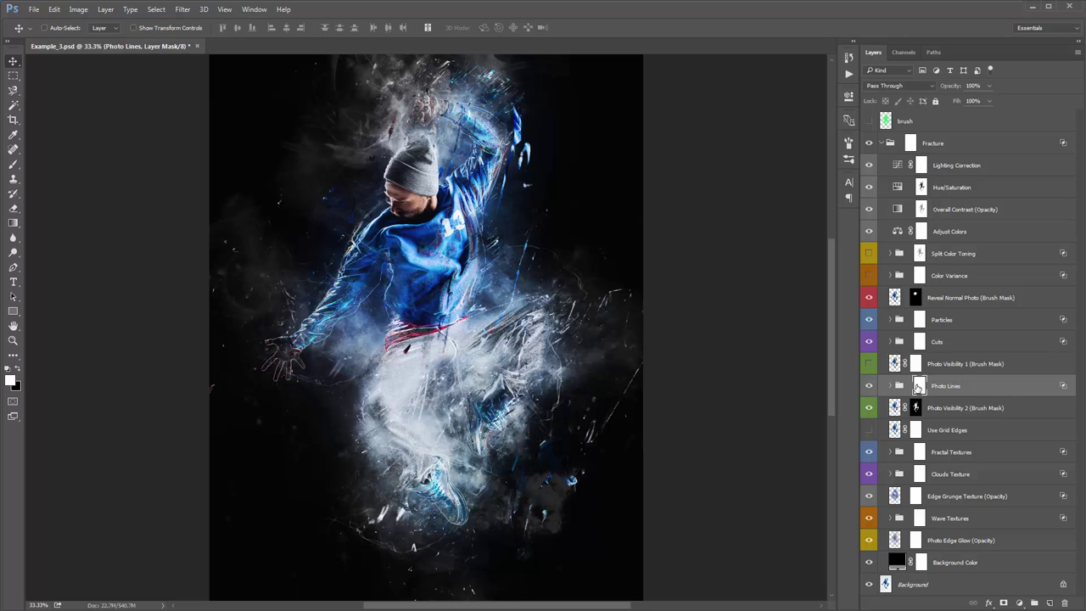
pyautogui.press('b')
pyautogui.press(']')
pyautogui.press(']')
pyautogui.press(']')
pyautogui.press(']')
pyautogui.press(']')
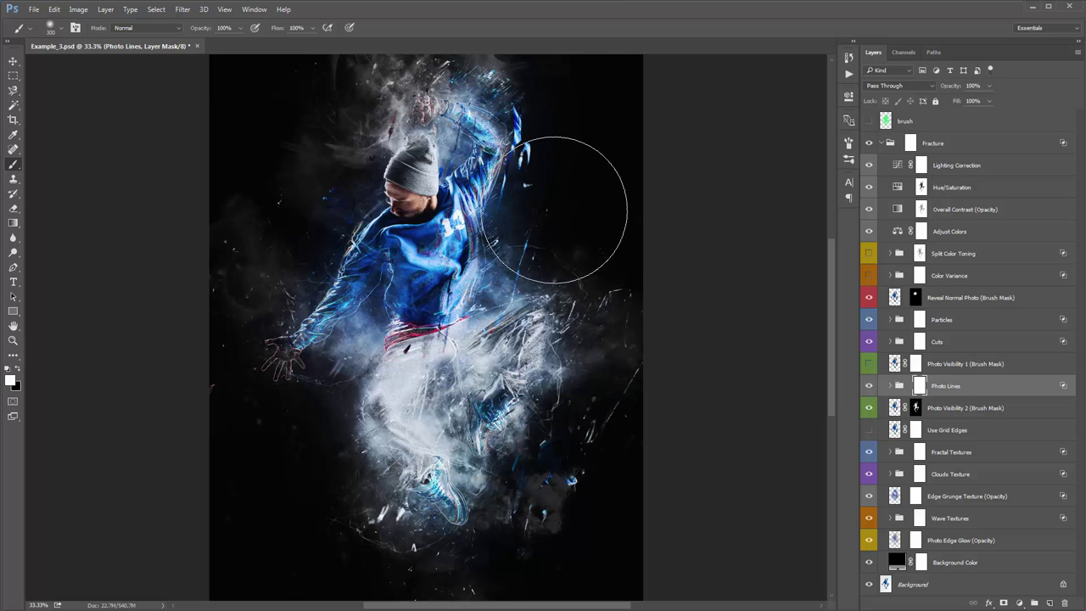
pyautogui.press('[')
pyautogui.press('[')
pyautogui.press('[')
pyautogui.press('[')
pyautogui.press('[')
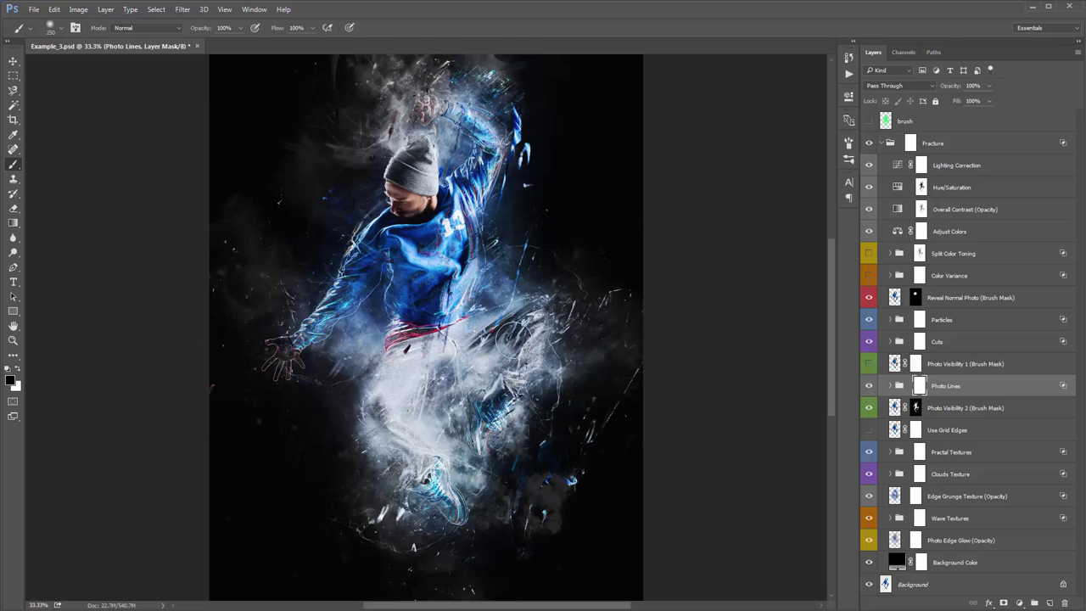
pyautogui.press(']')
pyautogui.moveTo(513, 335); pyautogui.dragTo(498, 348)
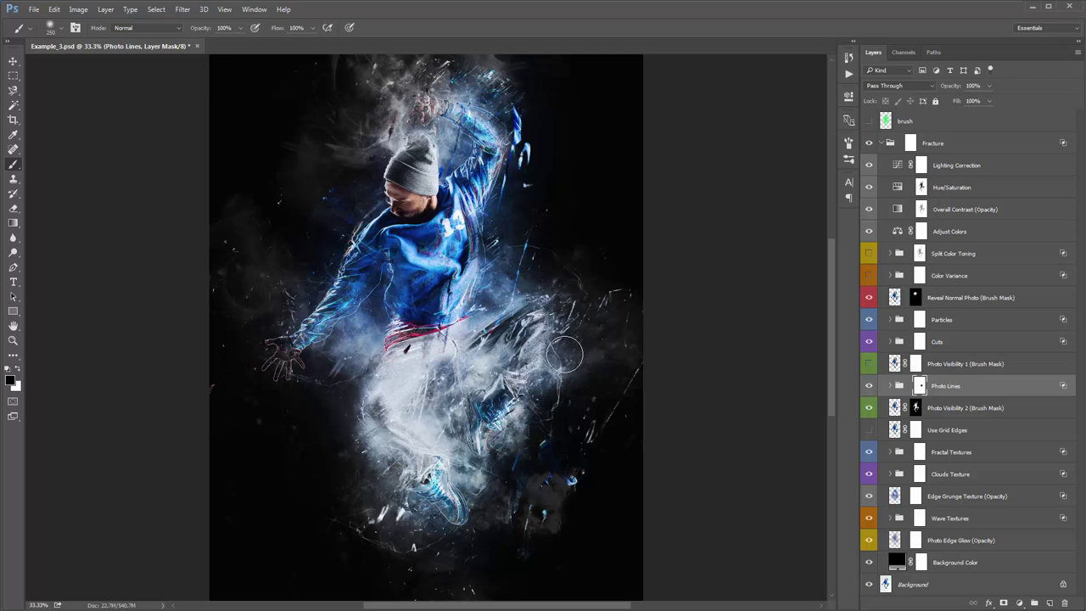
# Step: Check the masked thigh area by comparing the design with the Photo Lines group off and on
pyautogui.click(869, 386)
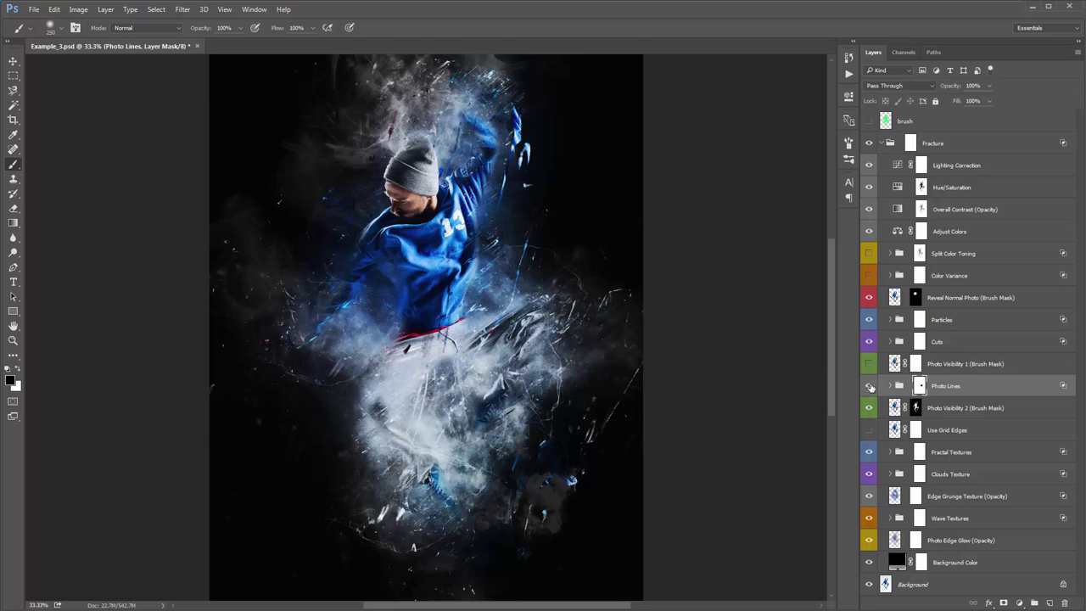
pyautogui.click(868, 386)
pyautogui.click(869, 386)
pyautogui.click(868, 386)
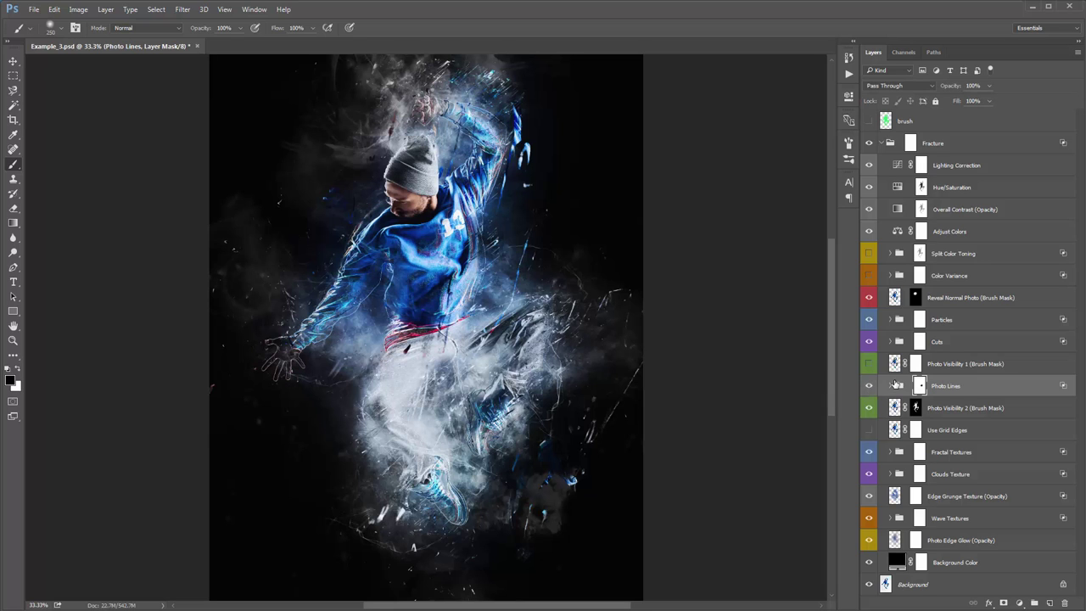
# Step: Try pink (#f133ac) and near-white (#fbfbfb) as the color of the Normal Lines_Single Color layer in the Photo Lines group
pyautogui.click(890, 386)
pyautogui.press('v')
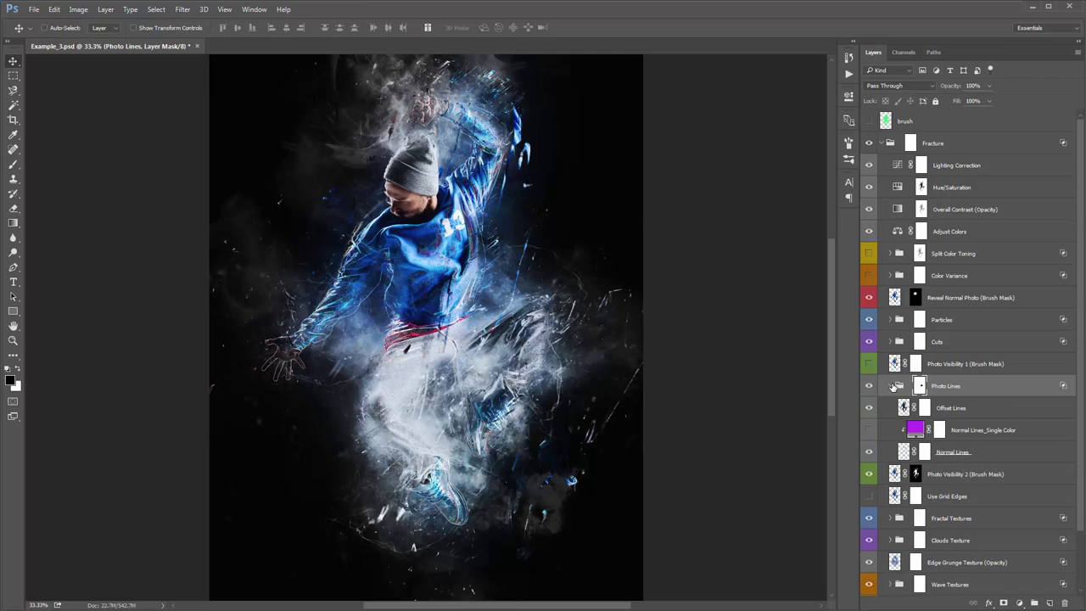
pyautogui.click(868, 431)
pyautogui.doubleClick(914, 429)
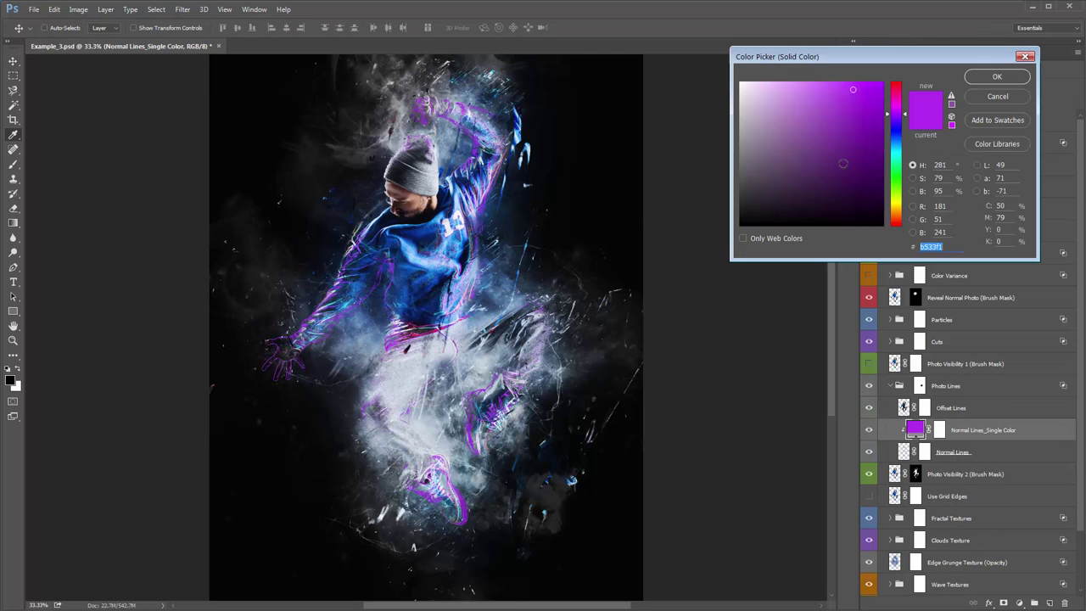
pyautogui.moveTo(896, 129); pyautogui.dragTo(899, 101)
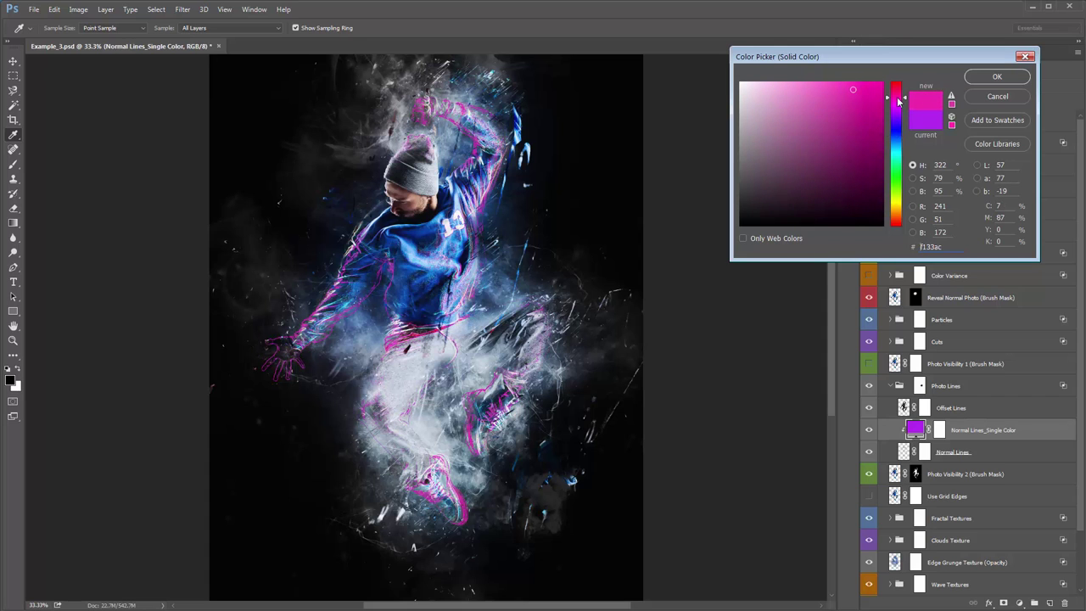
pyautogui.click(628, 79)
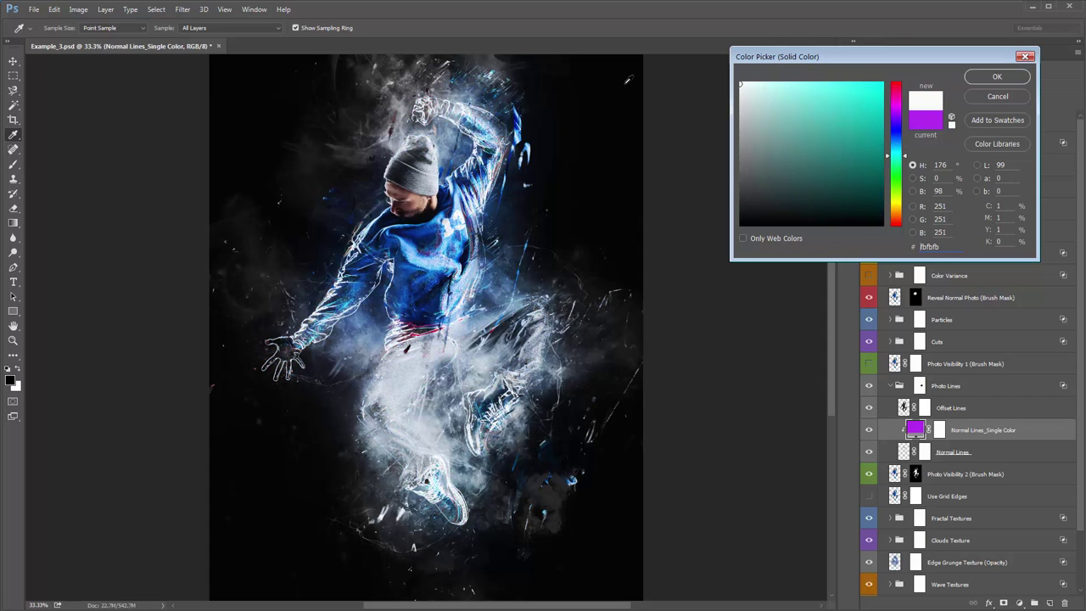
pyautogui.click(999, 98)
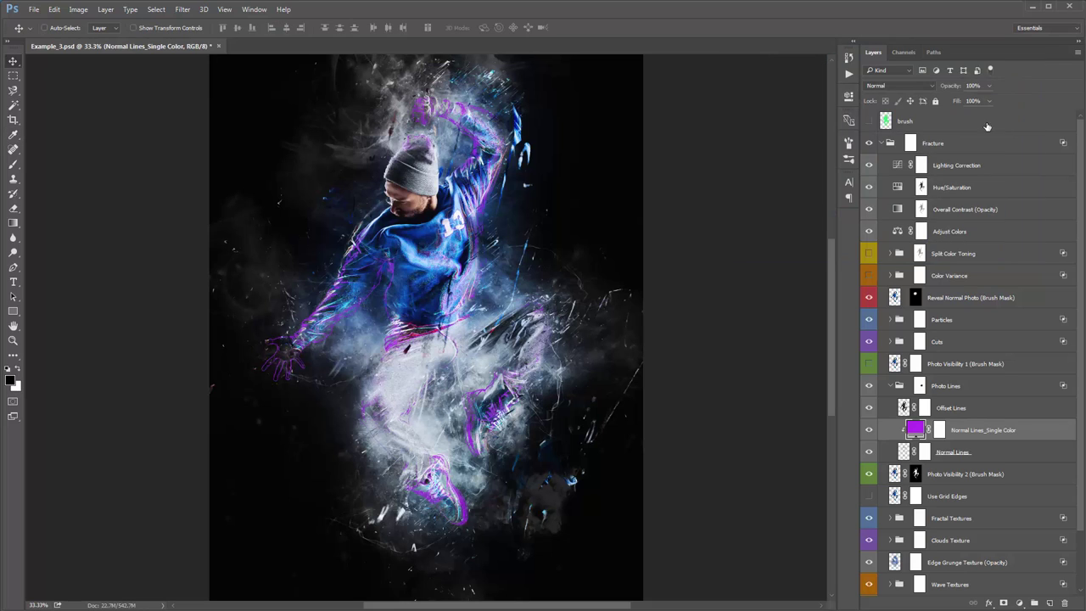
pyautogui.click(868, 430)
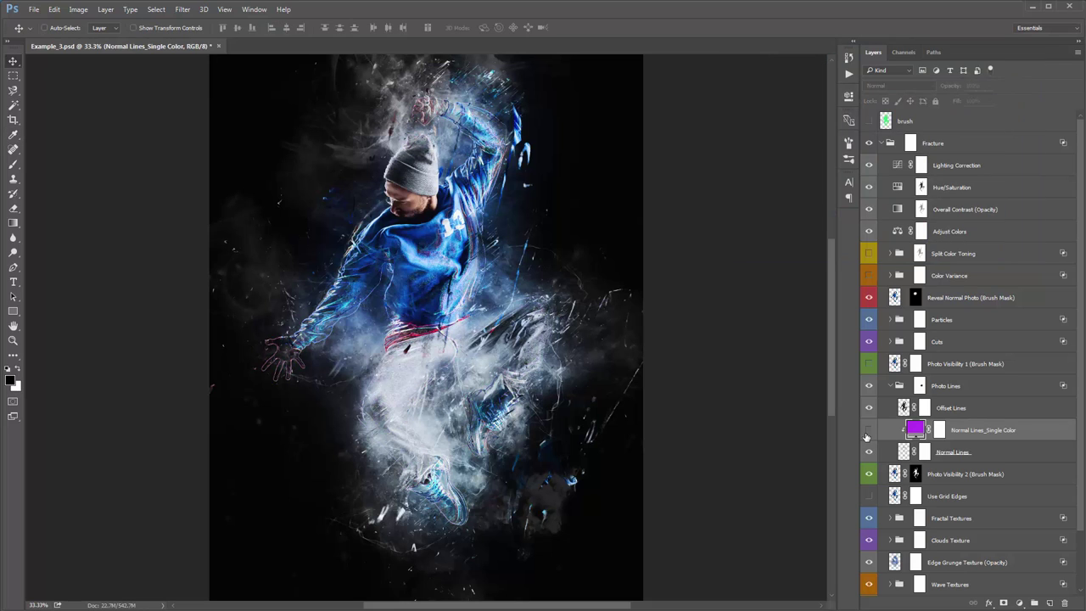
pyautogui.click(890, 386)
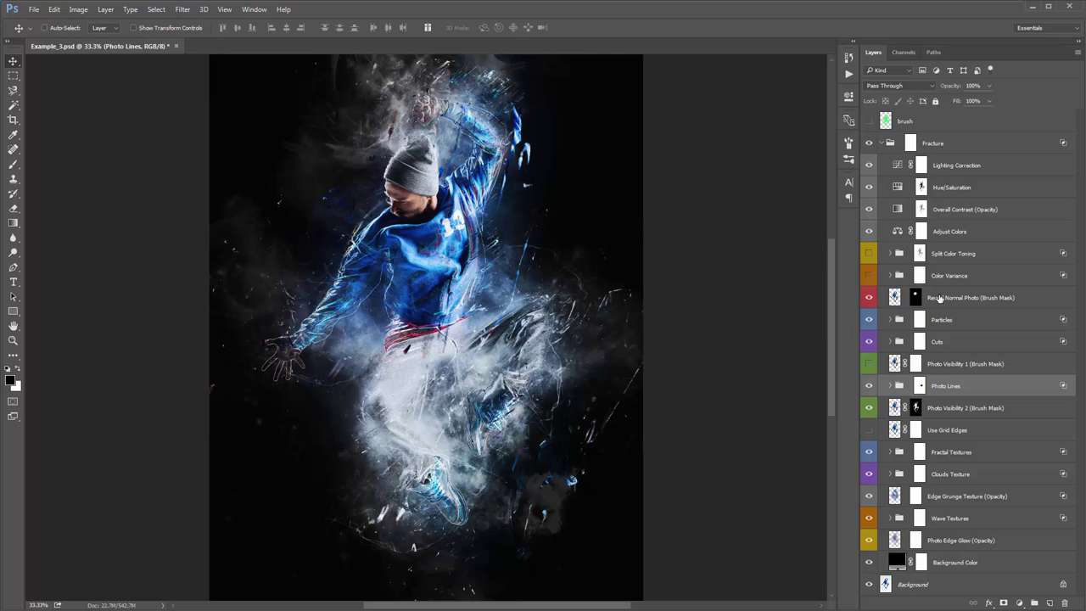
# Step: Show the Split Color Toning group and set its Left Side Color layer to blue #225dd1
pyautogui.click(869, 253)
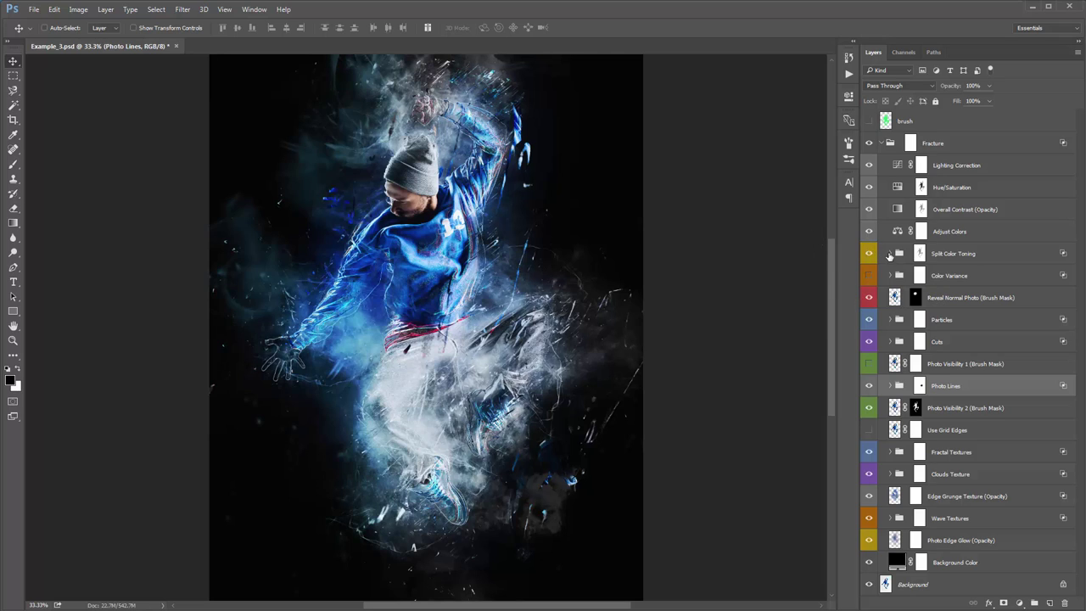
pyautogui.click(889, 254)
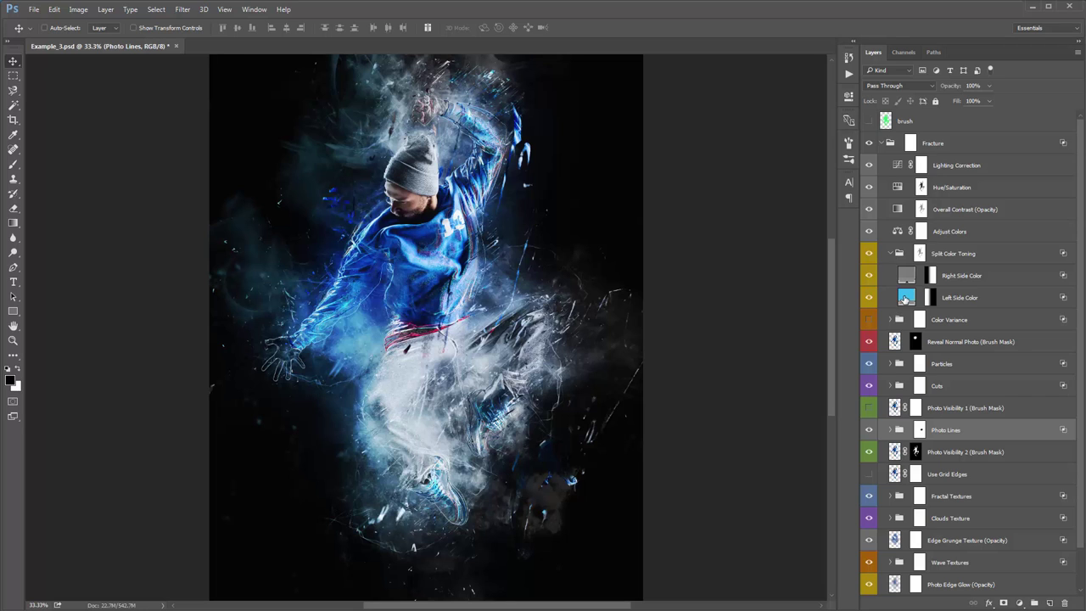
pyautogui.doubleClick(906, 297)
pyautogui.click(420, 226)
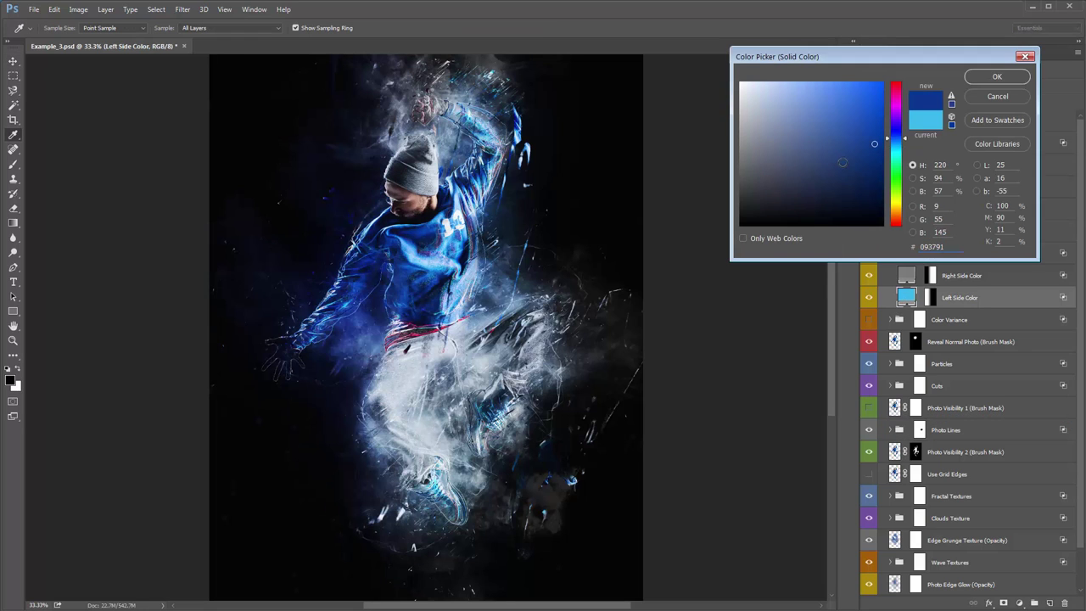
pyautogui.click(860, 107)
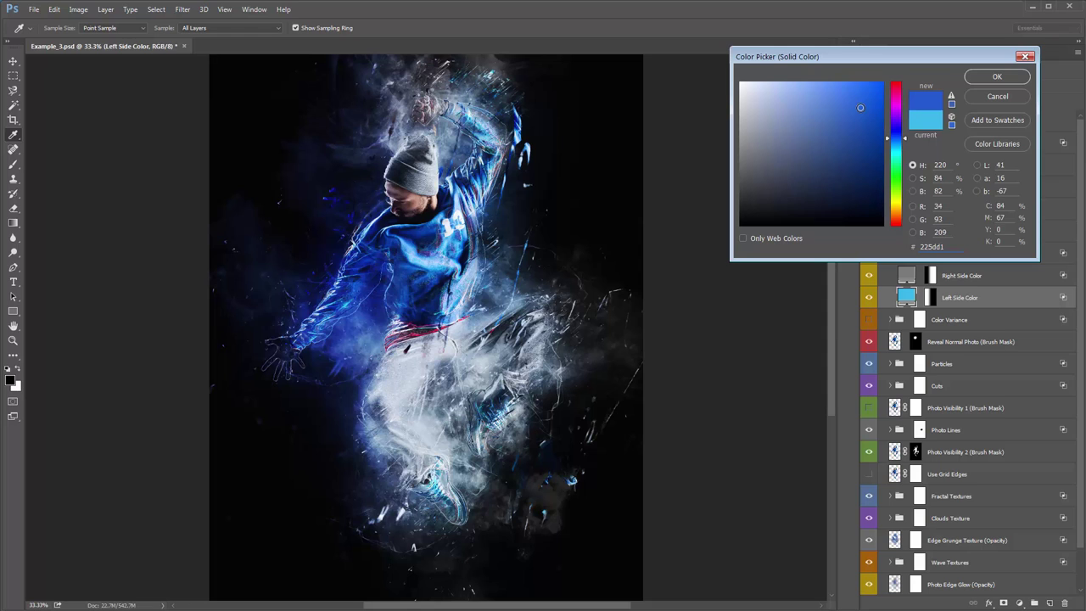
pyautogui.click(997, 77)
# Step: Set the Right Side Color layer to a strong red, and collapse the Split Color Toning group
pyautogui.doubleClick(906, 275)
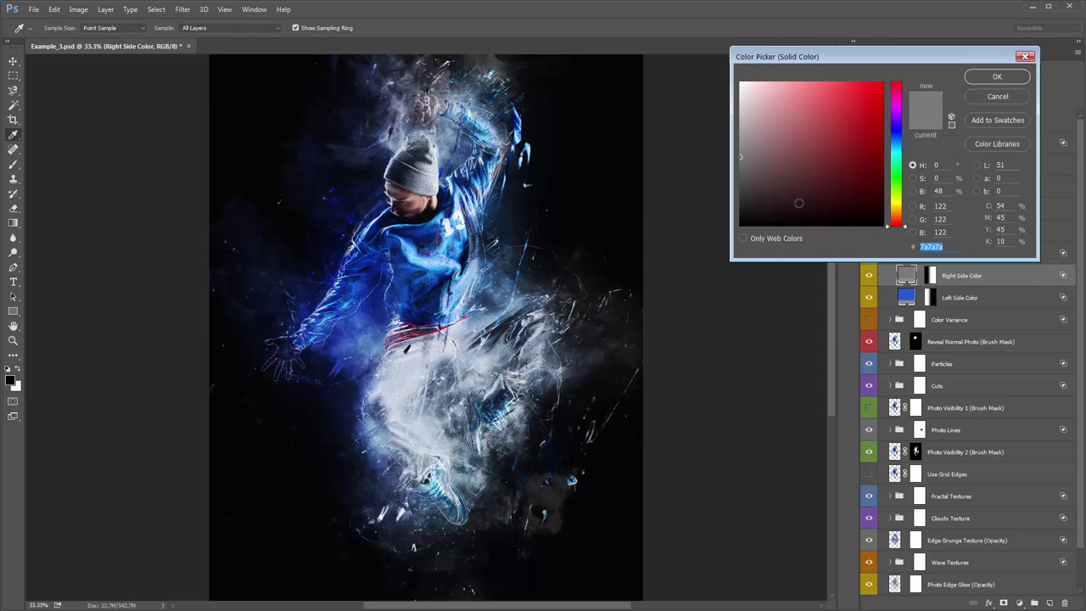
pyautogui.click(837, 171)
pyautogui.click(871, 134)
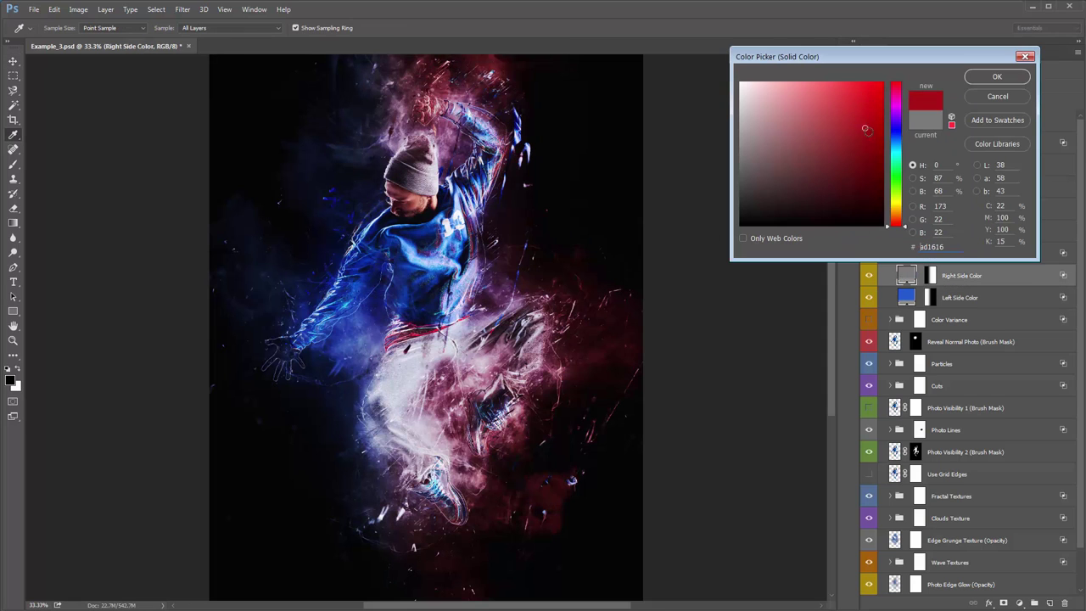
pyautogui.click(868, 112)
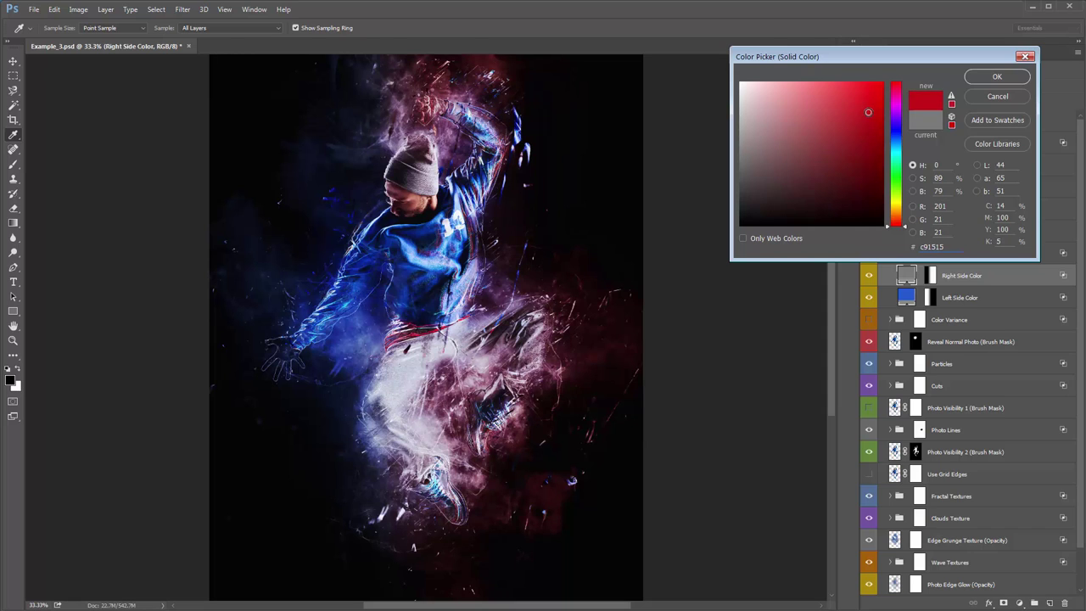
pyautogui.moveTo(898, 227); pyautogui.dragTo(897, 230)
pyautogui.click(998, 77)
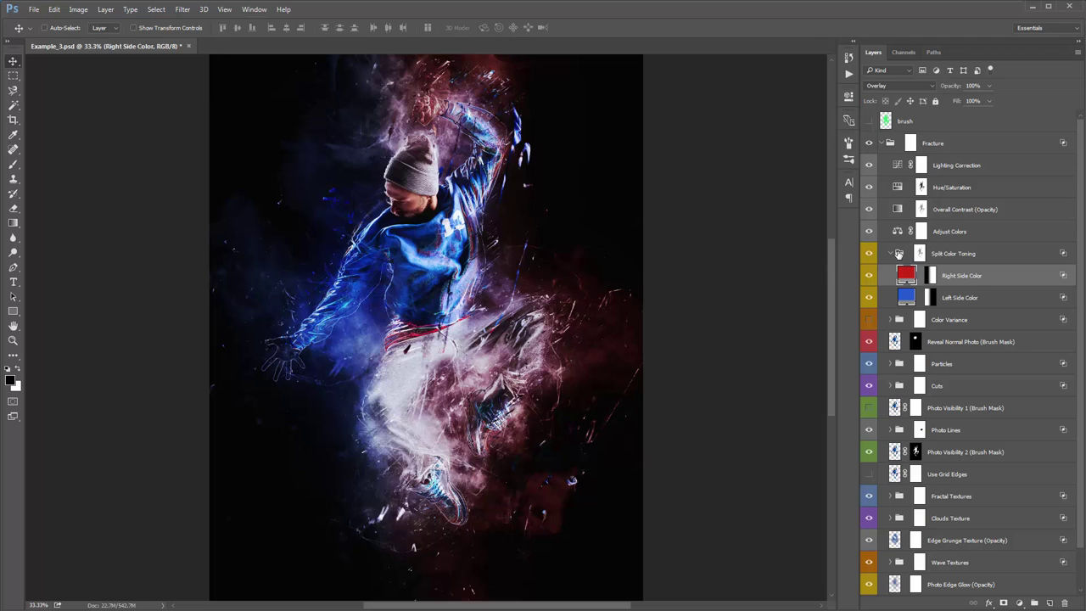
pyautogui.click(896, 253)
pyautogui.click(893, 253)
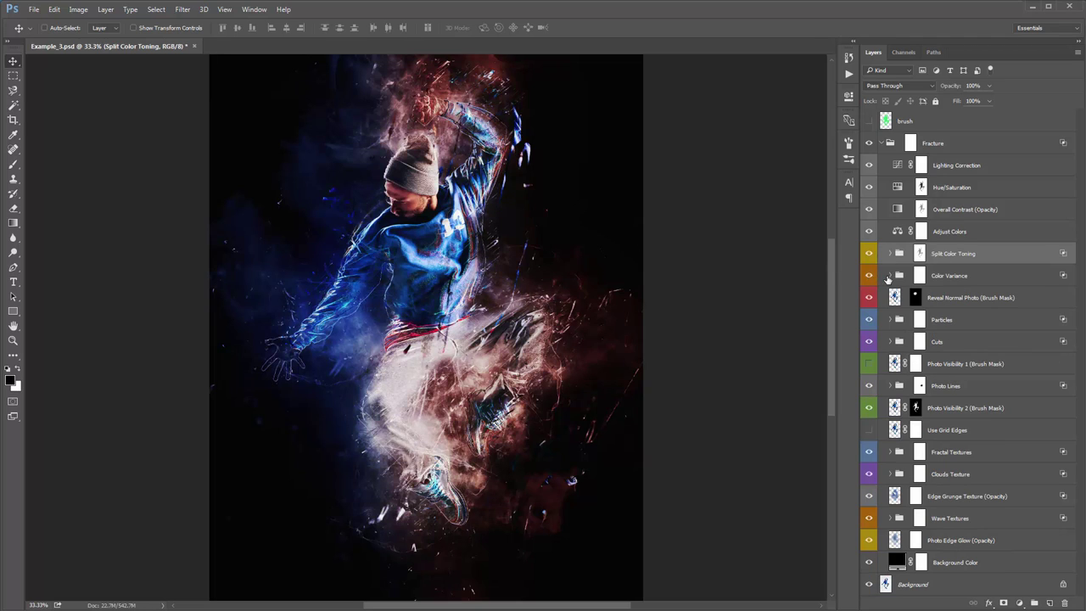
# Step: Show and expand the Color Variance group, and preview Color Variance 10, 9, 8 and 7 one at a time
pyautogui.click(889, 276)
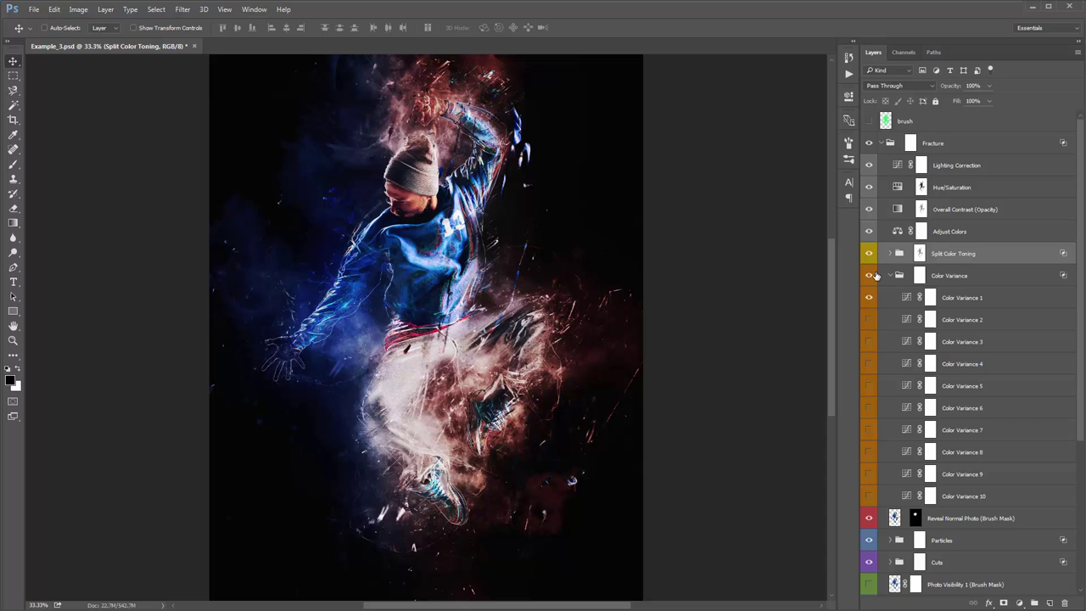
pyautogui.click(869, 496)
pyautogui.click(869, 496)
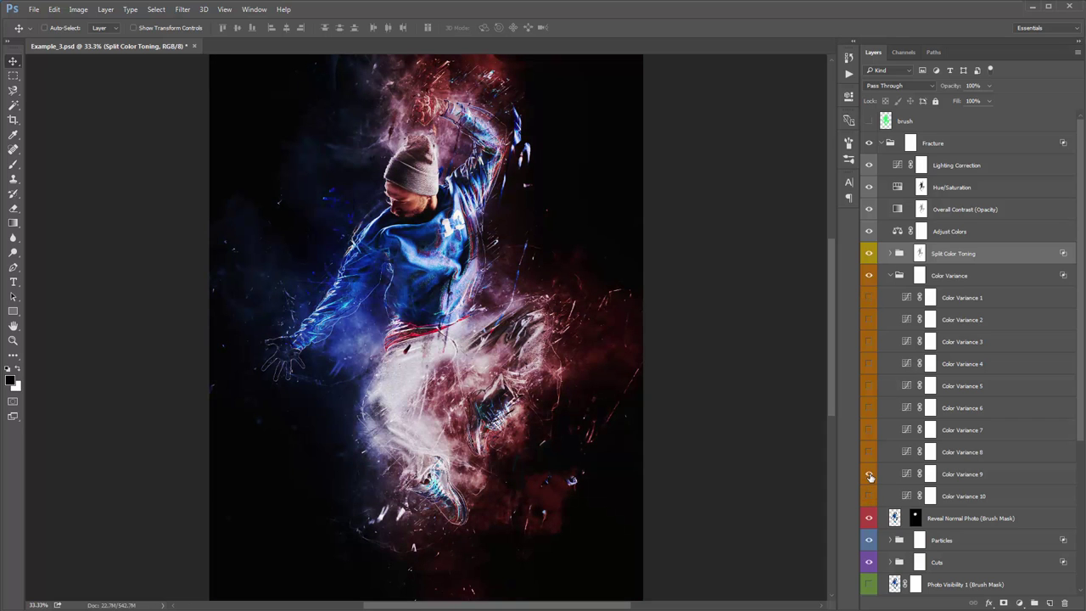
pyautogui.click(868, 455)
pyautogui.click(869, 451)
pyautogui.click(869, 430)
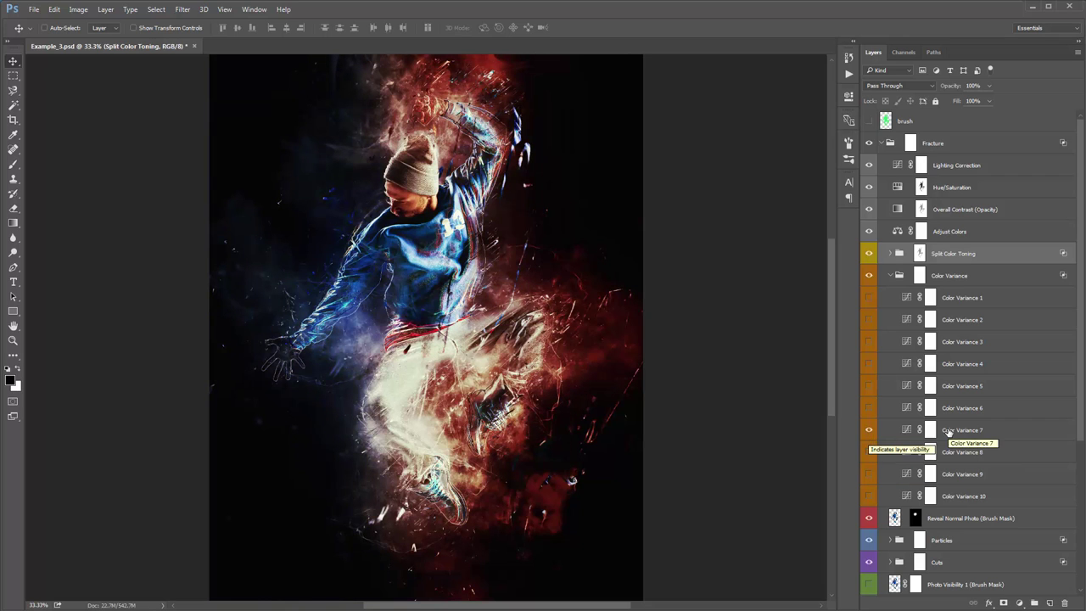
# Step: Rename the Color Variance 7 layer to "sdf" and hide it
pyautogui.doubleClick(959, 431)
pyautogui.write('sdf')
pyautogui.click(869, 430)
# Step: Preview the Color Variance 6, 5, 4, 3 and 2 layers one at a time, hiding each again
pyautogui.click(869, 409)
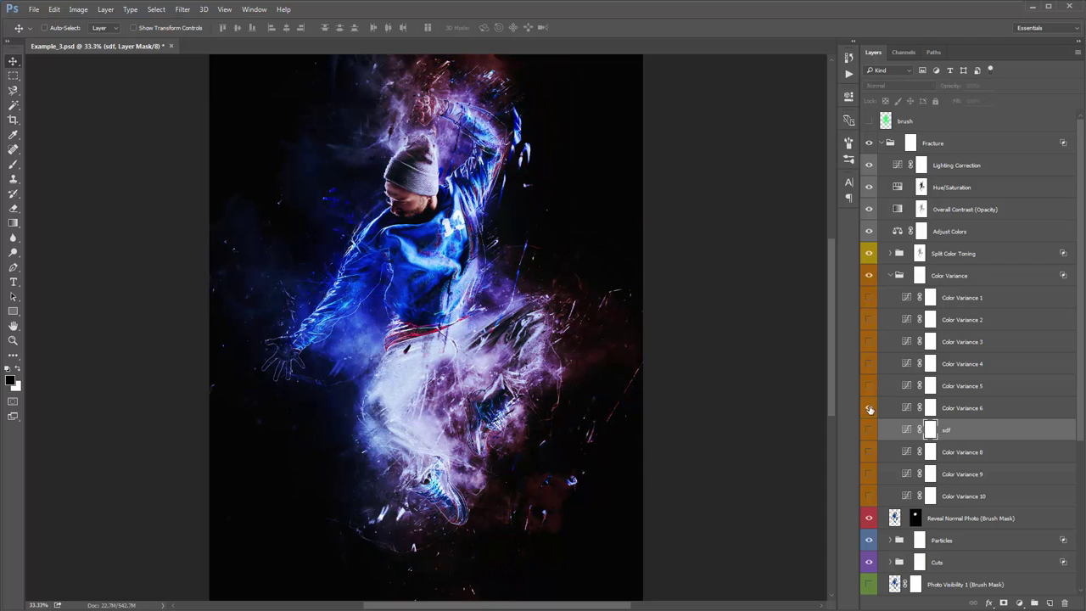
pyautogui.click(869, 408)
pyautogui.click(868, 386)
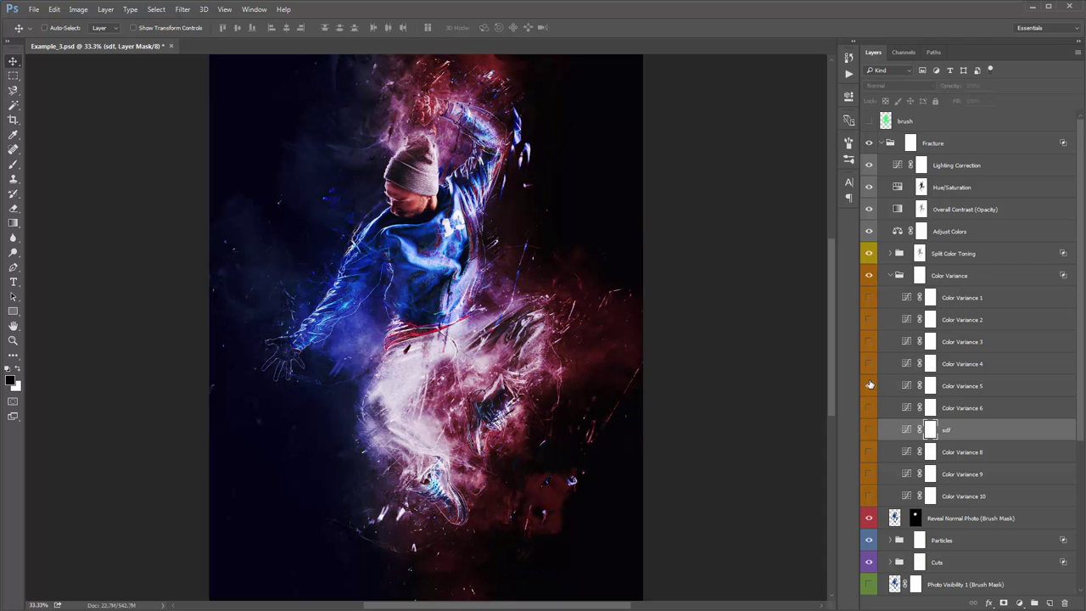
pyautogui.click(869, 386)
pyautogui.click(868, 364)
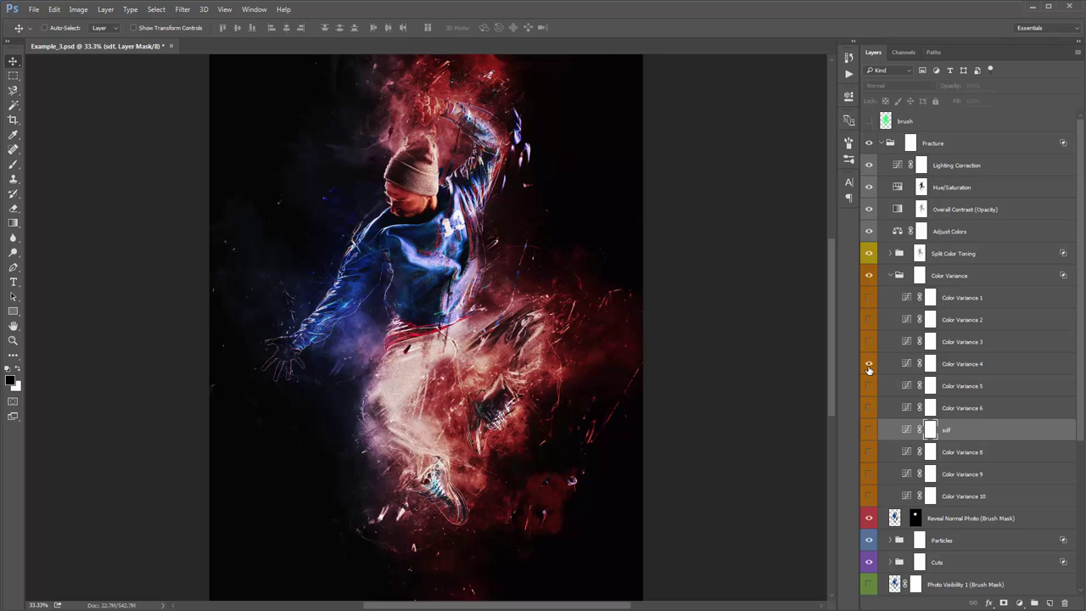
pyautogui.click(869, 364)
pyautogui.click(869, 342)
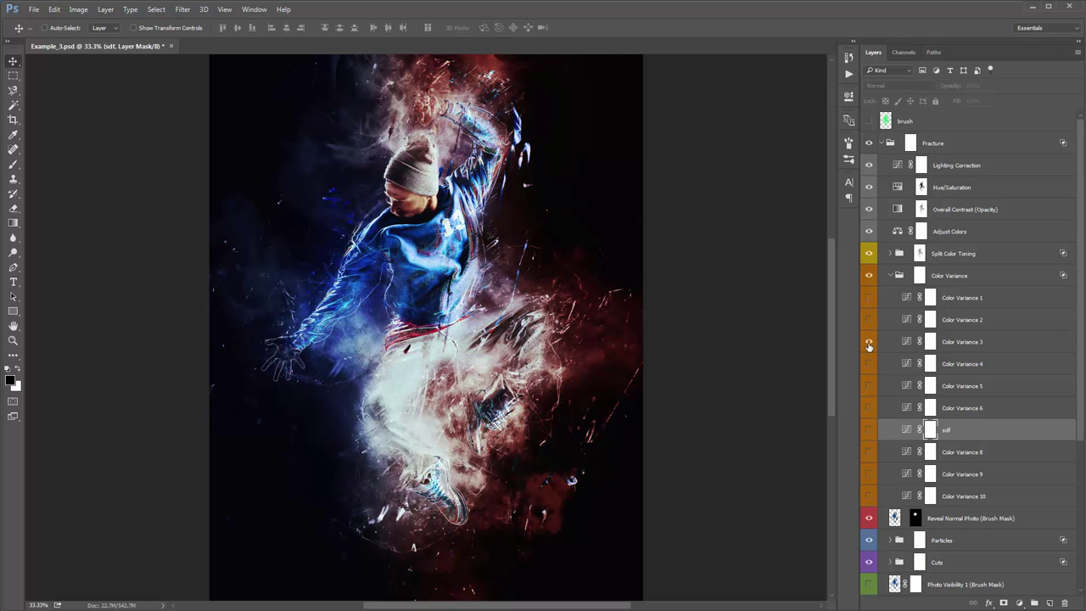
pyautogui.click(869, 342)
pyautogui.click(869, 320)
pyautogui.click(868, 320)
# Step: Show the Color Variance 1 layer, rename it to "sdf" and hide it
pyautogui.click(869, 298)
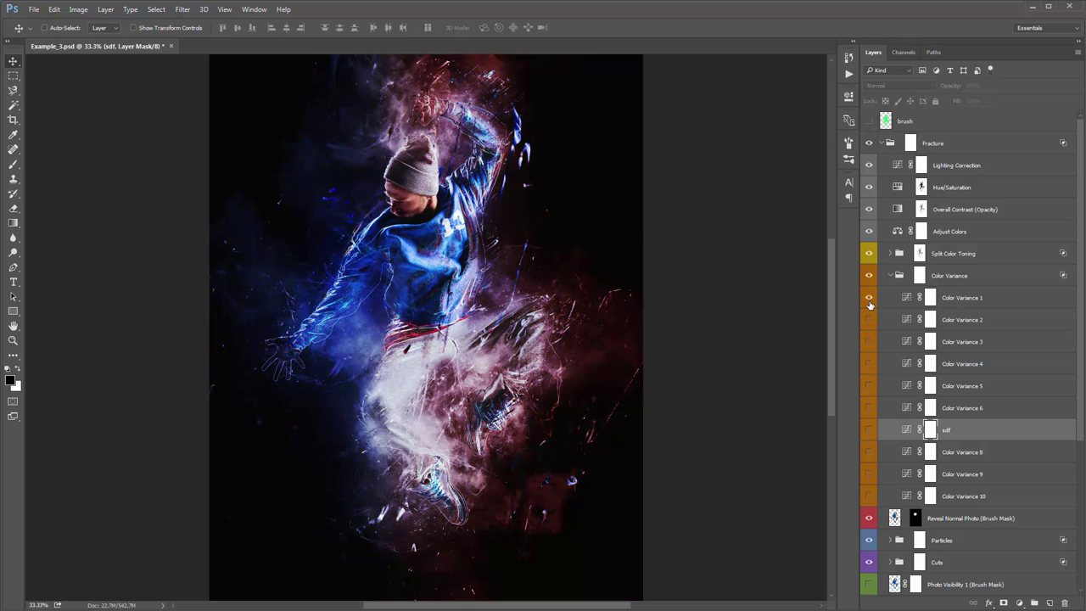
pyautogui.doubleClick(949, 302)
pyautogui.write('sdf')
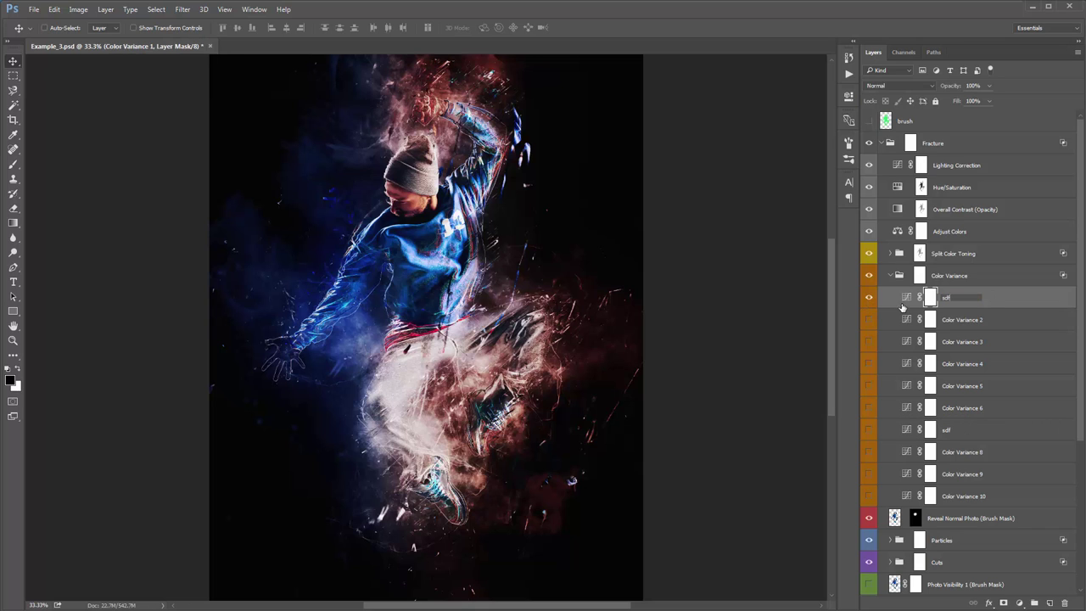
pyautogui.click(868, 298)
# Step: Preview Color Variance 10, 9, 8 and the lower "sdf" layer one at a time
pyautogui.click(869, 496)
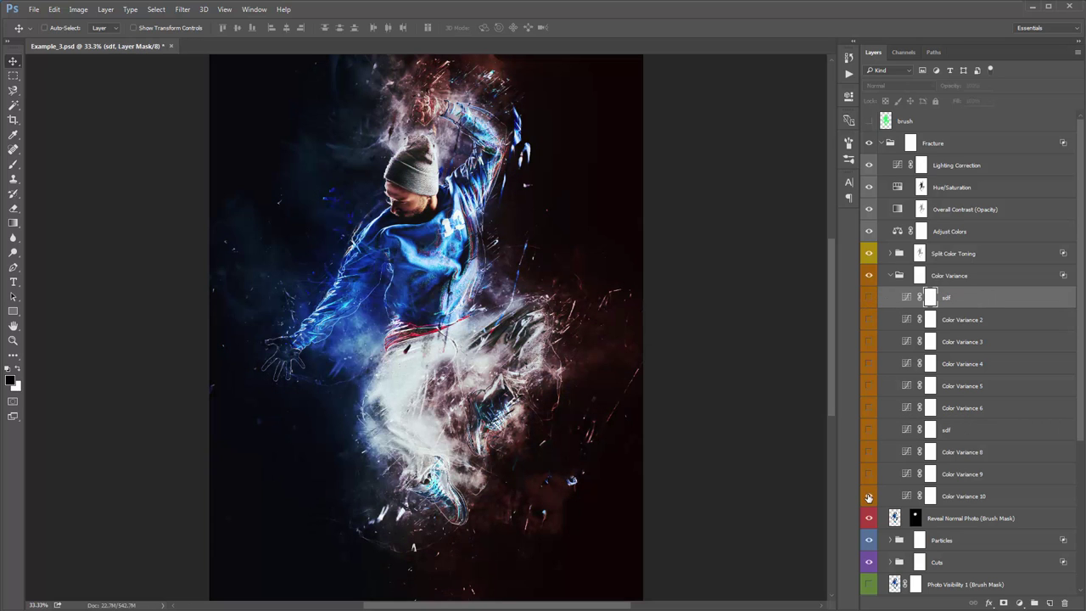
pyautogui.click(869, 497)
pyautogui.click(869, 475)
pyautogui.click(869, 475)
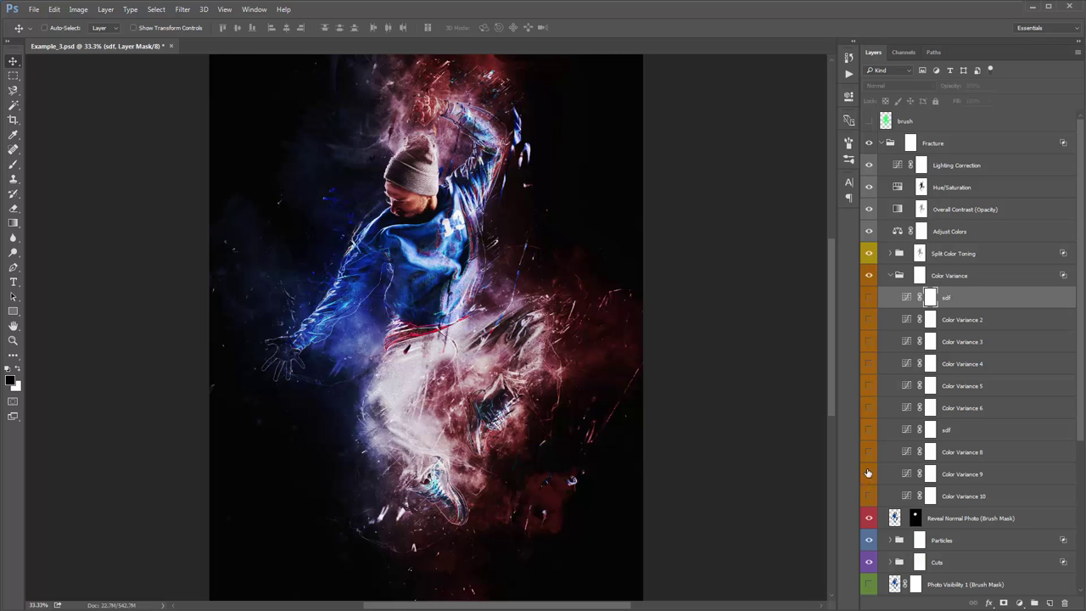
pyautogui.click(869, 452)
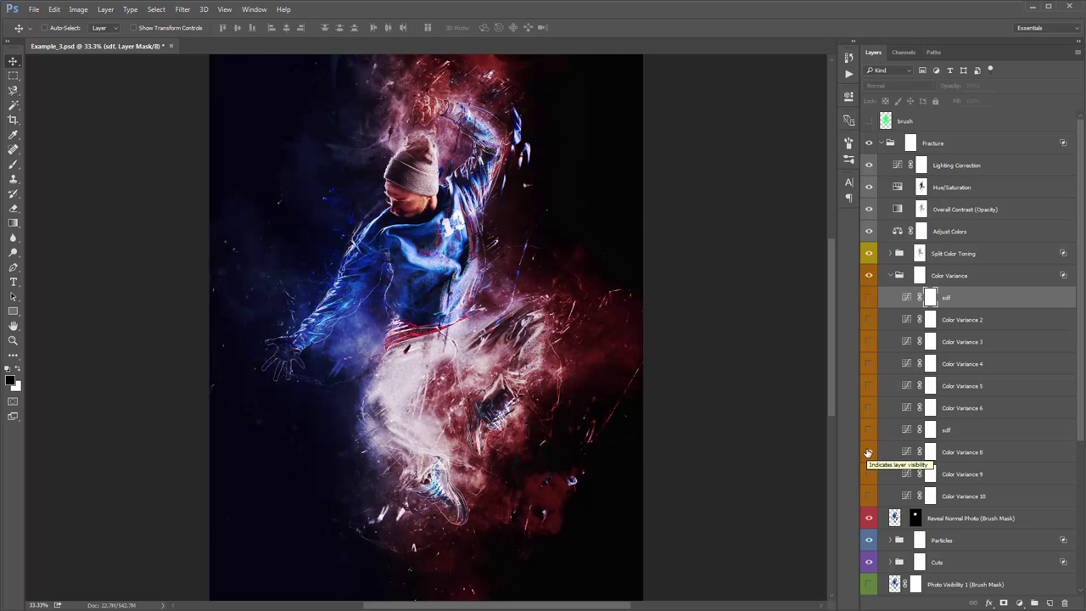
pyautogui.click(869, 452)
pyautogui.click(868, 430)
pyautogui.click(868, 430)
# Step: Rename Color Variance 8 to "sdf" and move it, hidden, with the other lower "sdf" layer directly beneath the first "sdf" layer
pyautogui.click(869, 452)
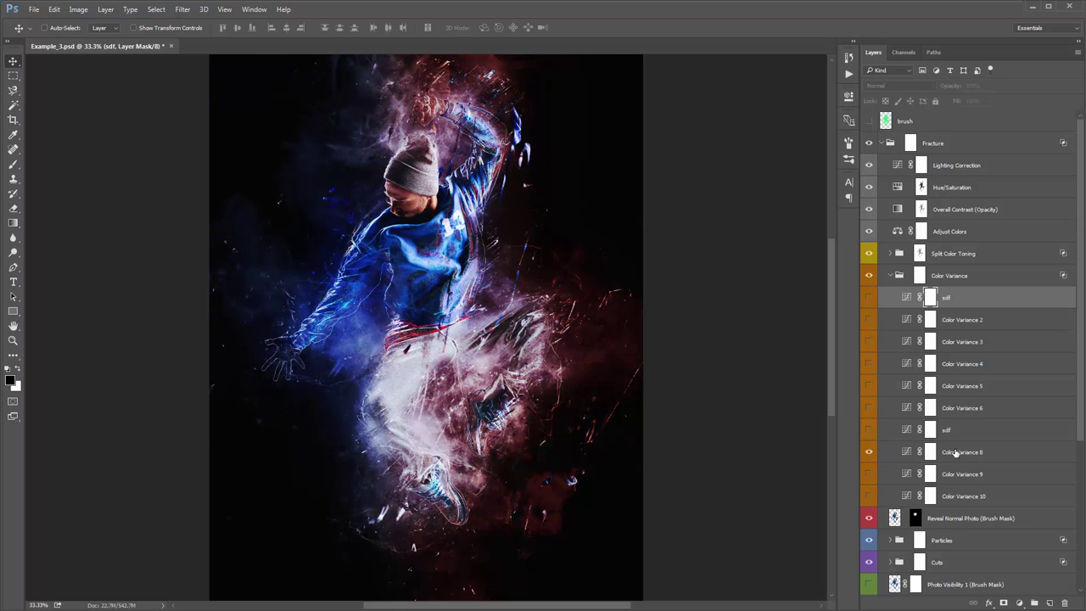
pyautogui.doubleClick(976, 451)
pyautogui.write('sdf')
pyautogui.keyDown('ctrl'); pyautogui.click(966, 440); pyautogui.keyUp('ctrl')
pyautogui.moveTo(966, 440); pyautogui.dragTo(924, 326)
pyautogui.click(869, 341)
# Step: Preview the three grouped "sdf" color variance layers one at a time
pyautogui.click(869, 297)
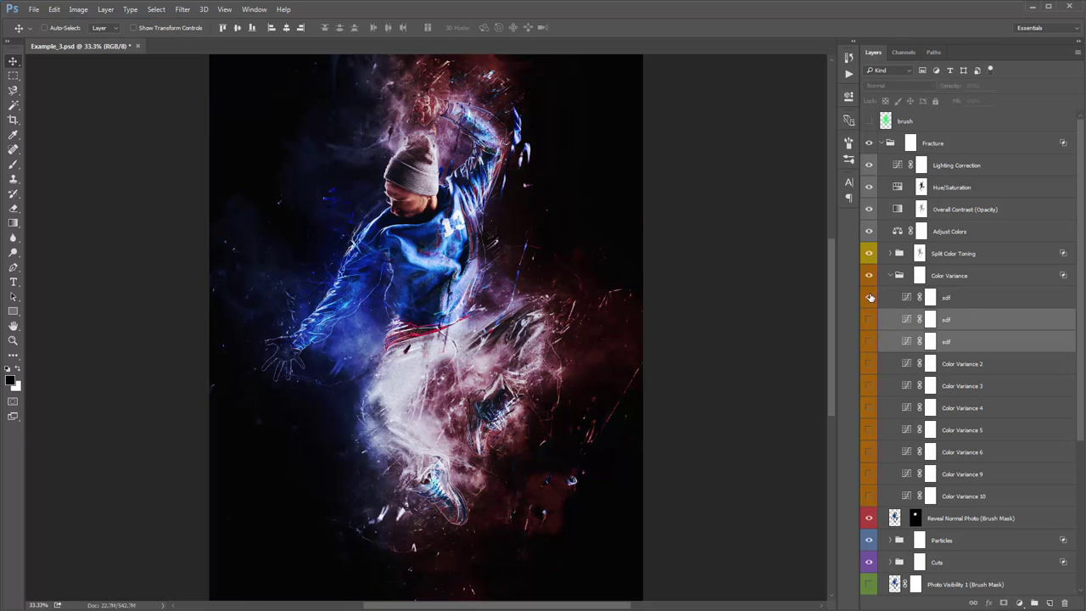
pyautogui.click(869, 297)
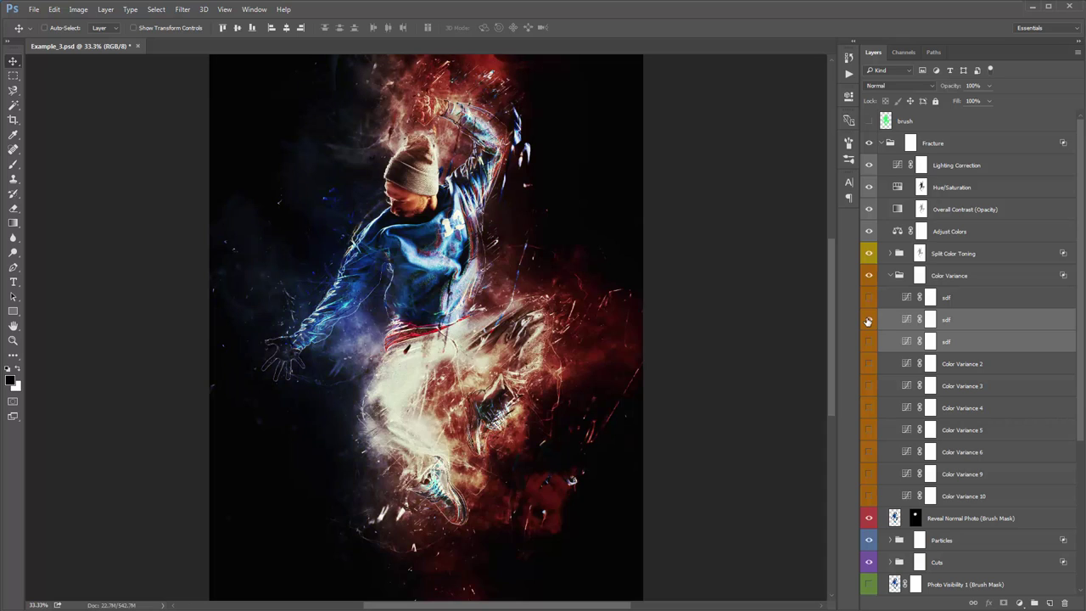
pyautogui.click(869, 341)
pyautogui.click(868, 341)
# Step: Show the middle "sdf" color variance layer and reduce its opacity to 43%
pyautogui.click(868, 319)
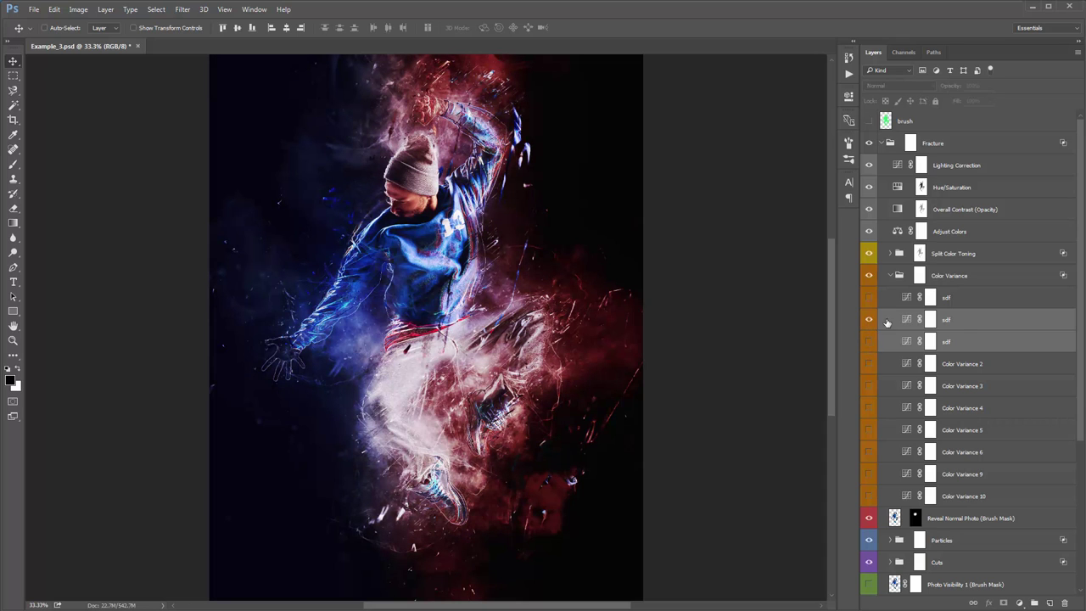
pyautogui.click(954, 322)
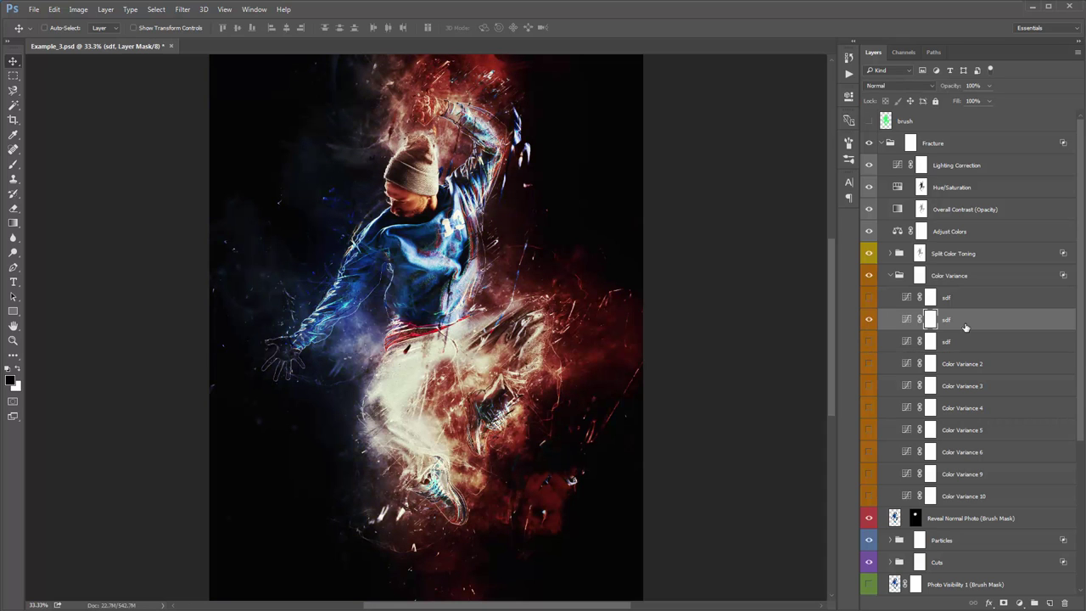
pyautogui.click(971, 86)
pyautogui.write('0')
pyautogui.press('Return')
pyautogui.moveTo(170, 145); pyautogui.dragTo(194, 142)
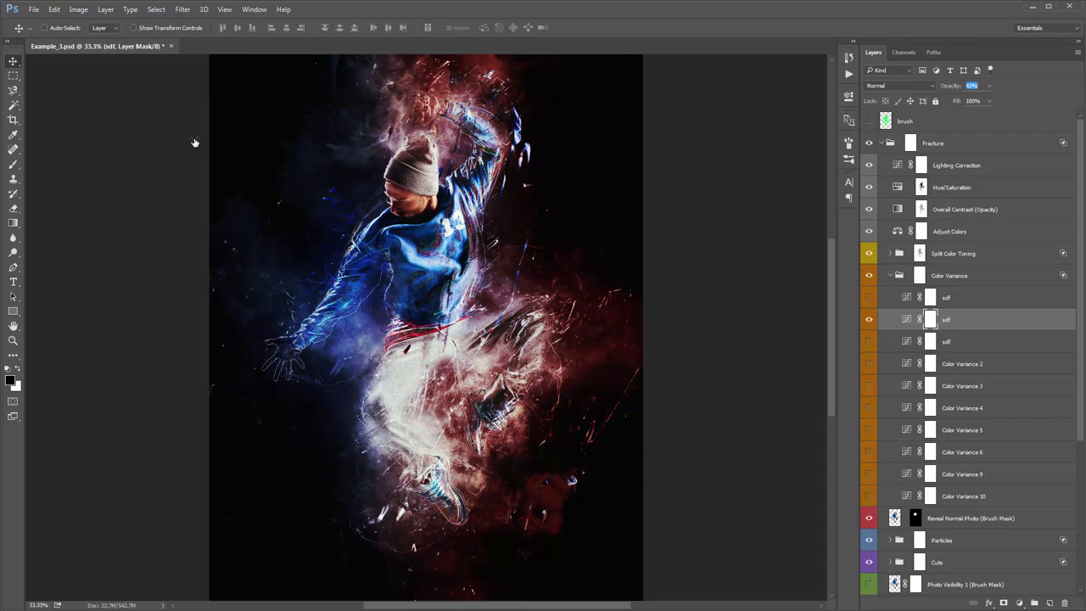
# Step: Show the uppermost "sdf" color variance layer and reduce its opacity to 48%
pyautogui.click(867, 297)
pyautogui.click(964, 304)
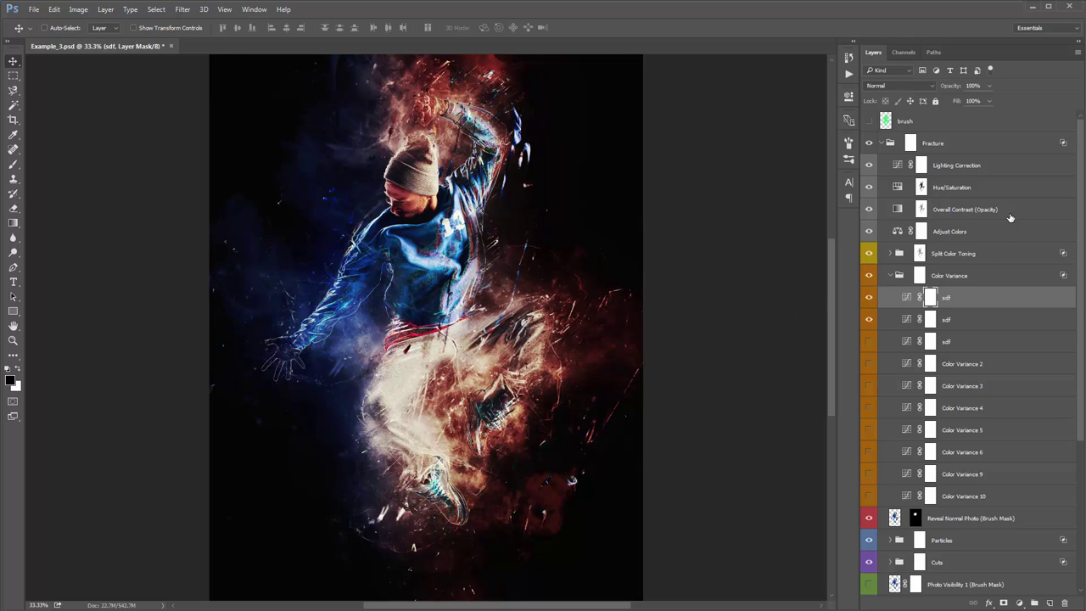
pyautogui.moveTo(951, 86); pyautogui.dragTo(210, 107)
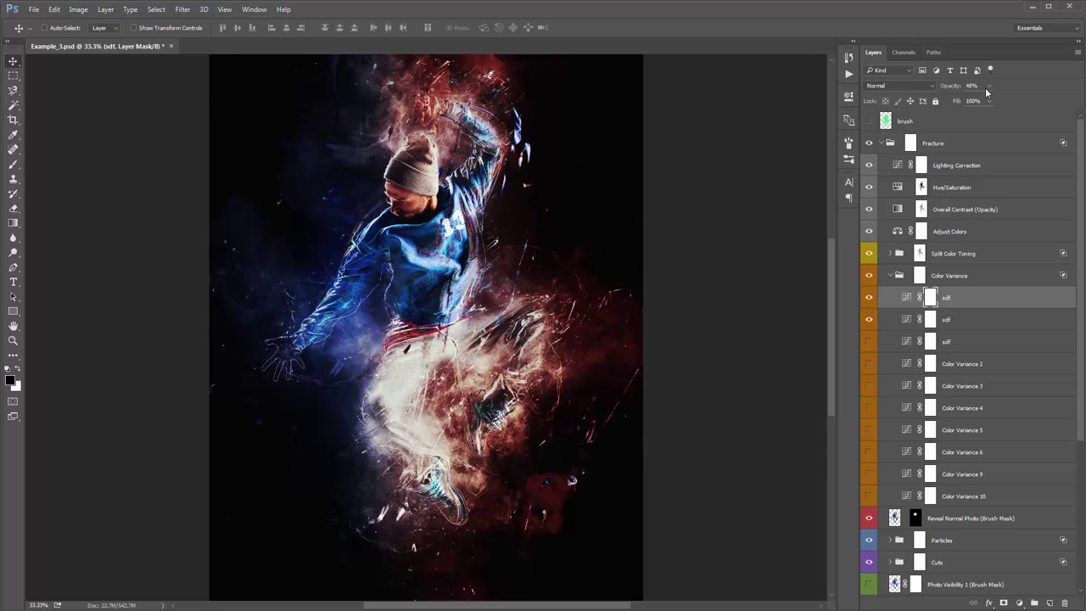
# Step: Briefly preview the third "sdf" layer, hide it again, and collapse the Color Variance group
pyautogui.click(868, 340)
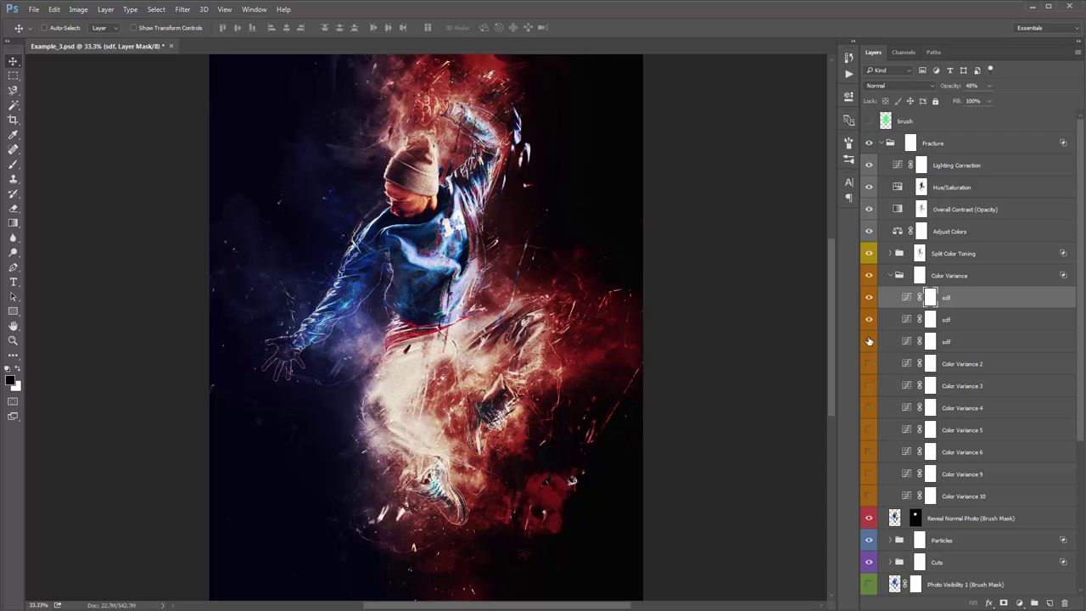
pyautogui.click(869, 340)
pyautogui.click(889, 275)
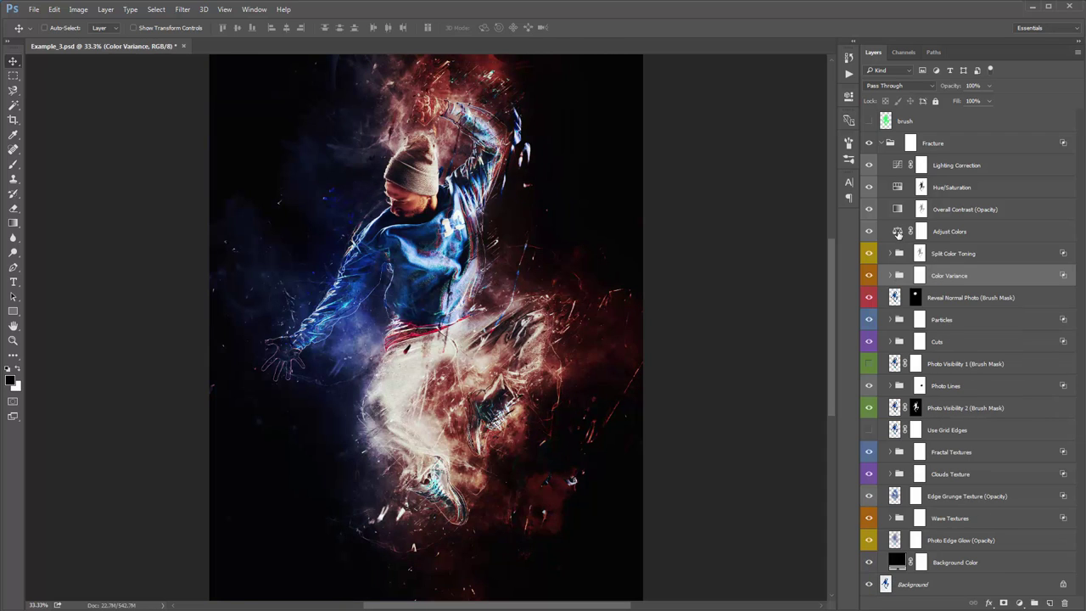
# Step: Shift the Adjust Colors midtones to cyan -4 and yellow -11 and toward green, and adjust the balance of another tonal range
pyautogui.doubleClick(897, 232)
pyautogui.moveTo(736, 158); pyautogui.dragTo(731, 197)
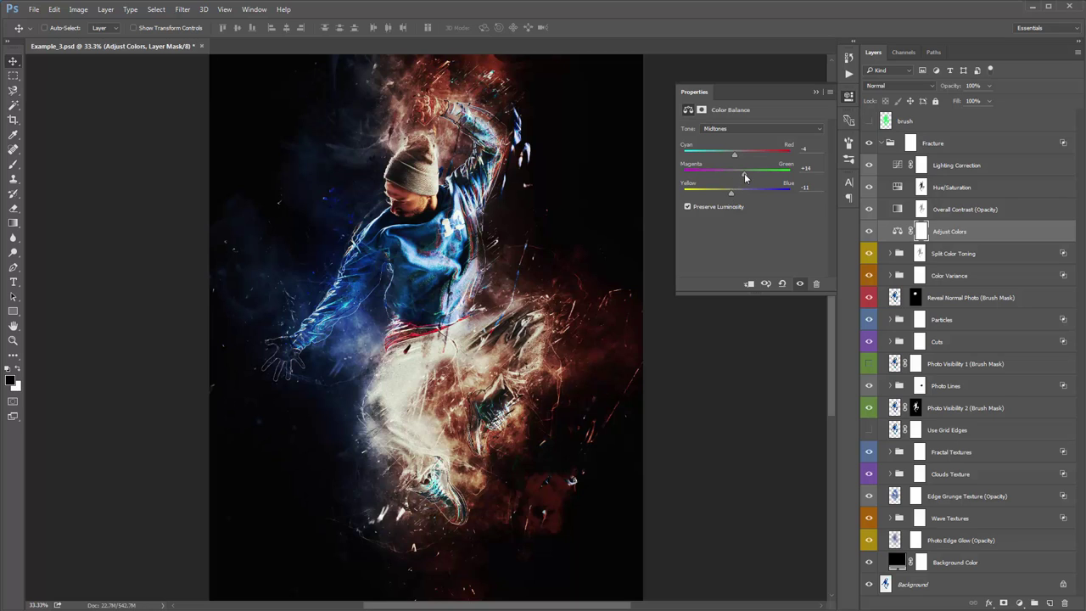
pyautogui.moveTo(744, 174)
pyautogui.mouseDown()
pyautogui.moveTo(732, 176)
pyautogui.moveTo(750, 181)
pyautogui.mouseUp()
pyautogui.click(738, 129)
pyautogui.click(735, 139)
pyautogui.moveTo(738, 189); pyautogui.dragTo(735, 194)
pyautogui.click(814, 92)
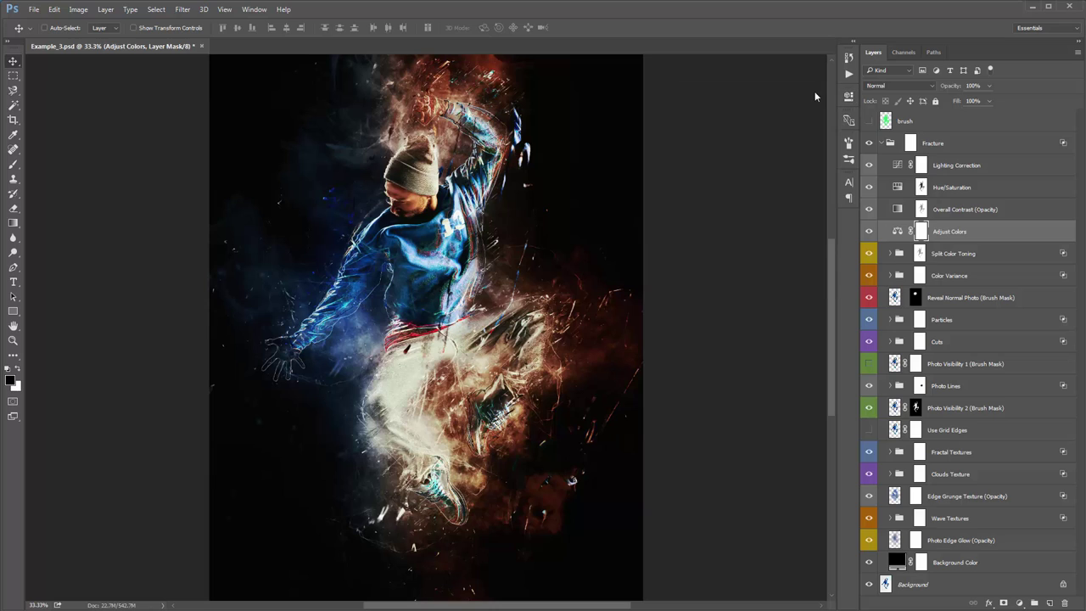
# Step: Compare the image with the Cuts group off and on, expand the group, and preview its Large Cuts_Single Color layer
pyautogui.click(942, 298)
pyautogui.click(944, 320)
pyautogui.click(946, 342)
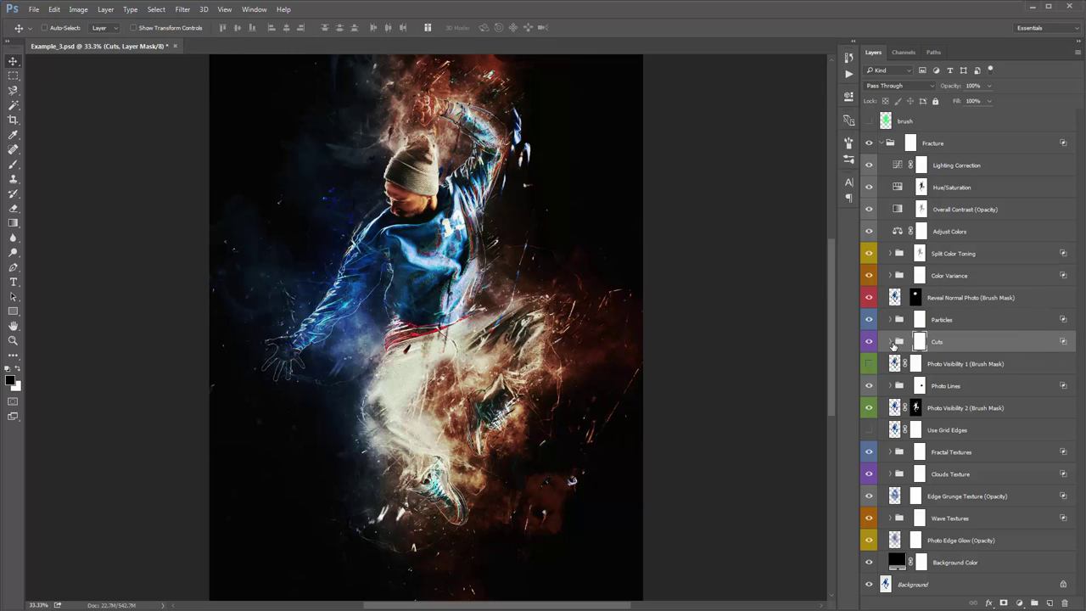
pyautogui.click(869, 342)
pyautogui.click(869, 342)
pyautogui.click(890, 342)
pyautogui.click(869, 385)
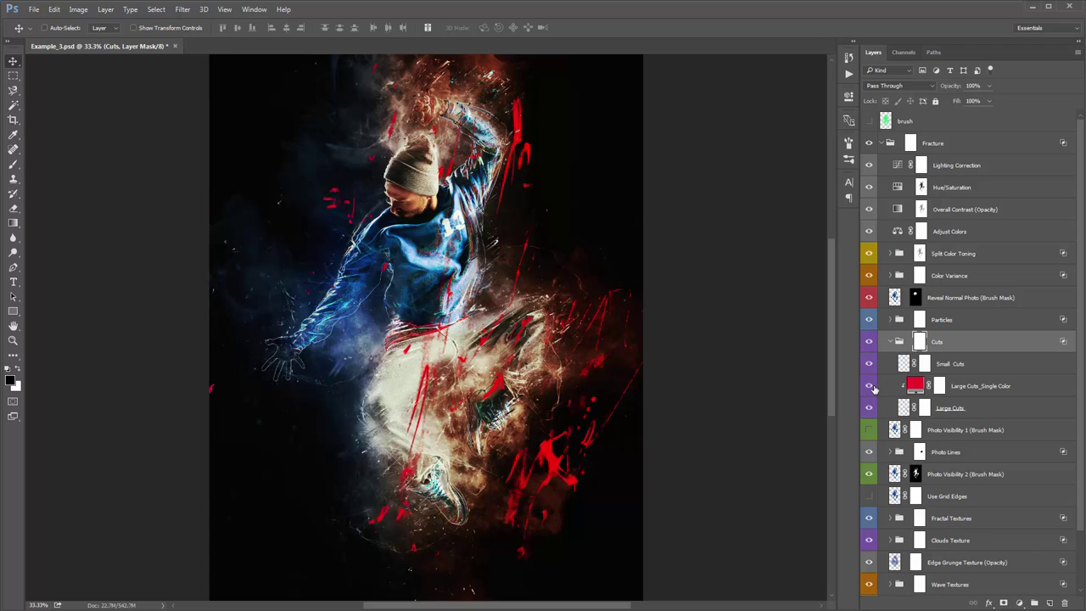
pyautogui.click(873, 387)
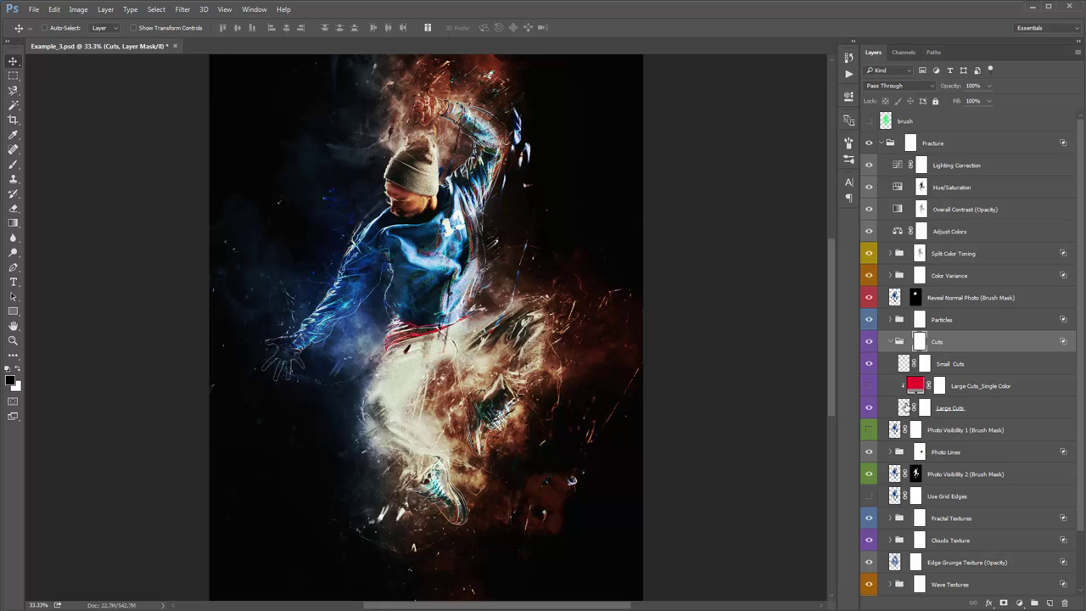
# Step: Duplicate Large Cuts with its Single Color layer below the originals, and move the color-filled copy to the image's left half
pyautogui.keyDown('shift'); pyautogui.click(957, 408); pyautogui.keyUp('shift')
pyautogui.moveTo(957, 408); pyautogui.dragTo(933, 445)
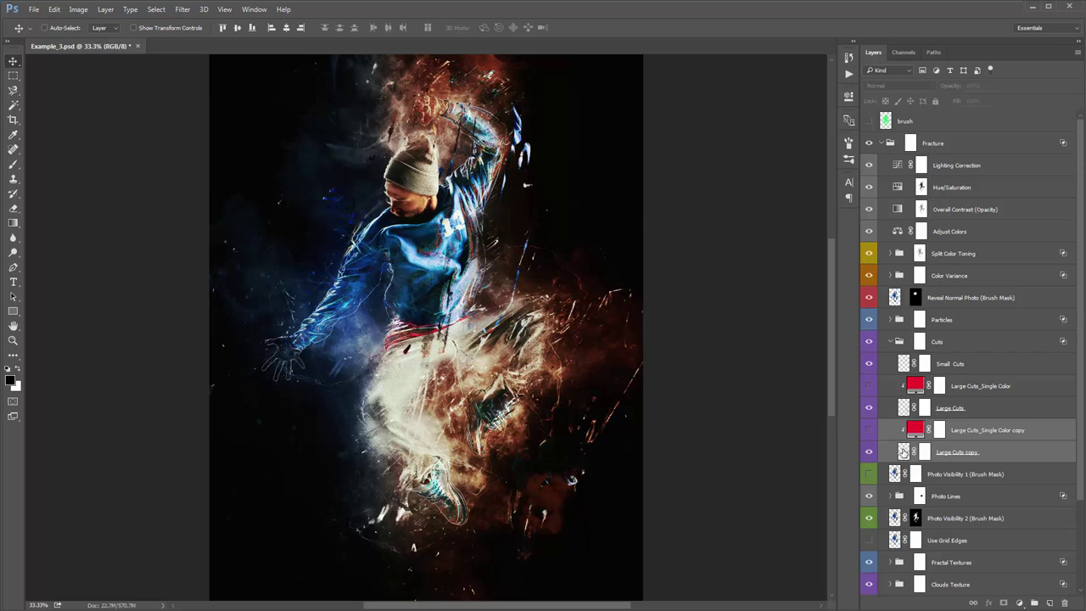
pyautogui.click(934, 450)
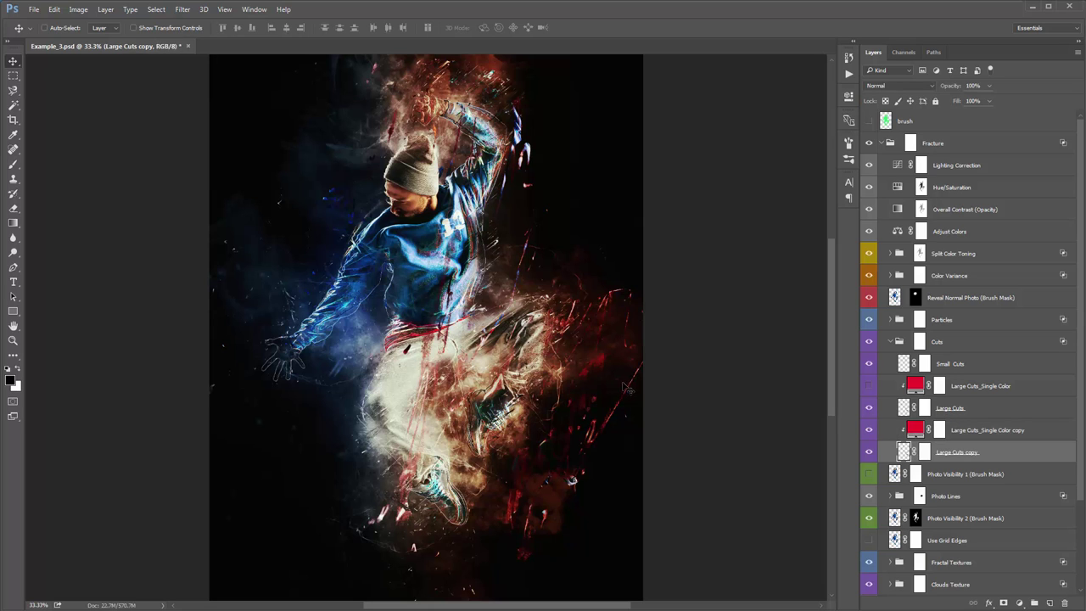
pyautogui.moveTo(607, 363)
pyautogui.mouseDown()
pyautogui.moveTo(587, 328)
pyautogui.moveTo(574, 334)
pyautogui.moveTo(554, 315)
pyautogui.moveTo(521, 244)
pyautogui.moveTo(489, 376)
pyautogui.moveTo(560, 288)
pyautogui.moveTo(533, 213)
pyautogui.moveTo(536, 223)
pyautogui.mouseUp()
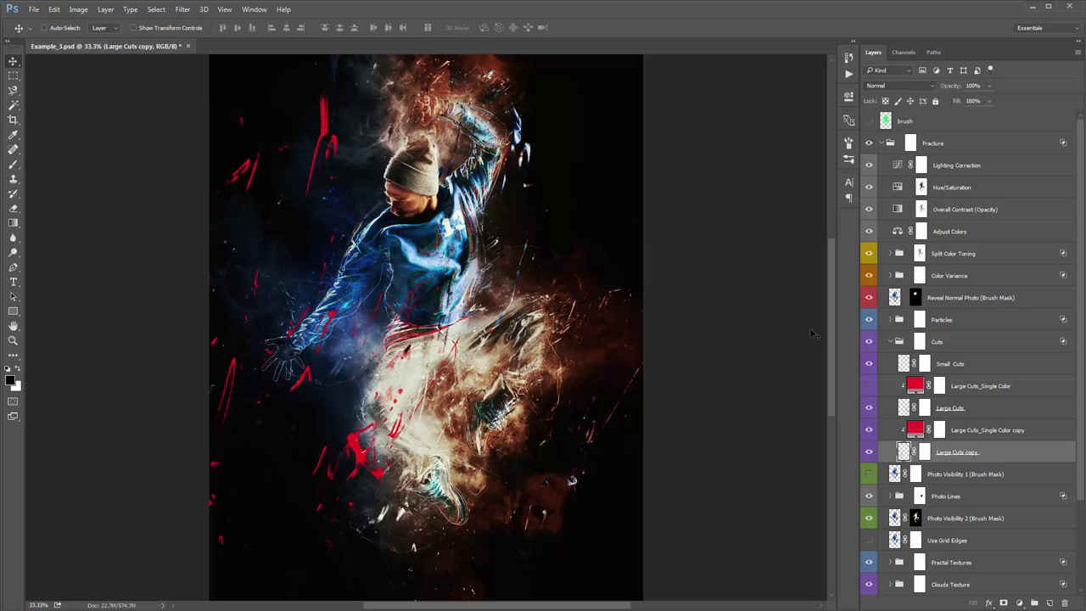
# Step: Change the Large Cuts_Single Color copy fill to blue #225fbb
pyautogui.doubleClick(917, 427)
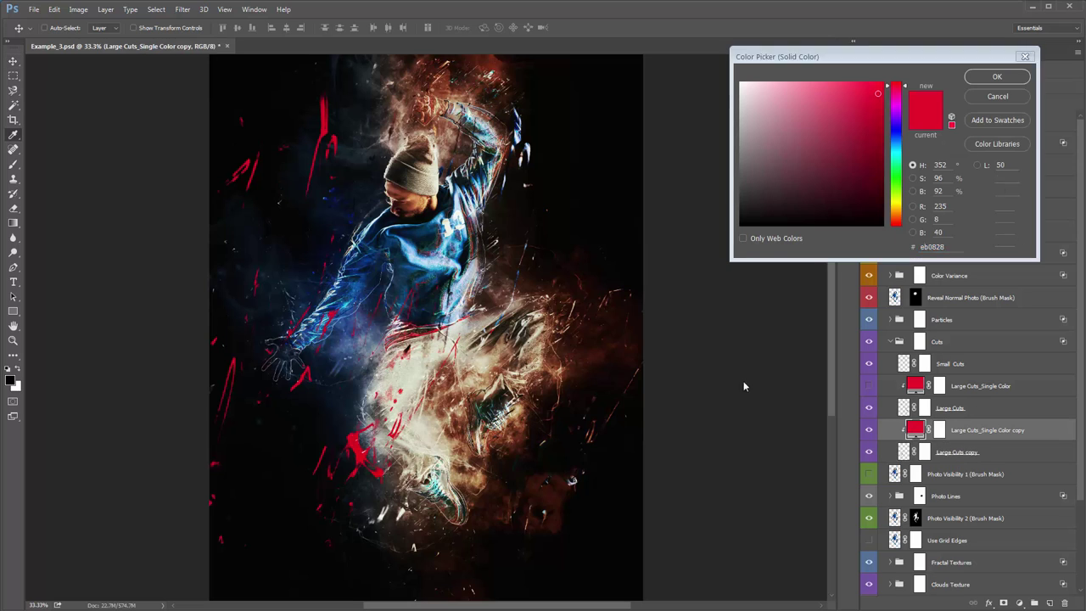
pyautogui.click(896, 136)
pyautogui.click(857, 119)
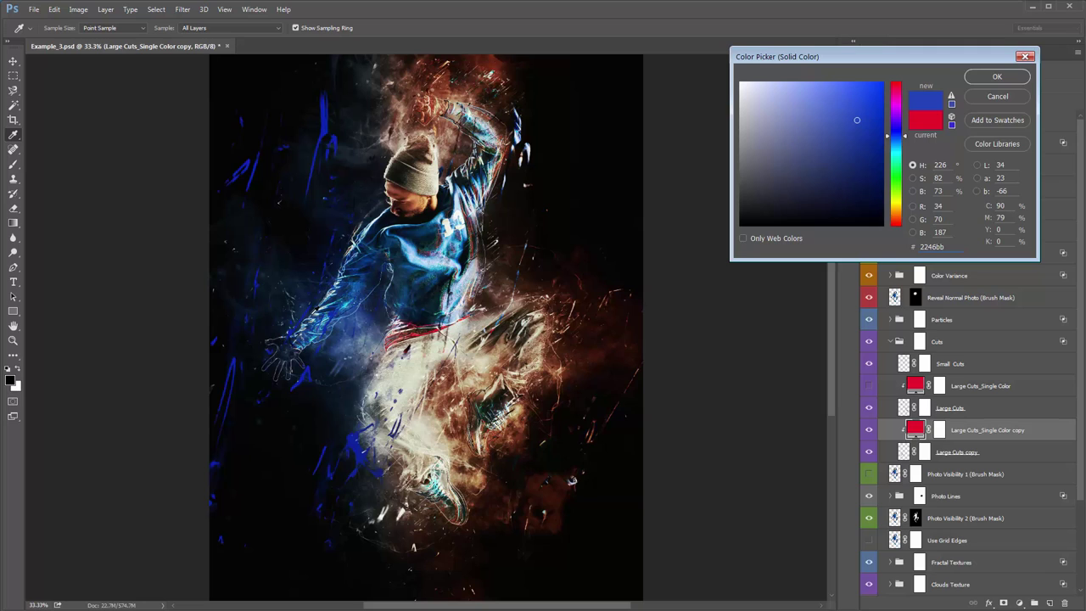
pyautogui.moveTo(884, 138); pyautogui.dragTo(902, 140)
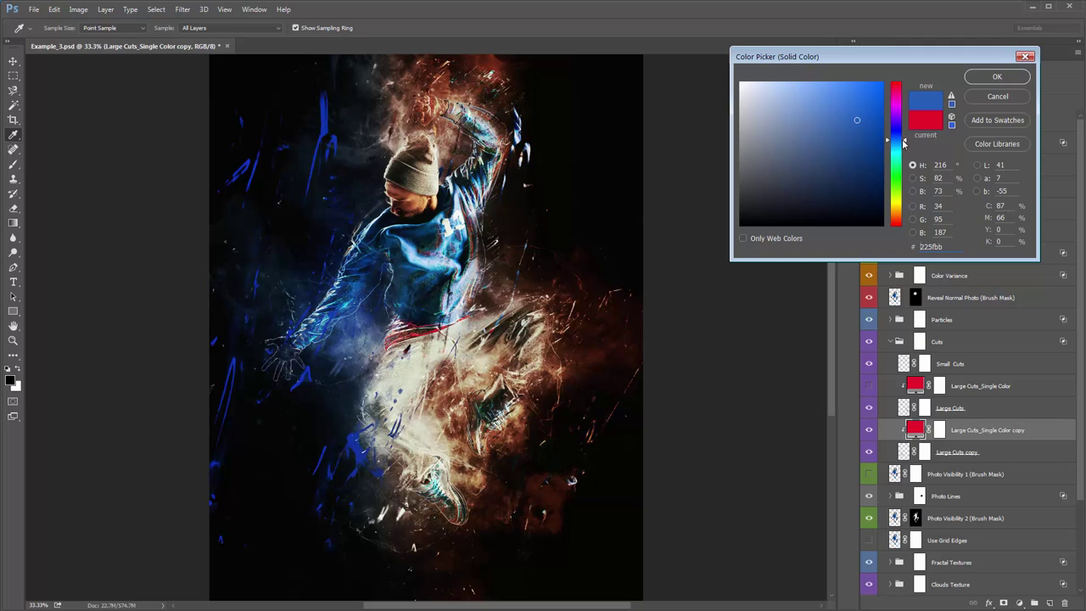
pyautogui.click(991, 77)
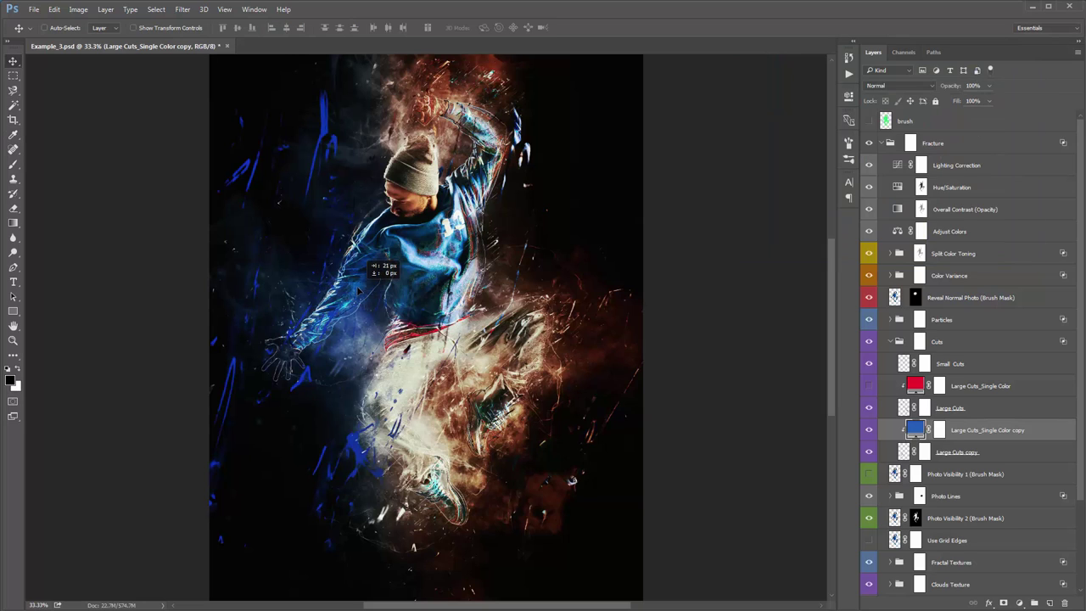
# Step: Move the Large Cuts copy layer downward and rotate it clockwise with Free Transform
pyautogui.click(901, 452)
pyautogui.moveTo(518, 343)
pyautogui.mouseDown()
pyautogui.moveTo(680, 310)
pyautogui.moveTo(594, 389)
pyautogui.moveTo(543, 462)
pyautogui.mouseUp()
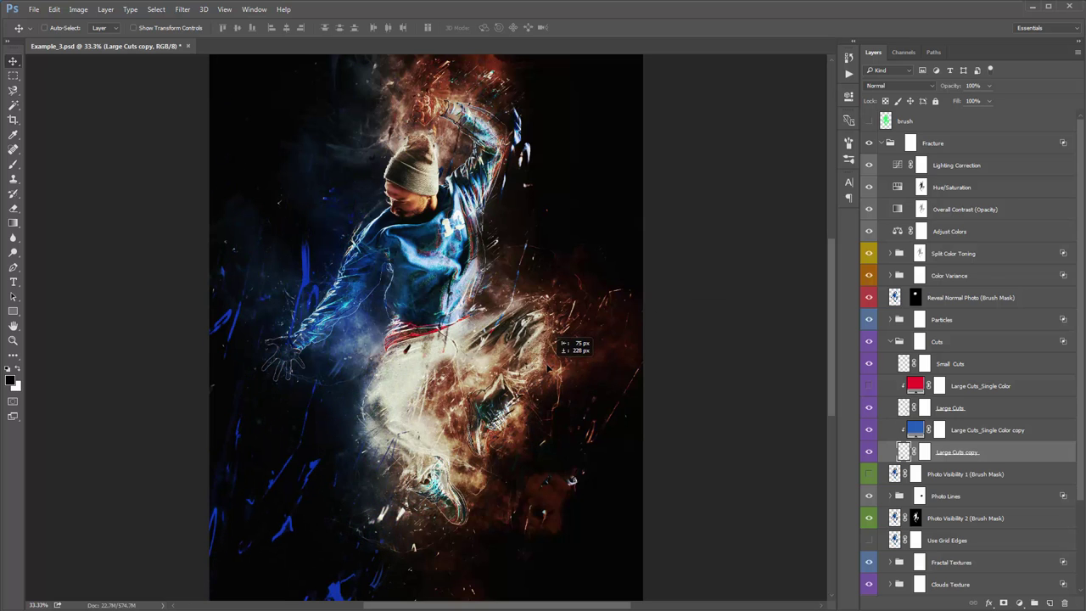
pyautogui.hotkey('ctrl', 't')
pyautogui.moveTo(677, 217); pyautogui.dragTo(623, 437)
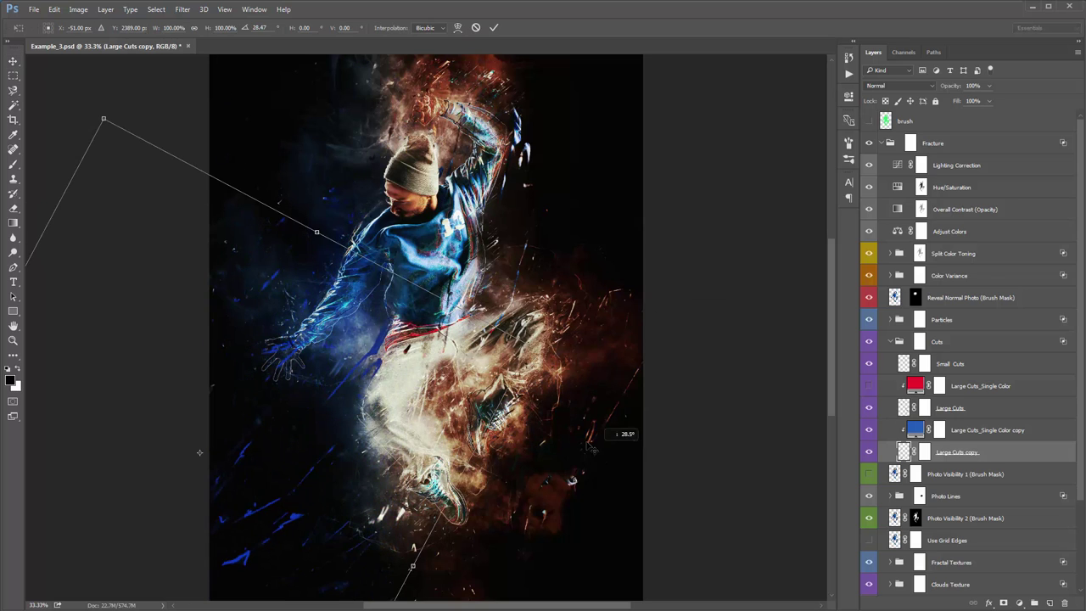
pyautogui.press('Return')
# Step: Move the rotated Large Cuts copy back up beside the dancer's outstretched arm, and apply a final Free Transform
pyautogui.moveTo(475, 428)
pyautogui.mouseDown()
pyautogui.moveTo(465, 401)
pyautogui.moveTo(419, 362)
pyautogui.moveTo(479, 302)
pyautogui.moveTo(488, 244)
pyautogui.mouseUp()
pyautogui.moveTo(440, 382)
pyautogui.mouseDown()
pyautogui.moveTo(473, 367)
pyautogui.moveTo(498, 423)
pyautogui.moveTo(475, 408)
pyautogui.mouseUp()
pyautogui.hotkey('ctrl', 't')
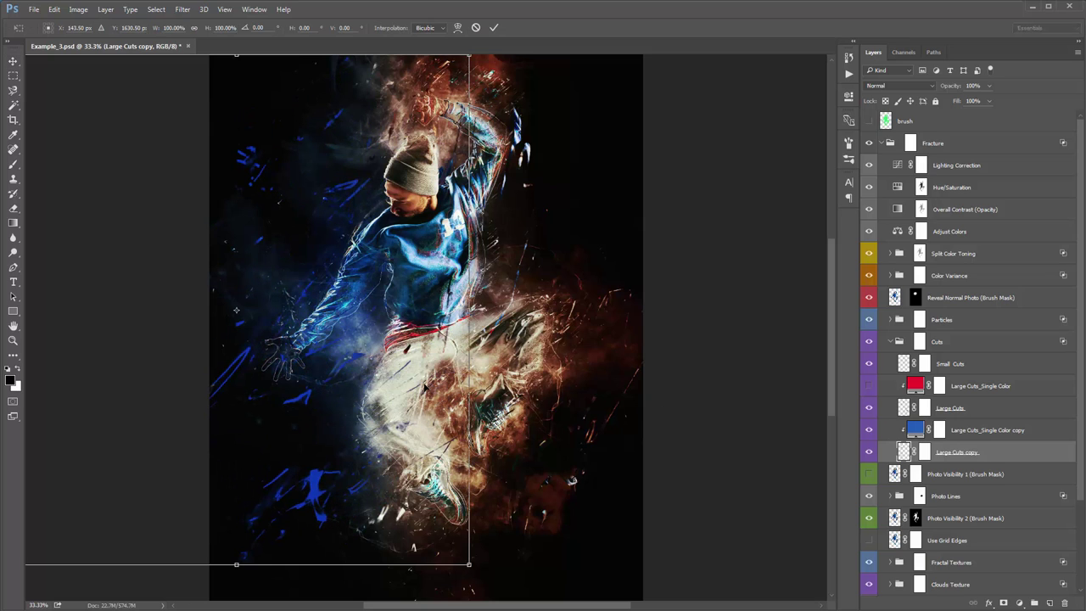
pyautogui.press('Return')
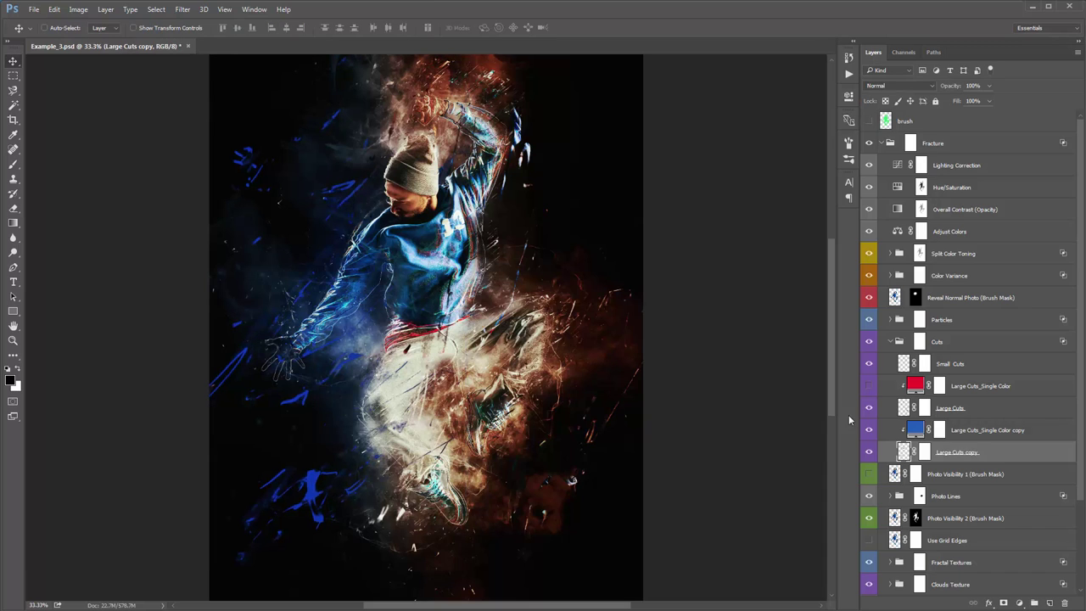
# Step: Invert the Large Cuts copy mask to black and paint white on it to reveal the cuts around the dancer's outstretched arm
pyautogui.click(924, 453)
pyautogui.hotkey('ctrl', 'i')
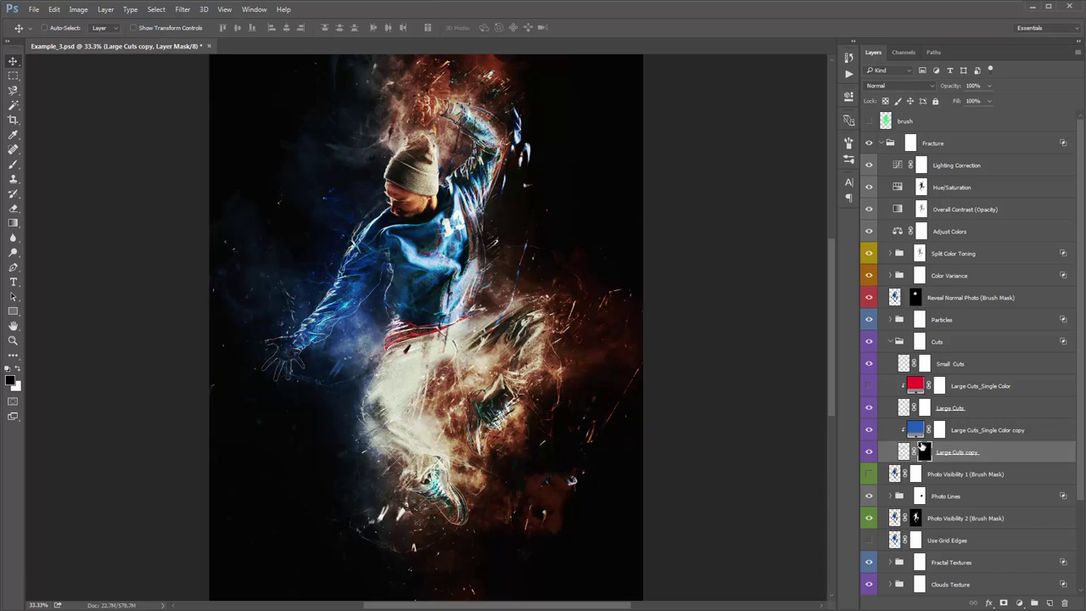
pyautogui.press('b')
pyautogui.press('x')
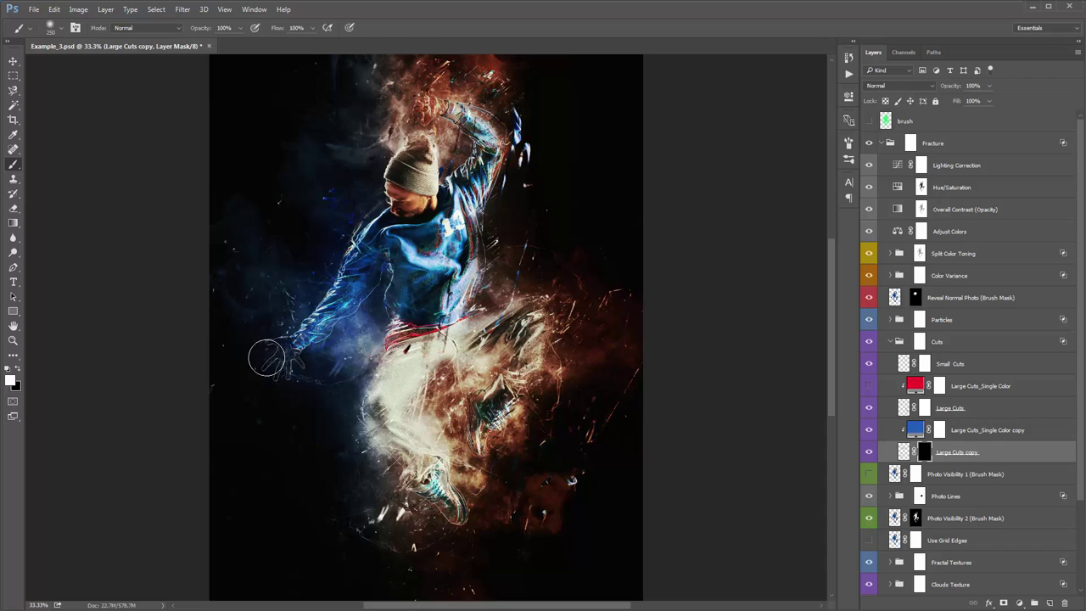
pyautogui.moveTo(267, 357)
pyautogui.mouseDown()
pyautogui.moveTo(369, 297)
pyautogui.moveTo(355, 343)
pyautogui.moveTo(377, 303)
pyautogui.moveTo(242, 350)
pyautogui.mouseUp()
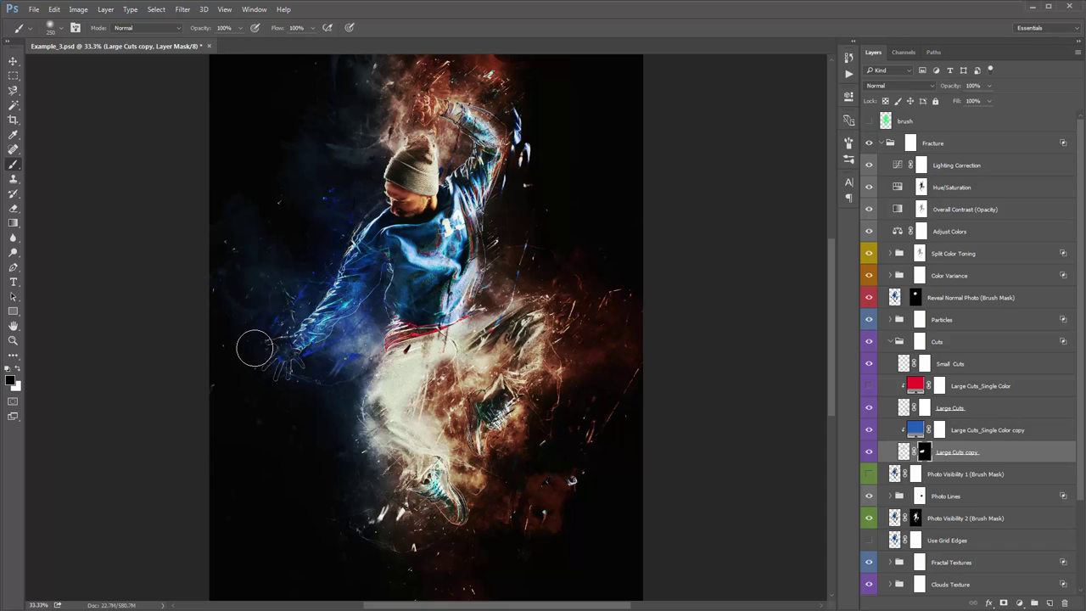
pyautogui.press('x')
pyautogui.press('v')
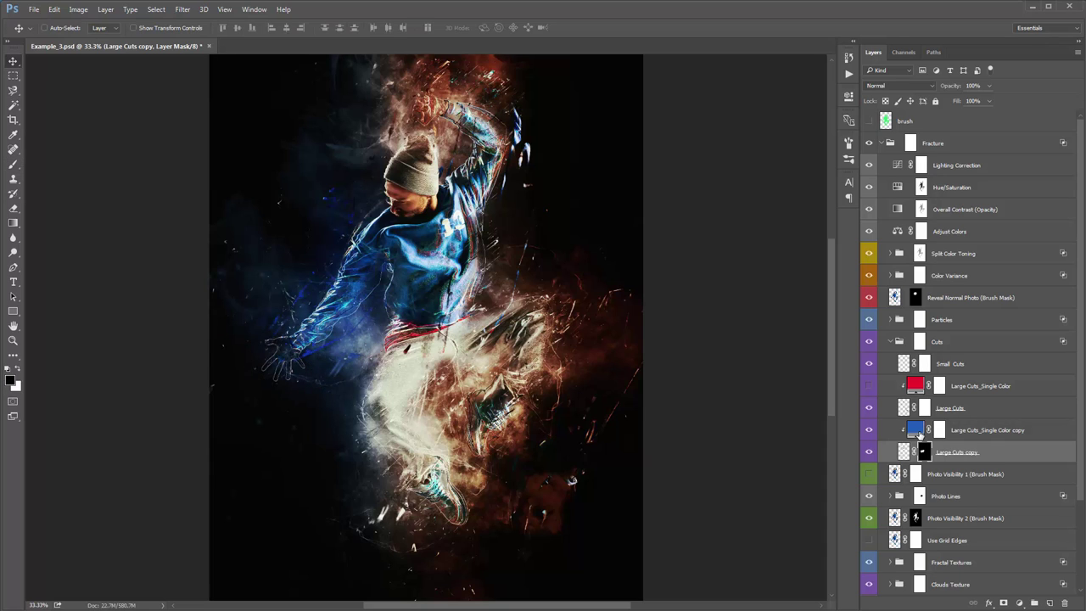
# Step: Change the Large Cuts_Single Color copy fill from blue to bright red
pyautogui.doubleClick(916, 431)
pyautogui.moveTo(895, 136); pyautogui.dragTo(895, 63)
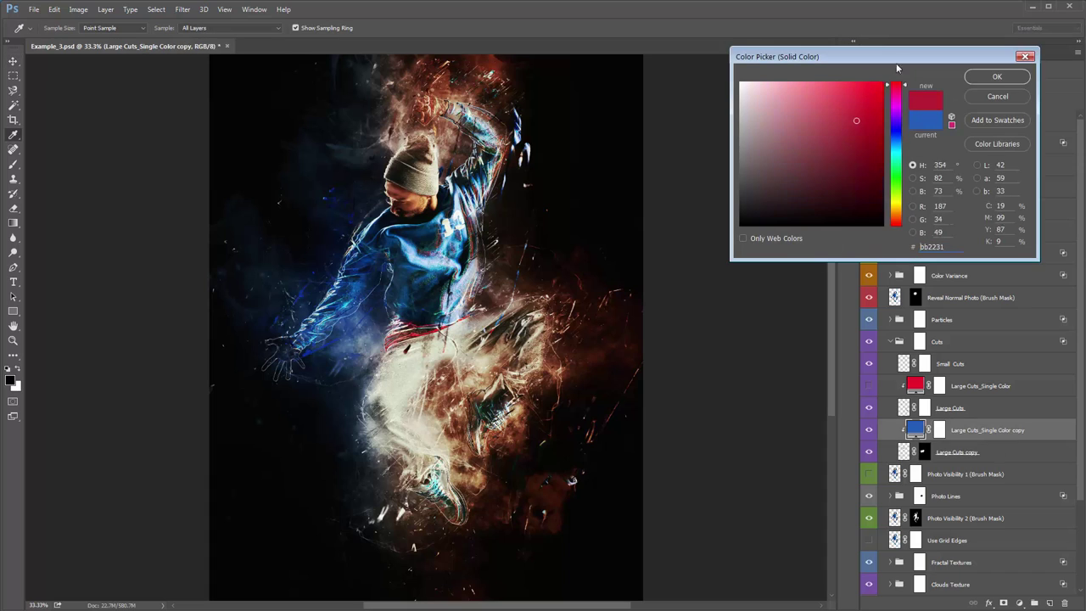
pyautogui.click(998, 76)
# Step: Duplicate the red Large Cuts copy pair below itself, disable the duplicate's mask, and reposition its rotated cuts over the dancer's waist and legs
pyautogui.keyDown('shift'); pyautogui.click(952, 451); pyautogui.keyUp('shift')
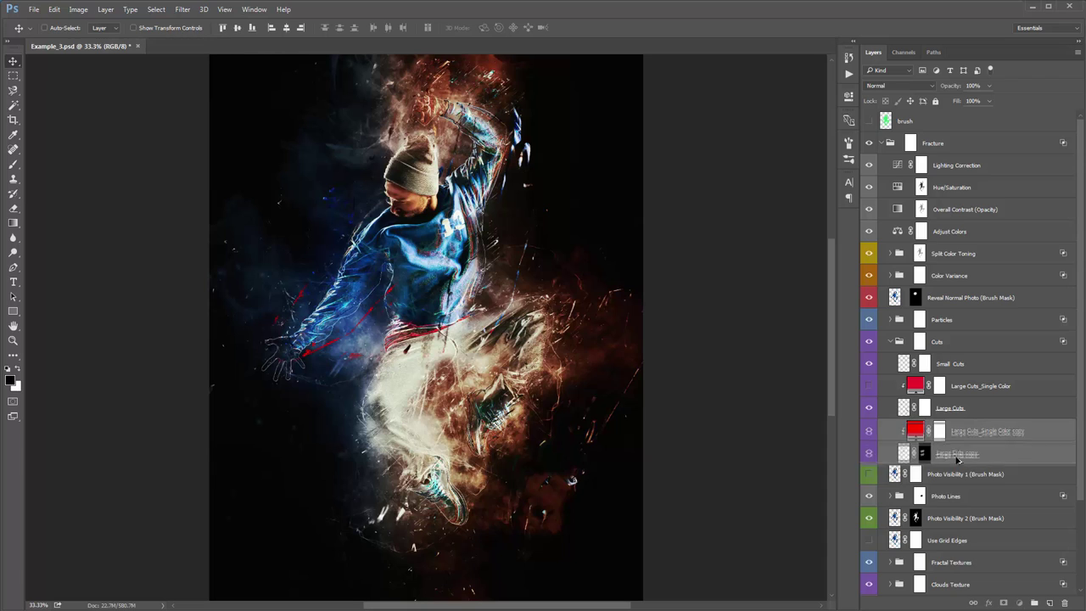
pyautogui.moveTo(952, 451); pyautogui.dragTo(933, 468)
pyautogui.click(925, 499)
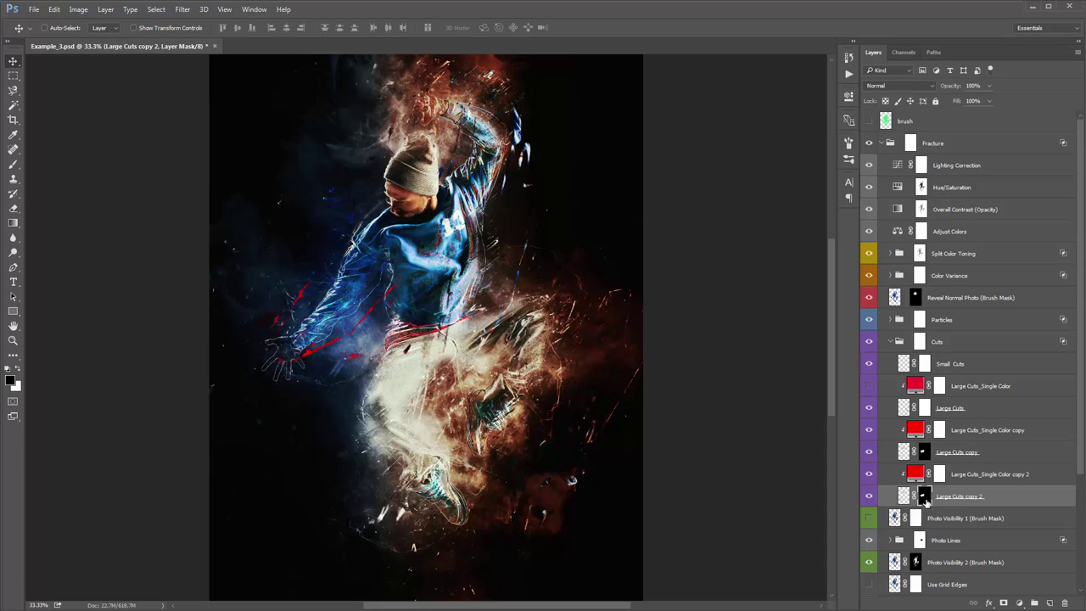
pyautogui.click(904, 496)
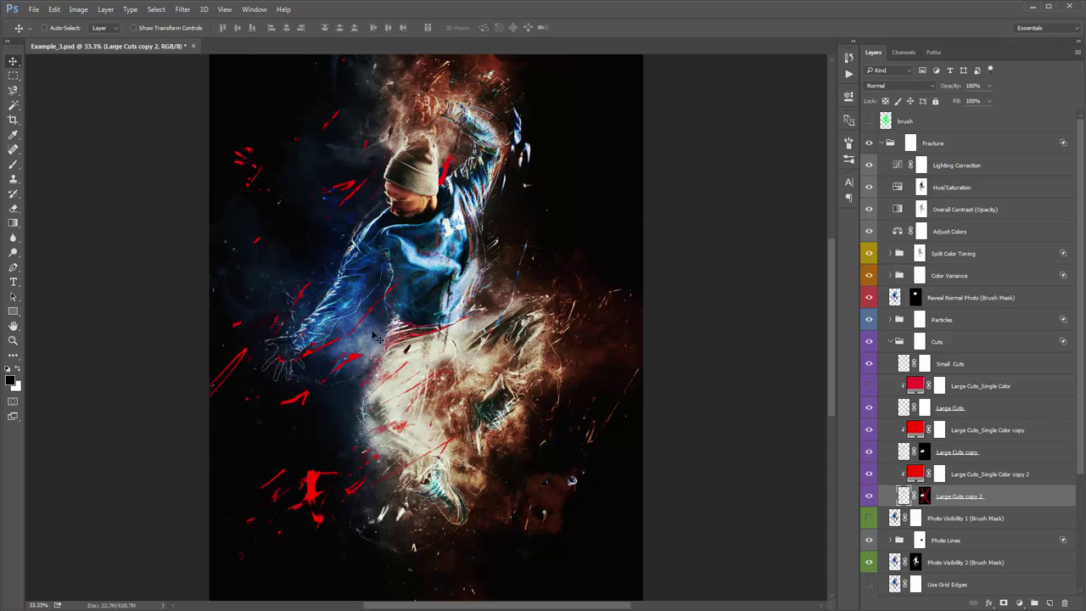
pyautogui.moveTo(381, 341); pyautogui.dragTo(413, 342)
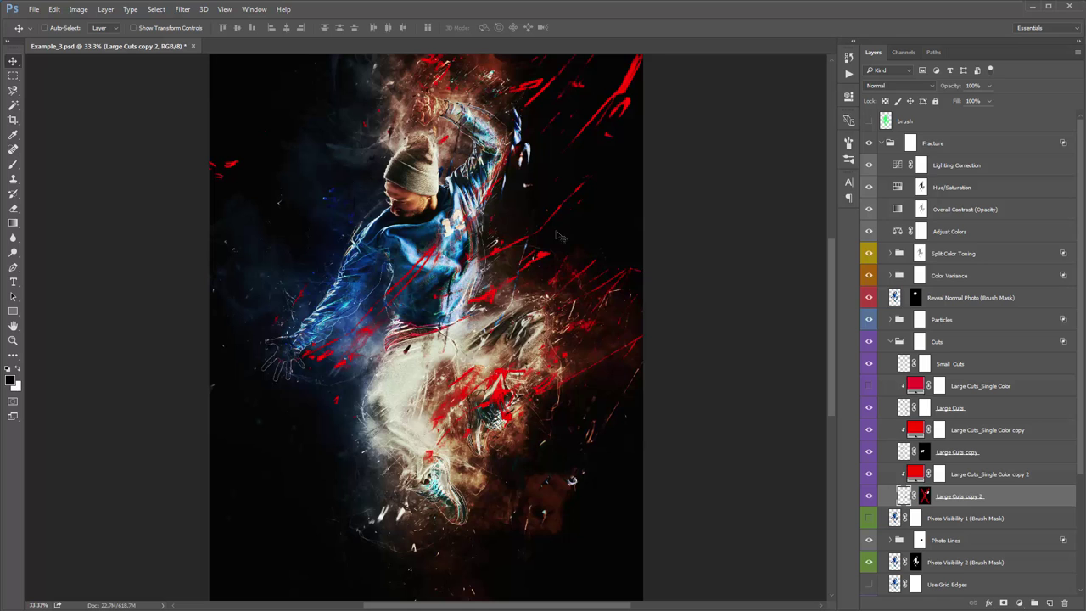
pyautogui.moveTo(540, 266); pyautogui.dragTo(513, 306)
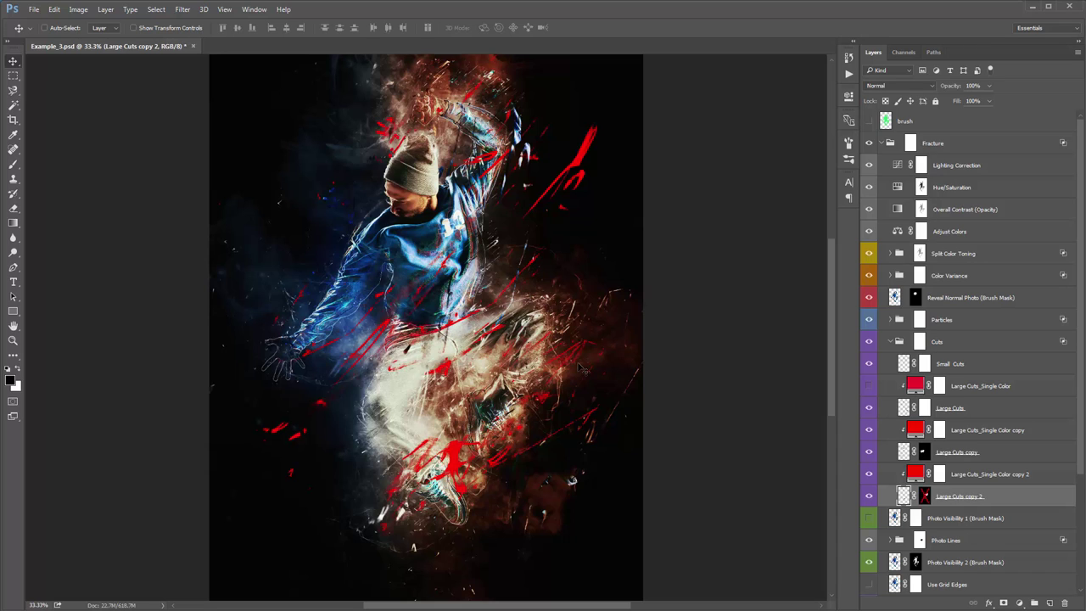
# Step: Fill the enabled Large Cuts copy 2 mask with black, paint white to reveal cuts by the waist and raised knee, and collapse the Cuts group
pyautogui.click(925, 496)
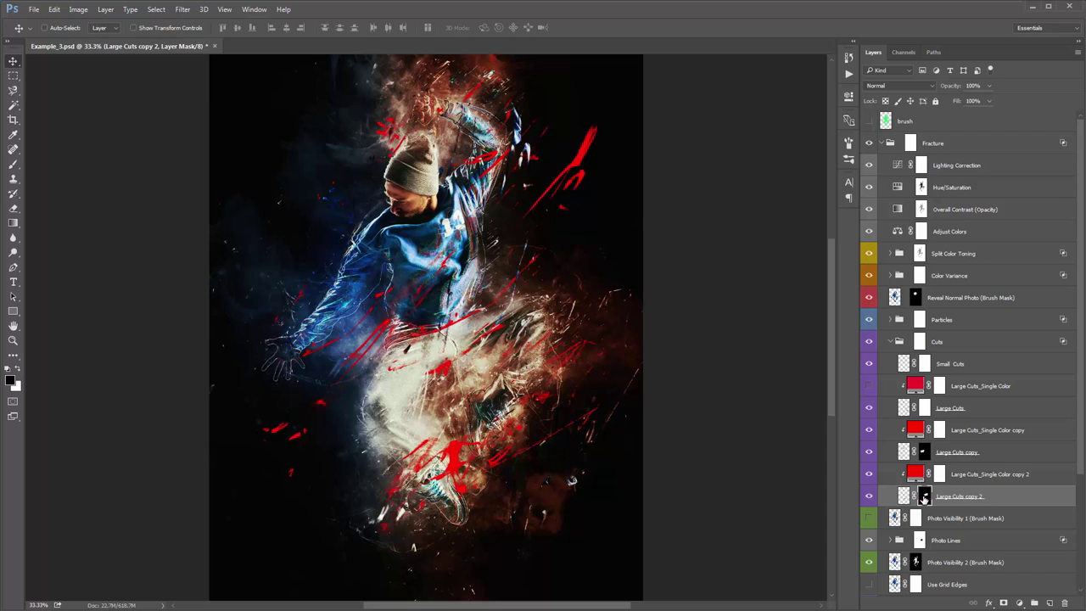
pyautogui.hotkey('alt', 'BackSpace')
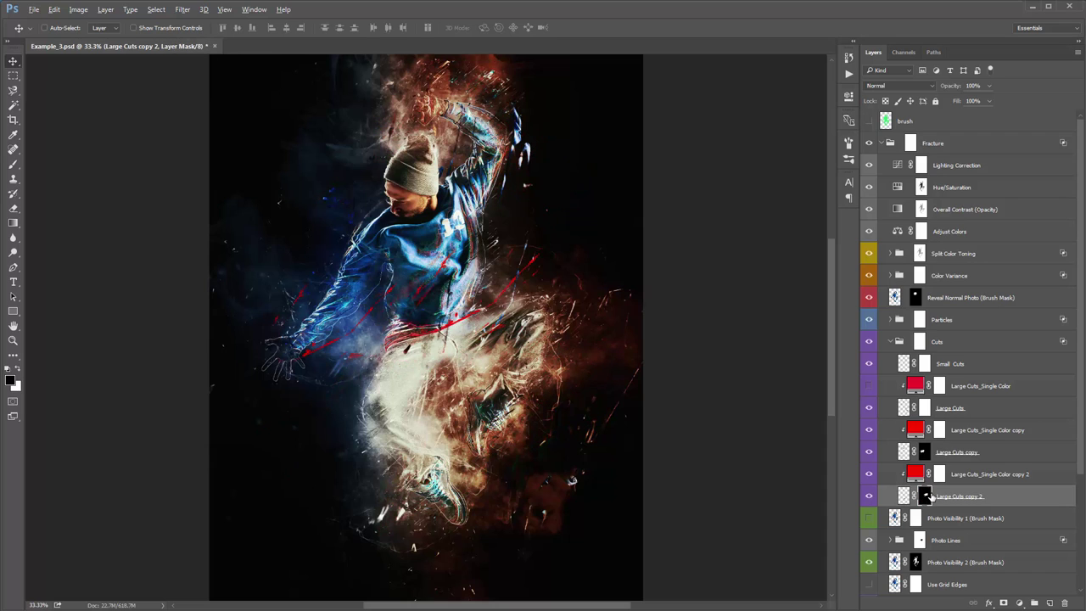
pyautogui.click(904, 496)
pyautogui.press('b')
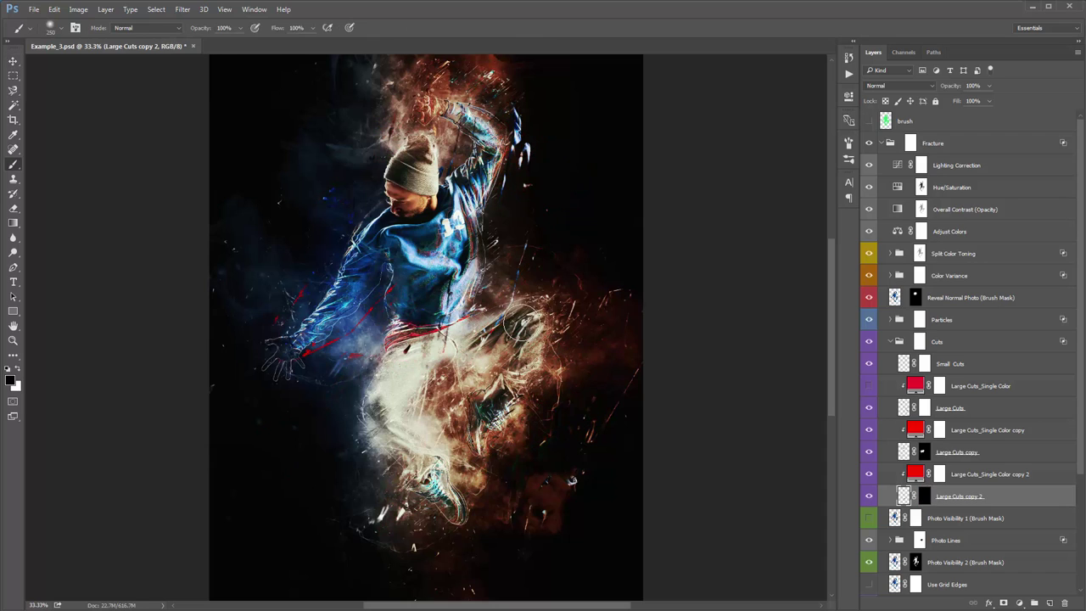
pyautogui.press('x')
pyautogui.click(924, 496)
pyautogui.moveTo(451, 316); pyautogui.dragTo(531, 259)
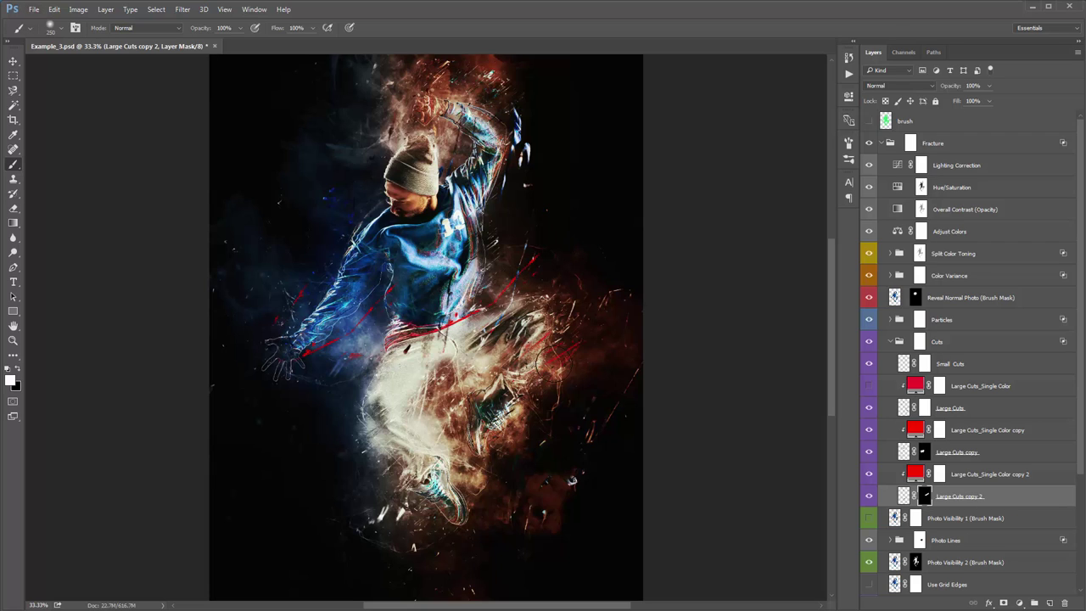
pyautogui.moveTo(625, 322); pyautogui.dragTo(595, 343)
pyautogui.press('v')
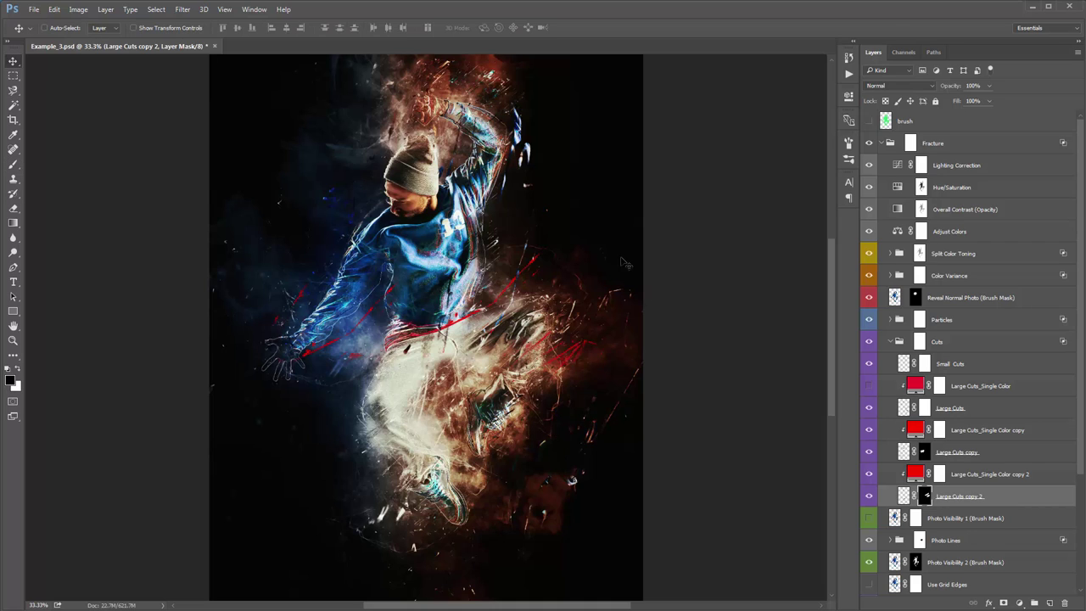
pyautogui.click(892, 341)
pyautogui.click(891, 341)
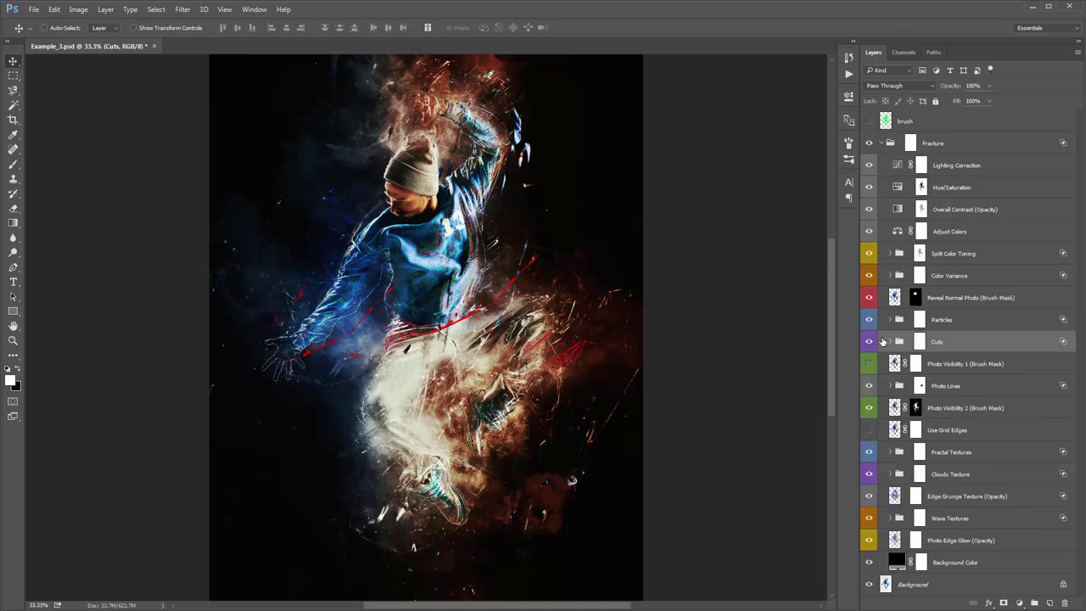
# Step: Try a blue such as #3a4fcf as the Right Side Color fill in the Split Color Toning group
pyautogui.click(890, 253)
pyautogui.doubleClick(910, 273)
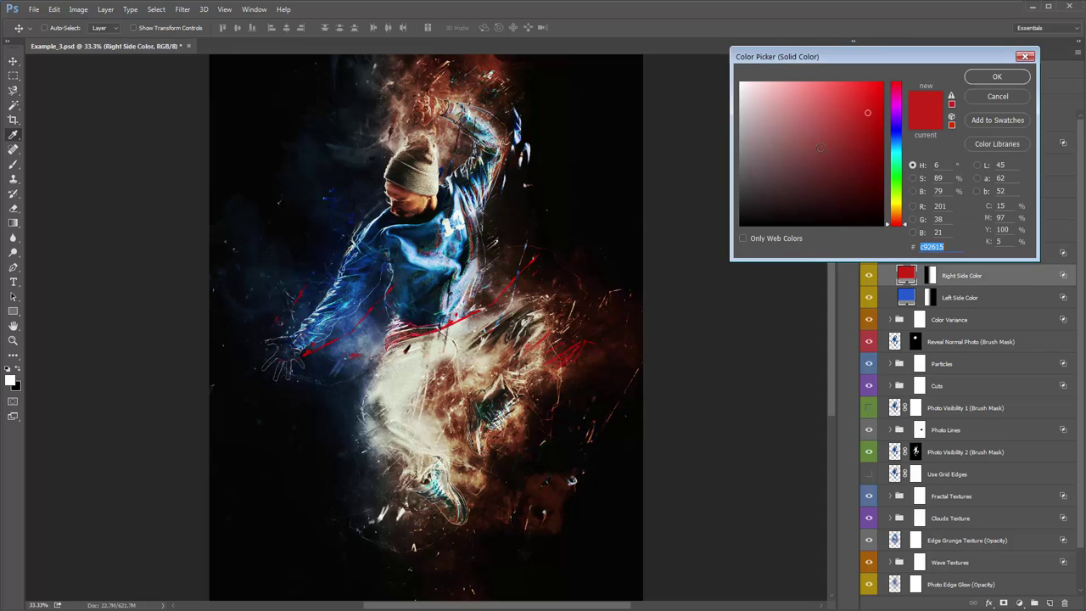
pyautogui.moveTo(896, 144)
pyautogui.mouseDown()
pyautogui.moveTo(897, 157)
pyautogui.moveTo(900, 138)
pyautogui.mouseUp()
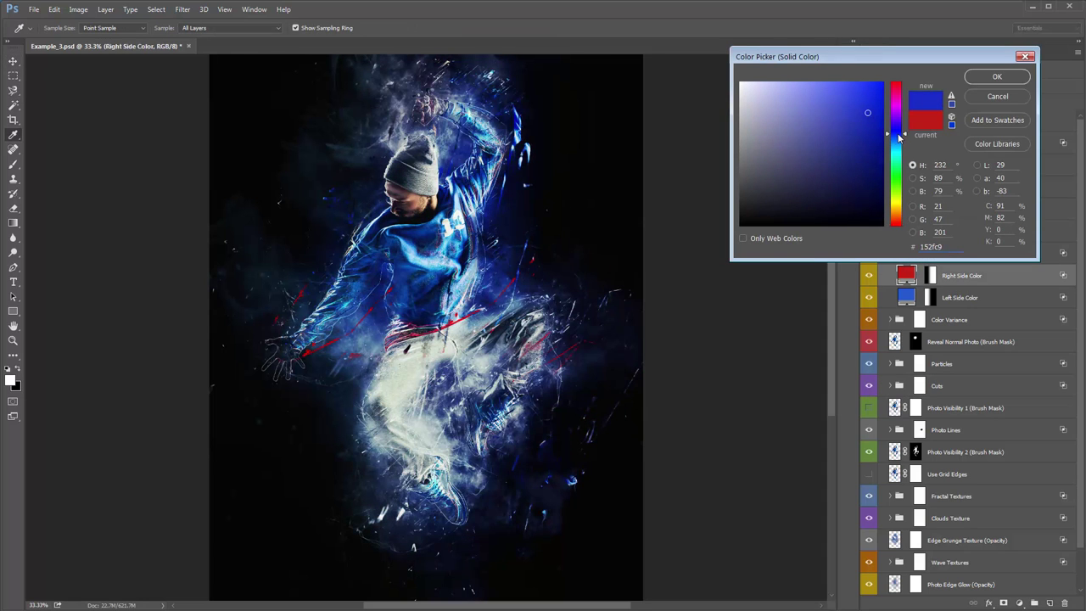
pyautogui.click(844, 110)
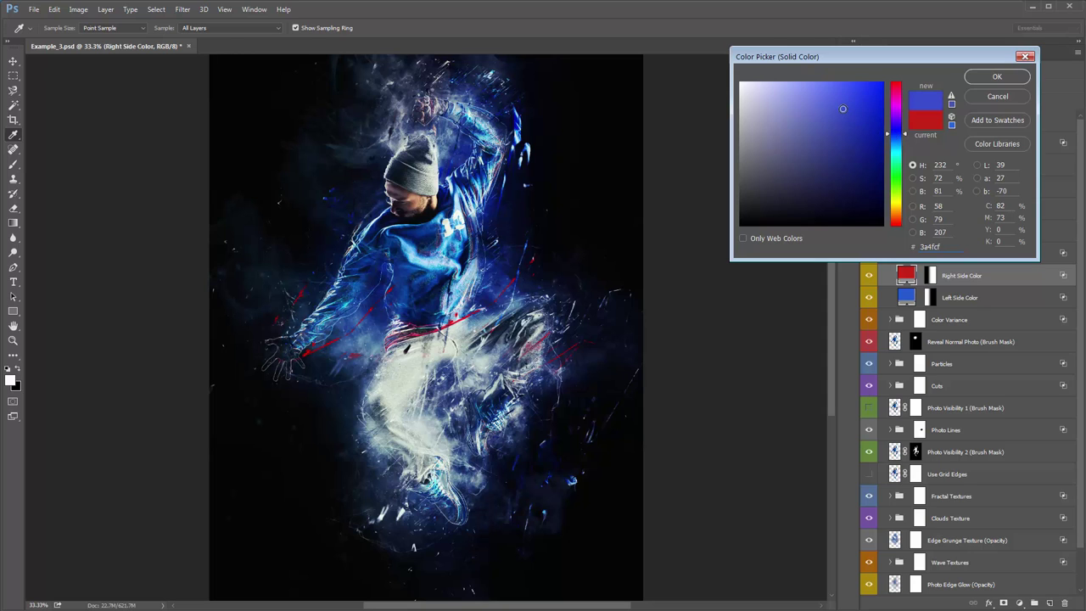
pyautogui.click(849, 116)
pyautogui.click(994, 97)
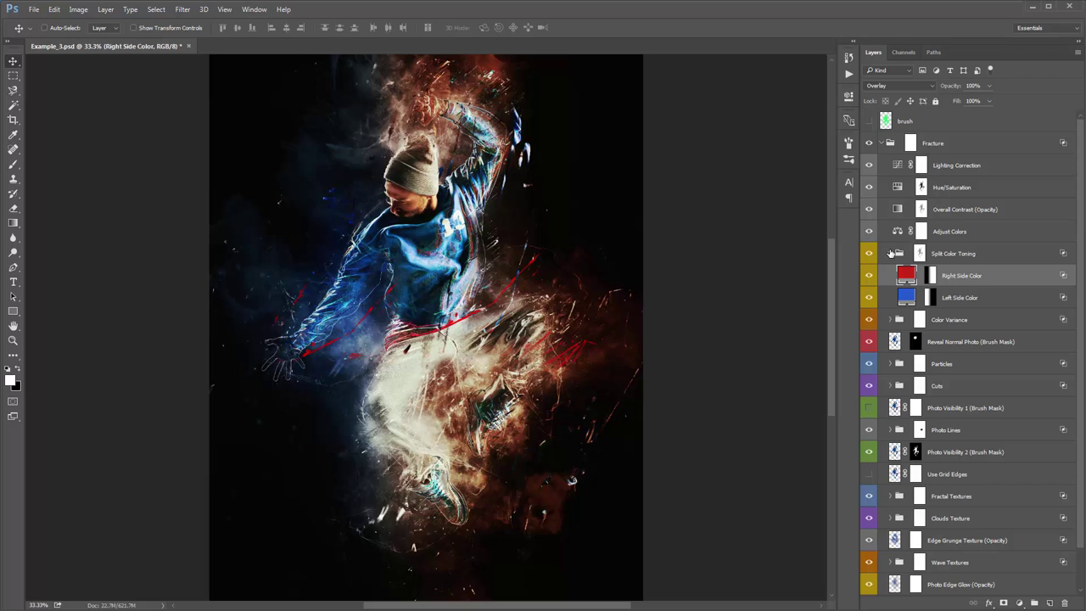
# Step: Examine the effect of the two active Color Variance layers, and collapse the Color Variance and Split Color Toning groups
pyautogui.click(890, 320)
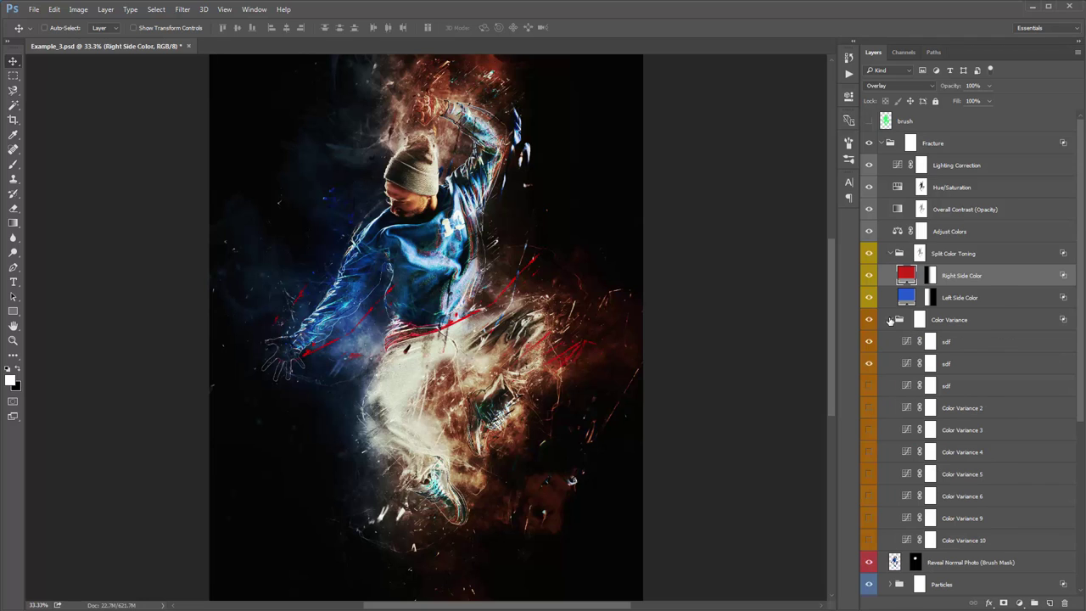
pyautogui.click(870, 363)
pyautogui.click(869, 342)
pyautogui.click(890, 254)
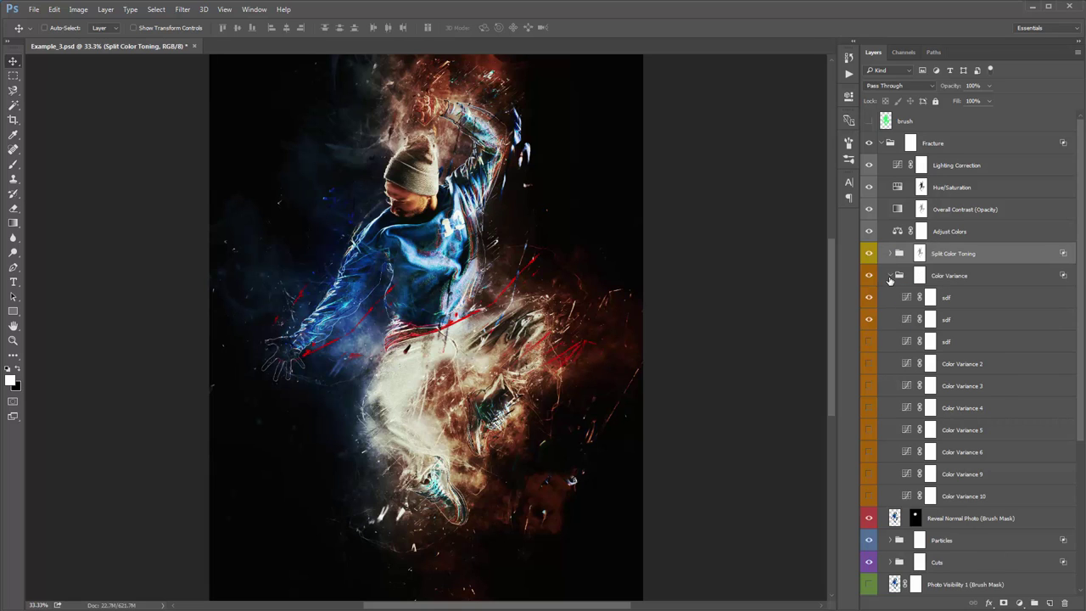
pyautogui.click(890, 276)
# Step: Compare the image with and without the Photo Lines group and the Photo Visibility 2 layer
pyautogui.click(974, 453)
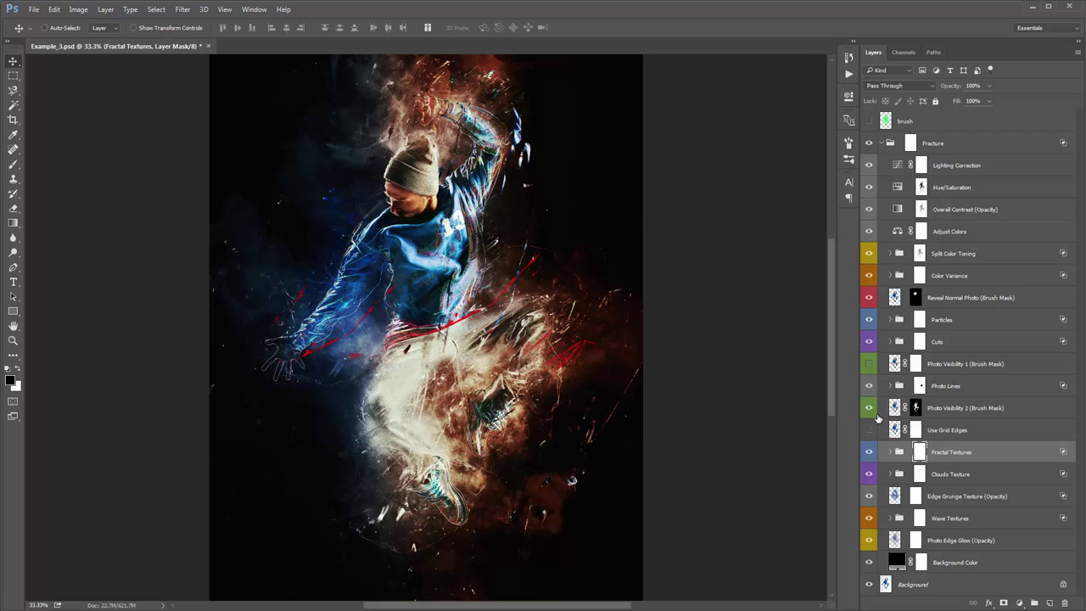
pyautogui.click(868, 387)
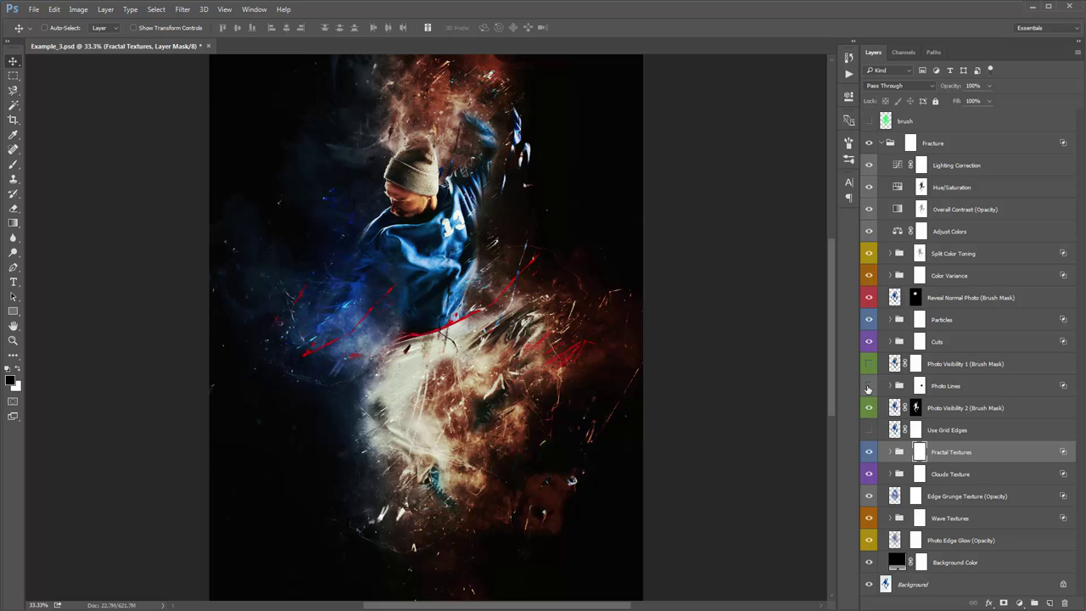
pyautogui.click(868, 386)
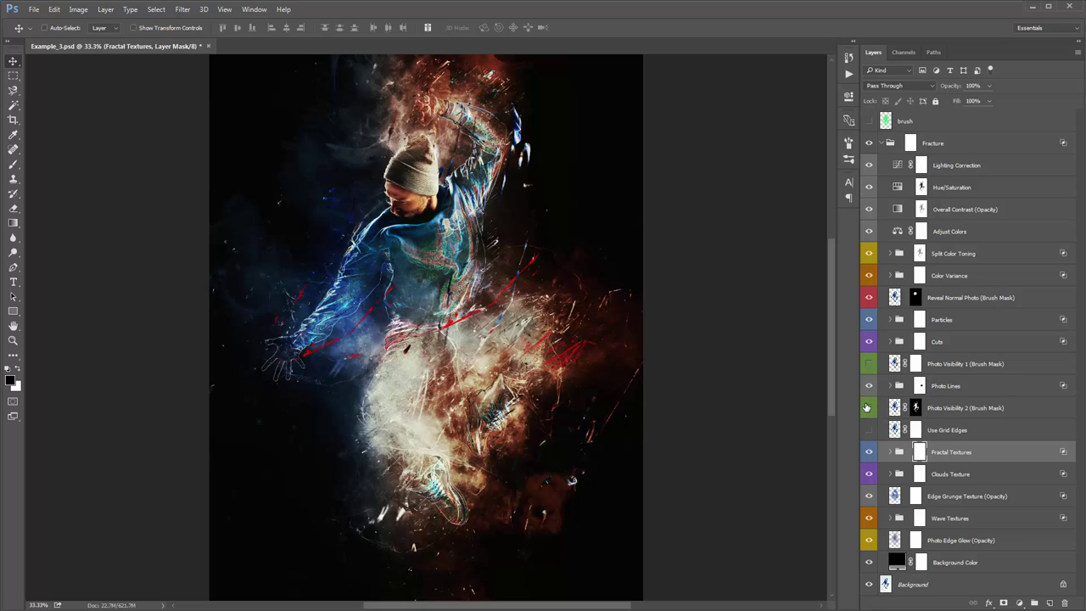
pyautogui.click(868, 408)
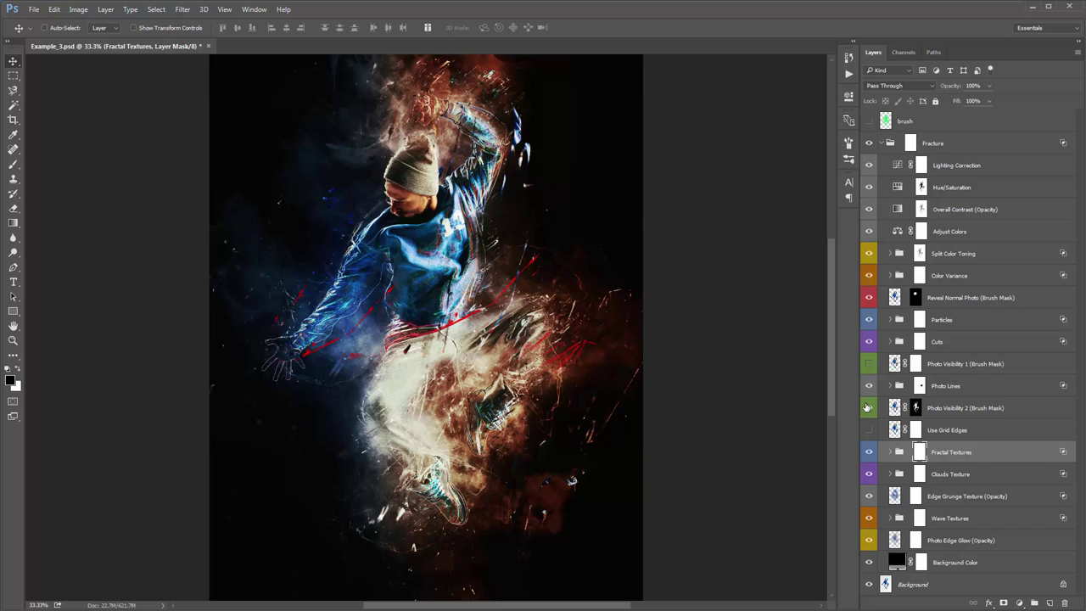
# Step: Compare the dancer with and without the Clouds Texture and Fractal Textures groups
pyautogui.click(868, 475)
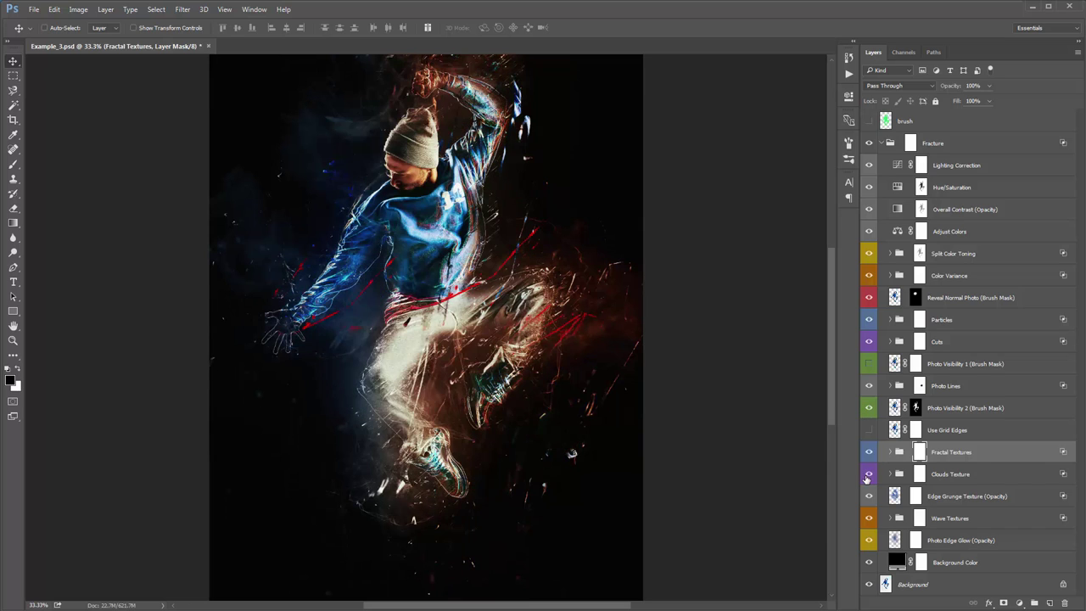
pyautogui.click(867, 476)
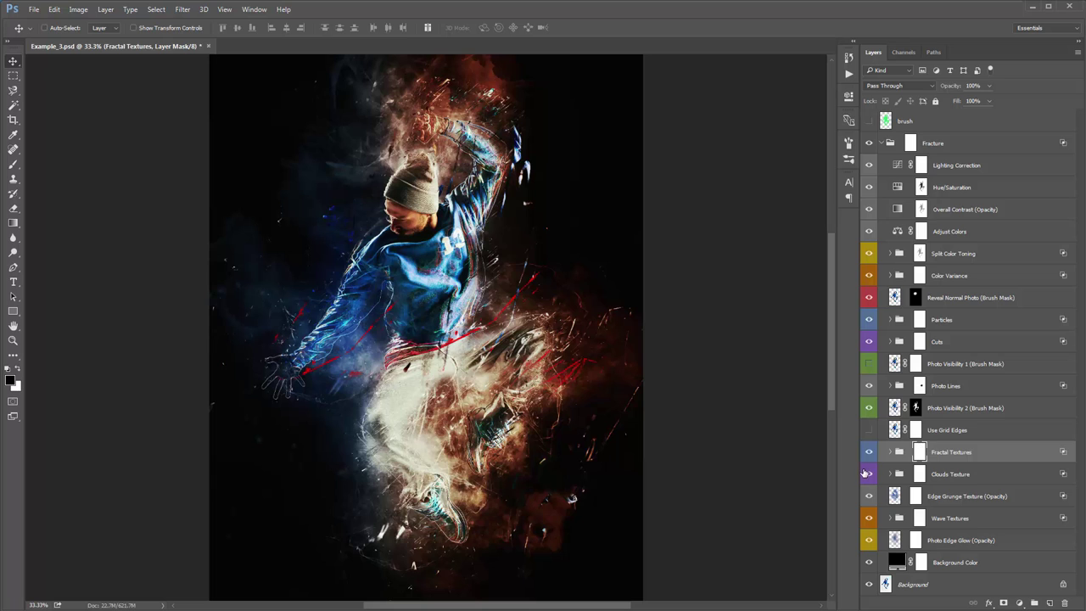
pyautogui.click(868, 475)
pyautogui.click(868, 475)
pyautogui.click(868, 475)
pyautogui.click(868, 475)
pyautogui.click(868, 475)
pyautogui.click(868, 475)
pyautogui.click(868, 452)
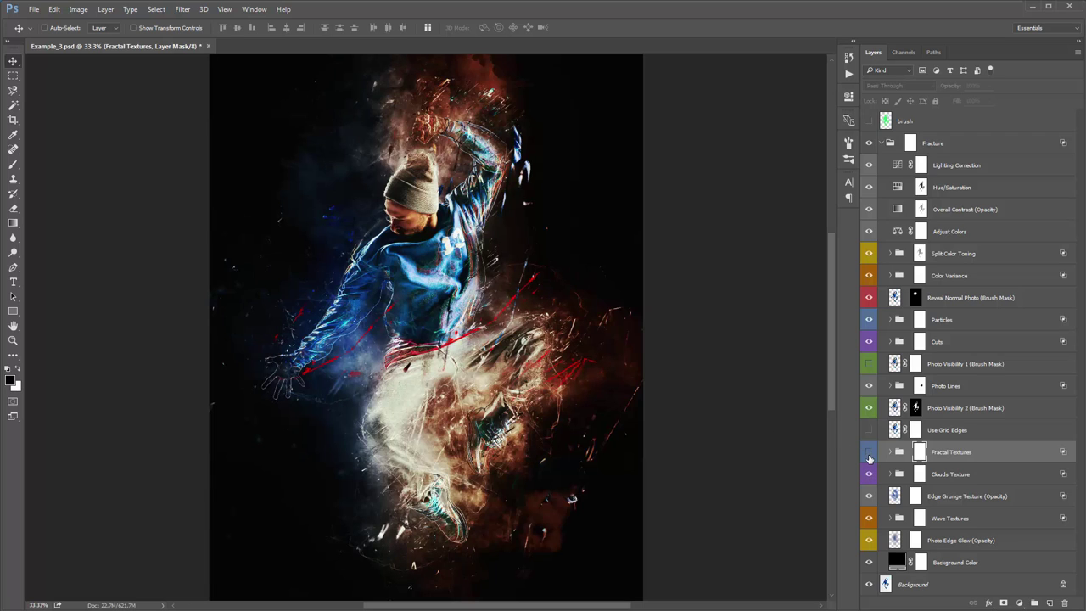
pyautogui.click(869, 473)
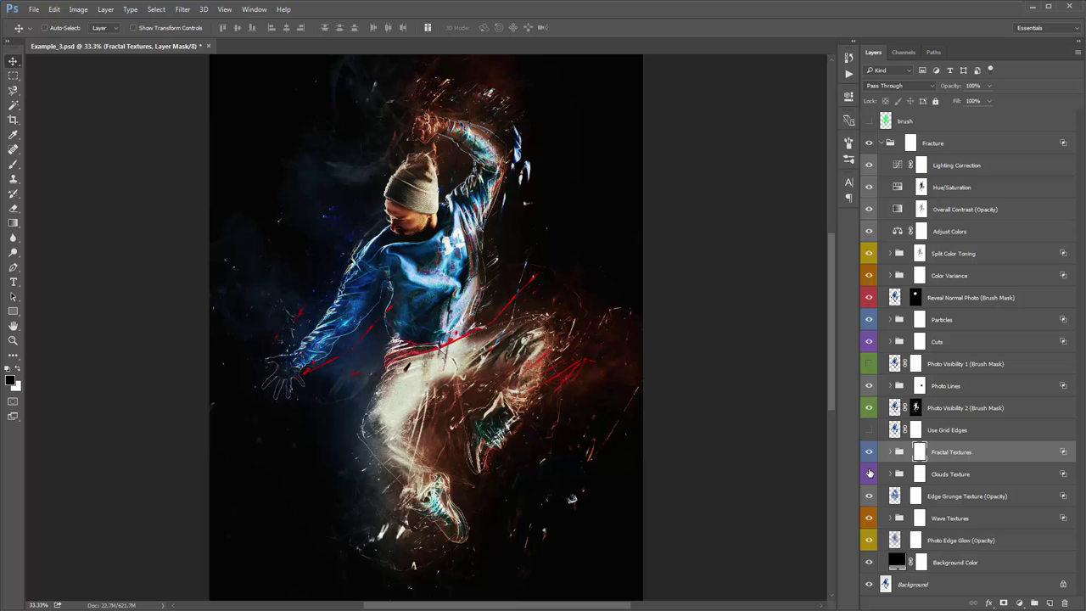
pyautogui.click(869, 473)
pyautogui.click(868, 472)
pyautogui.click(868, 472)
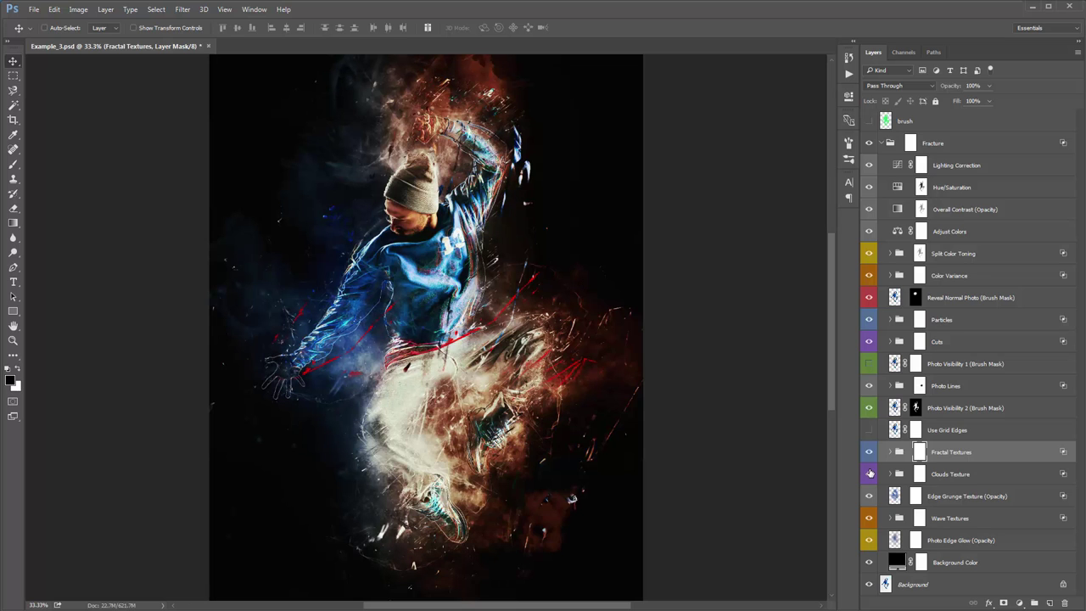
# Step: Compare the dancer with and without the Clouds Texture group
pyautogui.click(945, 471)
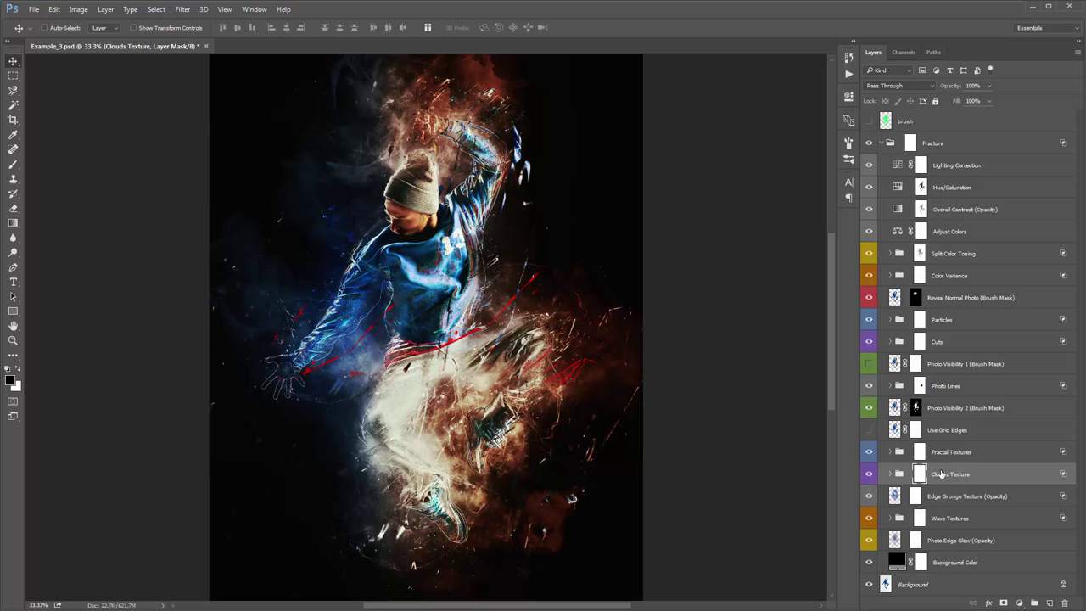
pyautogui.click(872, 475)
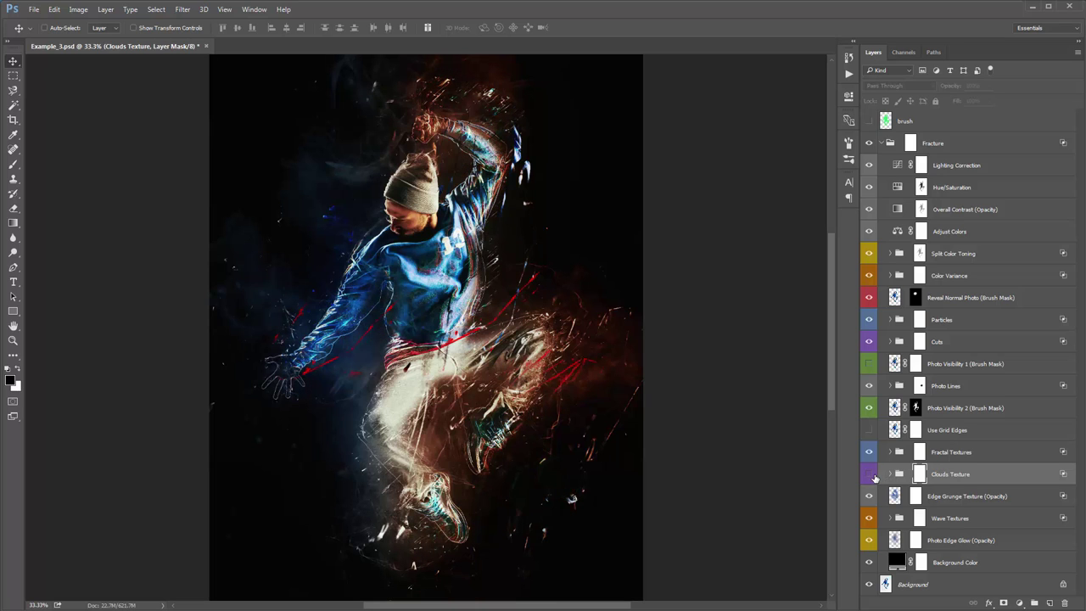
pyautogui.click(868, 474)
# Step: Paint on the Clouds Texture group's mask with a 700 px brush to reduce the clouds over the dancer's legs
pyautogui.click(922, 474)
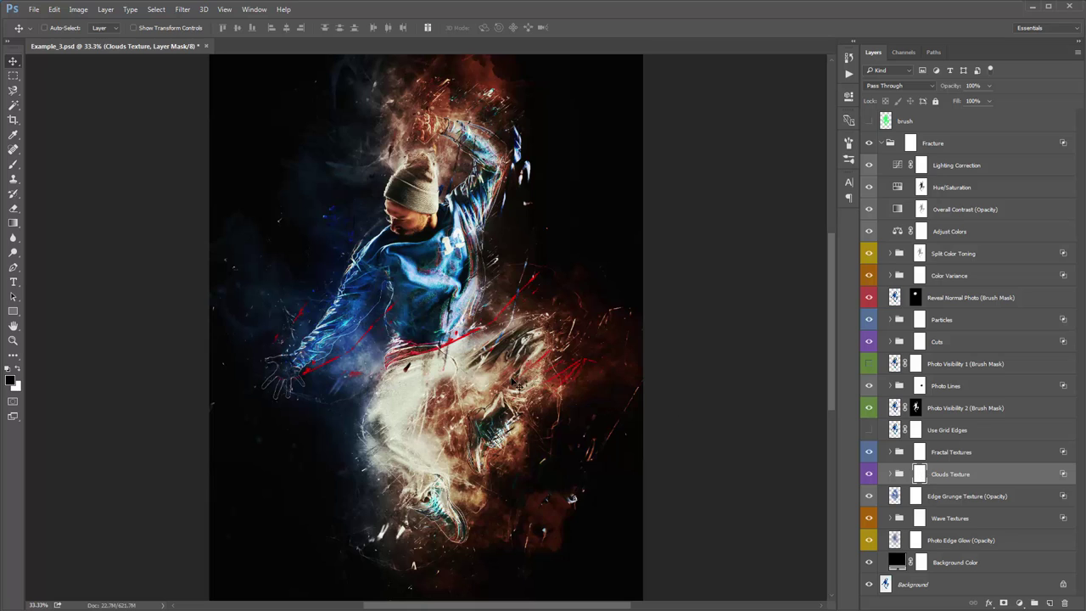
pyautogui.press('b')
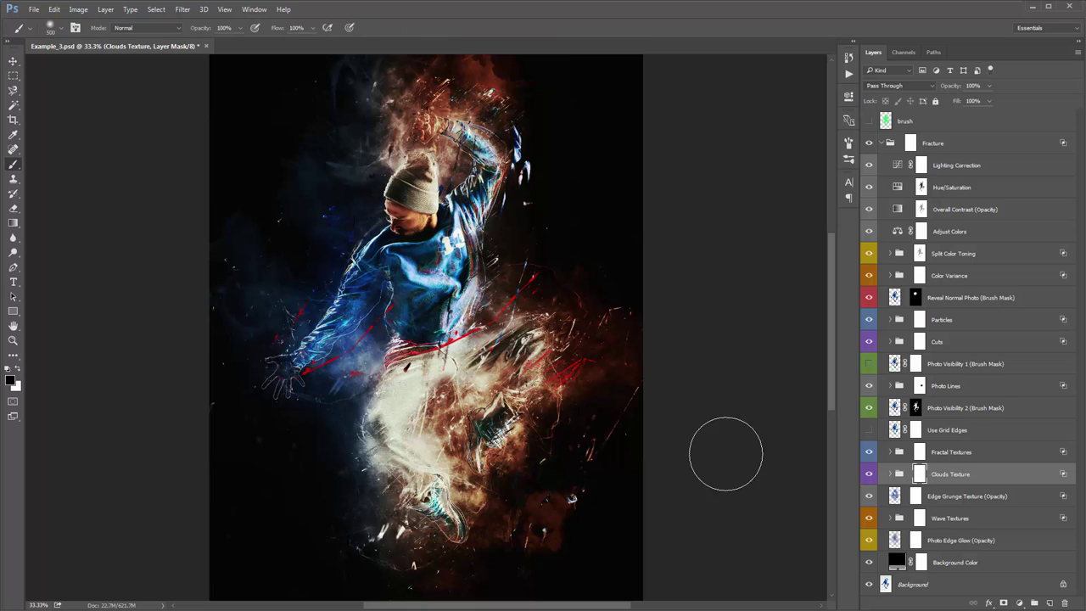
pyautogui.press(']')
pyautogui.press(']')
pyautogui.press(']')
pyautogui.press(']')
pyautogui.press(']')
pyautogui.press('x')
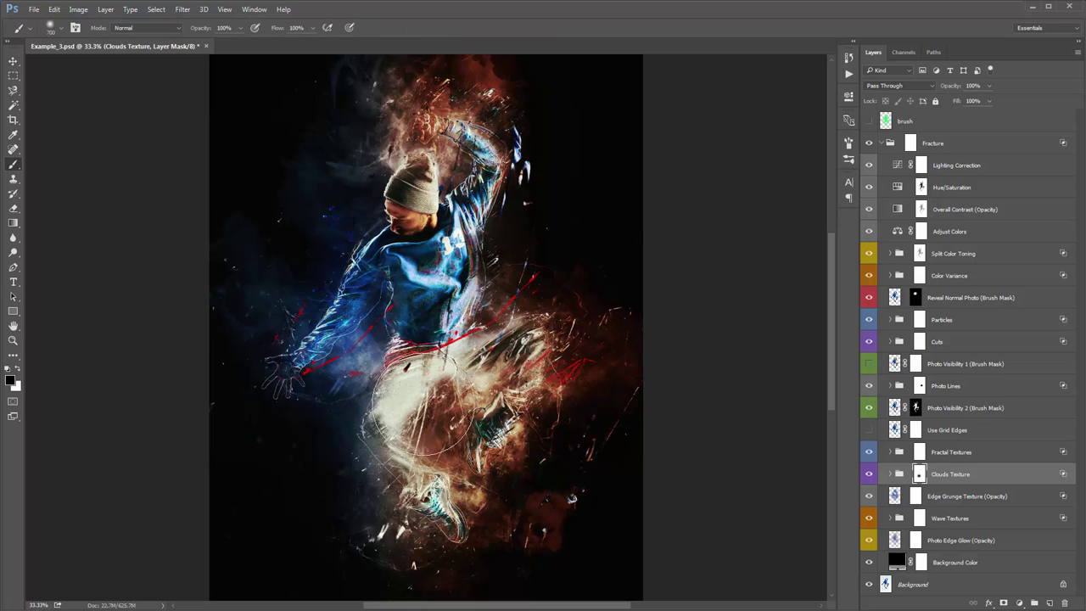
pyautogui.moveTo(390, 386)
pyautogui.mouseDown()
pyautogui.moveTo(402, 430)
pyautogui.moveTo(558, 416)
pyautogui.mouseUp()
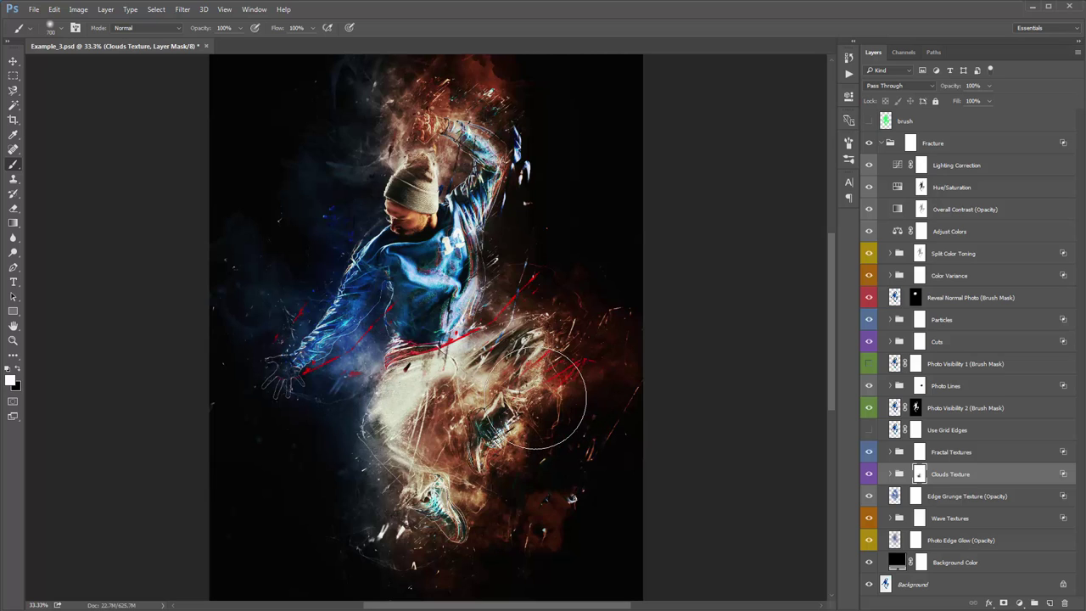
pyautogui.press('v')
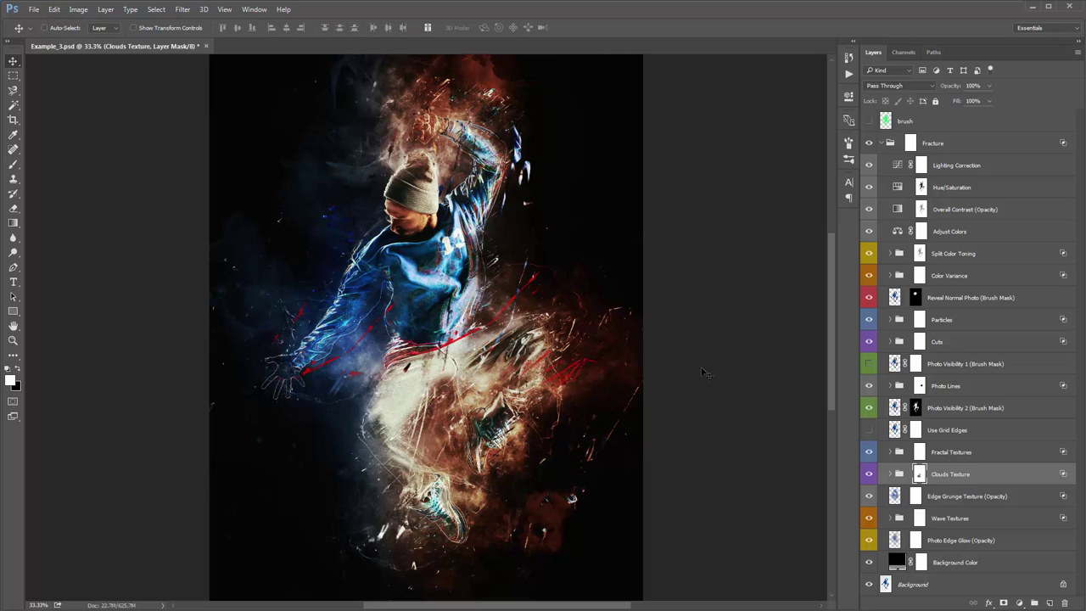
# Step: Check the masked Clouds Texture group by hiding and showing it
pyautogui.click(869, 474)
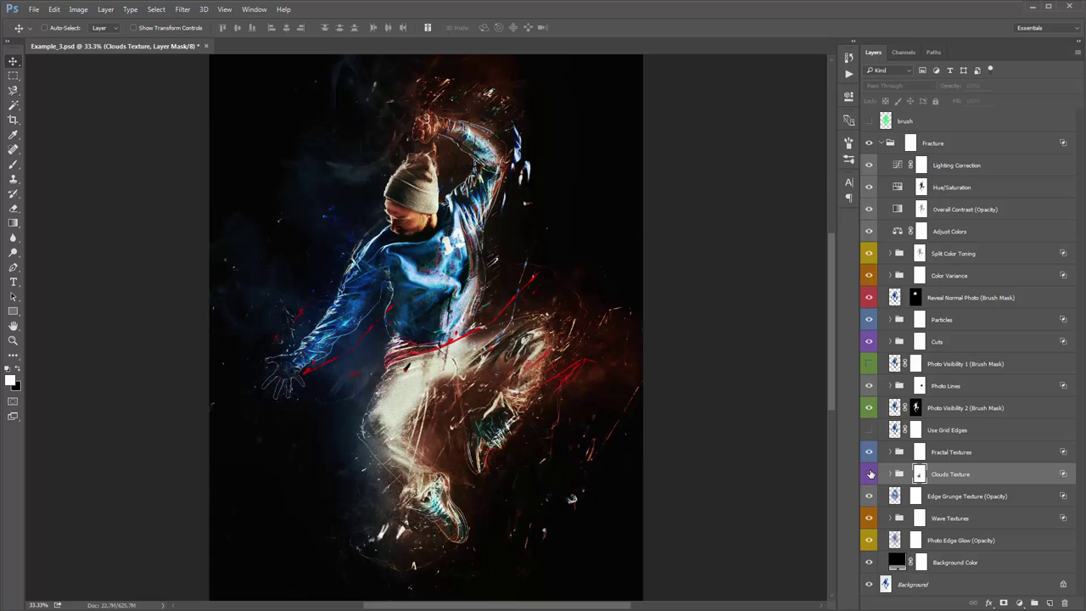
pyautogui.click(868, 473)
pyautogui.click(869, 474)
pyautogui.click(869, 474)
# Step: Paint black on the Clouds Texture group's mask to hide the reddish cloud patch in the image's lower right area
pyautogui.press('x')
pyautogui.press('b')
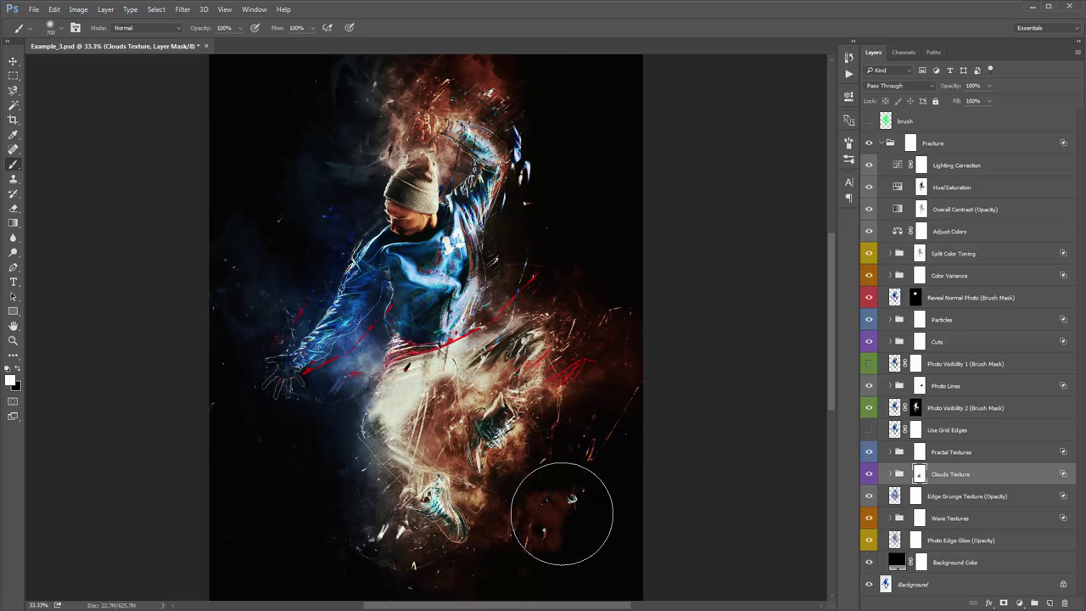
pyautogui.moveTo(562, 507); pyautogui.dragTo(562, 526)
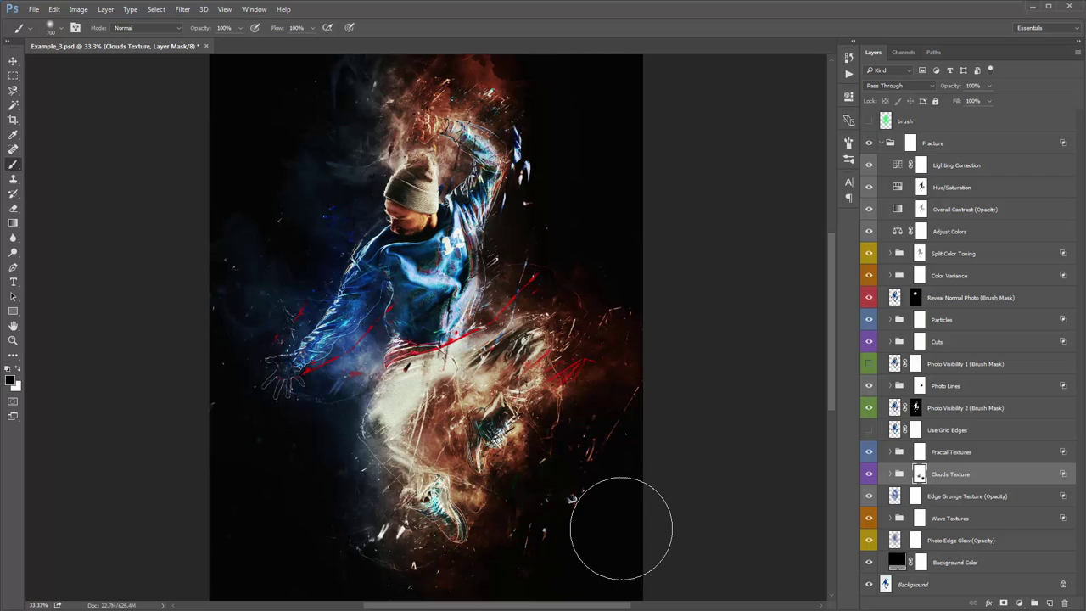
pyautogui.press('v')
pyautogui.press('x')
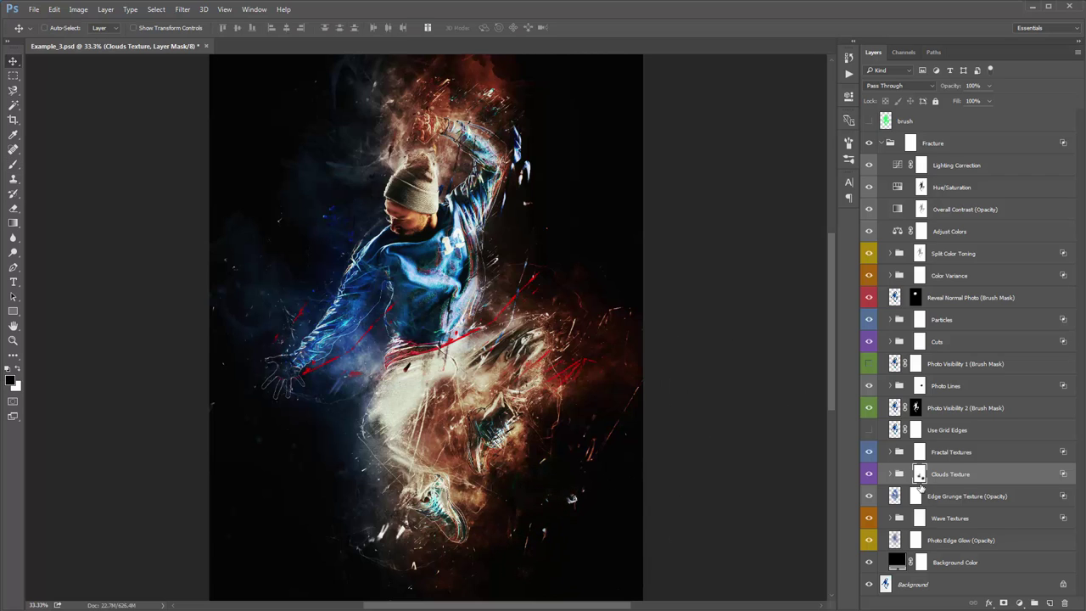
# Step: Compare the image with and without the Edge Grunge Texture layer
pyautogui.click(931, 499)
pyautogui.click(869, 498)
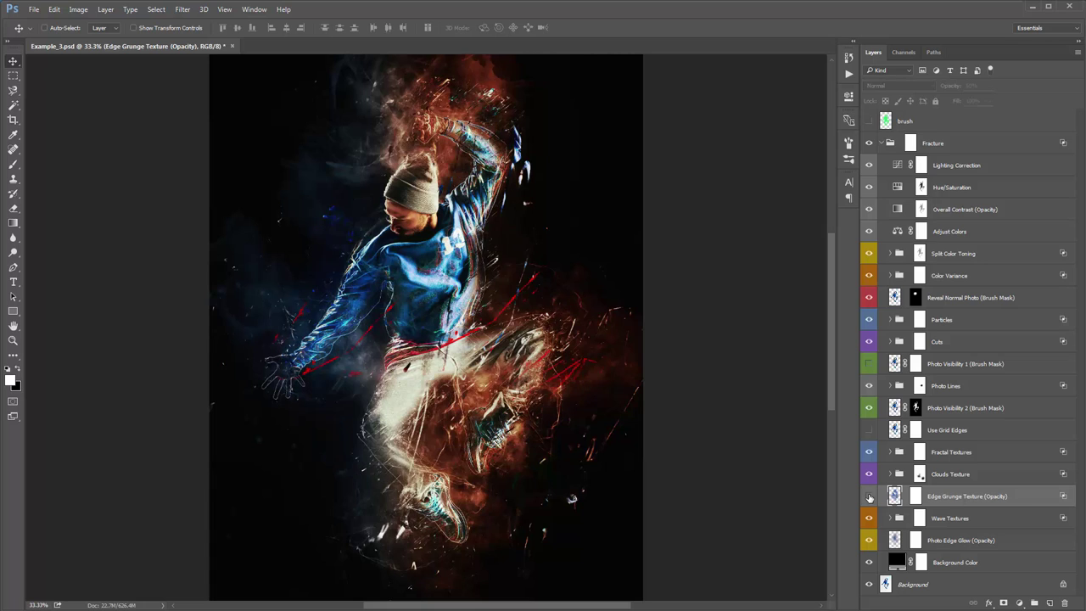
pyautogui.click(869, 497)
pyautogui.click(869, 497)
pyautogui.click(869, 497)
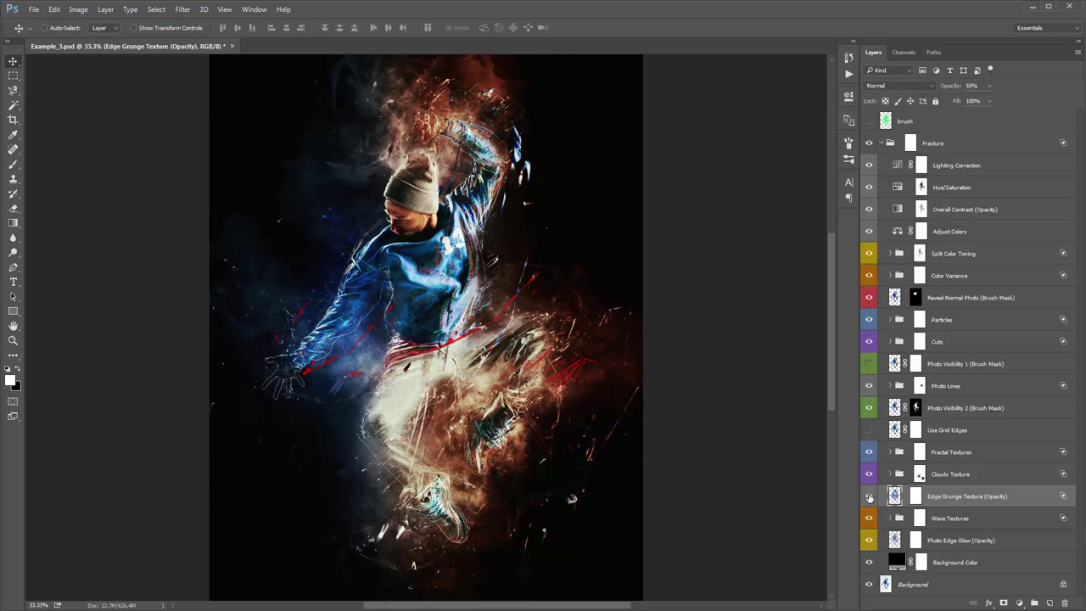
# Step: Examine the effect of the Wave Textures group and the Photo Edge Glow layer by hiding and showing each
pyautogui.click(948, 519)
pyautogui.click(869, 519)
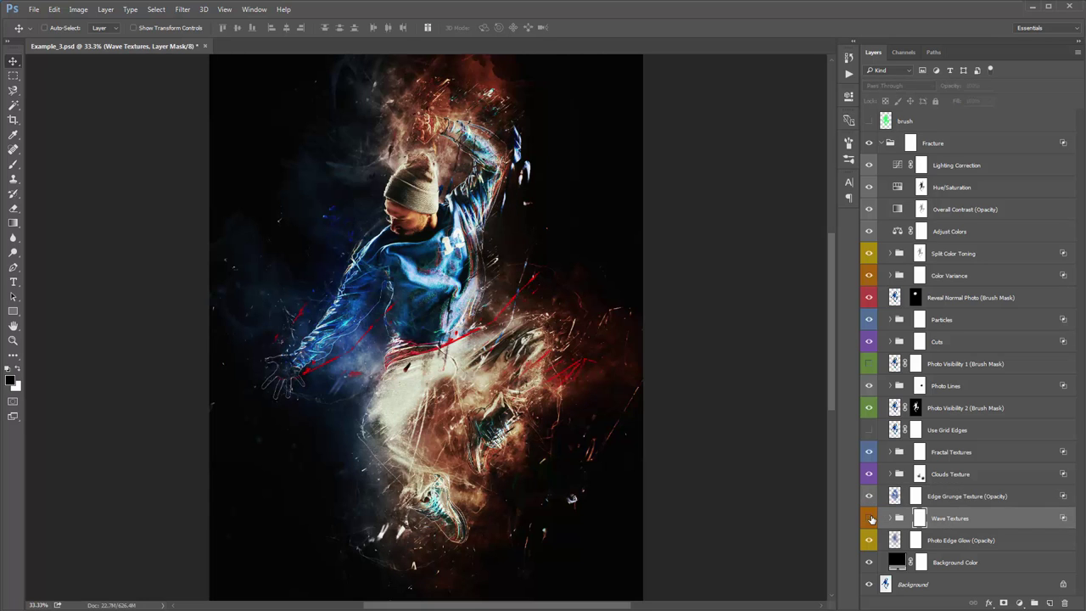
pyautogui.click(868, 519)
pyautogui.click(945, 543)
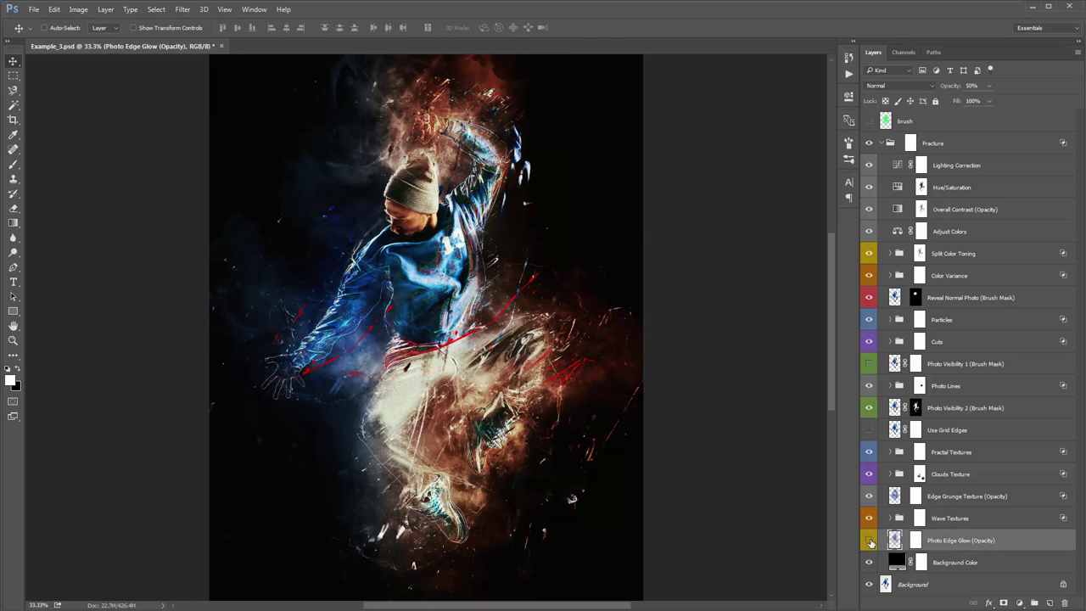
pyautogui.click(869, 541)
pyautogui.click(869, 540)
# Step: Scale the Photo Edge Glow layer up from its center to about 172%
pyautogui.hotkey('ctrl', 't')
pyautogui.hotkey('ctrl', '-')
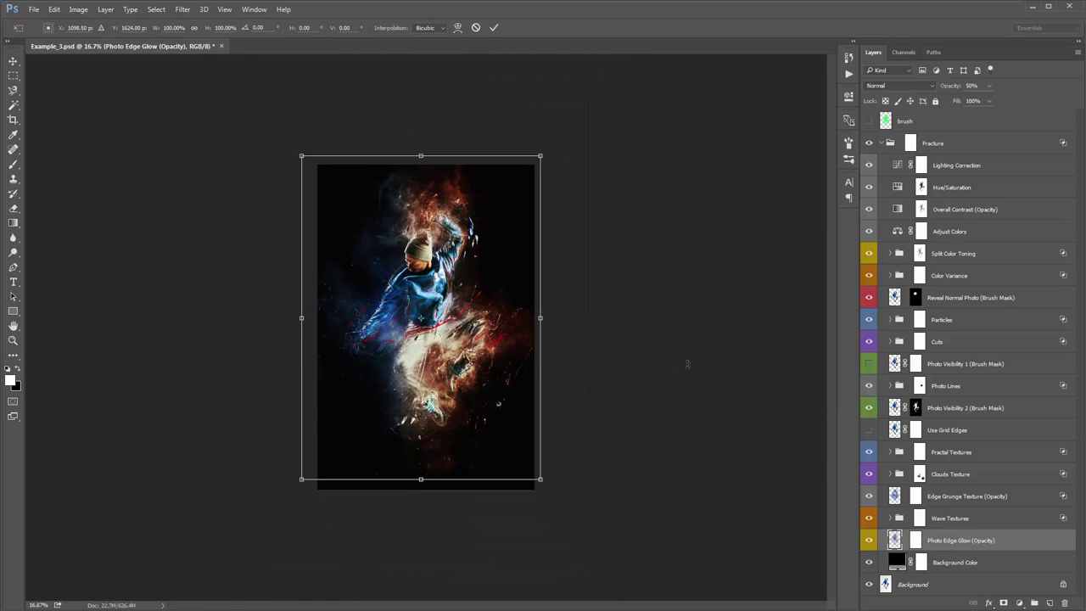
pyautogui.moveTo(543, 152); pyautogui.dragTo(675, 70)
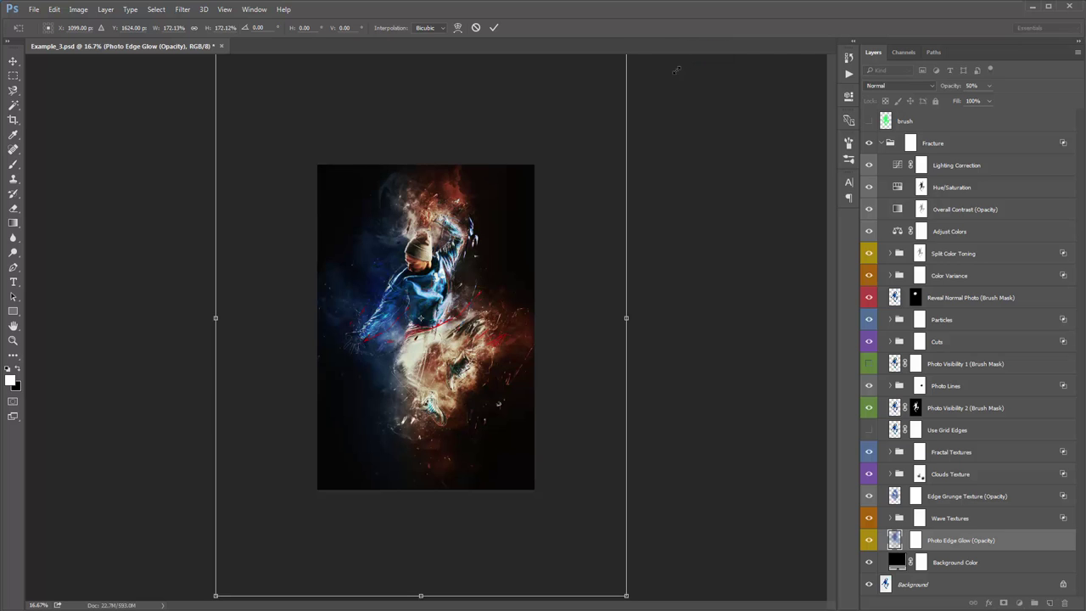
pyautogui.press('Return')
pyautogui.hotkey('ctrl', '+')
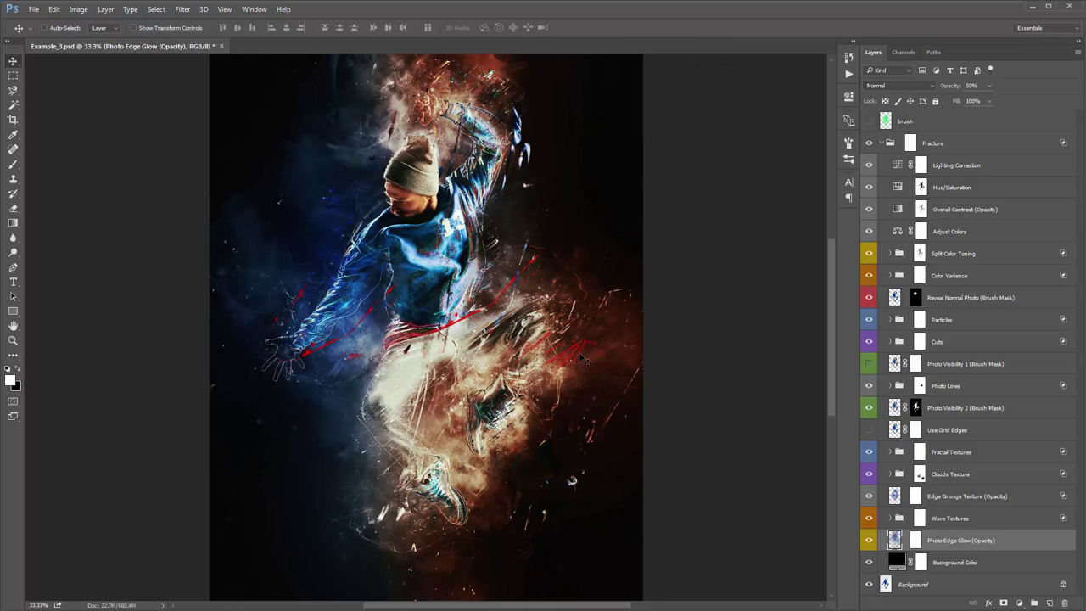
pyautogui.scroll(3, 583, 360)
pyautogui.scroll(-2, 576, 360)
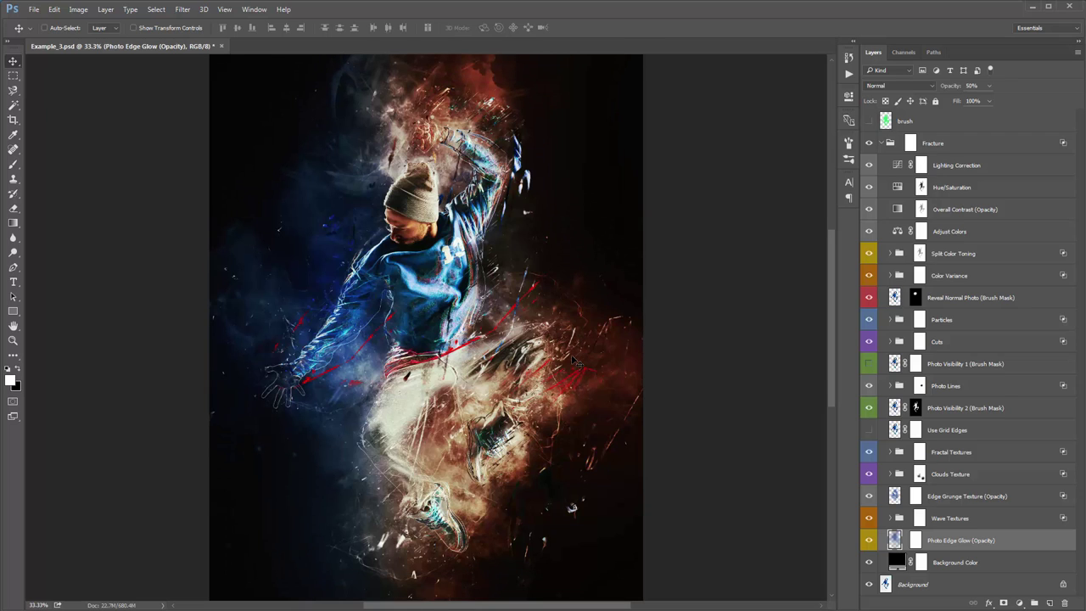
# Step: Set the Hue/Saturation layer to hue -8 and saturation +5, and set the Overall Contrast layer's opacity to 80%
pyautogui.click(960, 212)
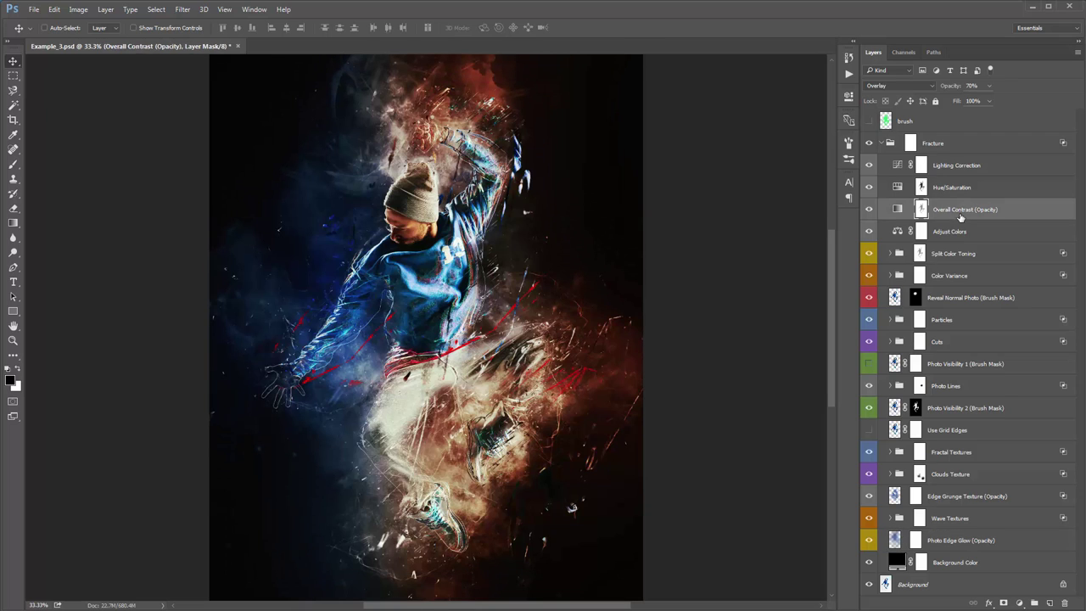
pyautogui.doubleClick(898, 186)
pyautogui.moveTo(752, 188); pyautogui.dragTo(763, 191)
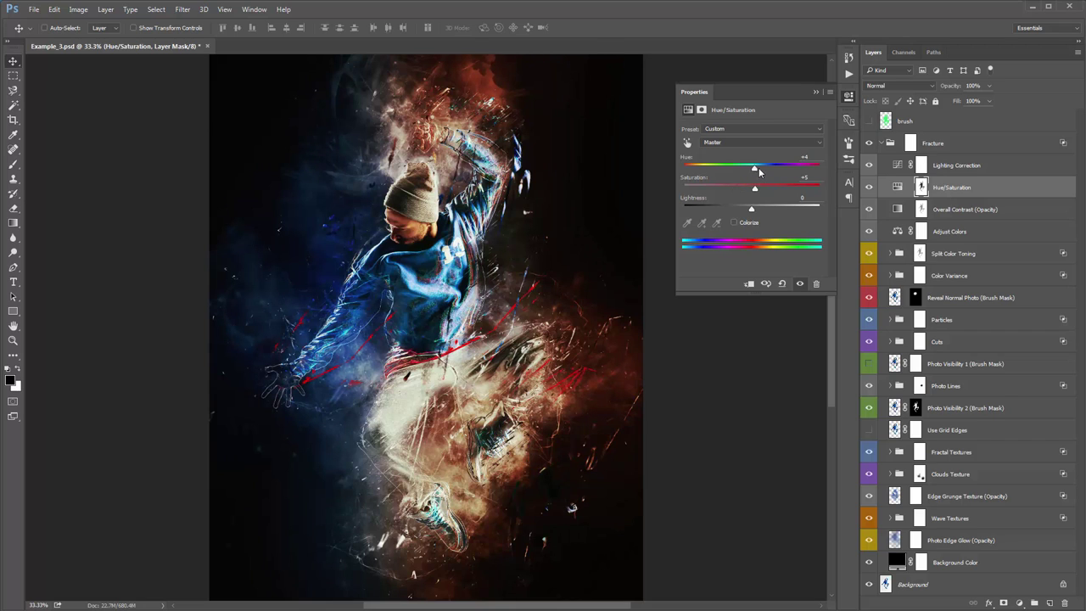
pyautogui.moveTo(752, 168); pyautogui.dragTo(748, 173)
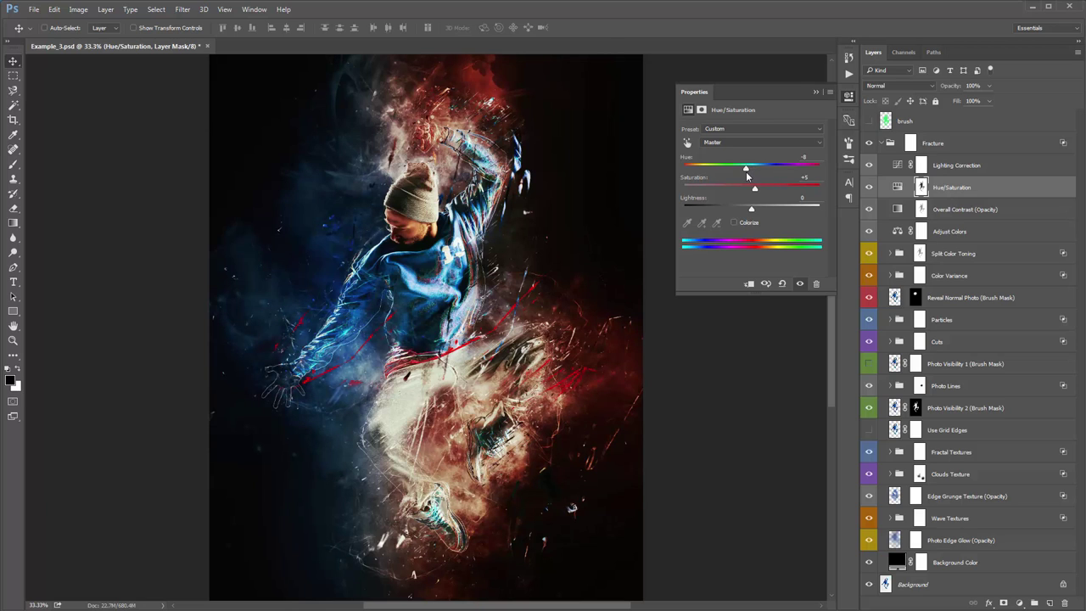
pyautogui.click(815, 91)
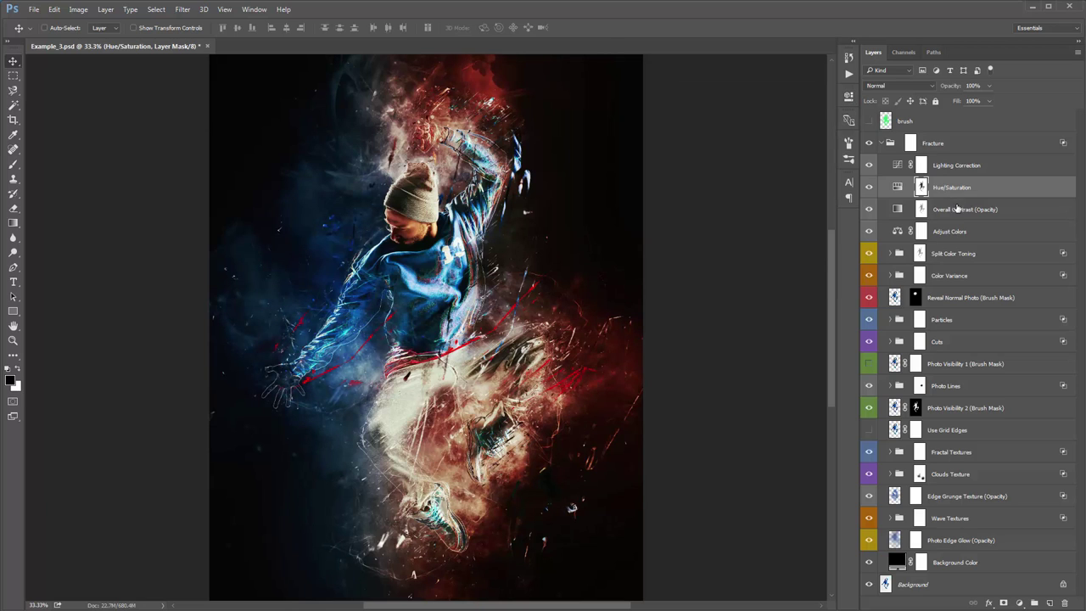
pyautogui.click(957, 209)
pyautogui.moveTo(950, 86); pyautogui.dragTo(668, 114)
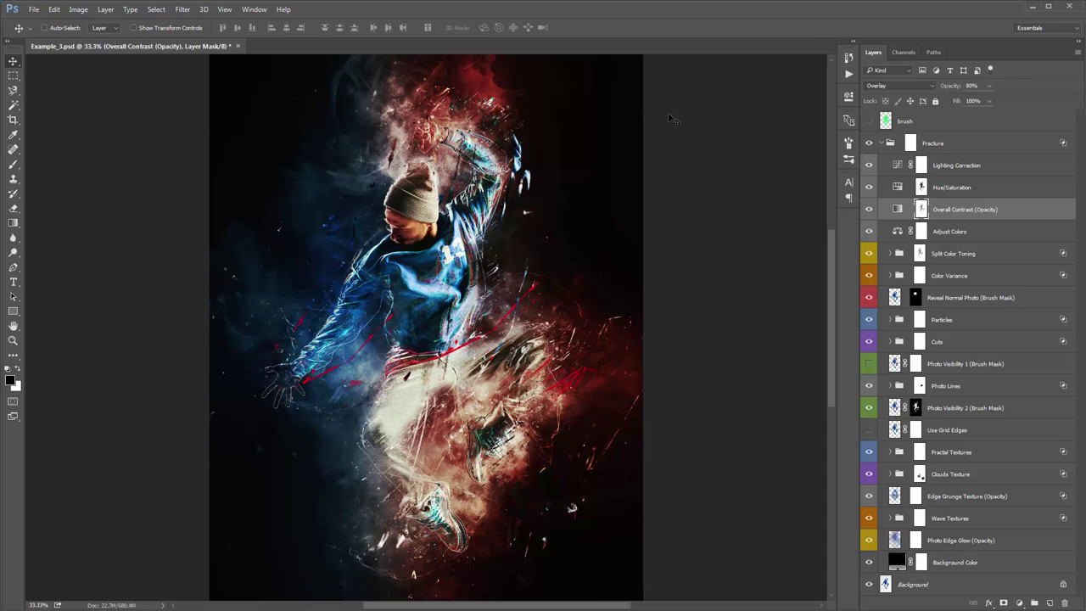
# Step: Run the Smooth Design (CS6+ only) action from the Fracture action set
pyautogui.click(940, 364)
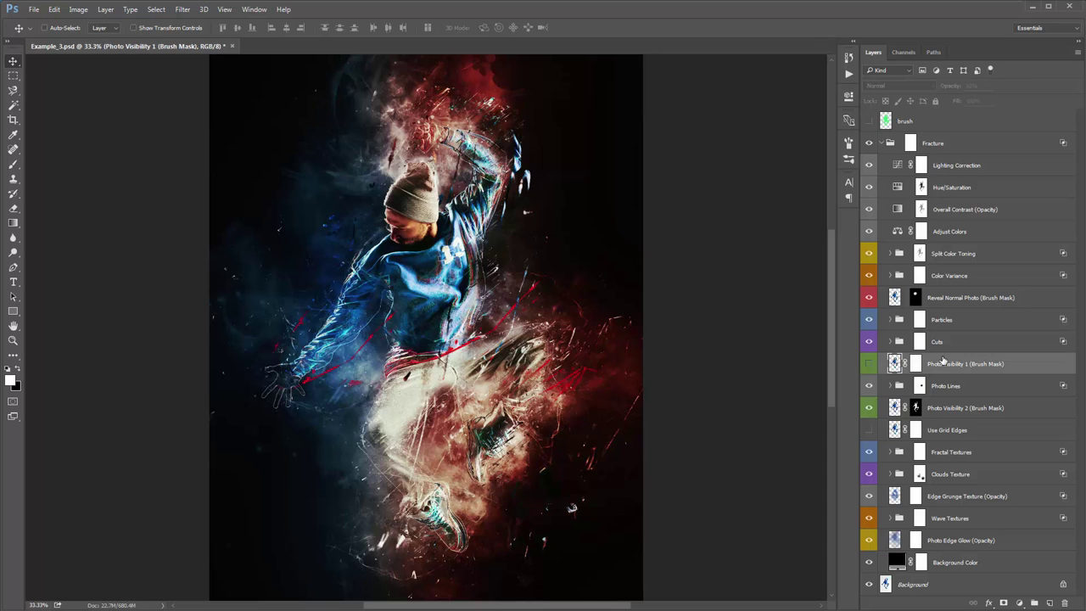
pyautogui.click(849, 74)
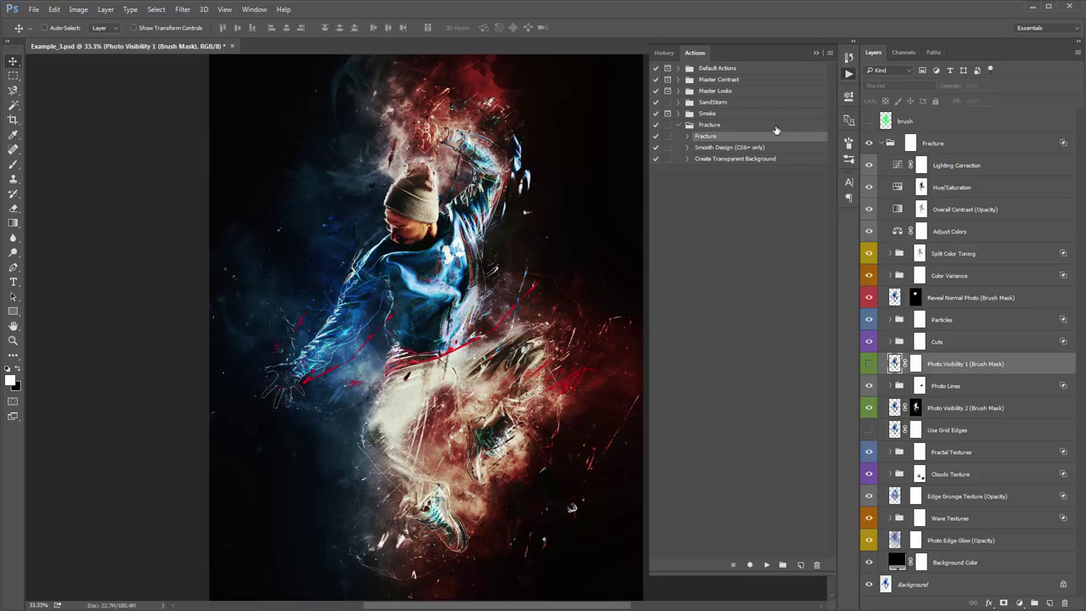
pyautogui.click(766, 564)
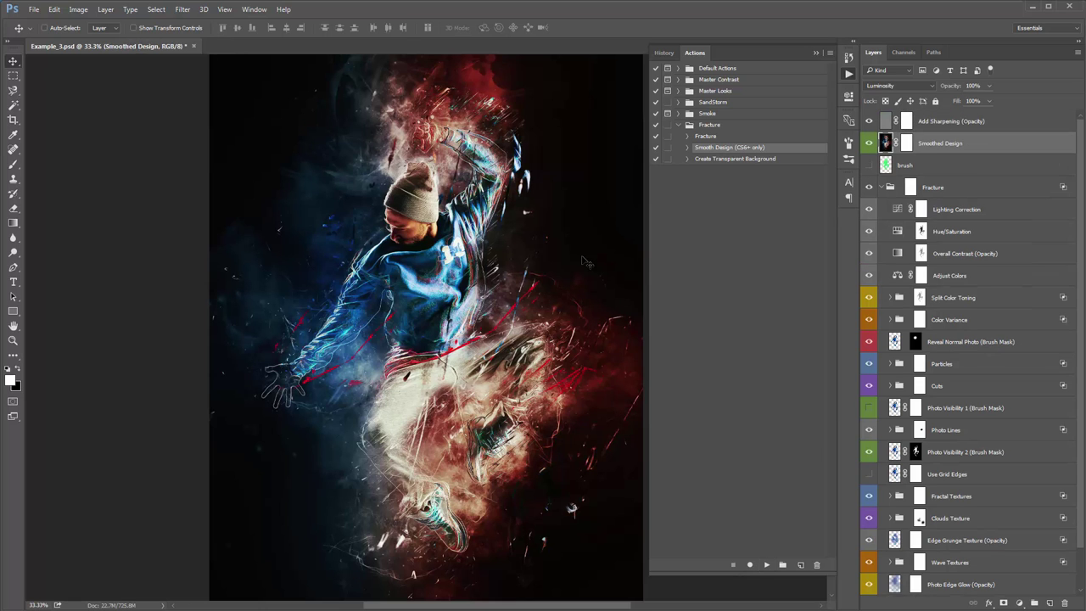
# Step: Examine the smoothed design in full screen without the interface, and return to the standard view
pyautogui.press('Tab')
pyautogui.press('f')
pyautogui.press('f')
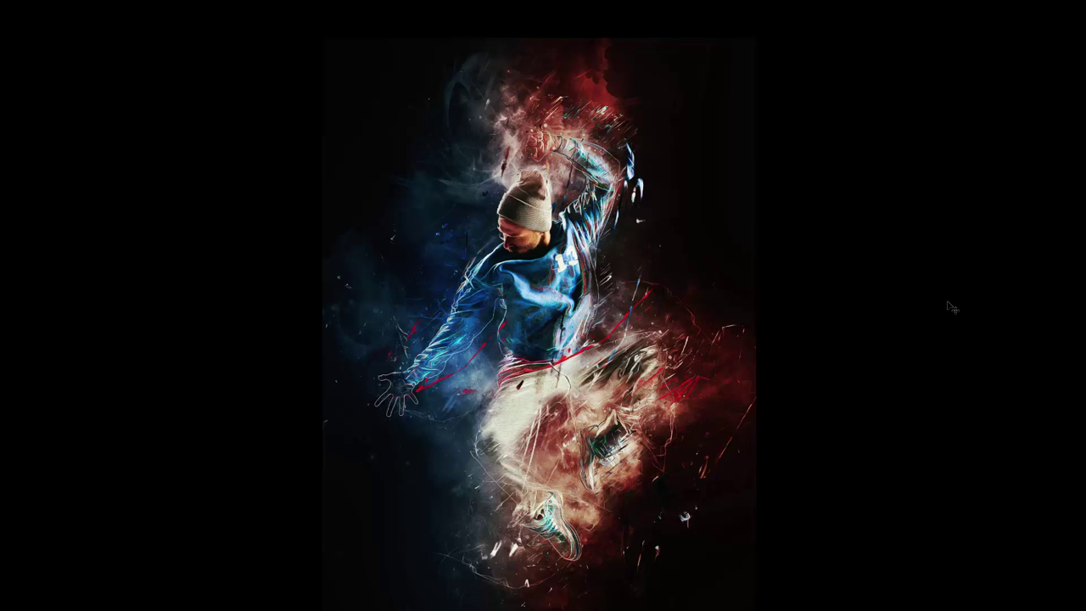
pyautogui.press('f')
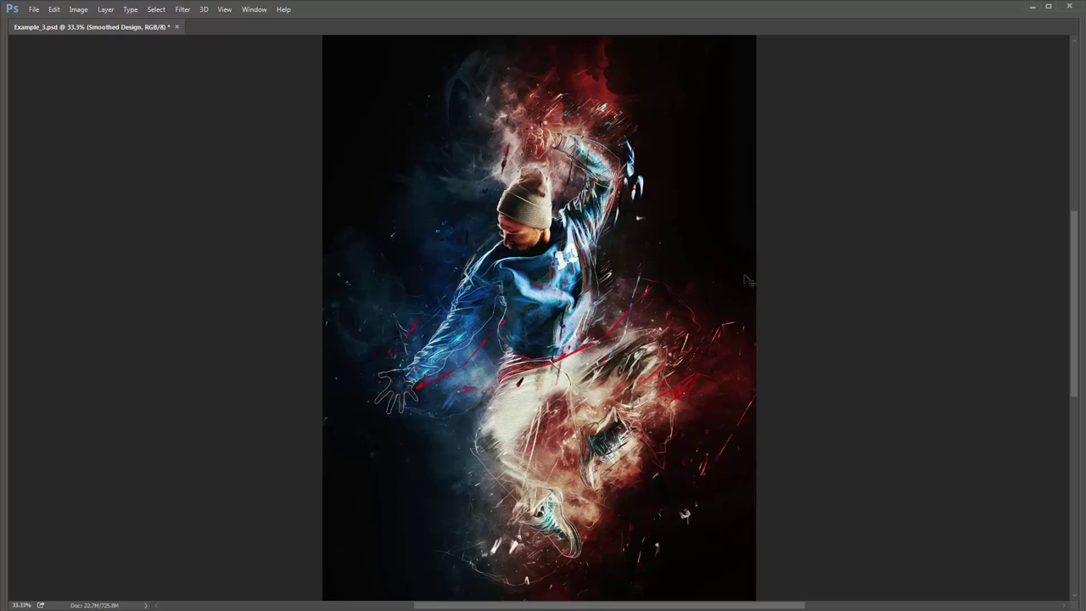
pyautogui.press('Tab')
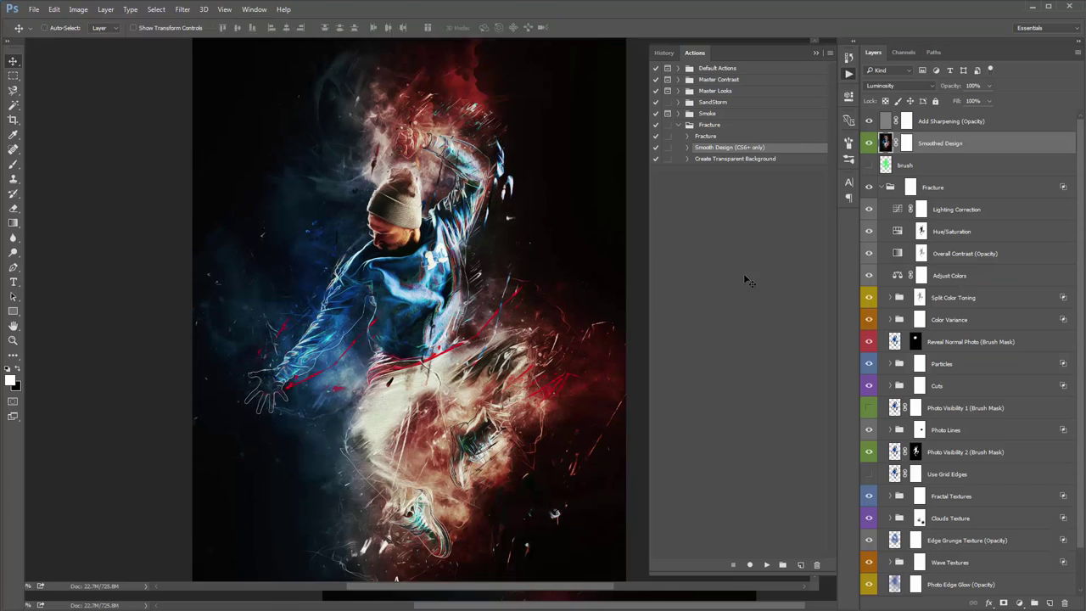
# Step: Collapse the Fracture group and group all layers above the Background, from Add Sharpening down to Fracture
pyautogui.click(882, 188)
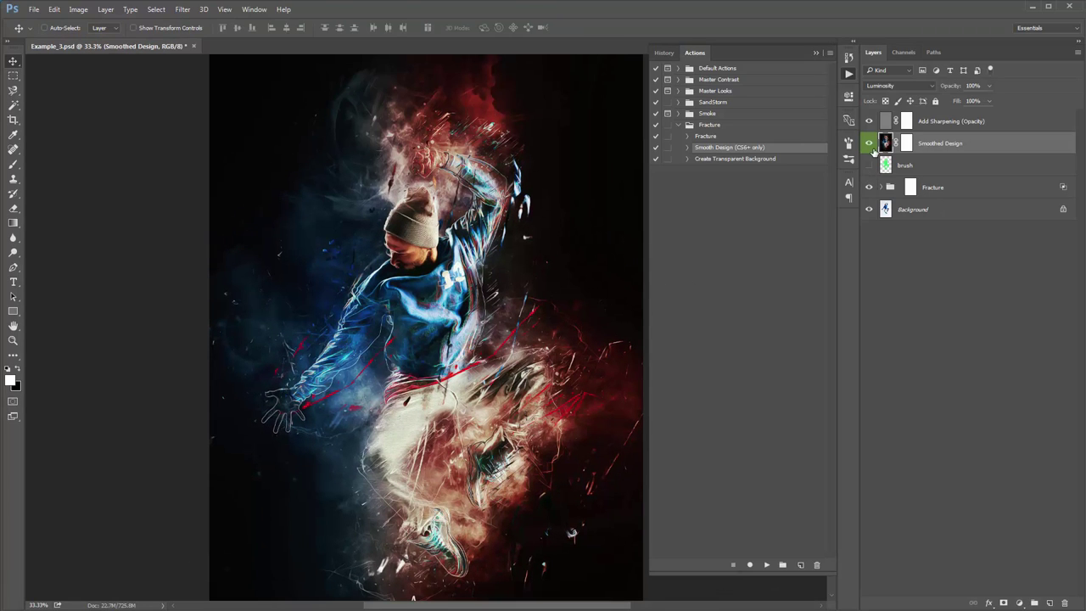
pyautogui.click(924, 126)
pyautogui.keyDown('shift'); pyautogui.click(951, 189); pyautogui.keyUp('shift')
pyautogui.hotkey('ctrl', 'g')
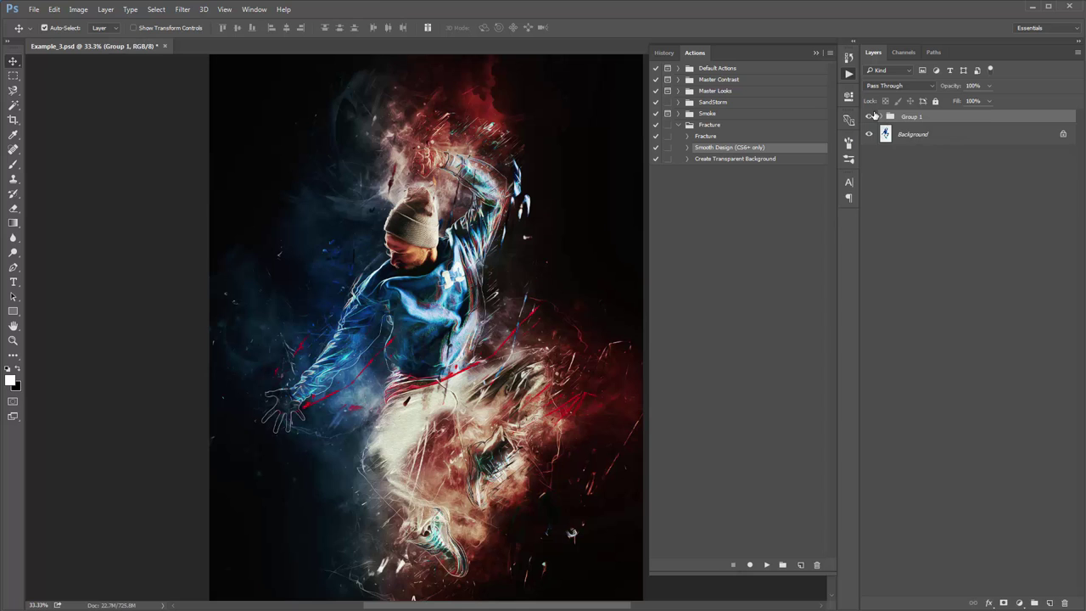
# Step: Compare the original dancer photo with the finished effect by hiding and showing the new group
pyautogui.click(869, 116)
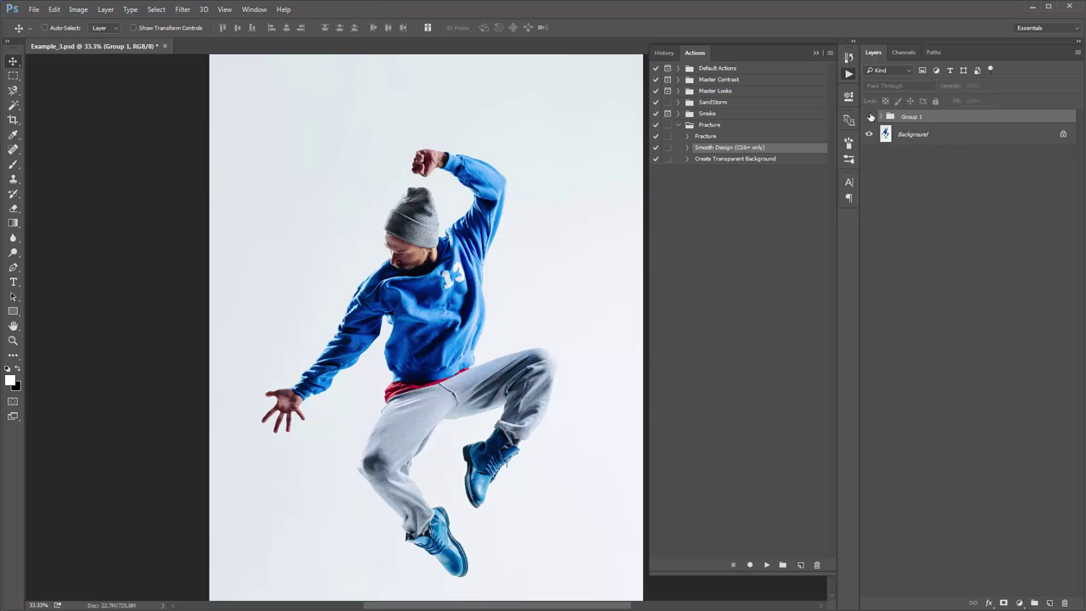
pyautogui.hotkey('ctrl', '0')
pyautogui.click(869, 116)
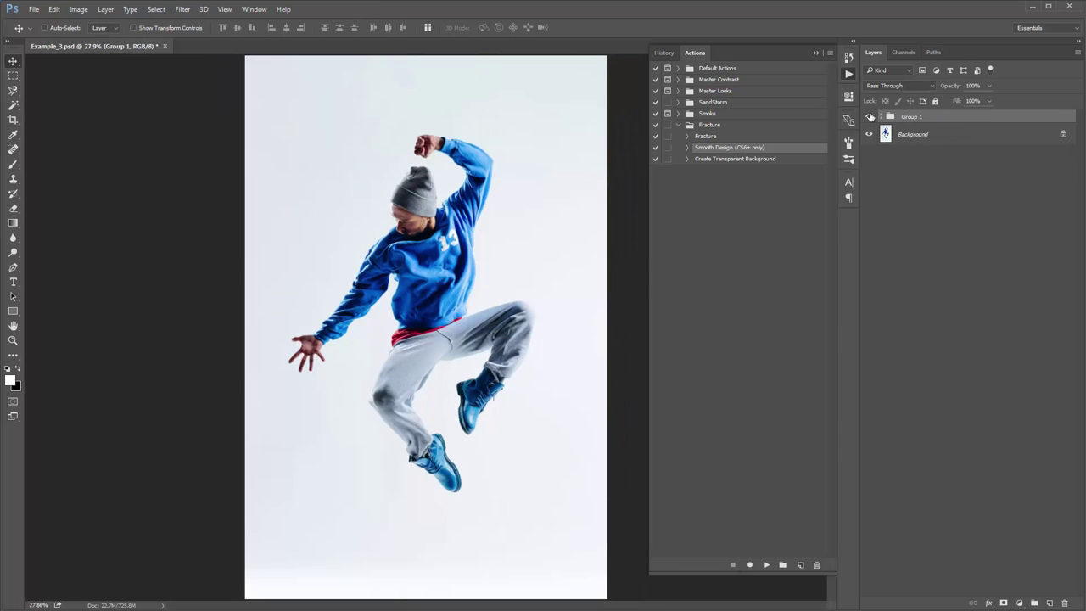
pyautogui.press('z')
pyautogui.click(480, 272)
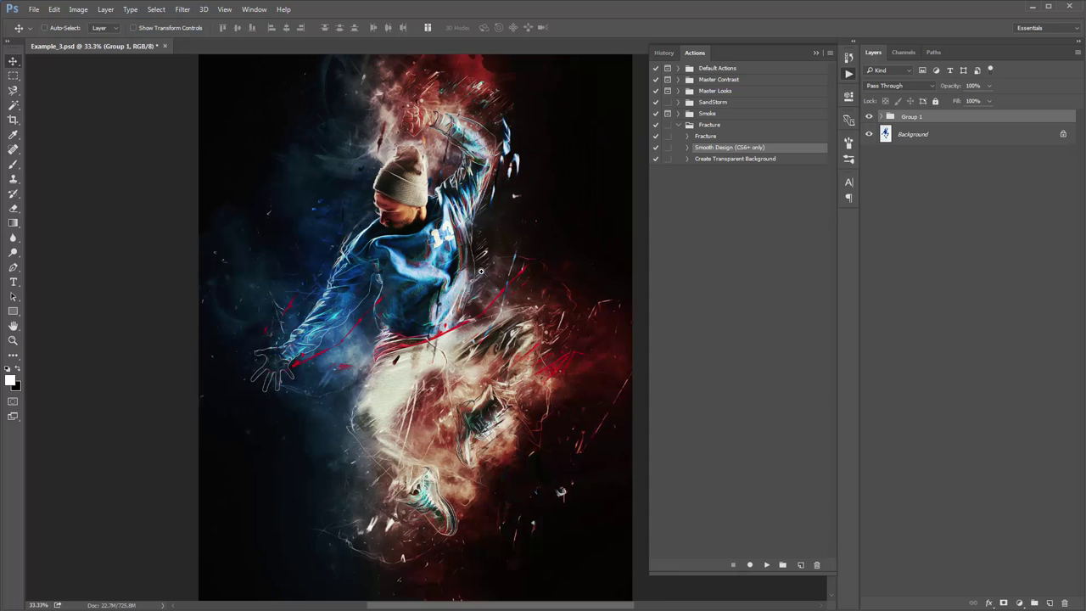
# Step: Ungroup Group 1 so its layers sit directly above the Background again
pyautogui.press('v')
pyautogui.scroll(2, 501, 271)
pyautogui.rightClick(914, 116)
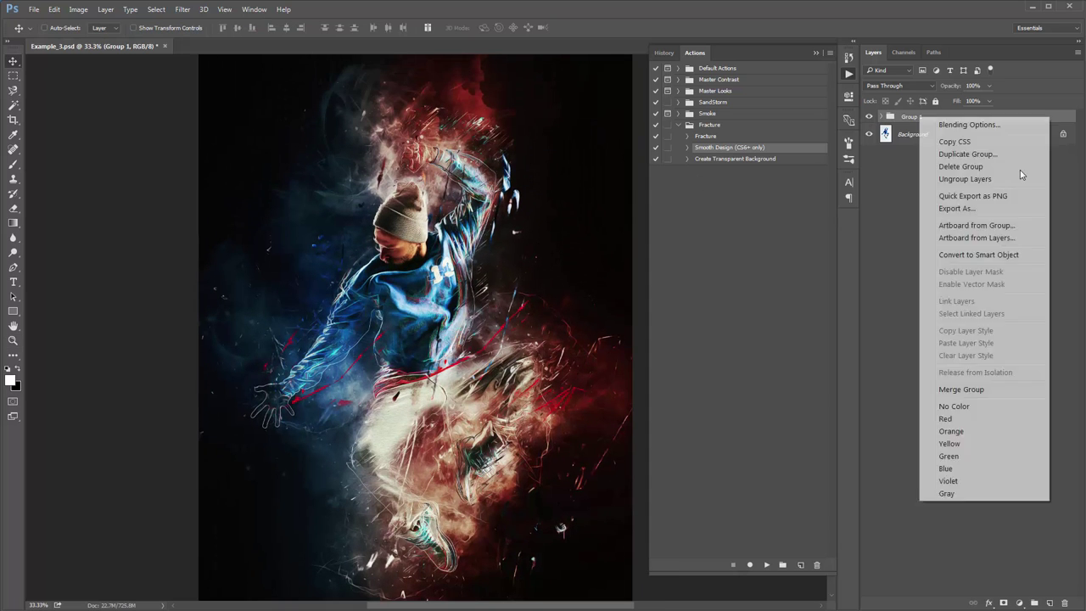
pyautogui.click(1014, 160)
pyautogui.press('Return')
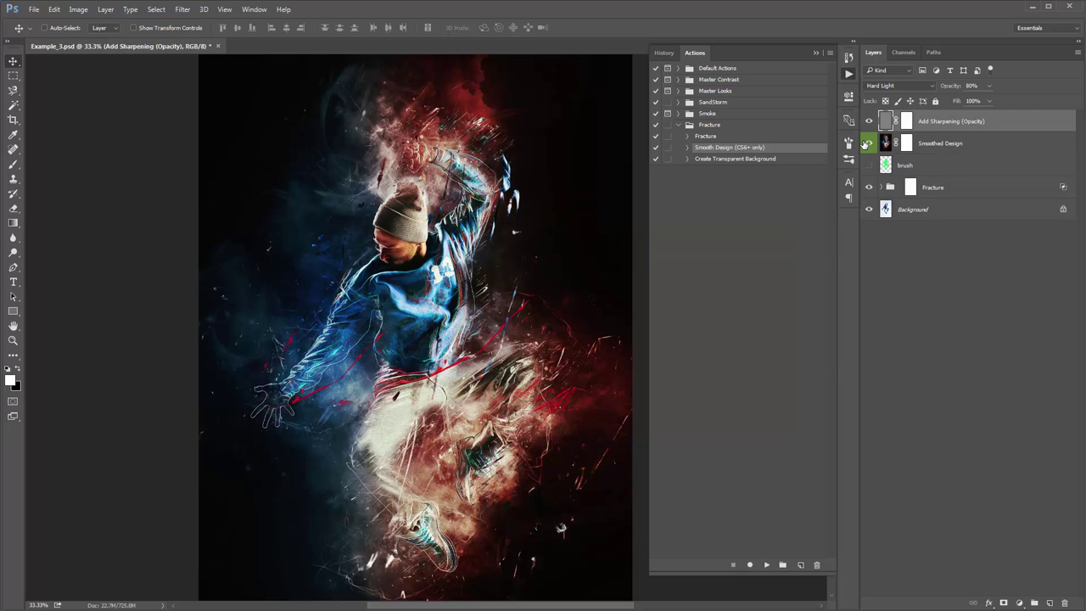
# Step: Paint black over the dancer's face with a 250 px brush on the Smoothed Design and Add Sharpening (Opacity) layer masks
pyautogui.click(907, 144)
pyautogui.press('b')
pyautogui.press('x')
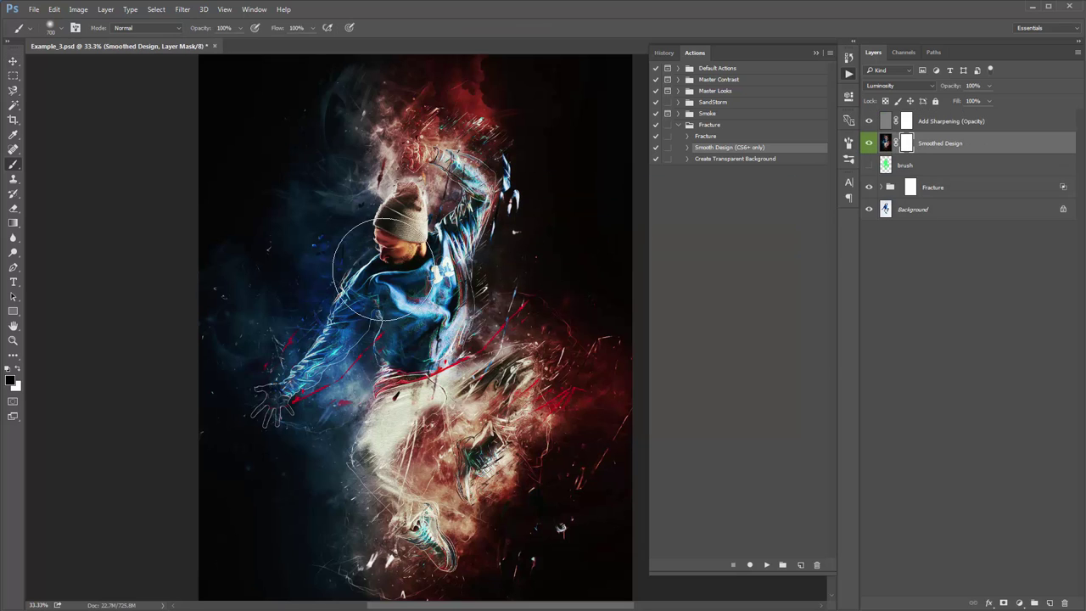
pyautogui.press('[')
pyautogui.press('[')
pyautogui.moveTo(381, 258); pyautogui.dragTo(410, 243)
pyautogui.hotkey('alt', ']')
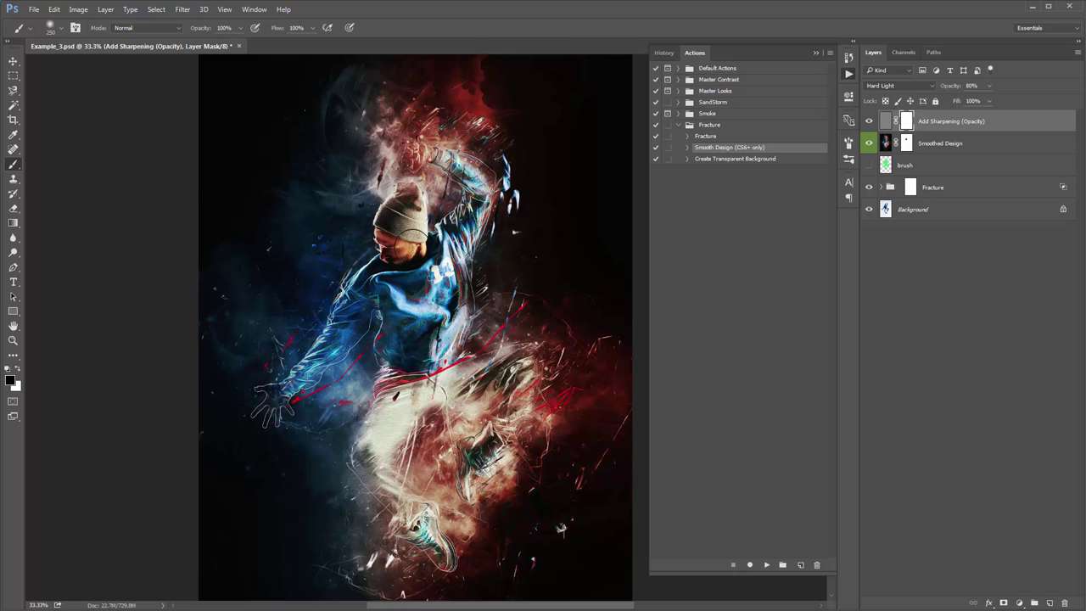
pyautogui.press('v')
# Step: Examine the masked result with all panels hidden, and bring the panels back
pyautogui.press('Tab')
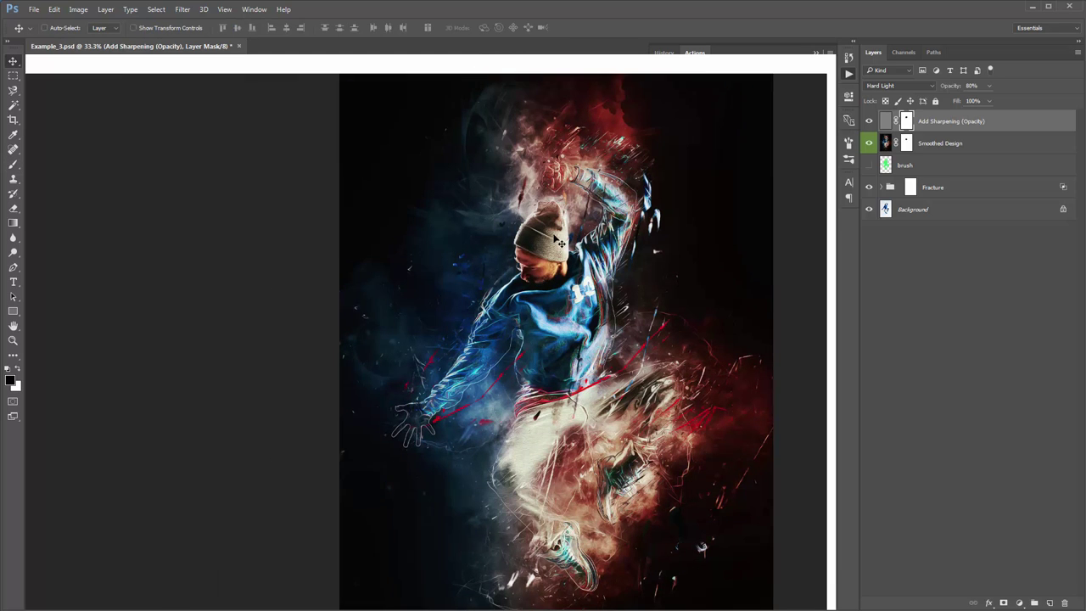
pyautogui.moveTo(613, 256); pyautogui.dragTo(539, 246)
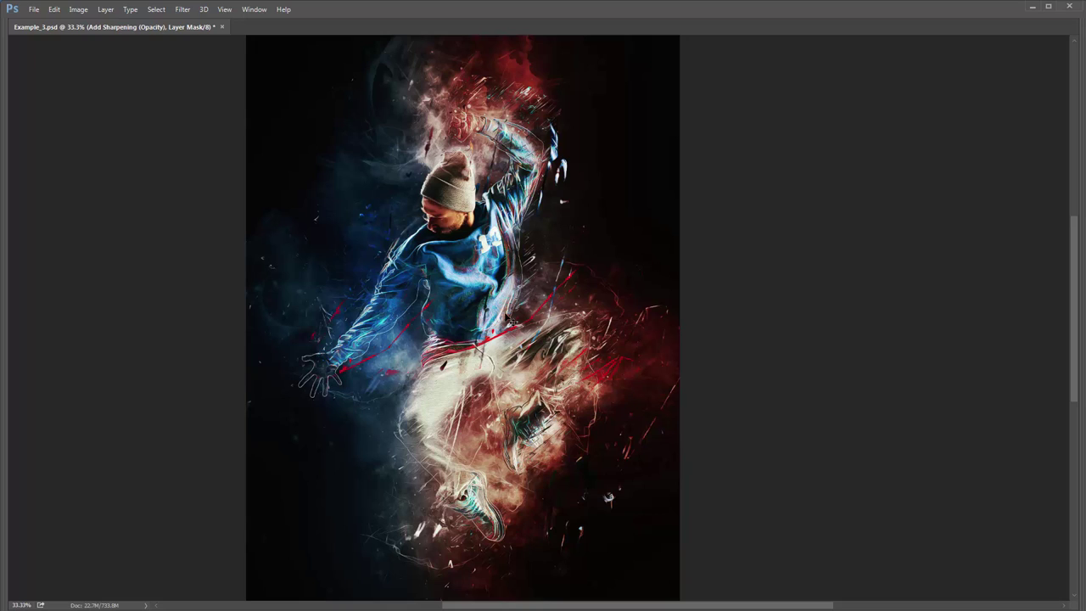
pyautogui.press('Tab')
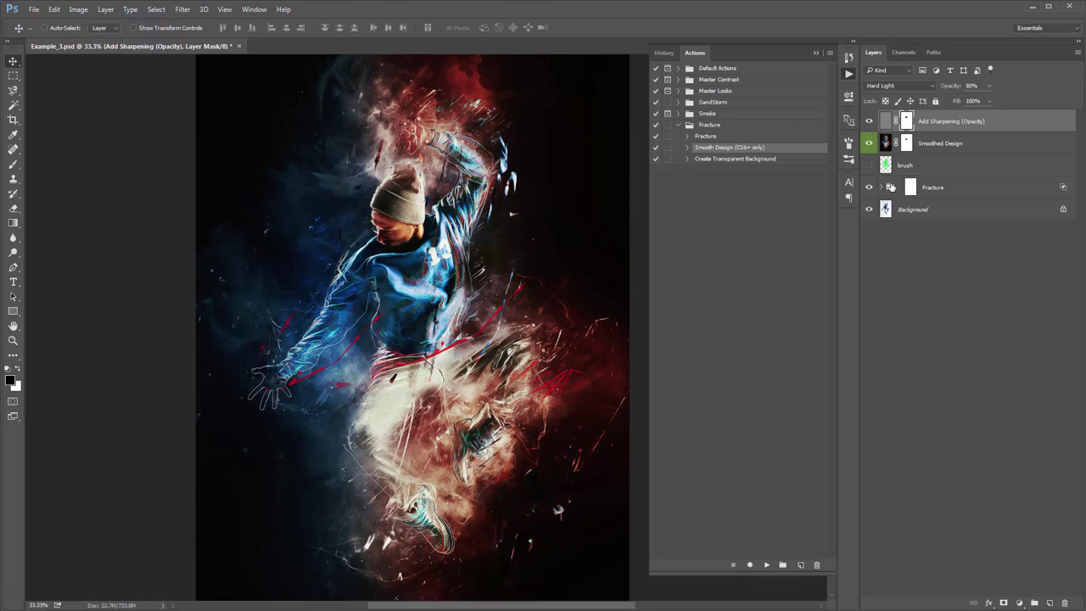
# Step: Expand the Fracture group and look at the mask of the Reveal Normal Photo (Brush Mask) layer
pyautogui.click(881, 188)
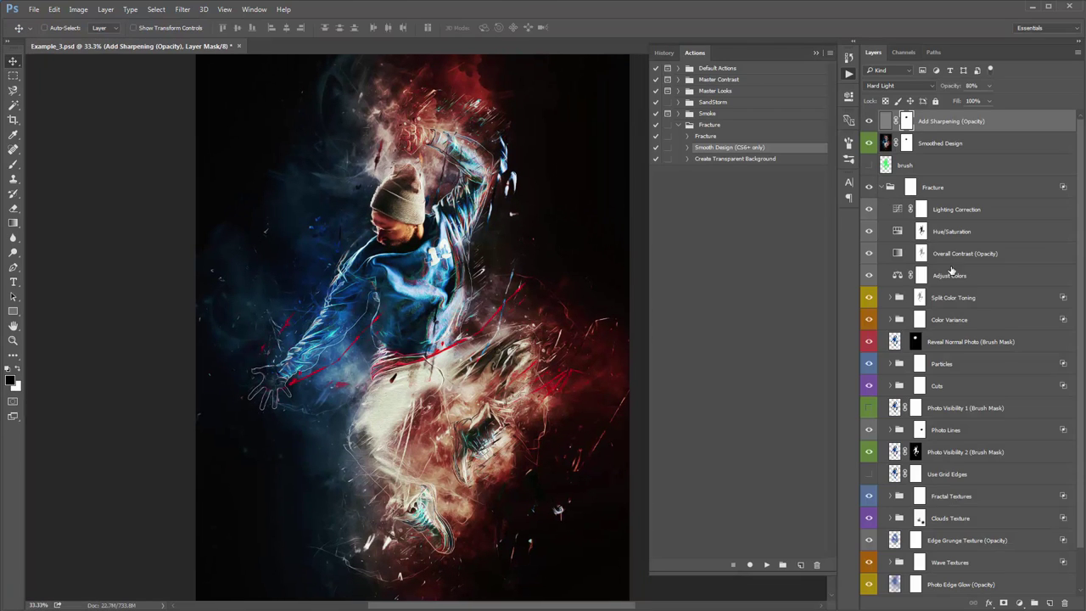
pyautogui.scroll(-1, 975, 379)
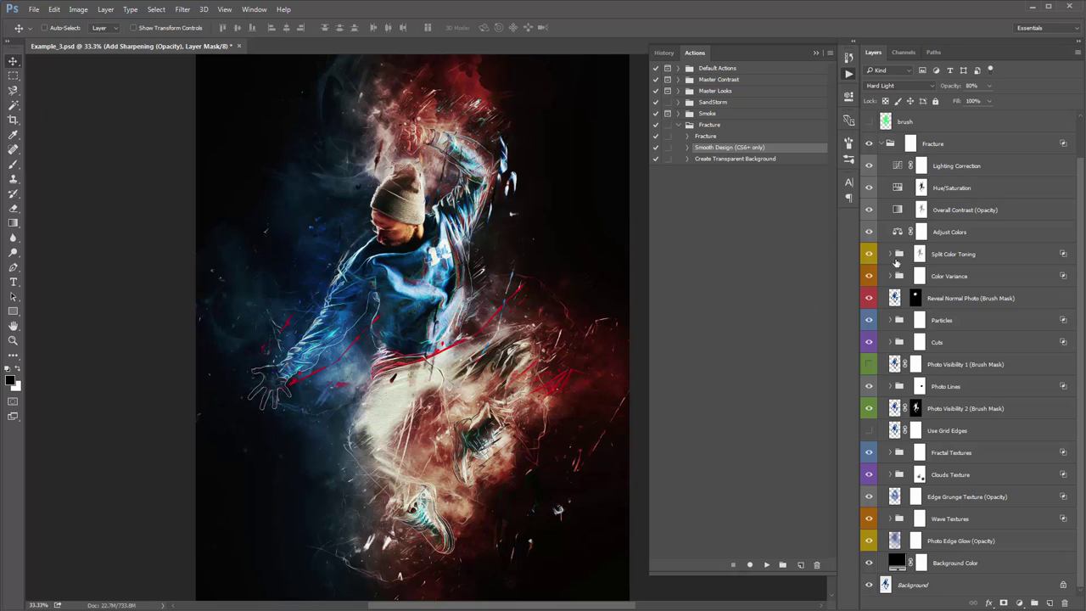
pyautogui.click(963, 302)
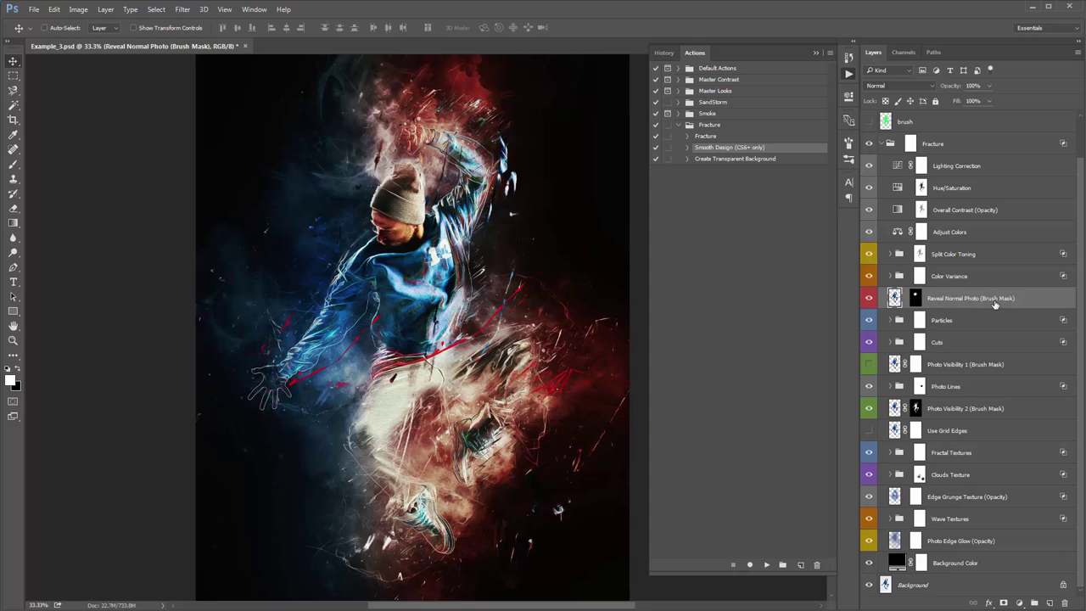
pyautogui.doubleClick(915, 302)
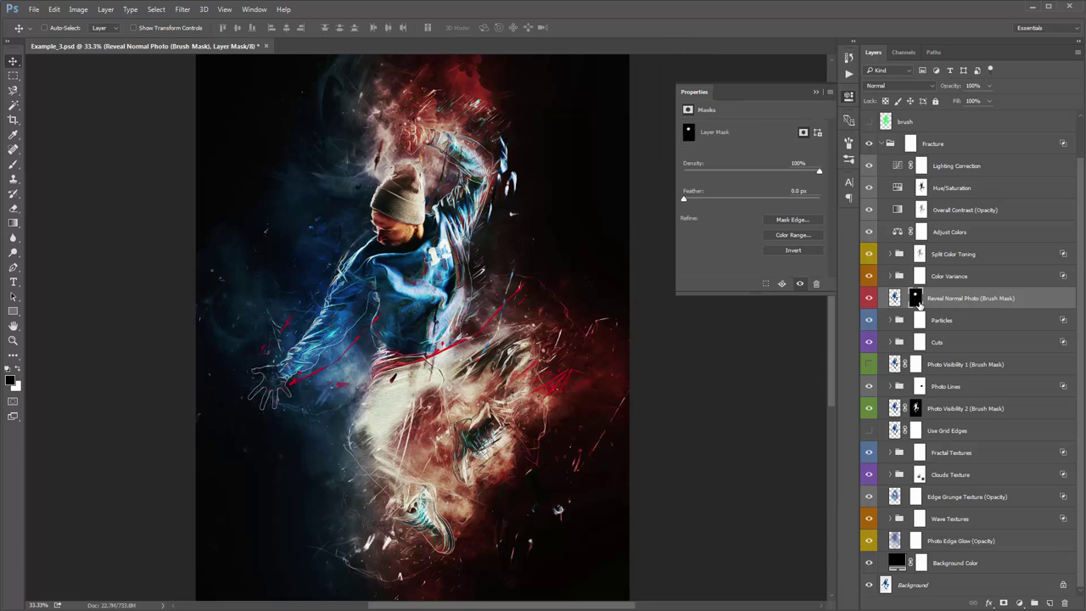
pyautogui.click(816, 92)
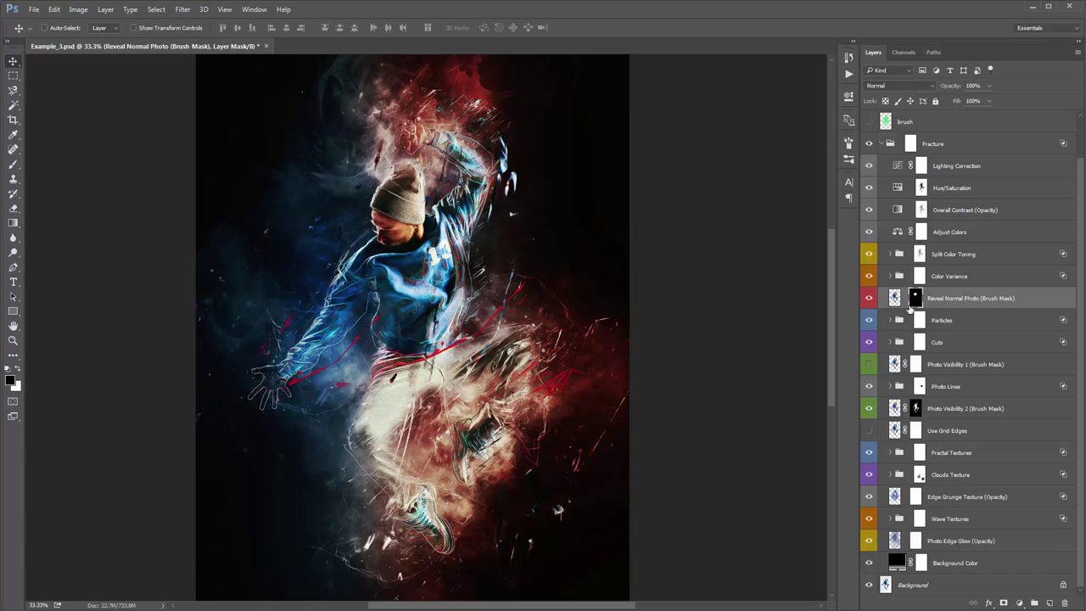
# Step: Check the effect of the Photo Visibility 1 (Brush Mask) layer by showing and hiding it
pyautogui.click(954, 366)
pyautogui.keyDown('shift'); pyautogui.click(974, 411); pyautogui.keyUp('shift')
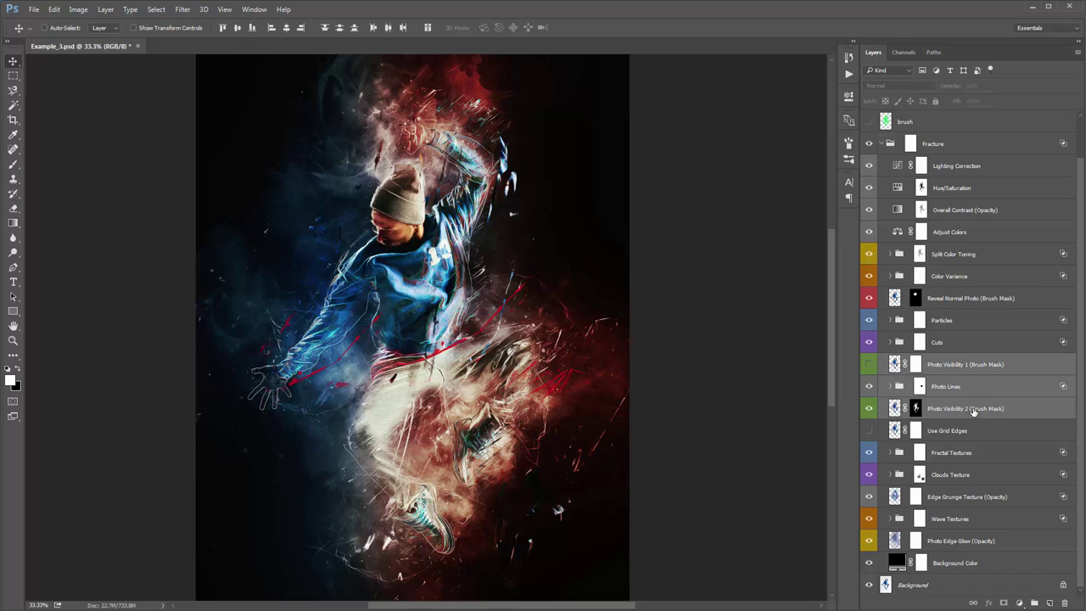
pyautogui.click(954, 369)
pyautogui.click(868, 366)
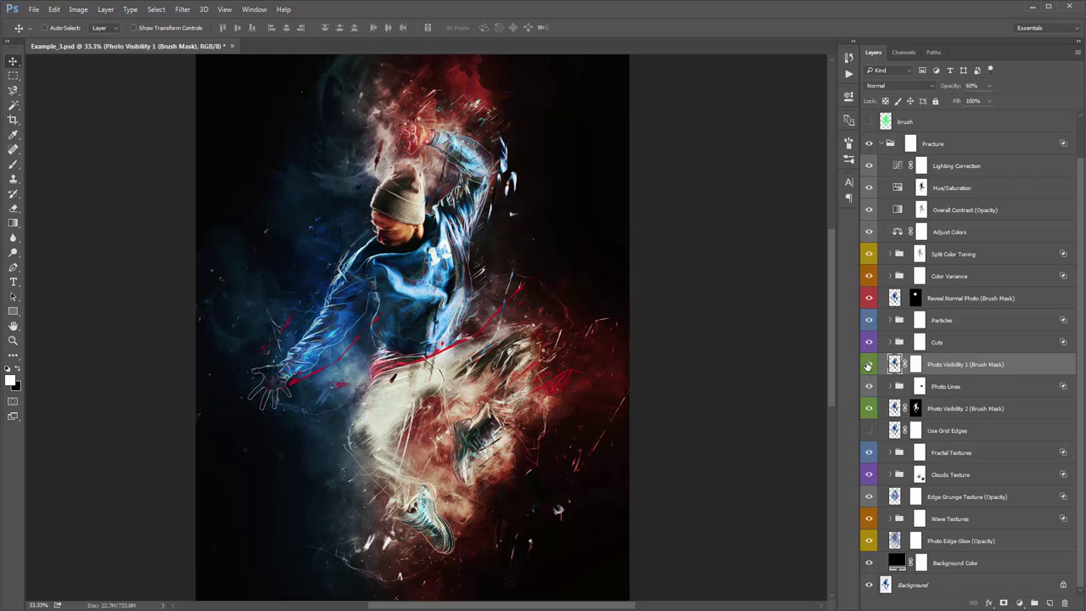
pyautogui.click(868, 366)
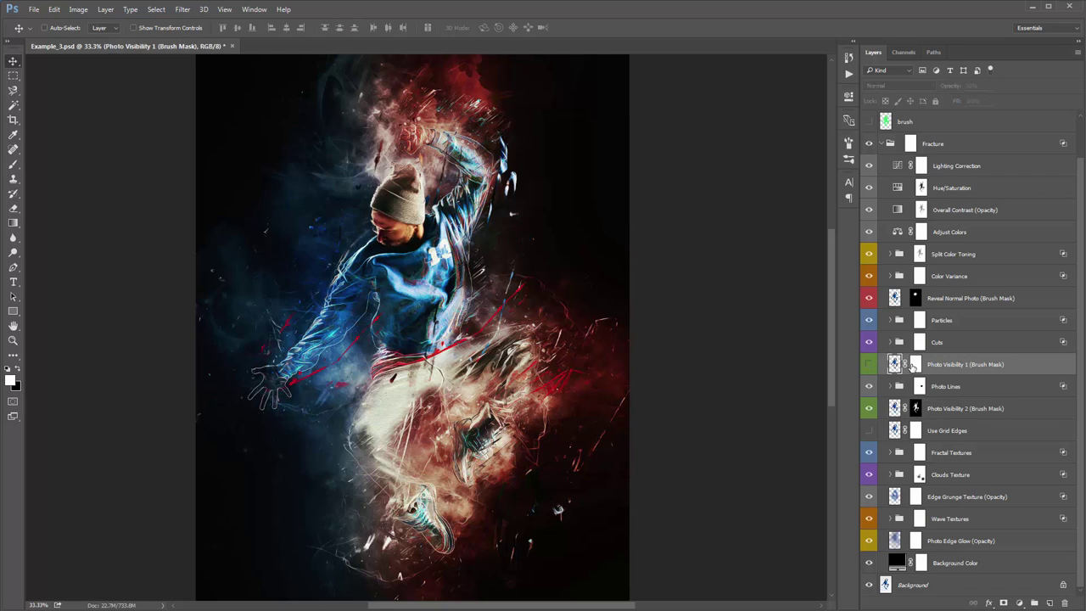